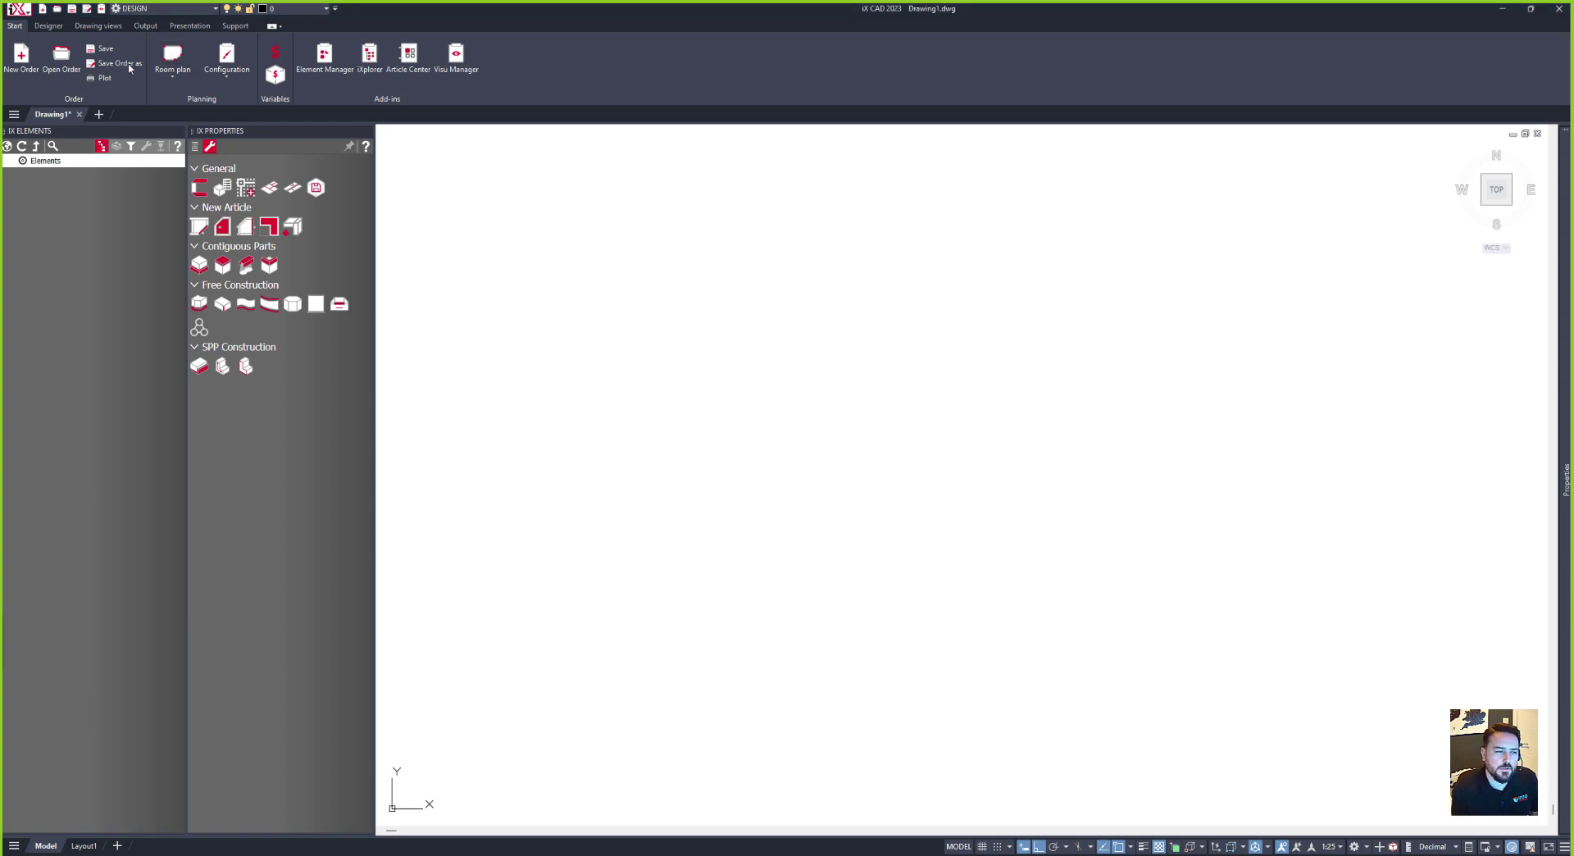
Step: Insert a rectangular room plan and cut a rectangular notch out of its upper-right corner to make it L-shaped
left_click(177, 56)
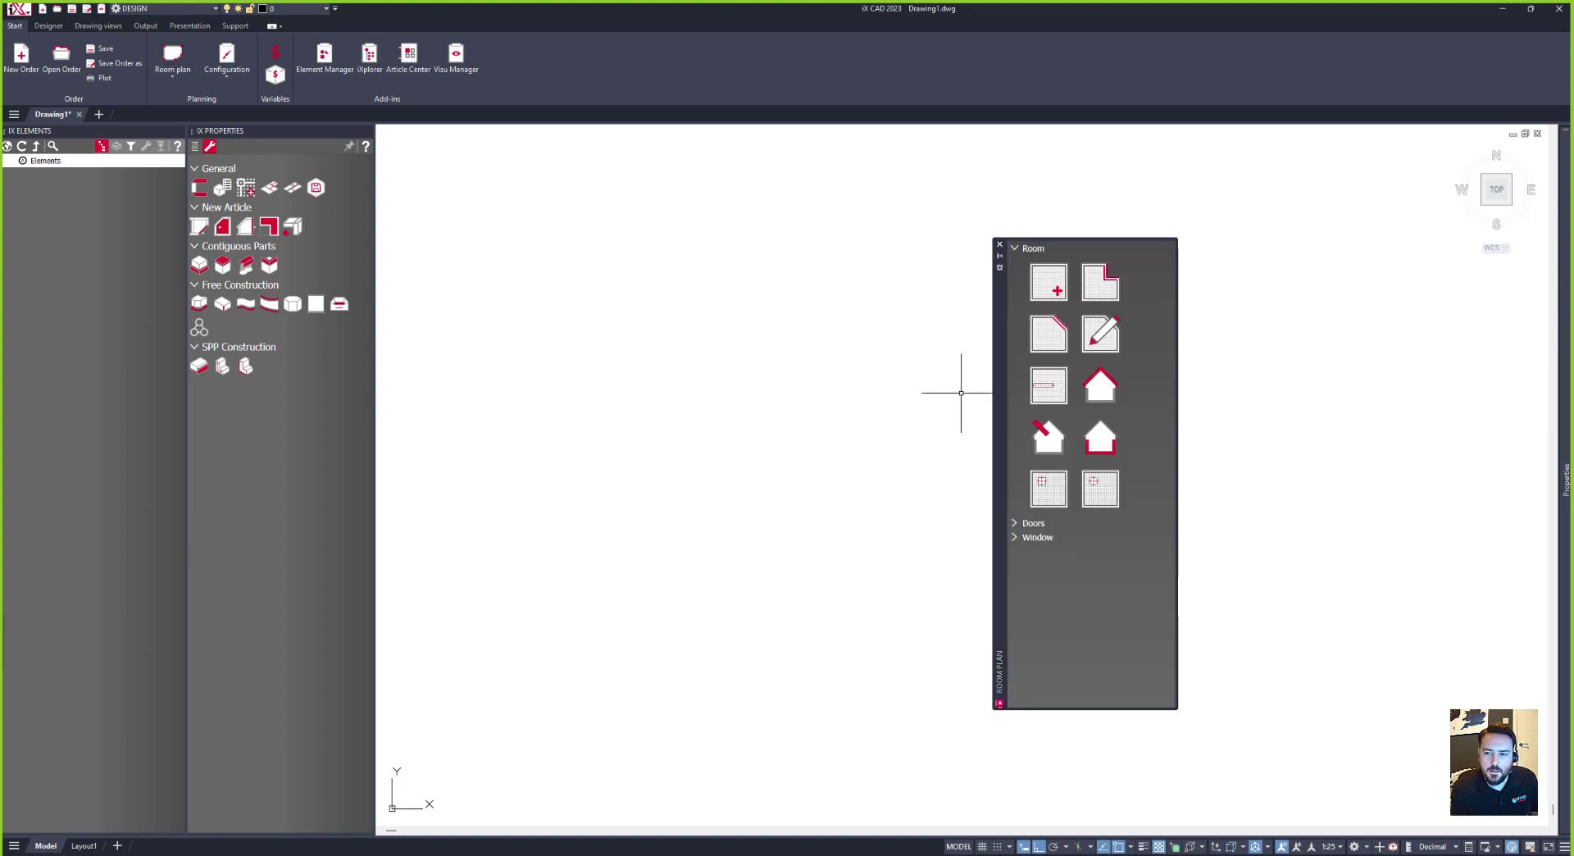
left_click(1043, 285)
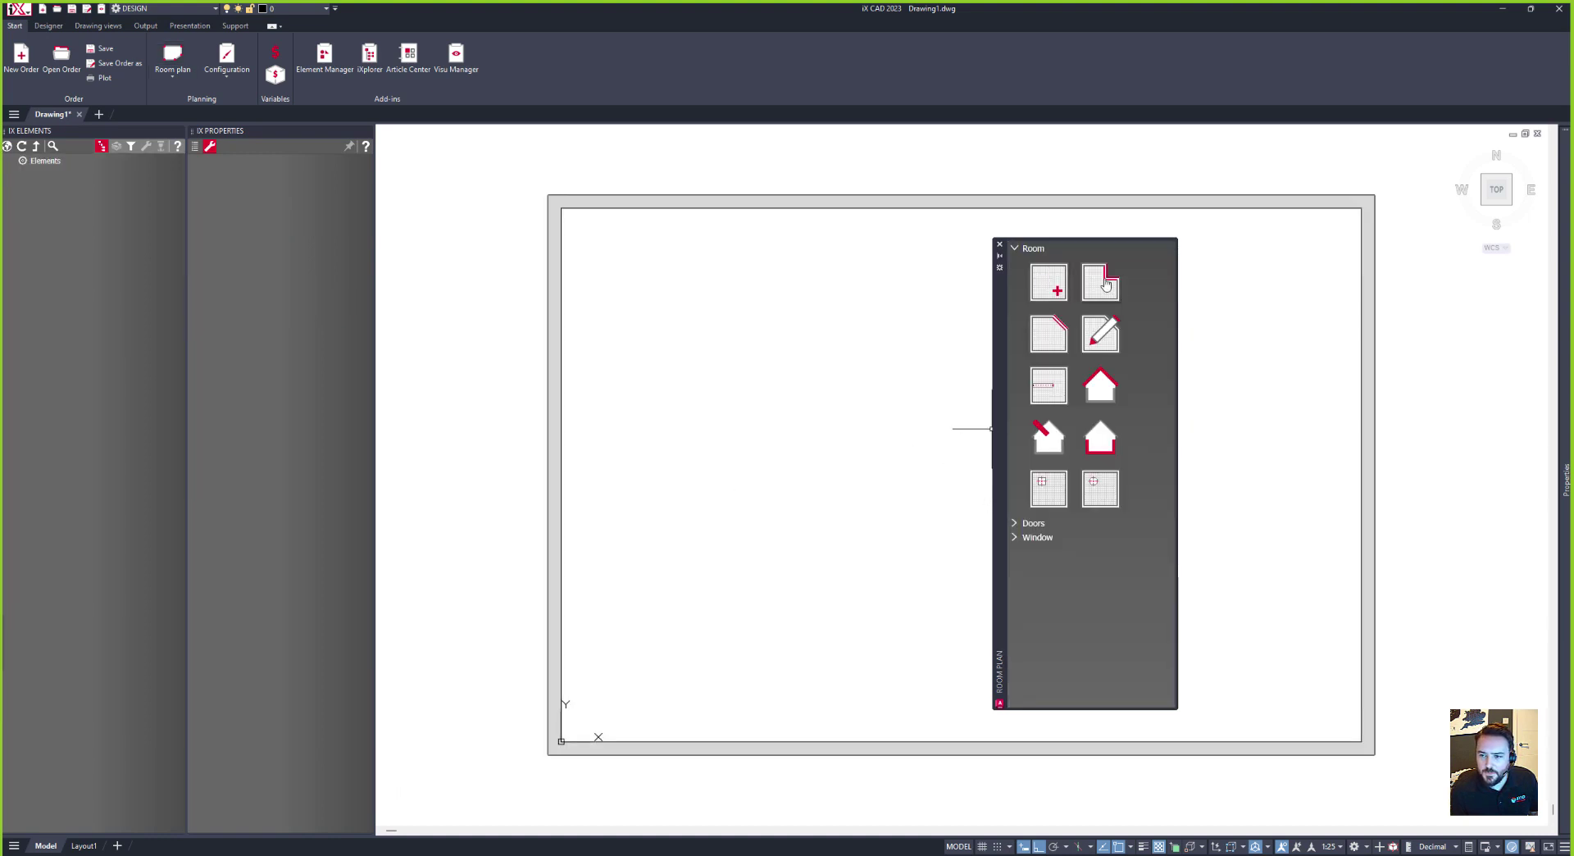
left_click(762, 141)
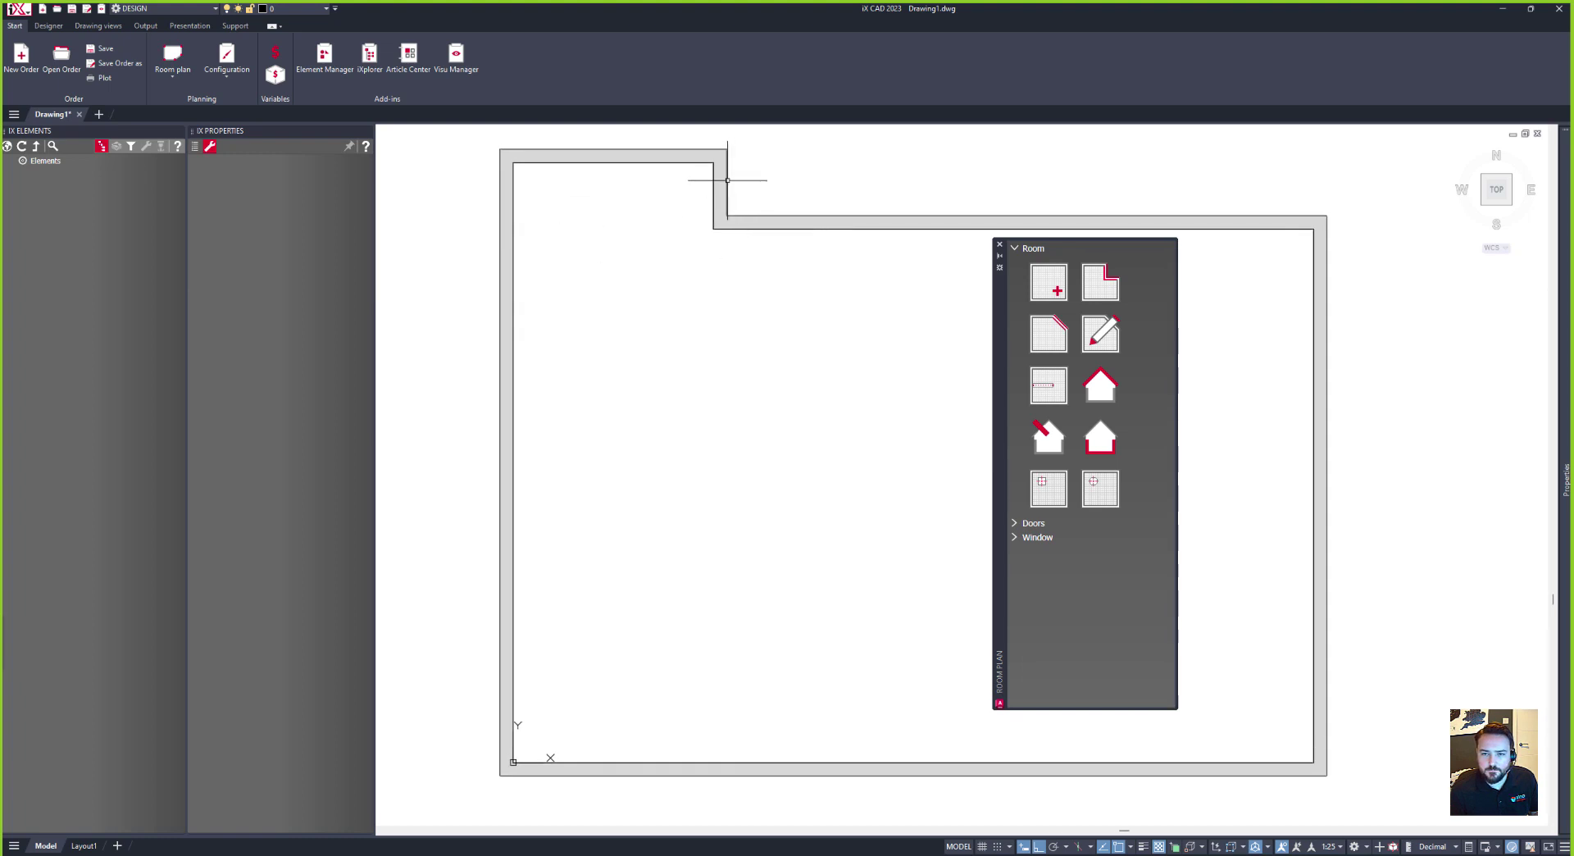
Step: Set the length of the room's upper-left wall to 3100
left_click(656, 150)
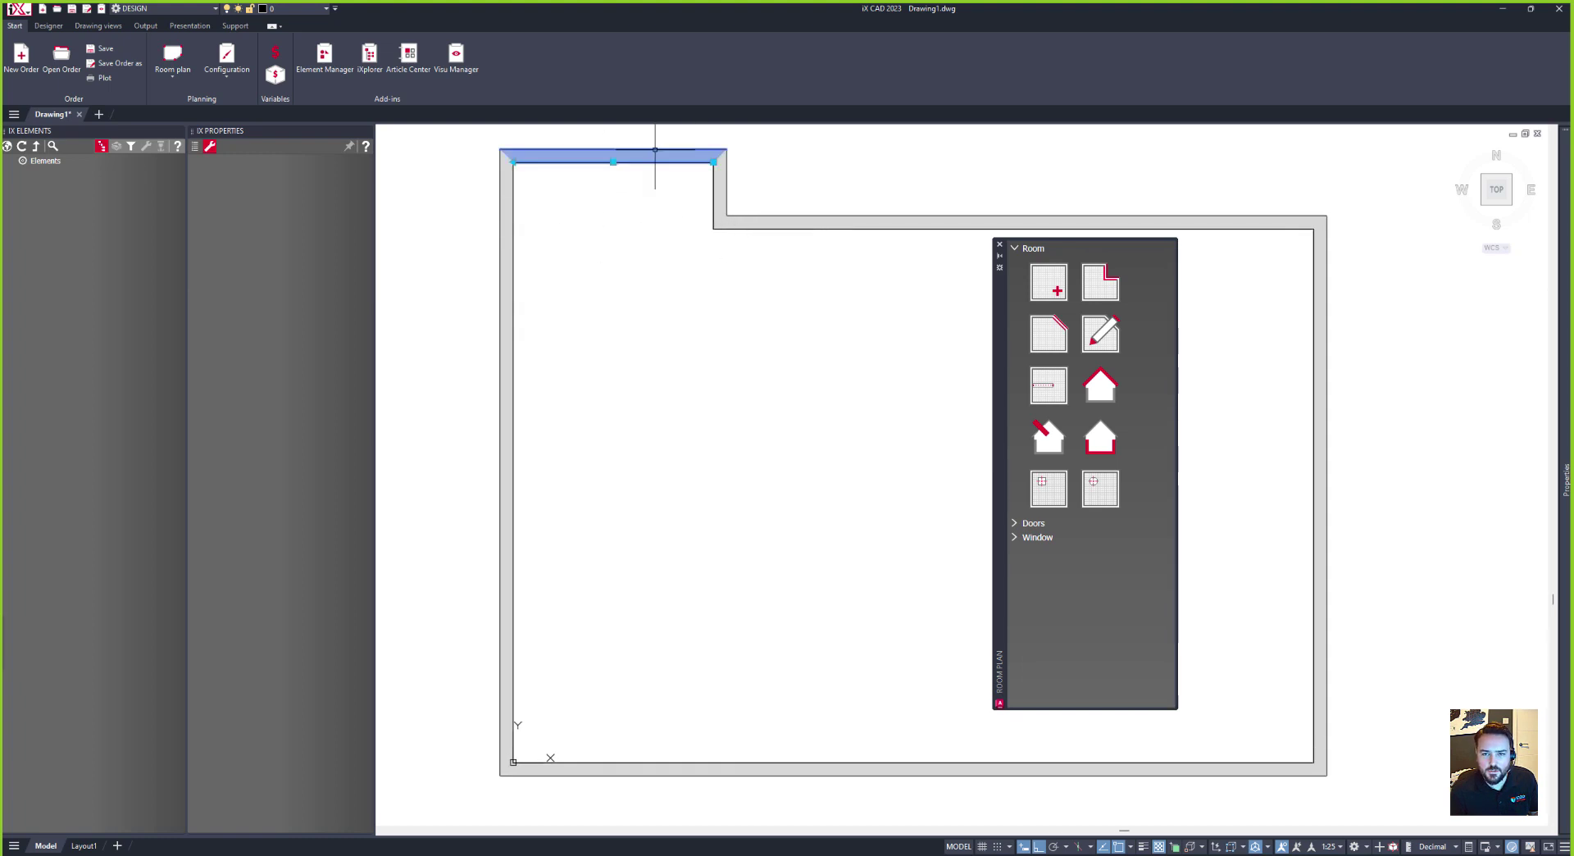
left_click(197, 148)
left_click(333, 207)
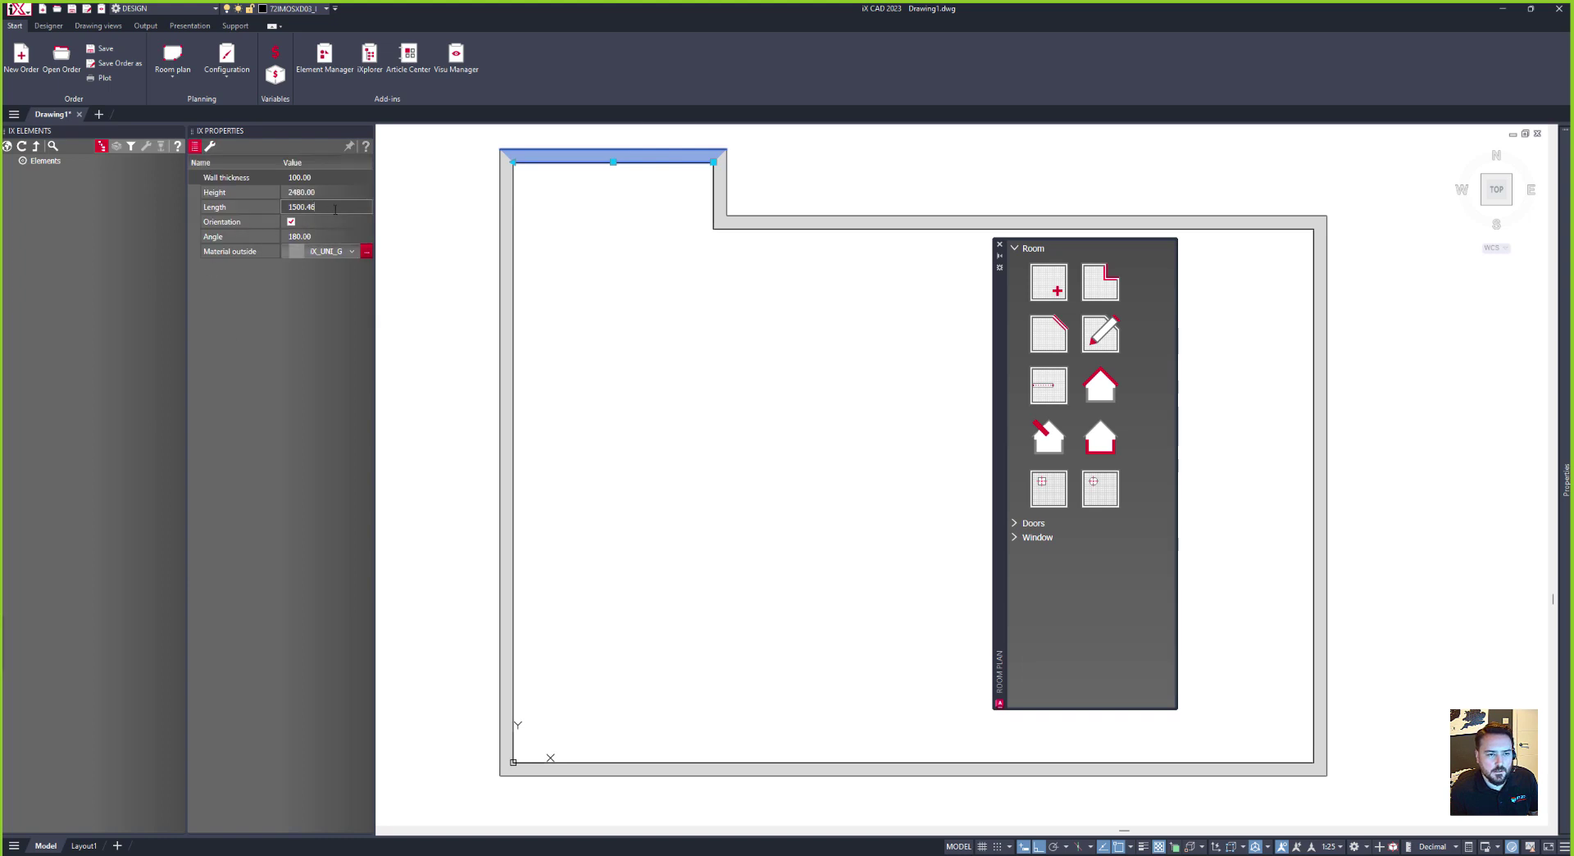
type("310")
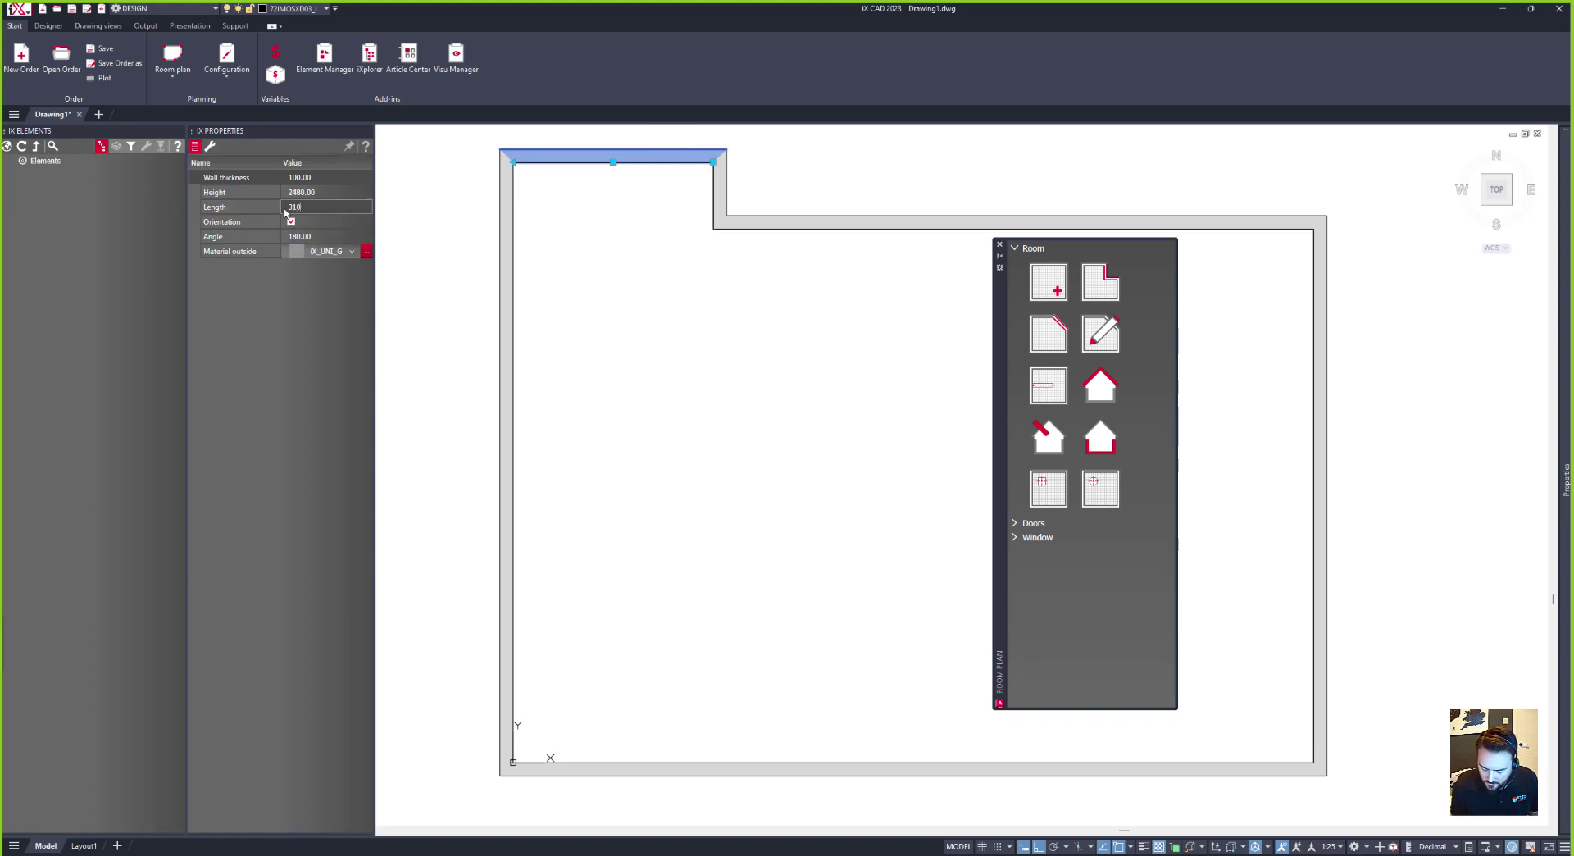
key("Return")
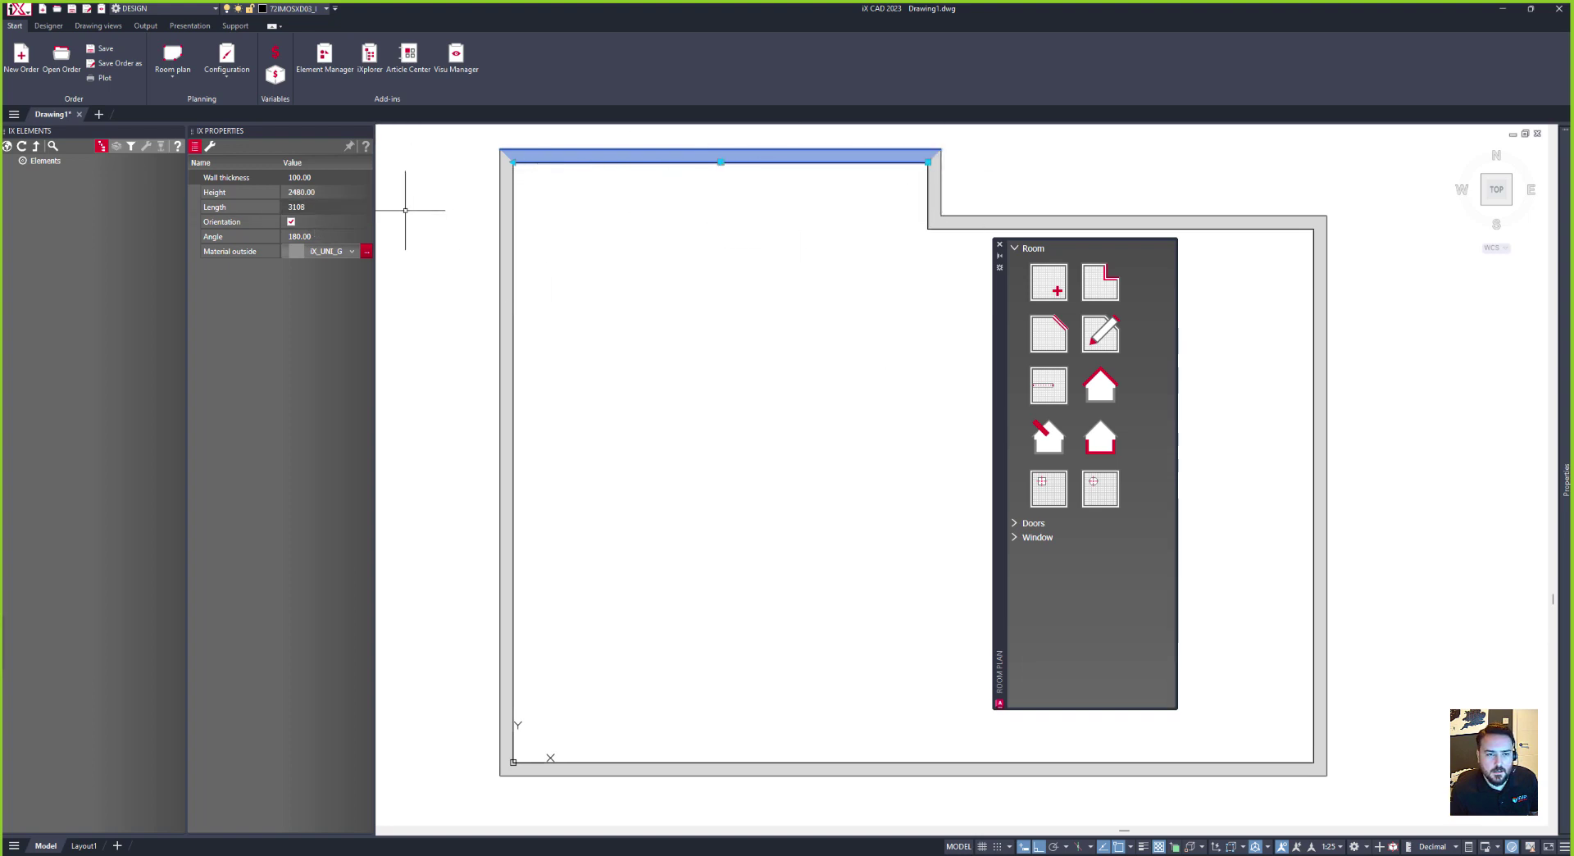
key("Escape")
Step: Set the length of the short vertical wall at the room's notch to 650
left_click(914, 137)
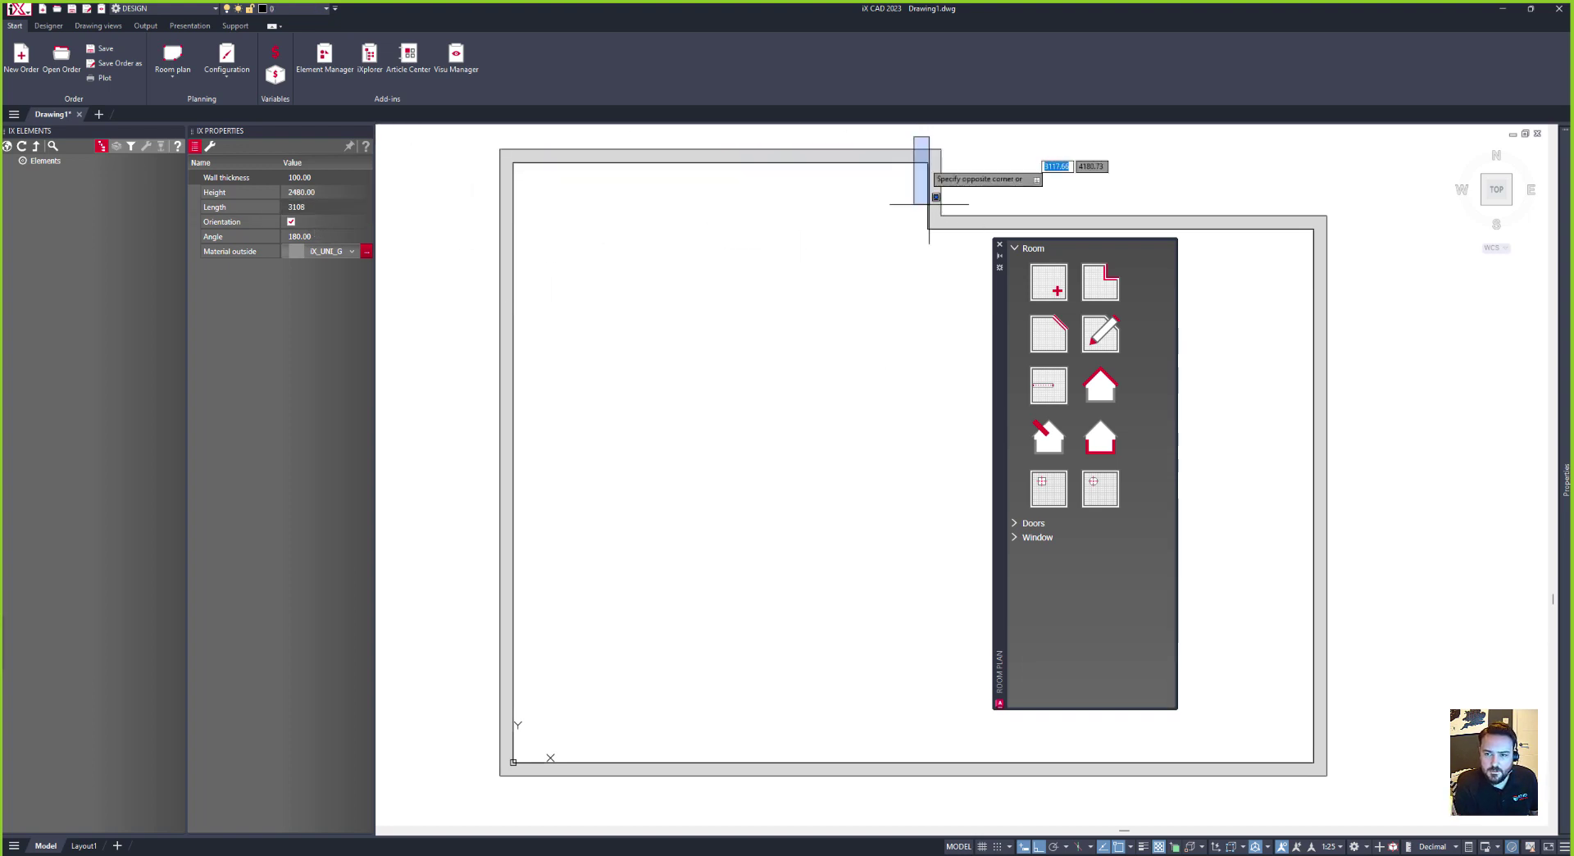
left_click(929, 242)
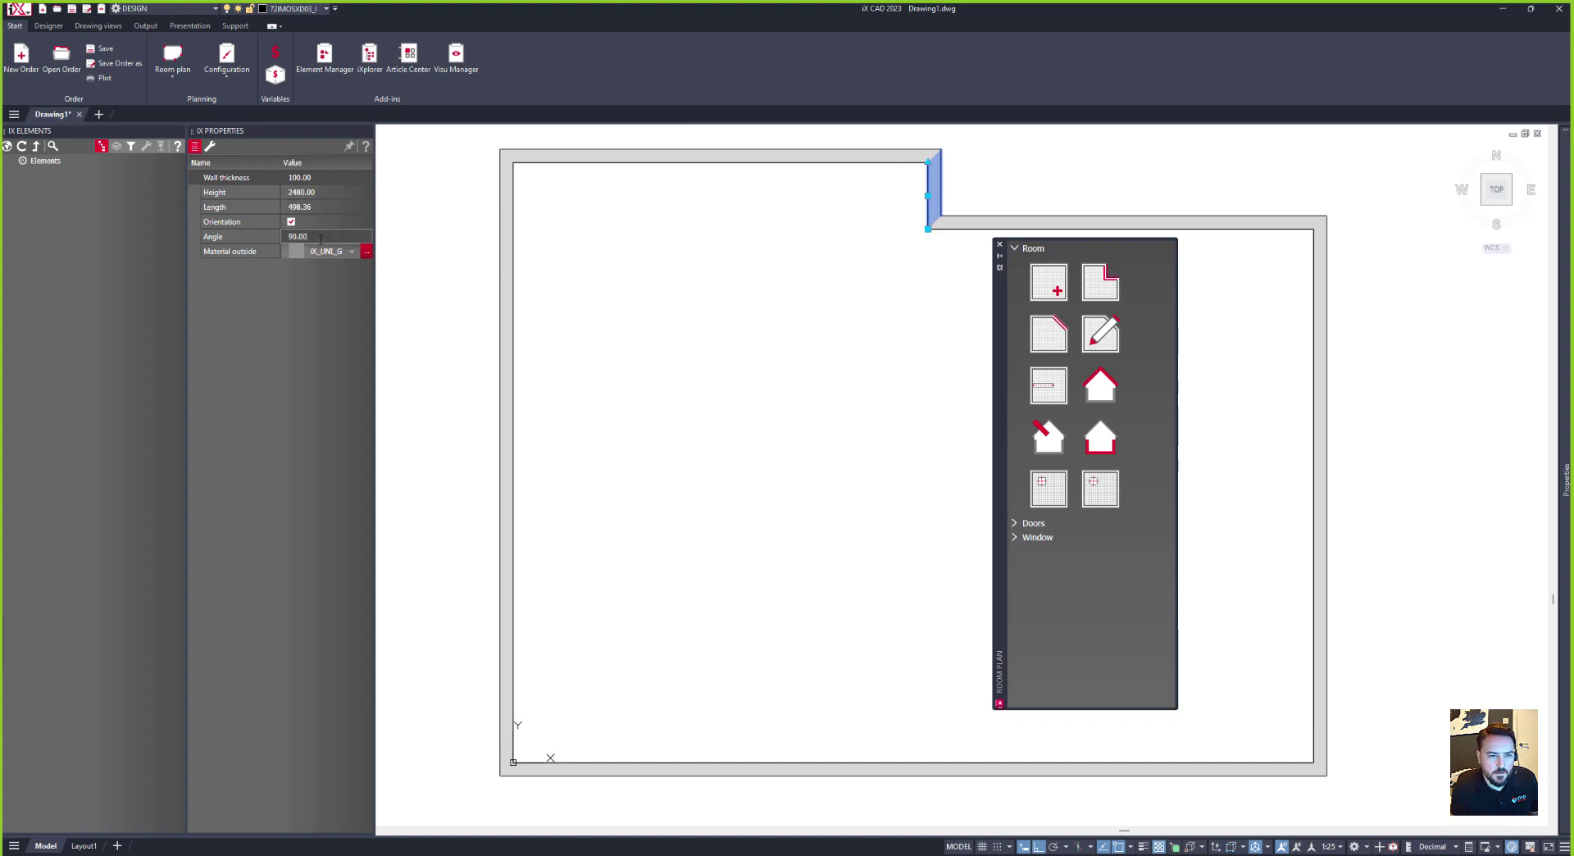
left_click(325, 193)
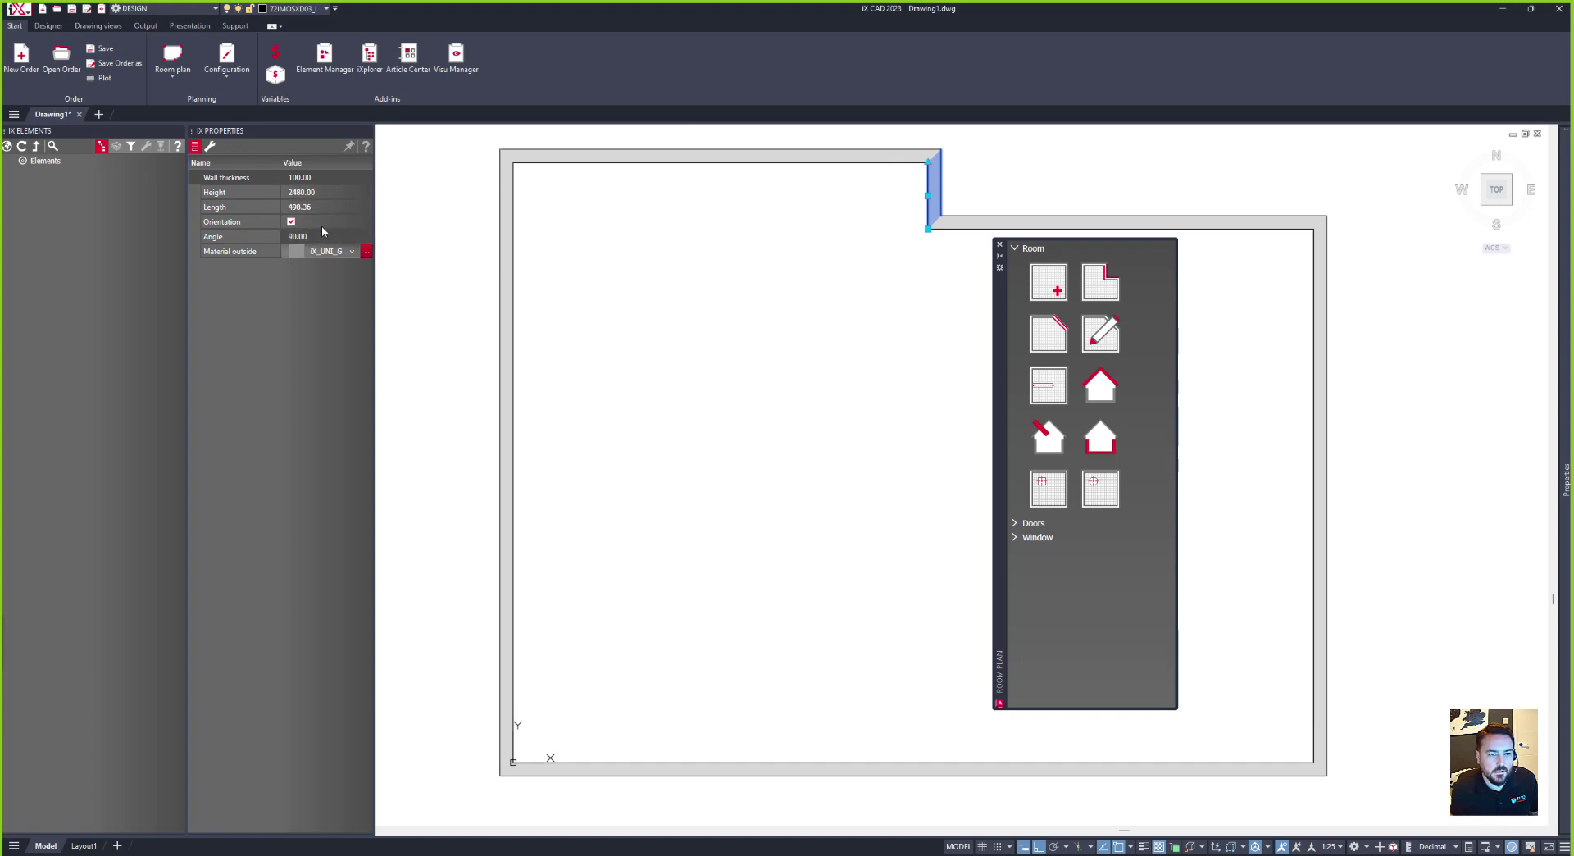
double_click(300, 205)
type("65")
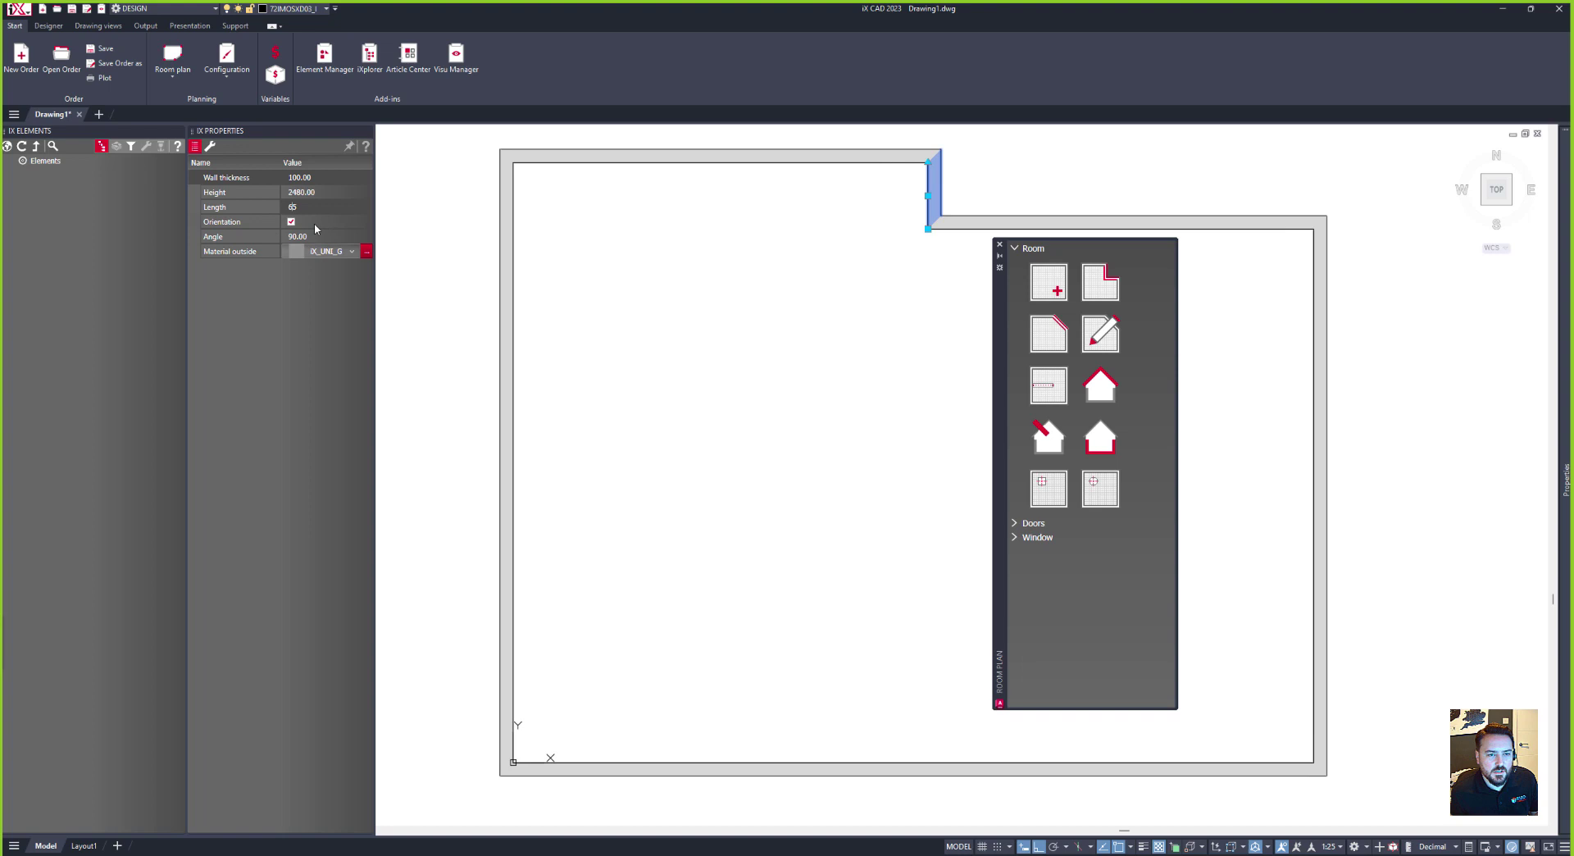
key("Return")
type("0")
key("Return")
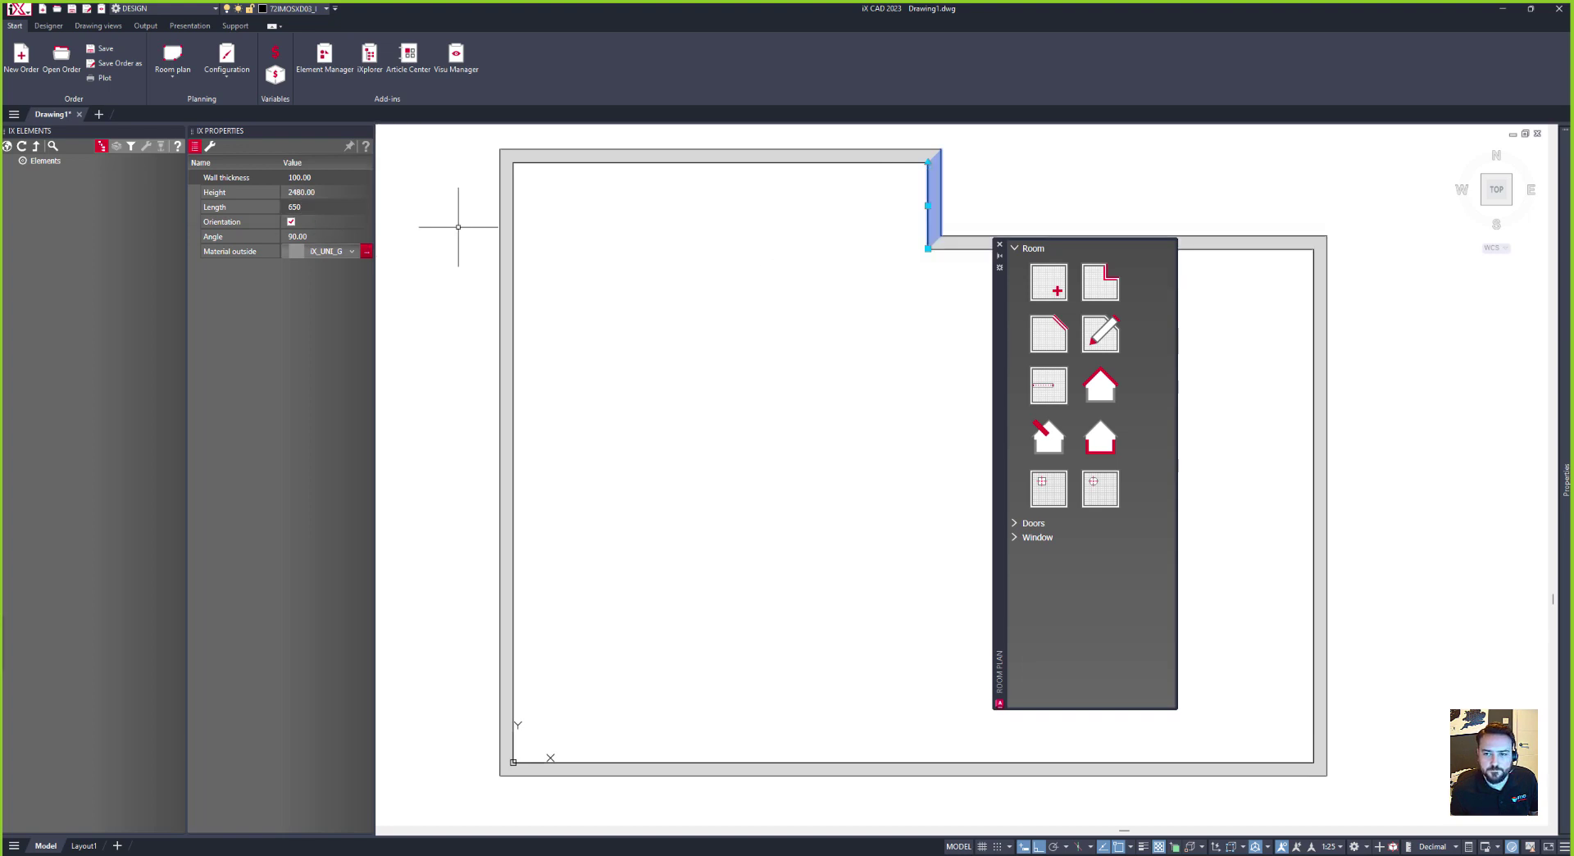
Step: Insert a plain single-hinged door in the upper-right wall near the corner, hinged right and opening inside
left_click(1031, 525)
scroll(1074, 574, "down", 1)
left_click(1074, 652)
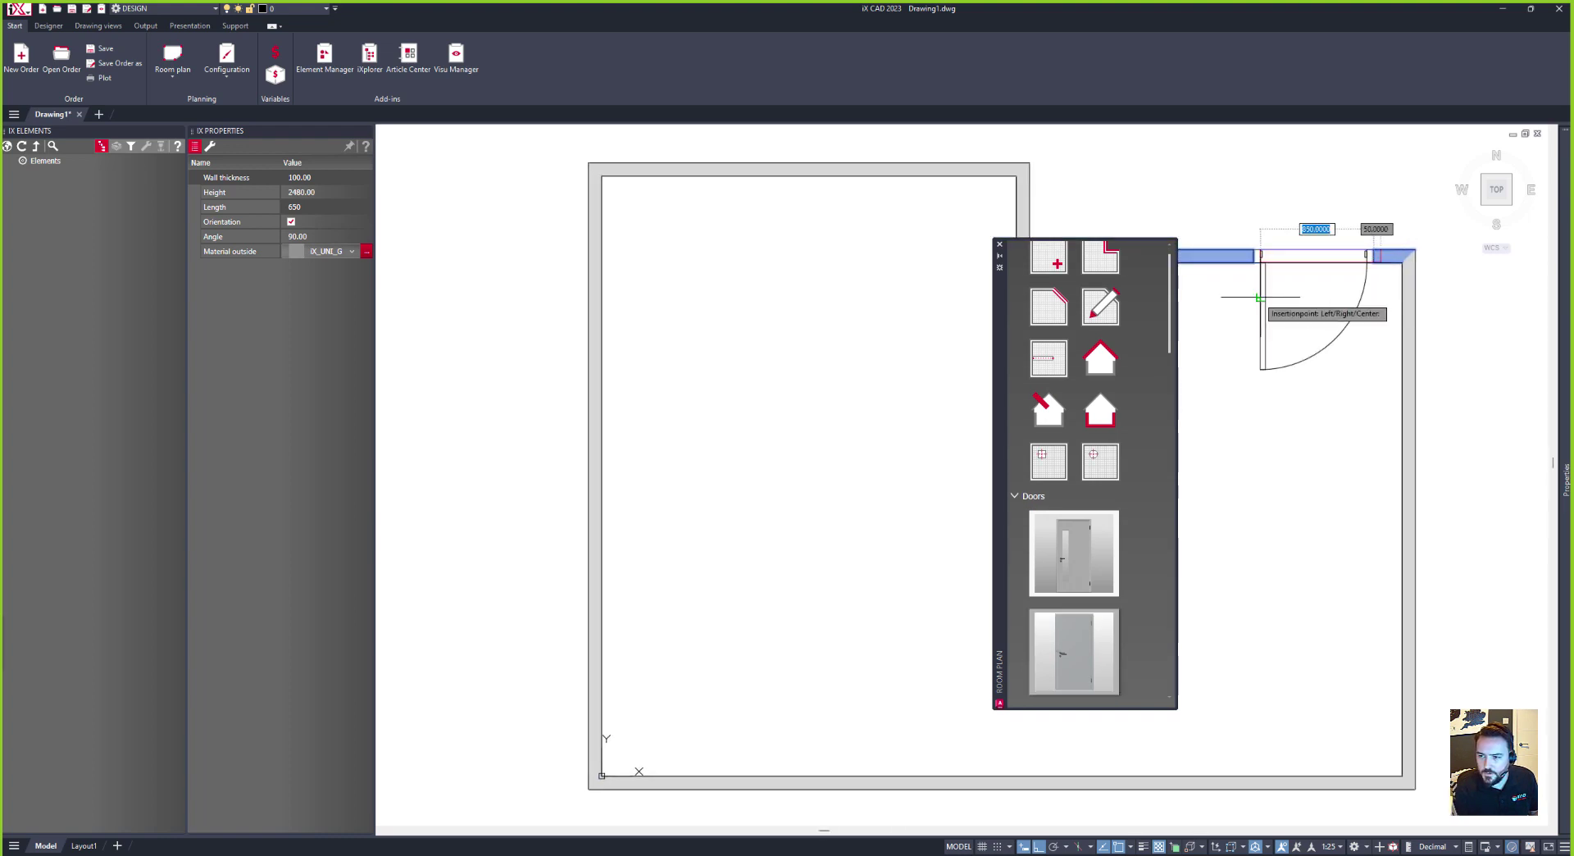
left_click(1258, 291)
middle_click_drag(1209, 526, 1237, 393)
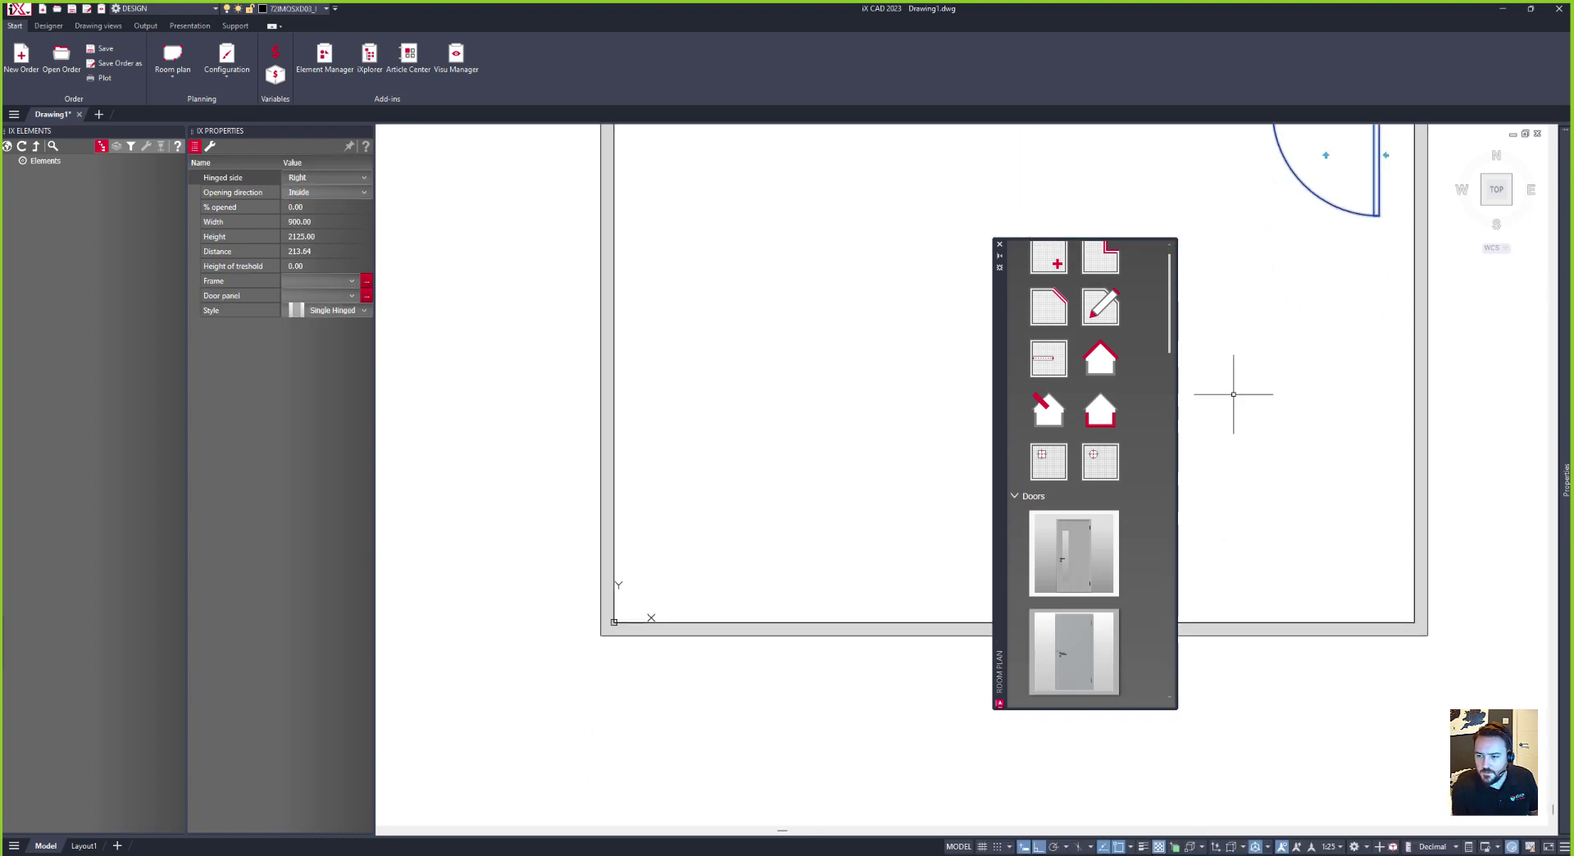
key("Escape")
Step: Insert two double-sash windows with blinds side by side in the room's lower wall
left_click(1035, 496)
left_click(1035, 539)
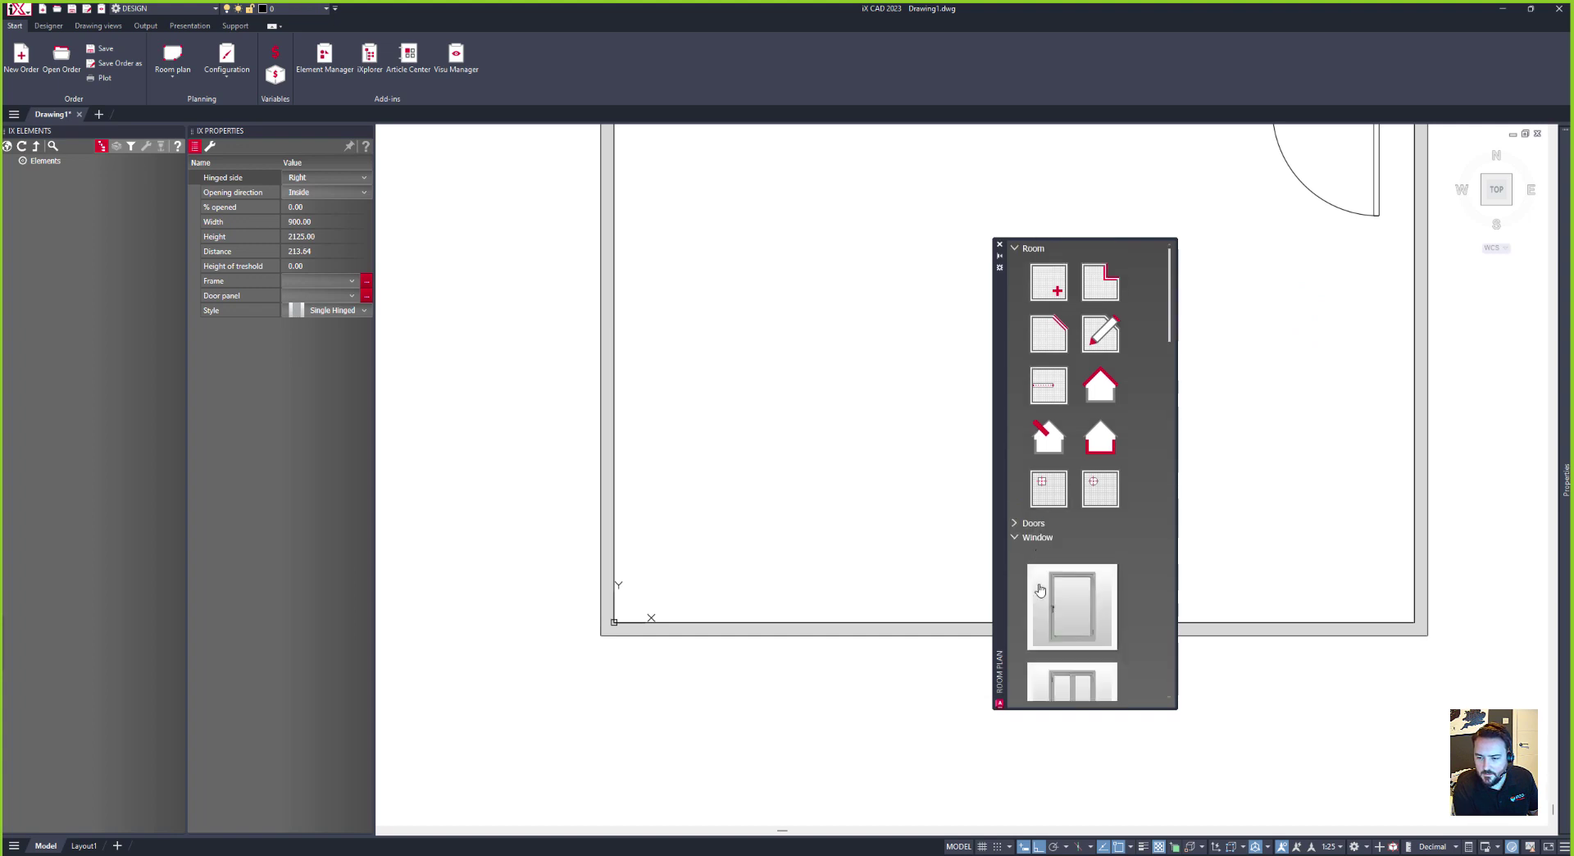
scroll(1104, 483, "down", 1)
scroll(1177, 338, "down", 5)
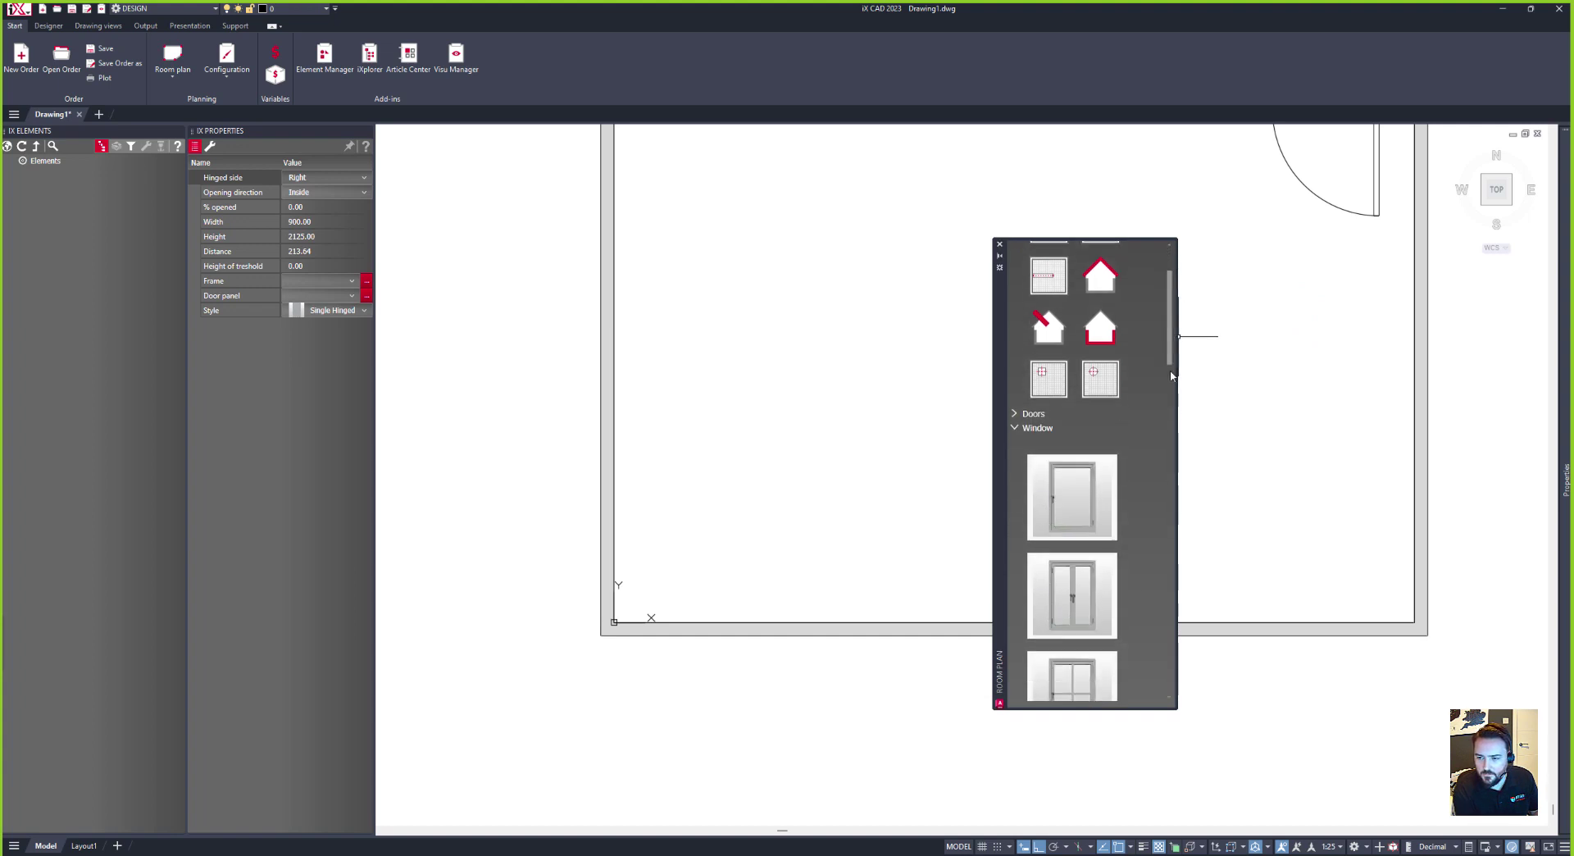
left_click(1072, 650)
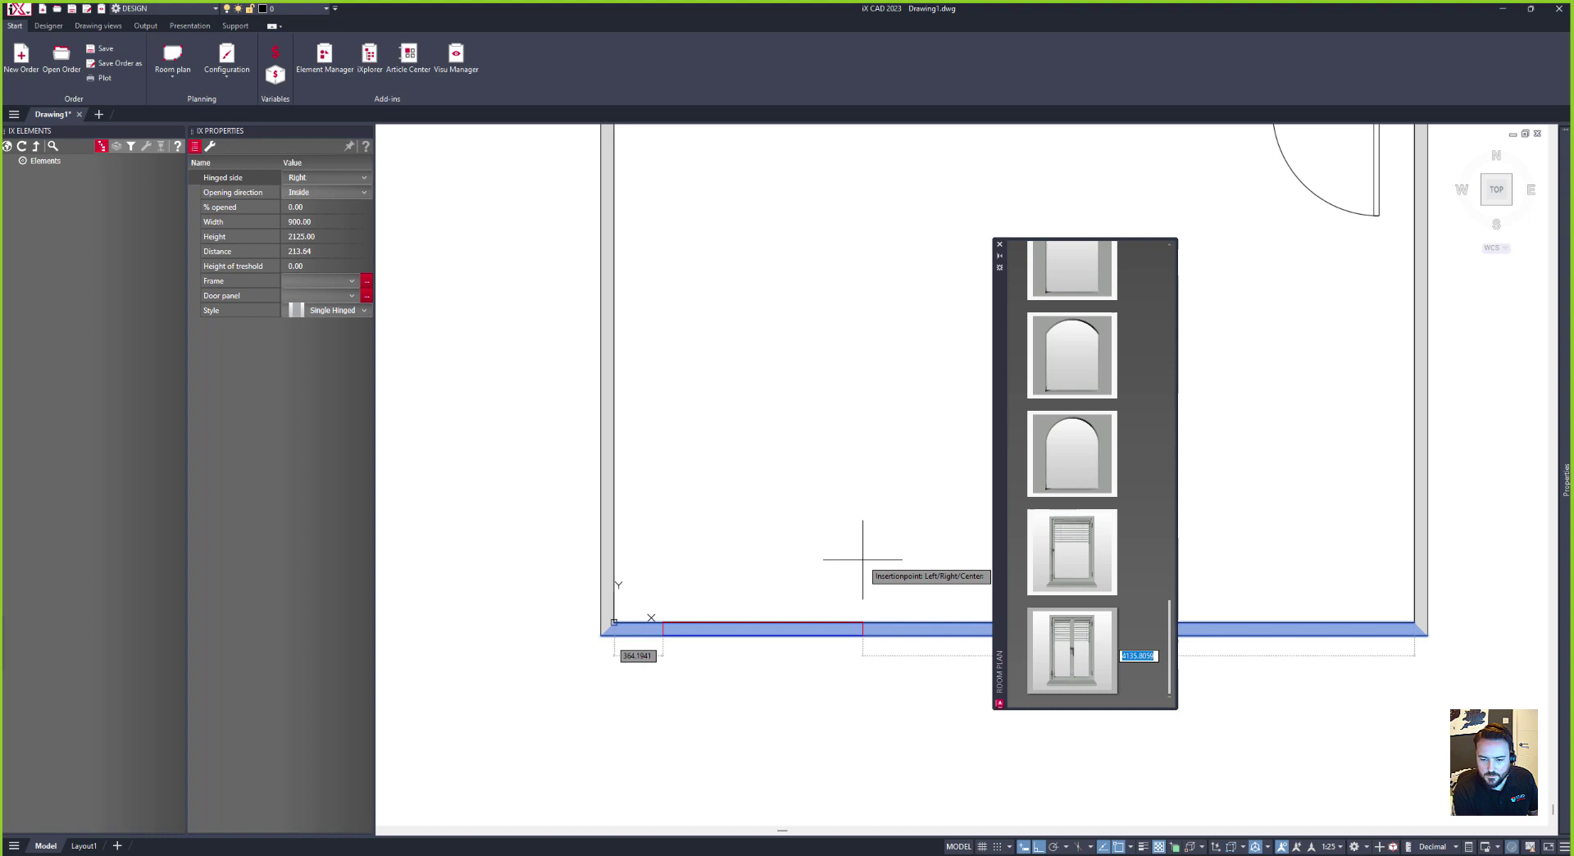
middle_click_drag(861, 552, 587, 580)
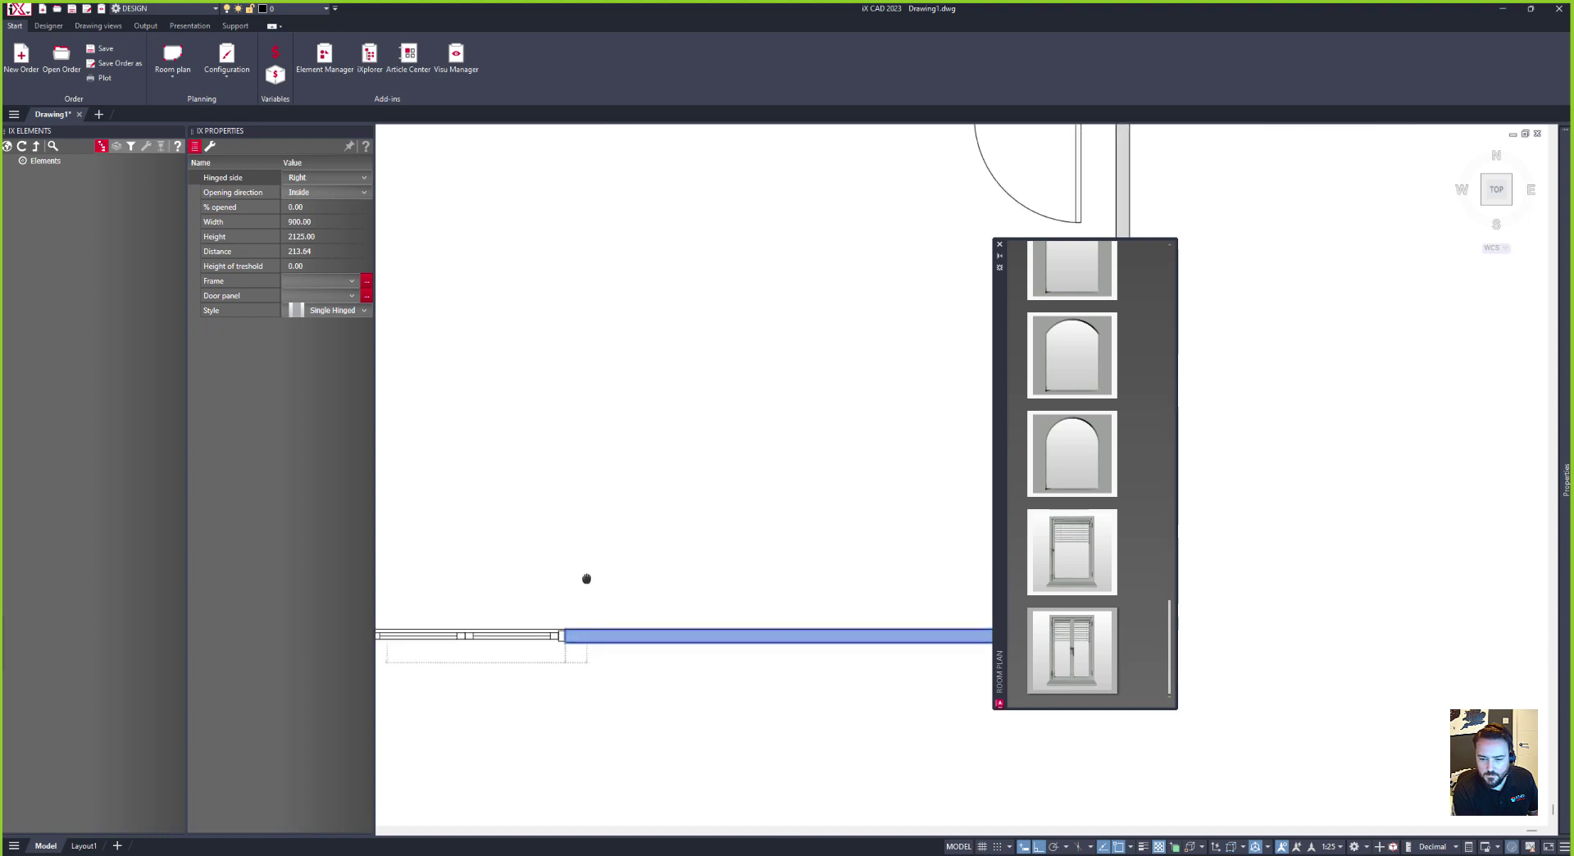
scroll(845, 556, "down", 3)
left_click(845, 559)
middle_click_drag(895, 534, 908, 520)
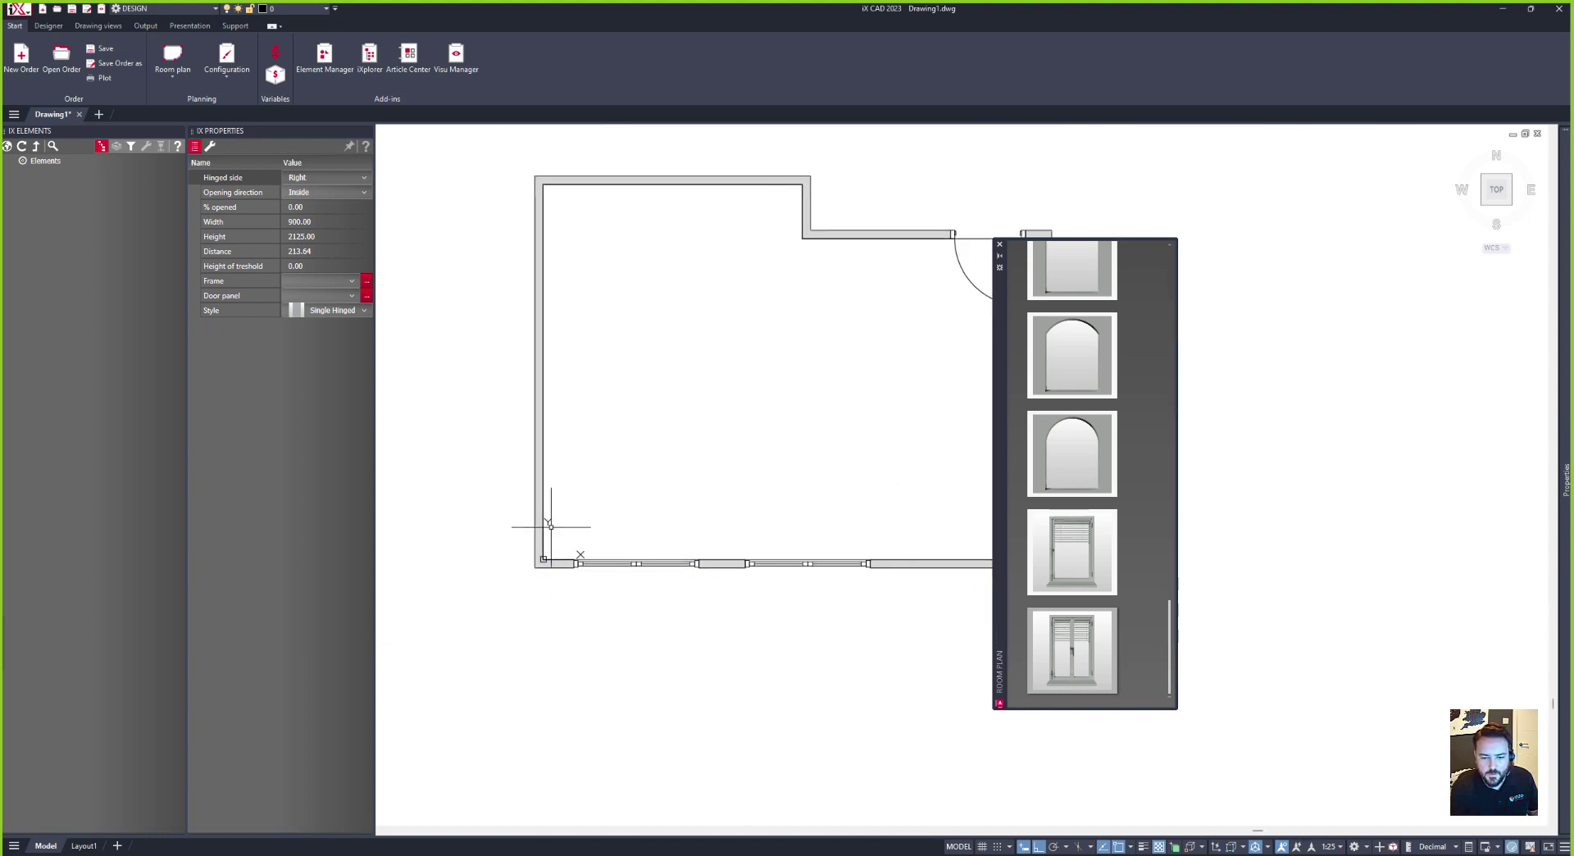
Step: Select both windows in the lower wall and examine their properties
left_click(548, 523)
left_click(902, 611)
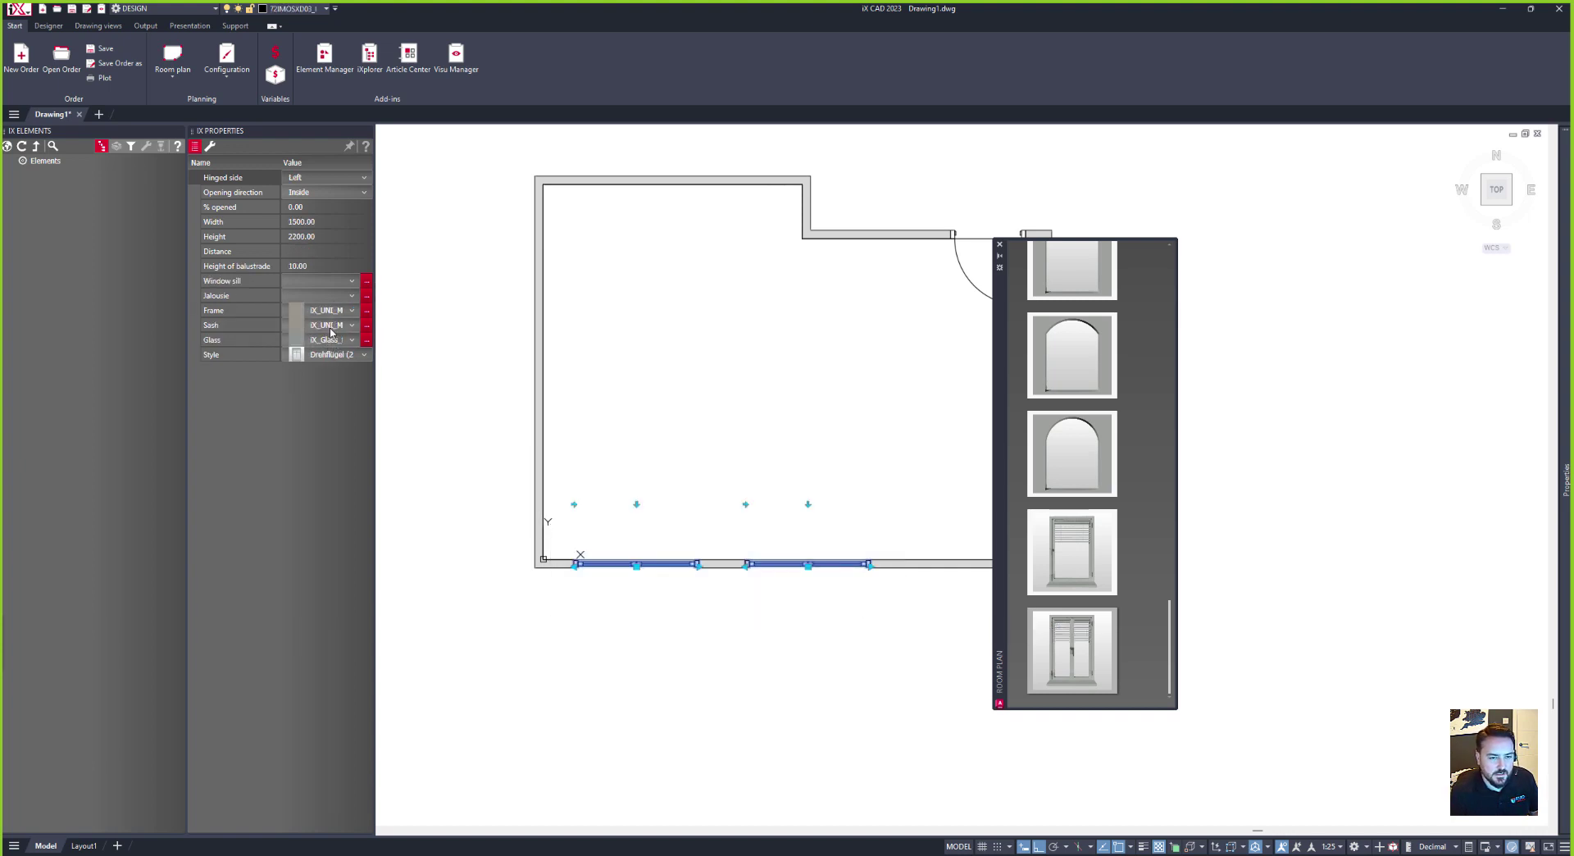
scroll(470, 392, "down", 2)
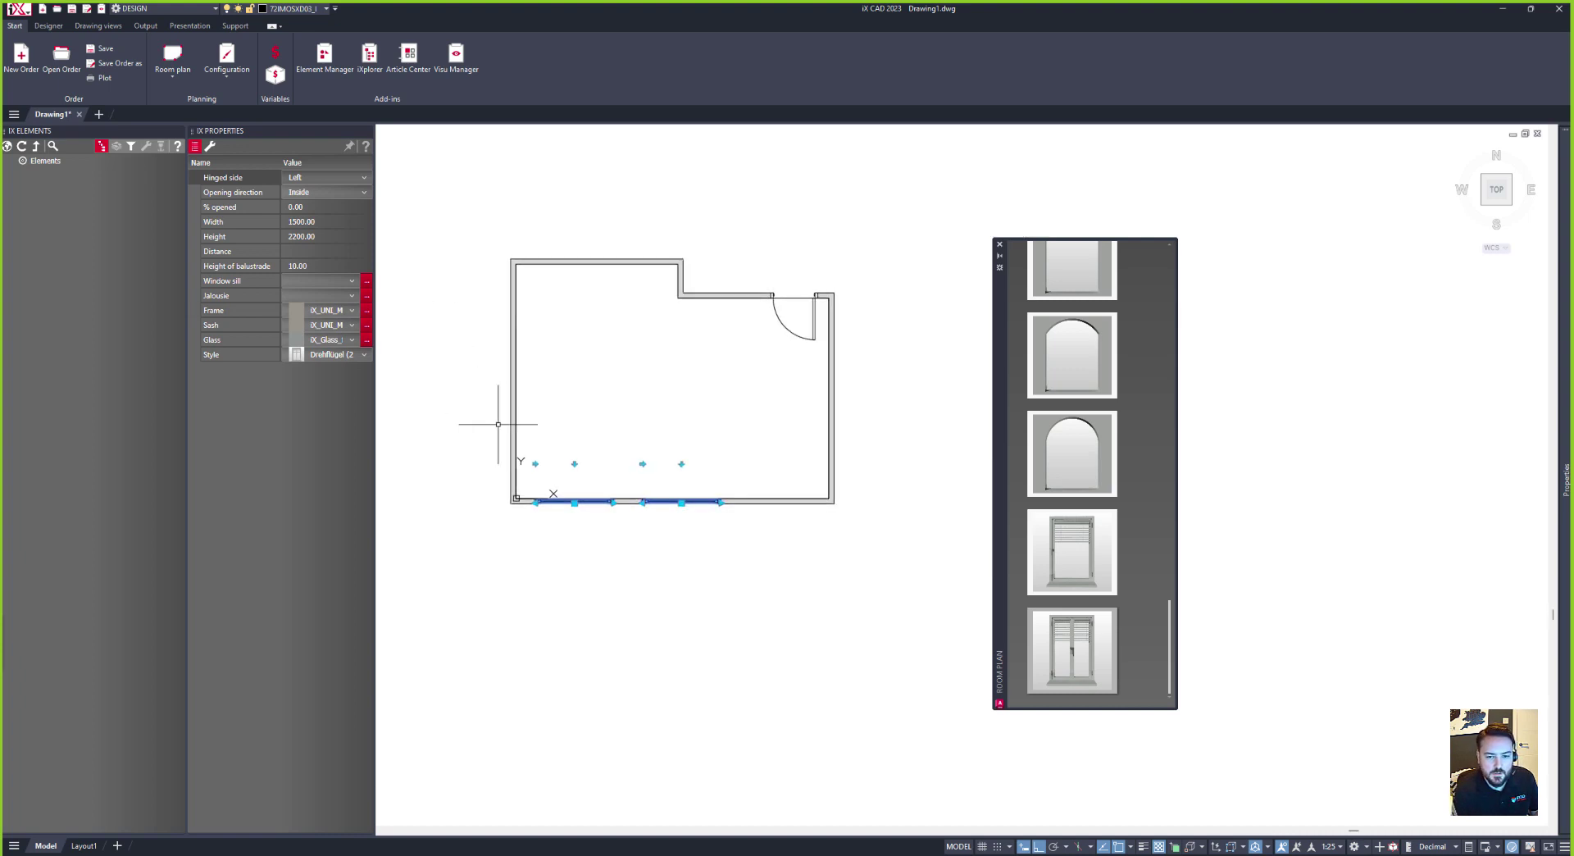
key("Escape")
middle_click_drag(570, 444, 568, 479)
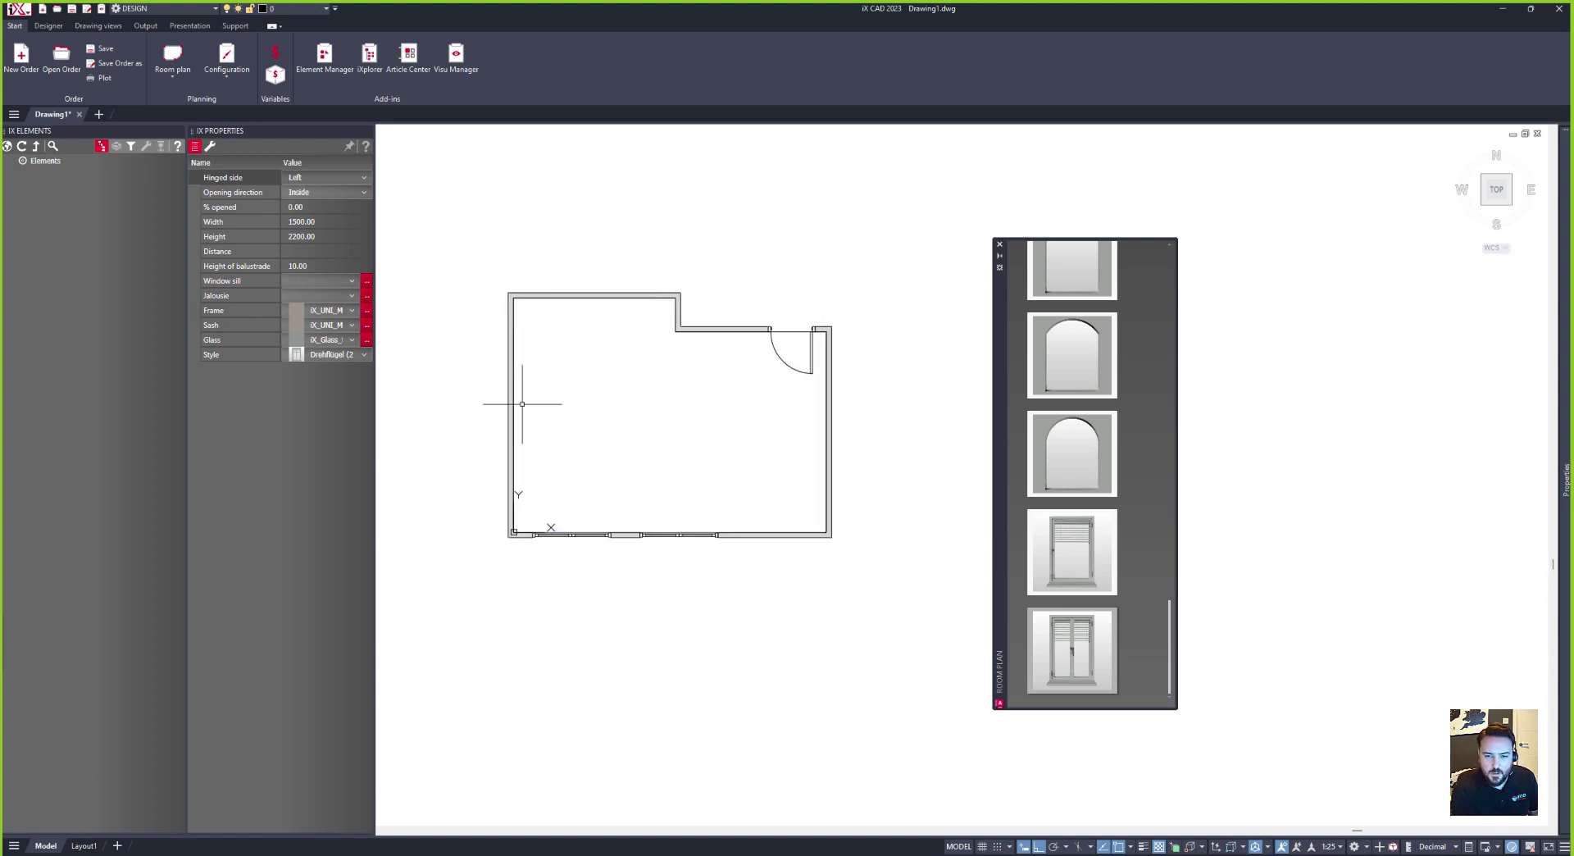
Step: Close the room plan tools and show the room in an isometric view with the Realistic visual style
left_click(1000, 245)
middle_click_drag(717, 495, 869, 525)
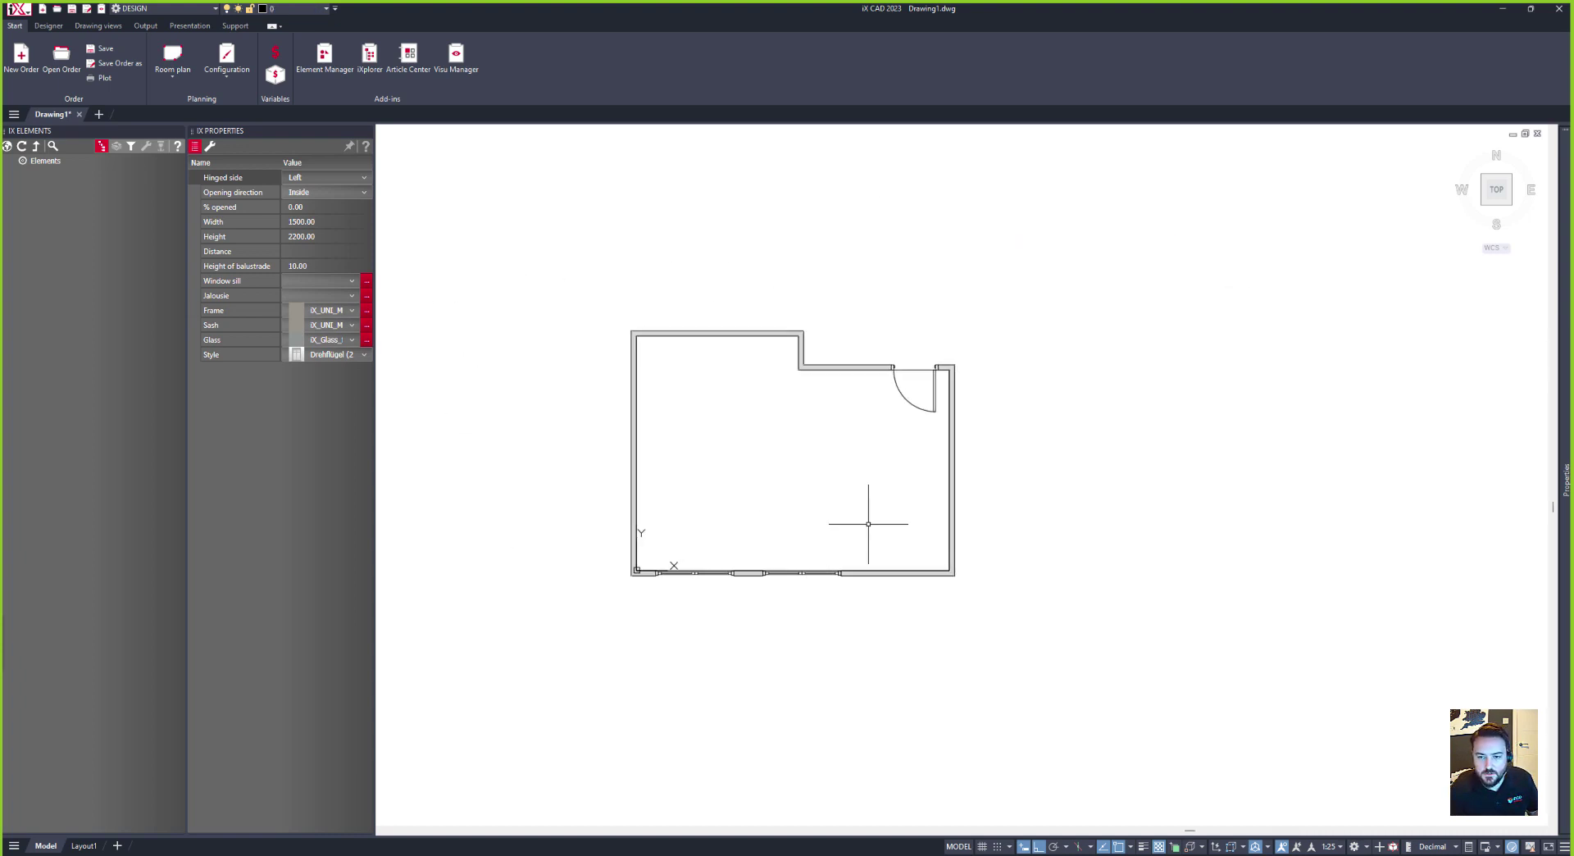
left_click(1510, 205)
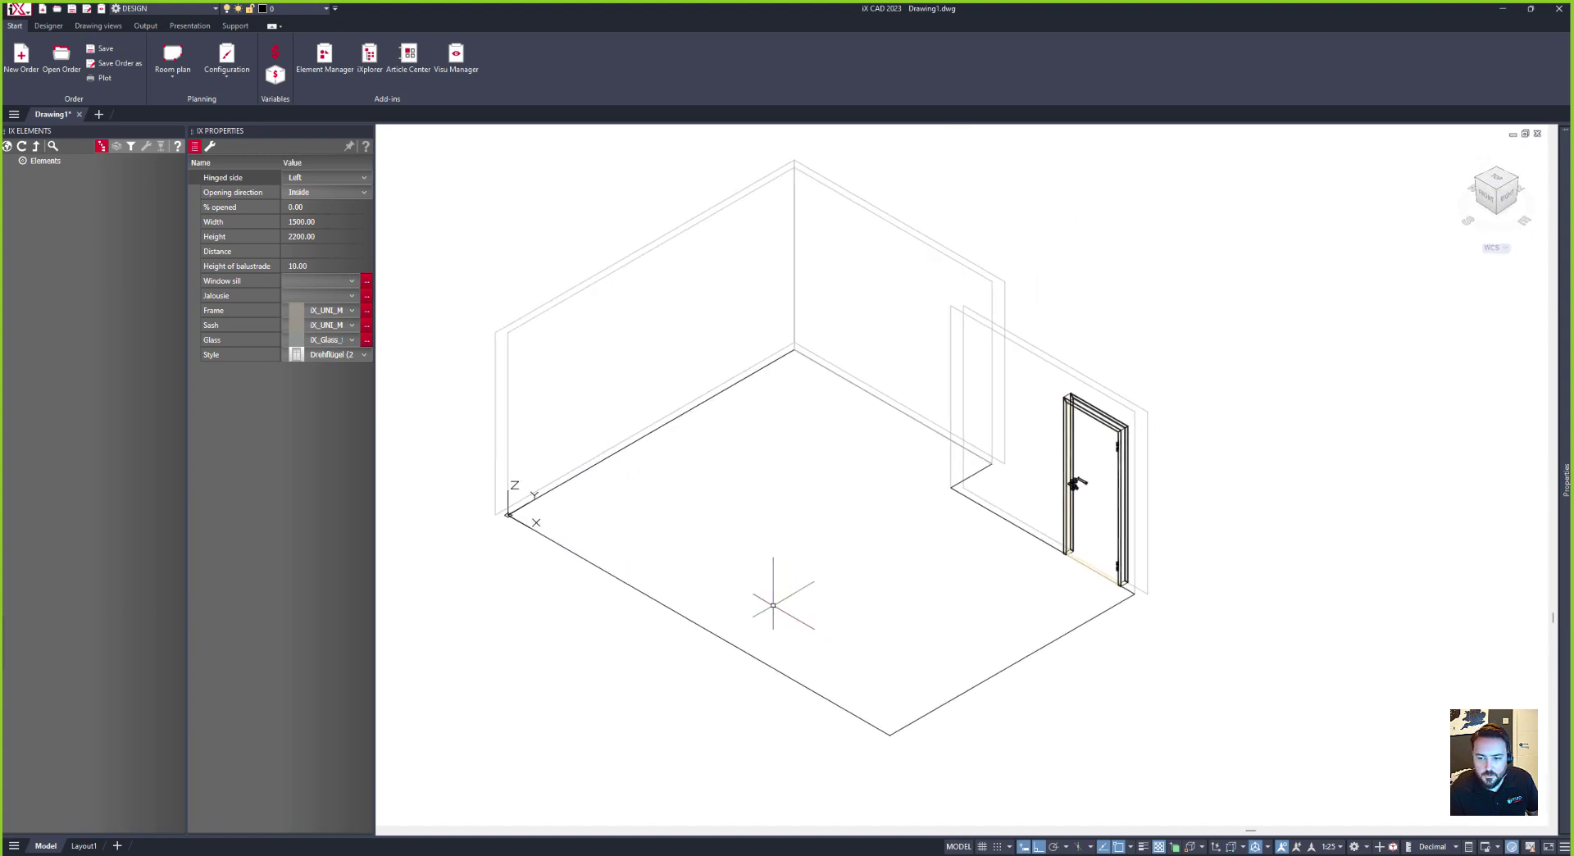
left_click(190, 25)
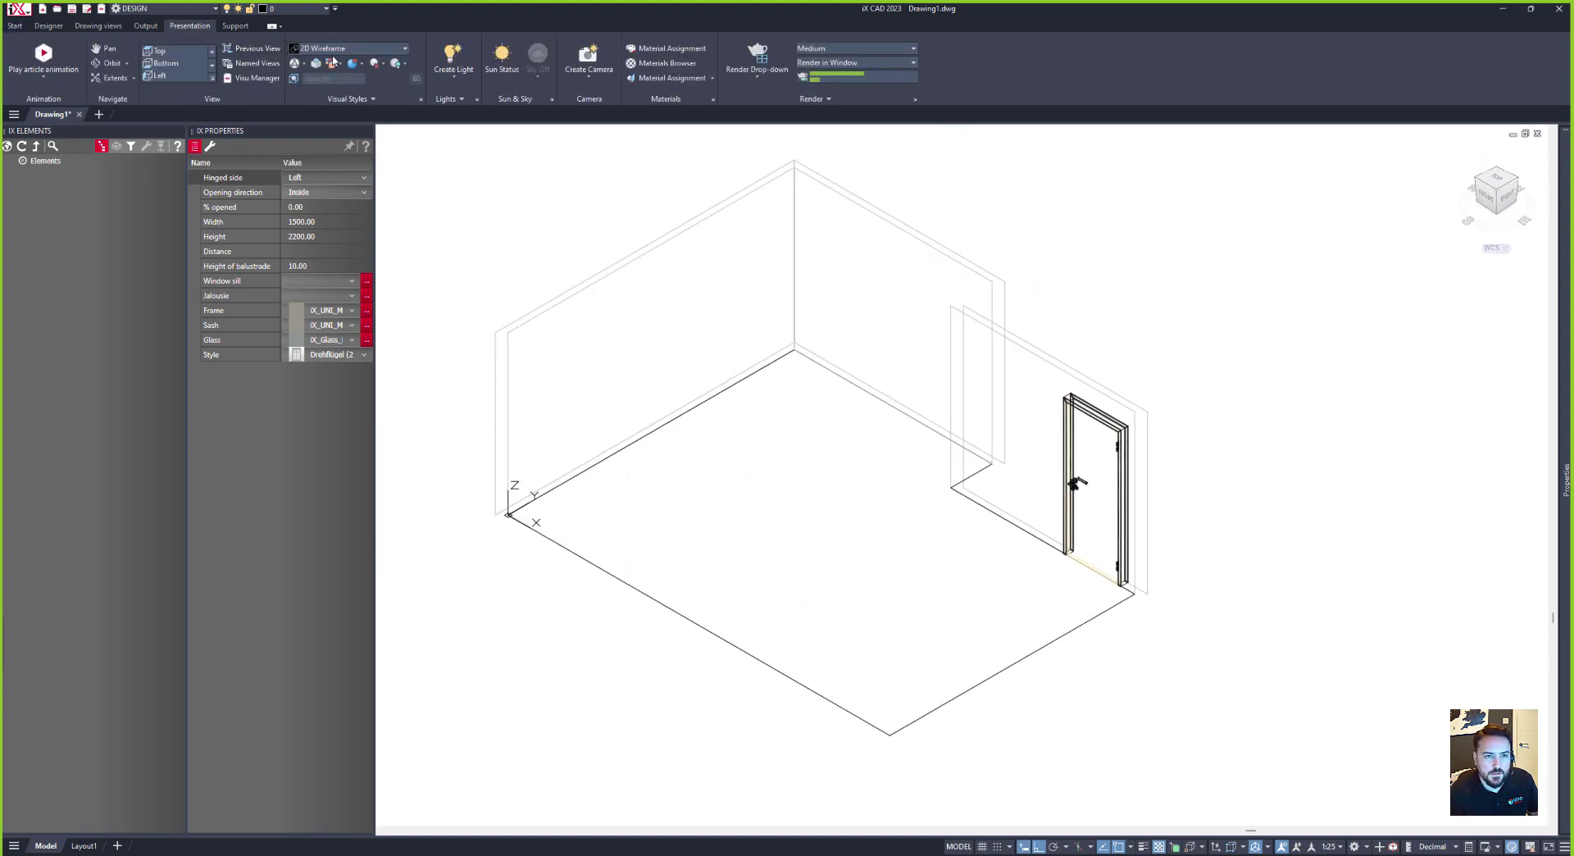
left_click(348, 49)
left_click(365, 119)
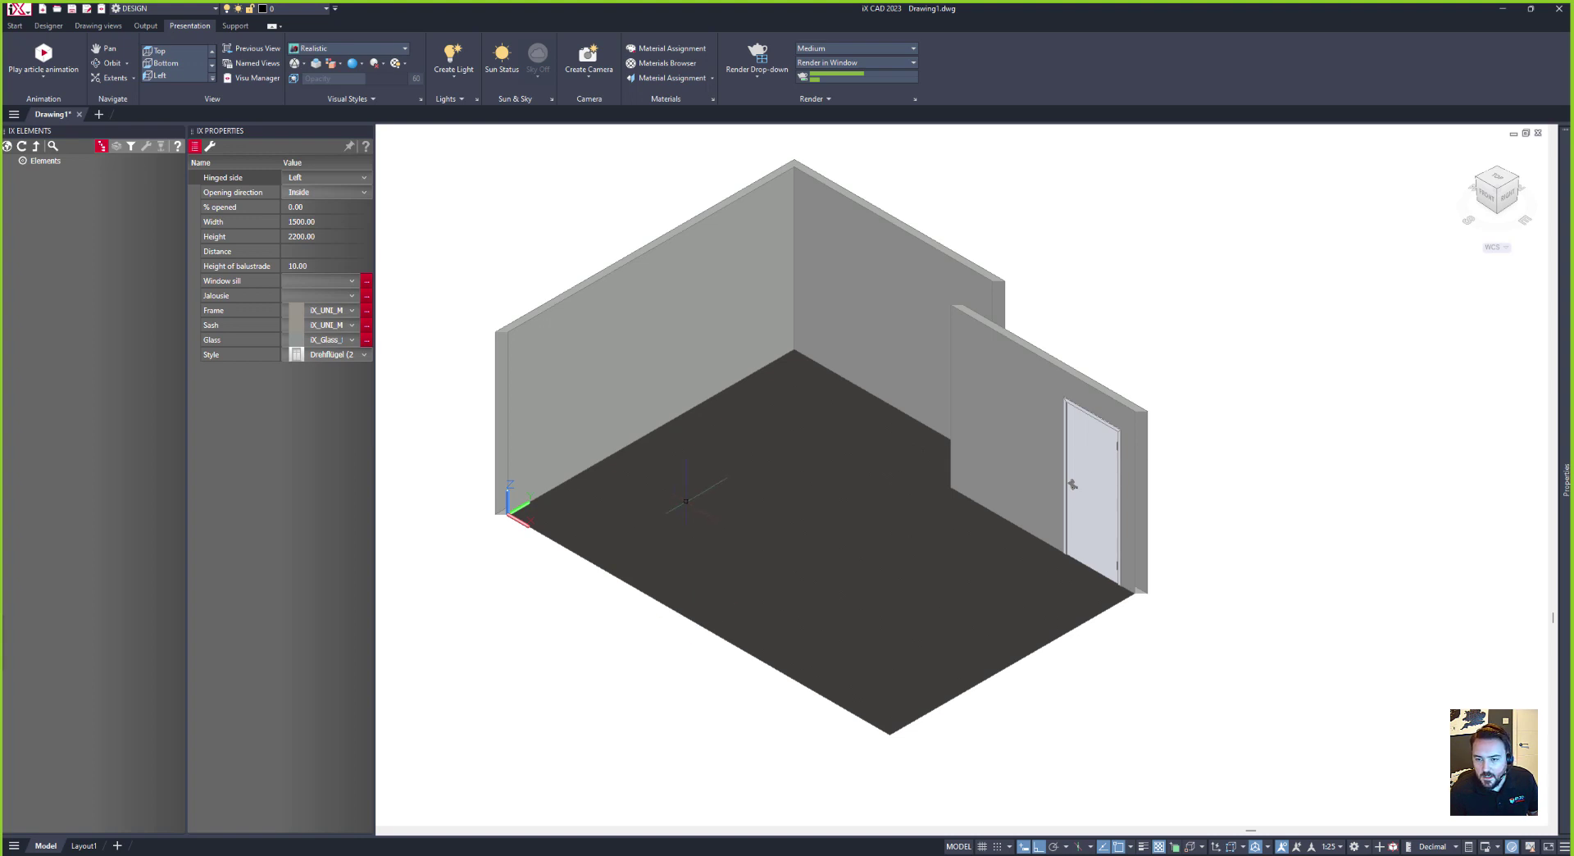
Step: Insert a new Article Designer article across the recess beside the notch and stretch its height up to the top of the wall
left_click(48, 25)
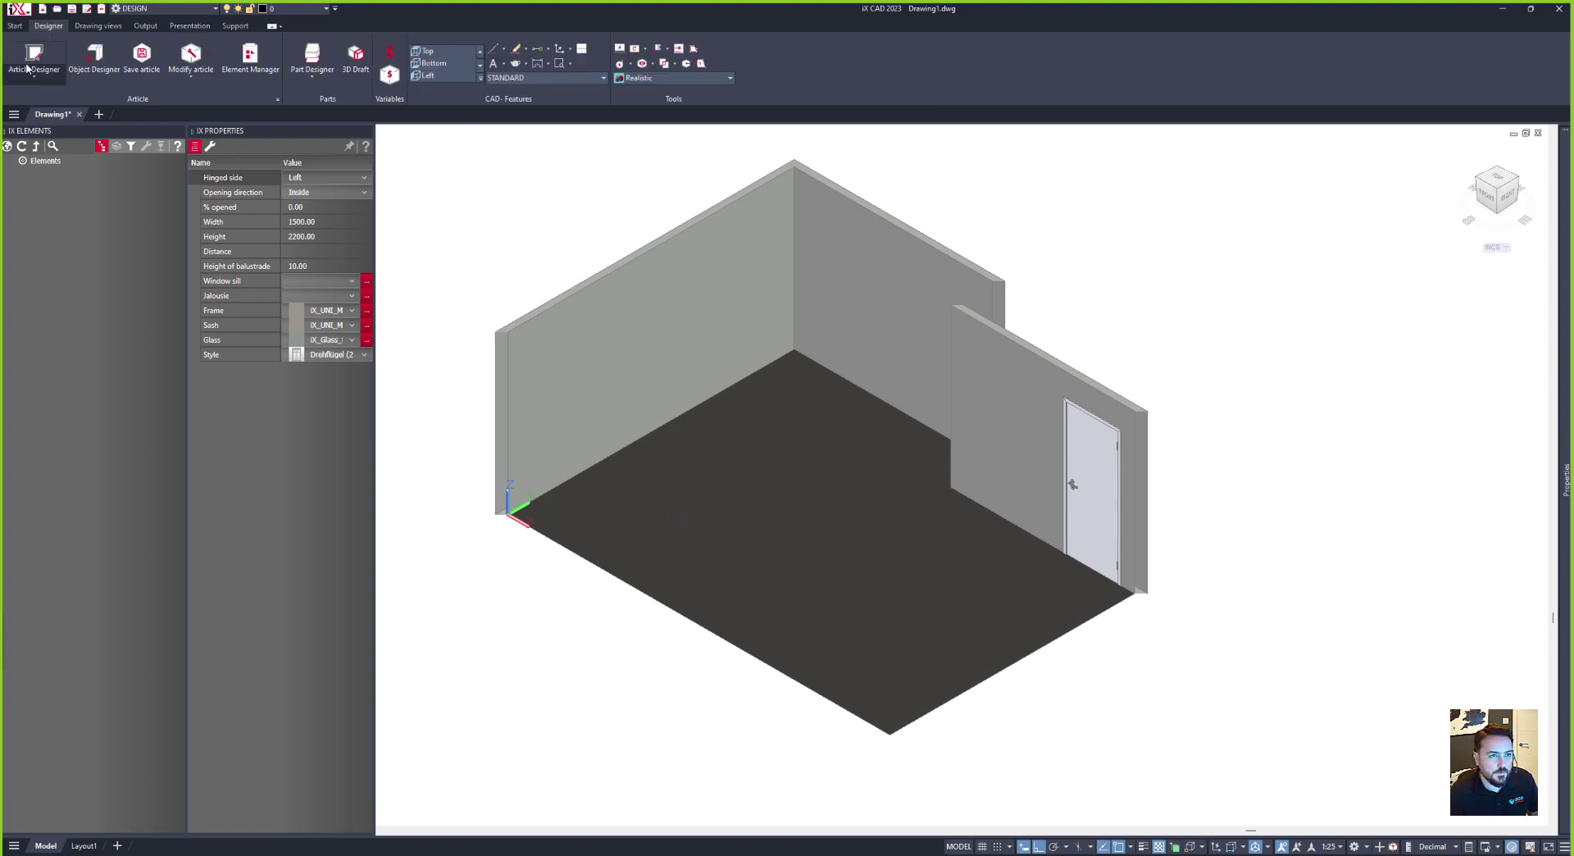
left_click(33, 55)
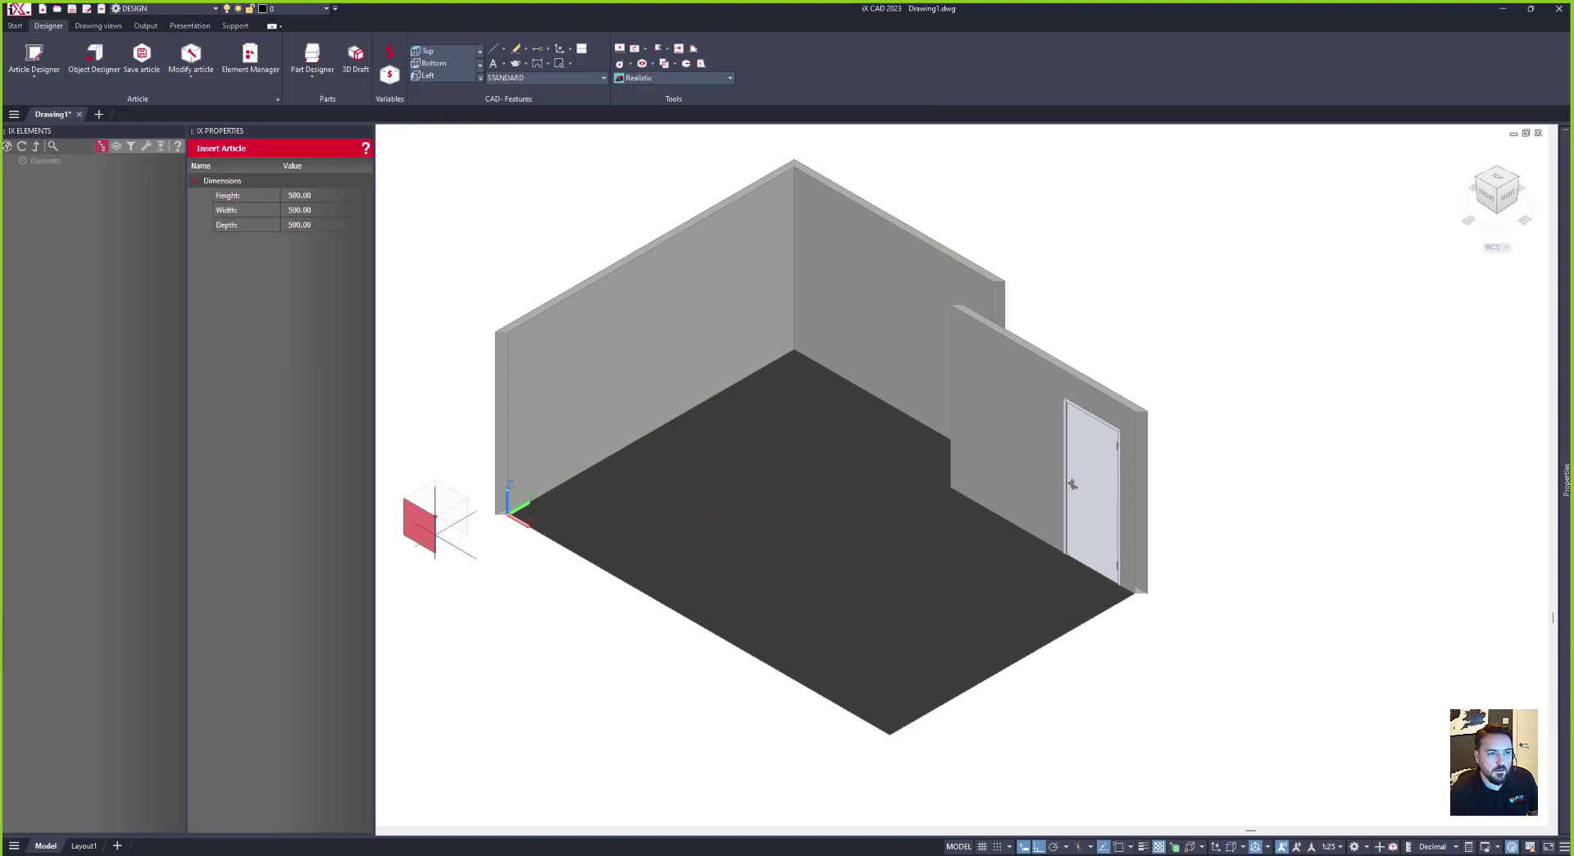
left_click(792, 358)
middle_click_drag(873, 414, 828, 434, "shift")
left_click(811, 435)
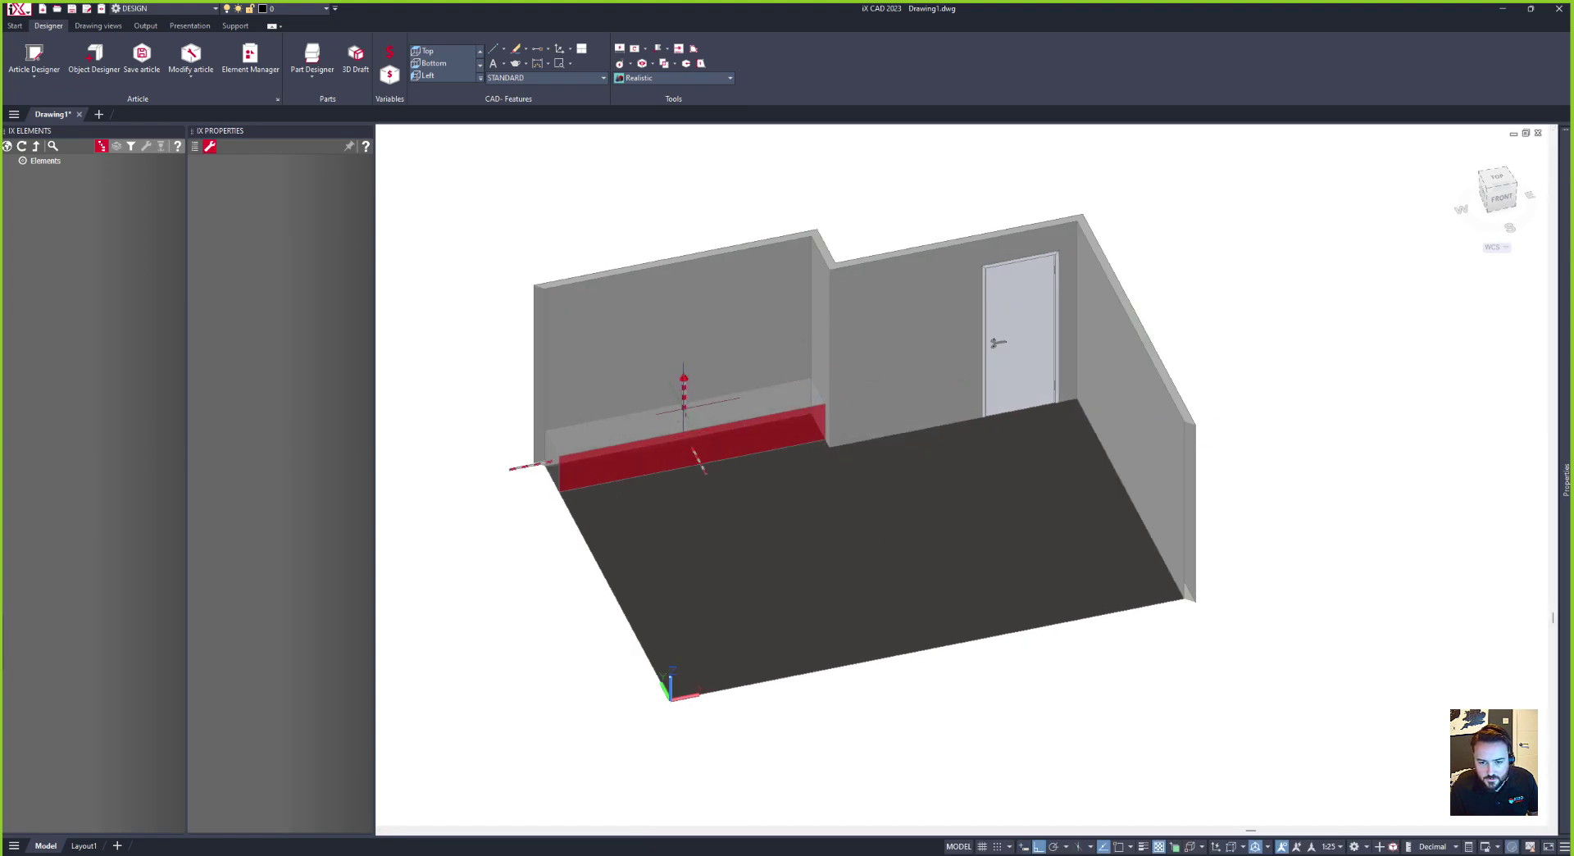
left_click(683, 379)
left_click(833, 271)
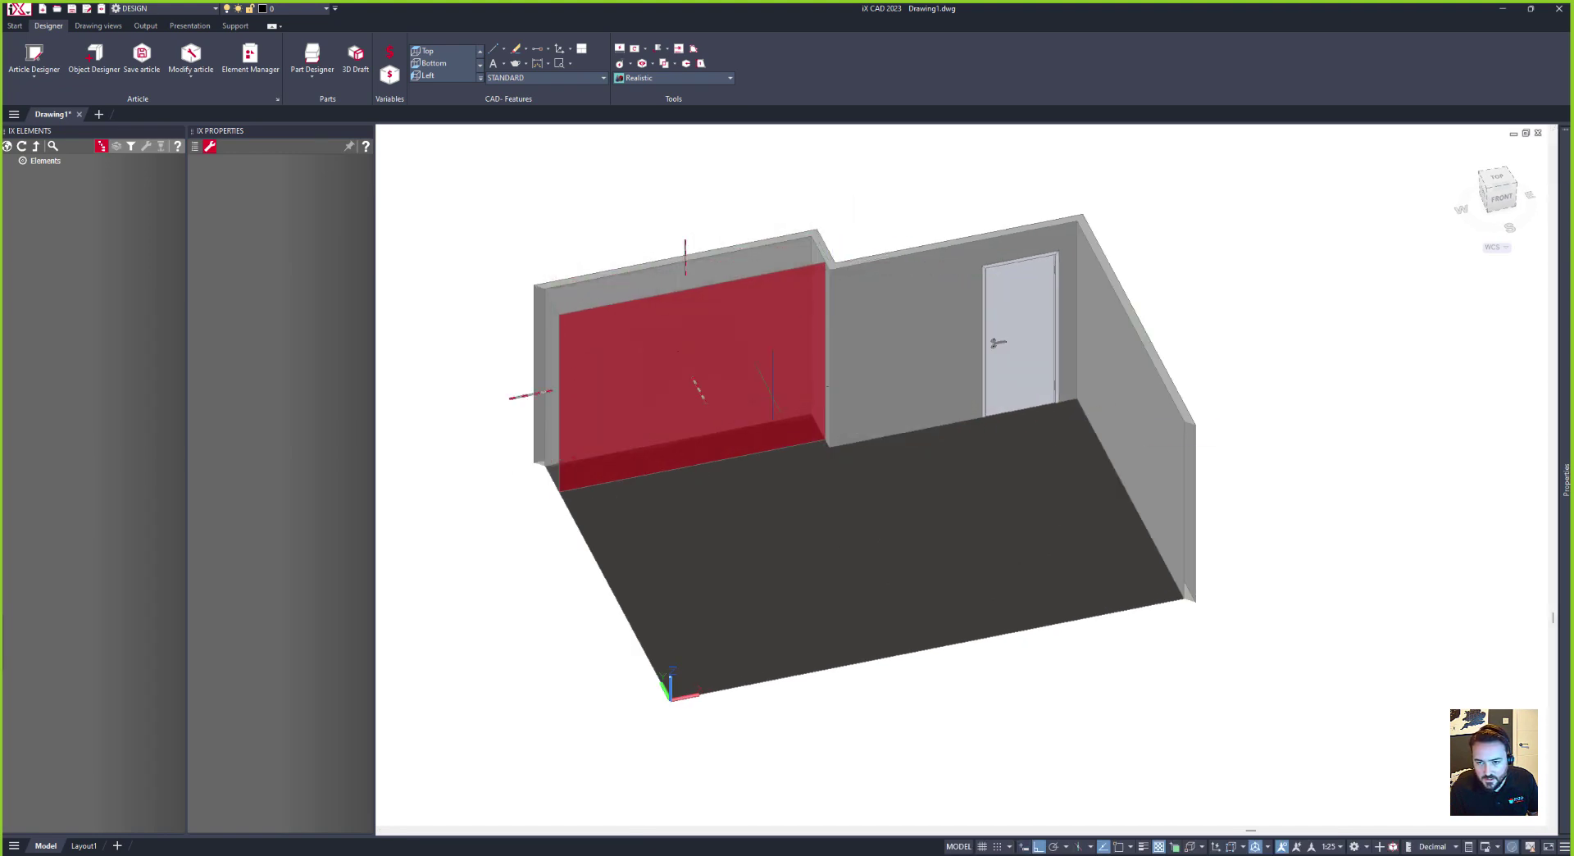
Step: Set the article's overall depth to 625 and confirm its placement in the recess
left_click(715, 421)
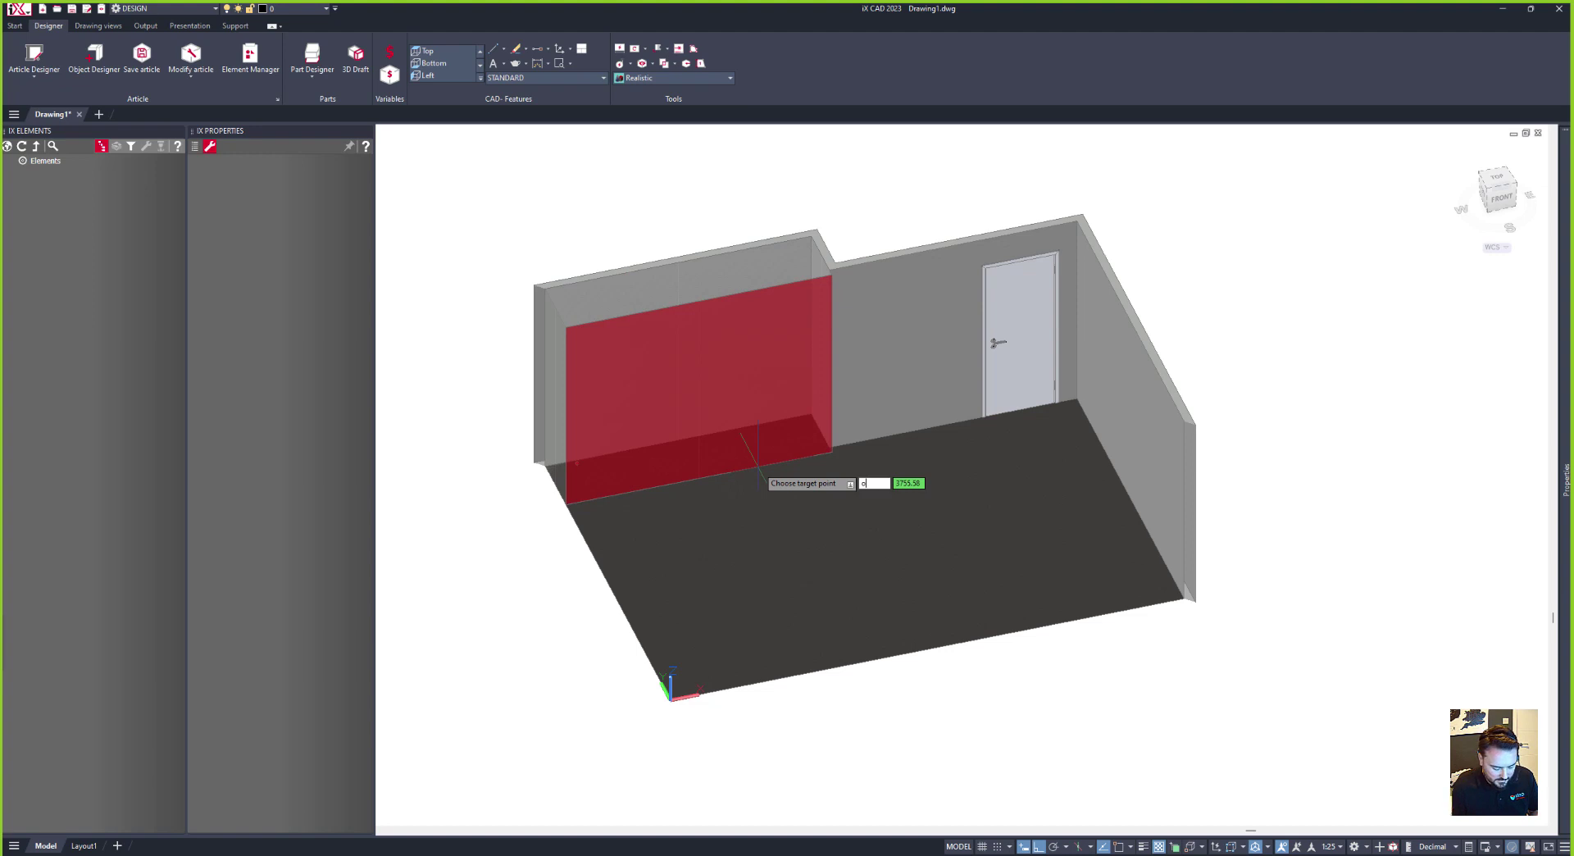
type("o")
key("Return")
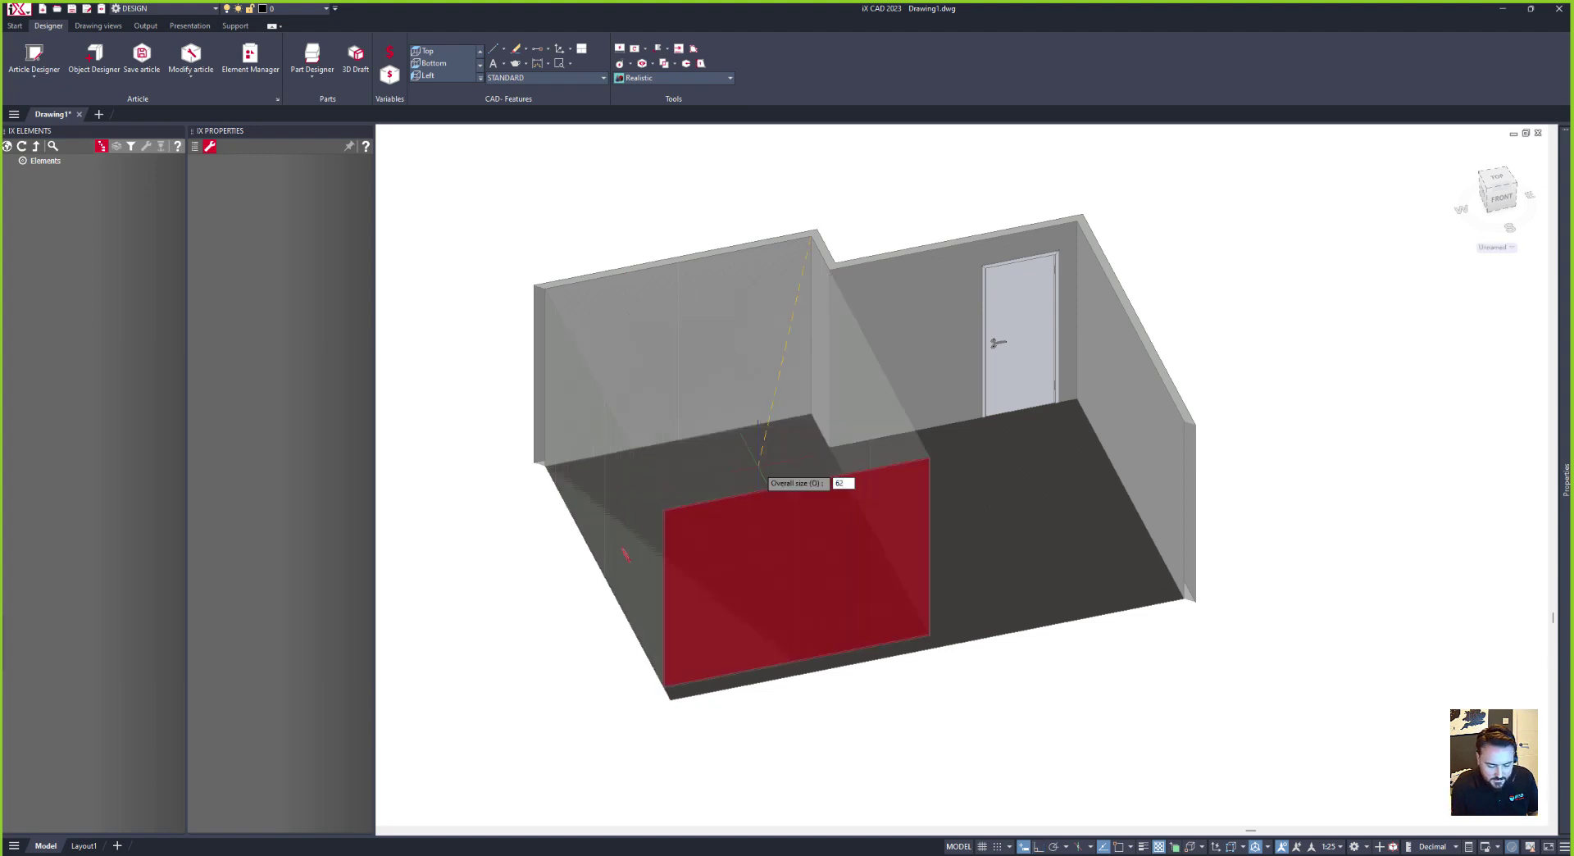
type("625")
key("Return")
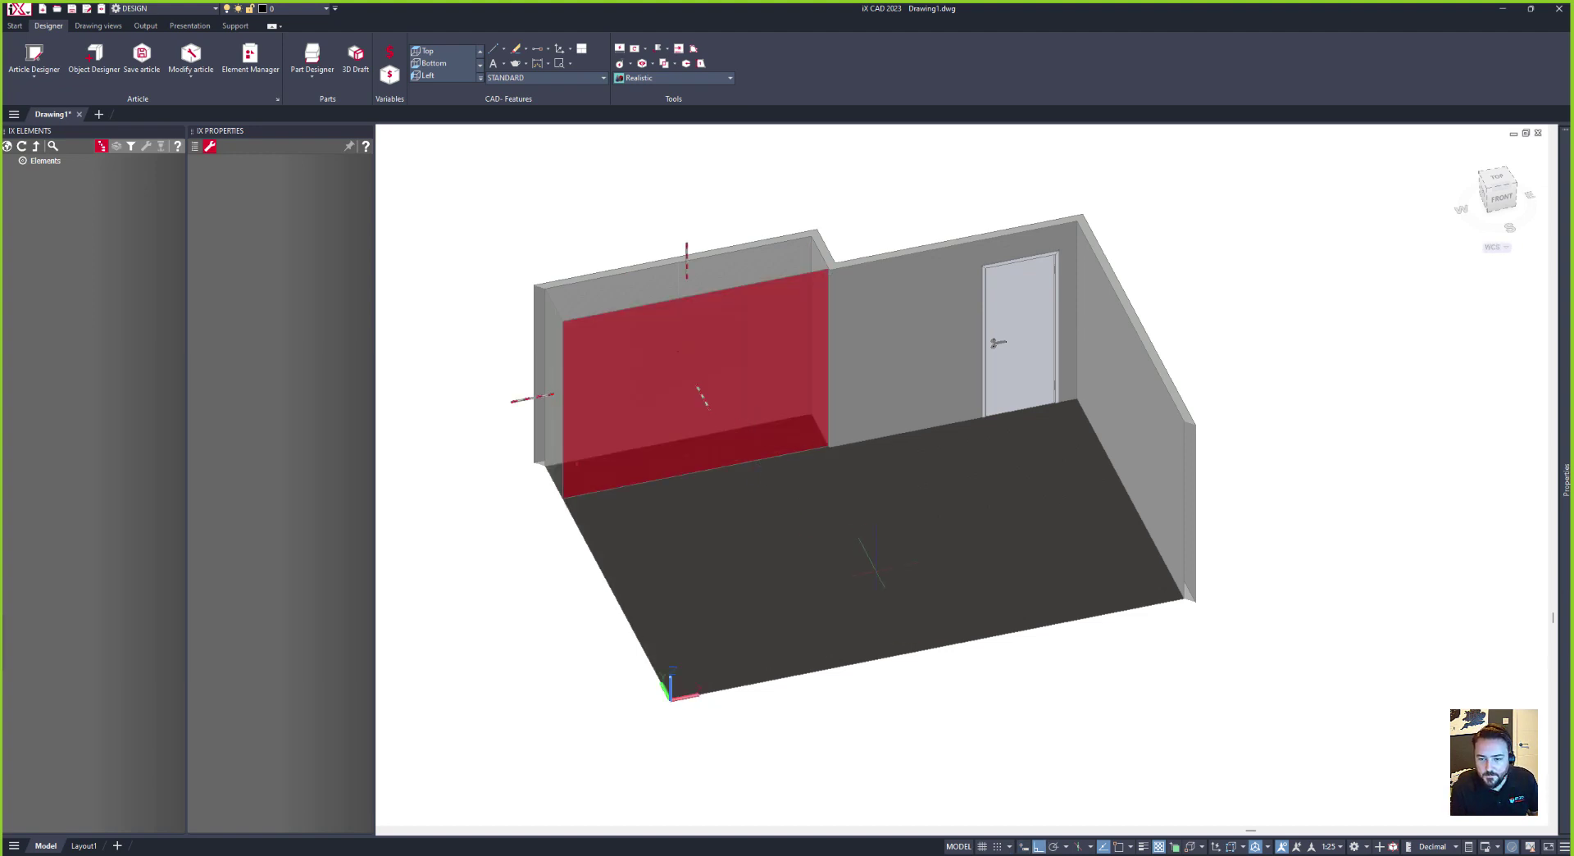
right_click(875, 570)
left_click(894, 576)
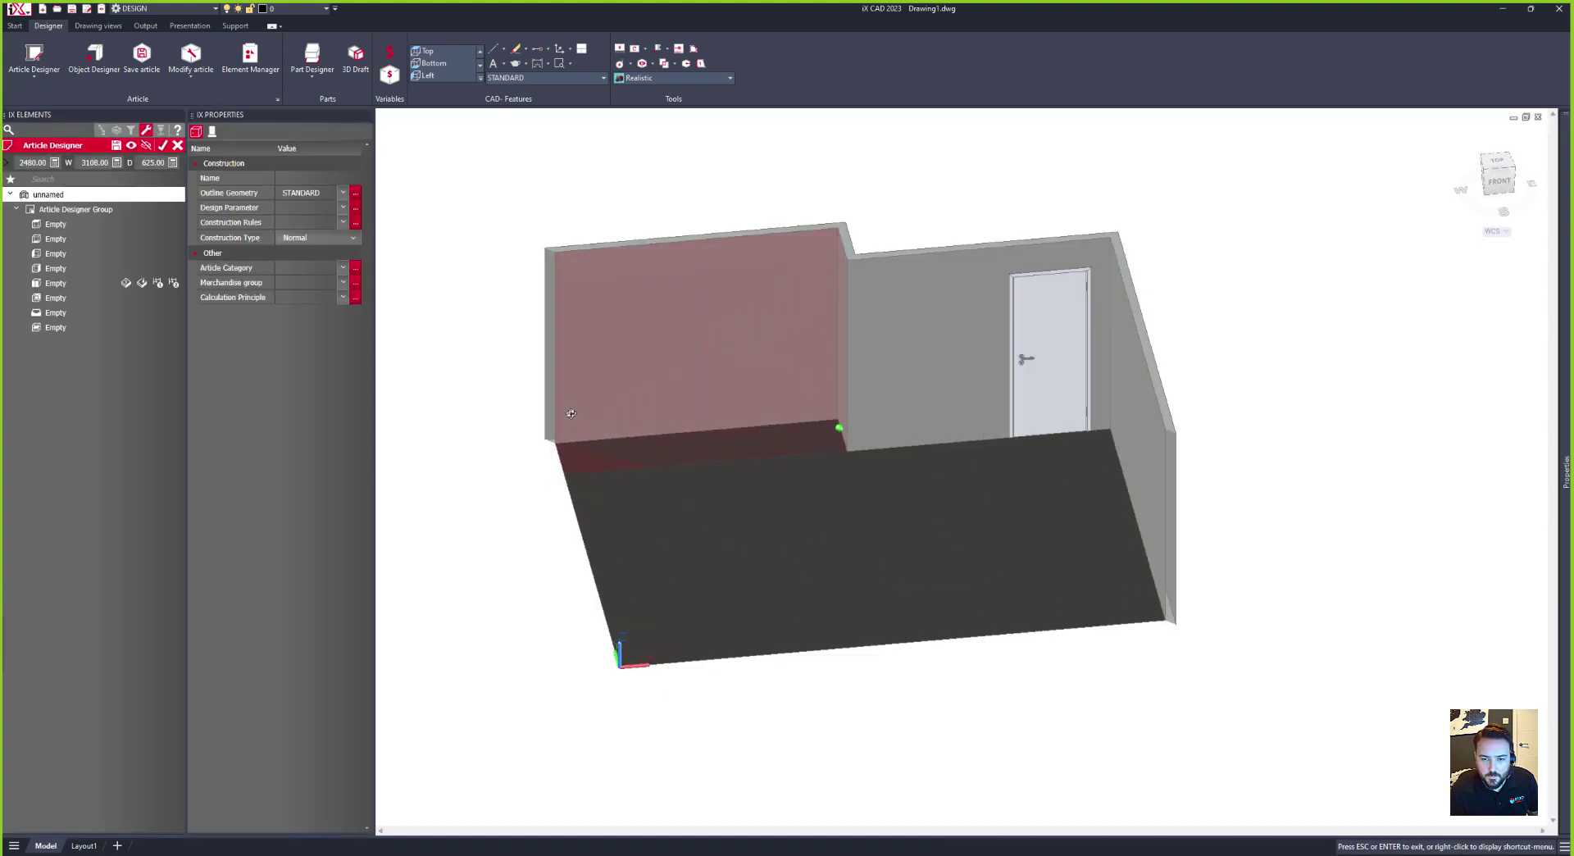
left_click_drag(572, 413, 742, 296)
middle_click_drag(744, 297, 655, 386)
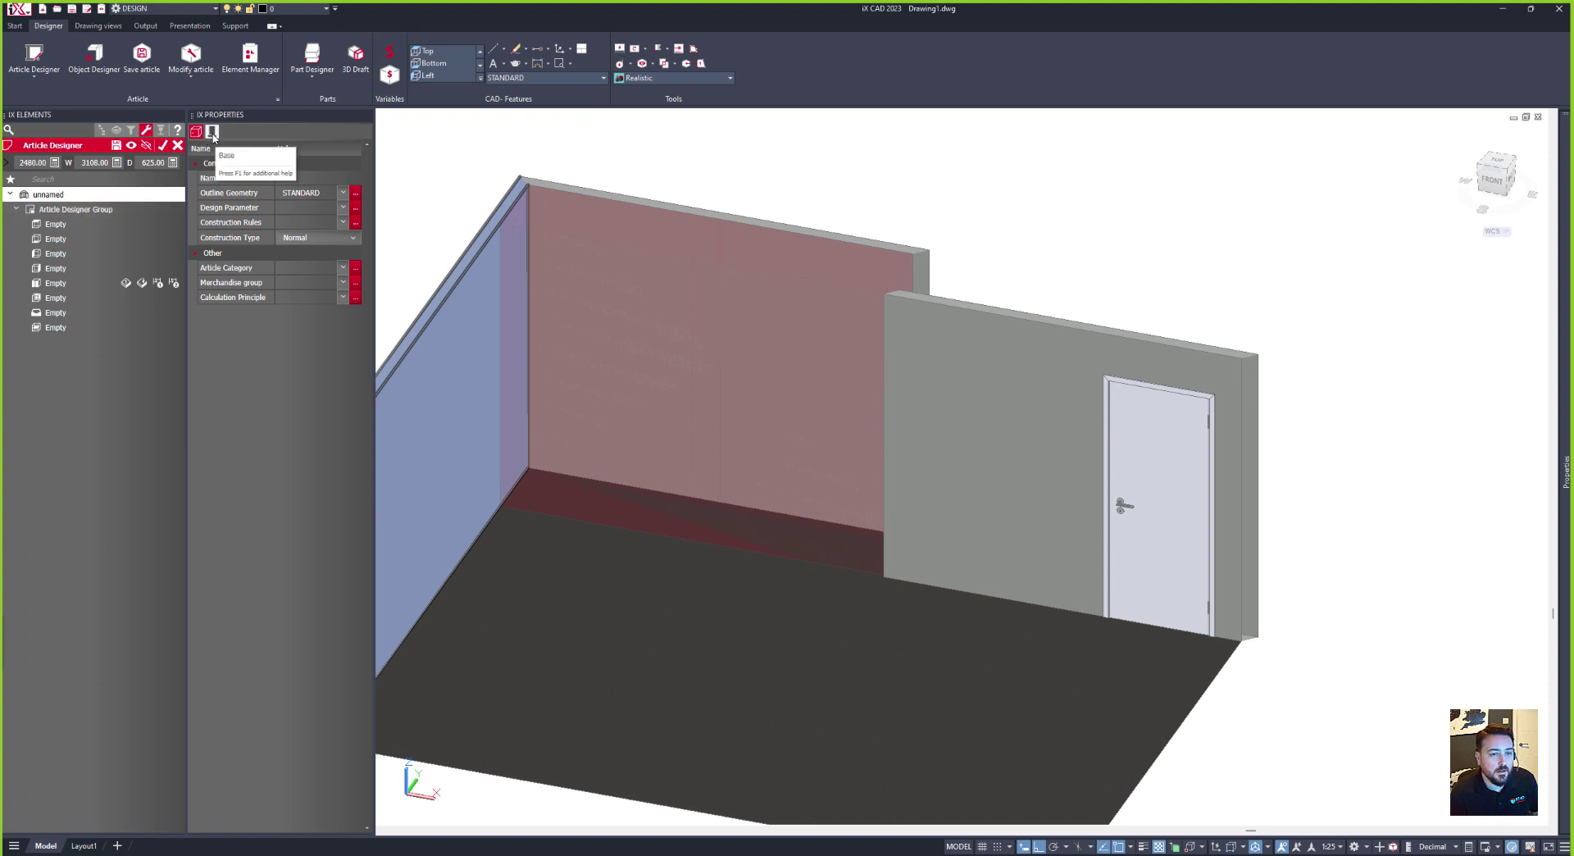
Step: Set the article's Base Construction to Yes and its base principle to WD_RAFT
left_click(212, 132)
left_click(320, 179)
left_click(325, 195)
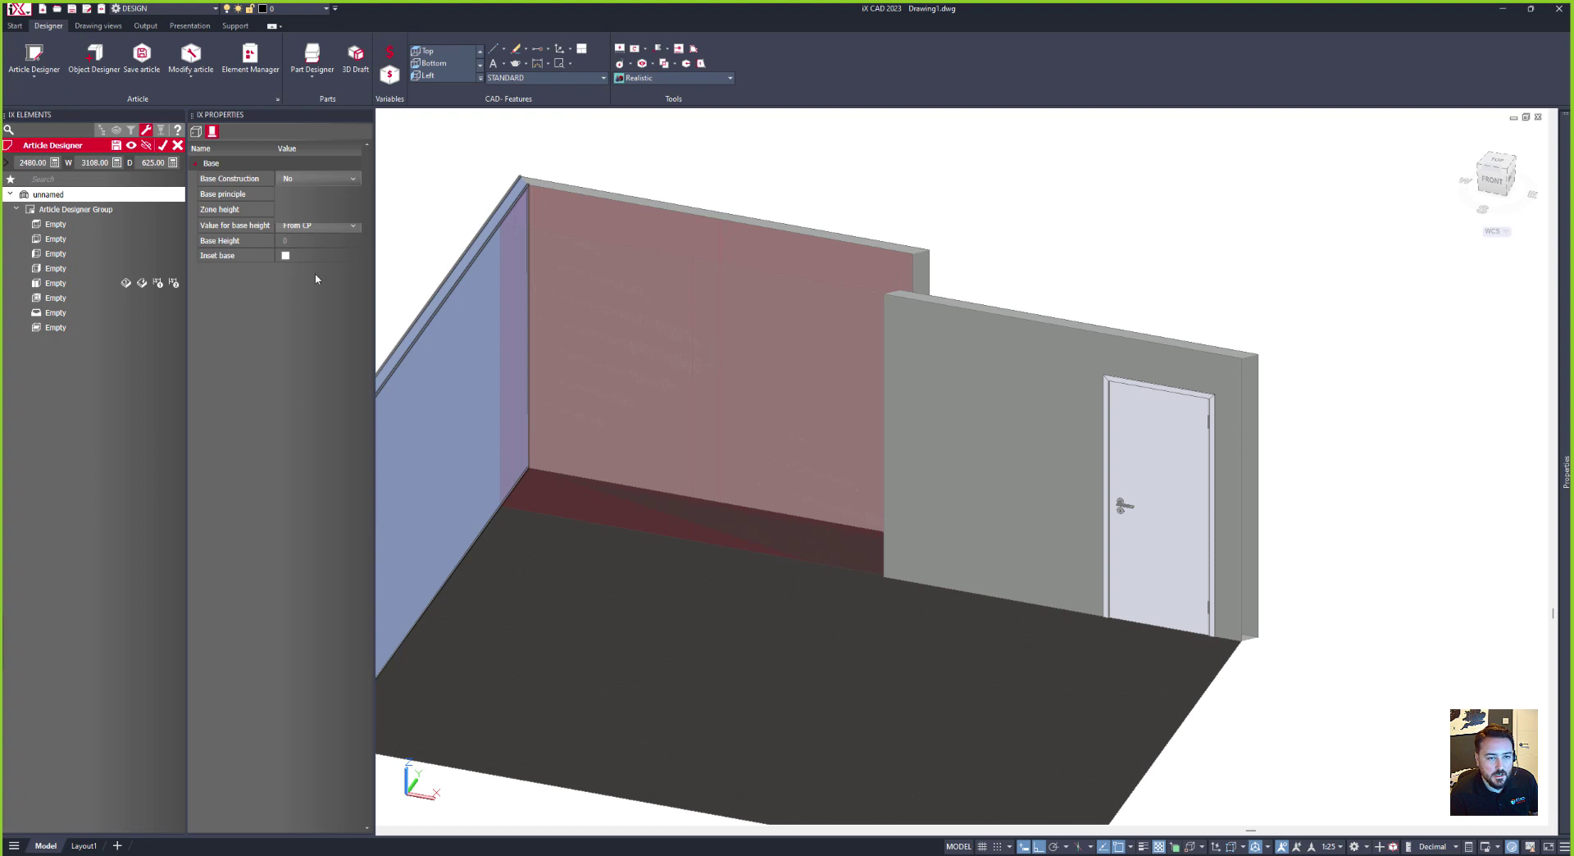
left_click(332, 194)
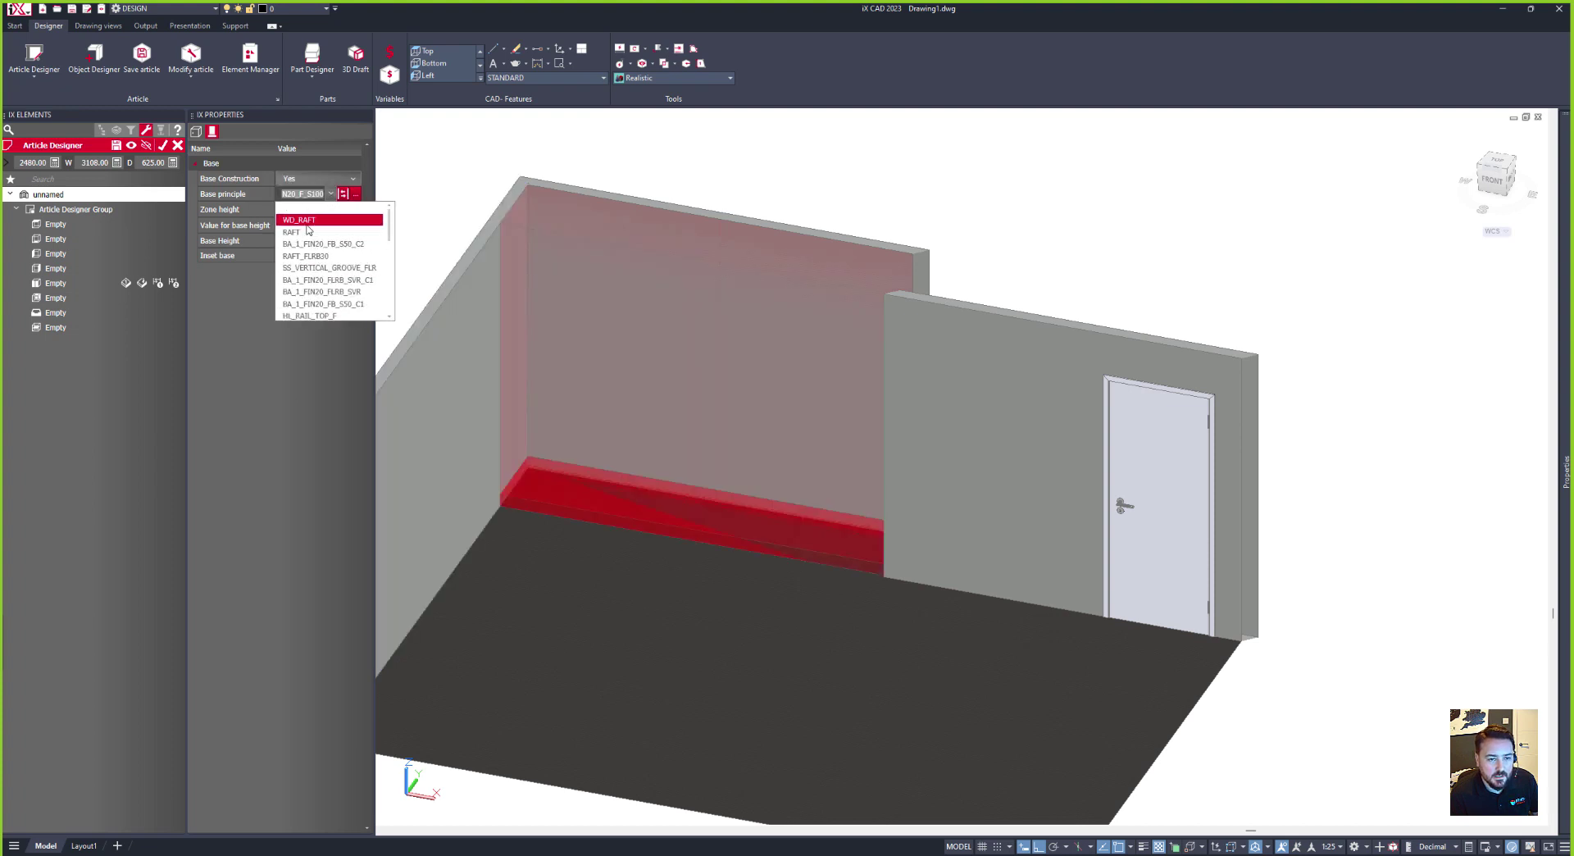
left_click(300, 219)
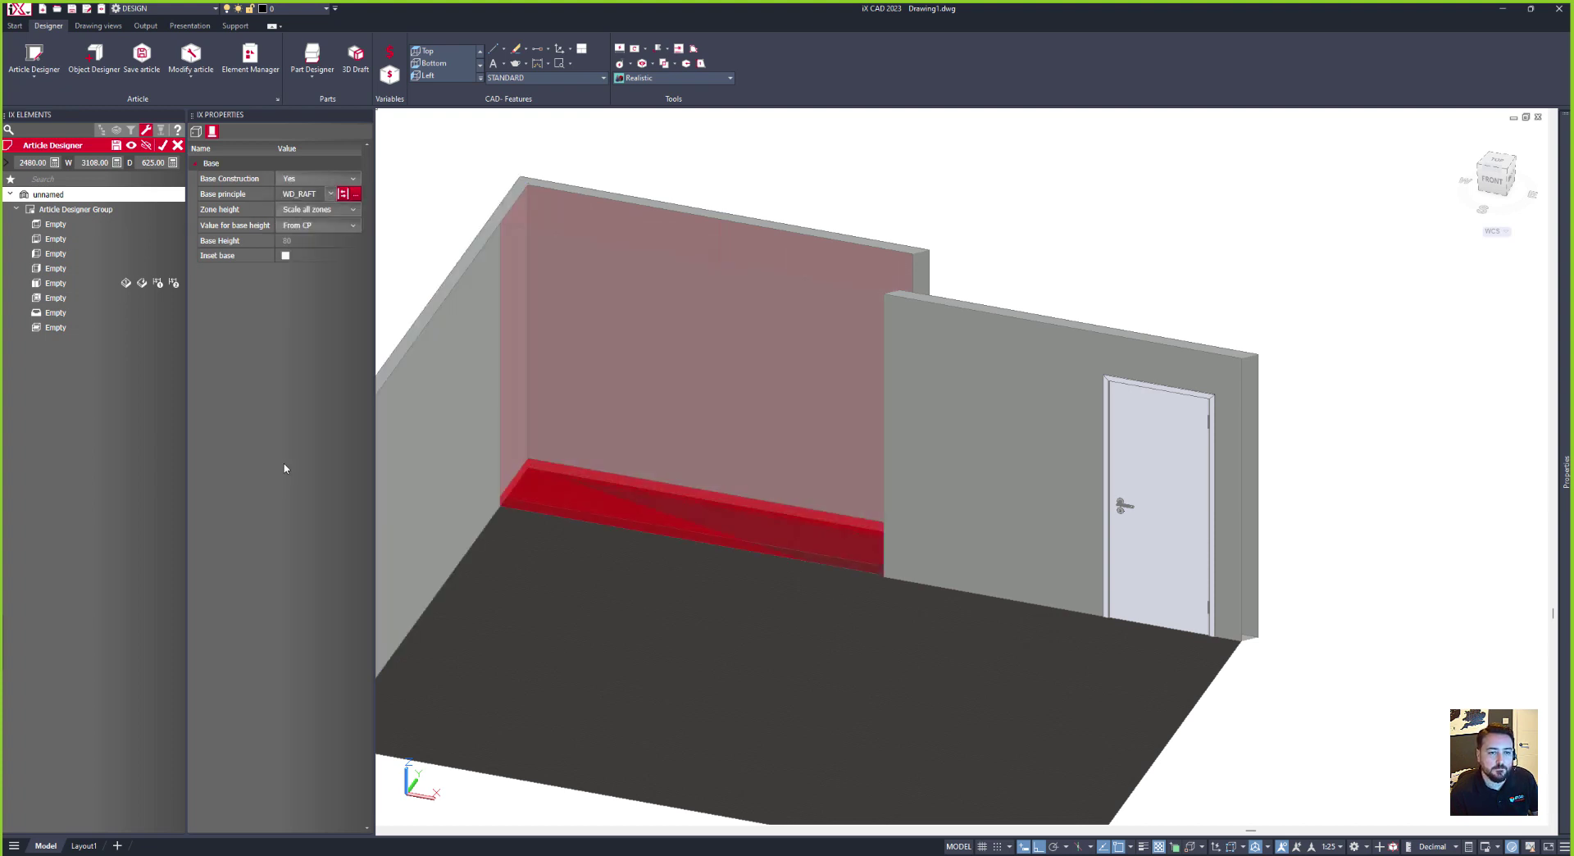
Step: Divide the article's interior horizontally with a virtual 1:100mm linear division, separating a 100 mm zone along its upper edge
left_click(82, 327)
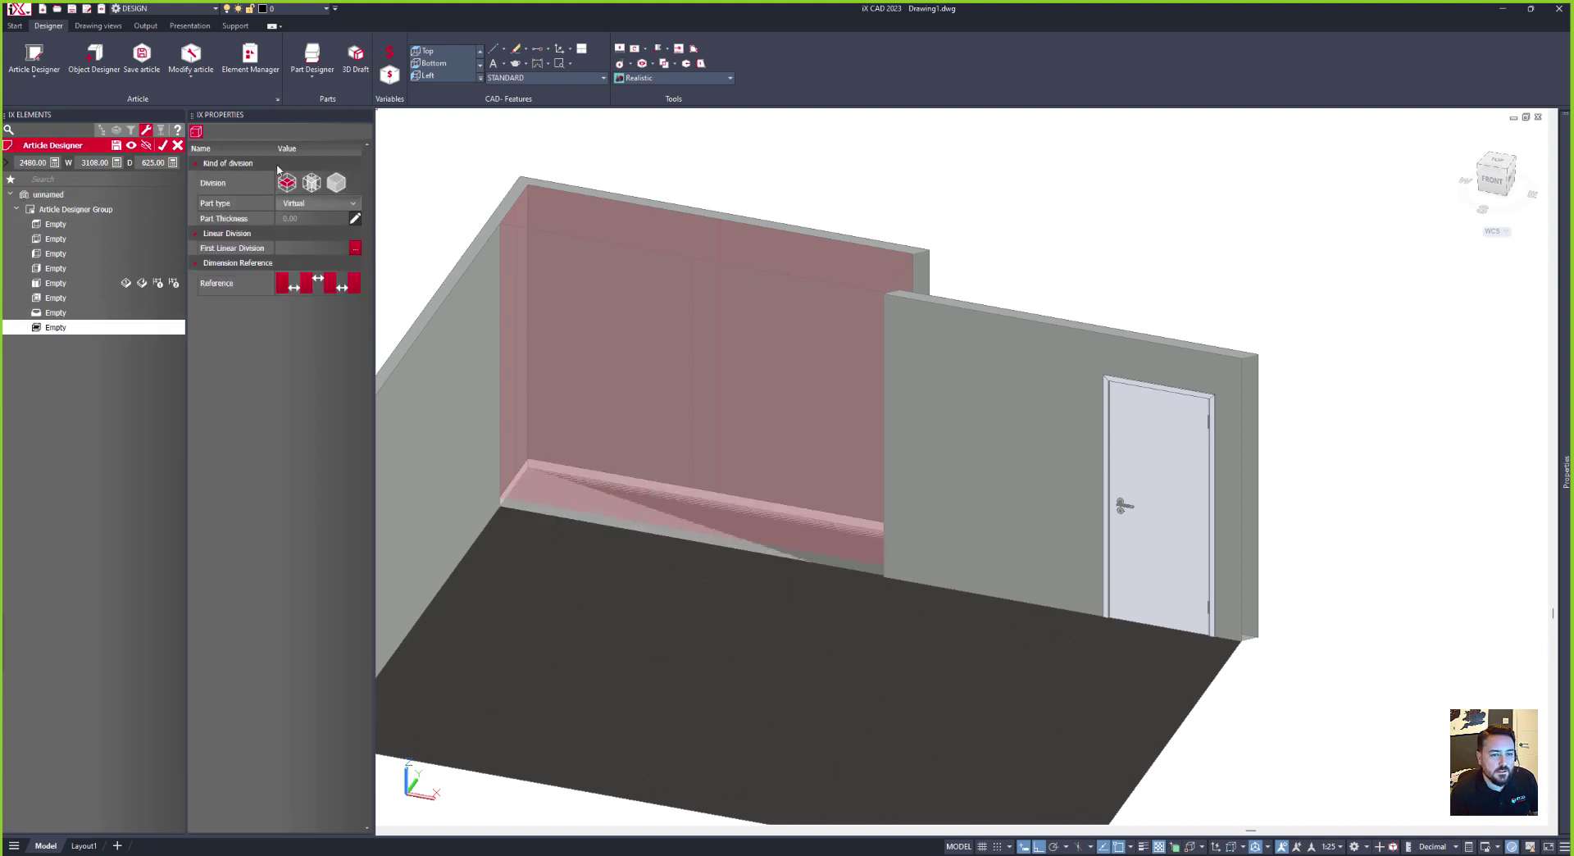
left_click(303, 249)
type("1:10")
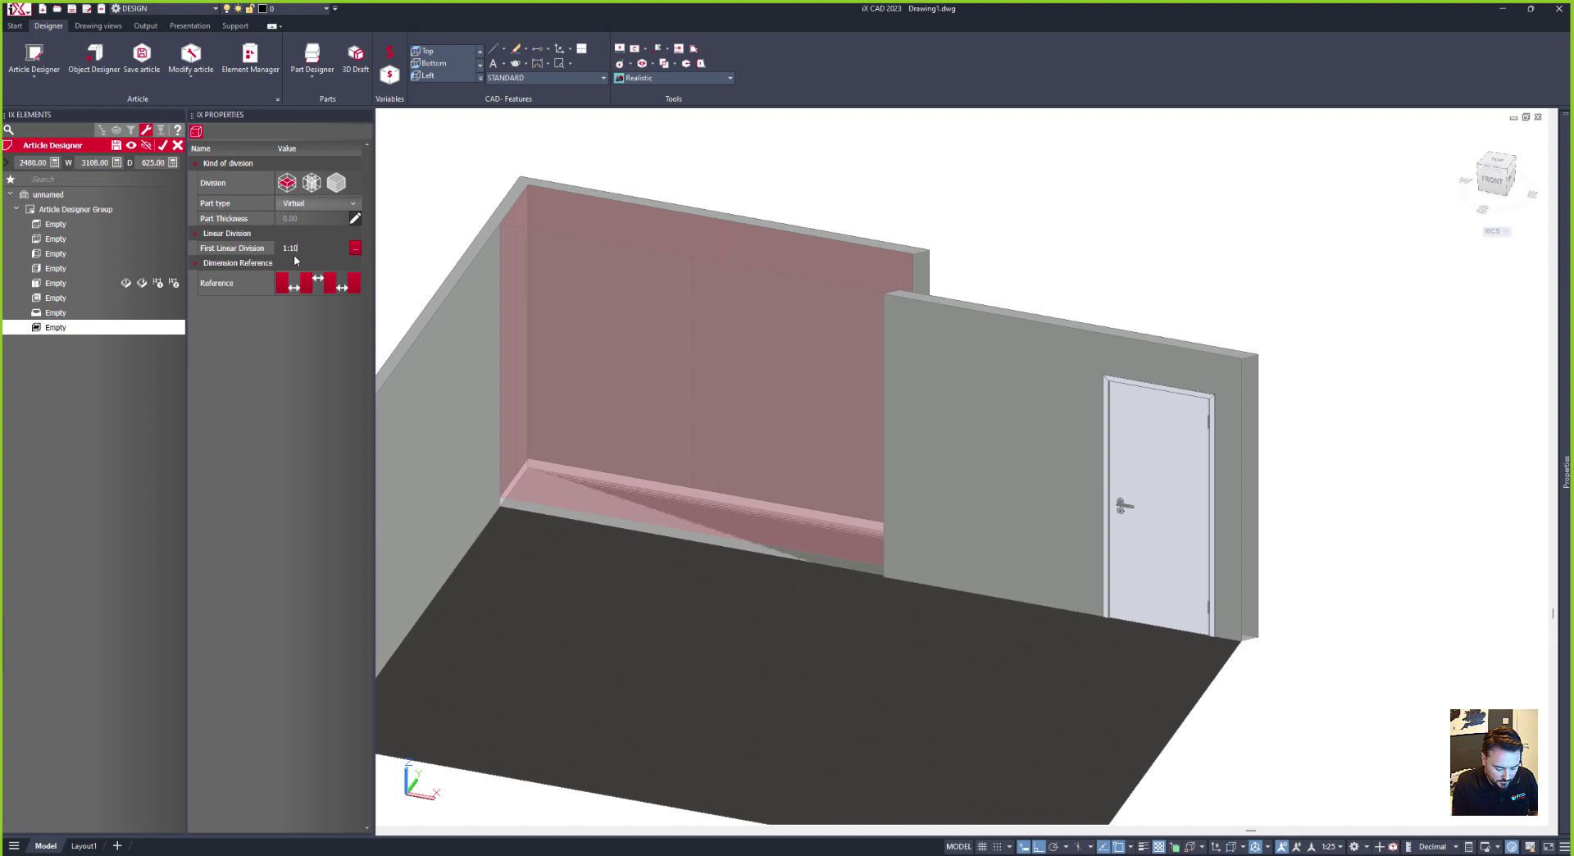
type("0mm")
key("Return")
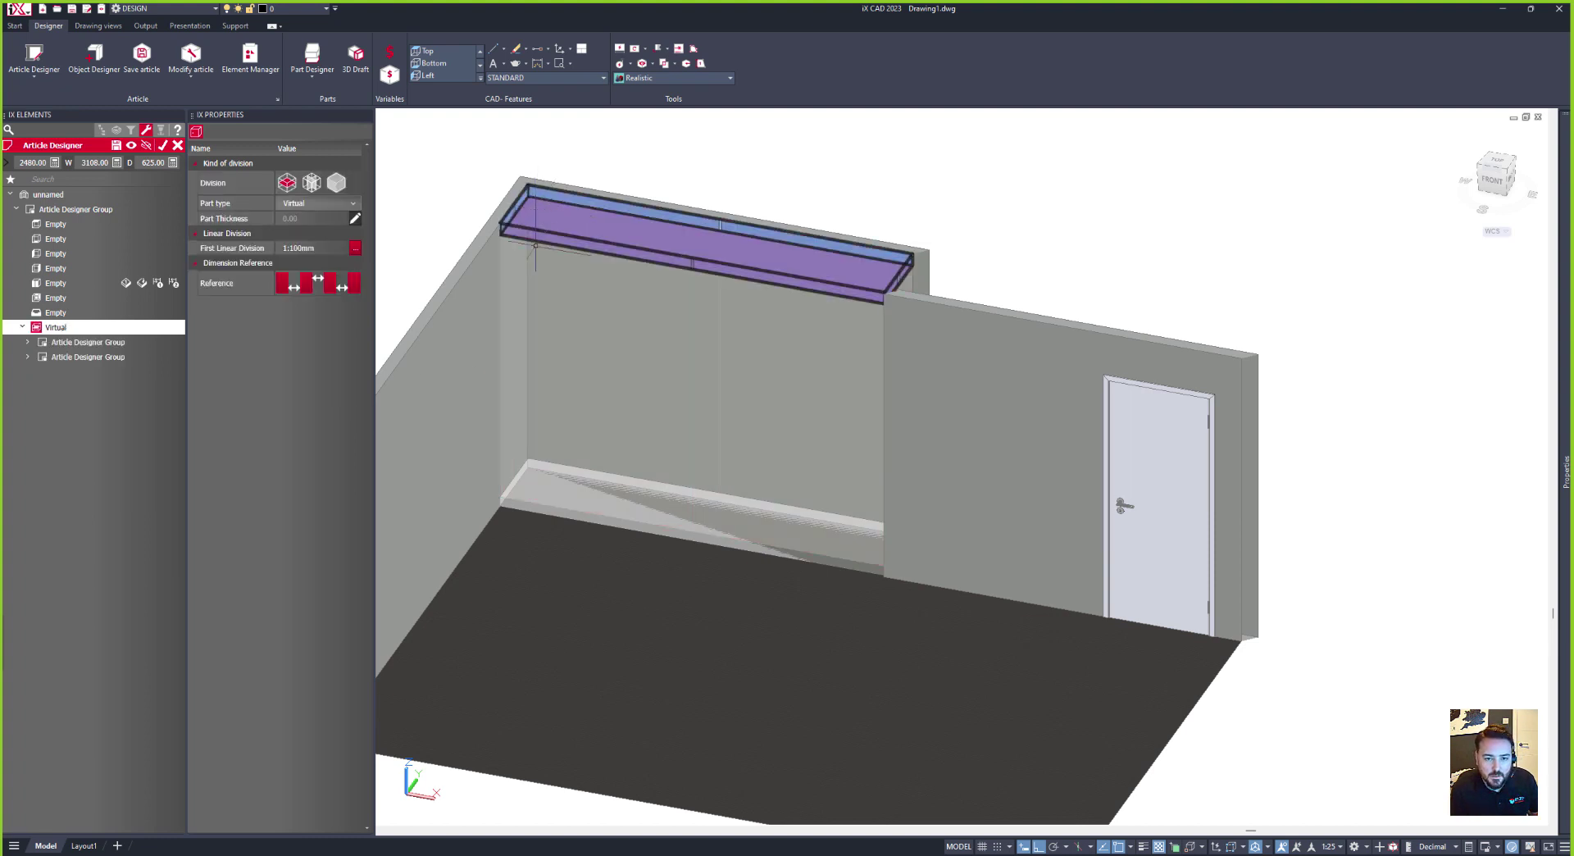
Step: Divide the 100 mm upper zone into two equal side-by-side zones with a virtual 1:1 linear division
left_click(50, 343)
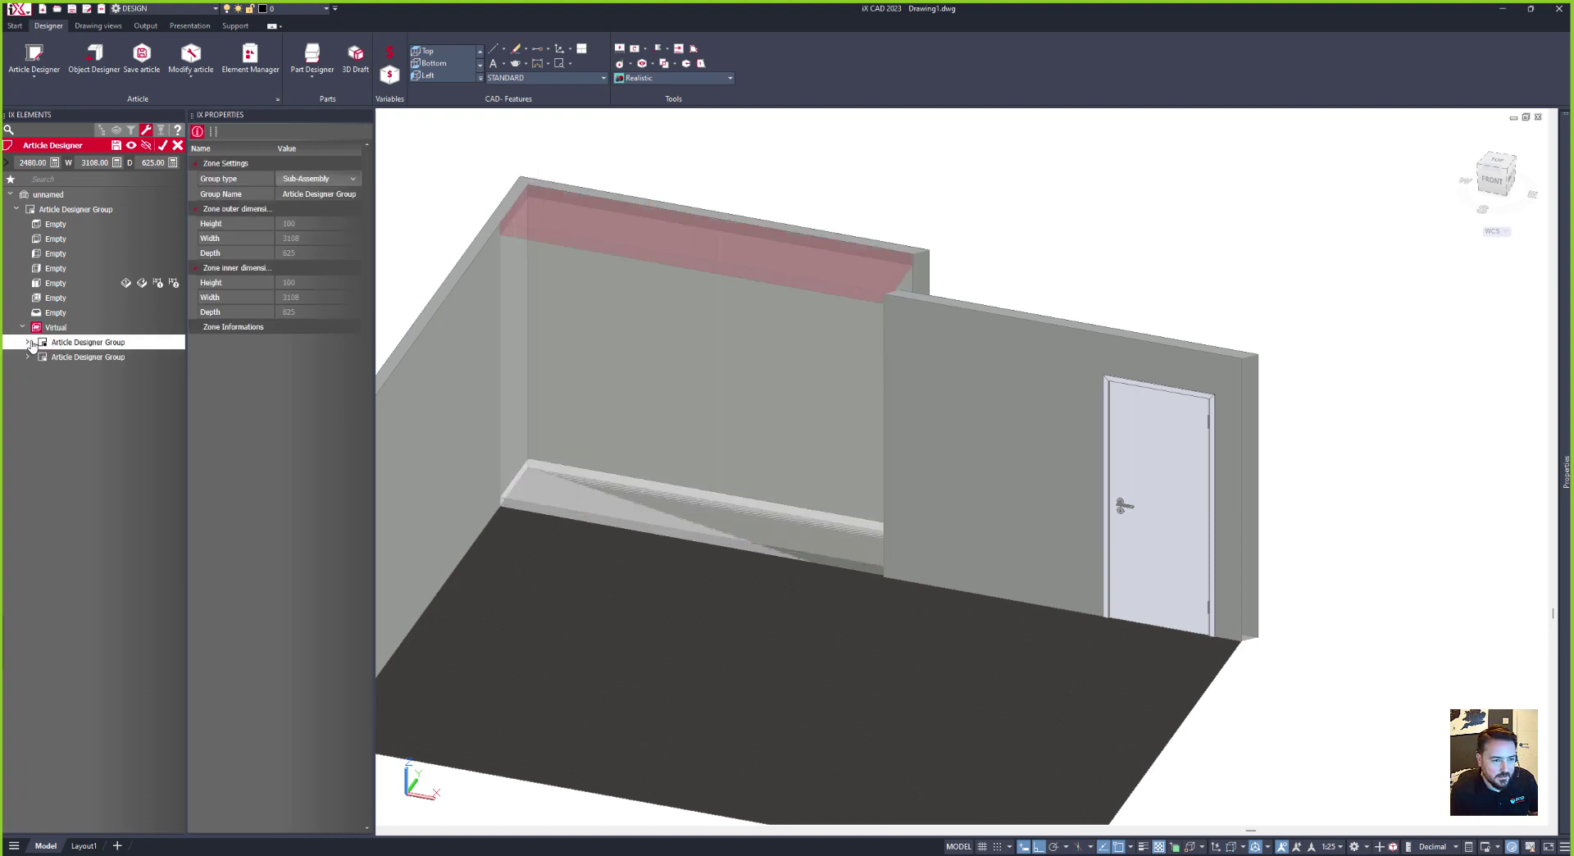
left_click(30, 343)
left_click(71, 460)
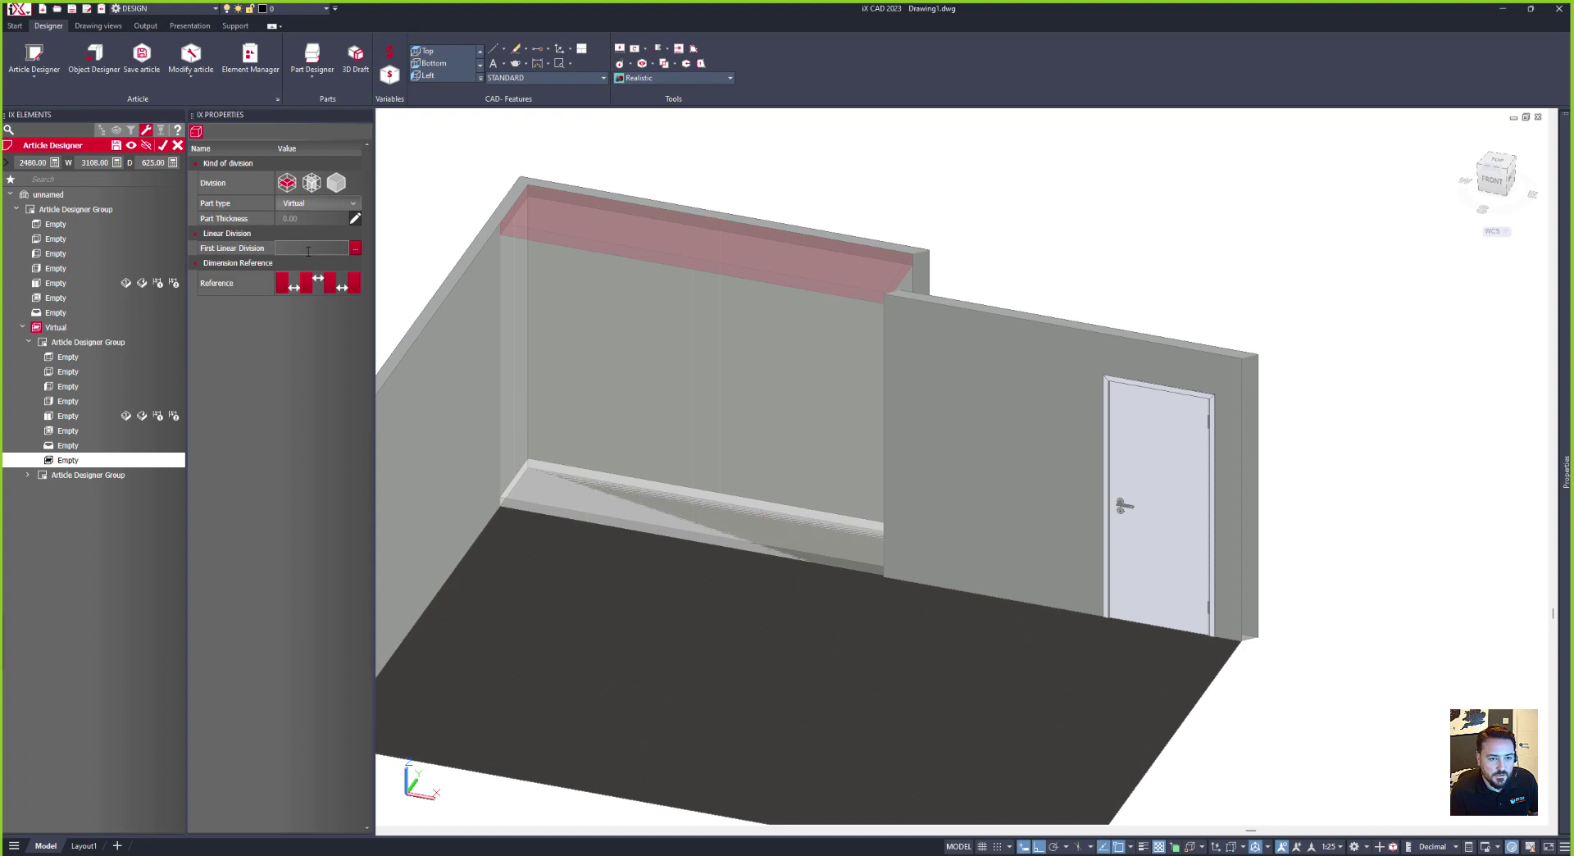
left_click(308, 249)
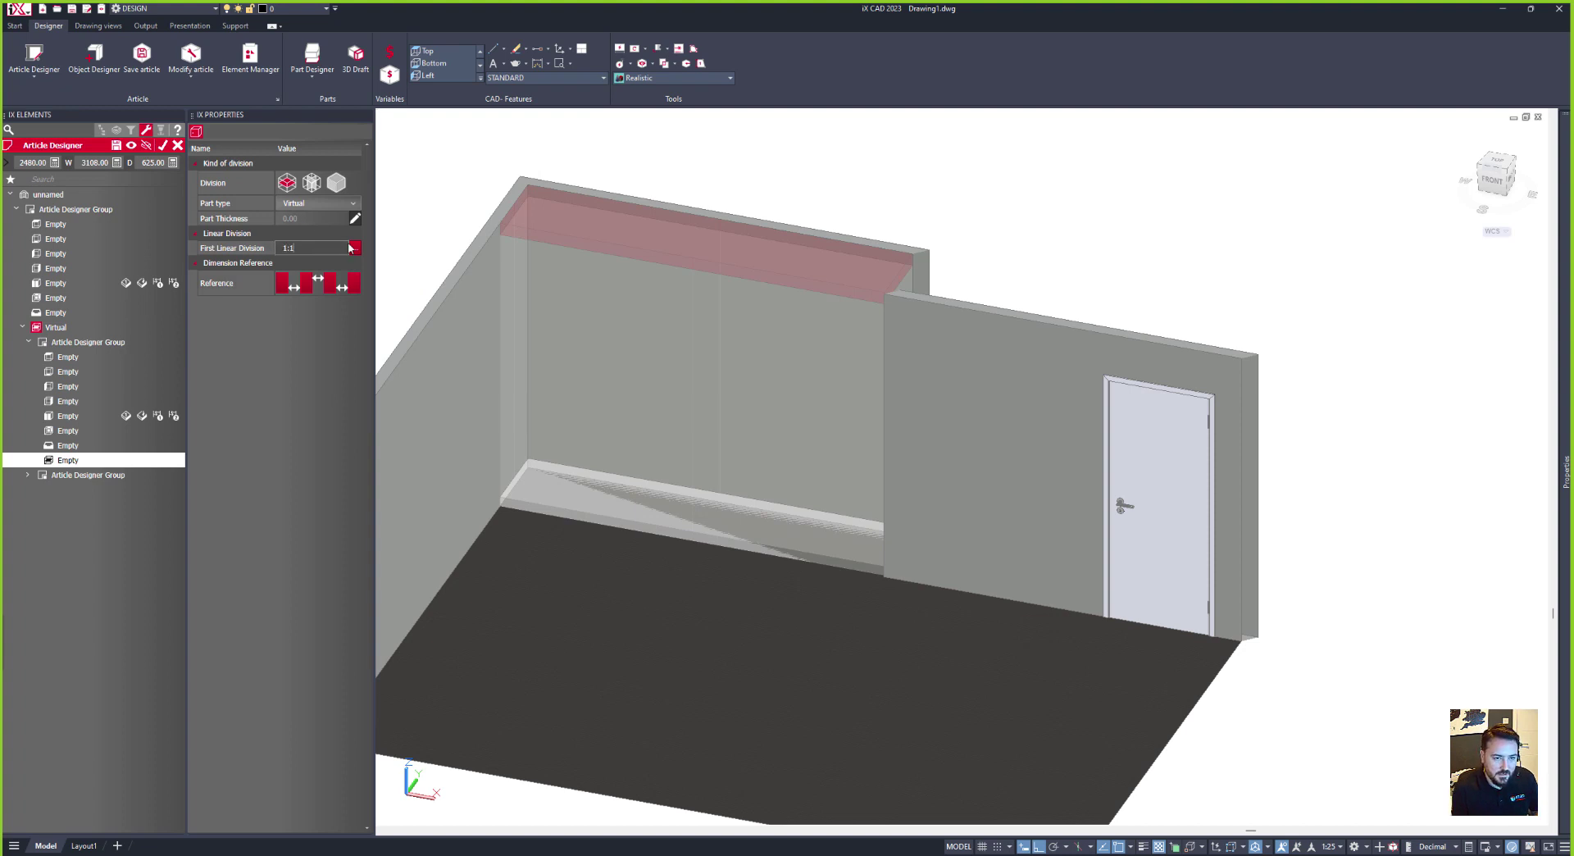
type("1:1")
key("Return")
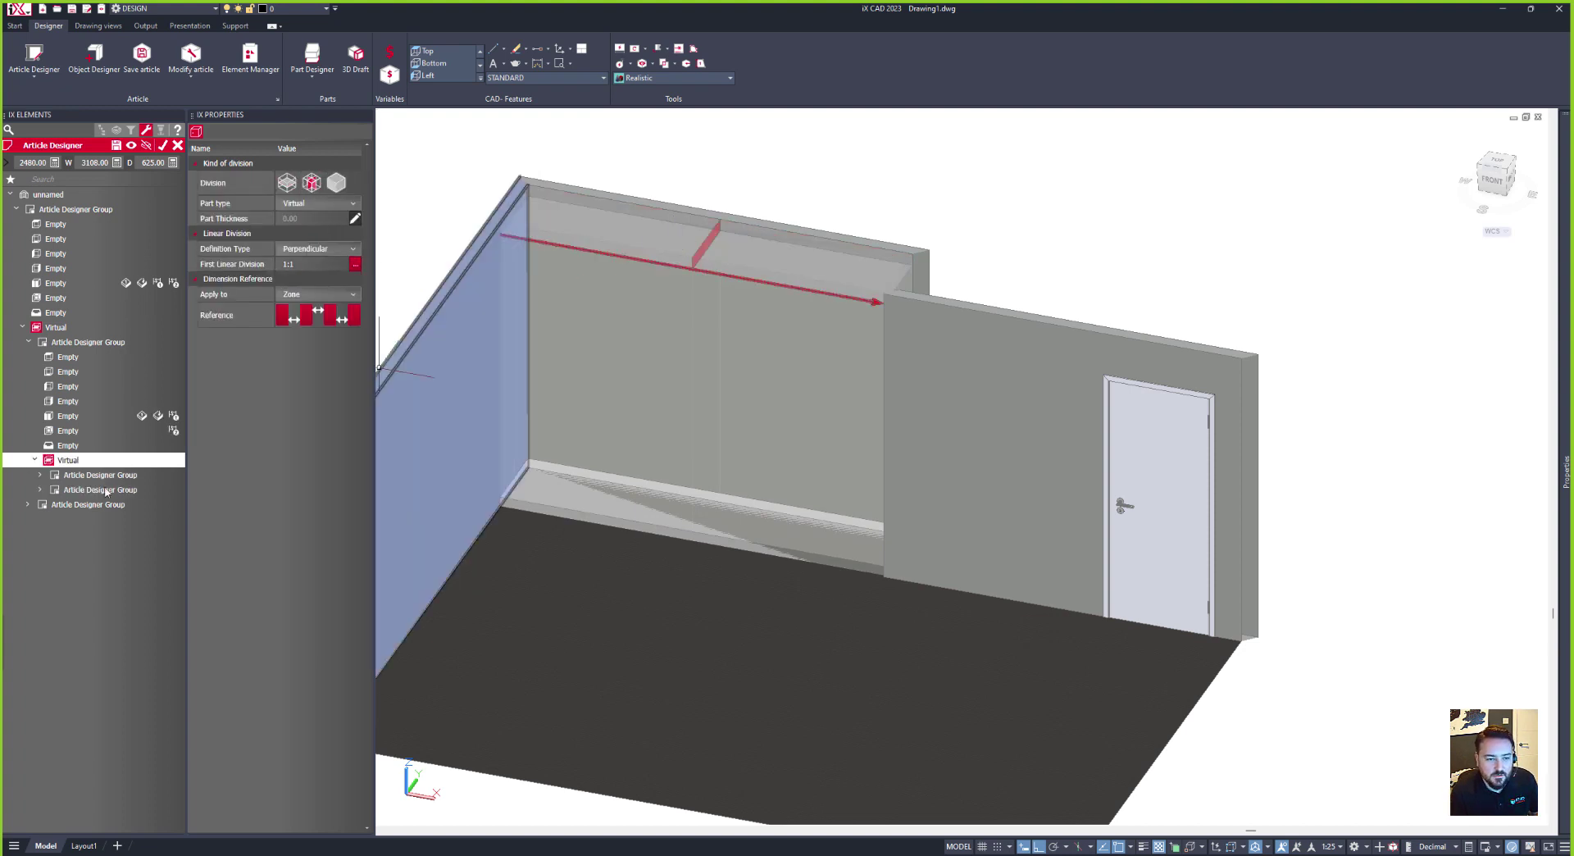
Step: Add a front to the right half of the upper zone using the door construction principle CP_1_FP_1111
left_click(99, 475)
left_click(40, 475)
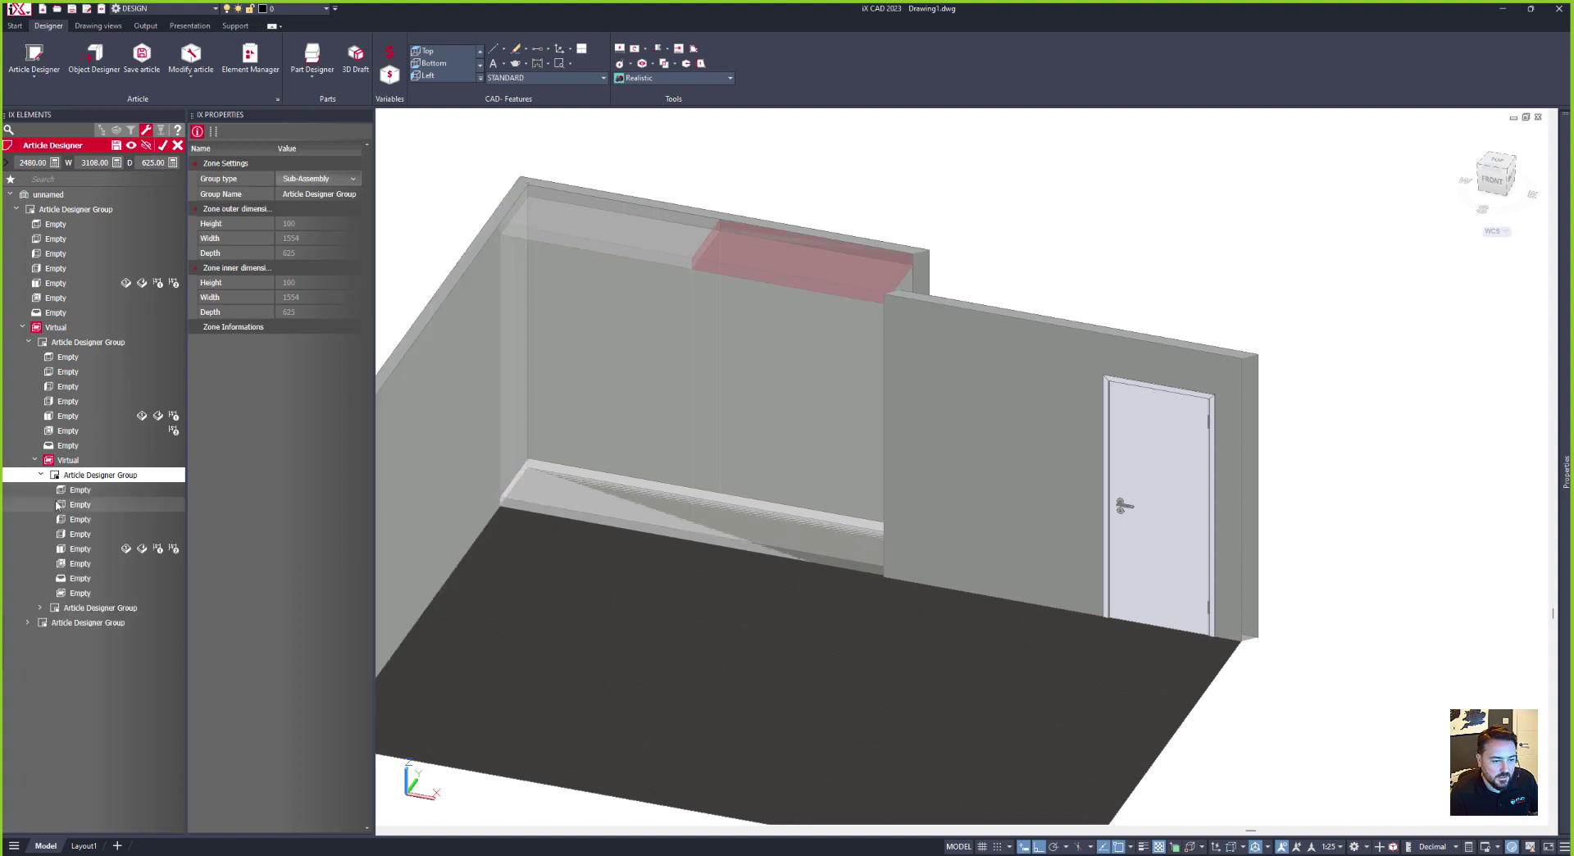
left_click(80, 593)
left_click(79, 548)
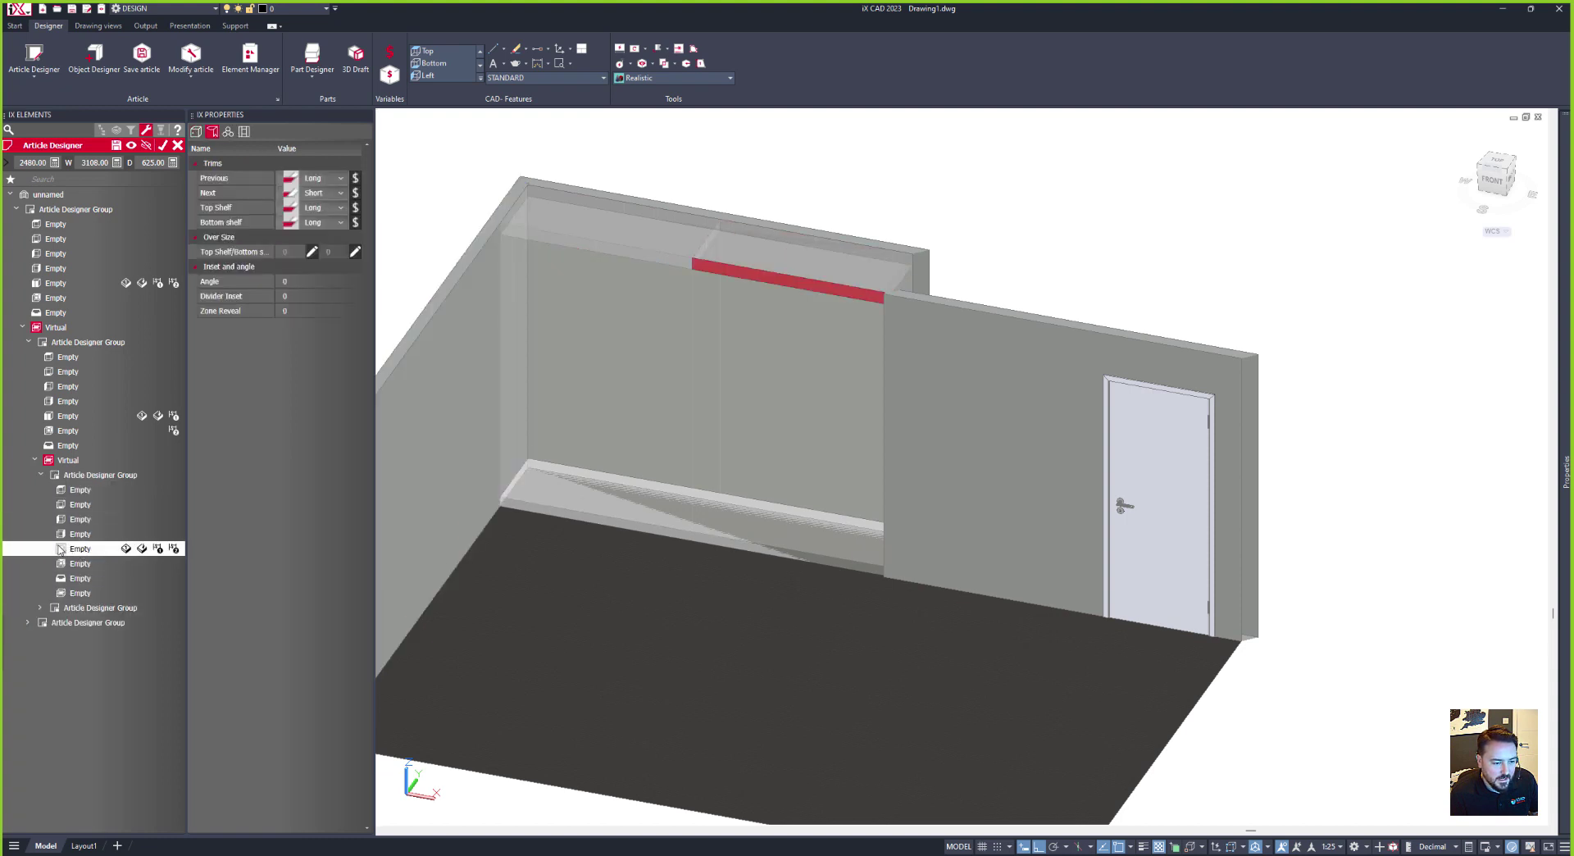
left_click(196, 132)
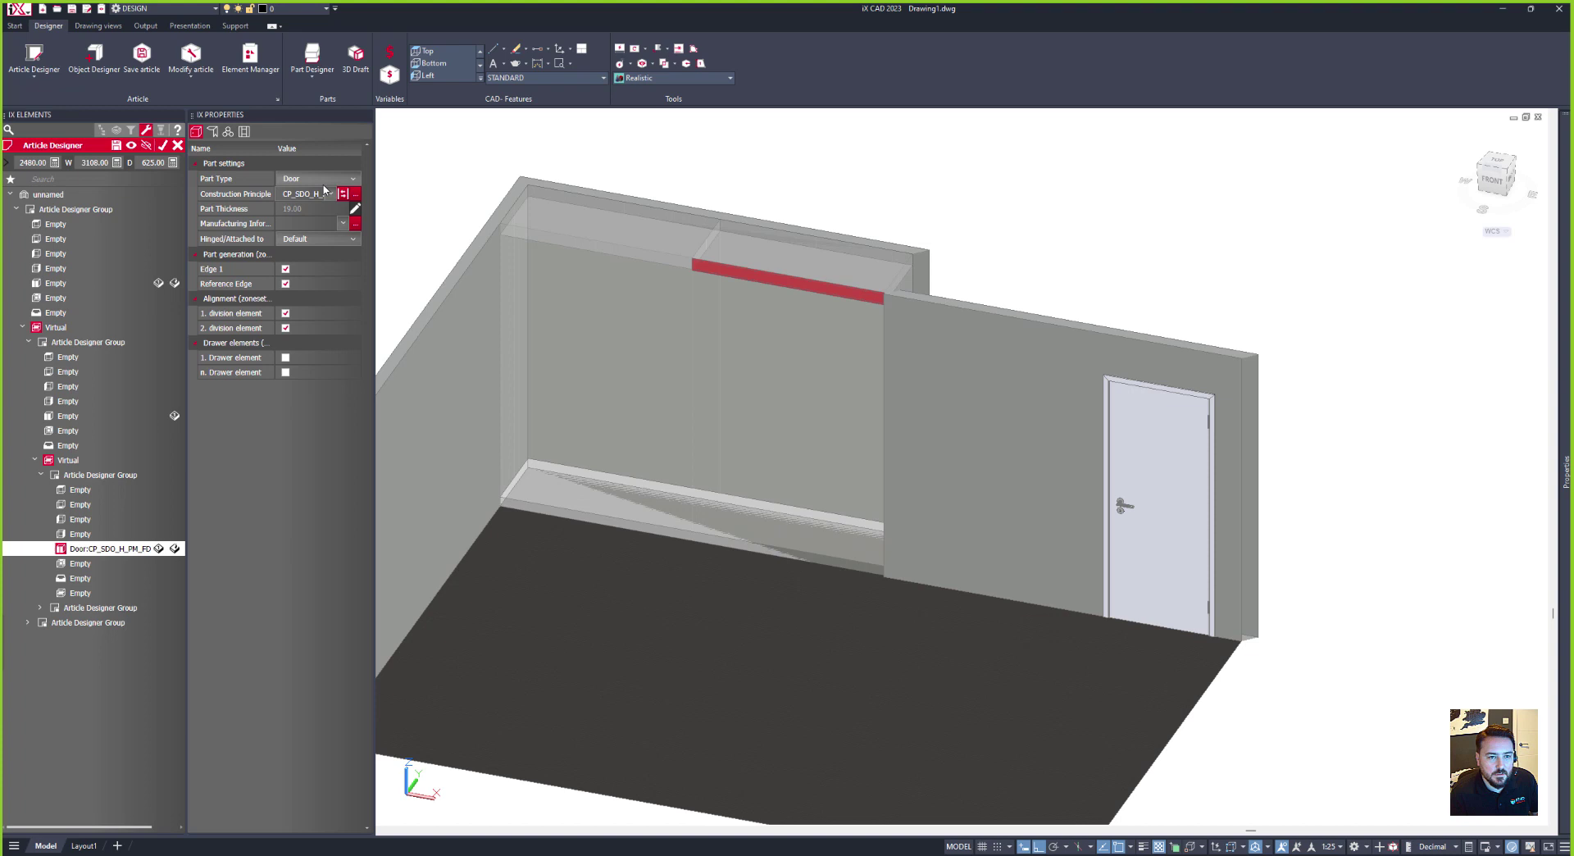
left_click(333, 195)
left_click(308, 215)
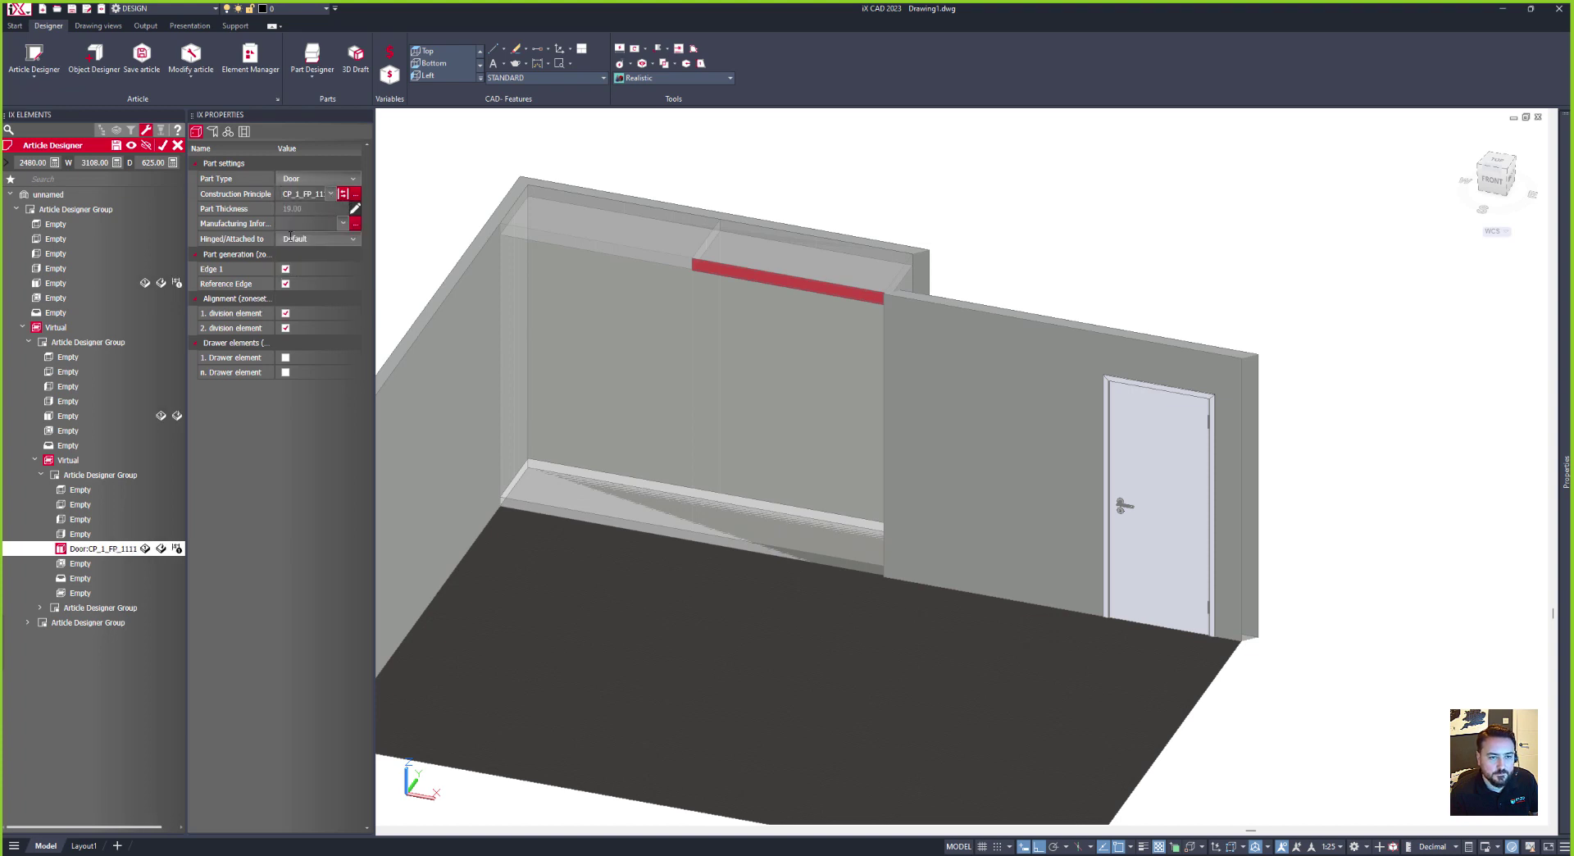
Step: Copy the upper zone's right half with its front and paste it into the left half
left_click(90, 474)
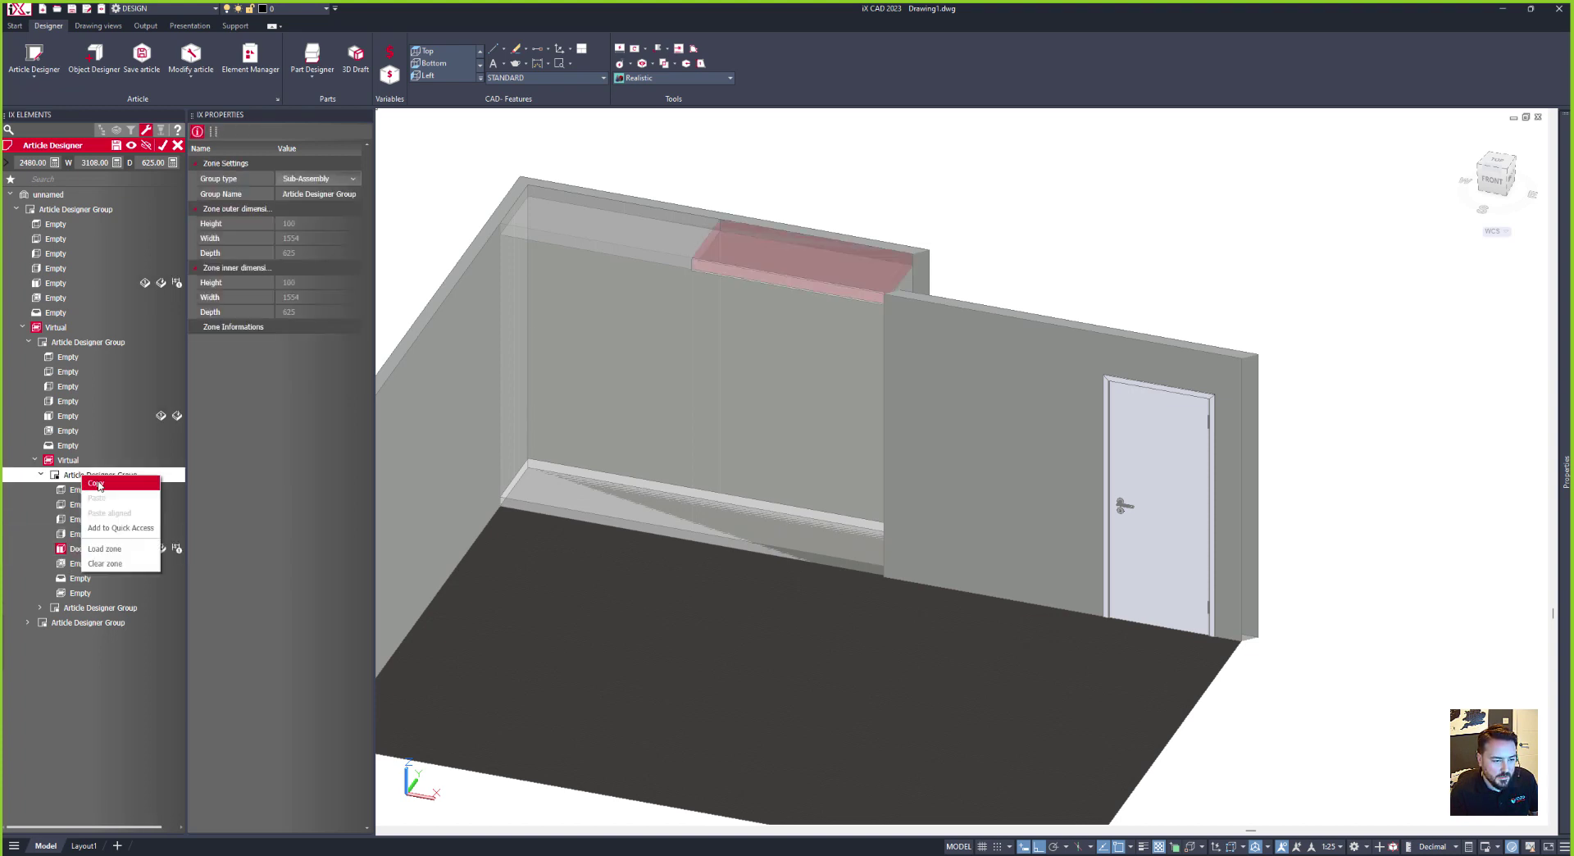
left_click(79, 611)
right_click(79, 612)
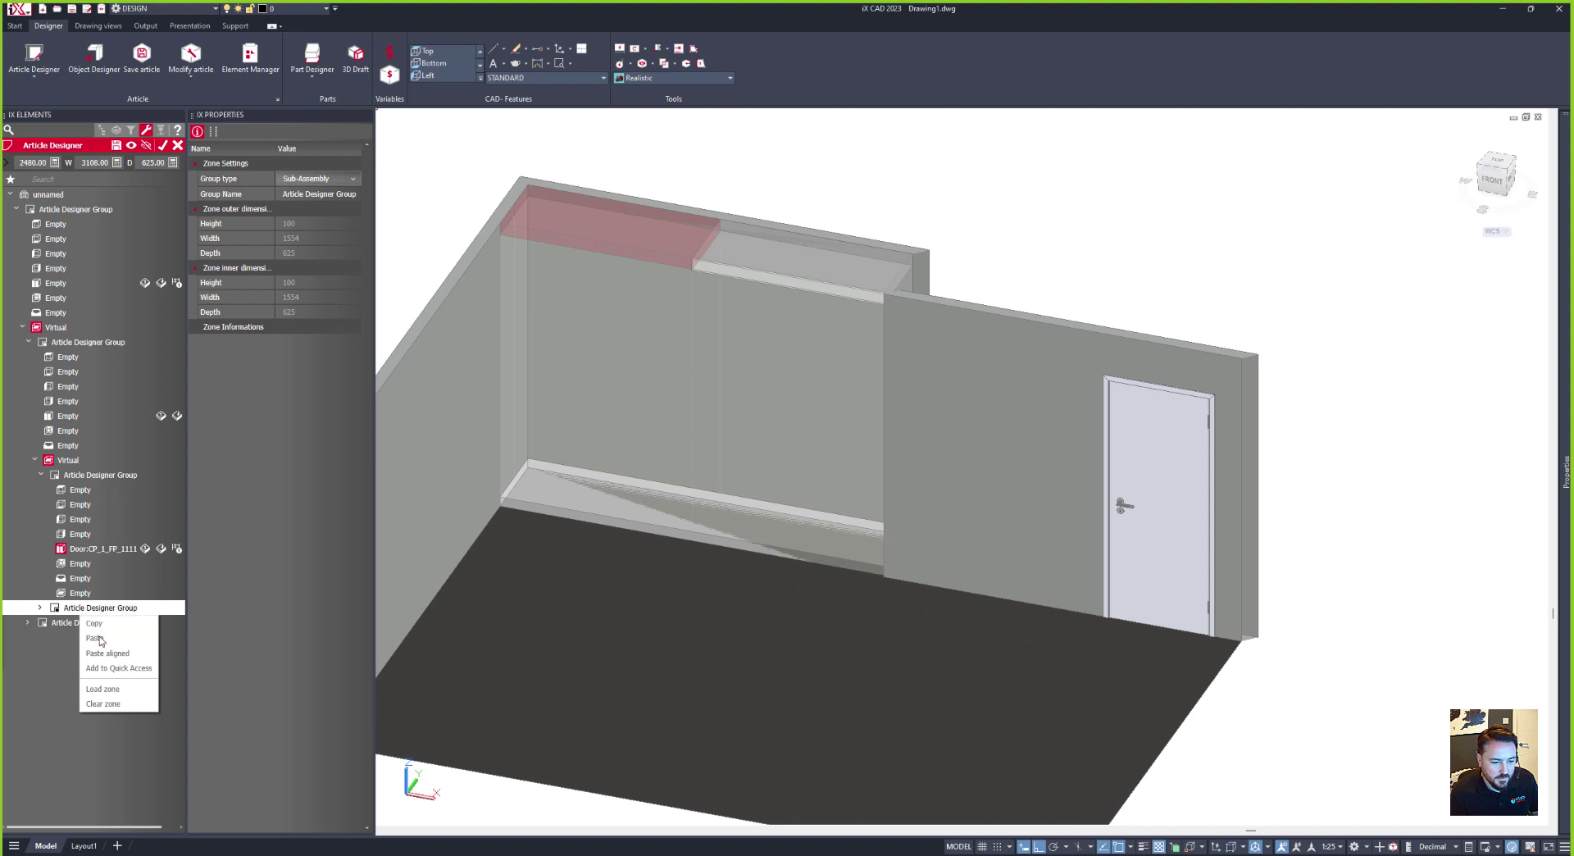
left_click(102, 639)
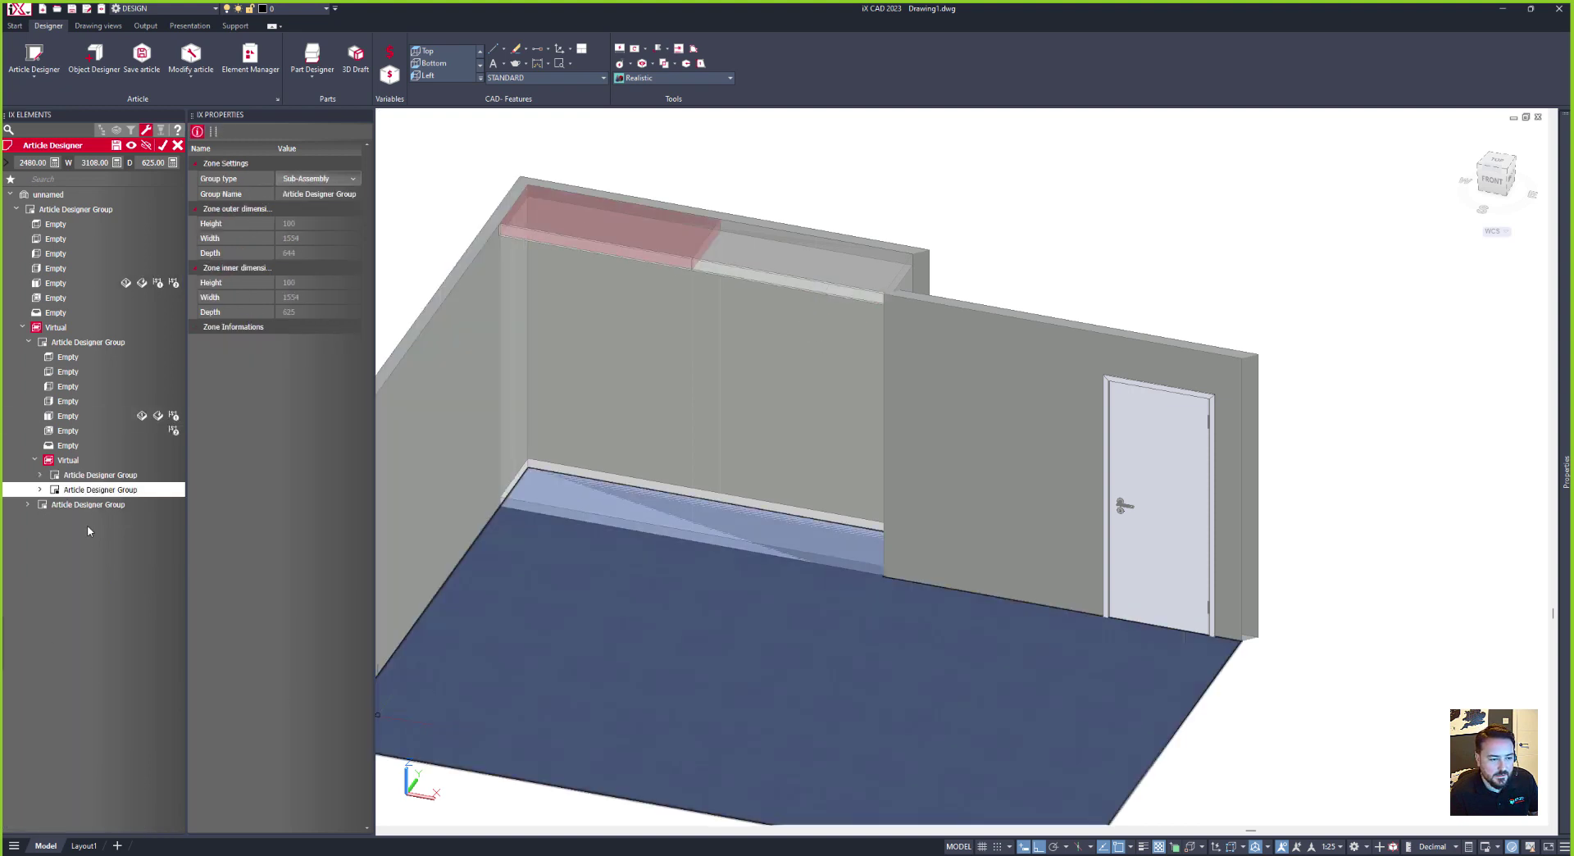
Step: Divide the main zone below the upper strip vertically with a virtual 100mm:1:100mm perpendicular linear division
left_click(27, 342)
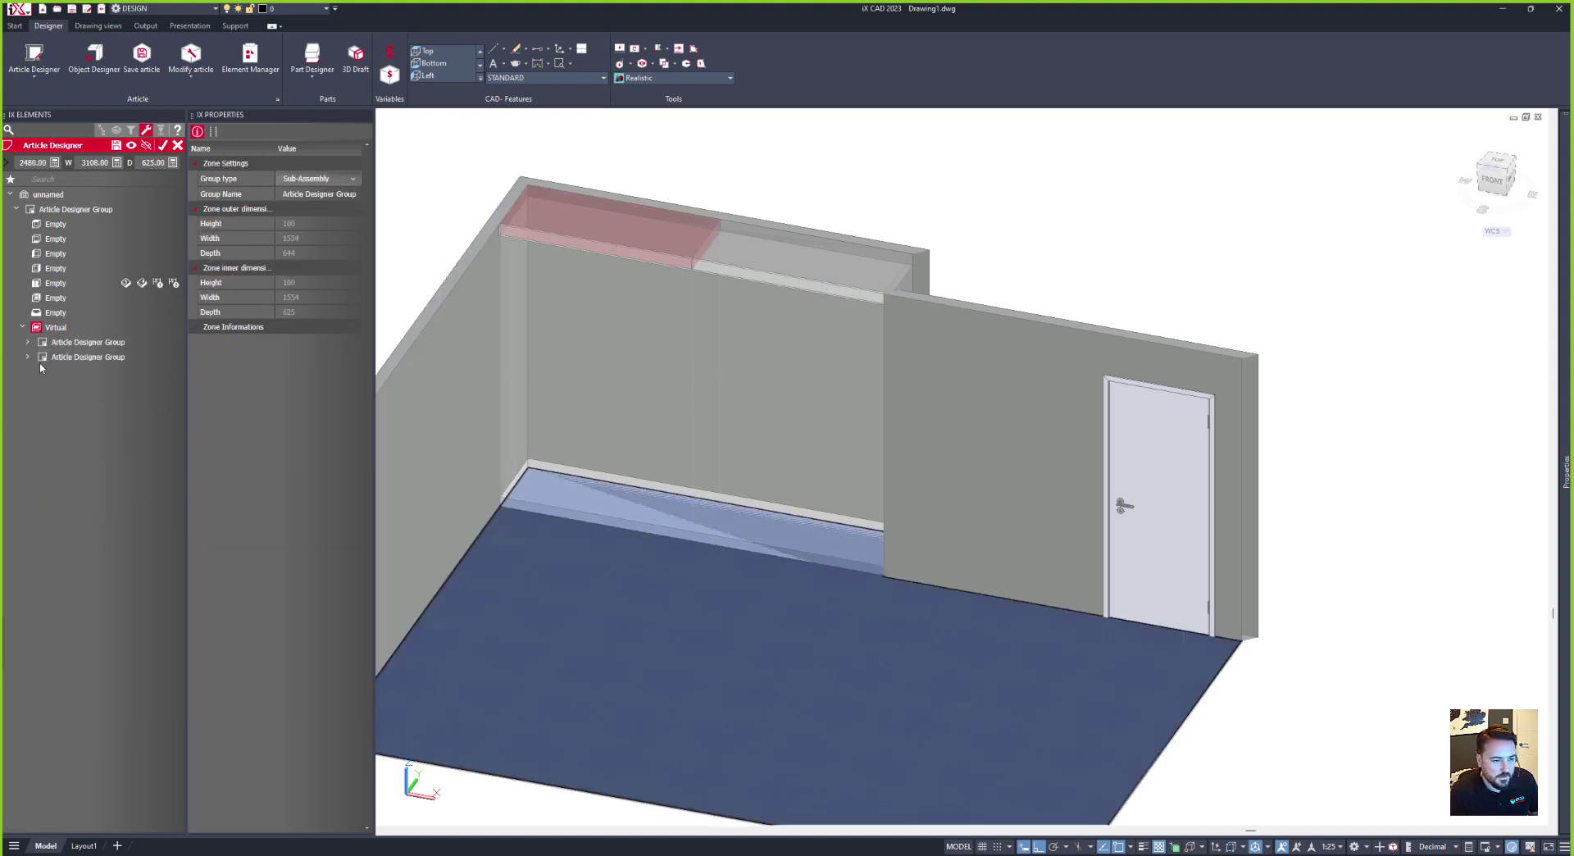
left_click(28, 358)
left_click(68, 475)
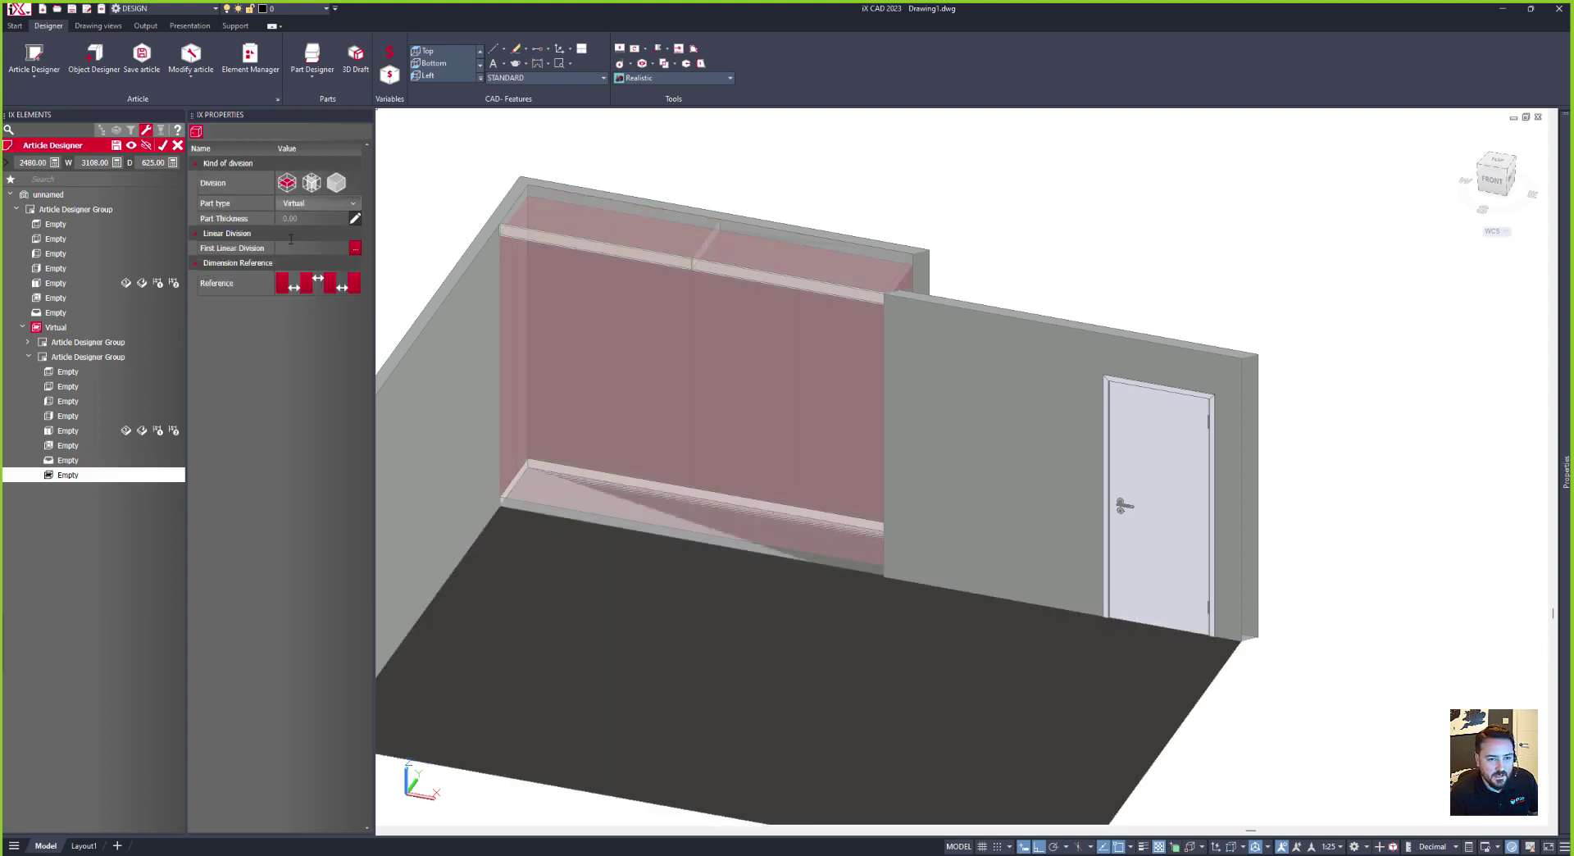
left_click(311, 183)
left_click(306, 267)
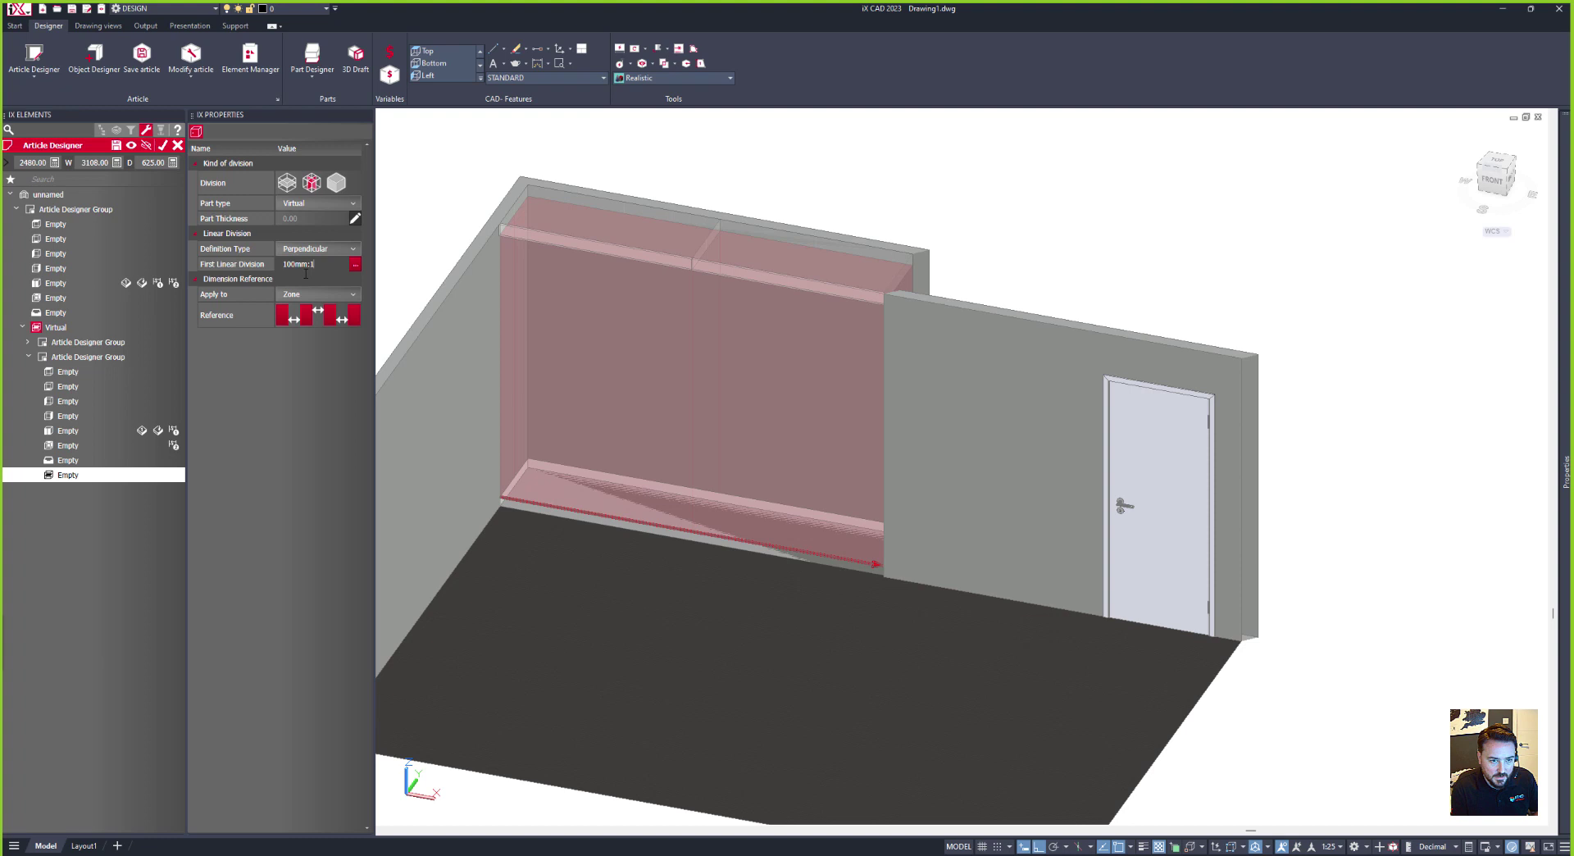
type("100mm:1:100mm")
key("Return")
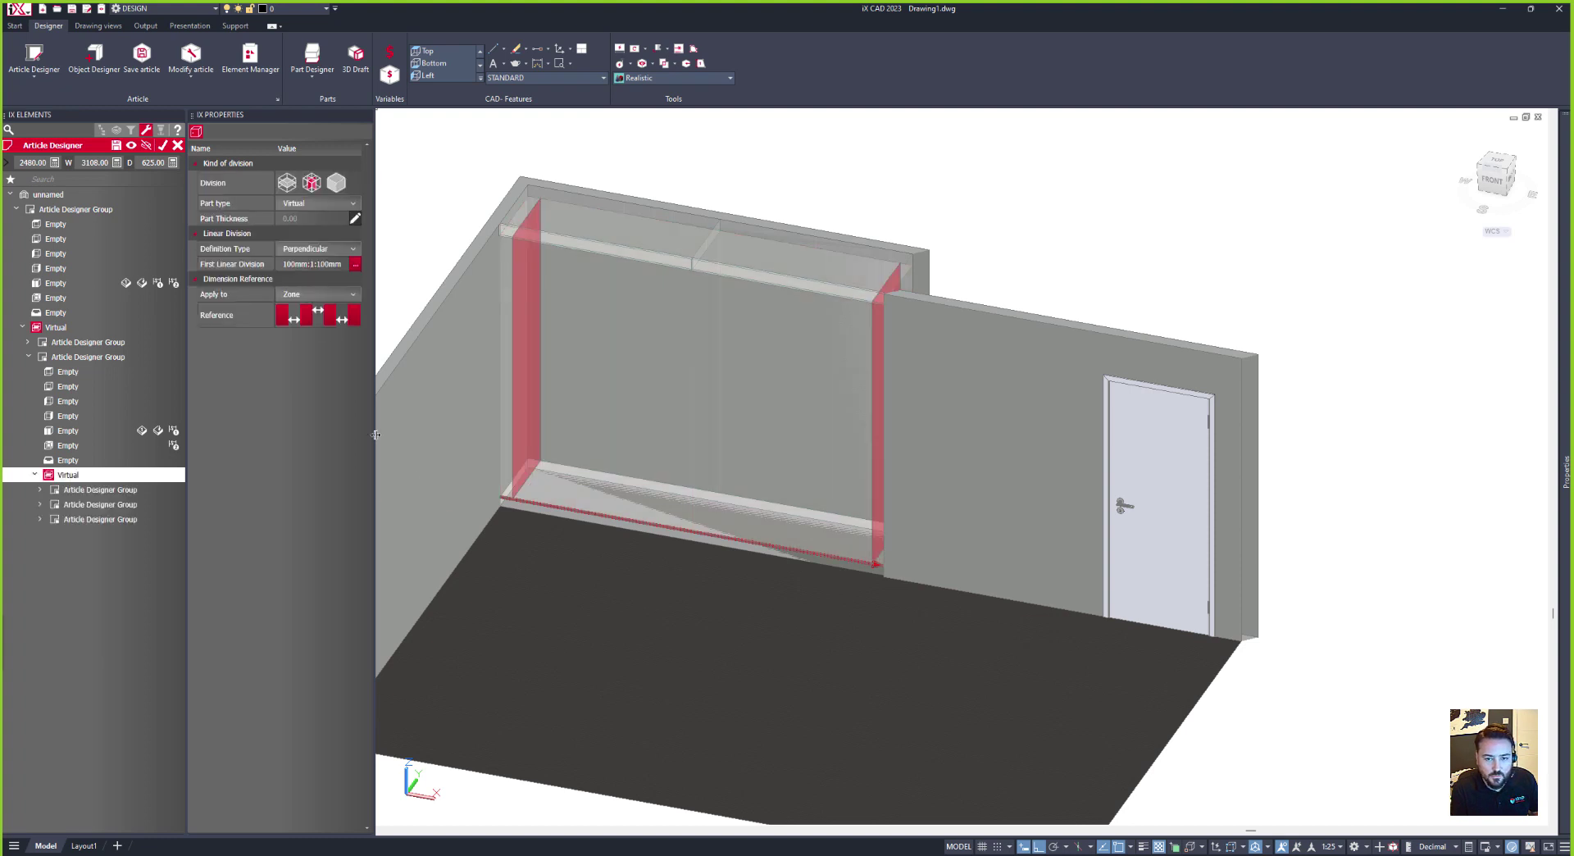
Step: Paste the copied front zone into both 100 mm wide side zones of the main section
left_click(65, 490)
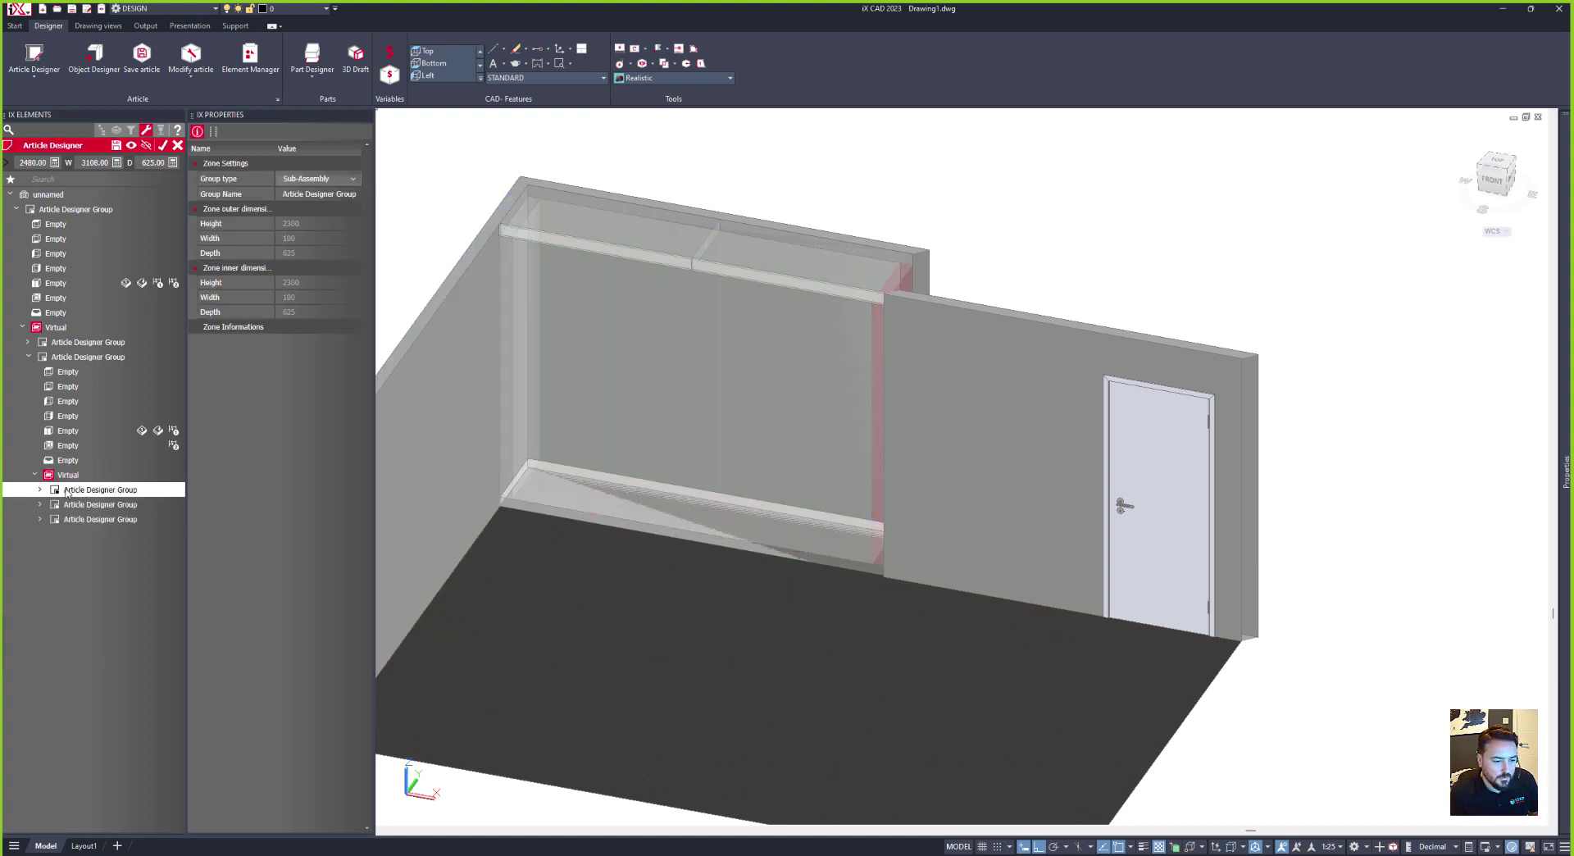
right_click(66, 489)
left_click(78, 520)
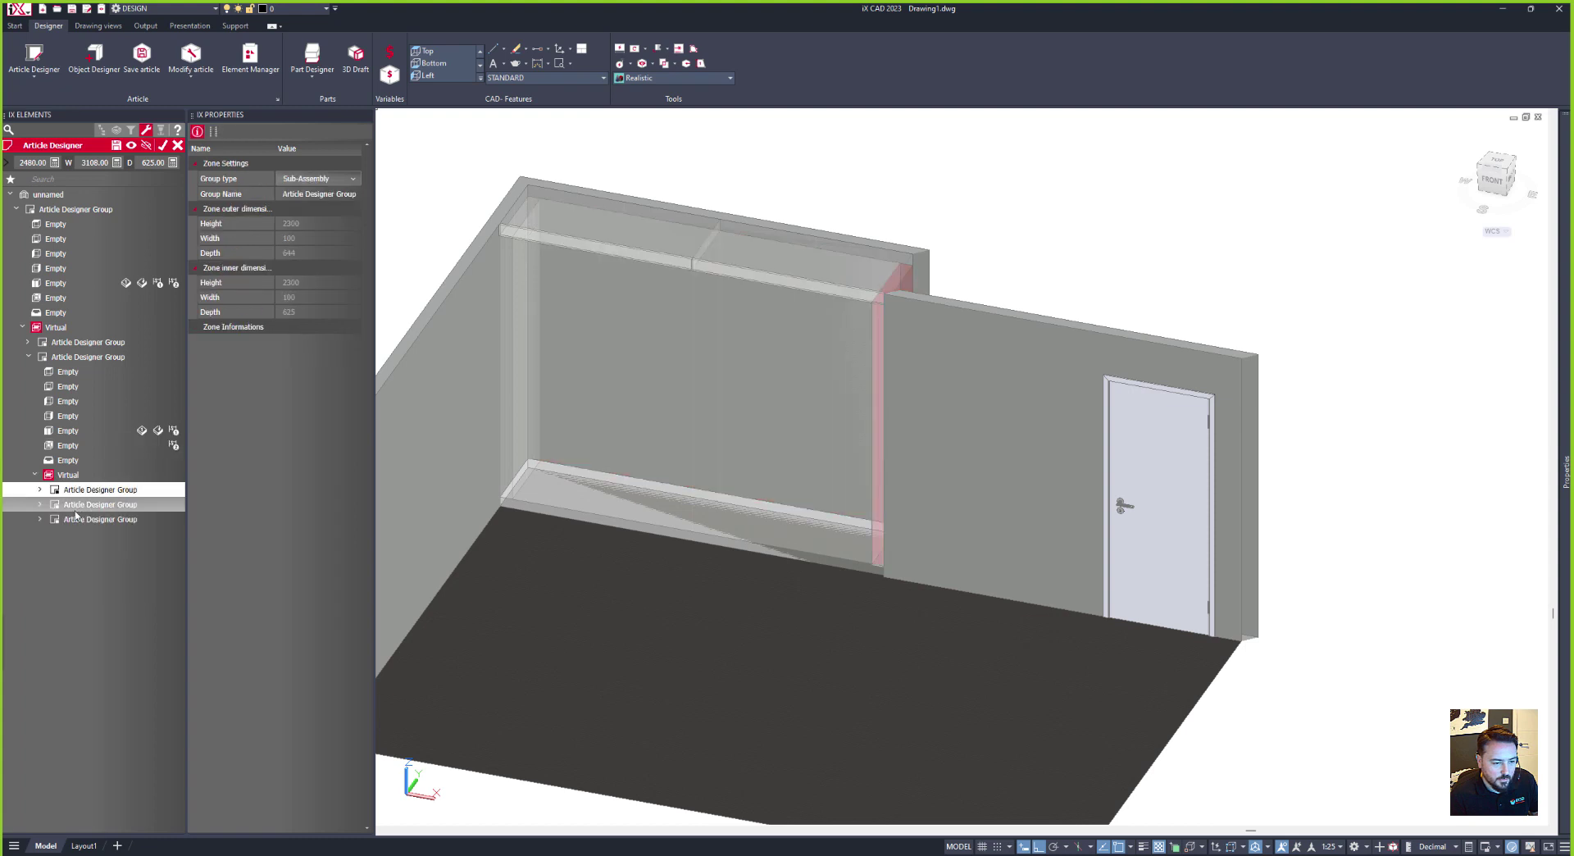
left_click(77, 519)
right_click(77, 522)
left_click(89, 550)
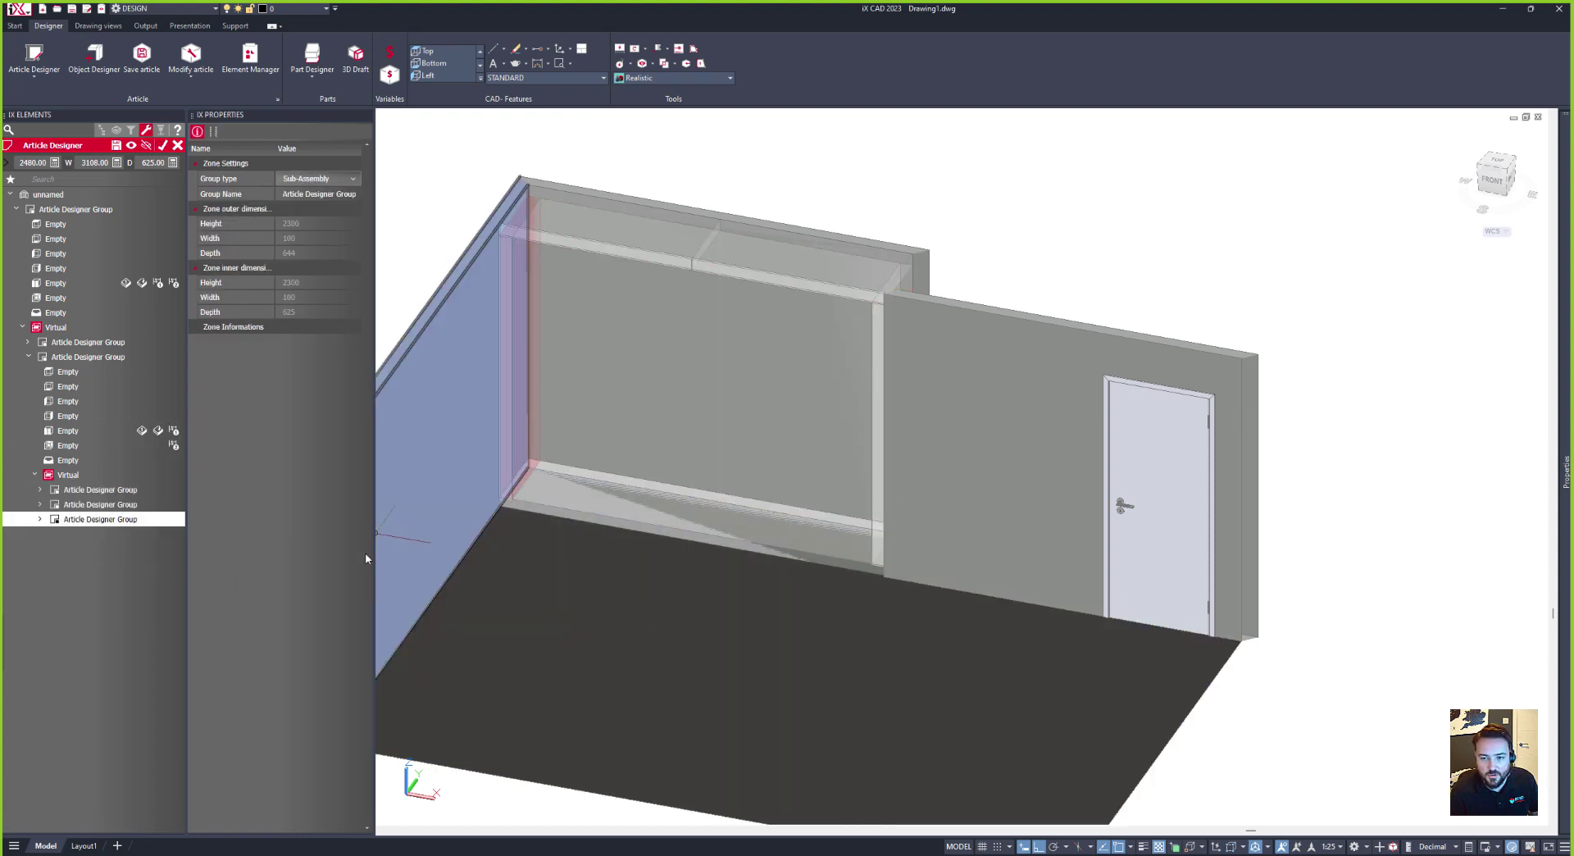
Step: Fit the middle zone with top and bottom shelves and both side panels, and divide it vertically with a virtual 2:1 linear division
left_click(49, 504)
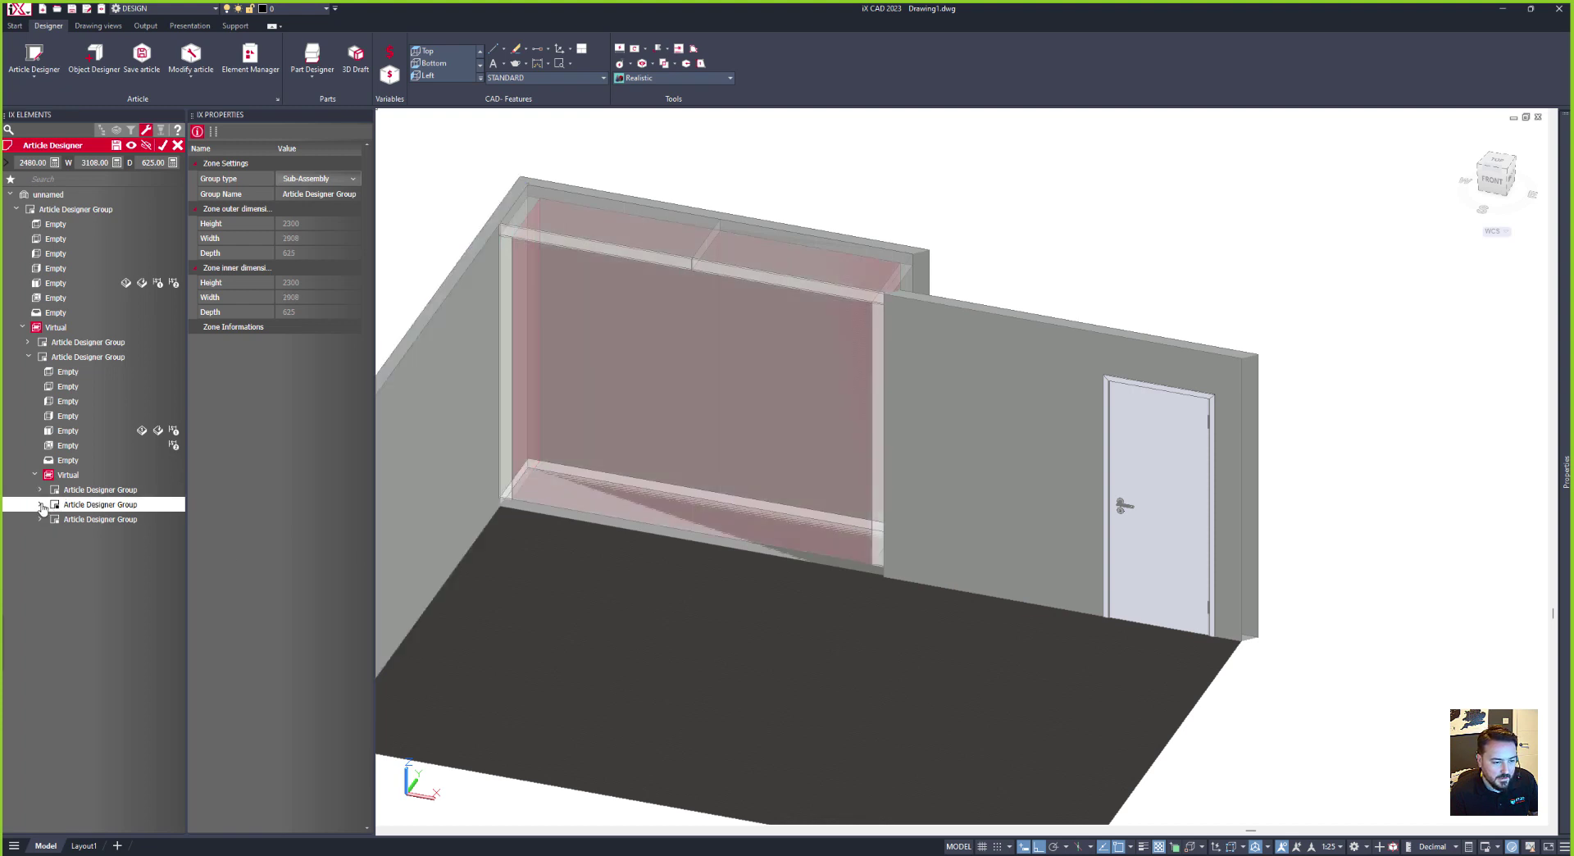
left_click(40, 504)
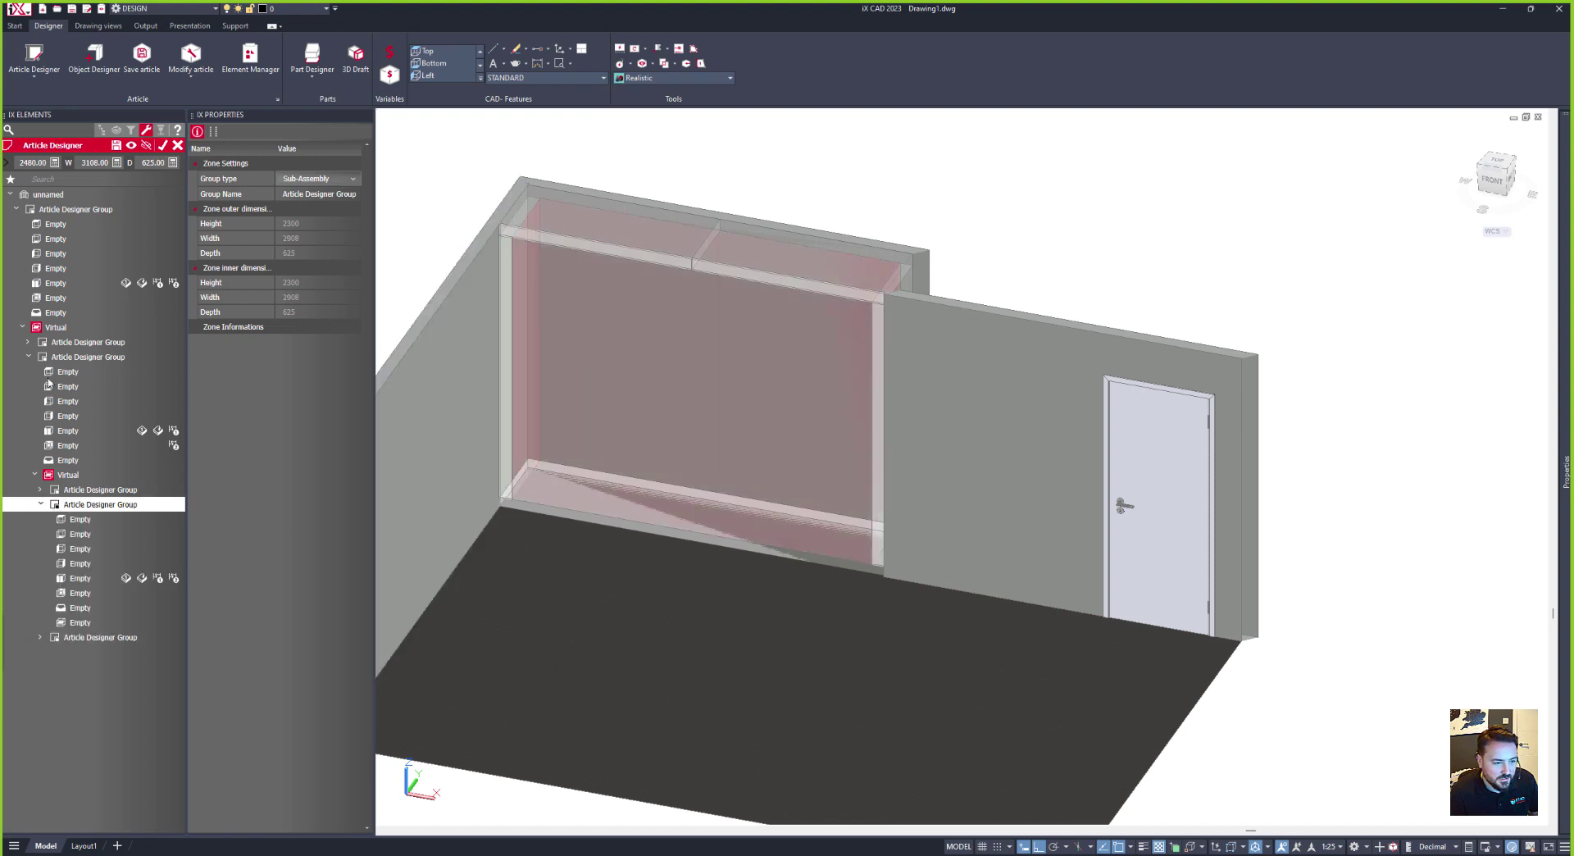
left_click(79, 622)
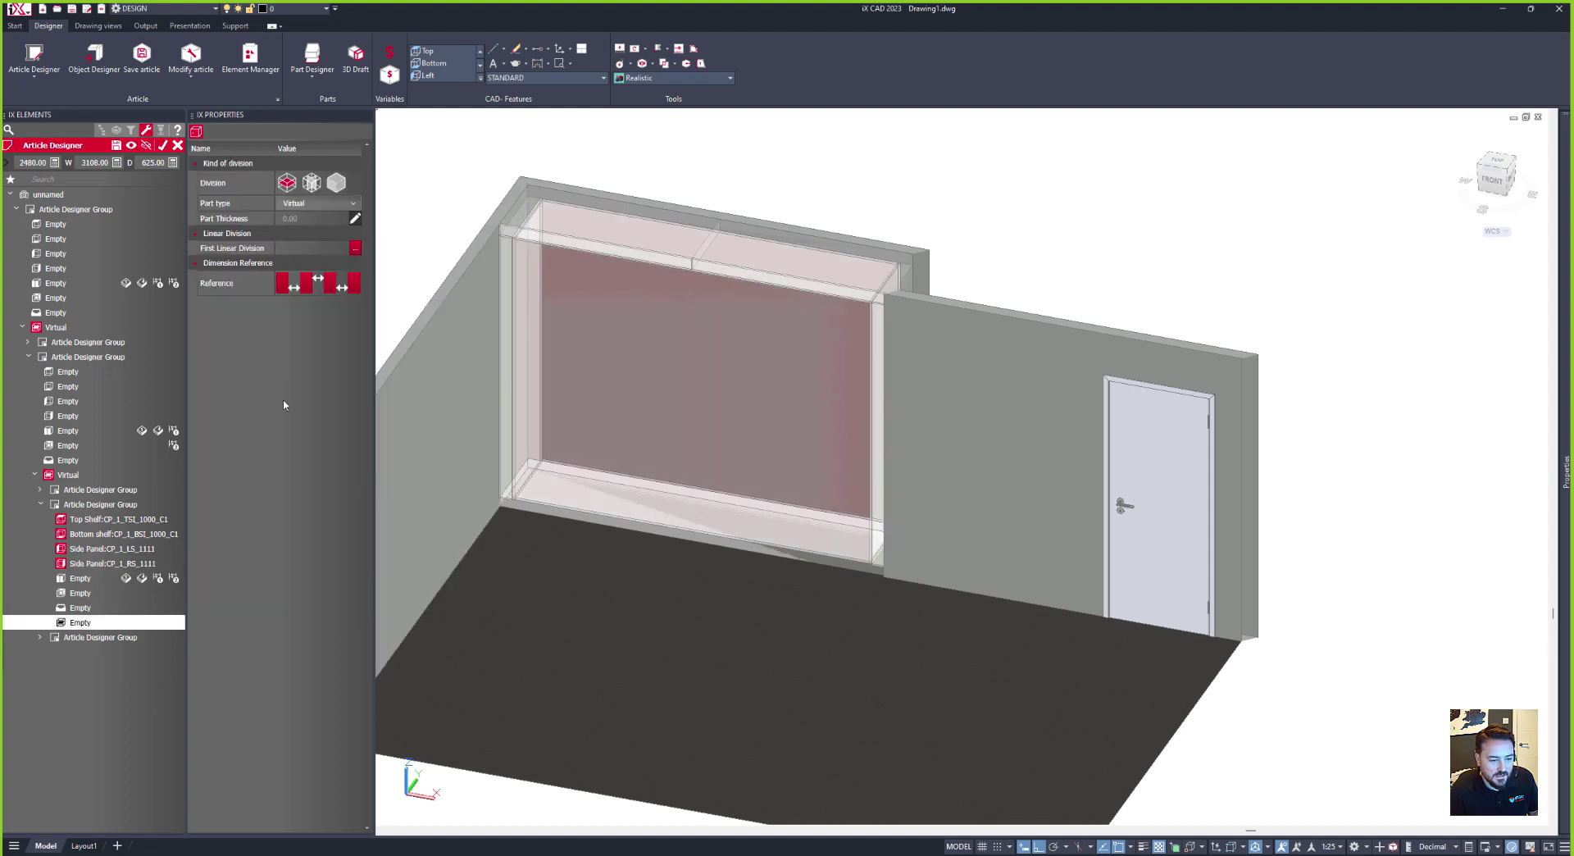
left_click(311, 180)
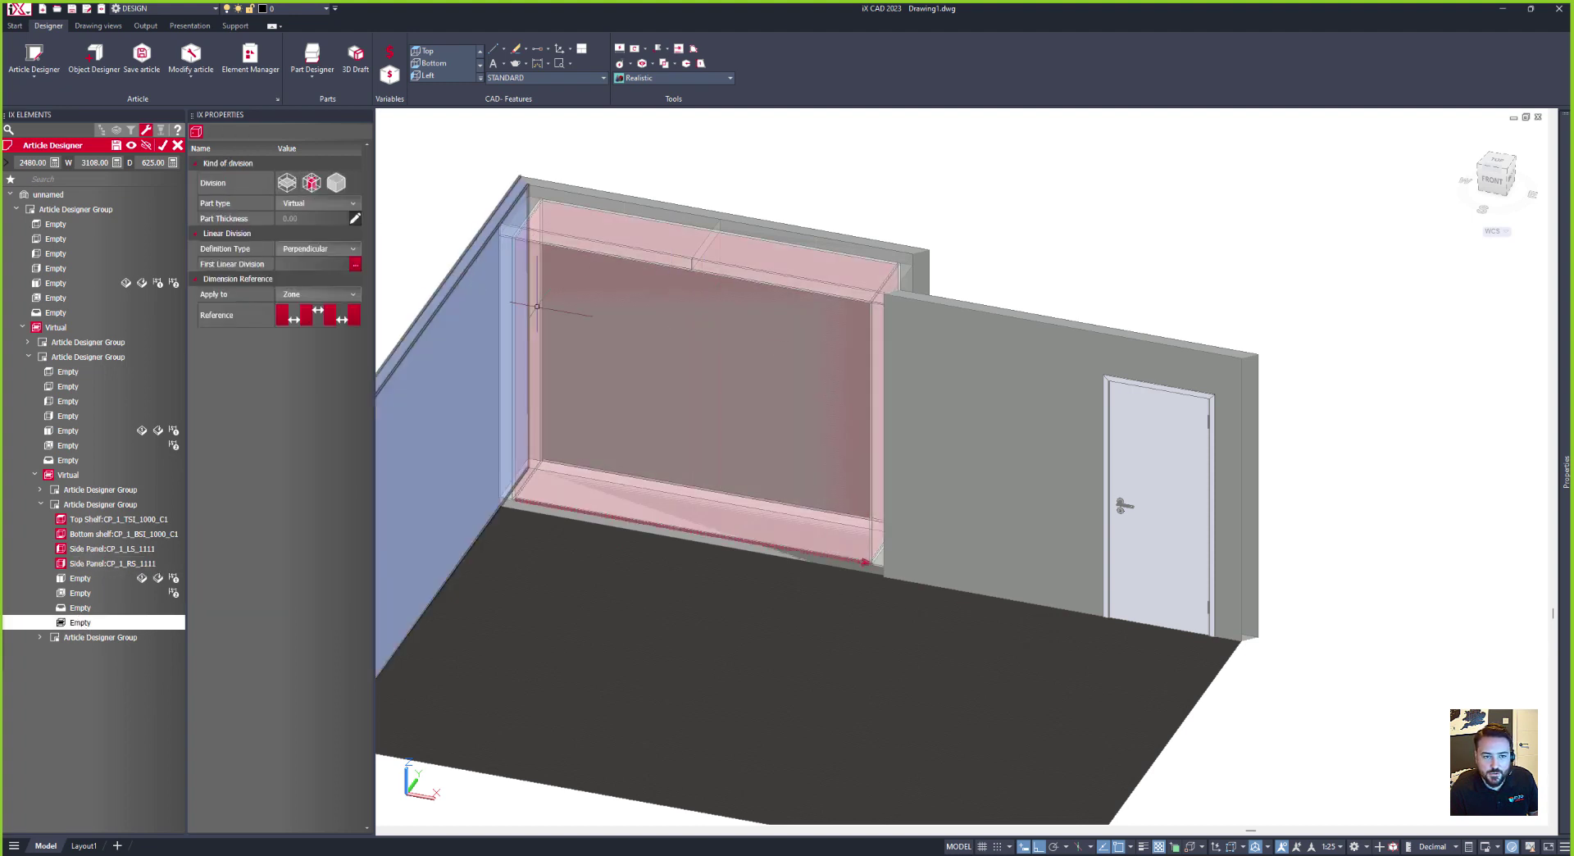
left_click(290, 265)
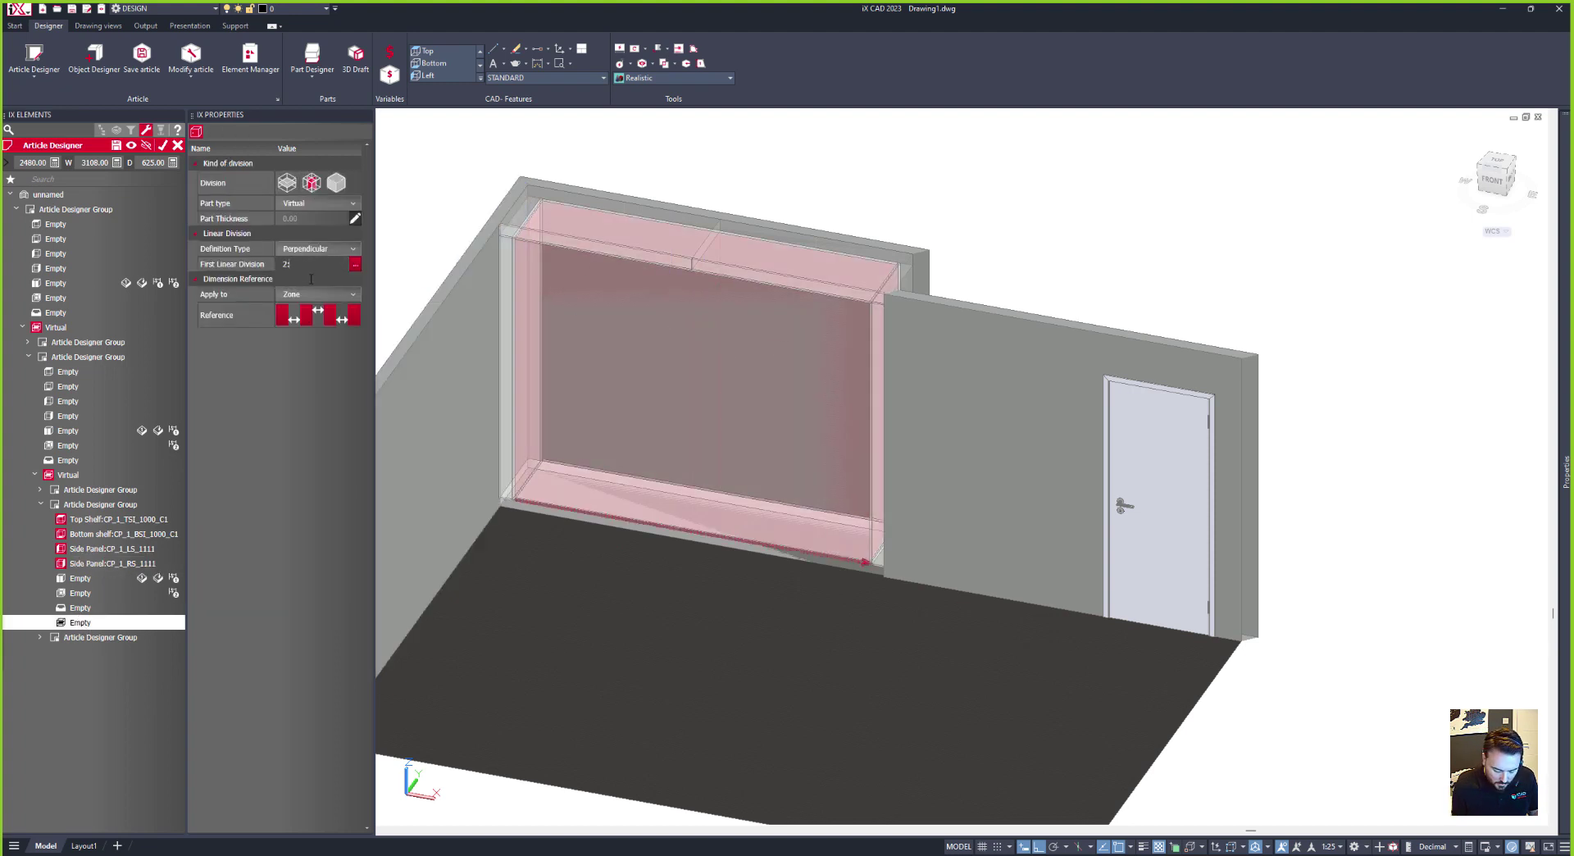
type("2:1")
key("Return")
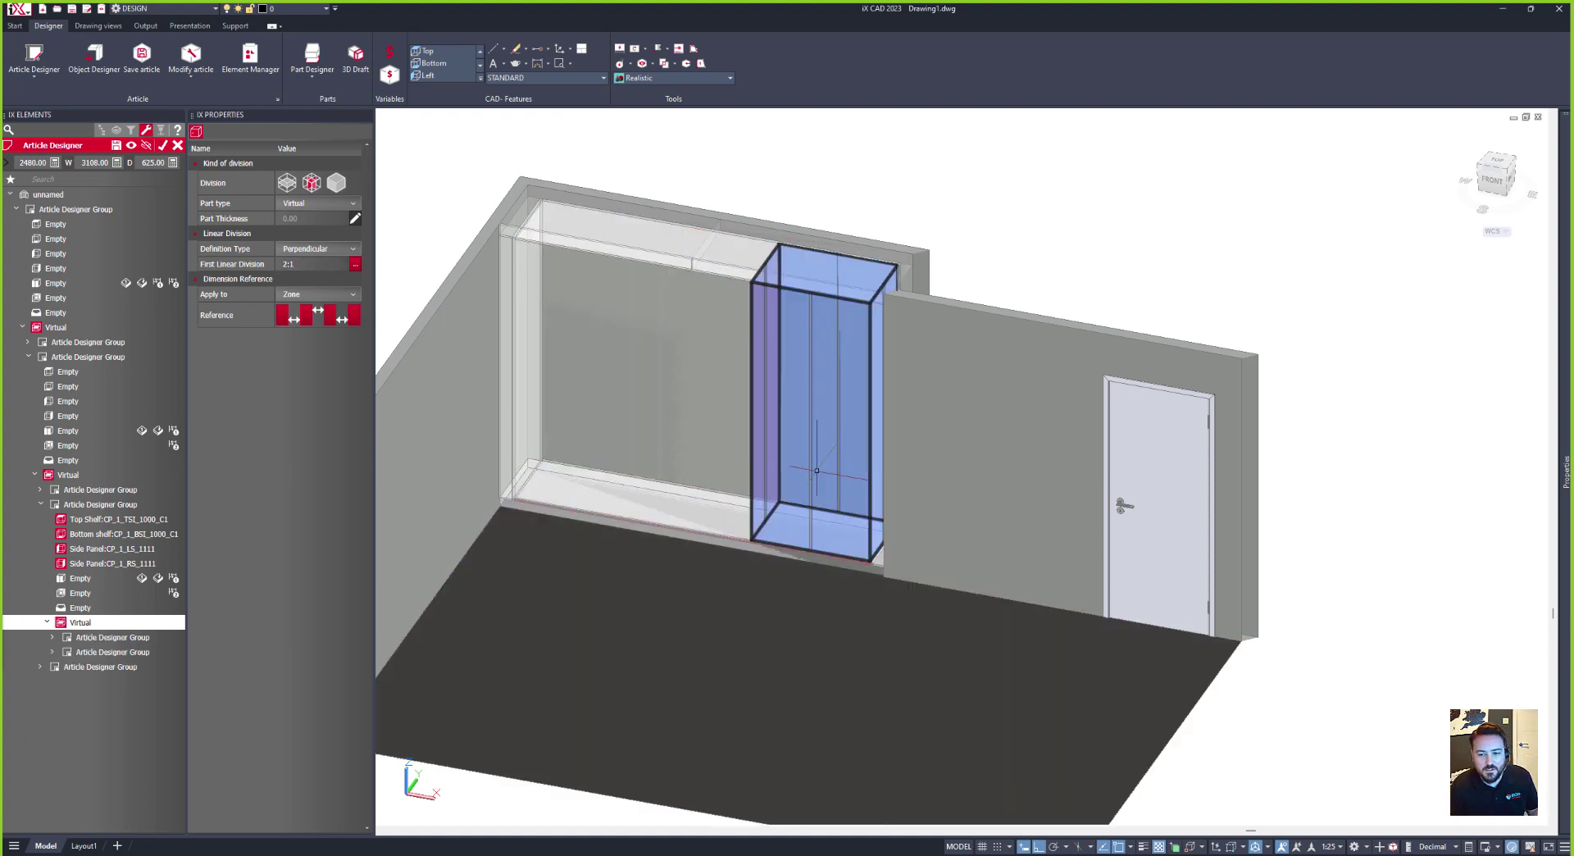
Step: Add left side panel CP_1_LS_1111 and a back panel with construction principle CP_2_BPI_0000_C2 to the narrower right-hand zone
left_click(90, 638)
left_click(52, 638)
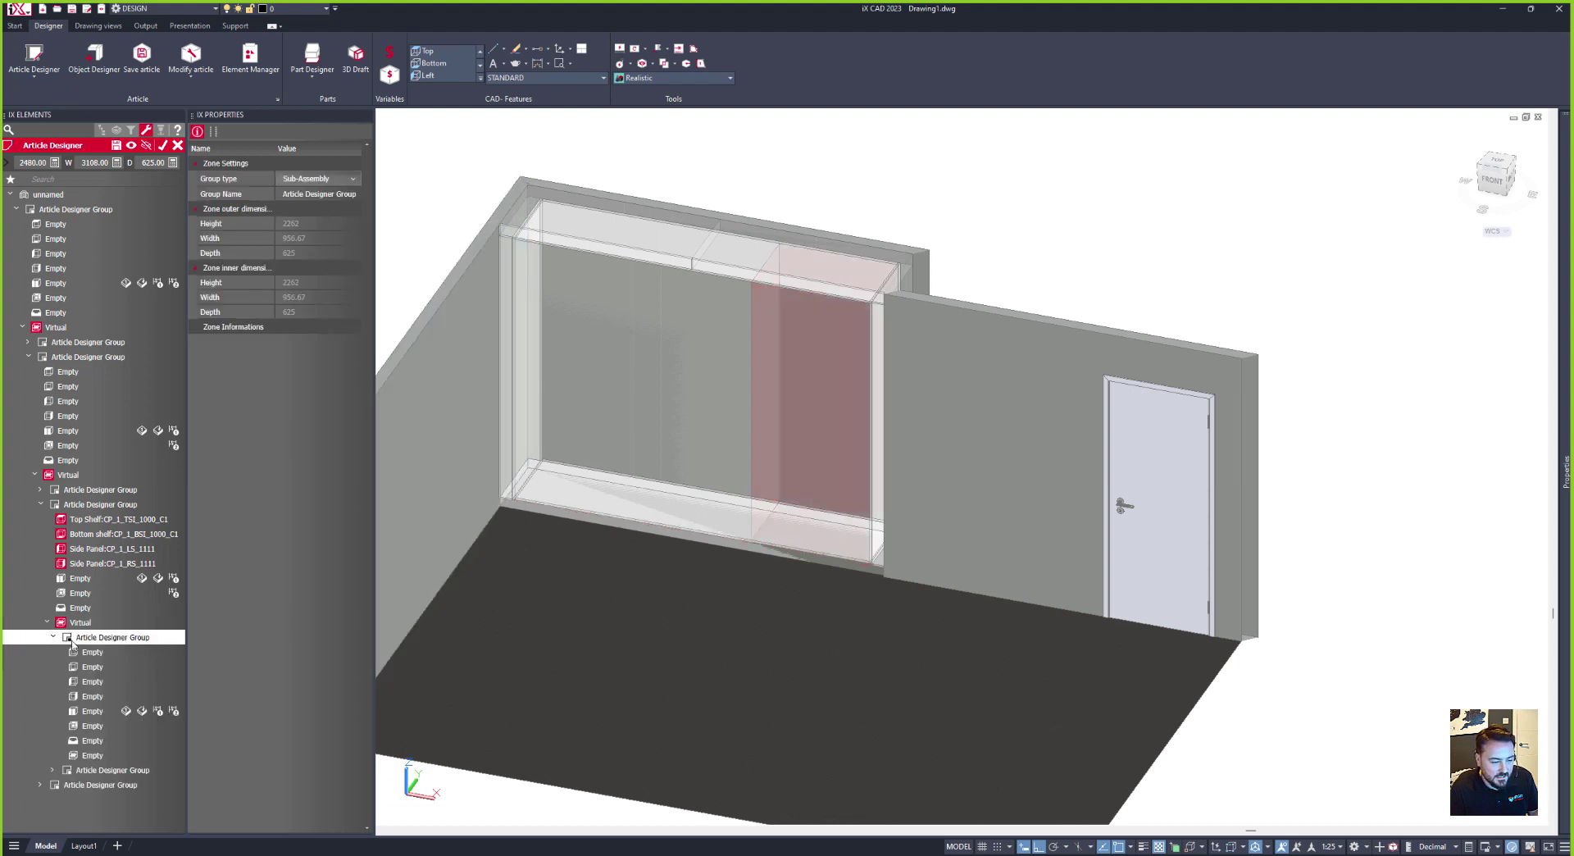
double_click(90, 681)
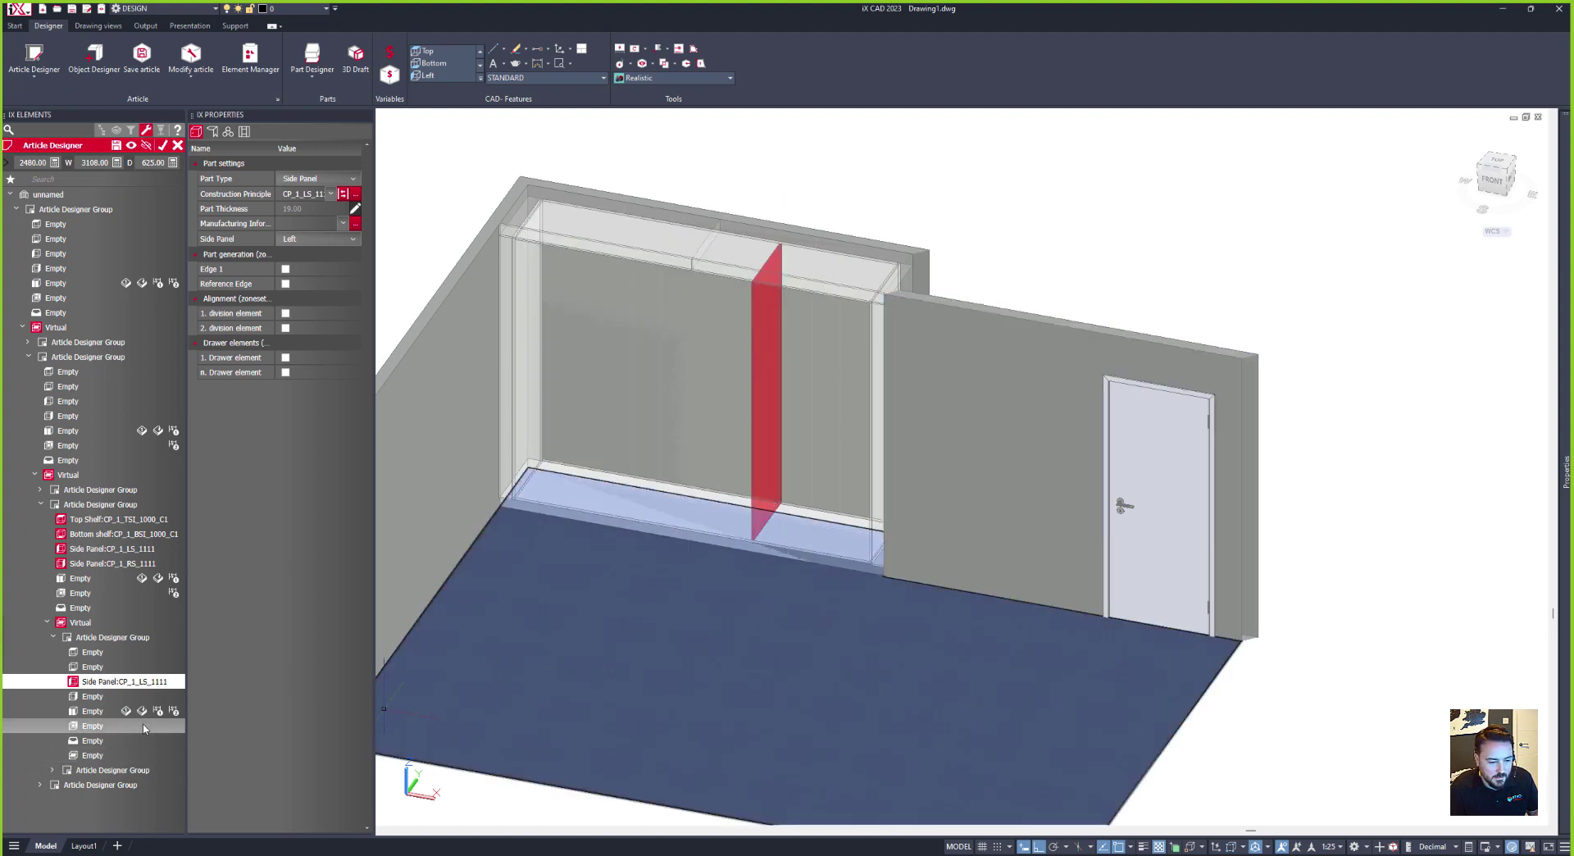
double_click(185, 726)
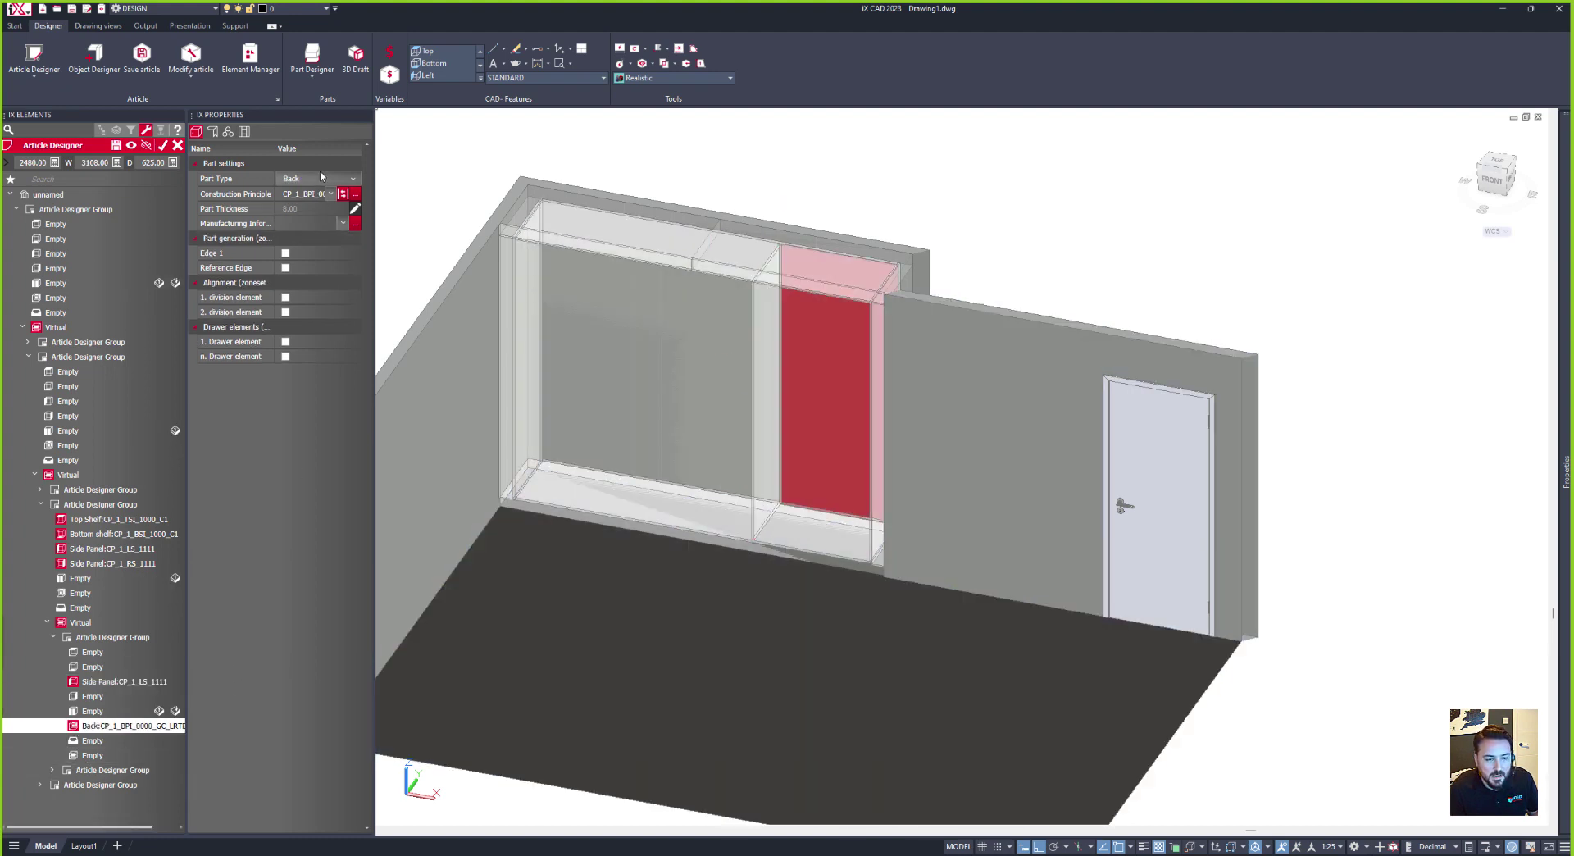
left_click(333, 199)
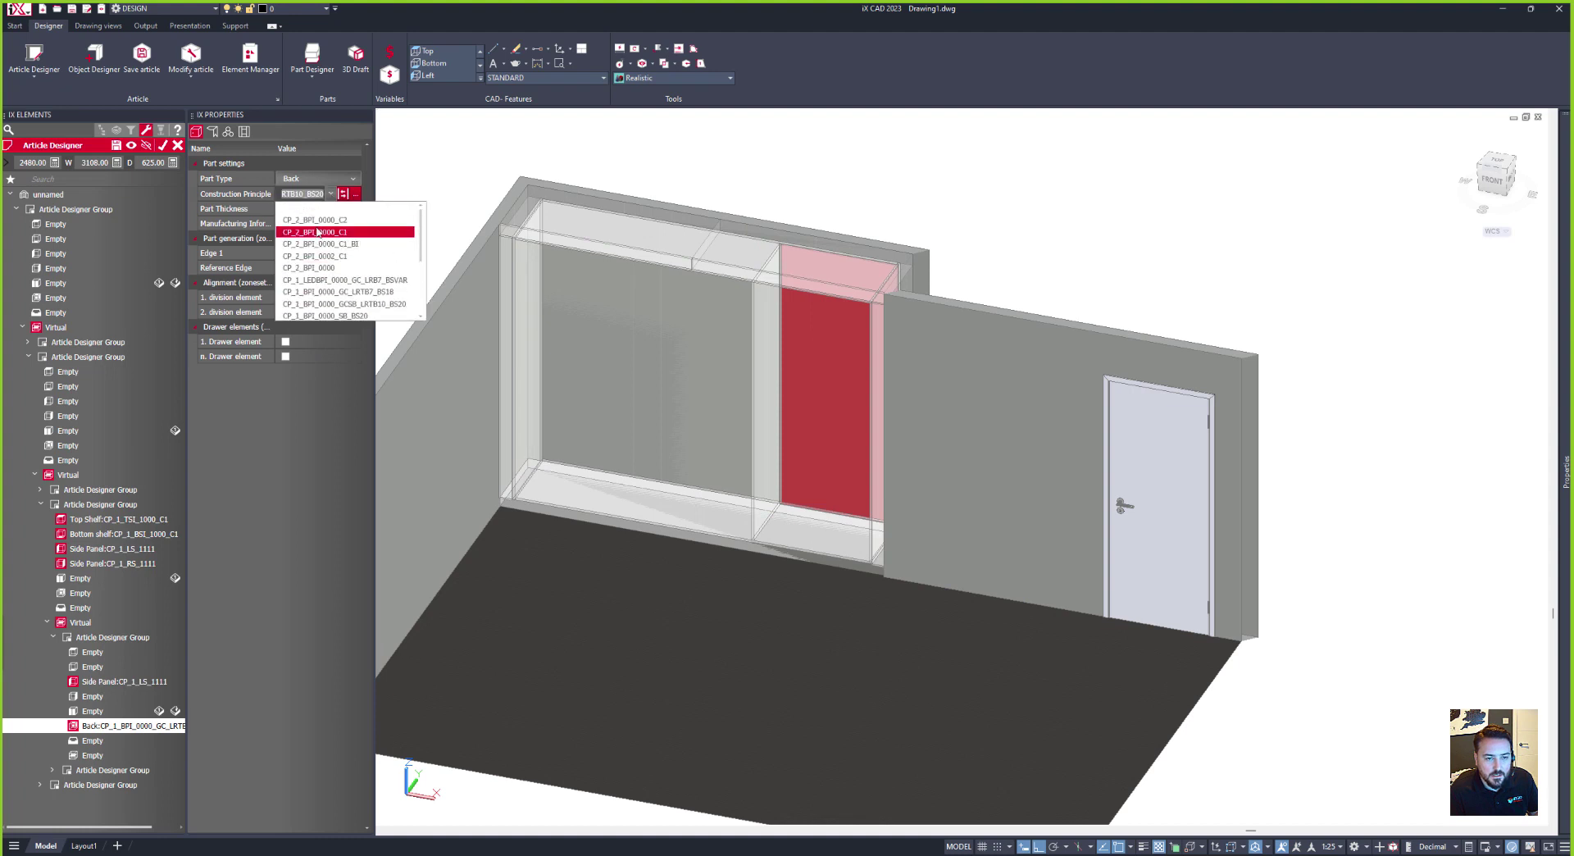
left_click(328, 232)
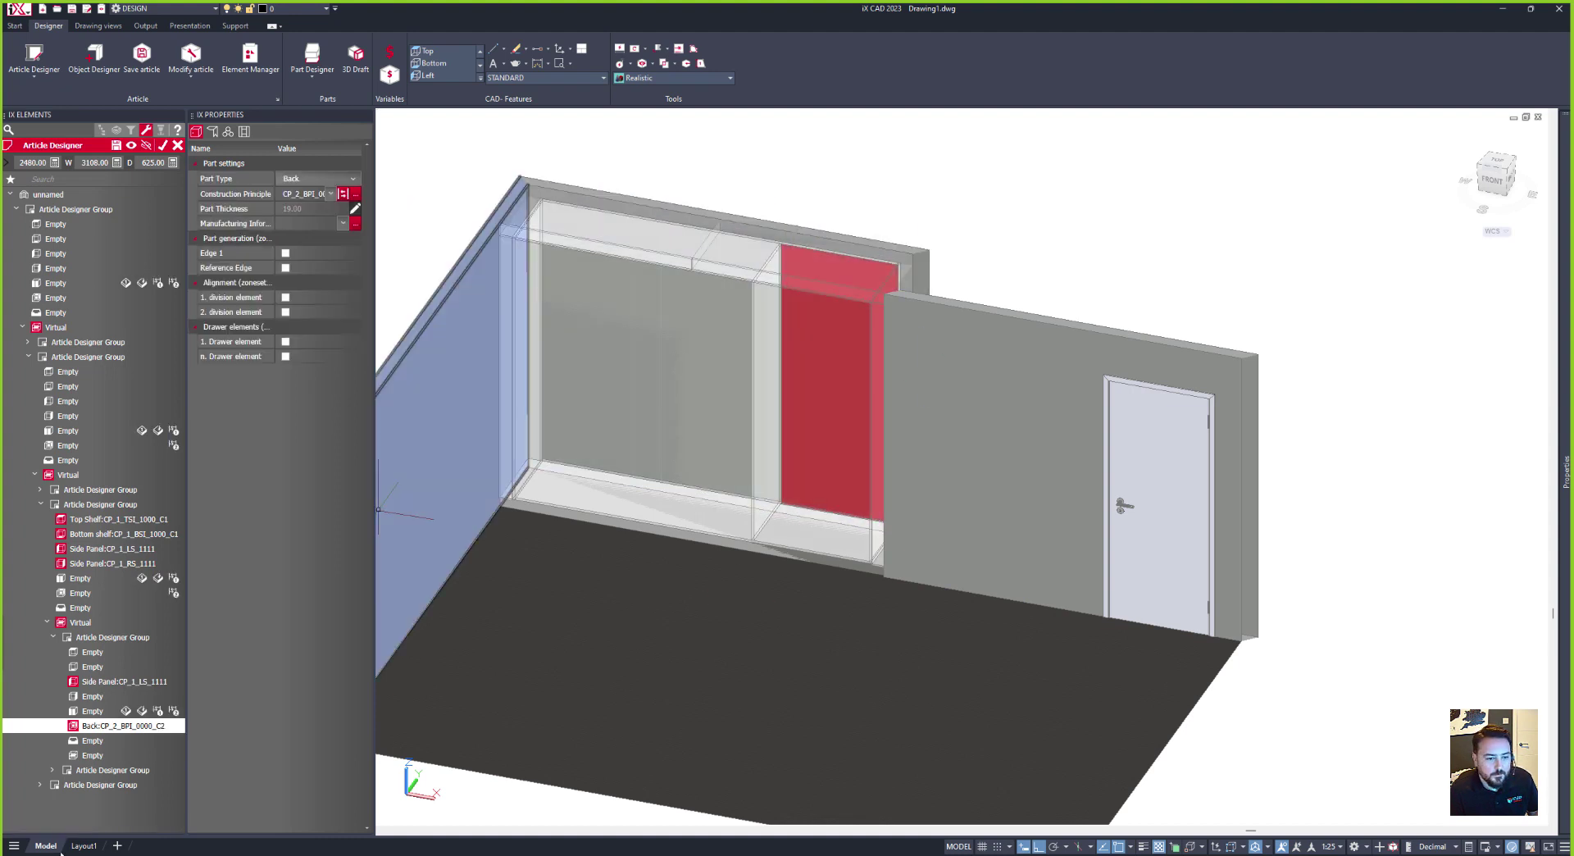
Step: Divide the narrower right-hand zone with a perpendicular partition CP_1_PA_1000_C1_L and a 1:1 linear division
left_click(93, 755)
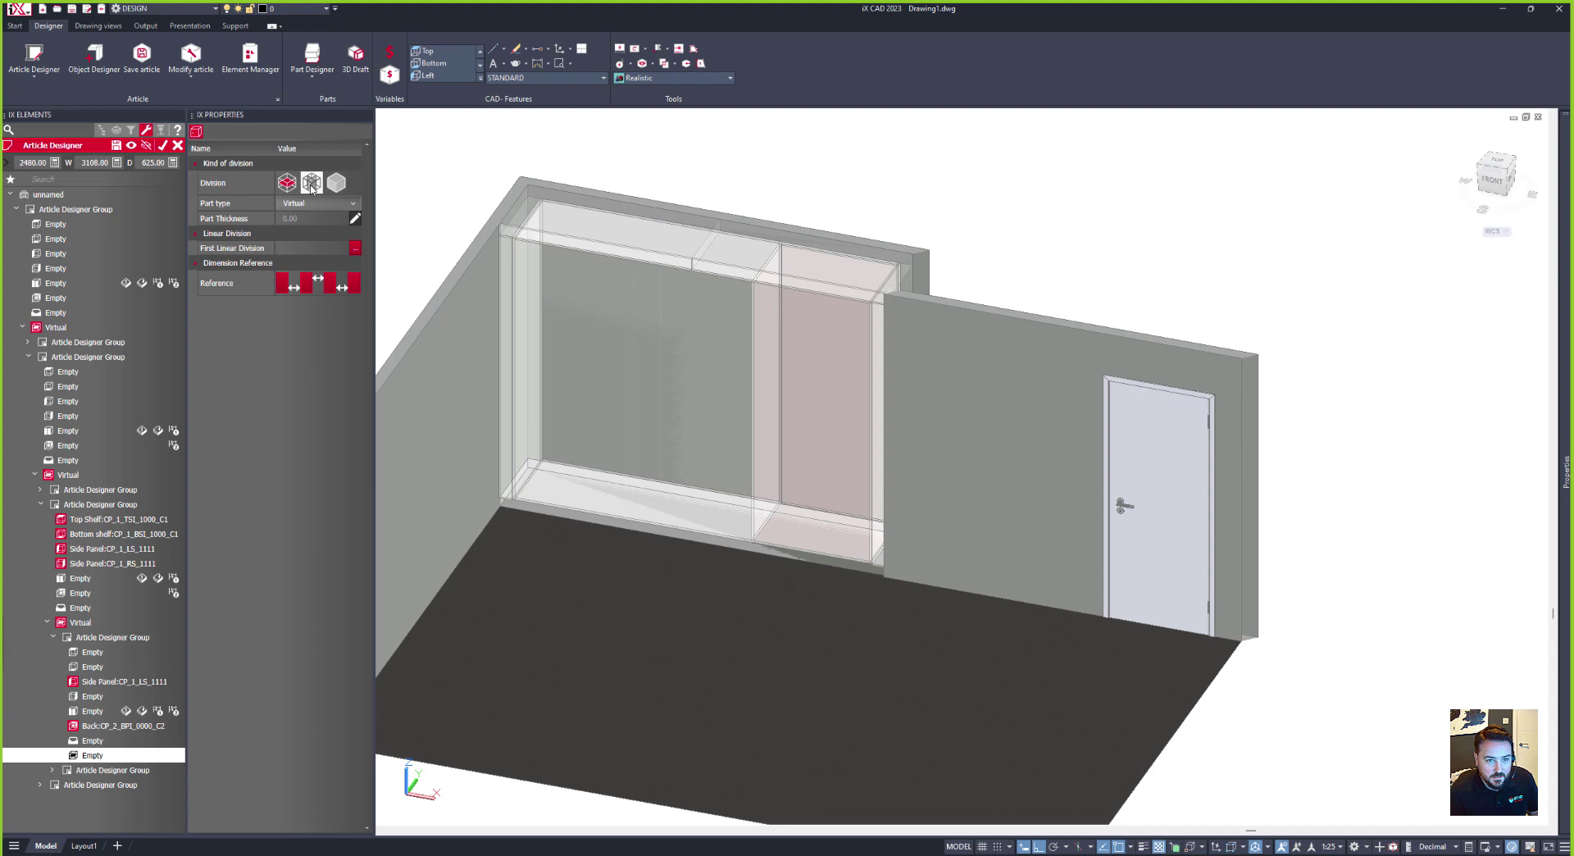
left_click(310, 203)
left_click(307, 223)
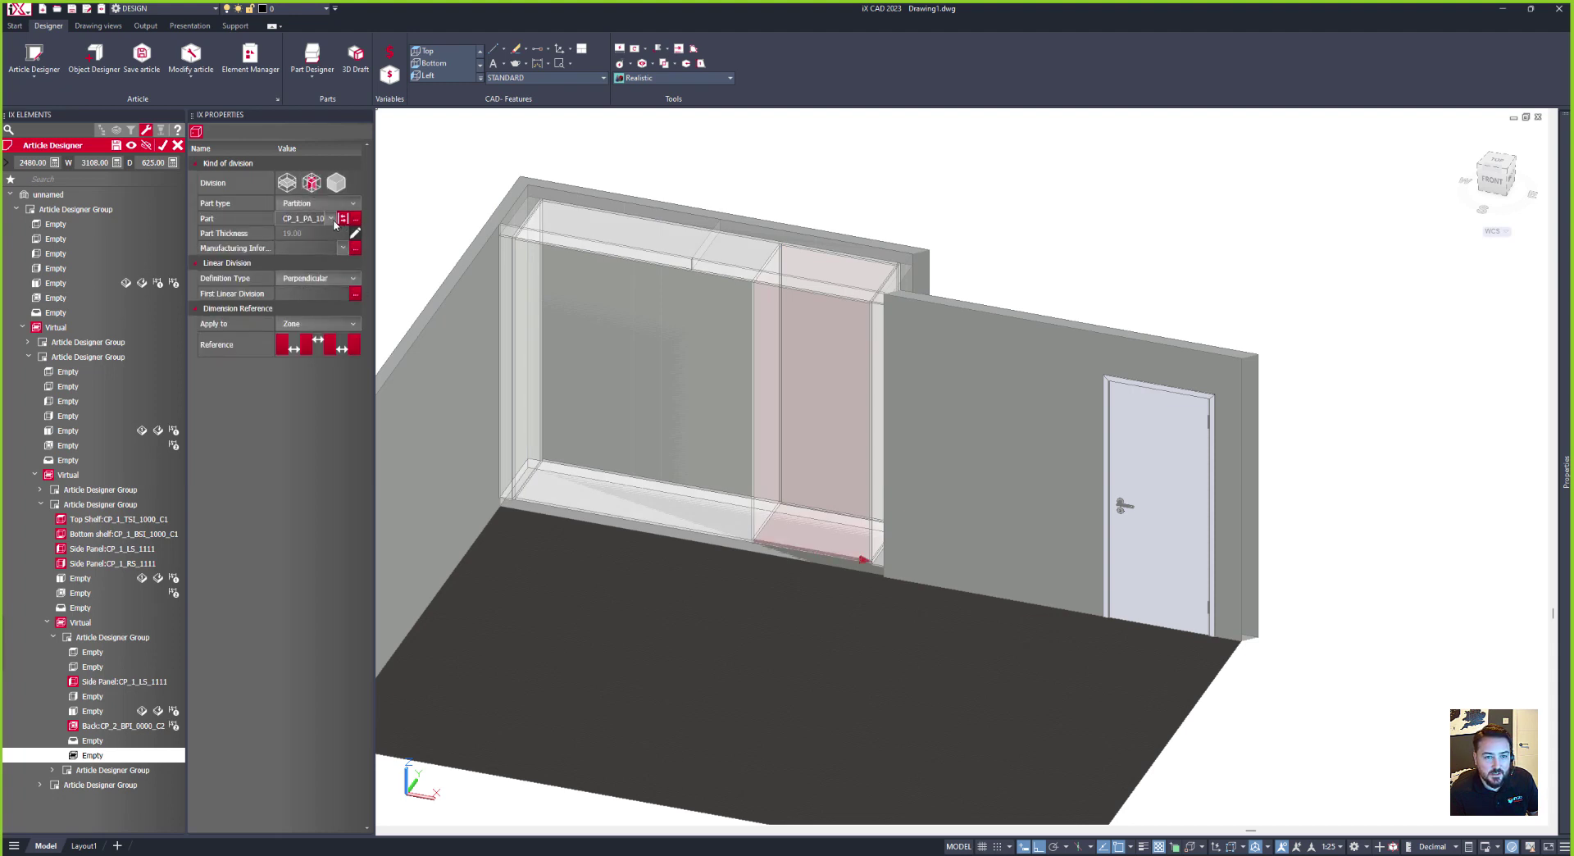
left_click(331, 219)
left_click(335, 245)
left_click(331, 218)
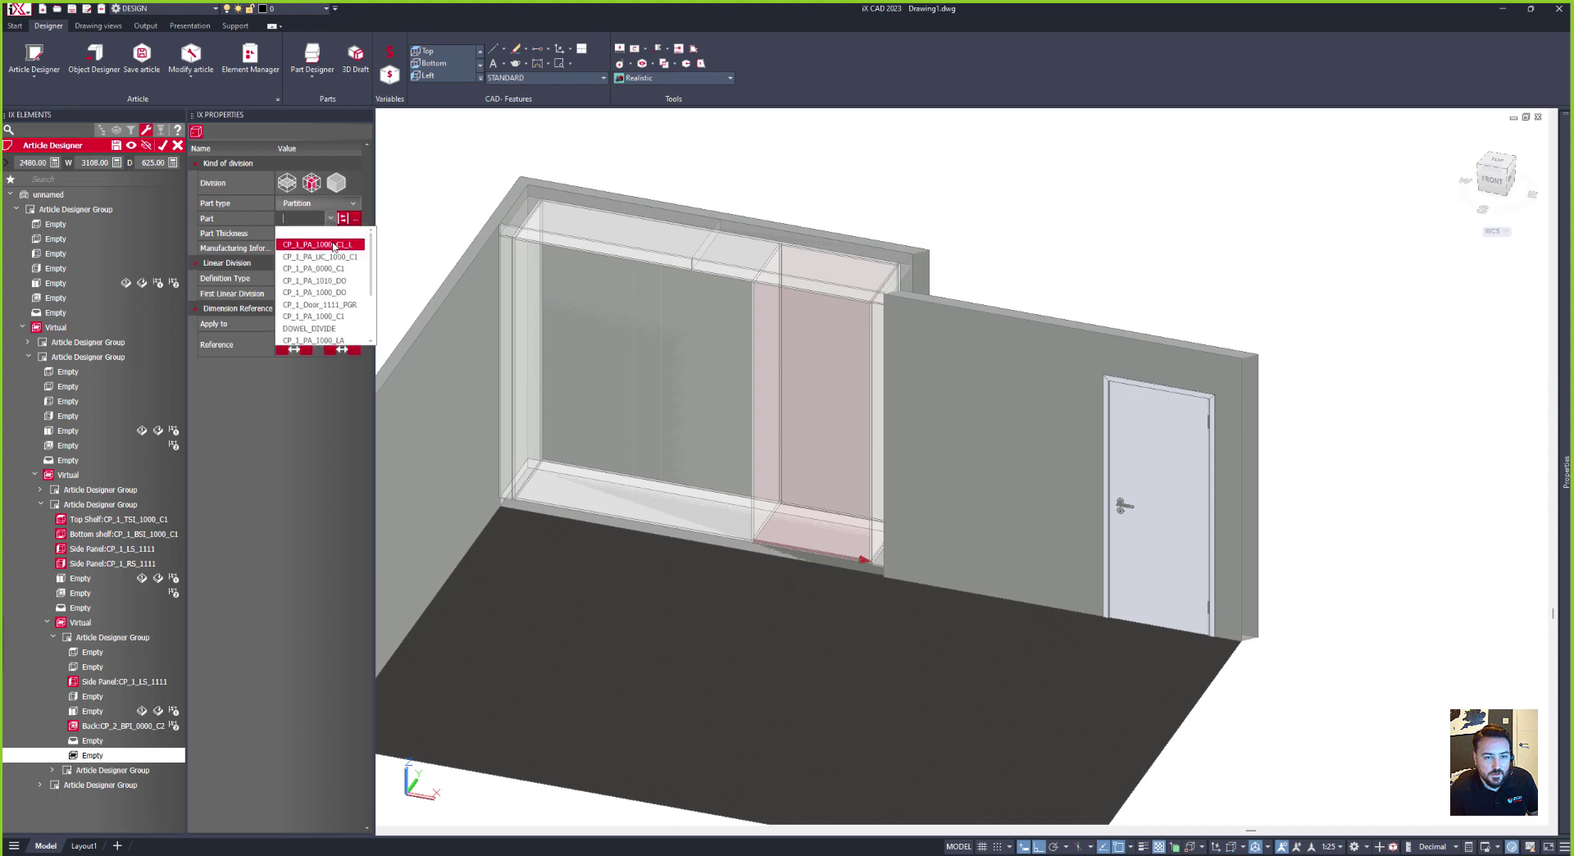
left_click(335, 244)
left_click(306, 300)
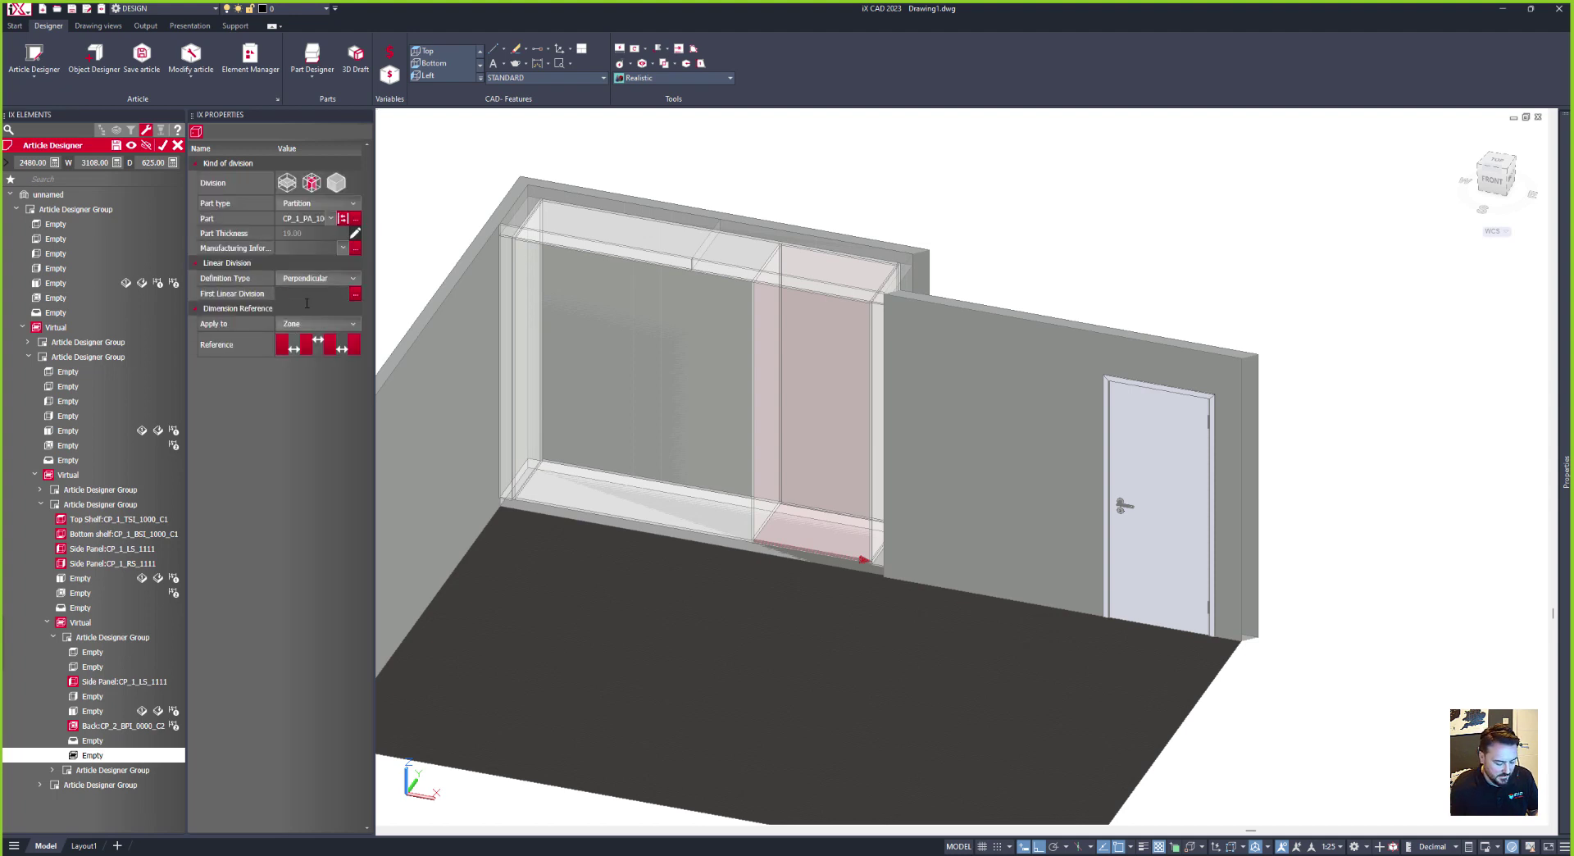
key("Return")
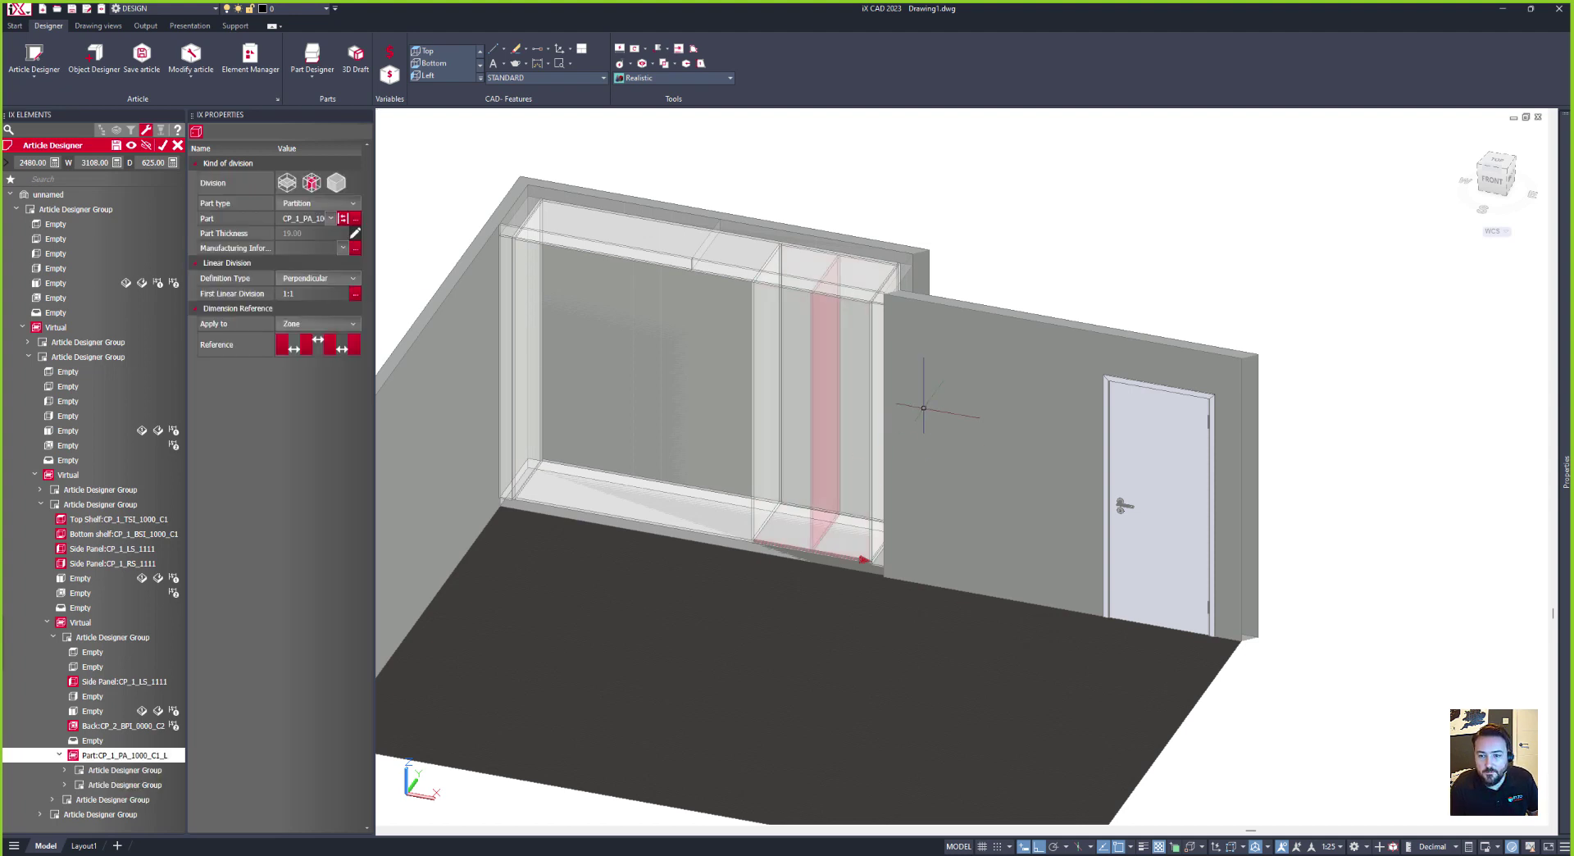
Step: Divide the compartment right of the partition horizontally with adjustable shelves using a 1:1:1:1:1:1 linear division
left_click(115, 771)
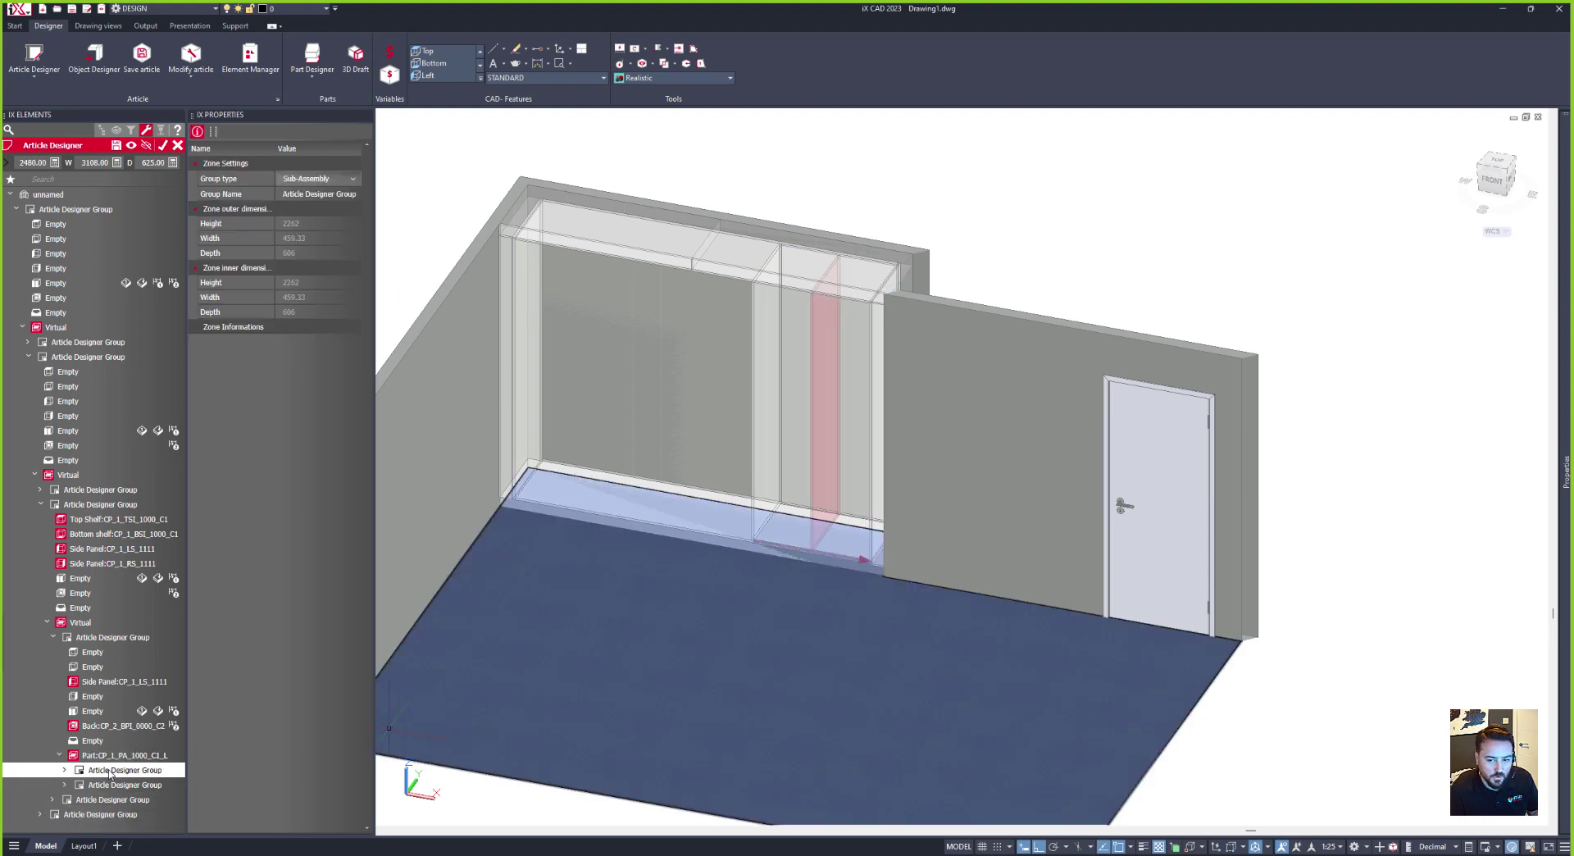
left_click(64, 770)
scroll(71, 780, "down", 3)
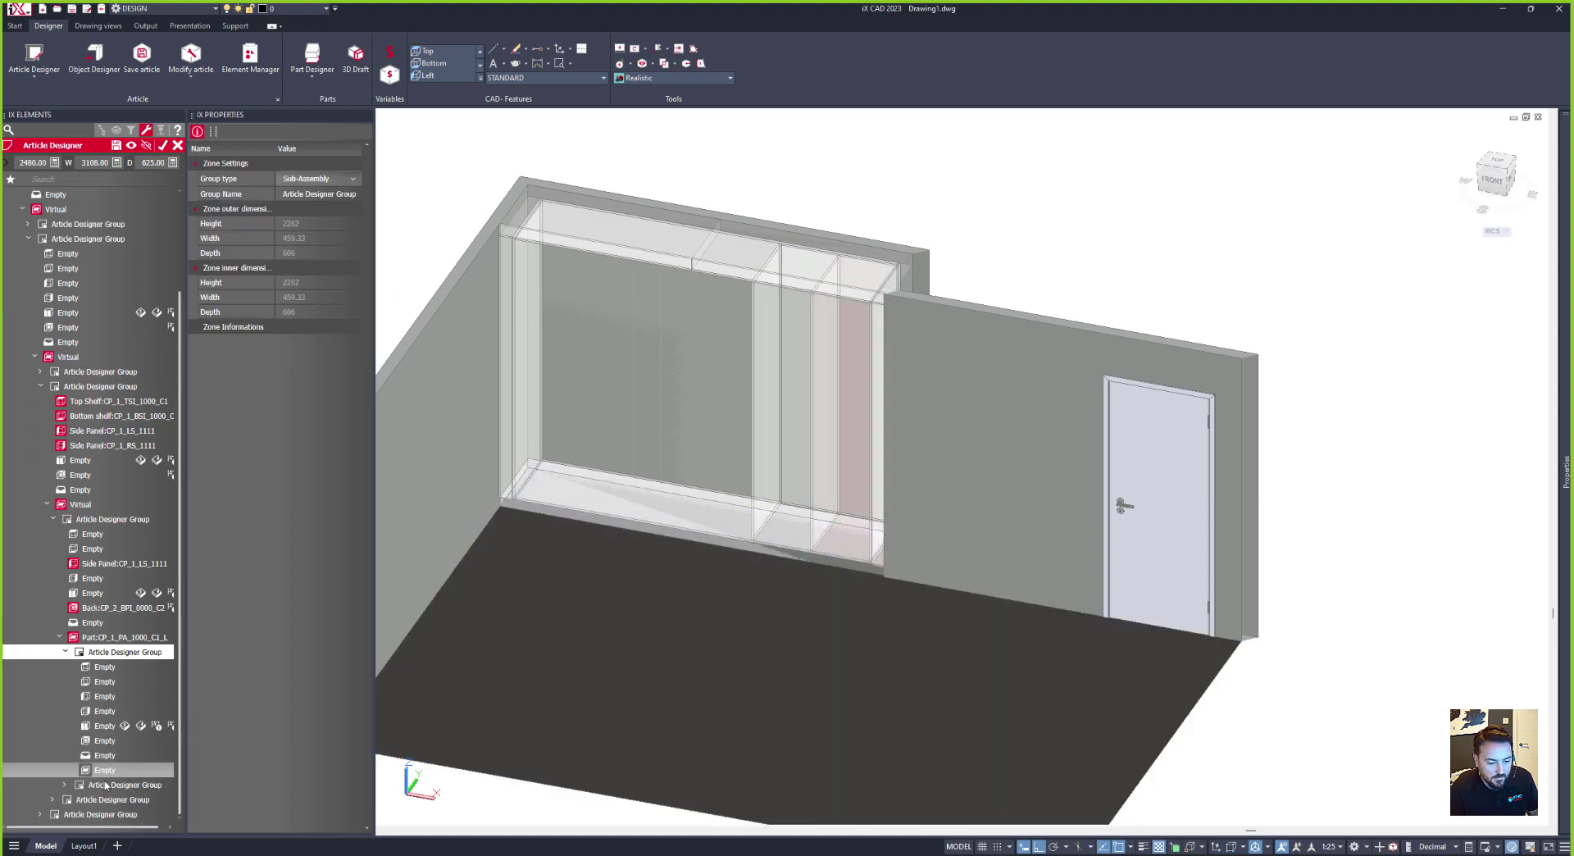
left_click(104, 770)
left_click(295, 203)
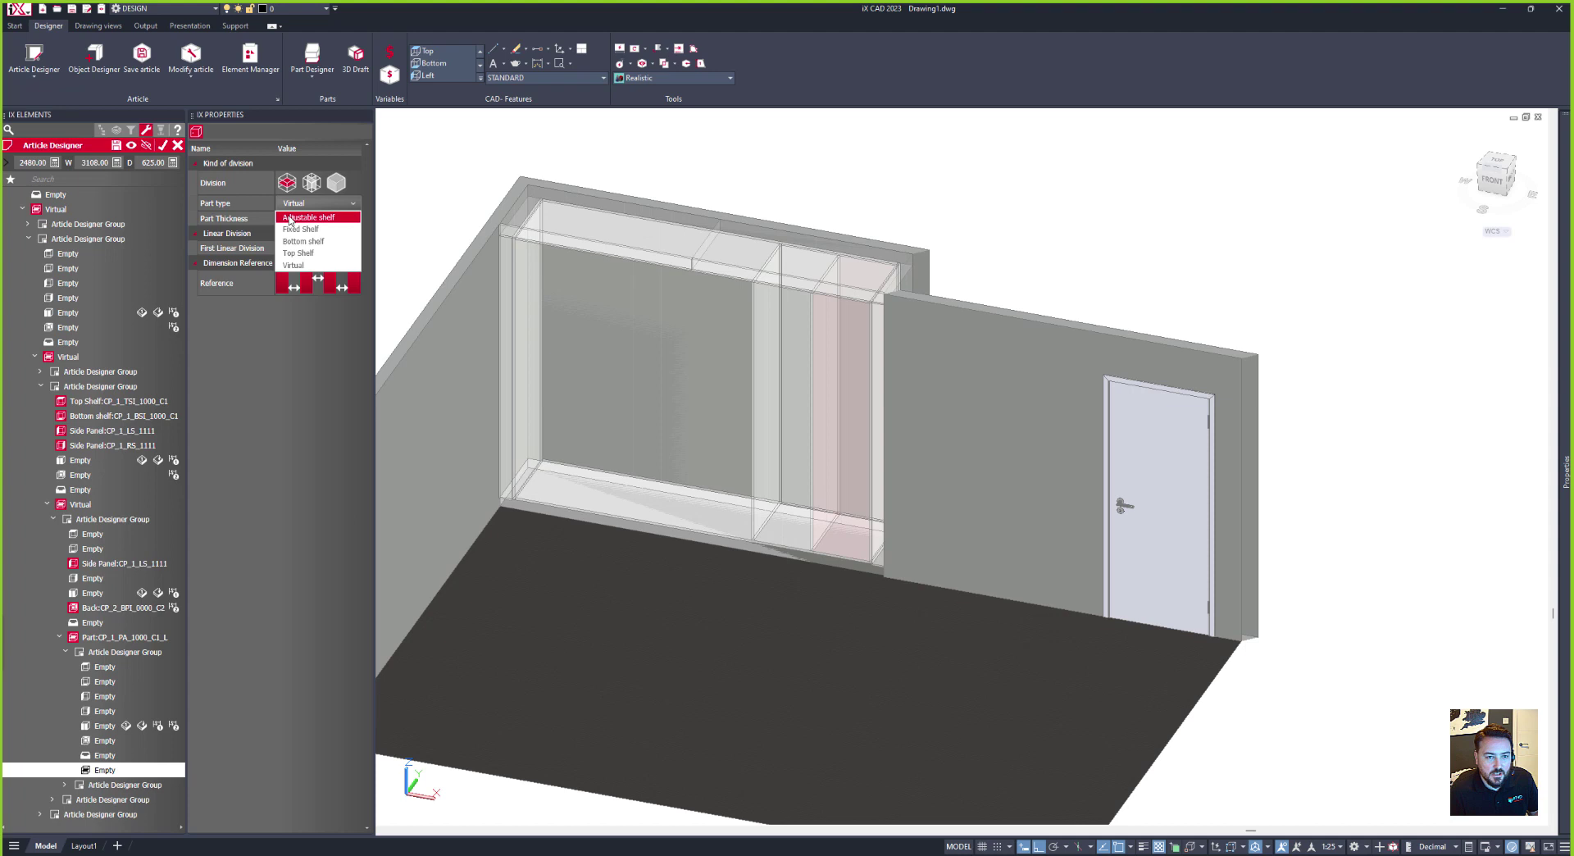
left_click(296, 232)
left_click(293, 291)
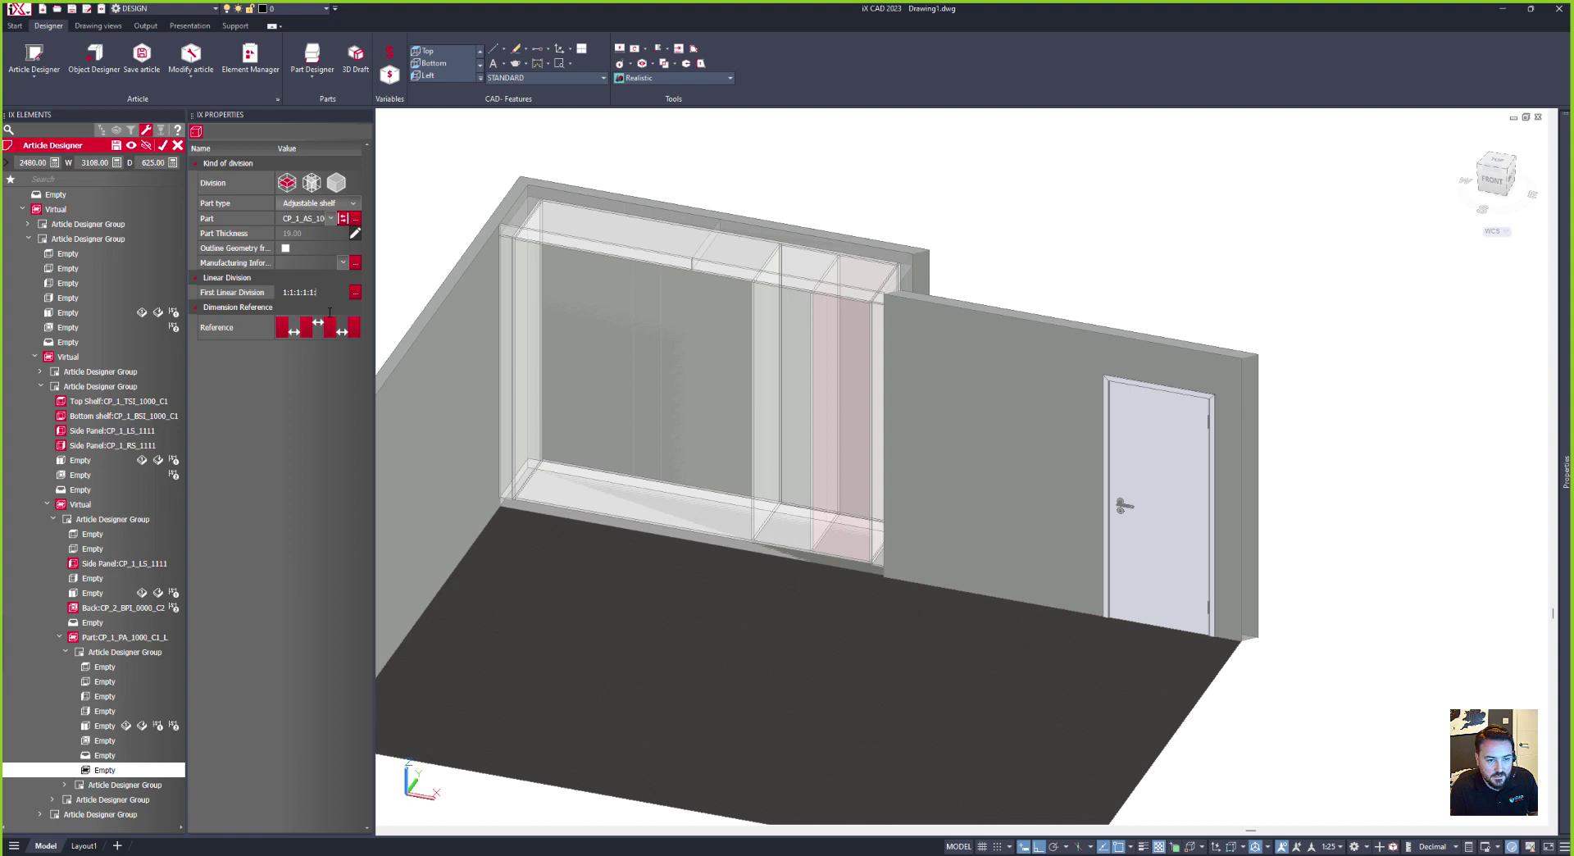
type("1:1:1:1:1:1")
key("Return")
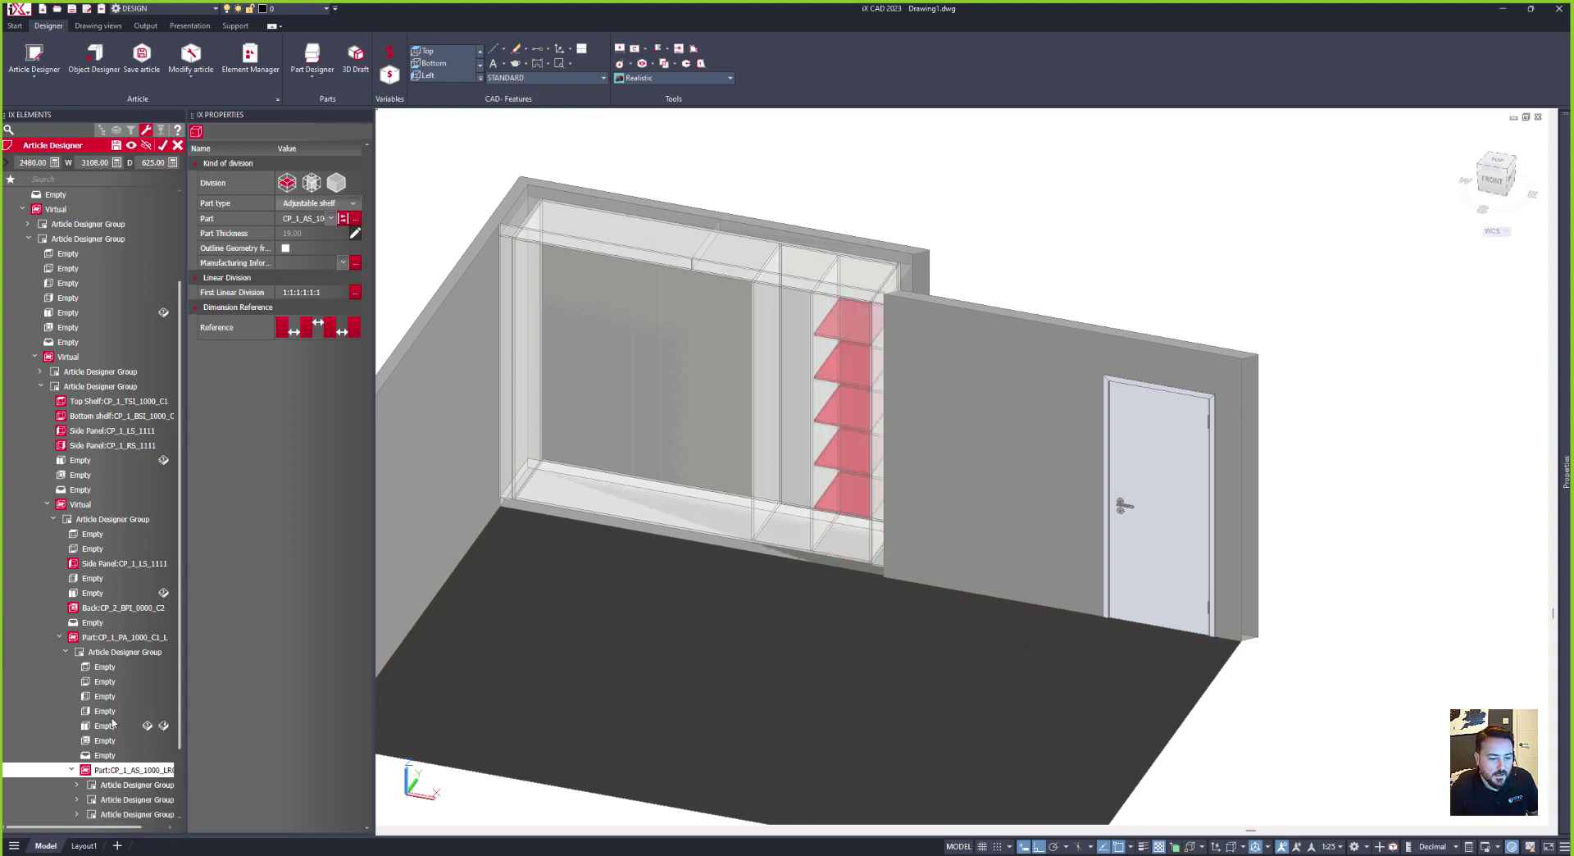
Step: Divide the compartment left of the partition with adjustable shelf part CP_AS_RA_30x15 and a 1:1:50mm linear division
scroll(82, 779, "down", 2)
left_click(72, 682)
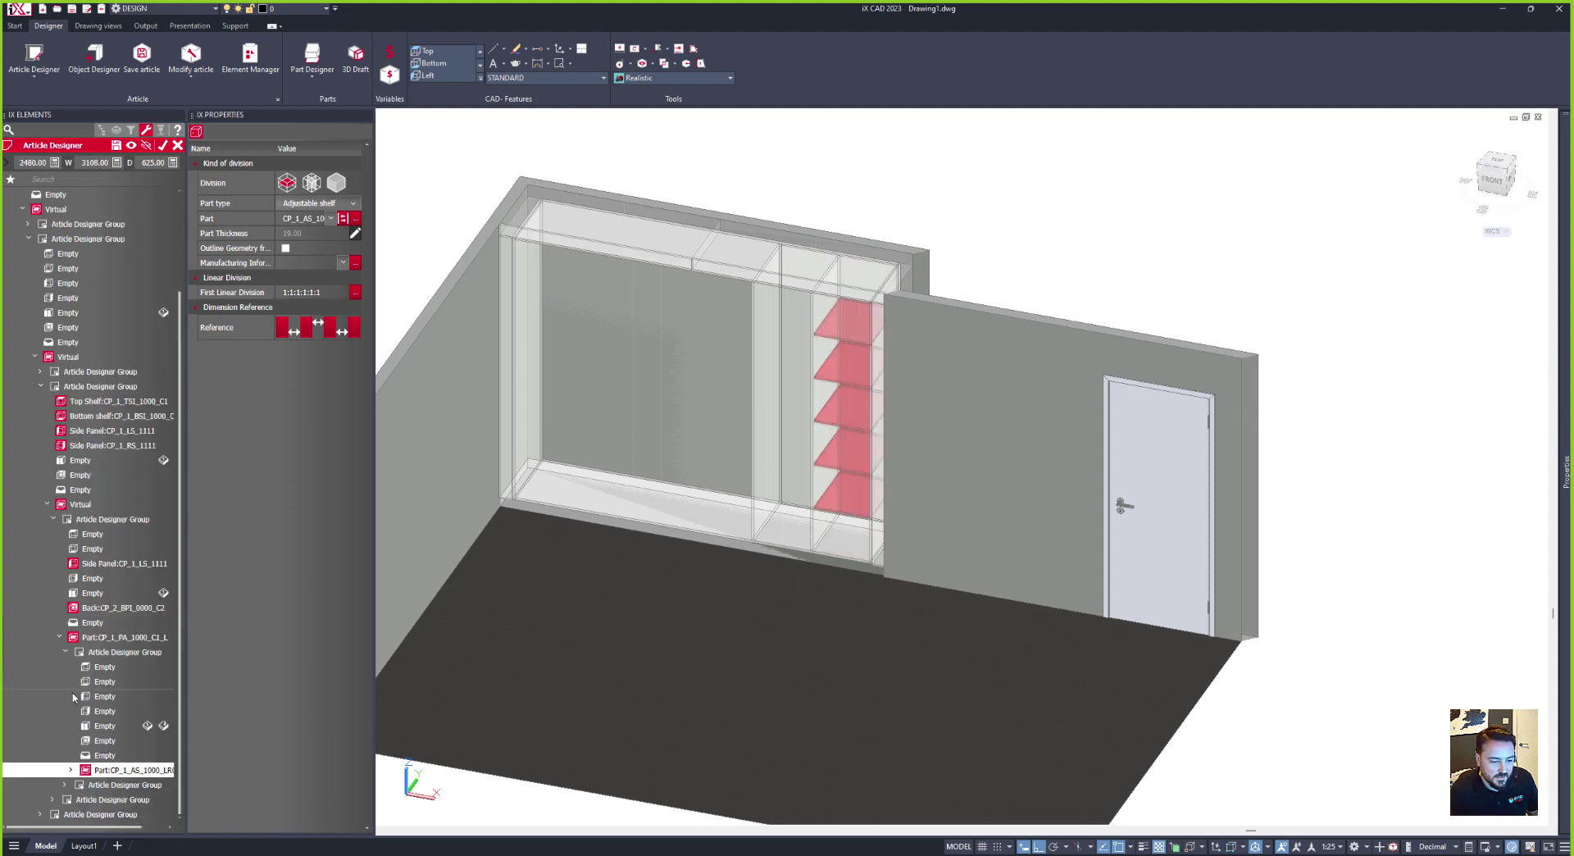
left_click(111, 787)
left_click(65, 785)
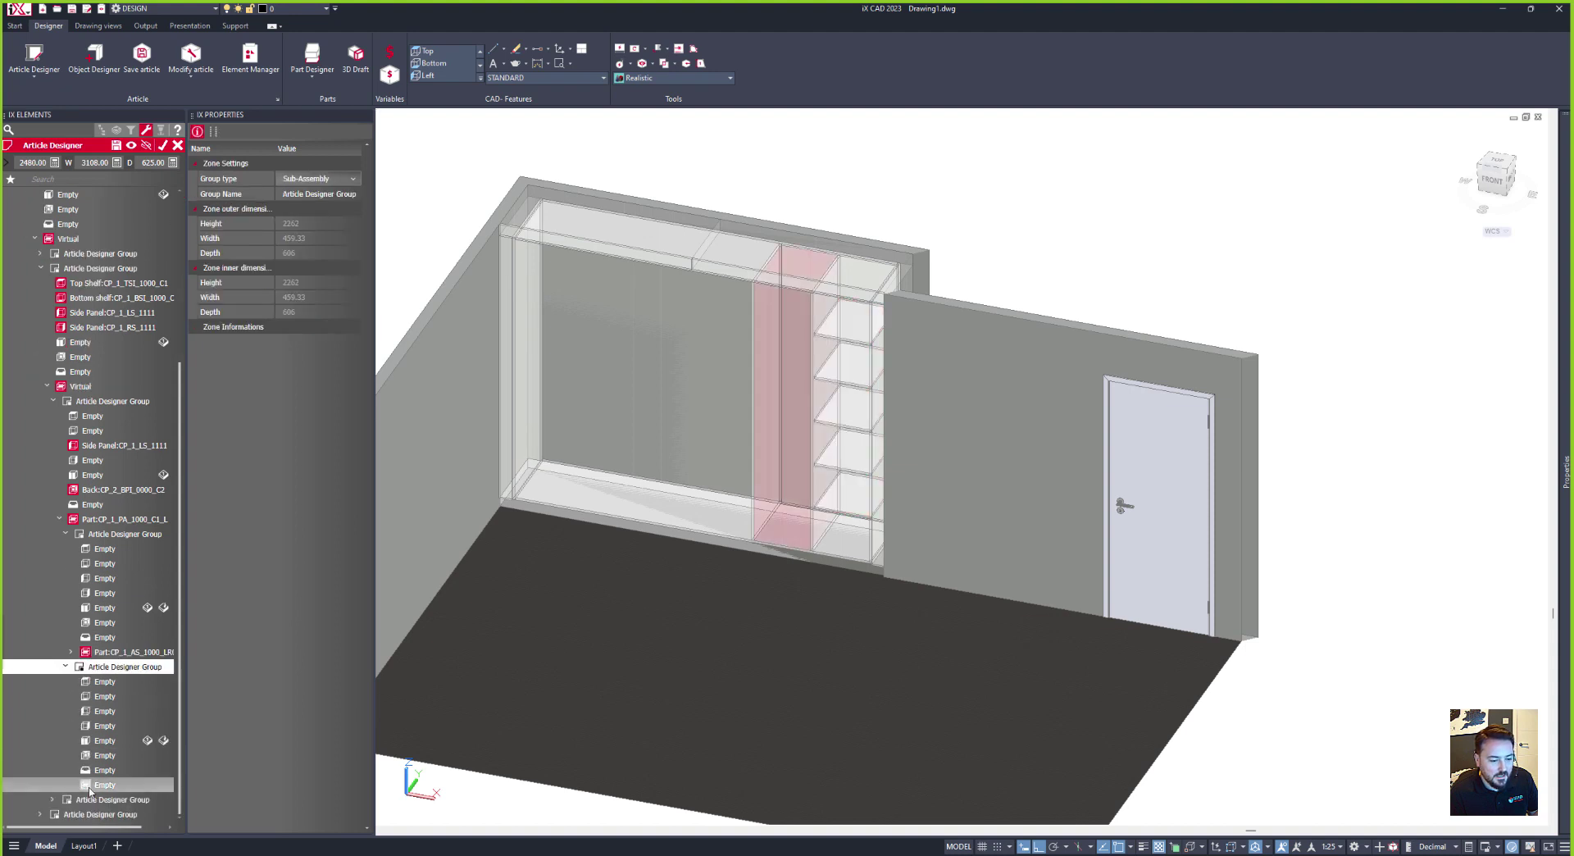
left_click(136, 784)
left_click(320, 203)
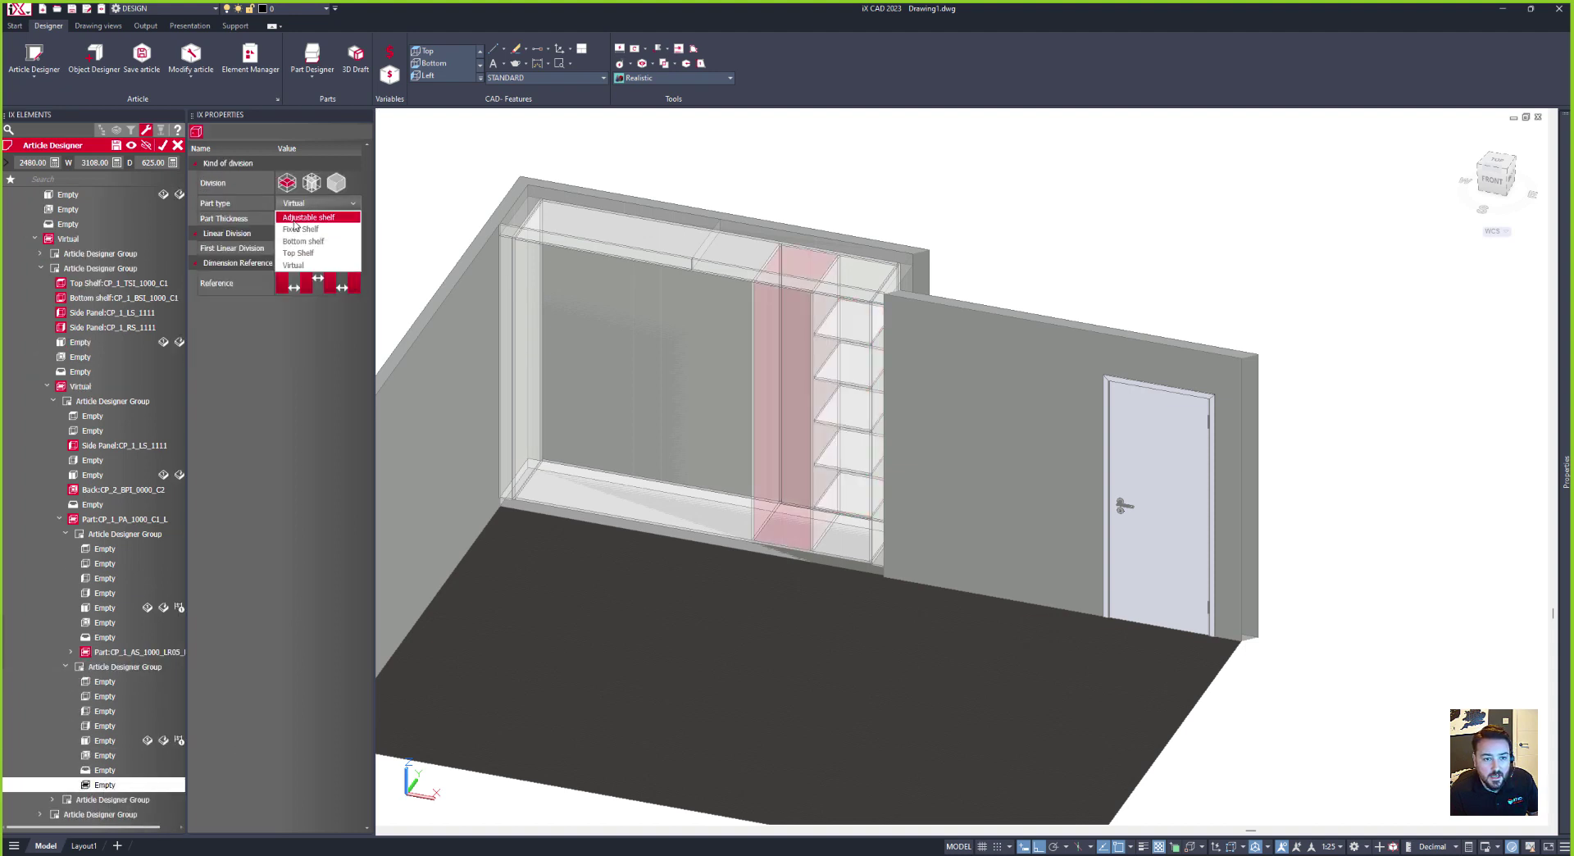
left_click(297, 227)
left_click(331, 219)
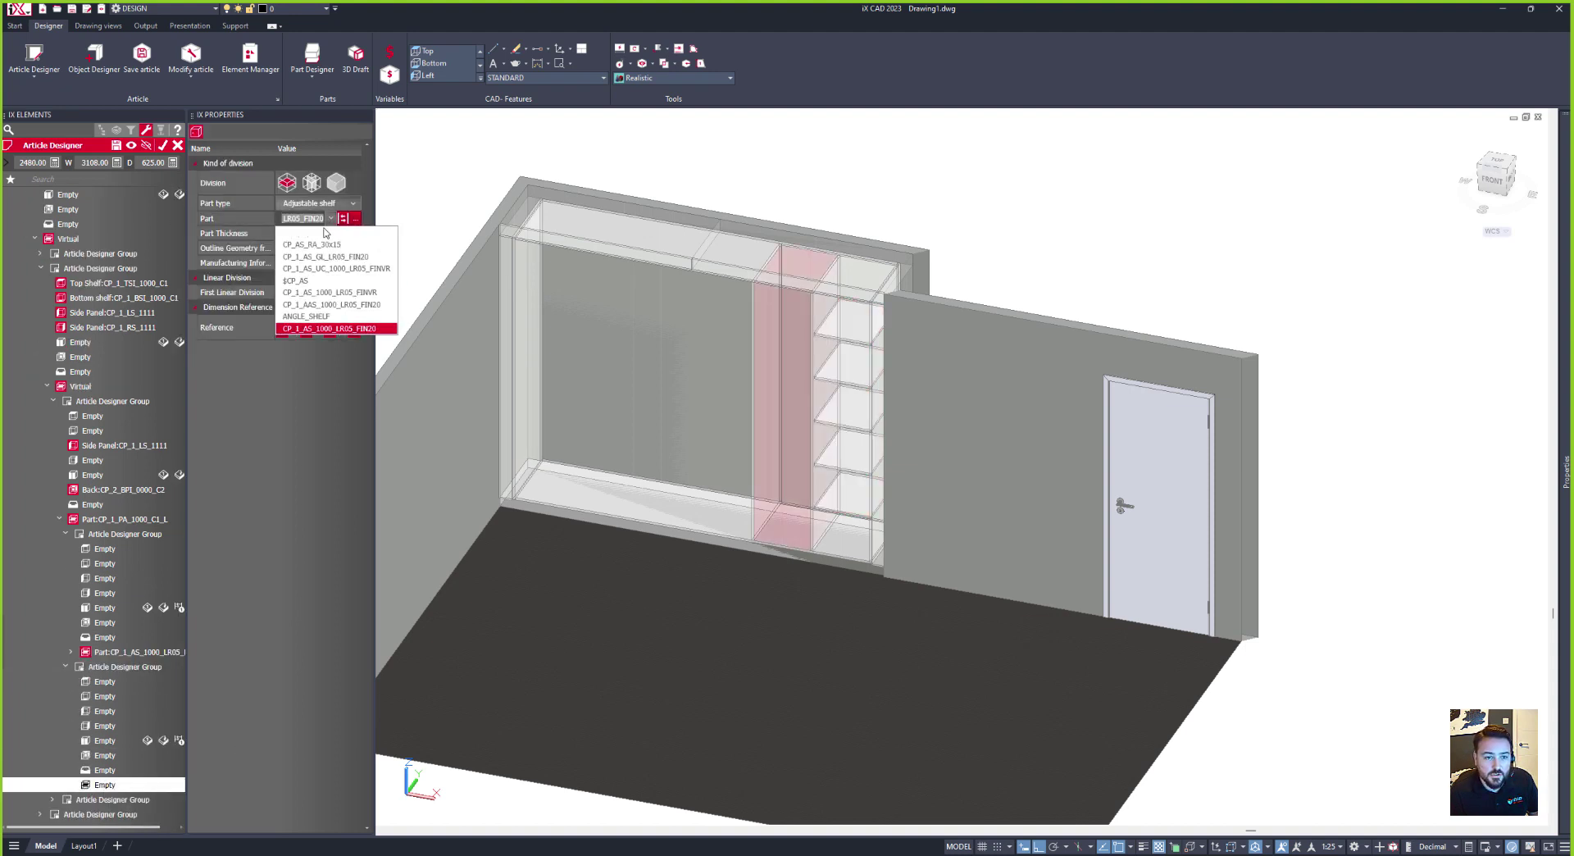
left_click(304, 233)
left_click(296, 291)
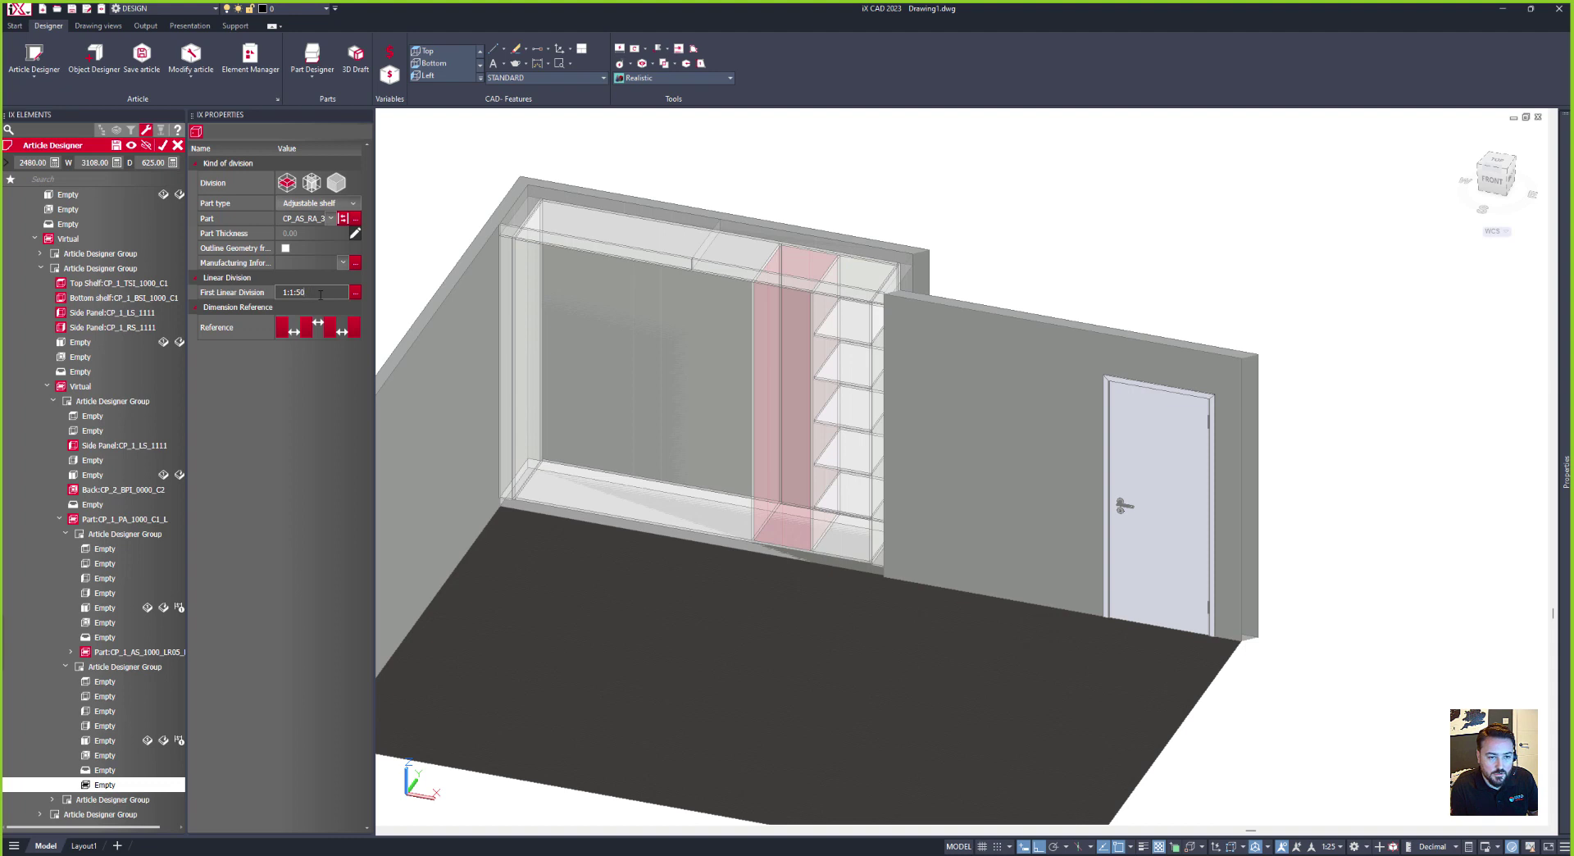
key("Return")
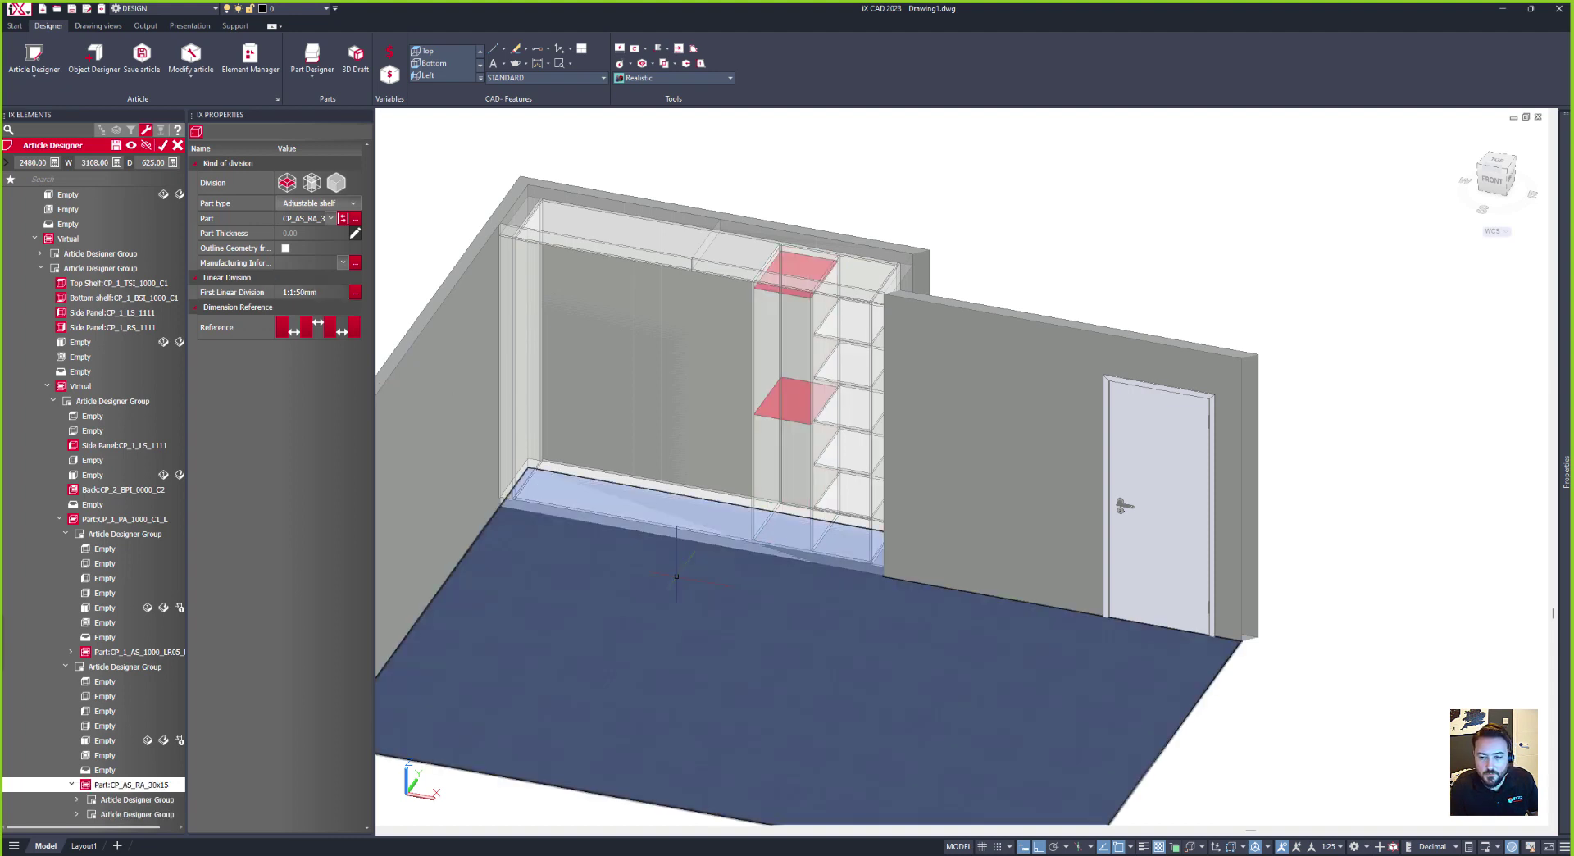
Step: Add right side panel CP_1_RS_1111 to the wider left-hand zone
left_click(678, 369)
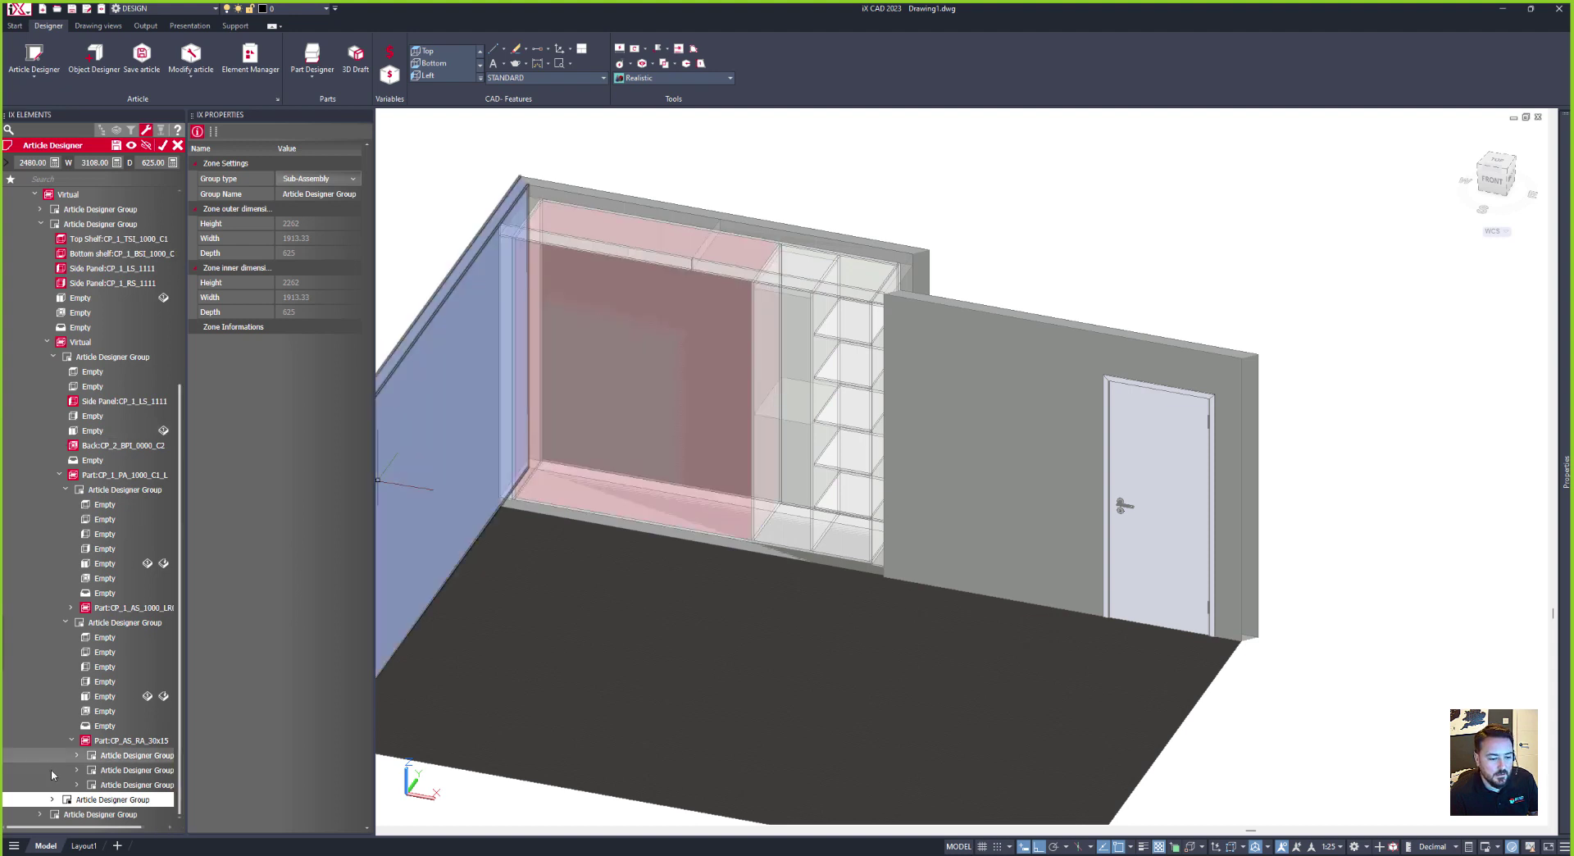
left_click(54, 357)
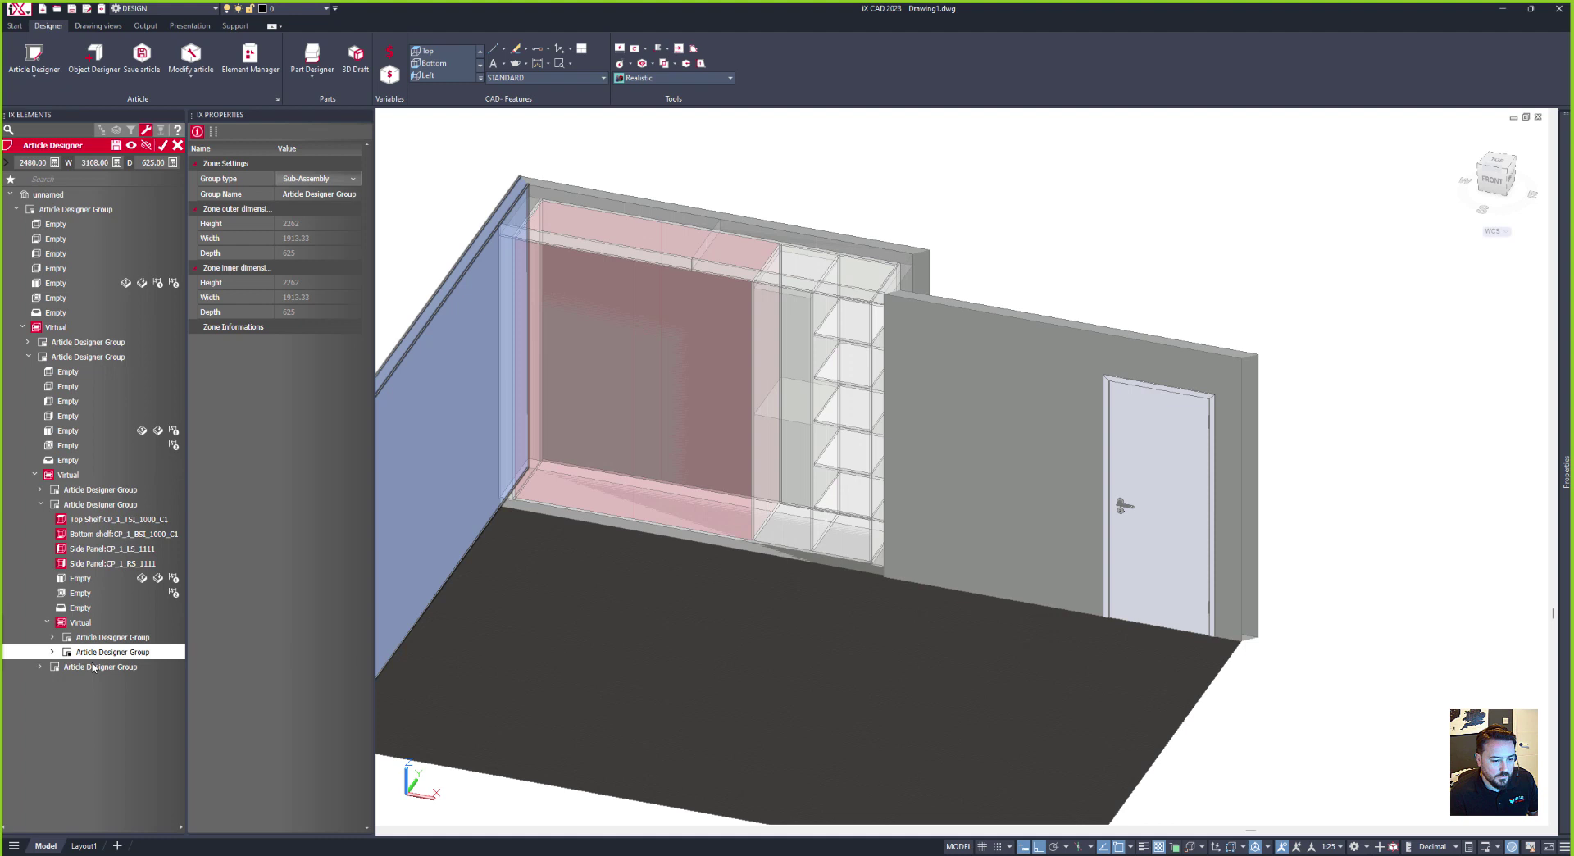
left_click(52, 653)
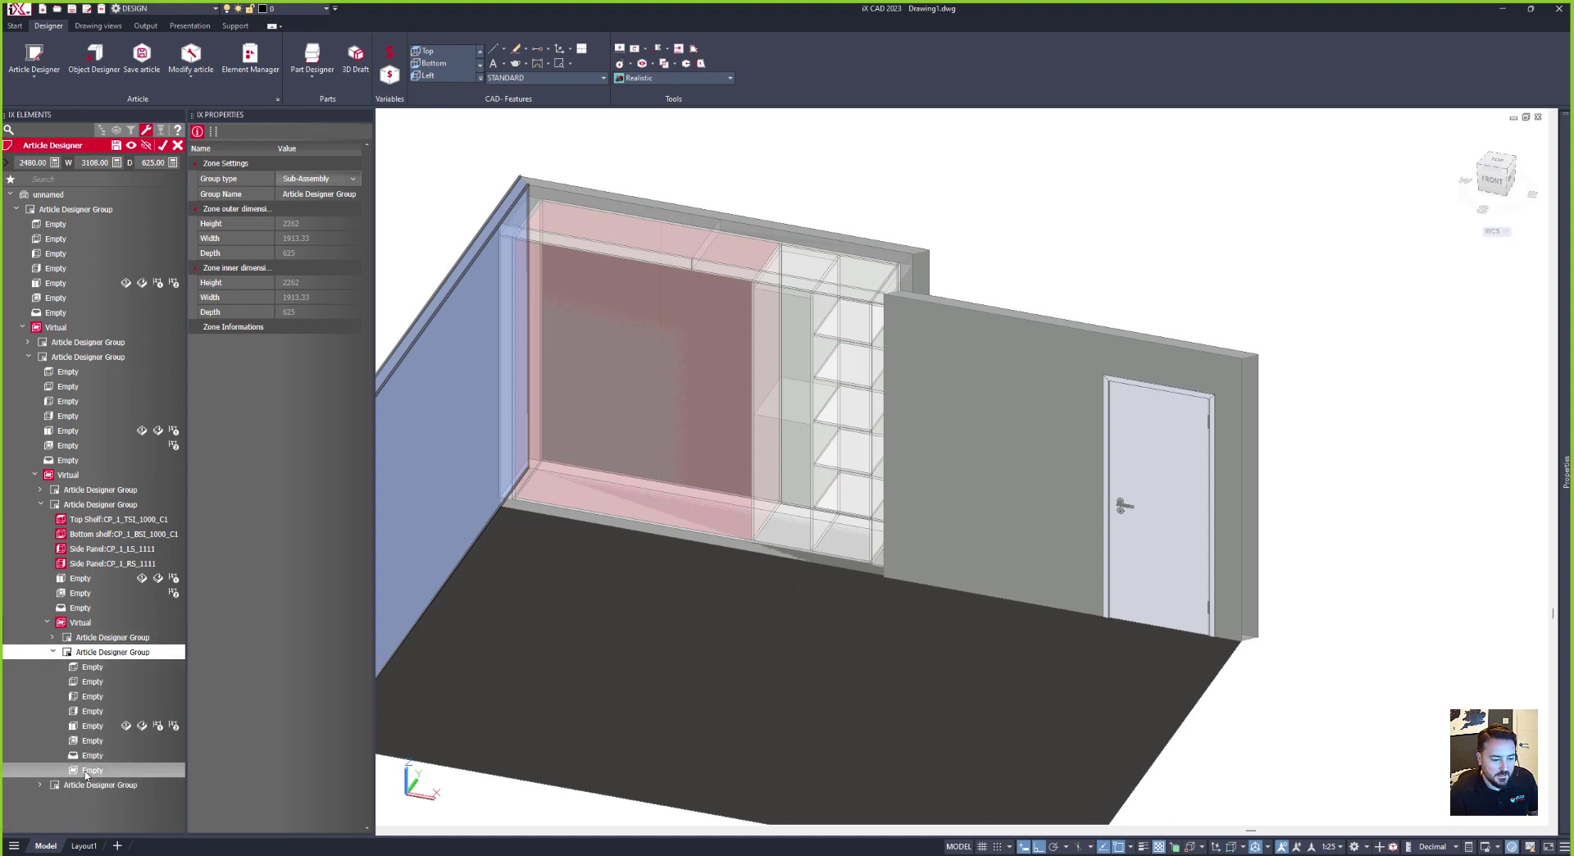
double_click(86, 711)
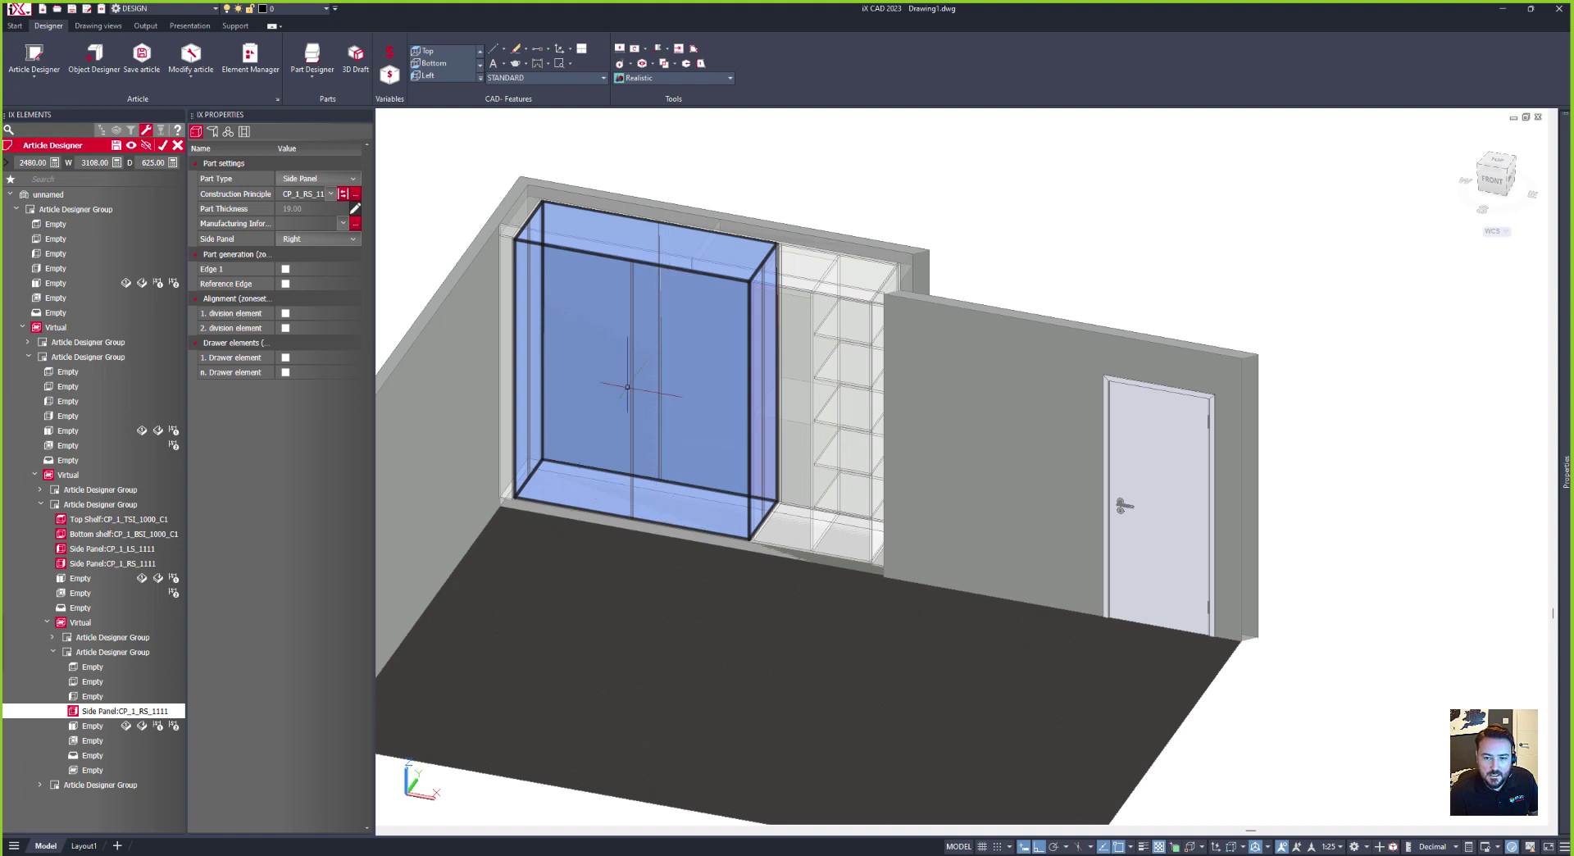
left_click(563, 460)
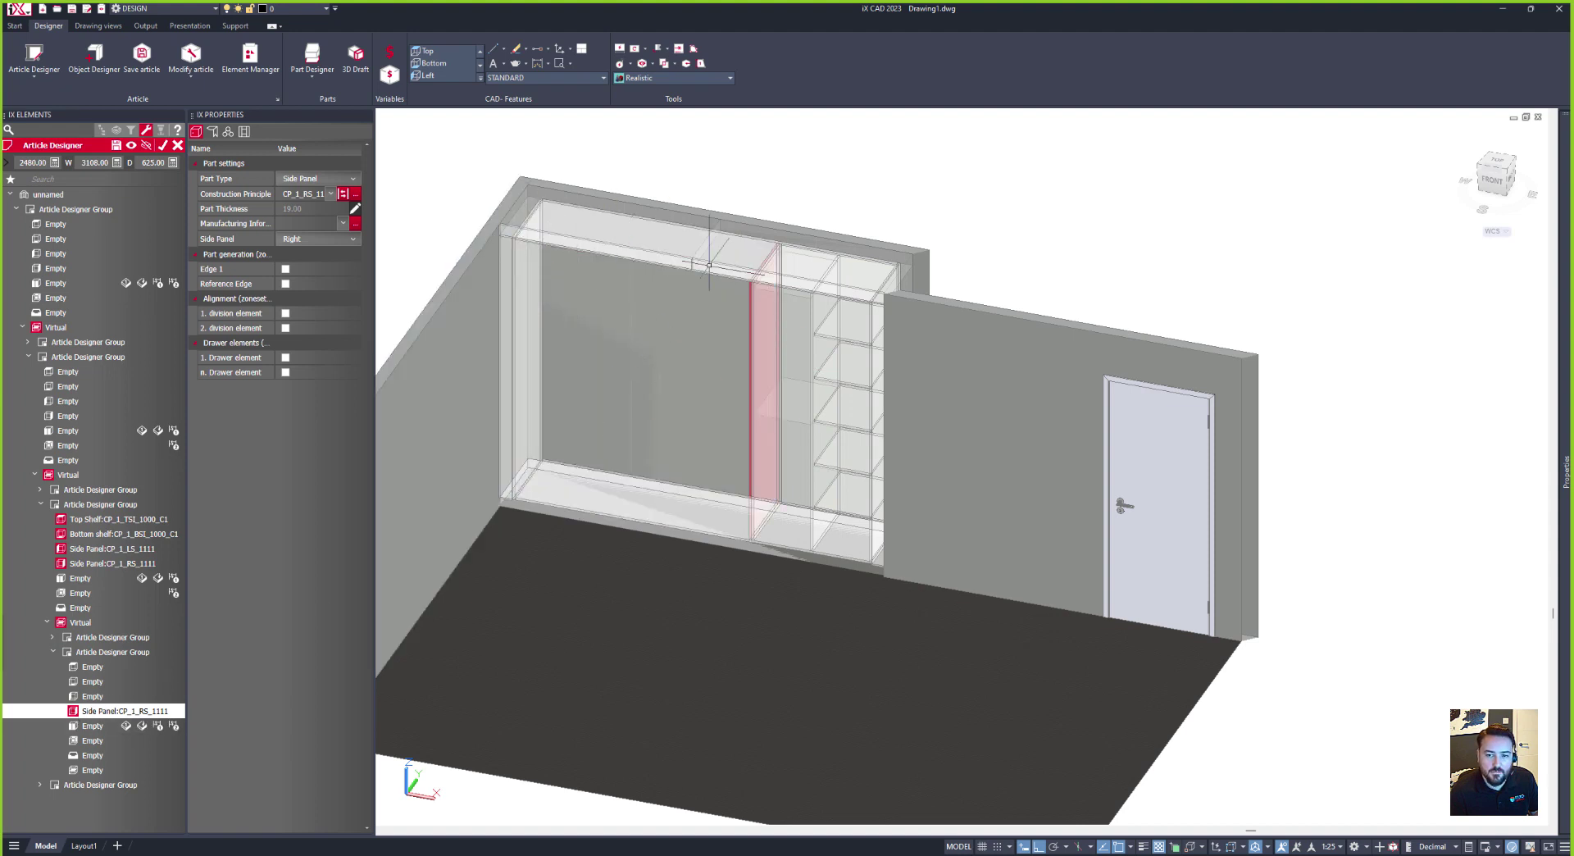
Step: Divide the wider left-hand zone horizontally with bottom shelf CP_1_BSI_1010_C2_L and a 1:400mm linear division
left_click(90, 771)
left_click(302, 204)
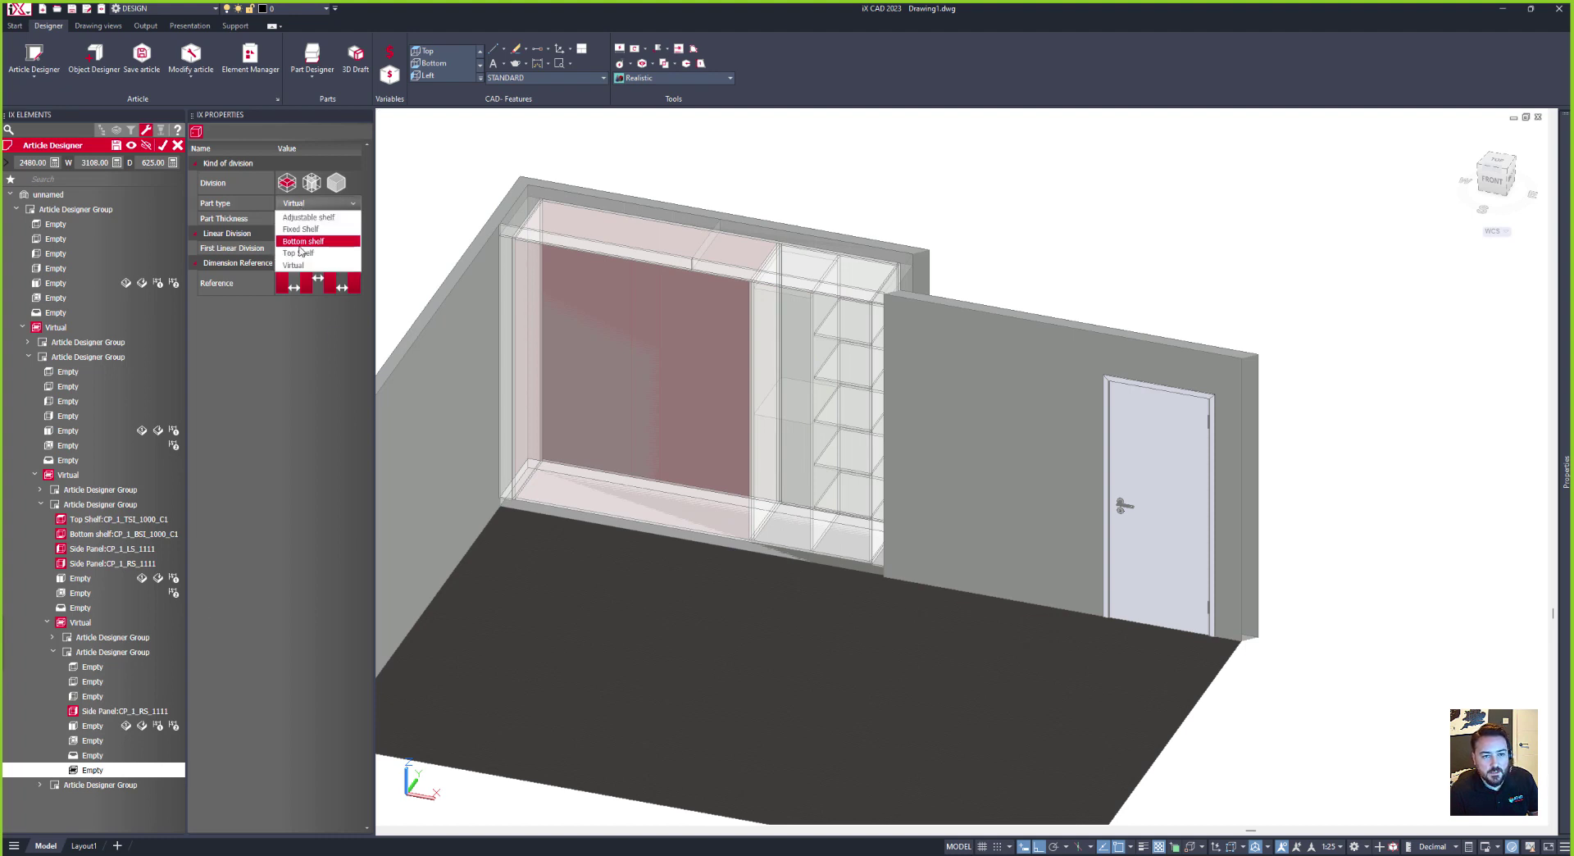
left_click(303, 241)
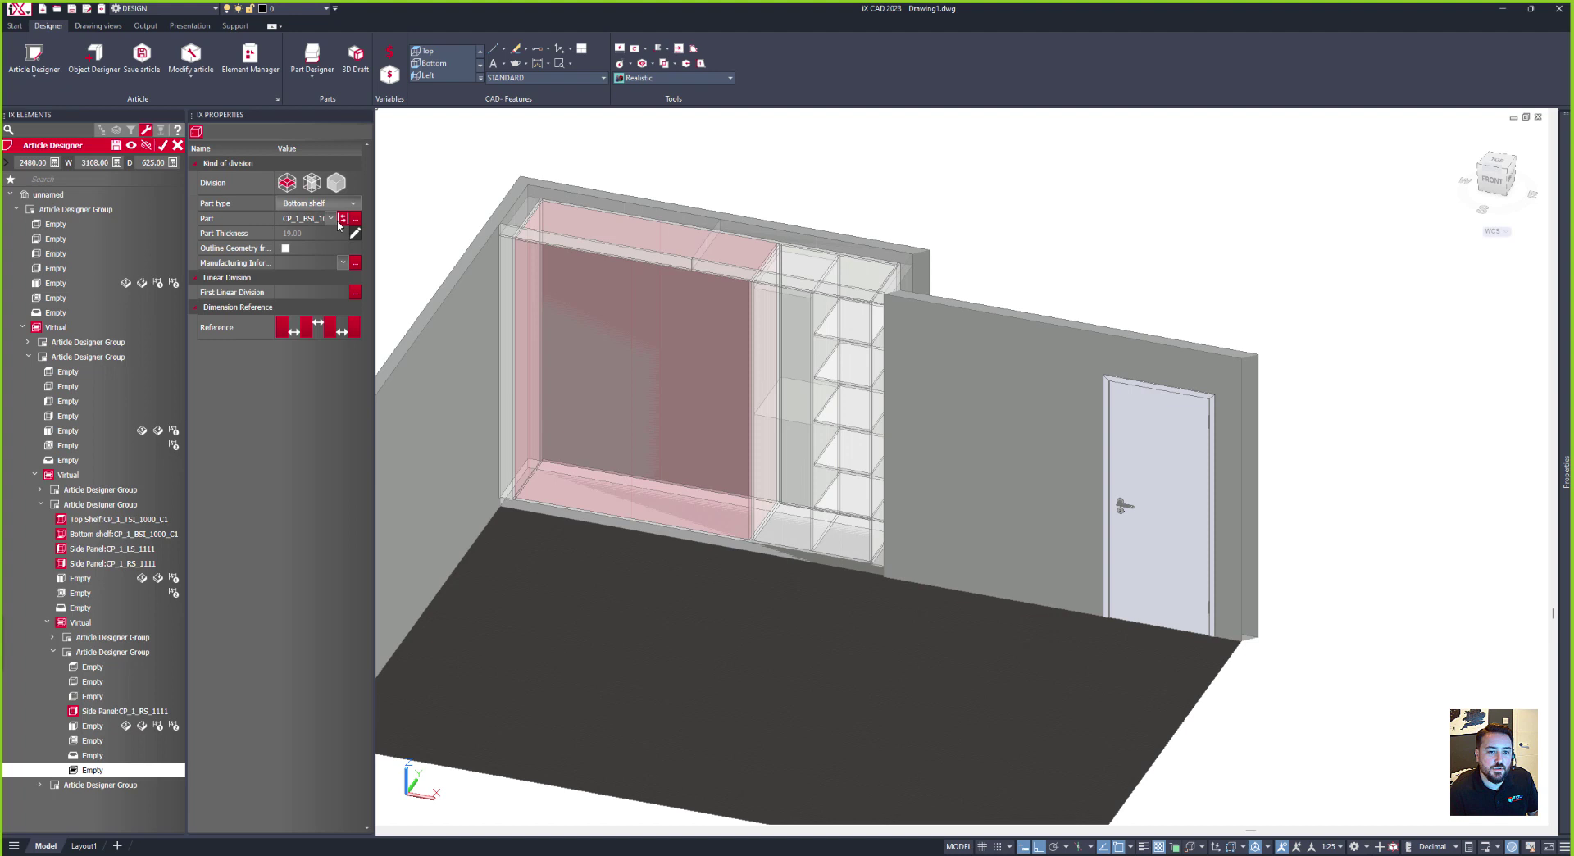
left_click(333, 218)
left_click(308, 251)
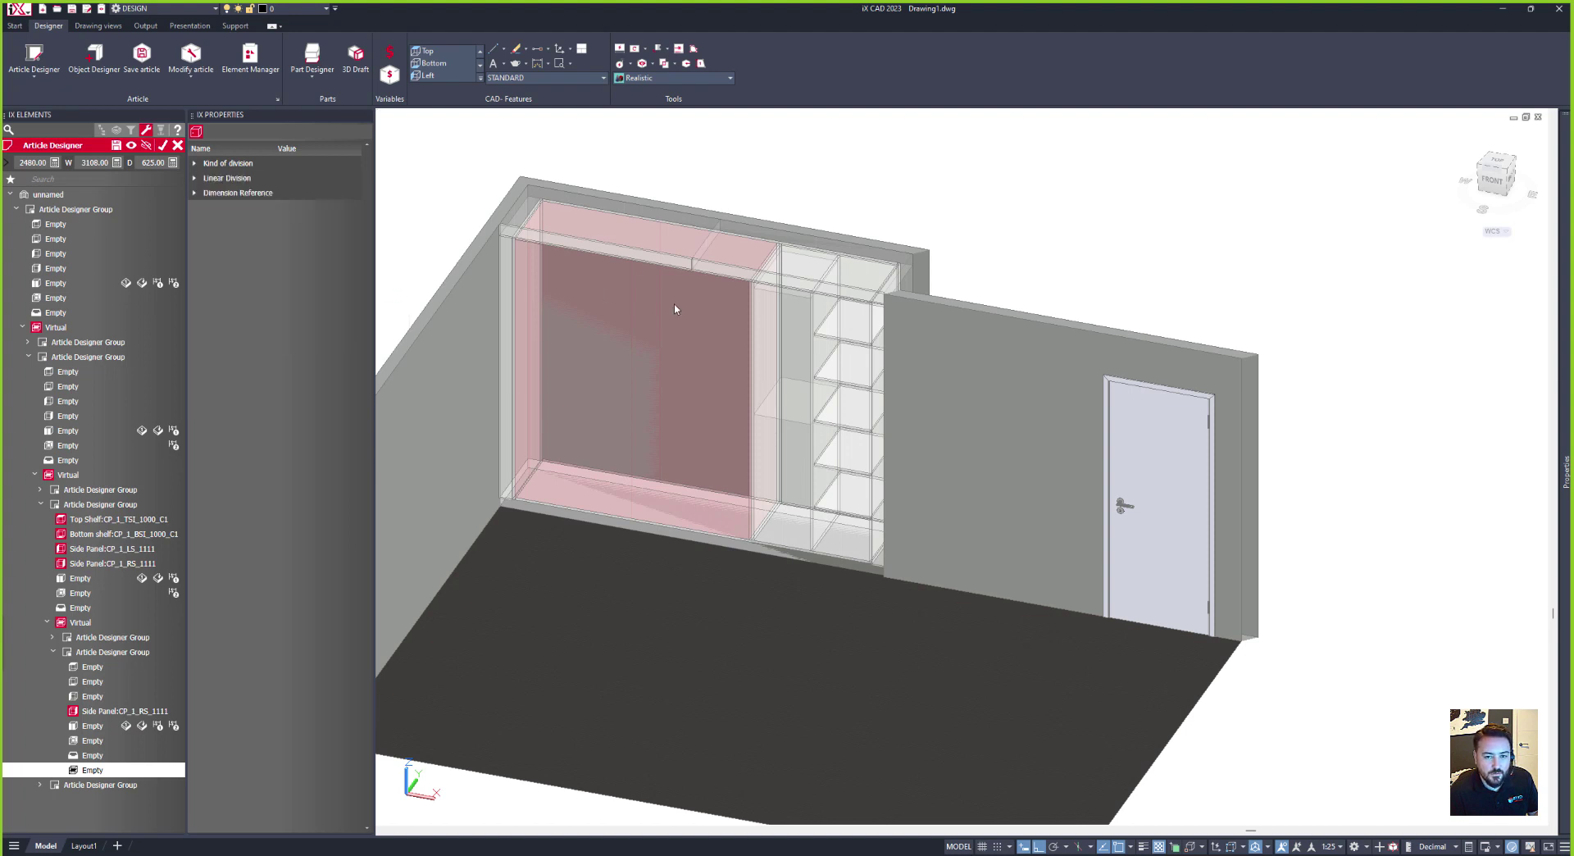
left_click(330, 293)
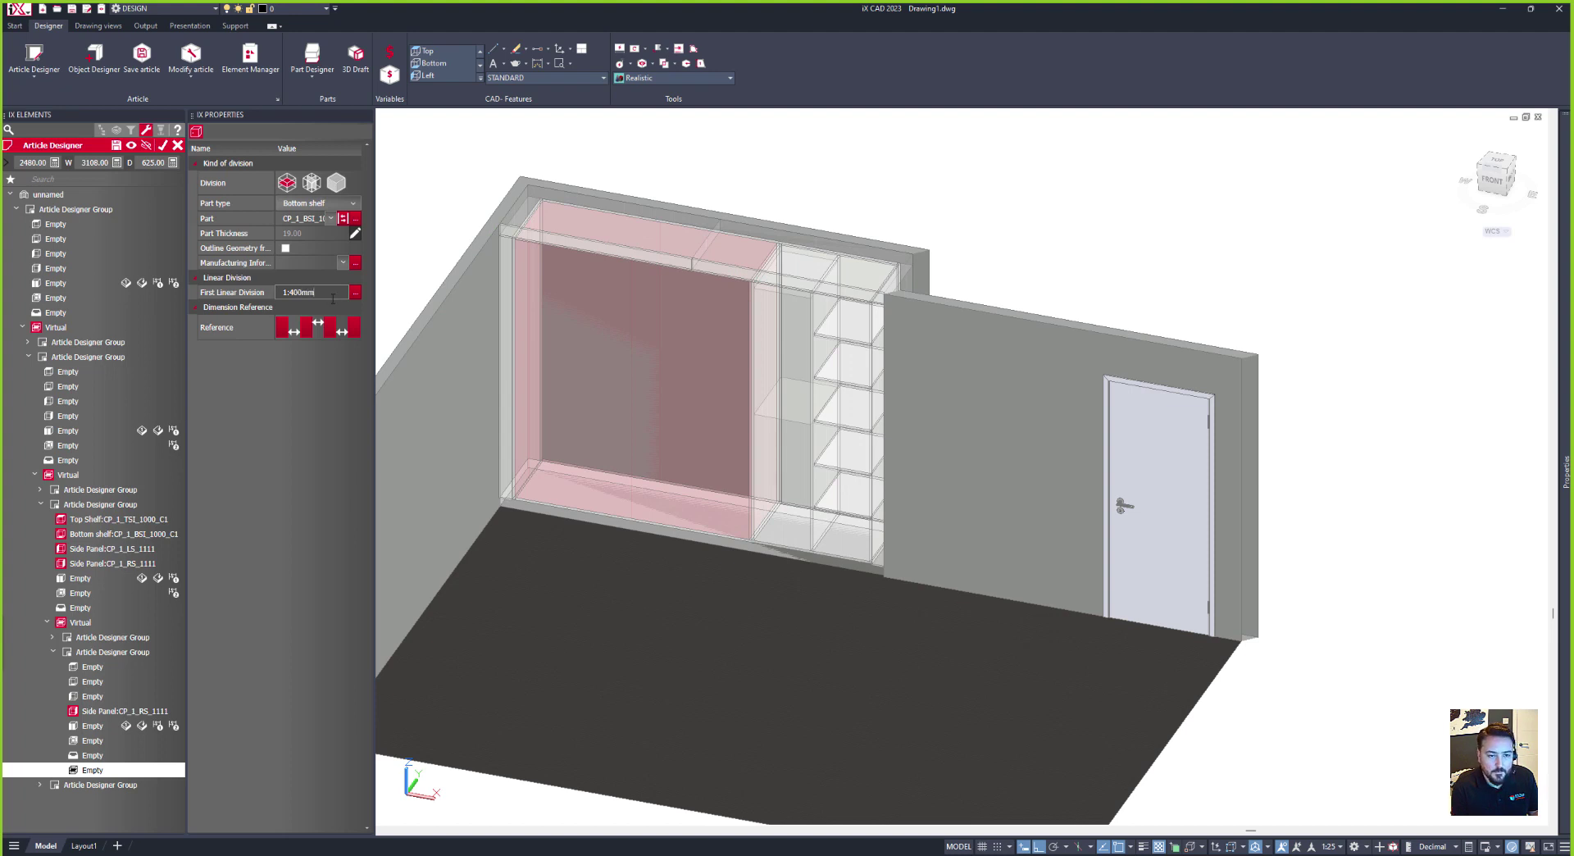
key("Return")
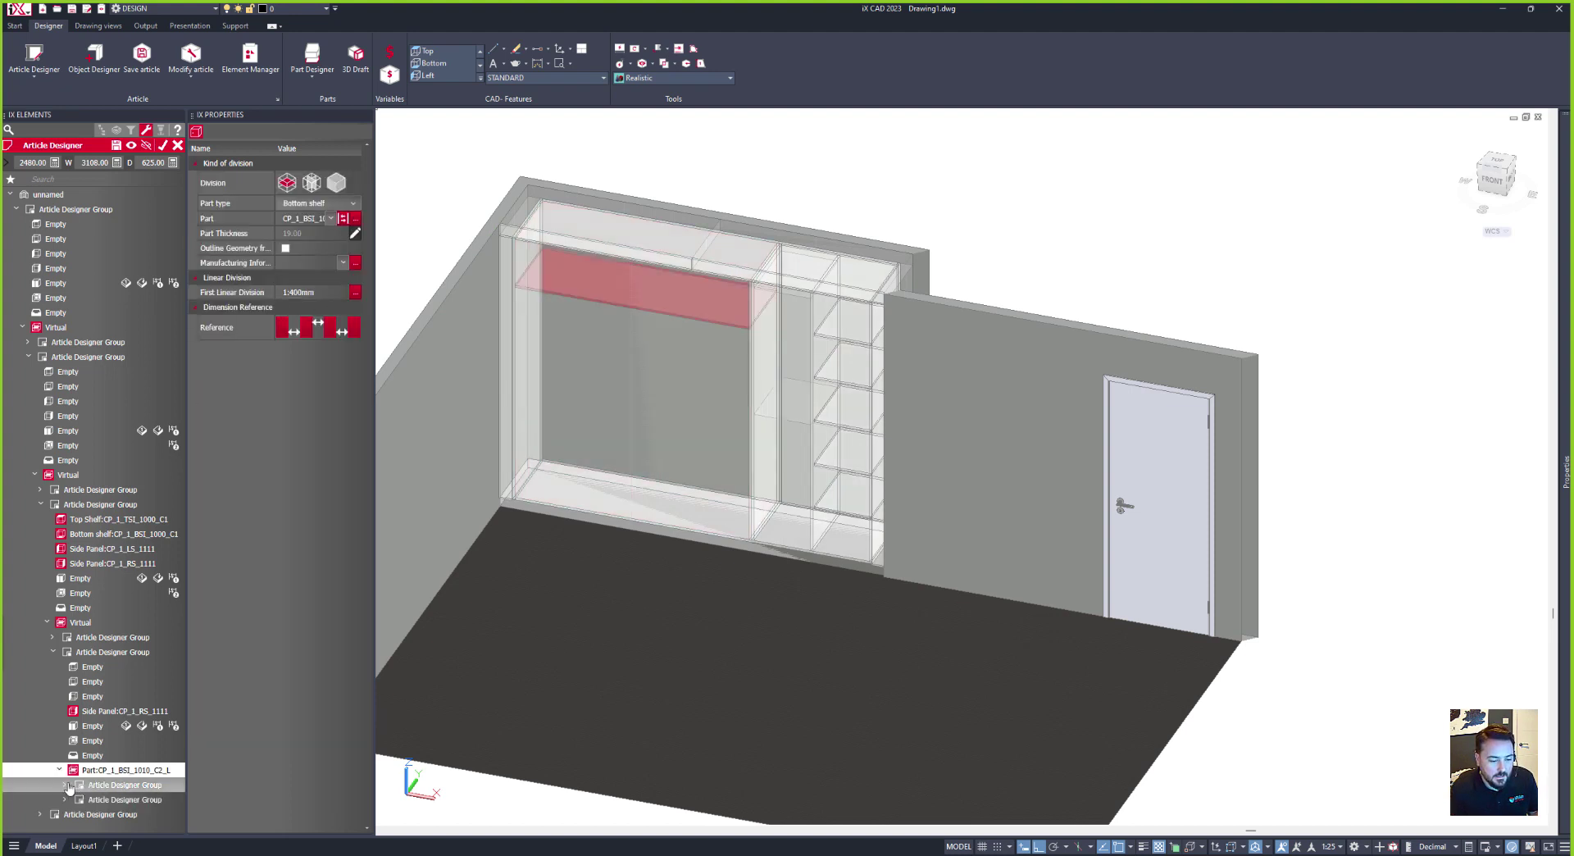
Step: Add a back panel with construction principle CP_2_BPI_0000_C2 to the compartment above the new shelf
double_click(115, 785)
scroll(90, 762, "down", 2)
left_click(87, 756)
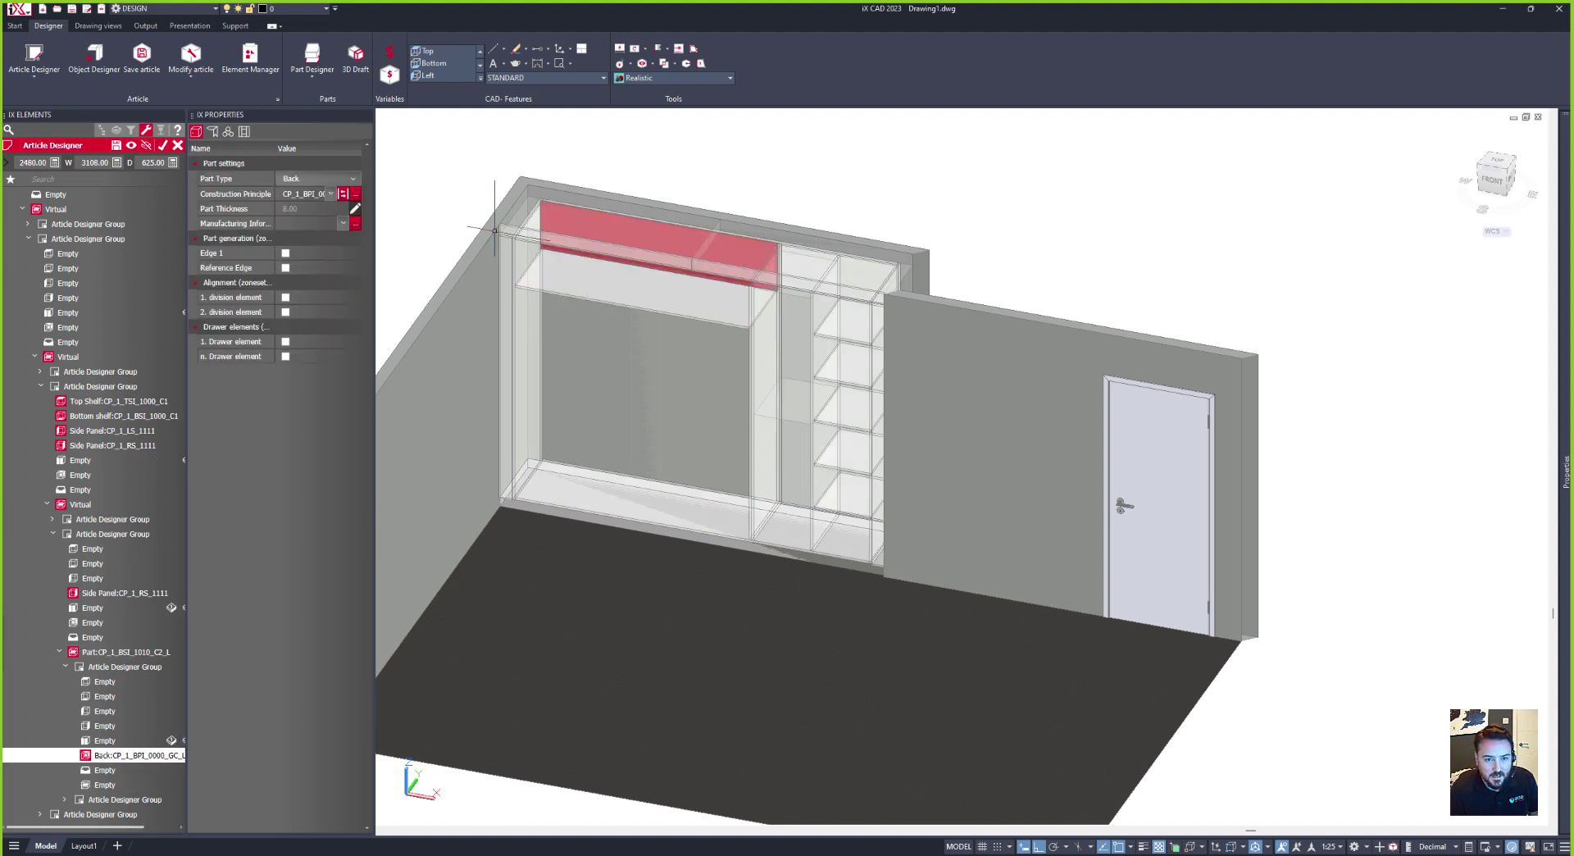
left_click(330, 193)
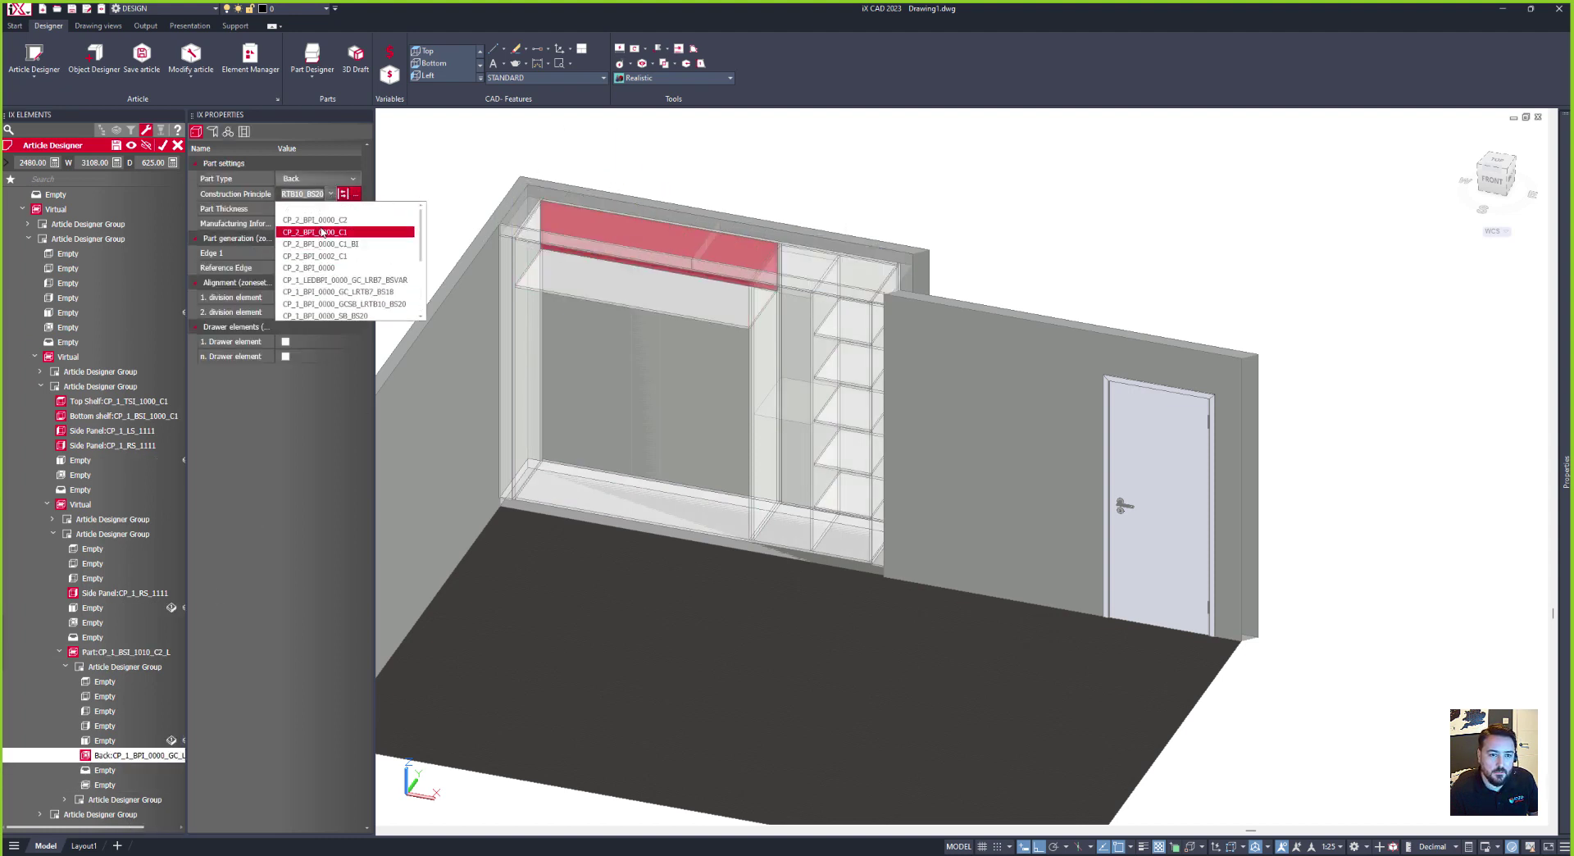
left_click(328, 220)
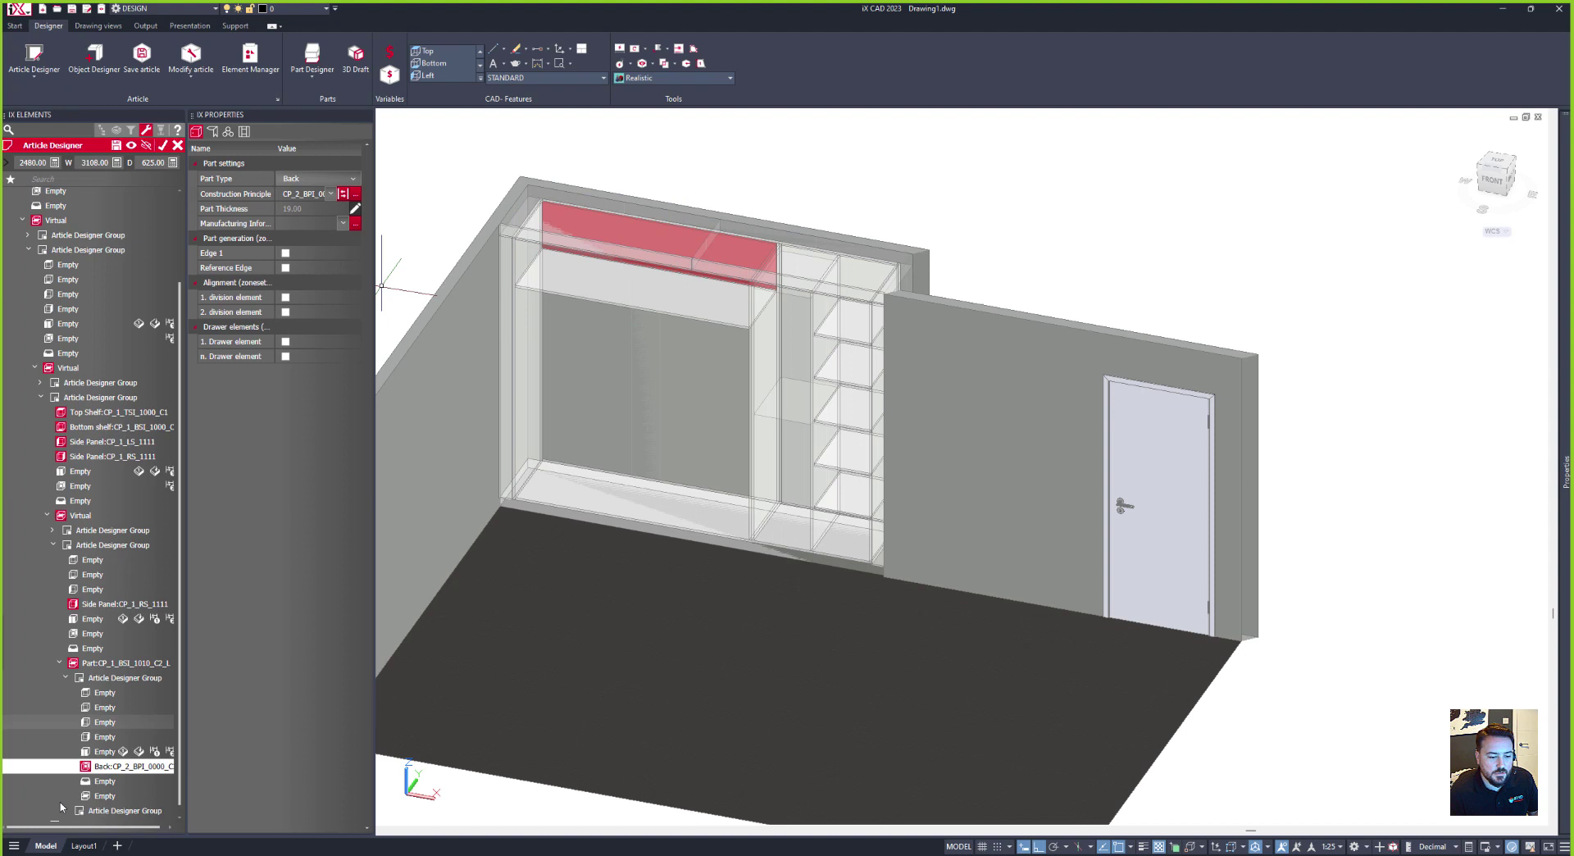
Step: Divide the compartment above the shelf vertically with a virtual perpendicular 1:1:1 linear division
left_click(103, 795)
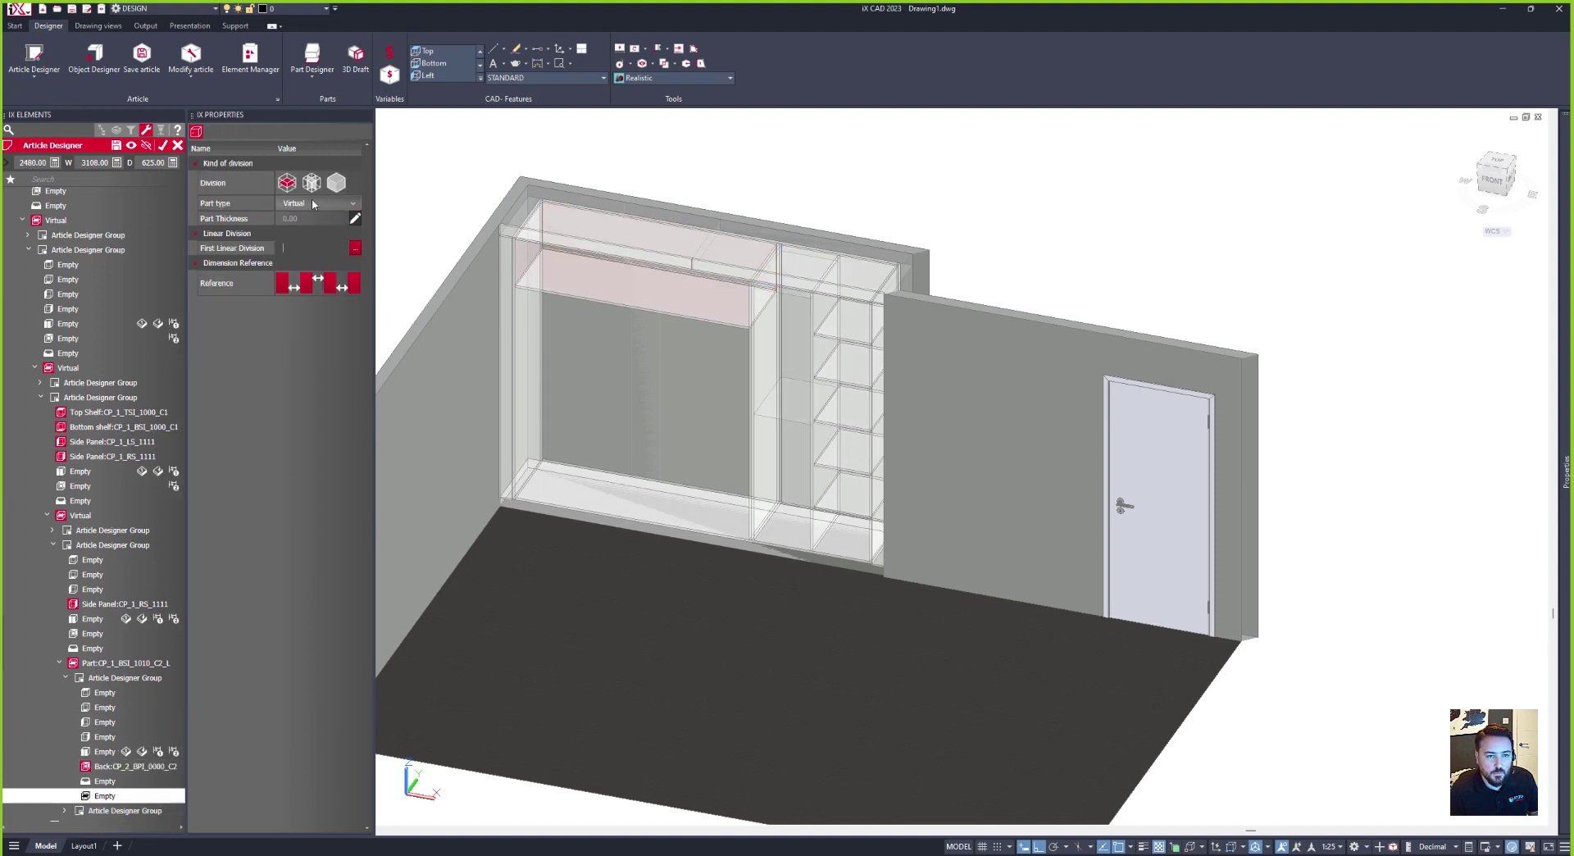
left_click(311, 182)
left_click(306, 263)
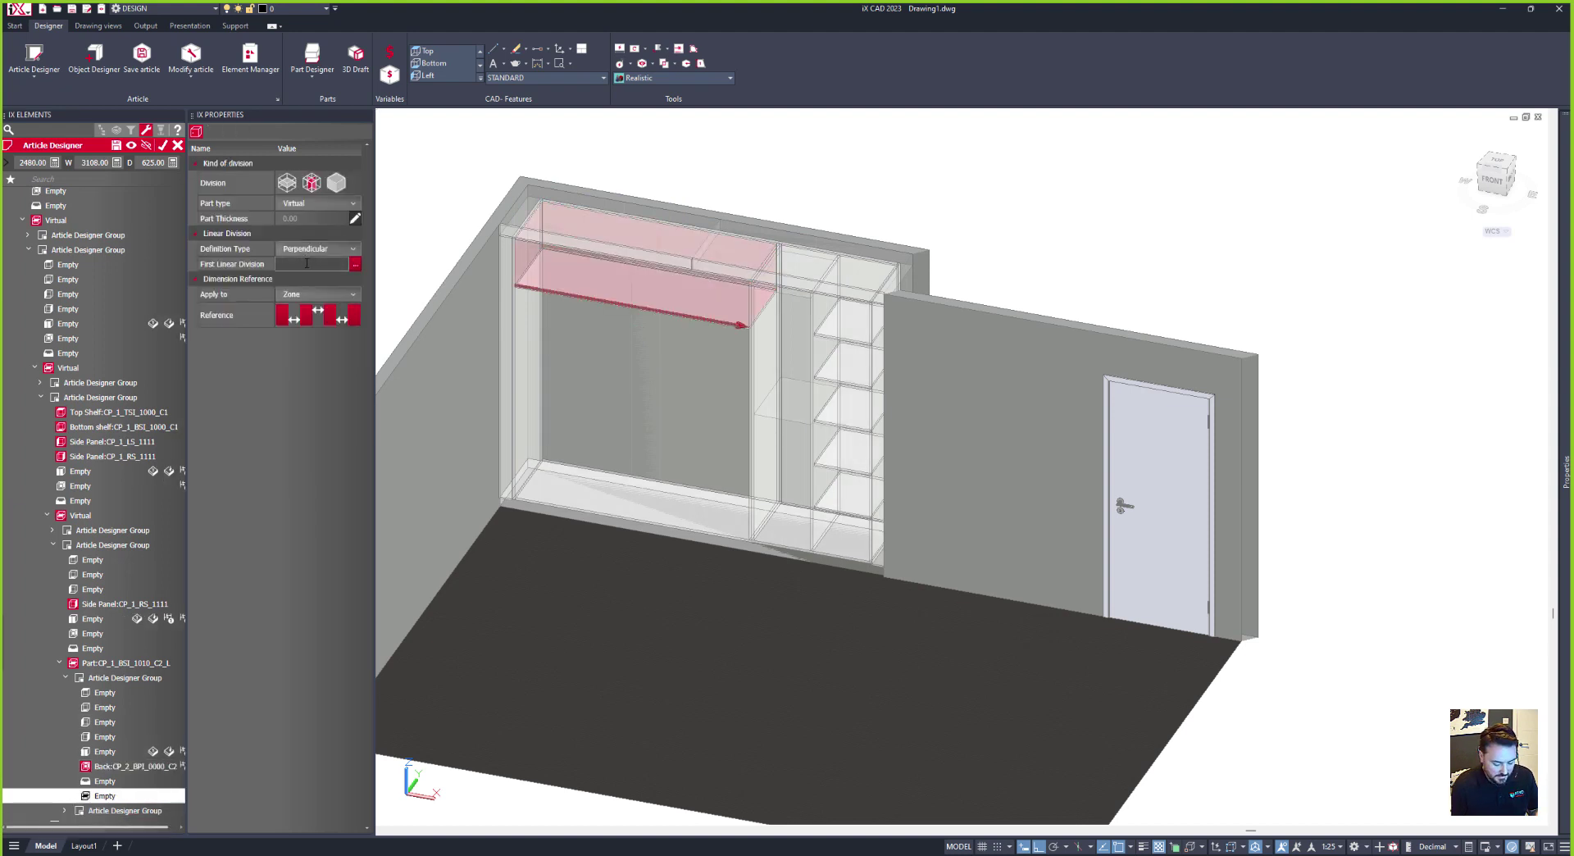
type("1:1:1")
key("Return")
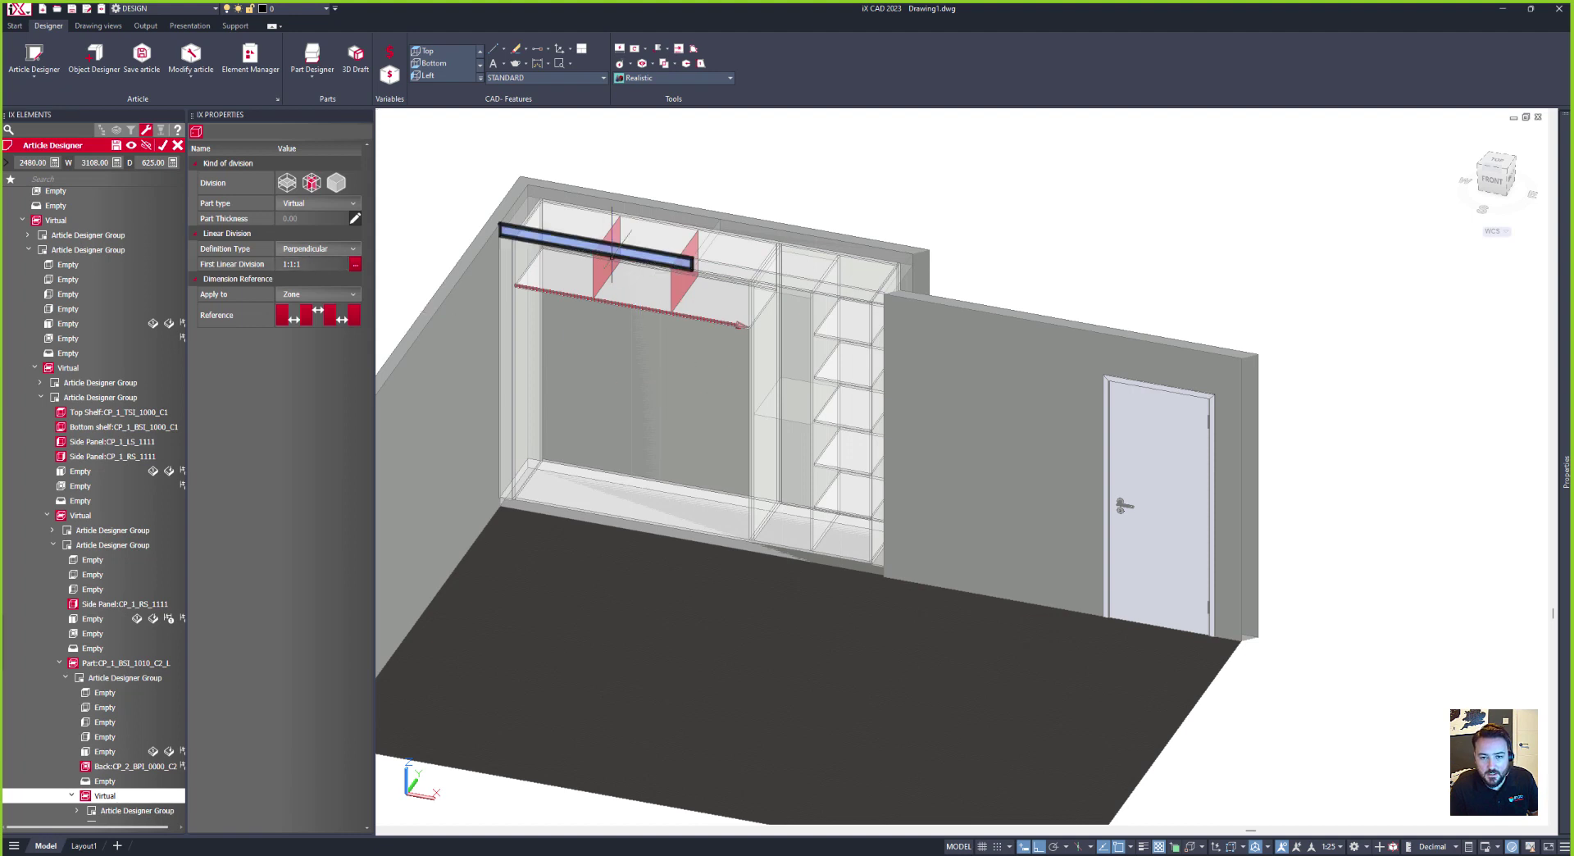
Step: Turn the virtual vertical divisions in the upper left compartment into partitions using part CP_1_PA_1000_C1_L
left_click(321, 206)
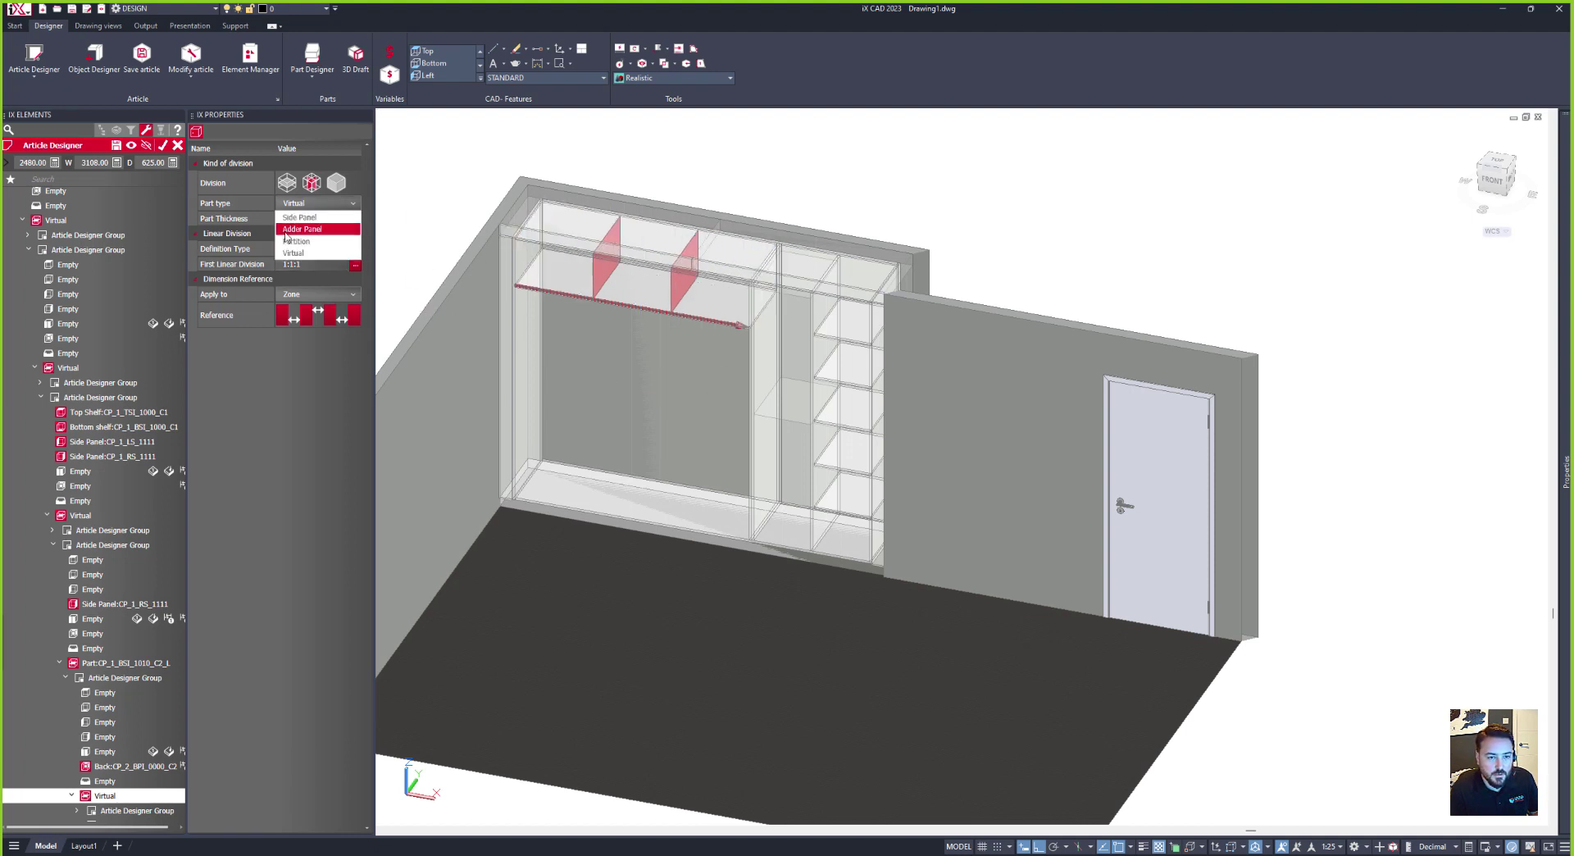
left_click(312, 233)
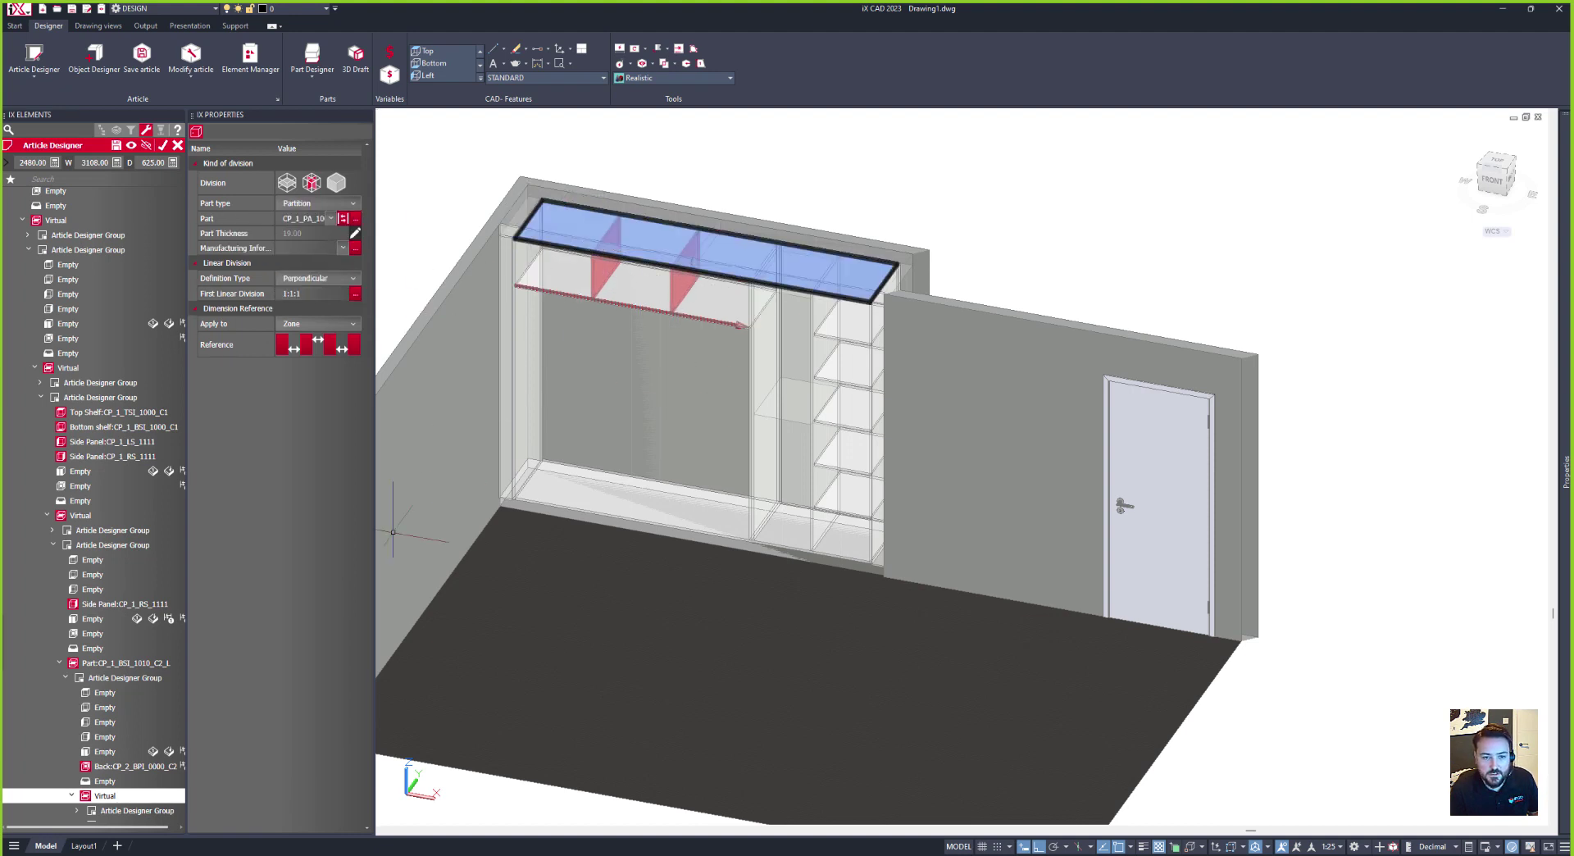
left_click(331, 218)
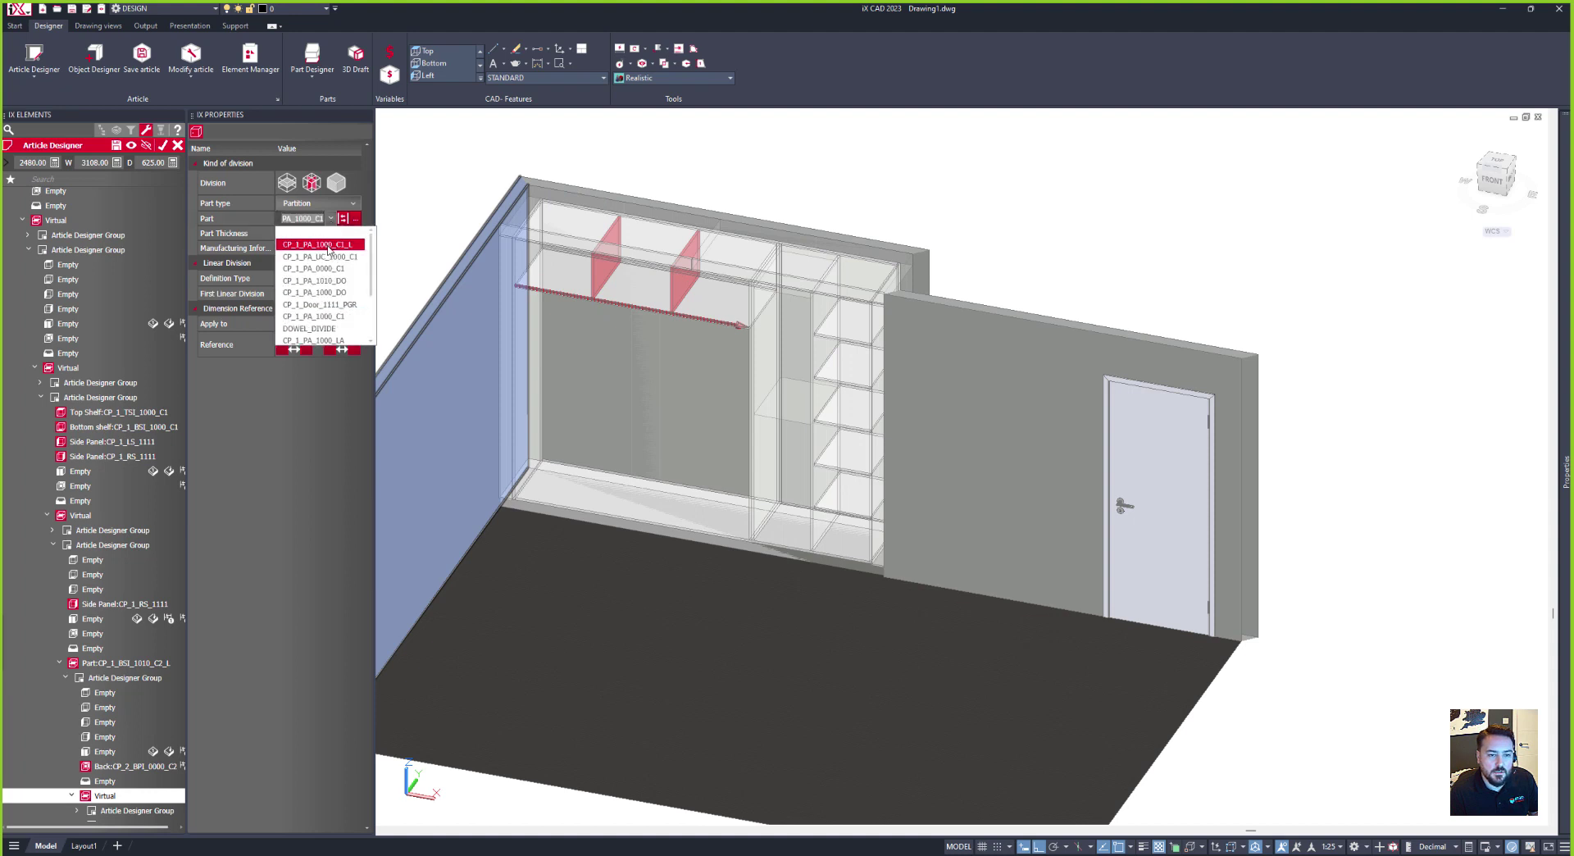
left_click(307, 246)
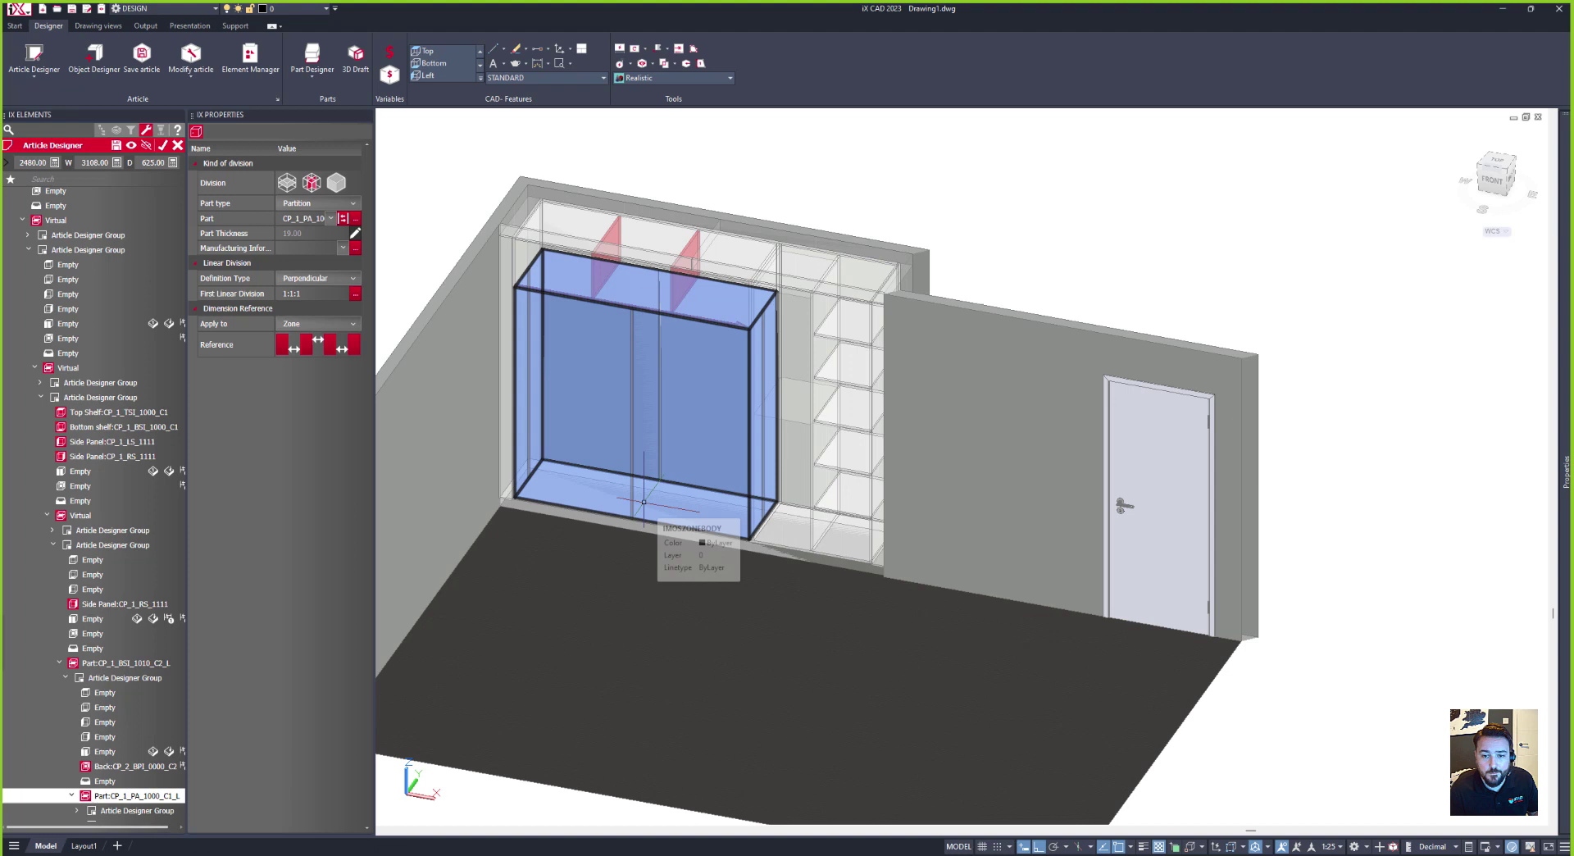
Step: Divide the large compartment below the partitions horizontally with a virtual 700mm:1 linear division
left_click(632, 374)
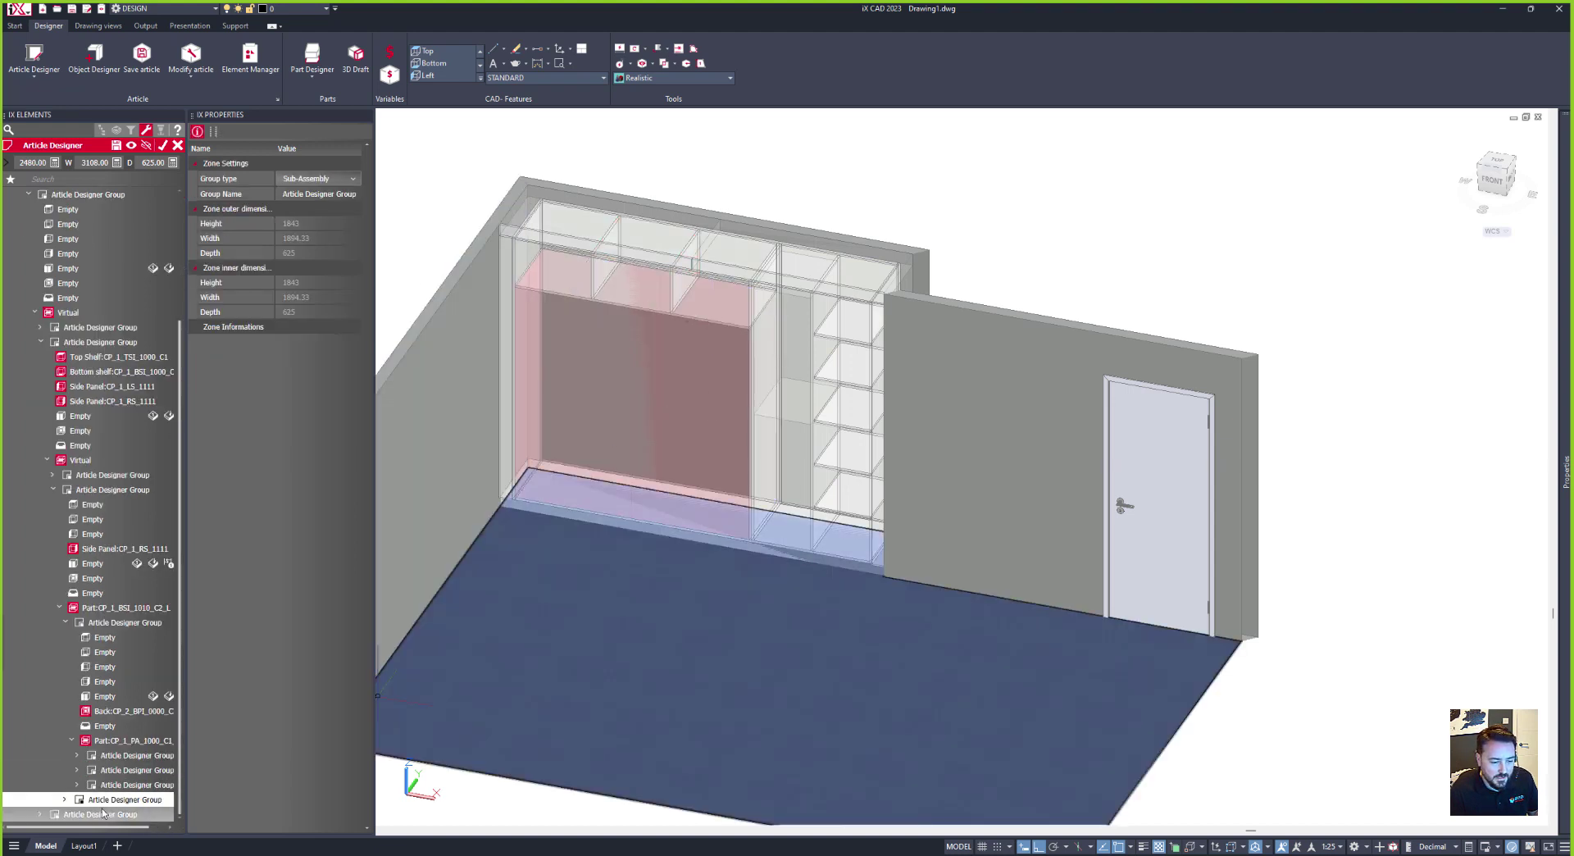
left_click(64, 800)
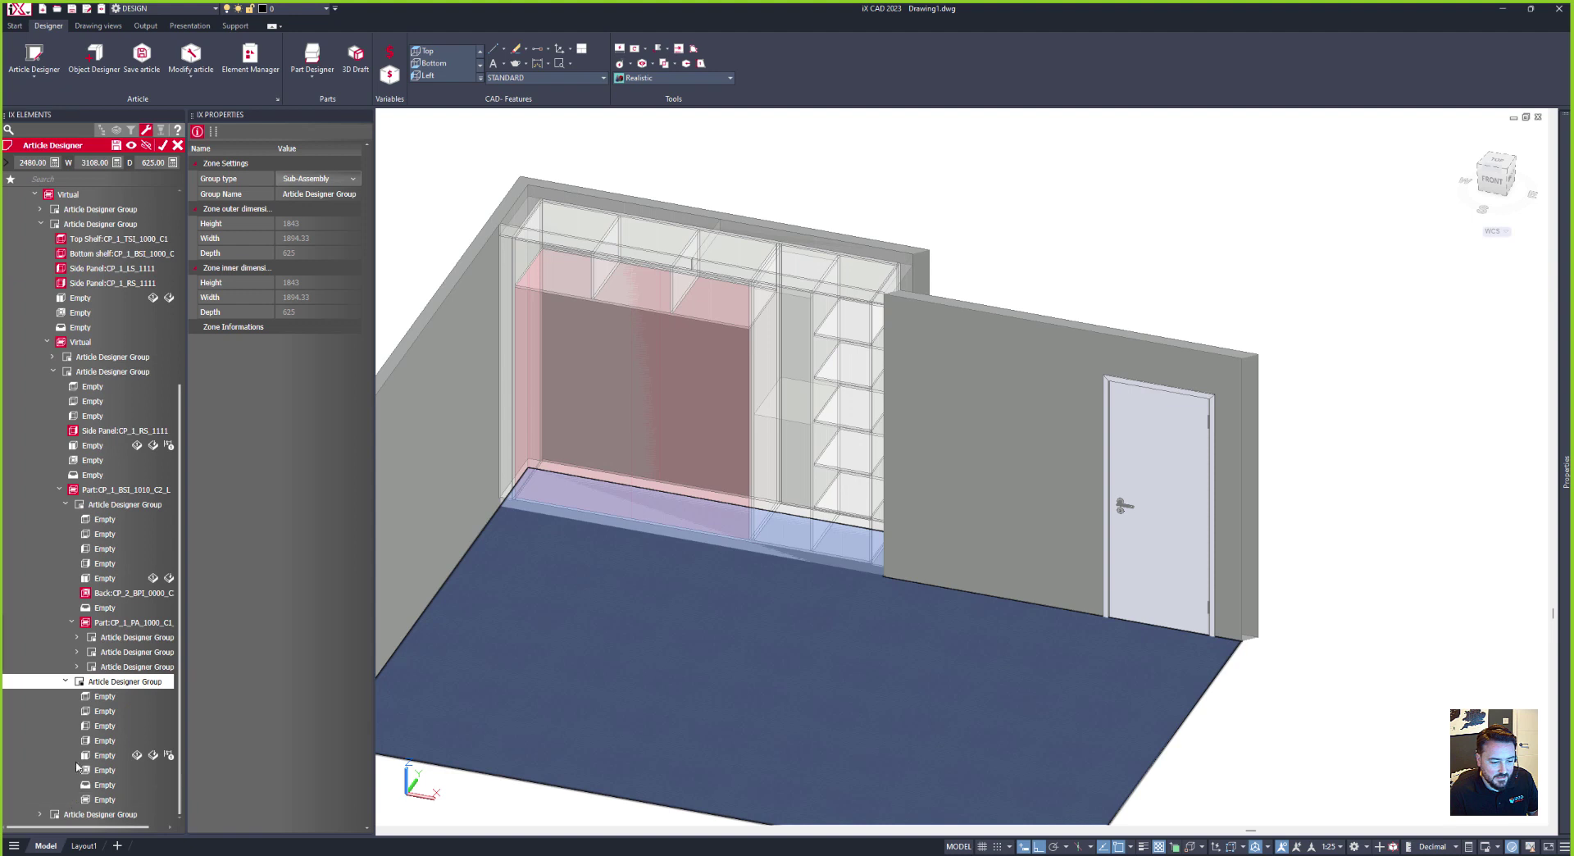
left_click(71, 623)
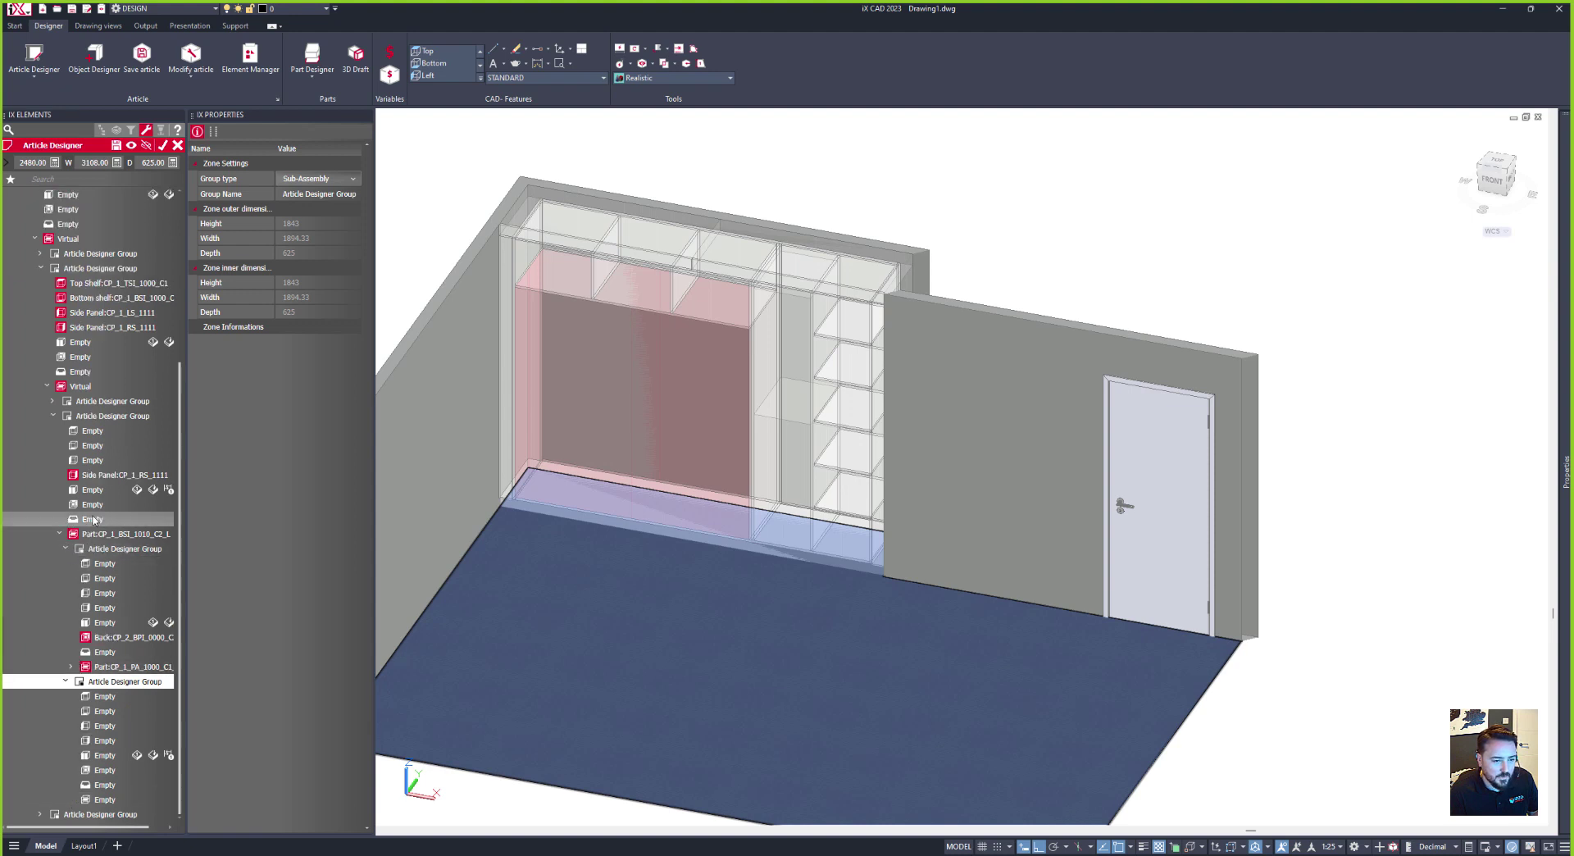
left_click(105, 800)
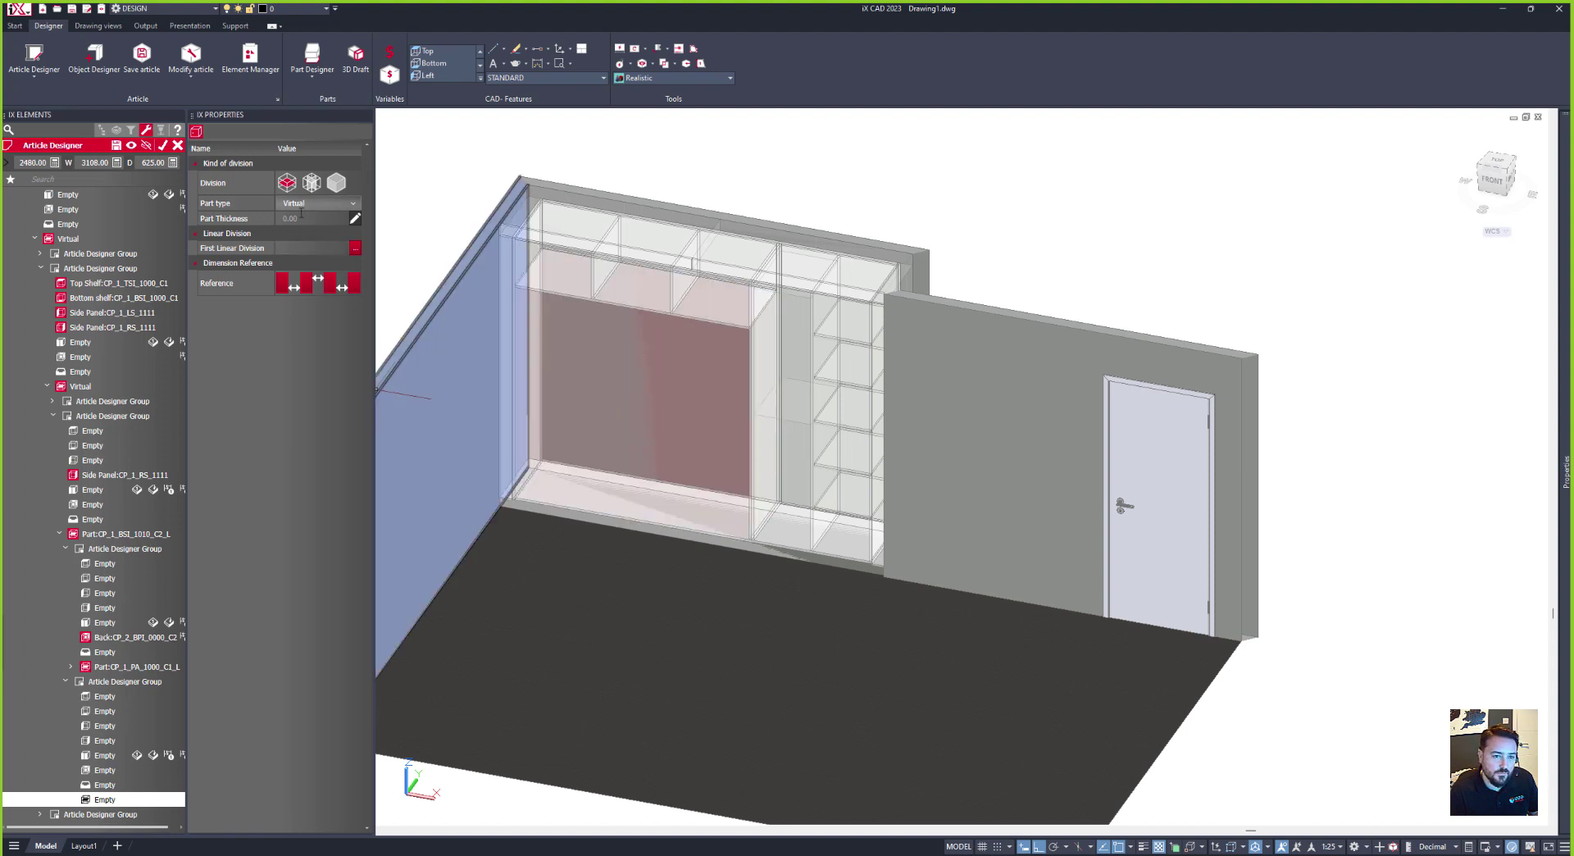
left_click(291, 247)
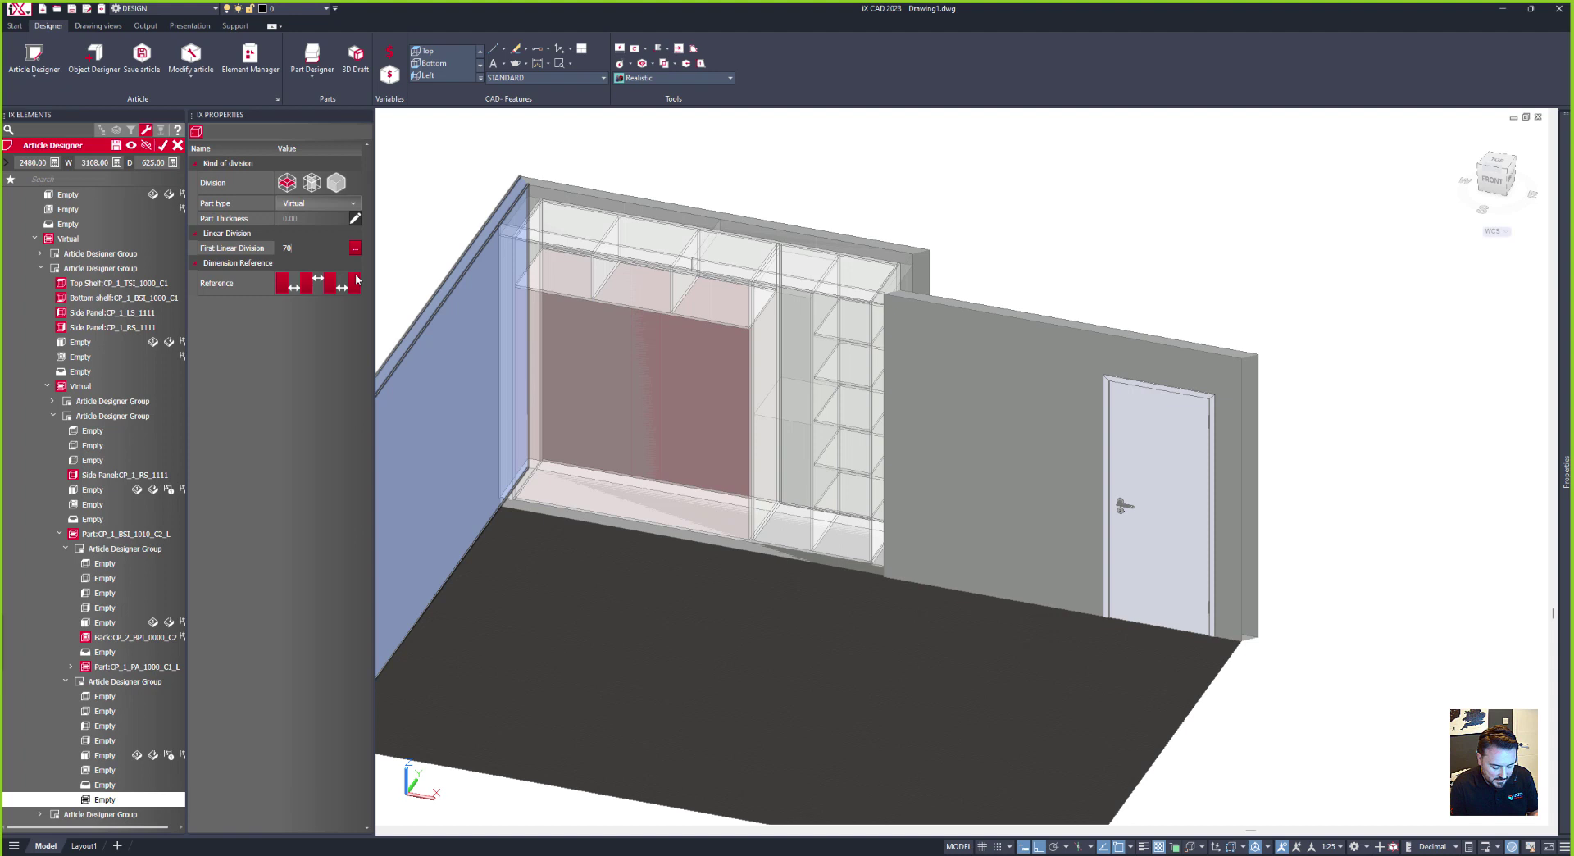
left_click(355, 282)
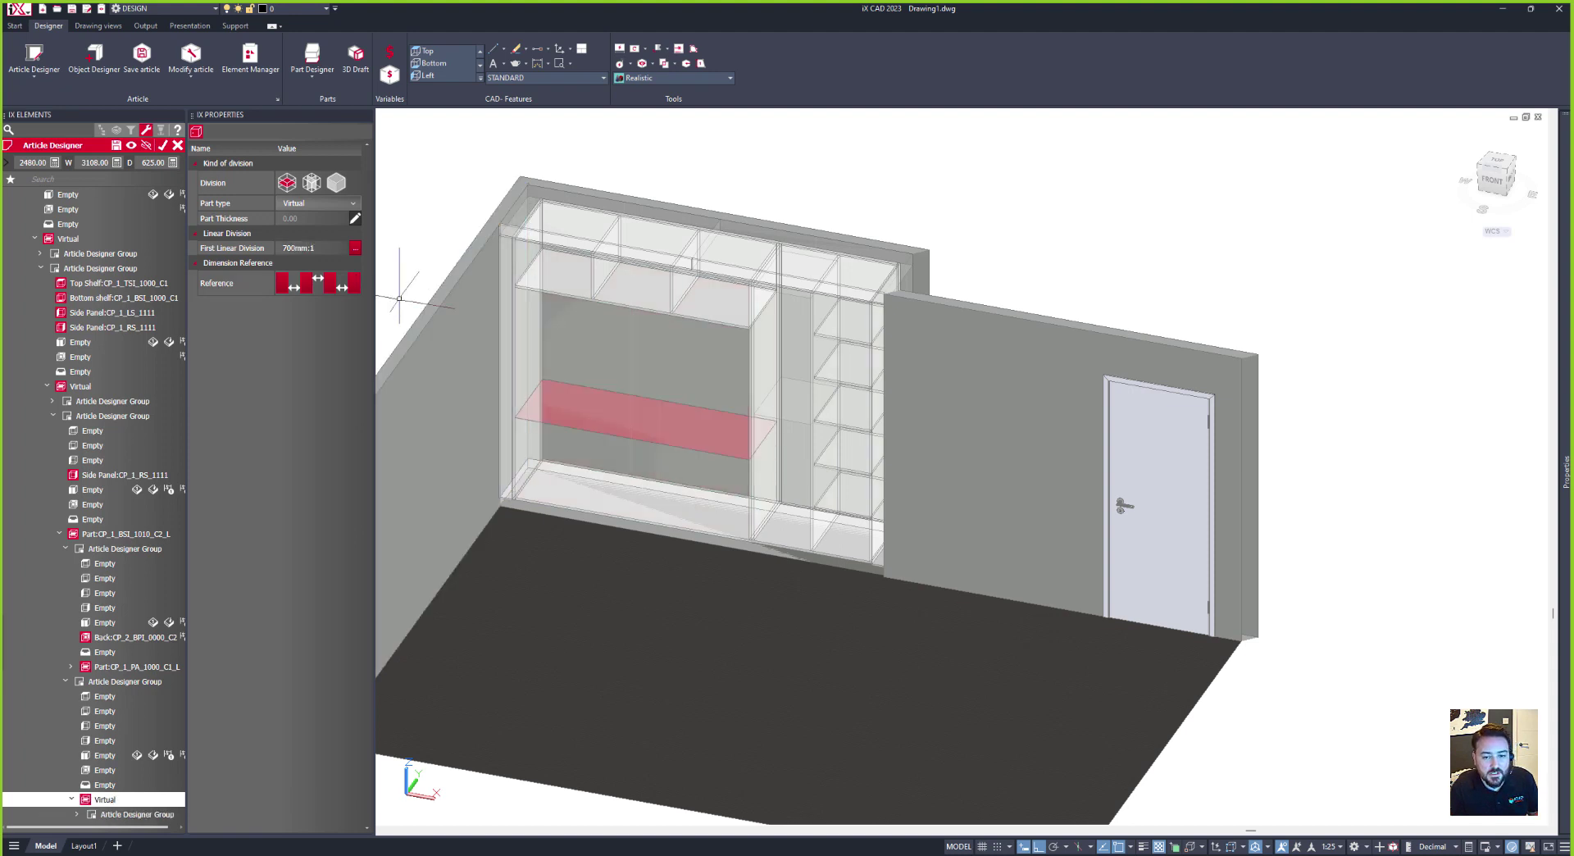
Step: Fill the lower zone of the new division with the three-drawer article IF_3EDR_Bot_Dual as an article zone
scroll(99, 800, "down", 1)
left_click(105, 801)
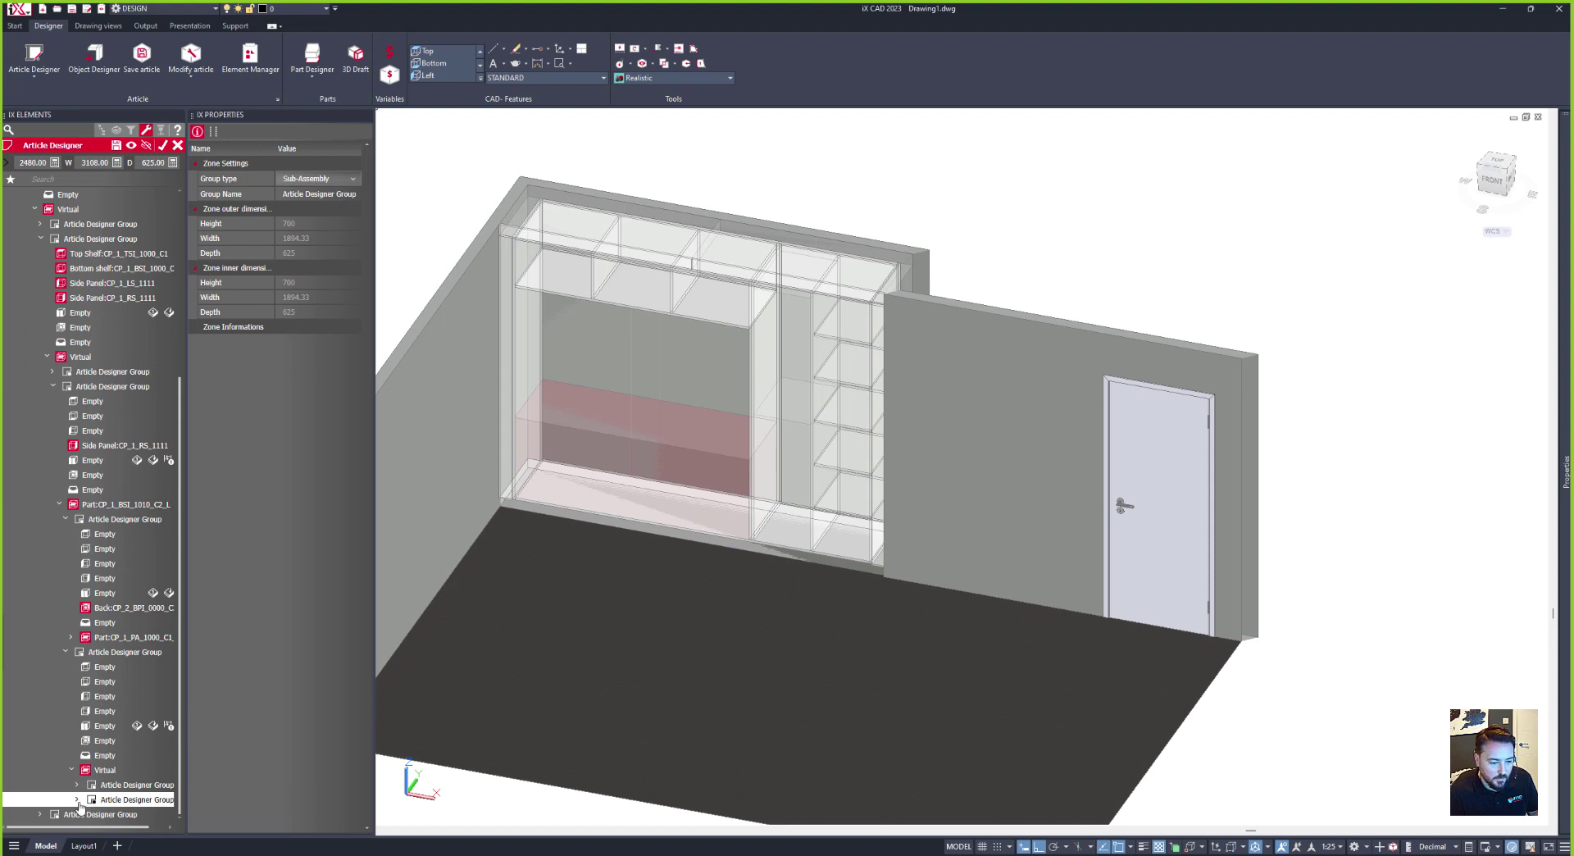
left_click(77, 800)
left_click(124, 800)
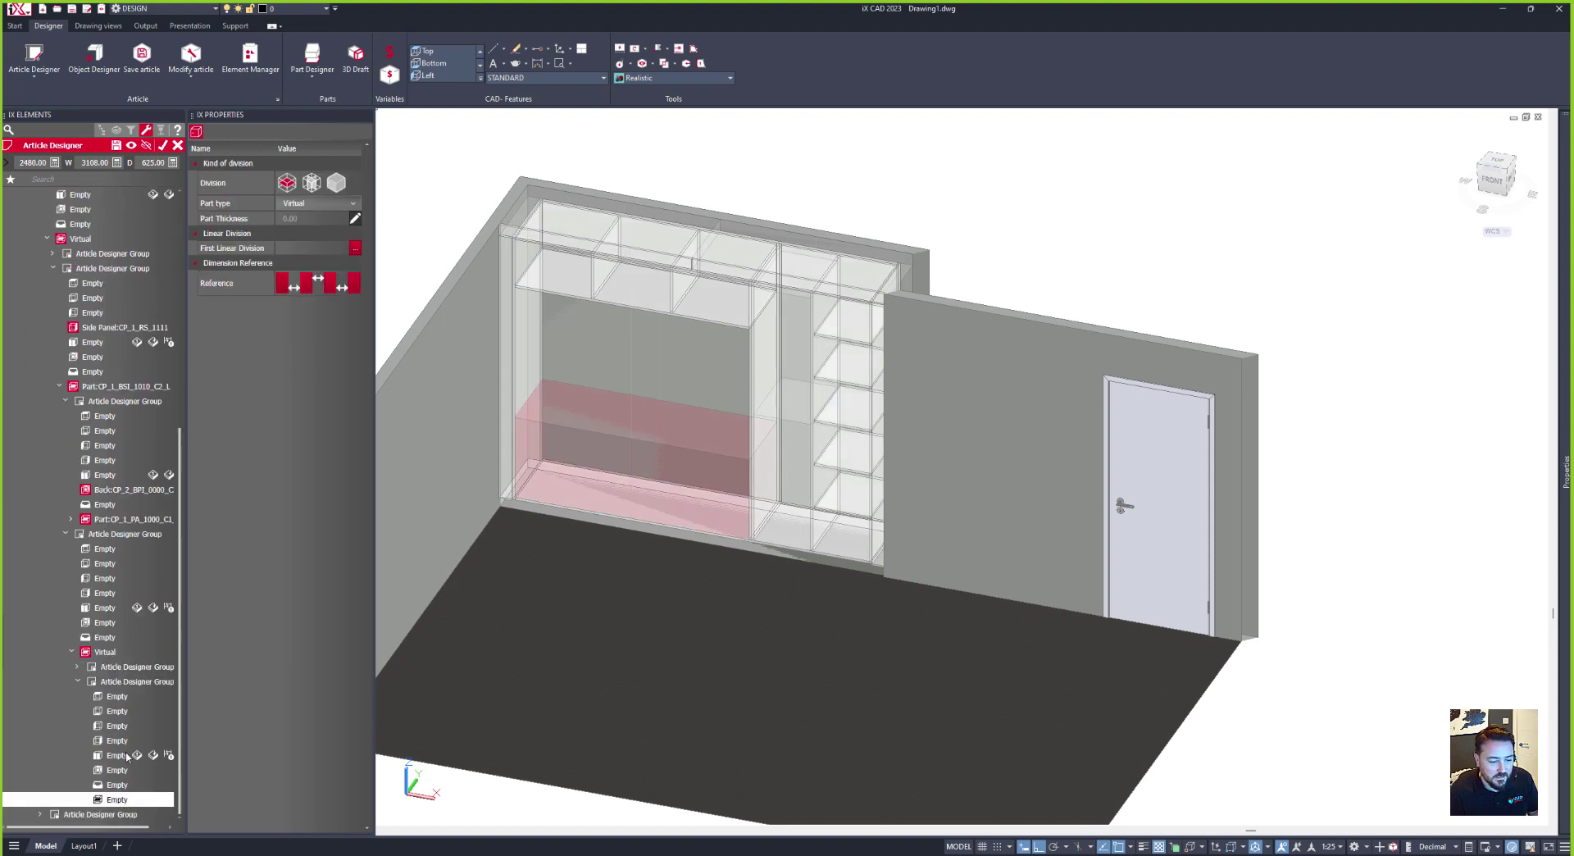
left_click(336, 183)
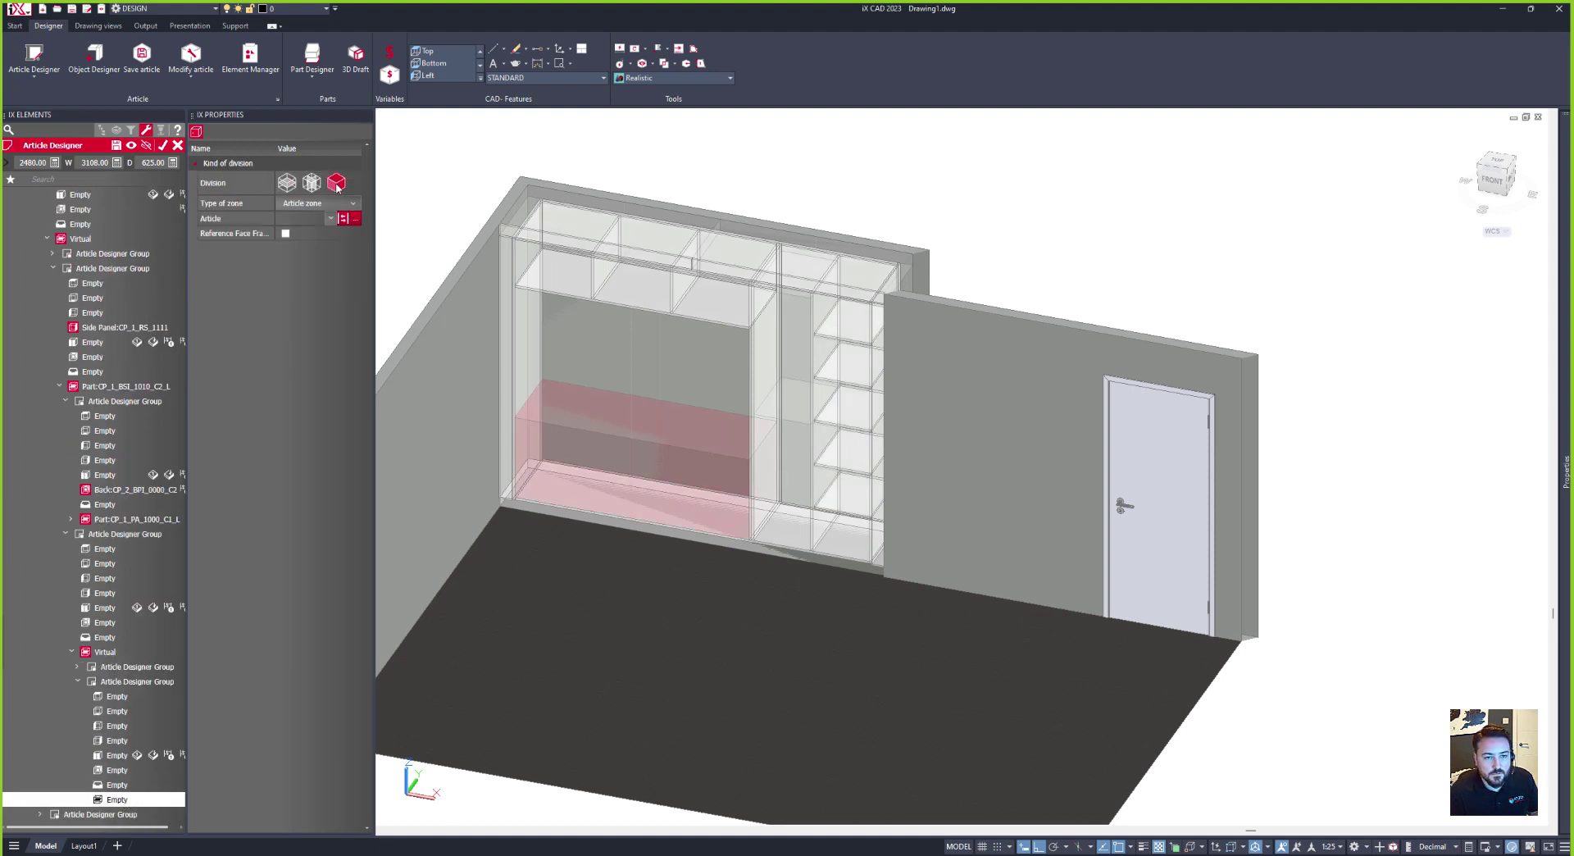
left_click(313, 203)
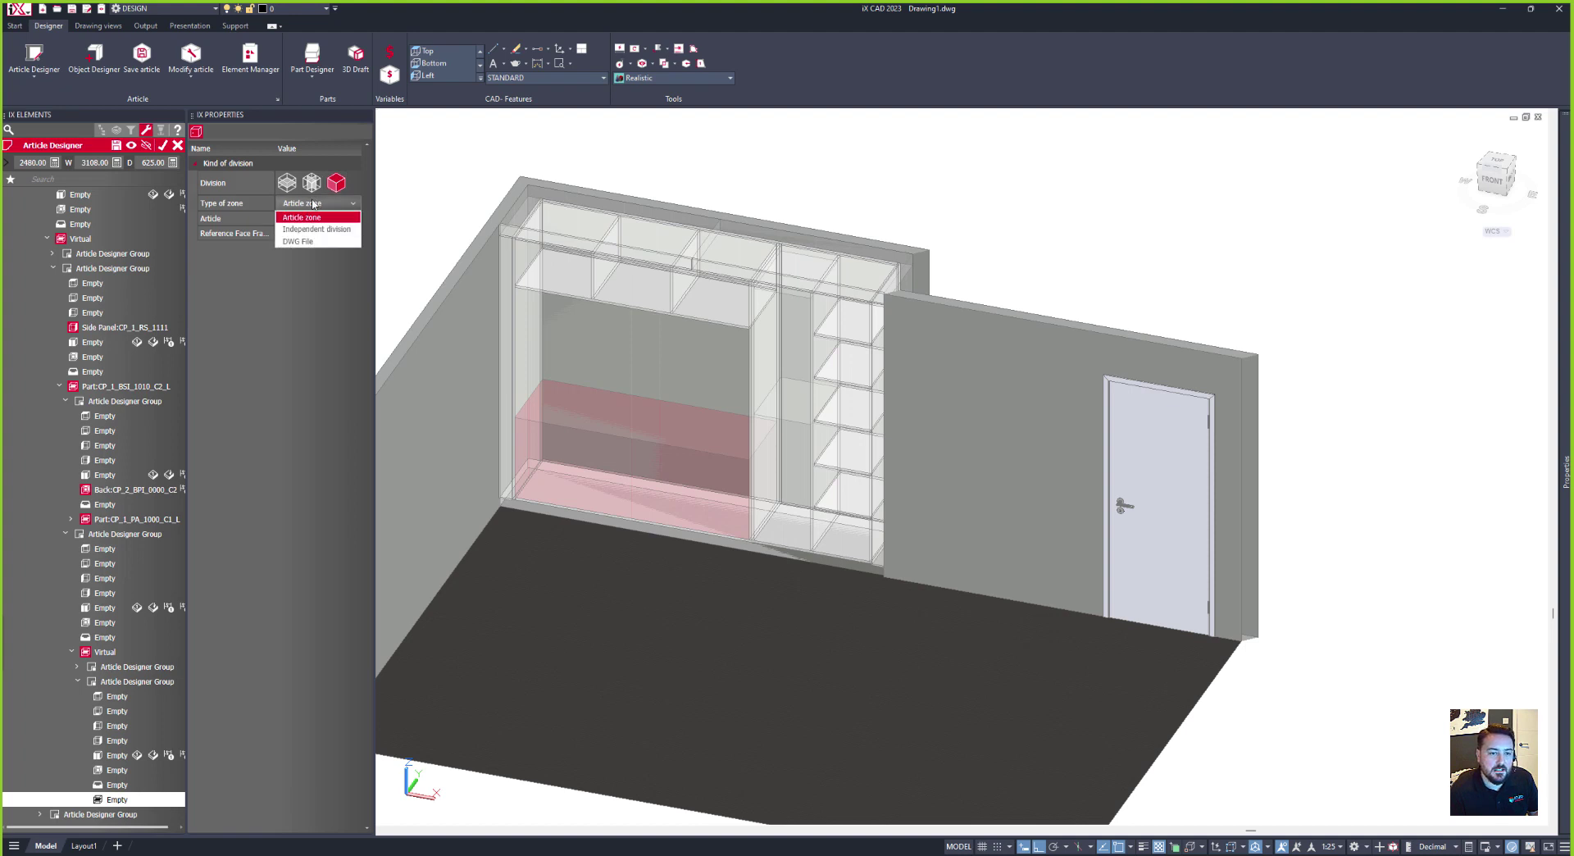
left_click(298, 217)
left_click(331, 218)
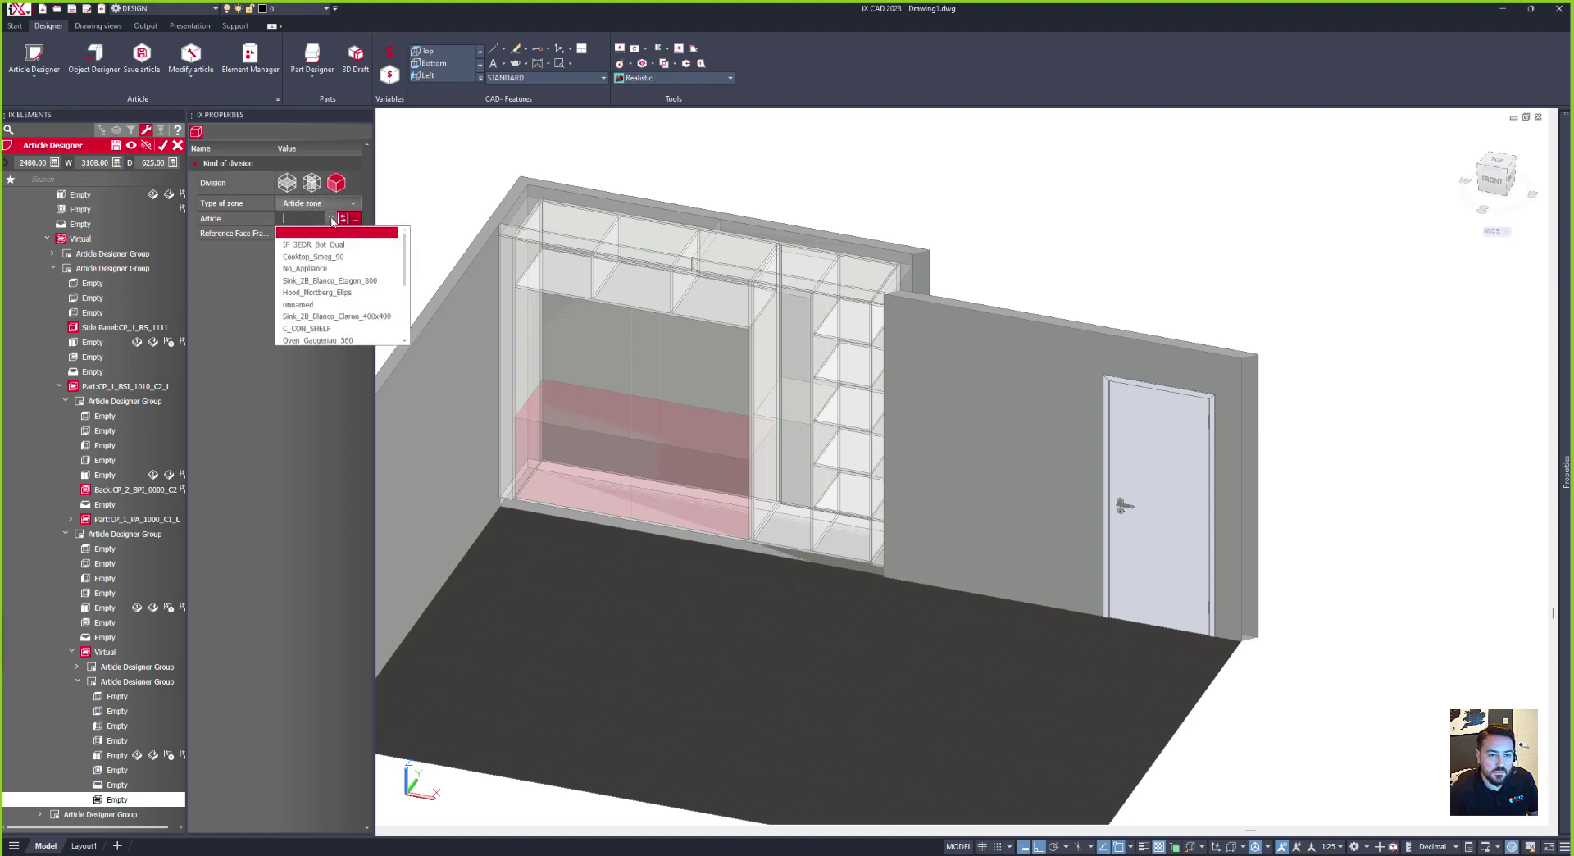
left_click(327, 244)
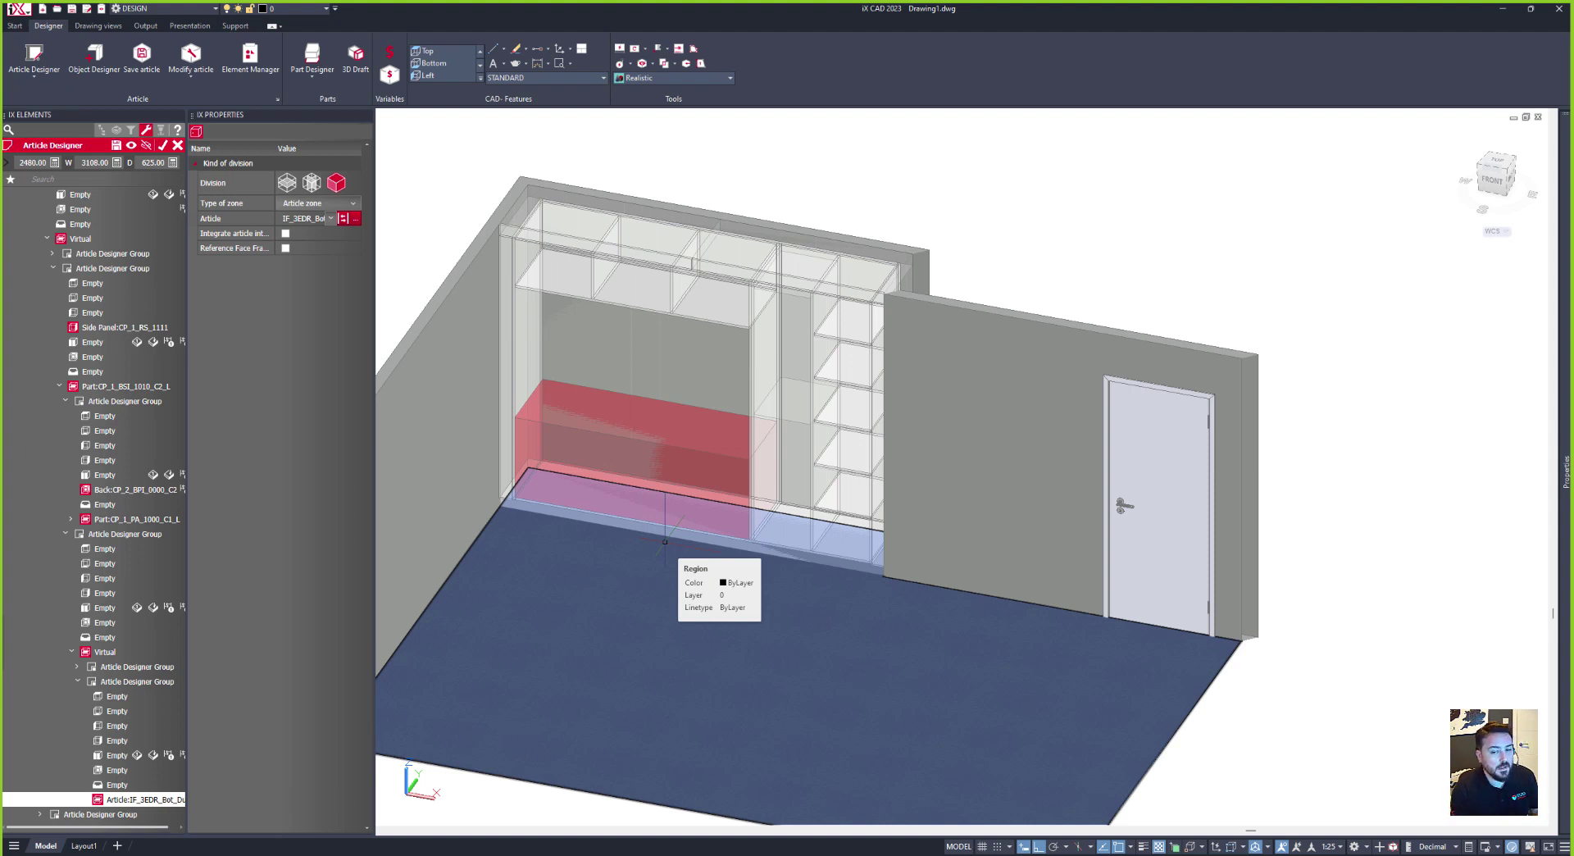
Step: Add a back panel with construction principle CP_2_BPI_0000_C2 to the open zone above the drawer article
scroll(78, 664, "down", 3)
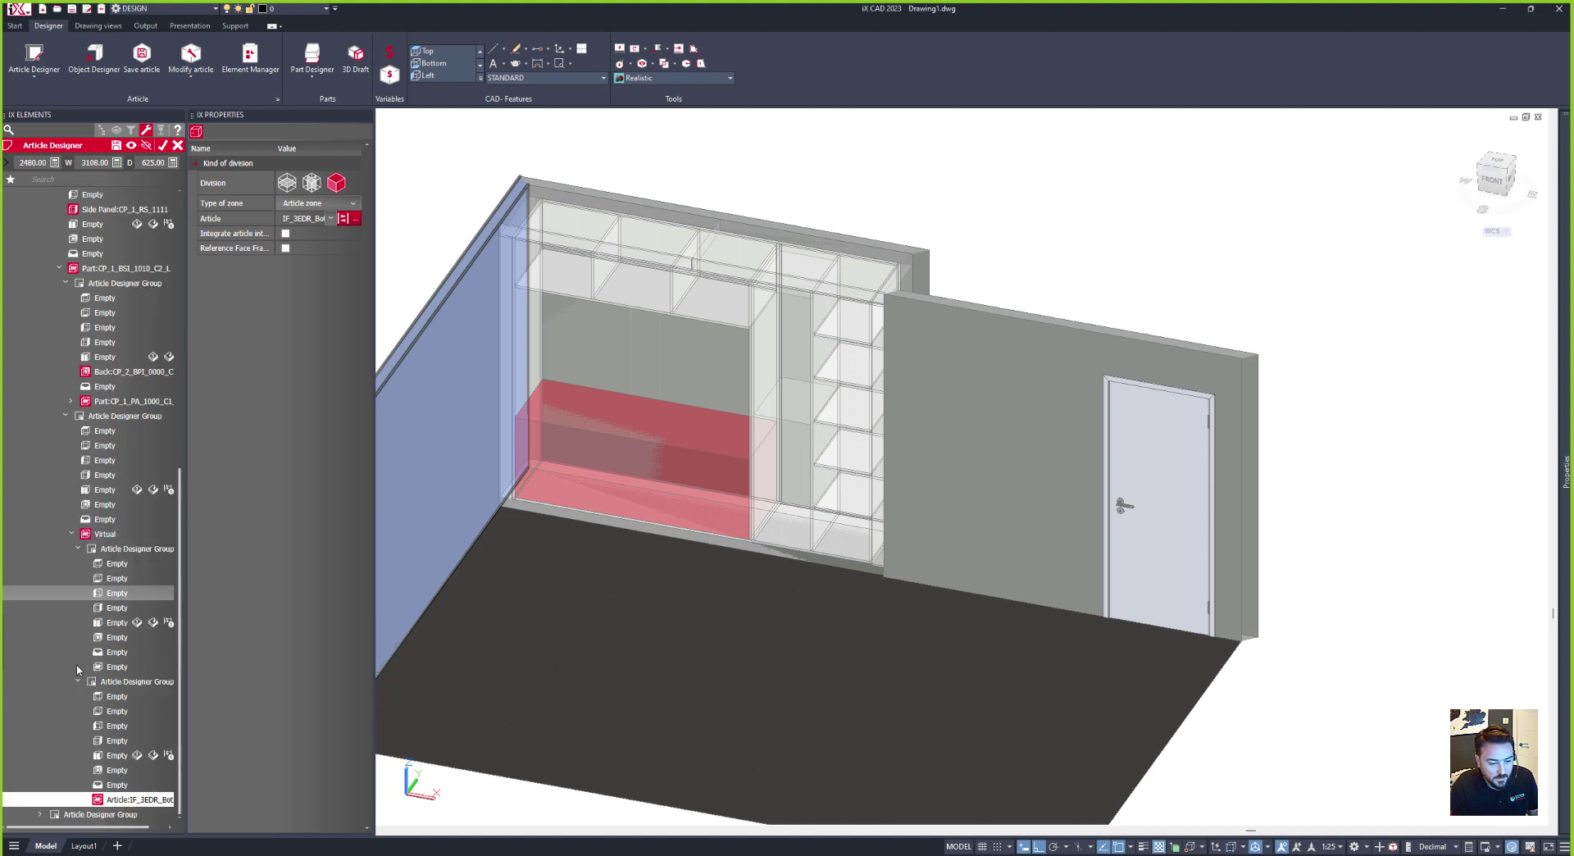
left_click(102, 639)
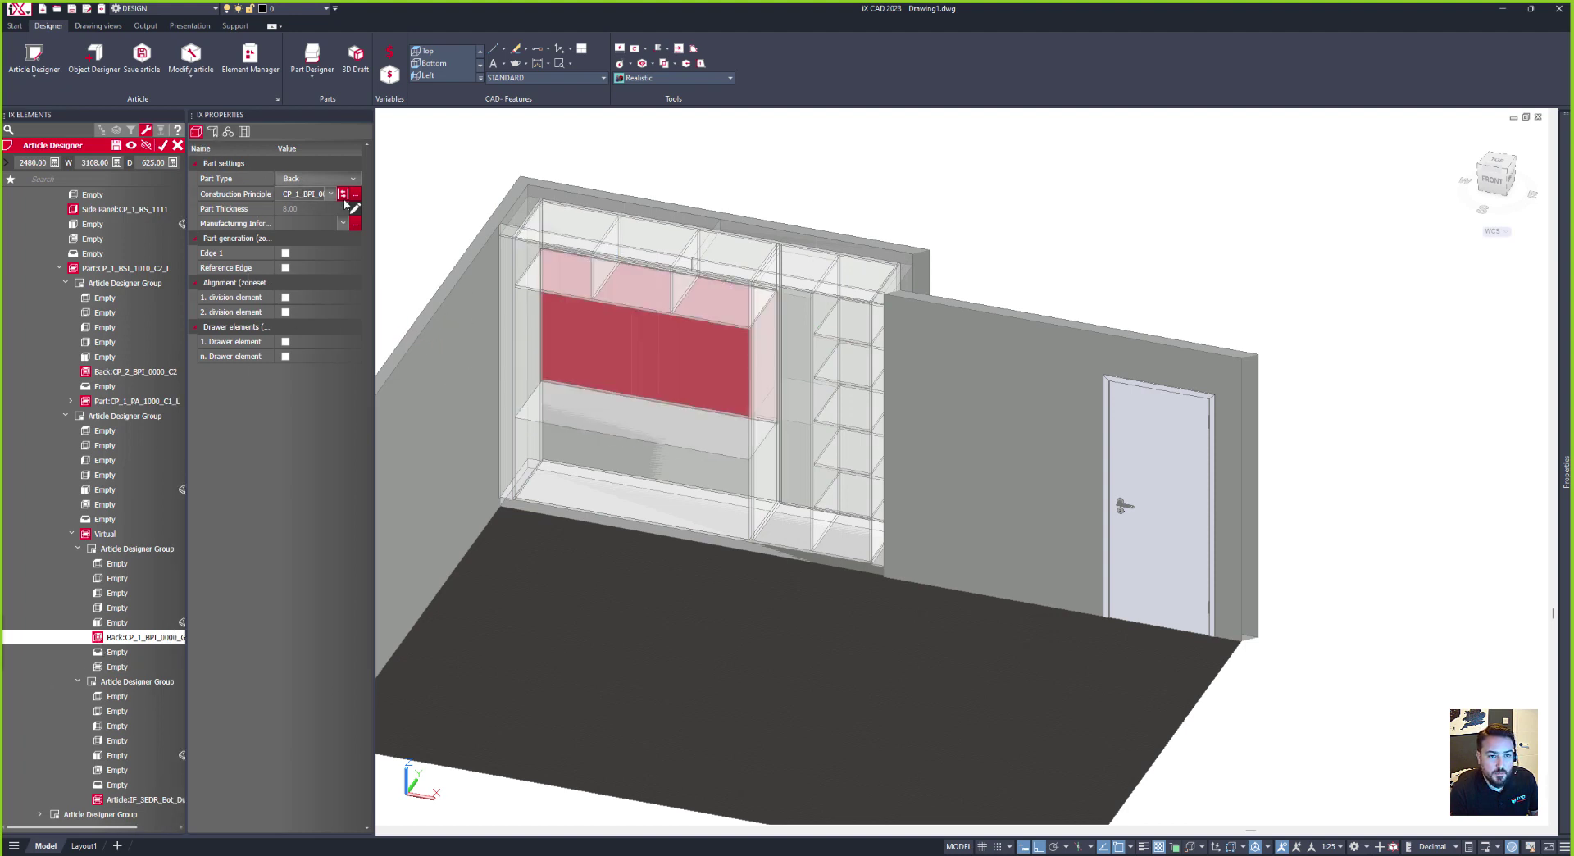
left_click(330, 194)
left_click(312, 229)
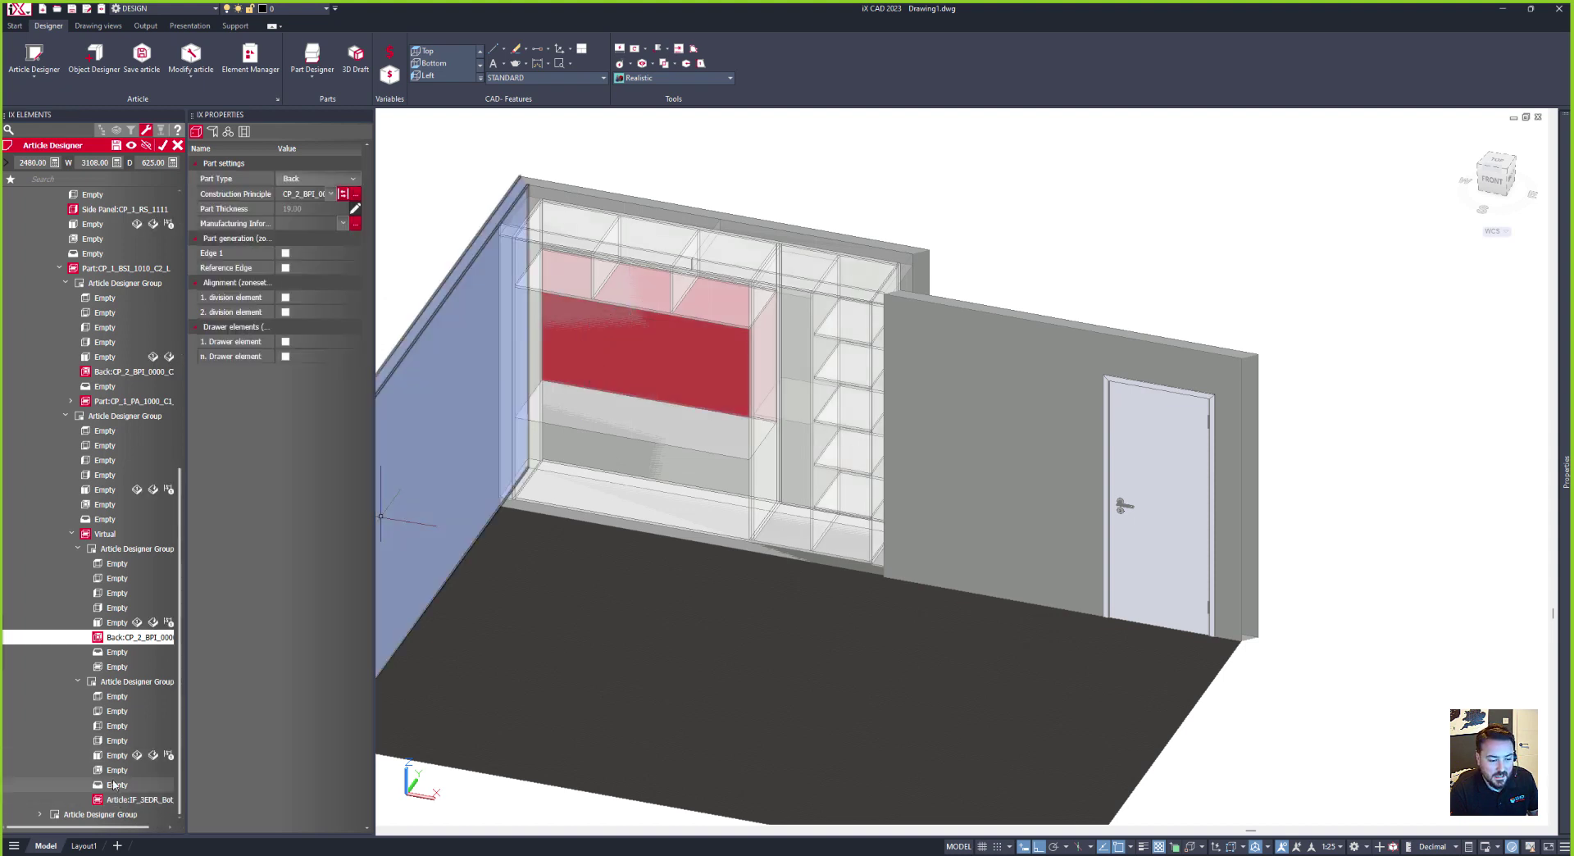
Step: Divide the zone above the drawers with adjustable shelf part CP_AS_RA_30x15 at a 1:50mm linear division
left_click(99, 669)
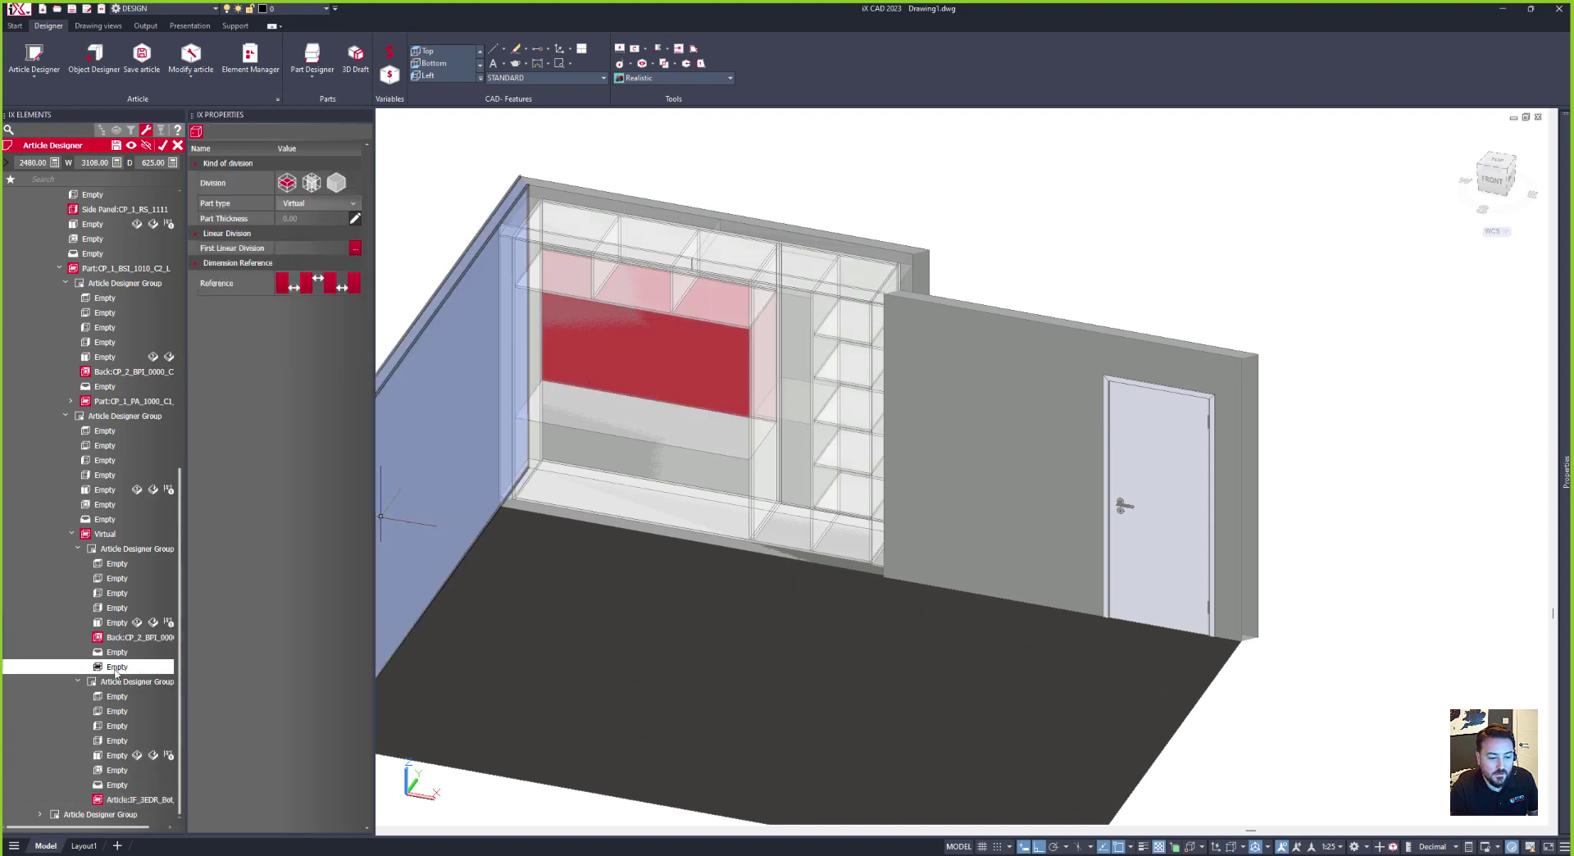
left_click(314, 205)
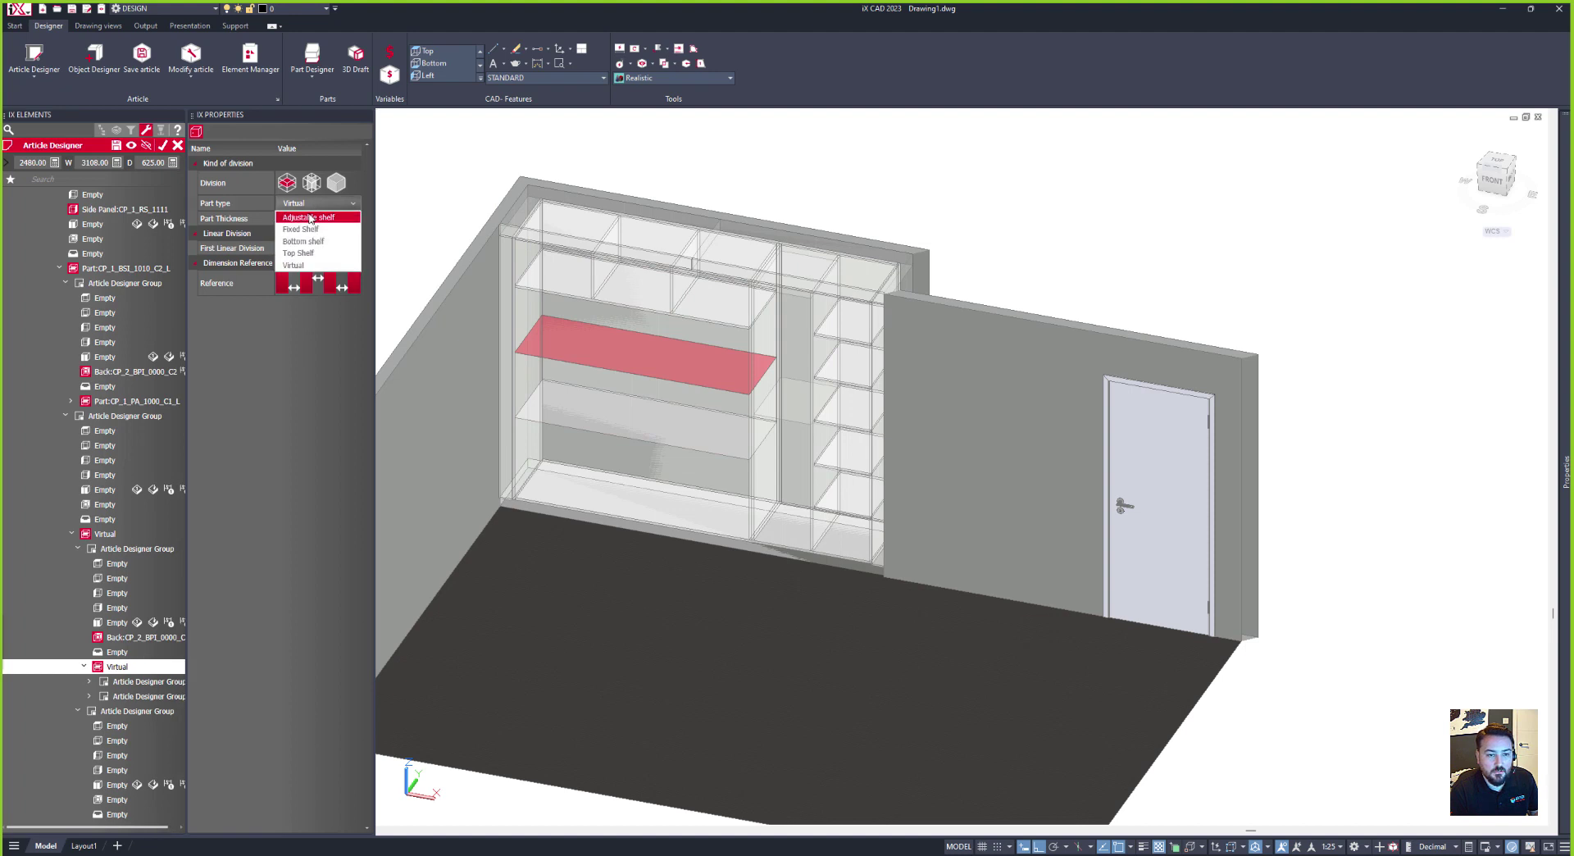
left_click(308, 218)
left_click(305, 218)
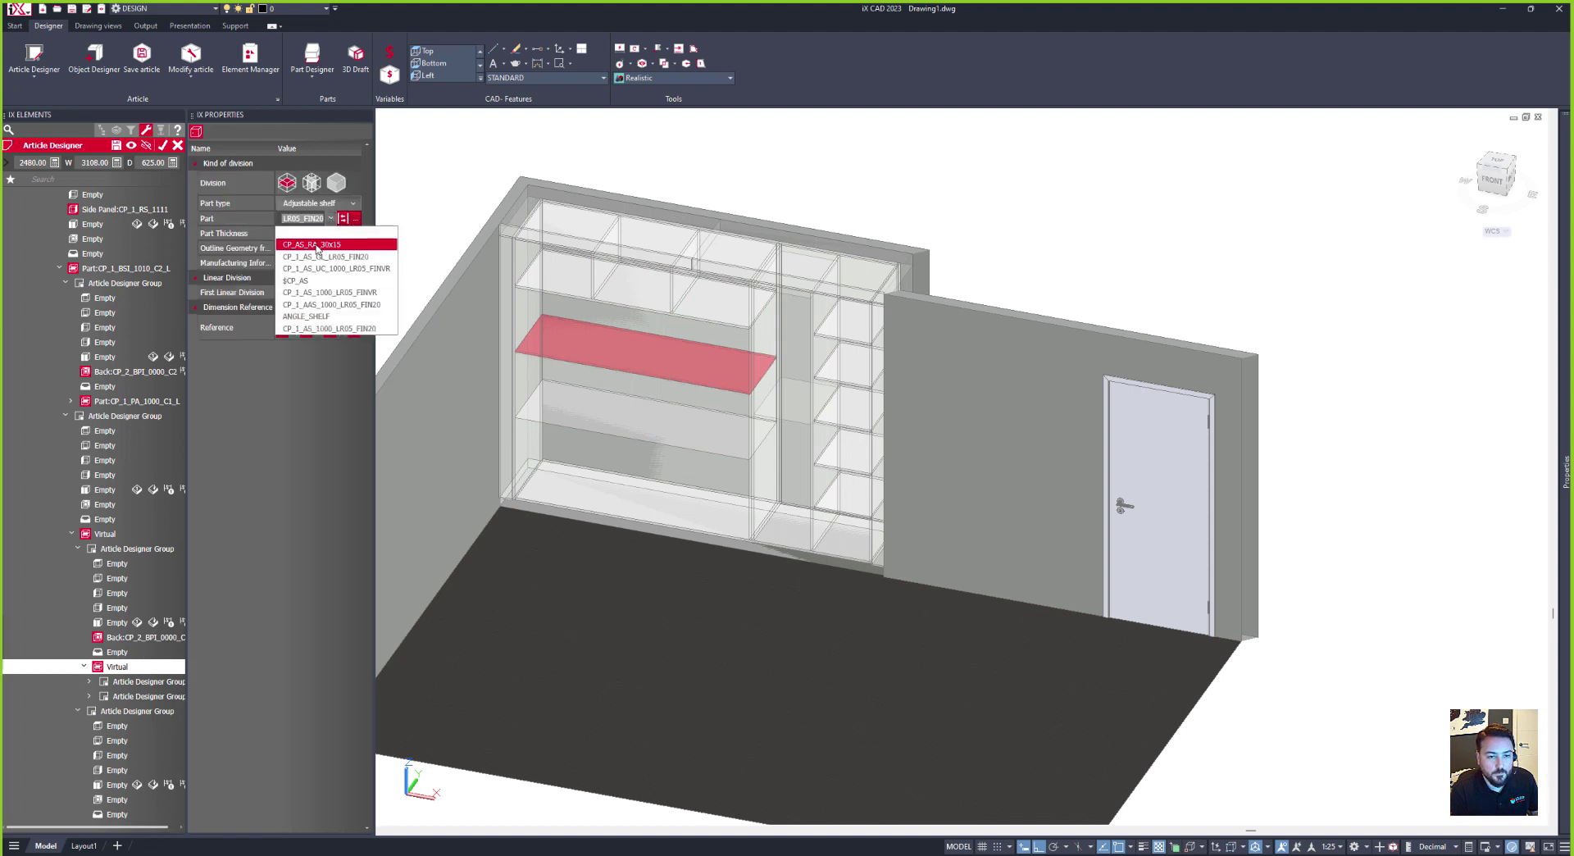
left_click(308, 292)
left_click(310, 293)
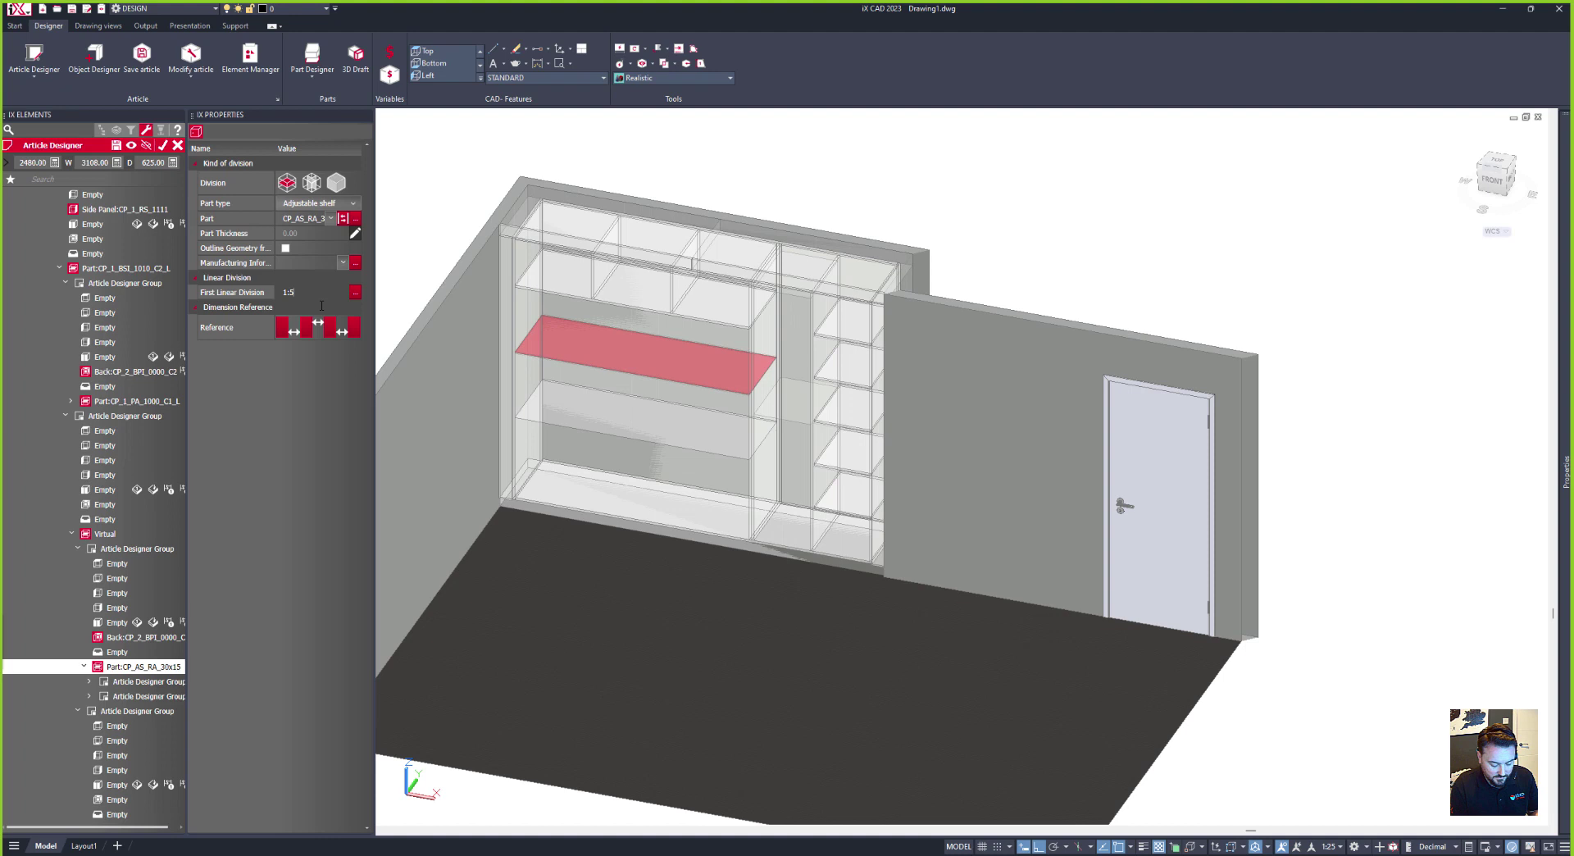
key("Return")
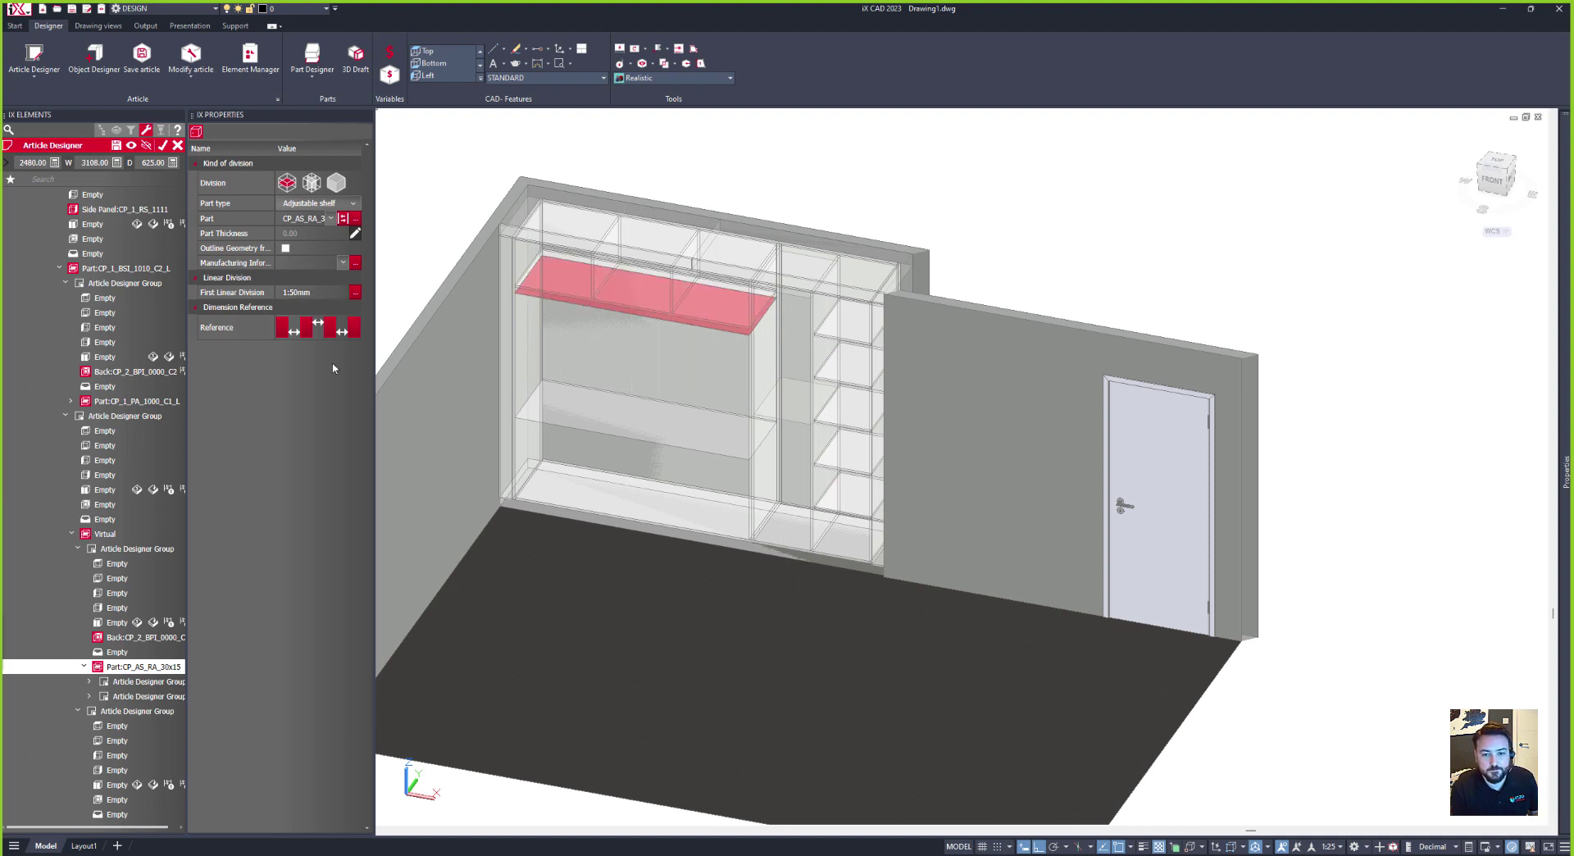
Step: Accept the article design to generate the wardrobe, and switch the visual style to 2D Wireframe
left_click(163, 146)
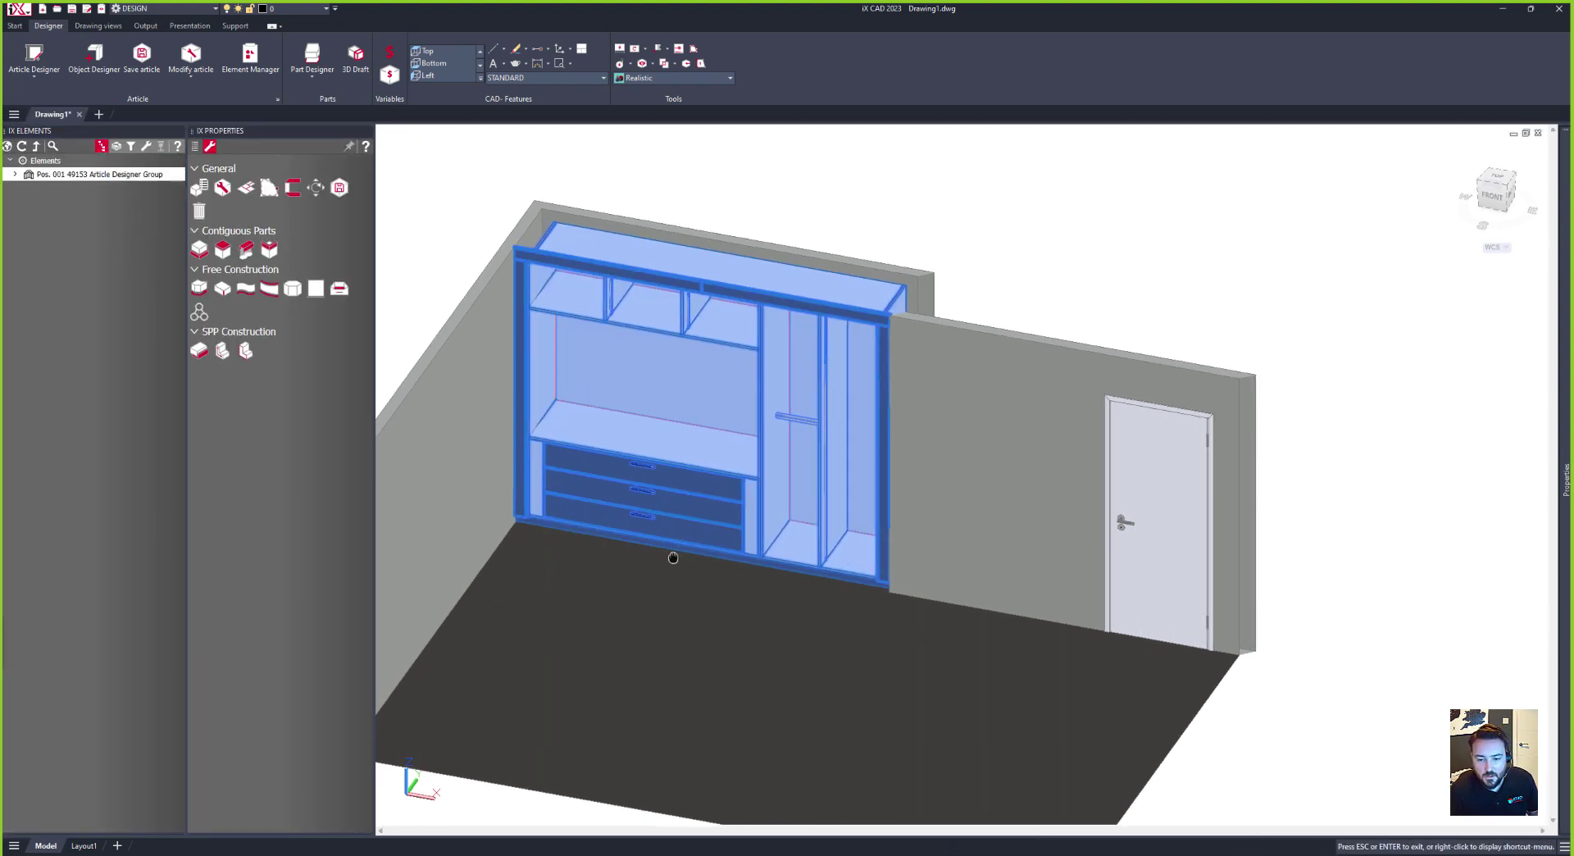
middle_click_drag(675, 600, 652, 576, "shift")
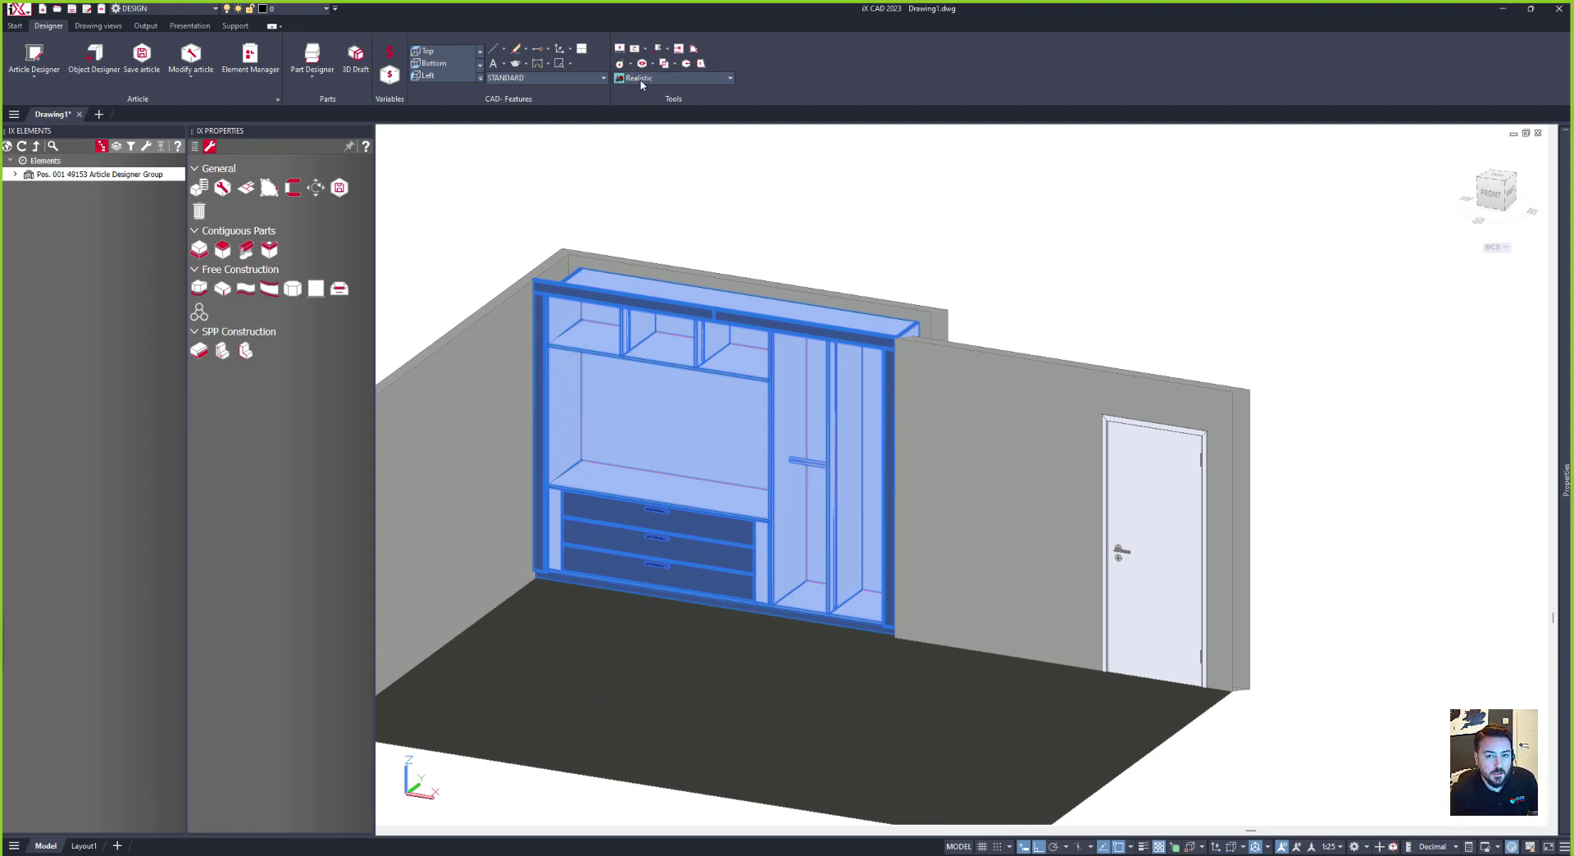
left_click(642, 78)
left_click(646, 106)
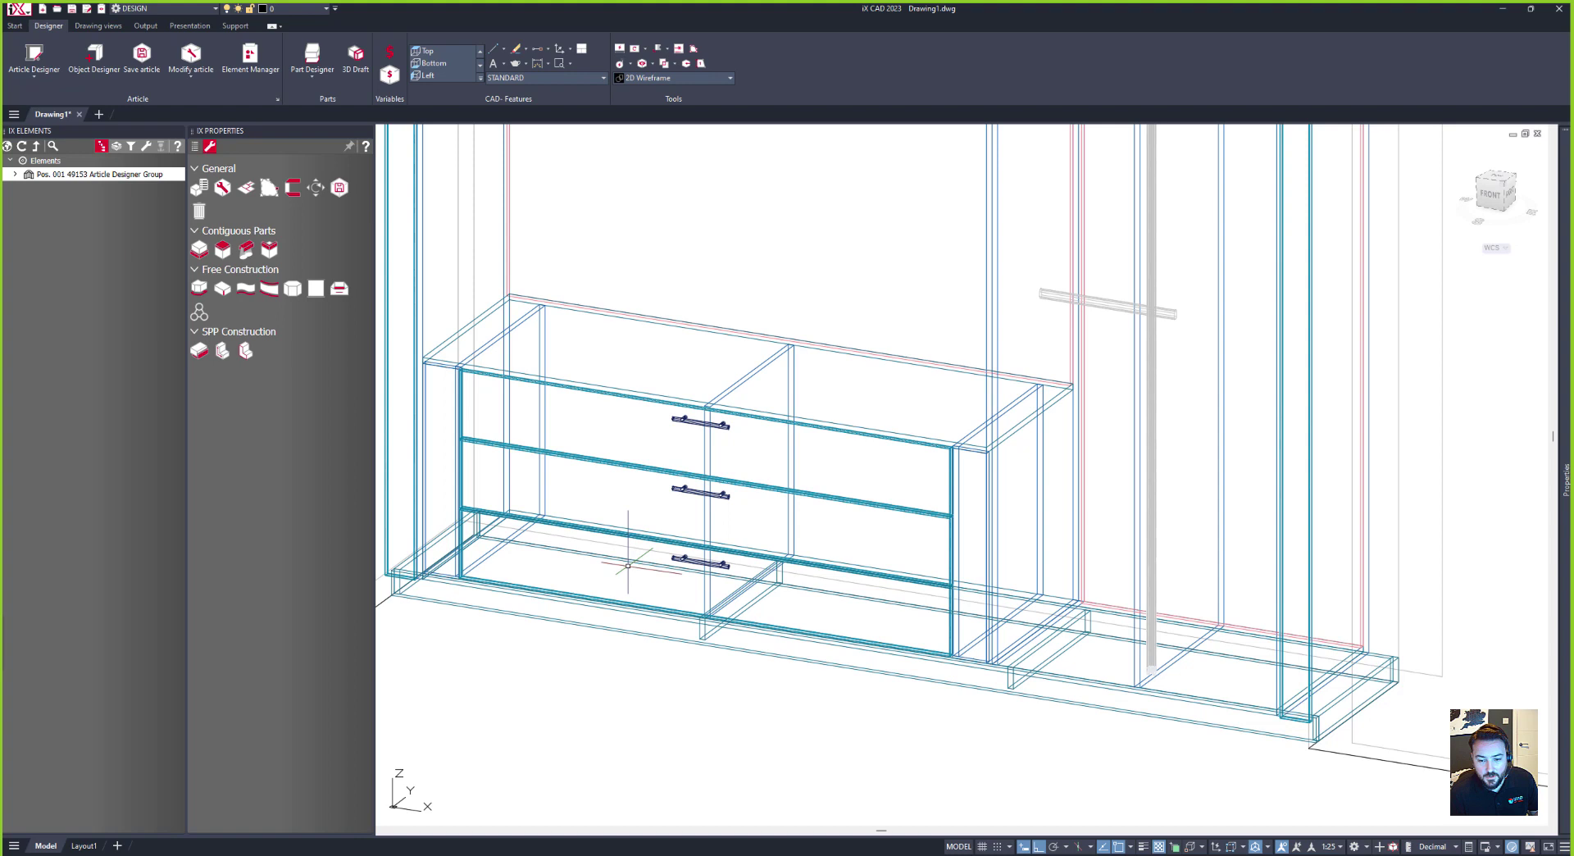
middle_click_drag(628, 566, 653, 572)
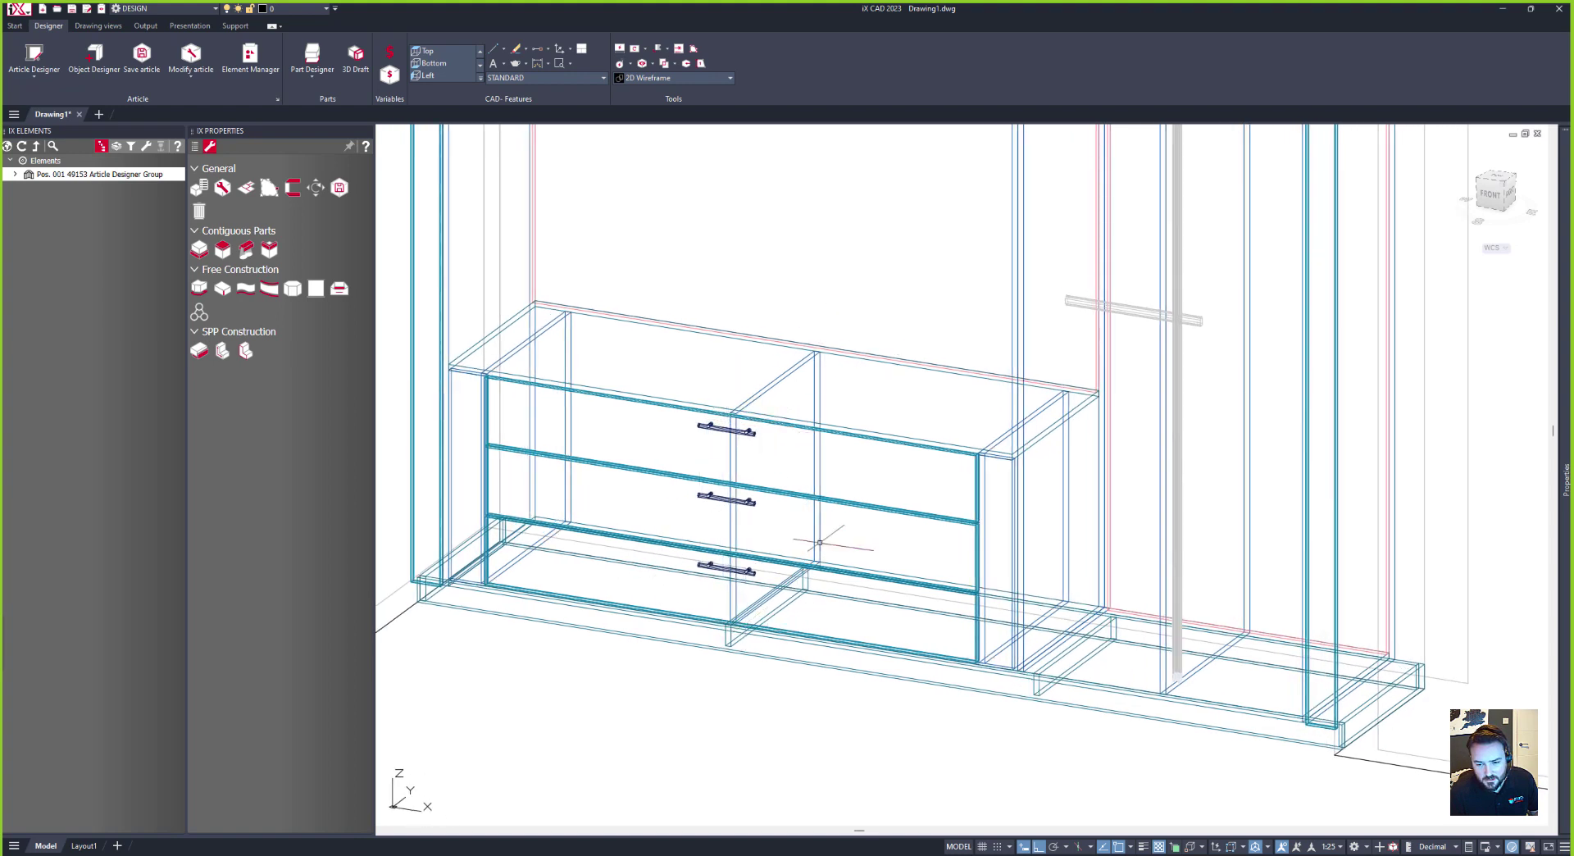
Step: Set the Visu Manager mode to Modus - 6 with 3D Construction and apply it to the drawing
left_click(103, 9)
left_click_drag(793, 540, 804, 477)
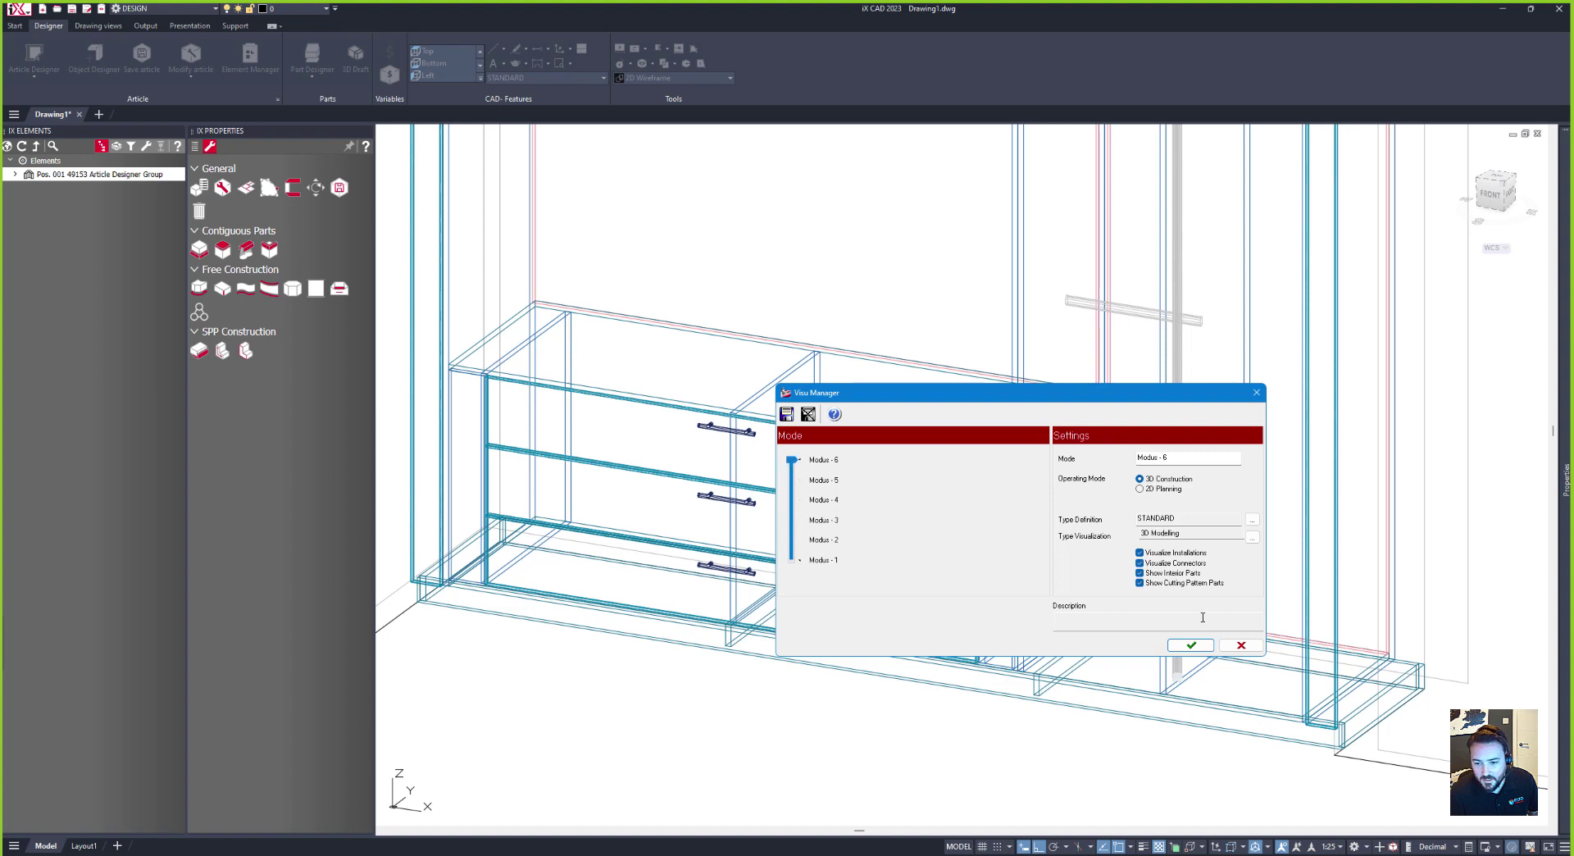
left_click(1191, 646)
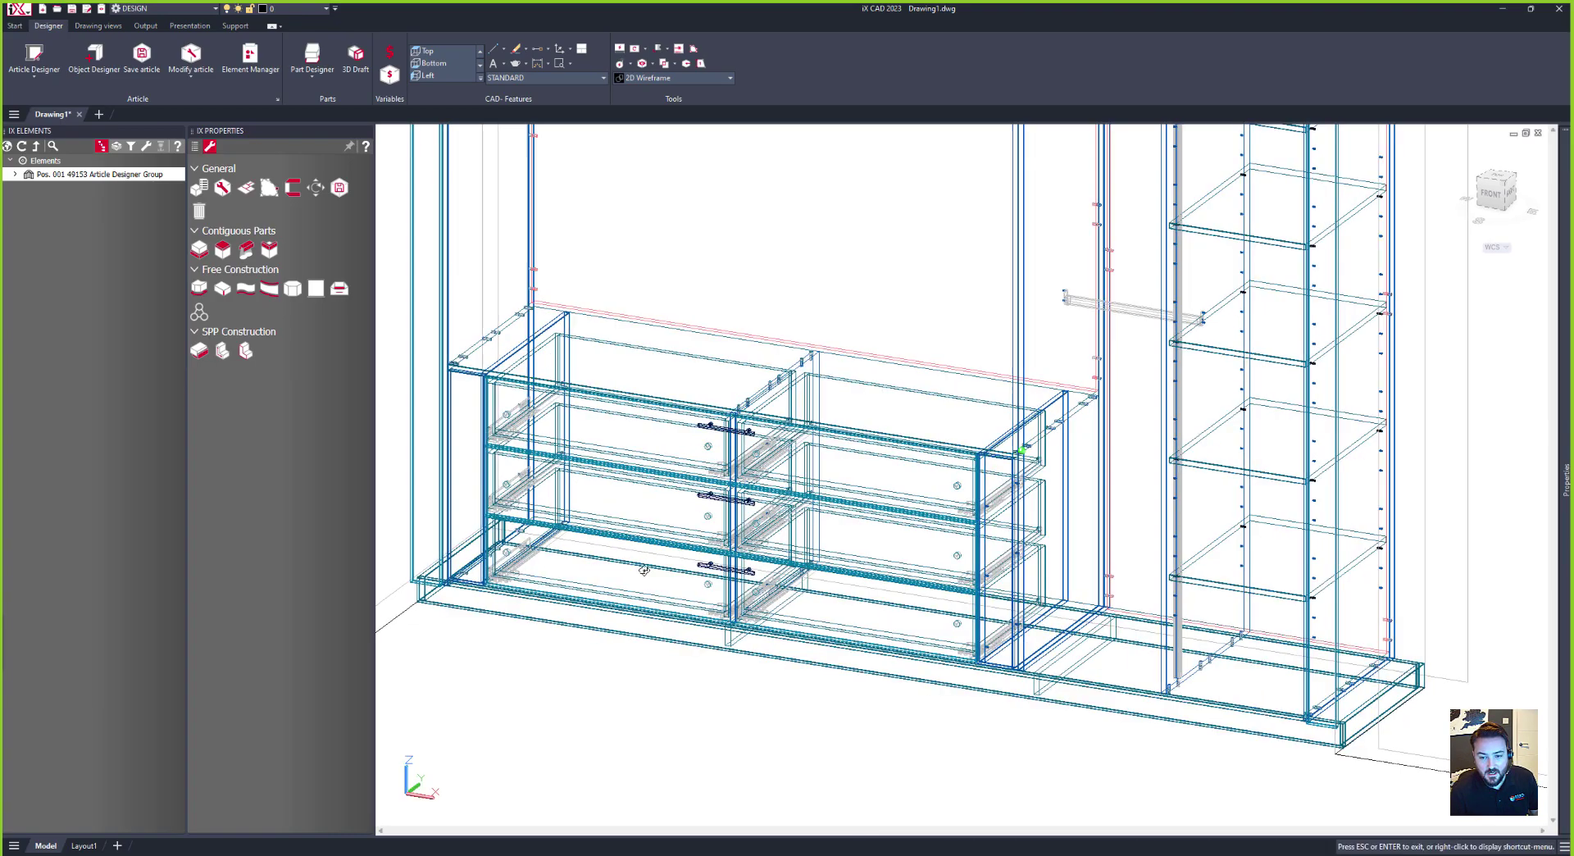
Step: Examine the wireframe wardrobe's drawer boxes, shelves, rails, drillings and connectors from several angles
left_click_drag(644, 570, 578, 459)
key("Escape")
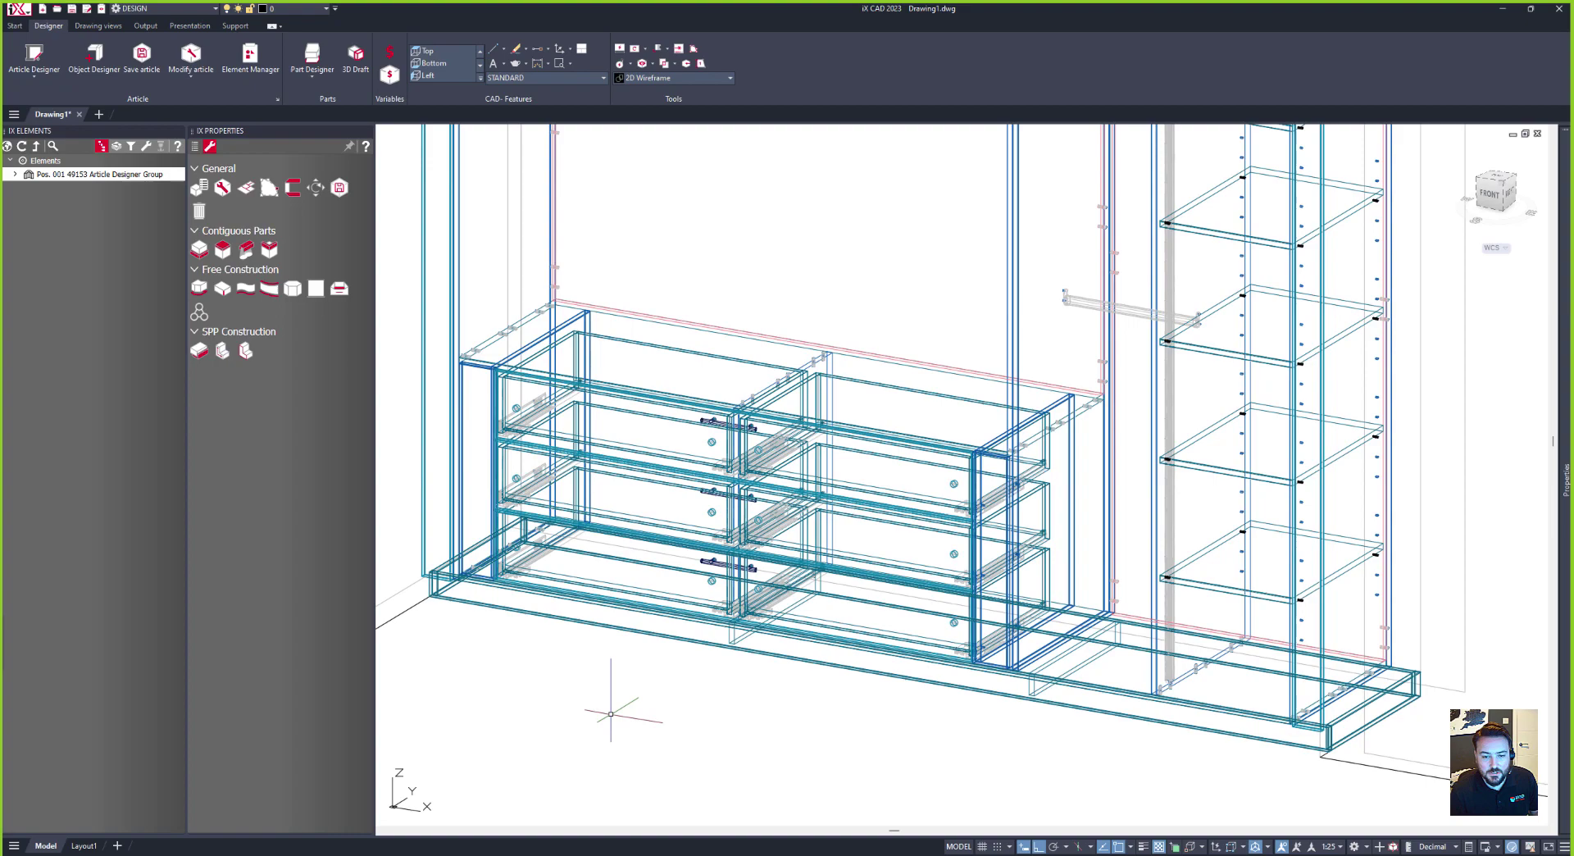
middle_click_drag(598, 702, 505, 320, "shift")
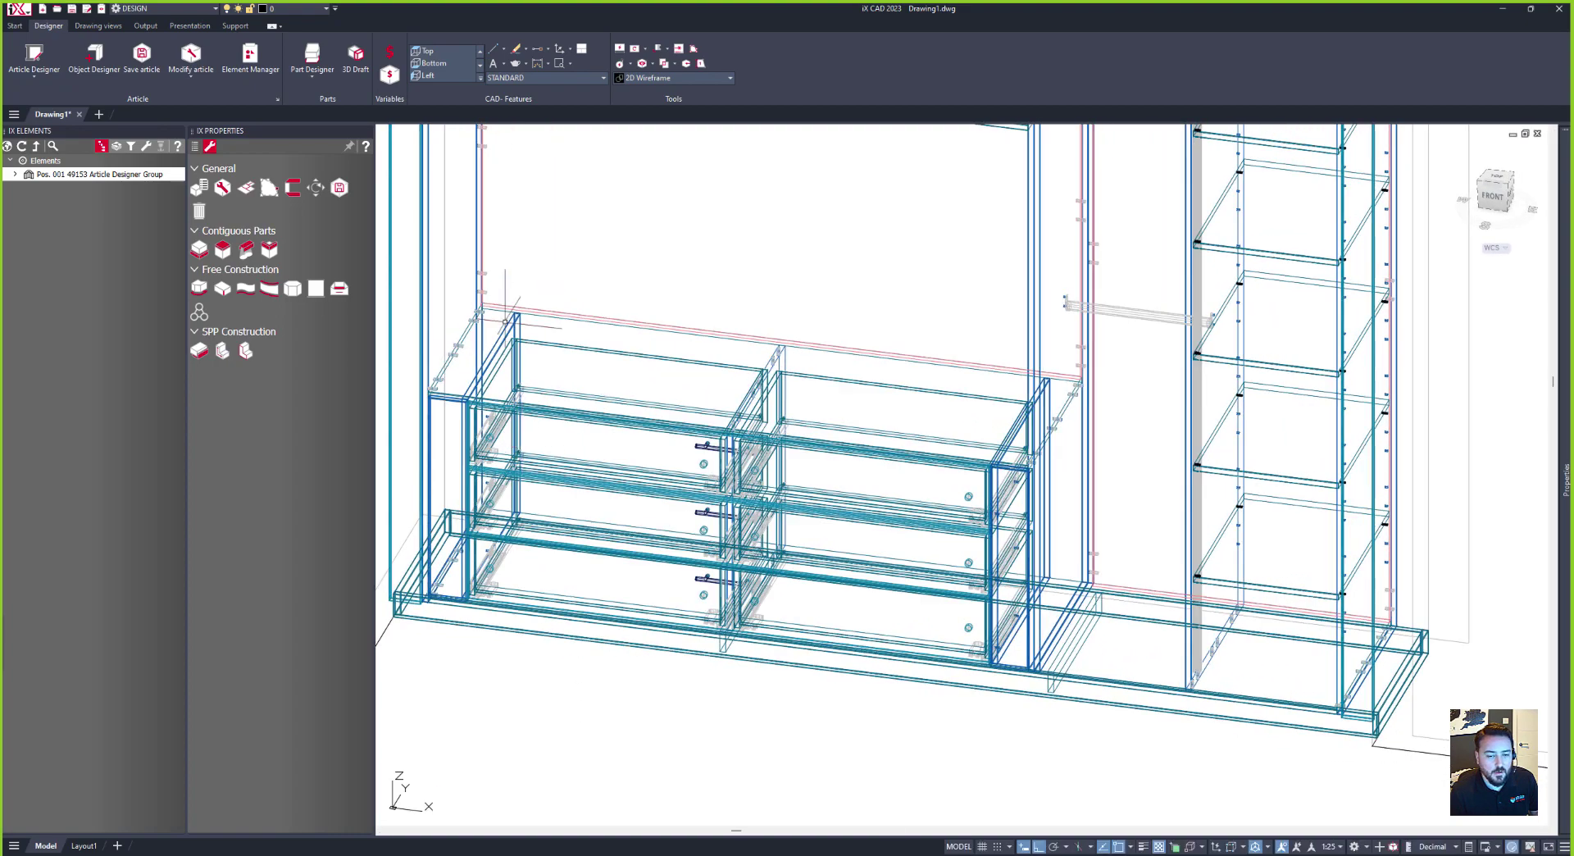
scroll(525, 328, "down", 5)
scroll(705, 423, "up", 4)
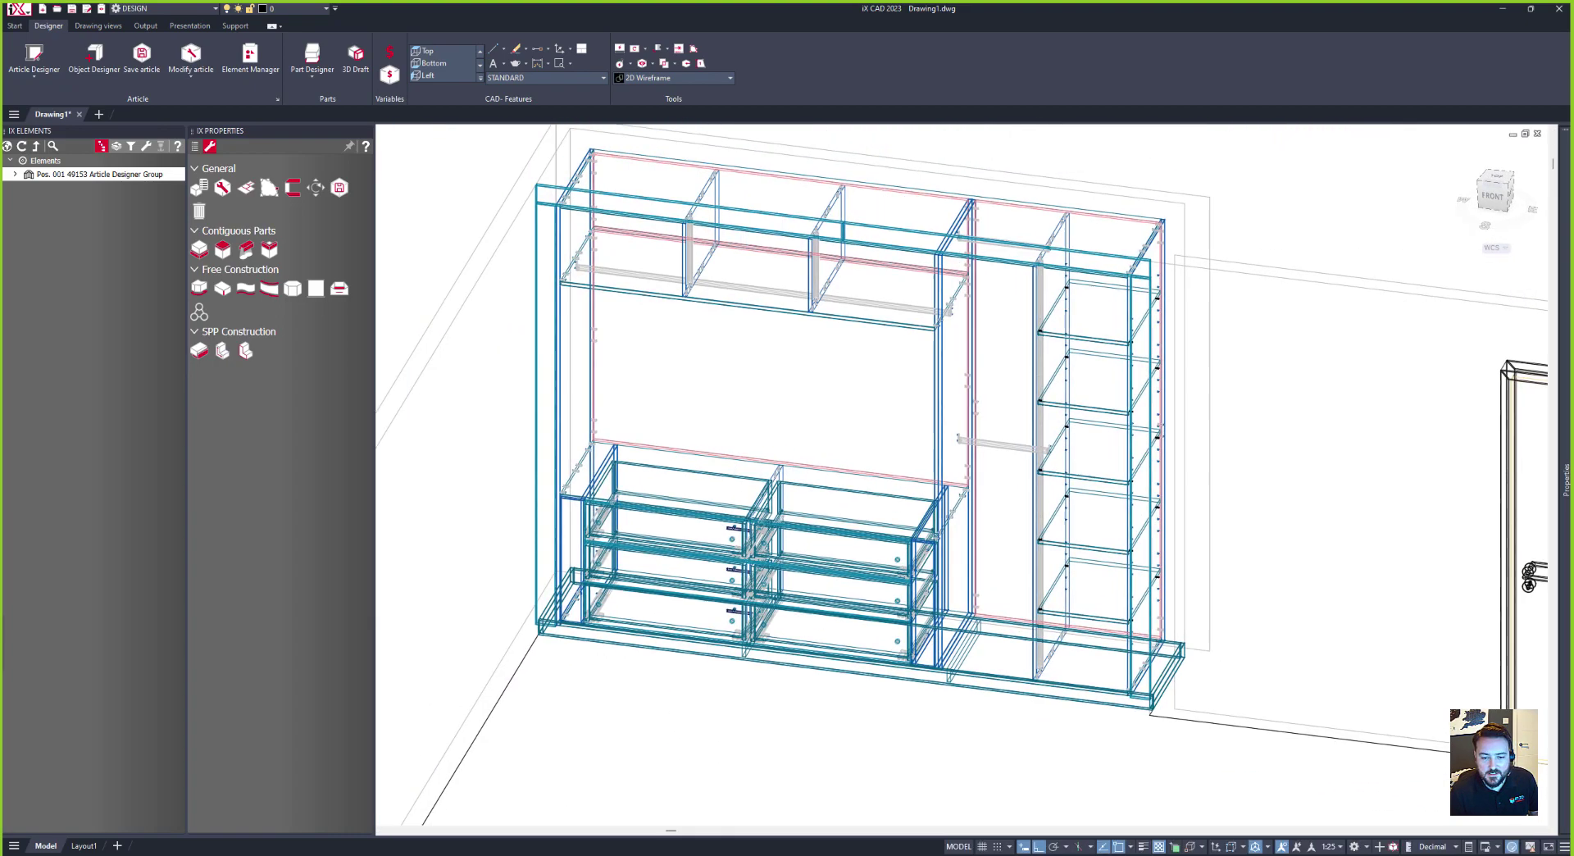
middle_click_drag(723, 530, 609, 267, "shift")
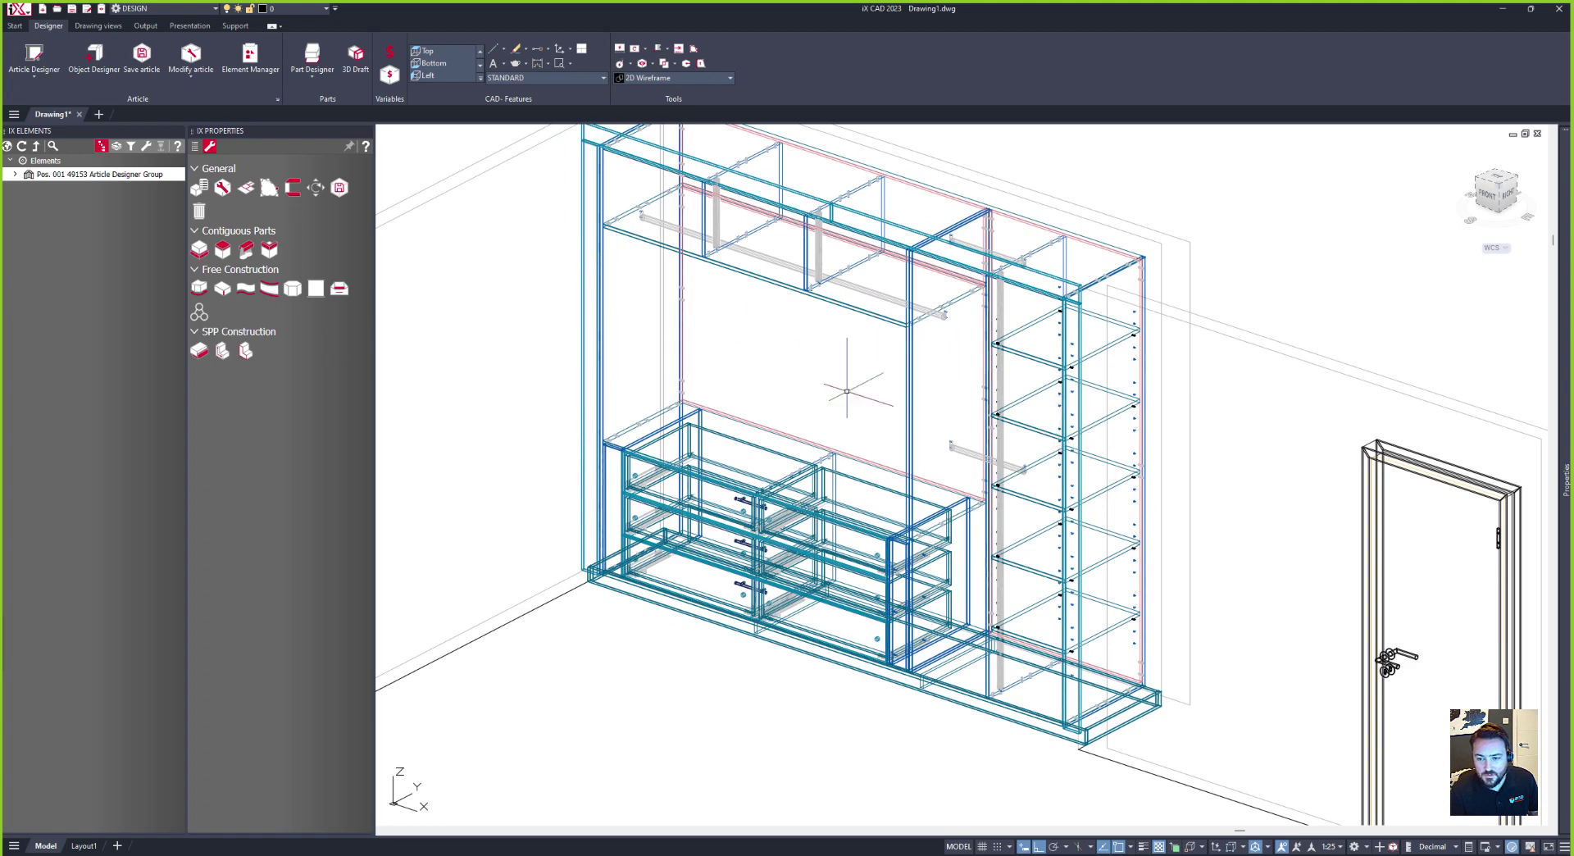
middle_click_drag(748, 731, 778, 396, "shift")
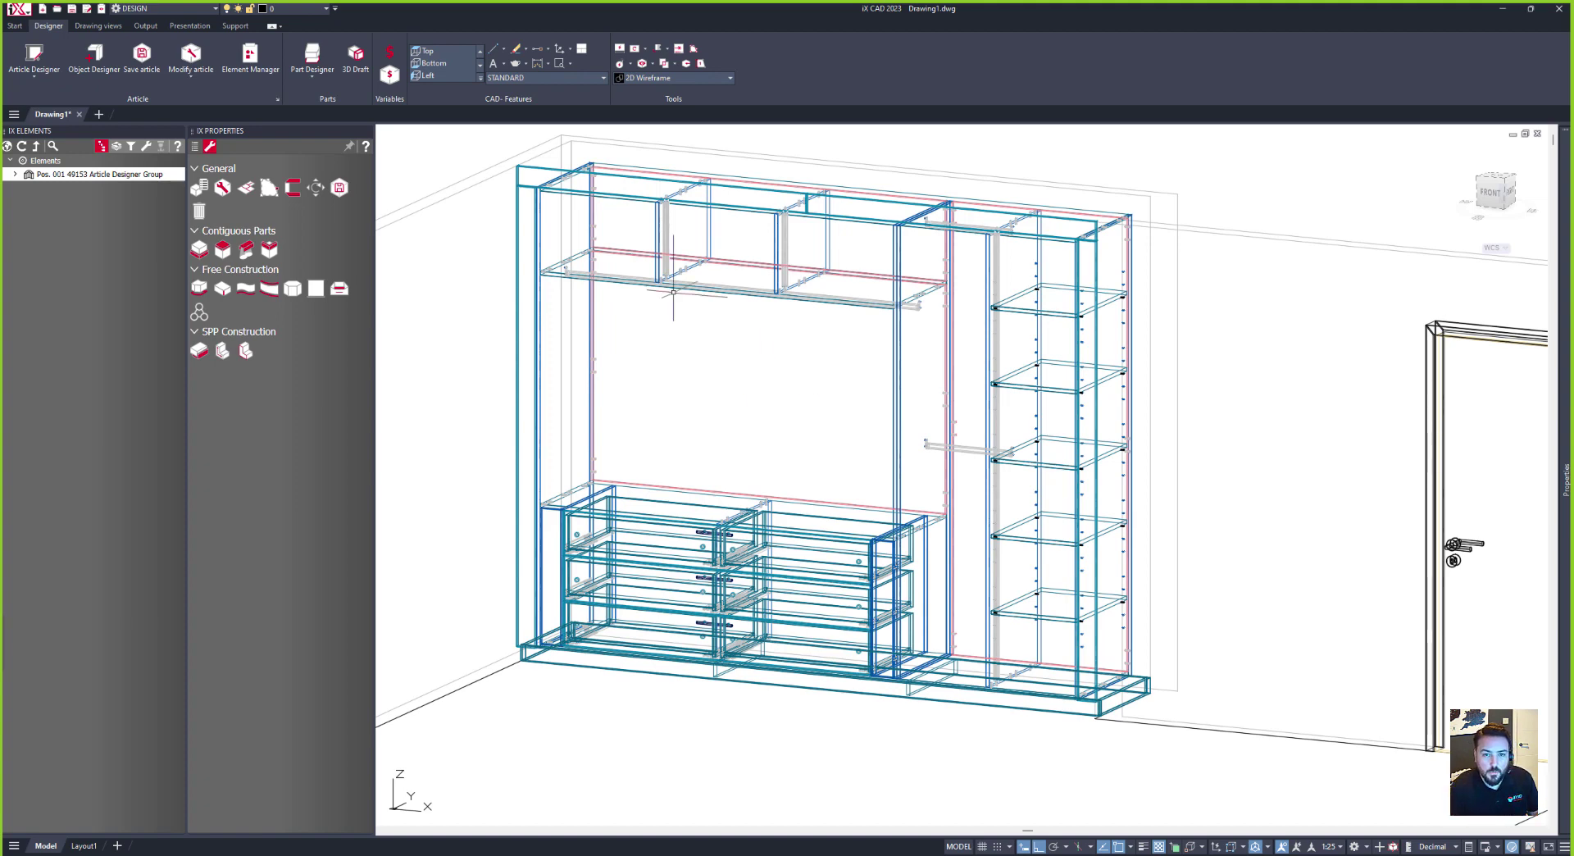
Step: Switch the visual style to Realistic and view the shaded wardrobe from a raised corner angle
left_click(661, 78)
left_click(690, 151)
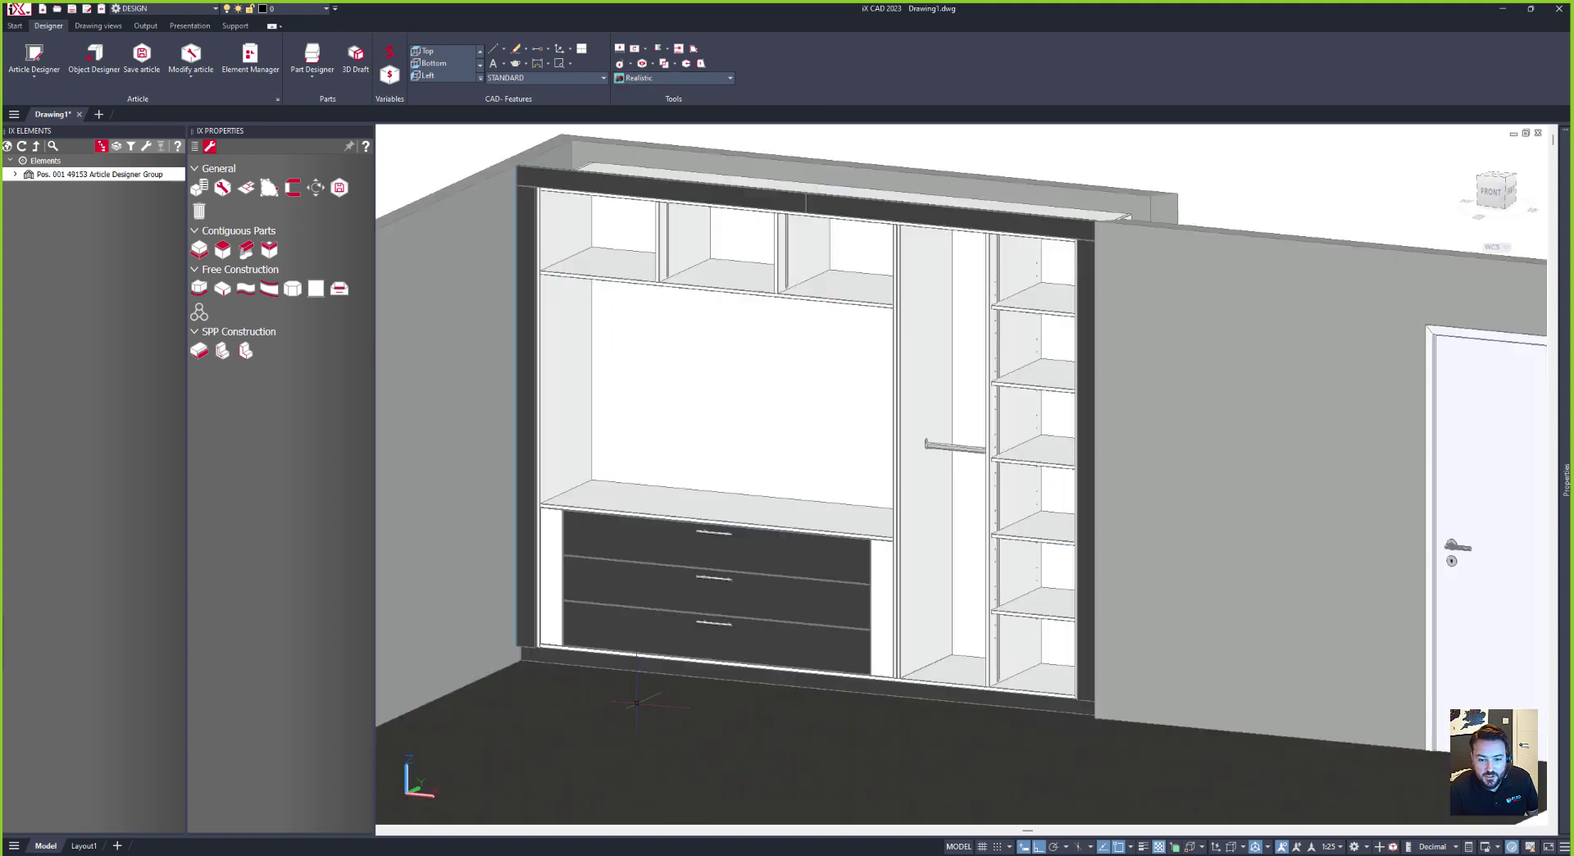
middle_click_drag(691, 638, 615, 484, "shift")
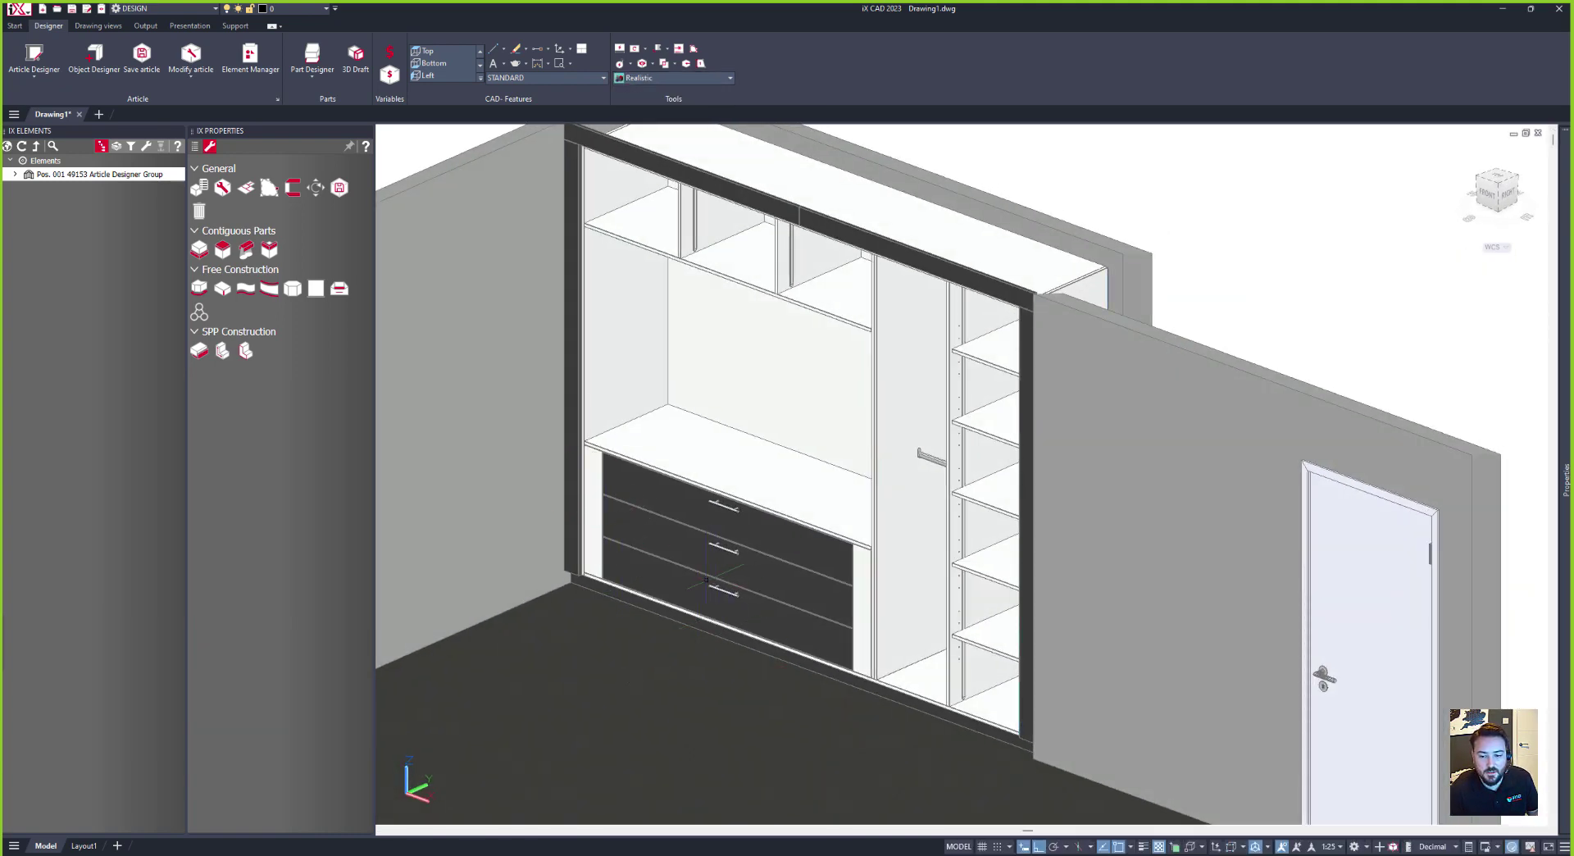
right_click(683, 712)
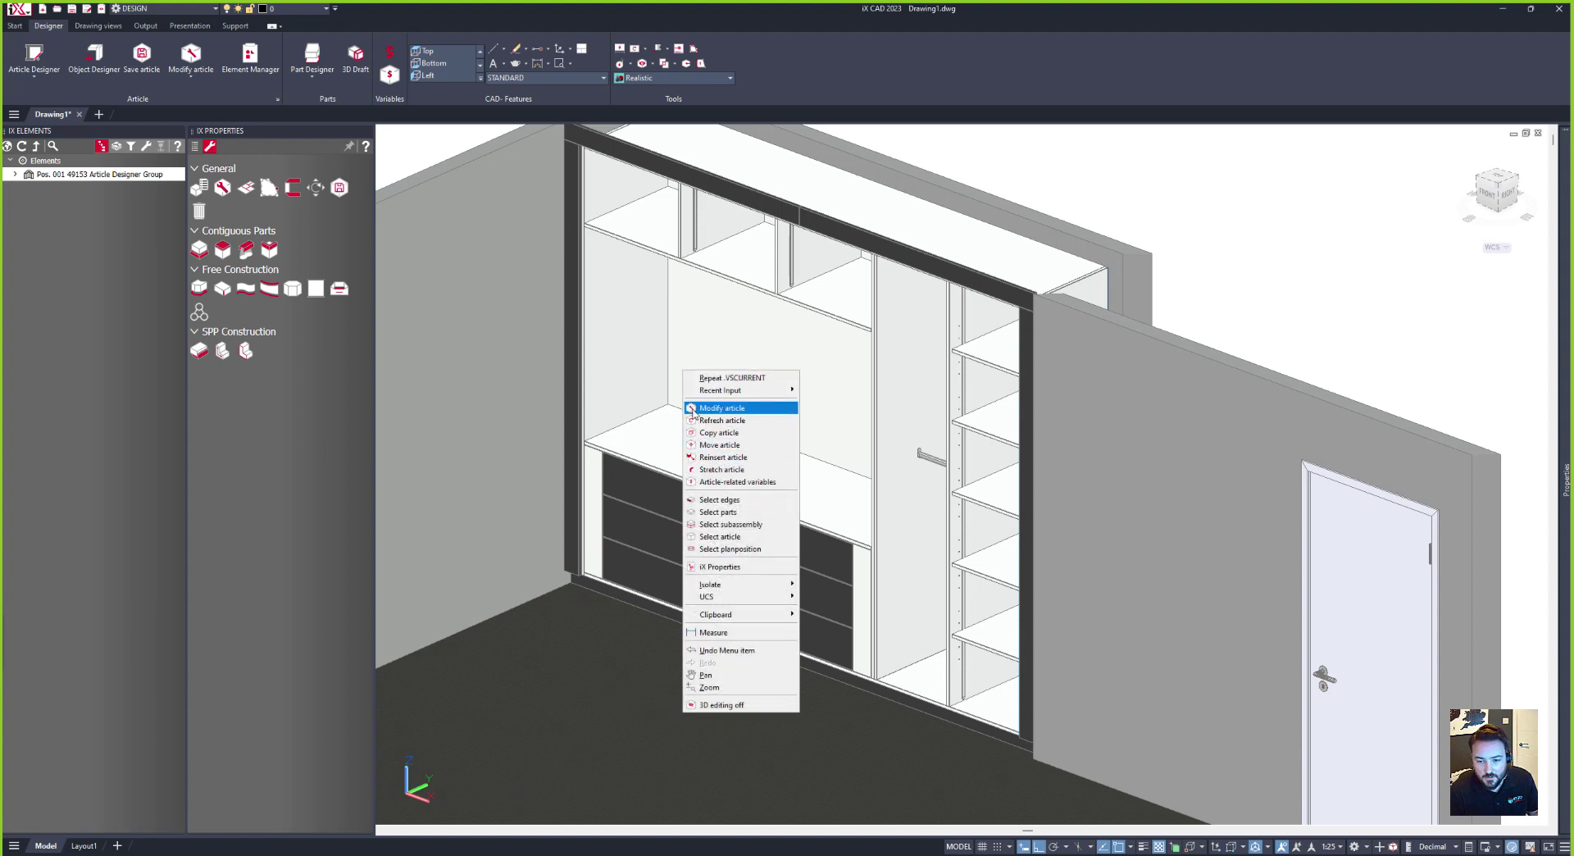
left_click(722, 410)
left_click(684, 518)
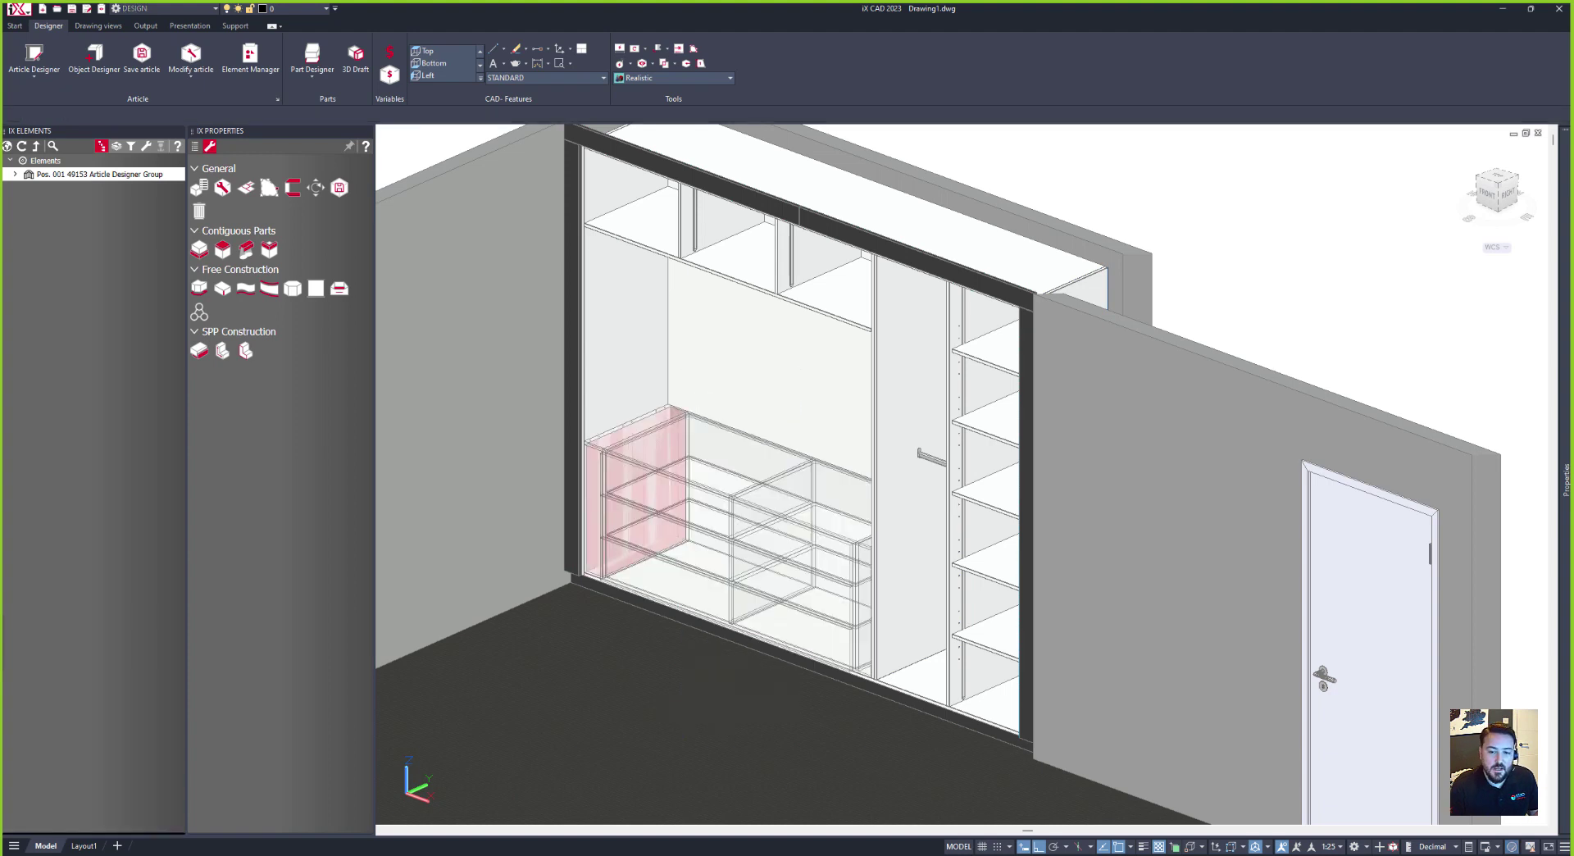
left_click(162, 161)
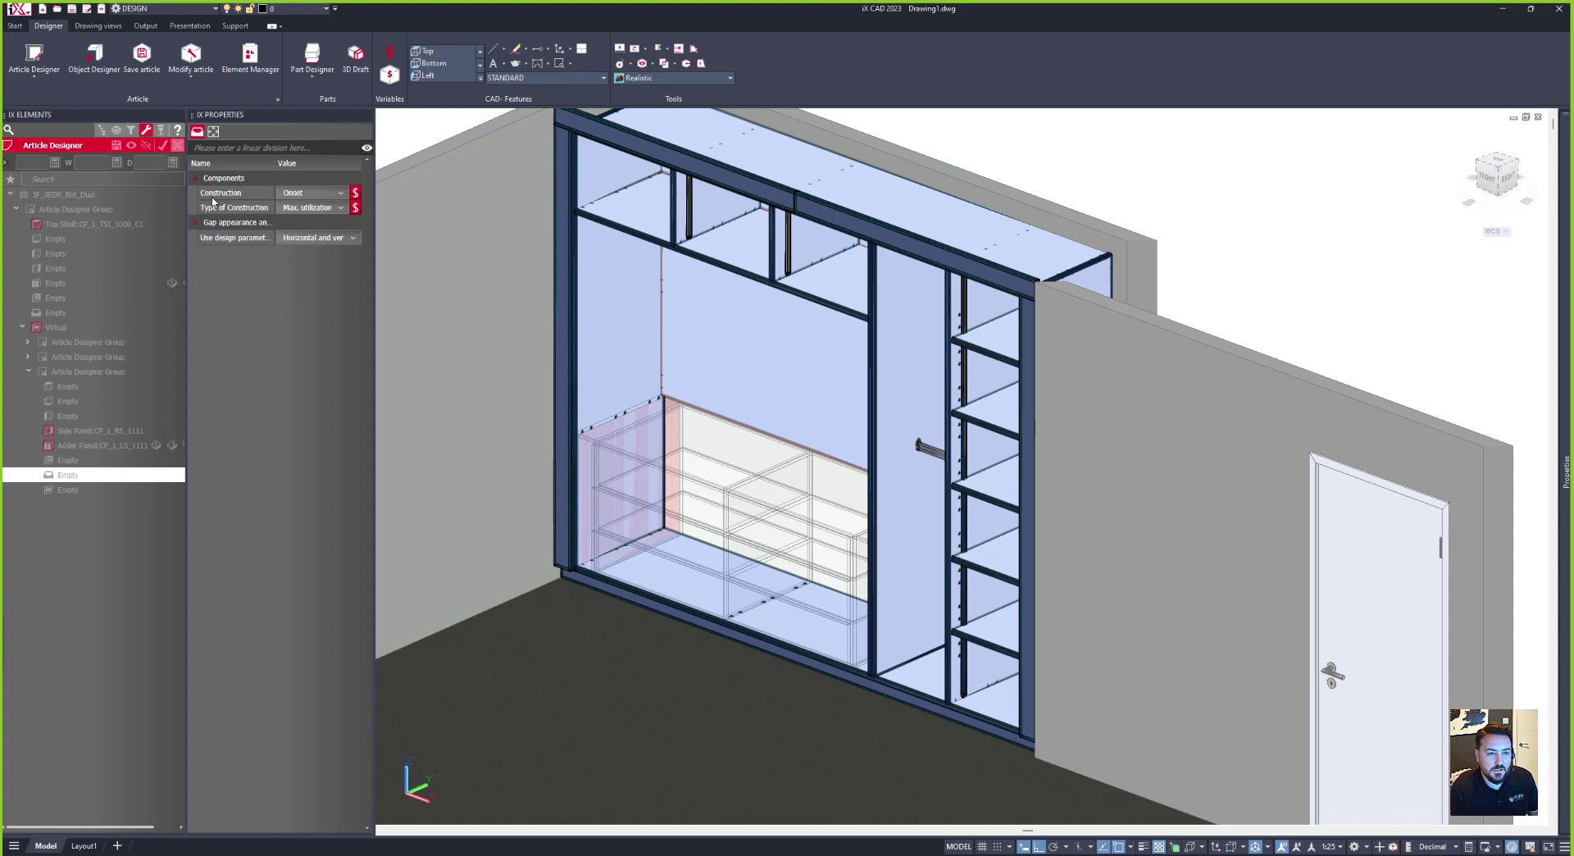
Step: Open the wardrobe article for modification and expand its structure down to bottom shelf part CP_1_BSI_1010_C2_L
right_click(534, 185)
left_click(571, 220)
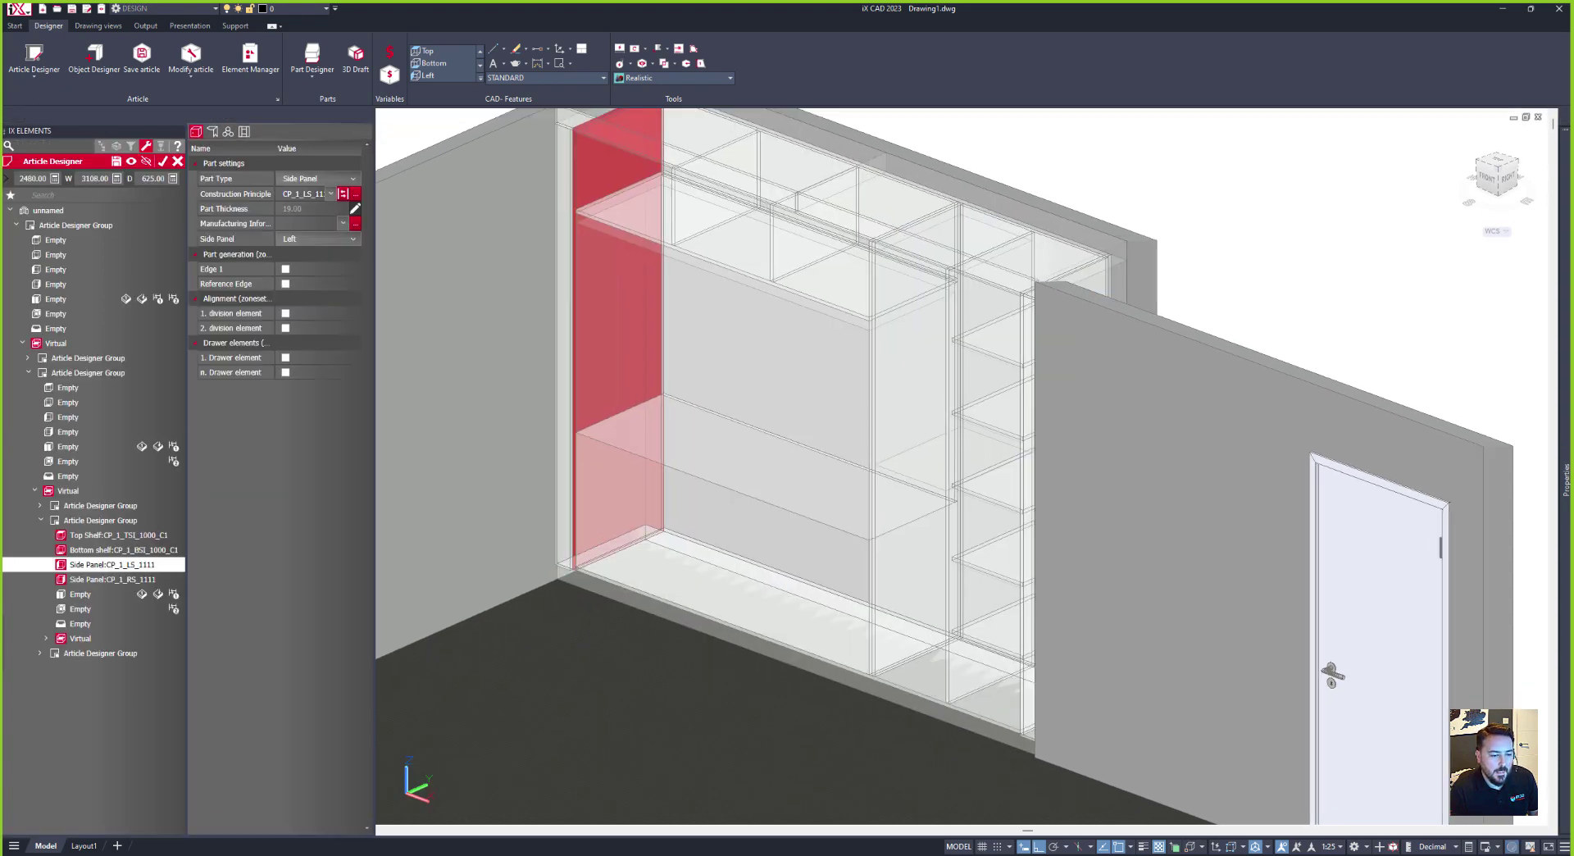
left_click(65, 624)
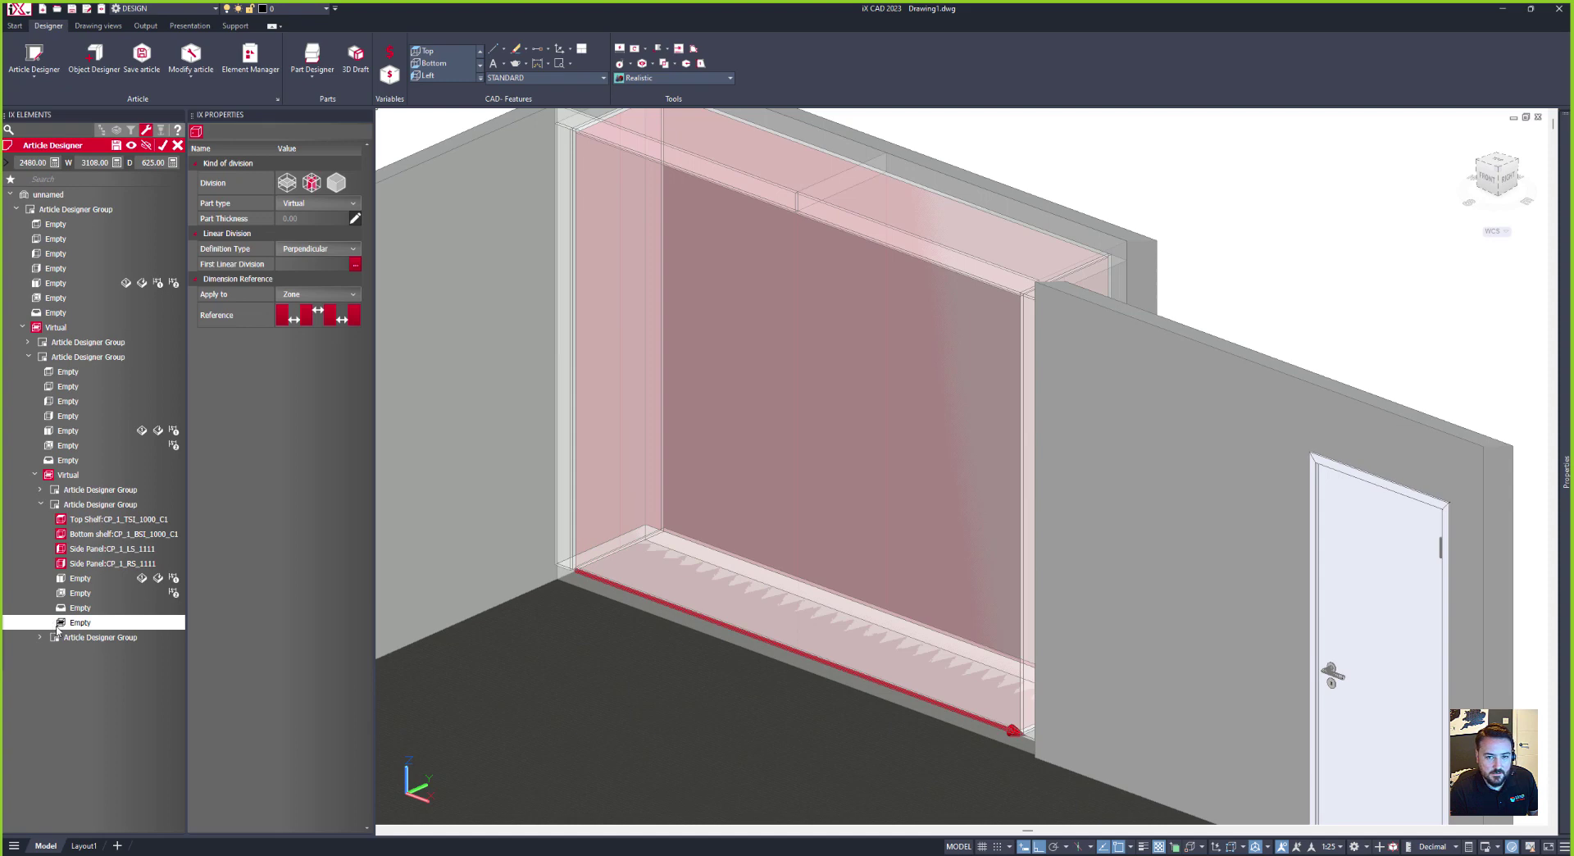
left_click(78, 652)
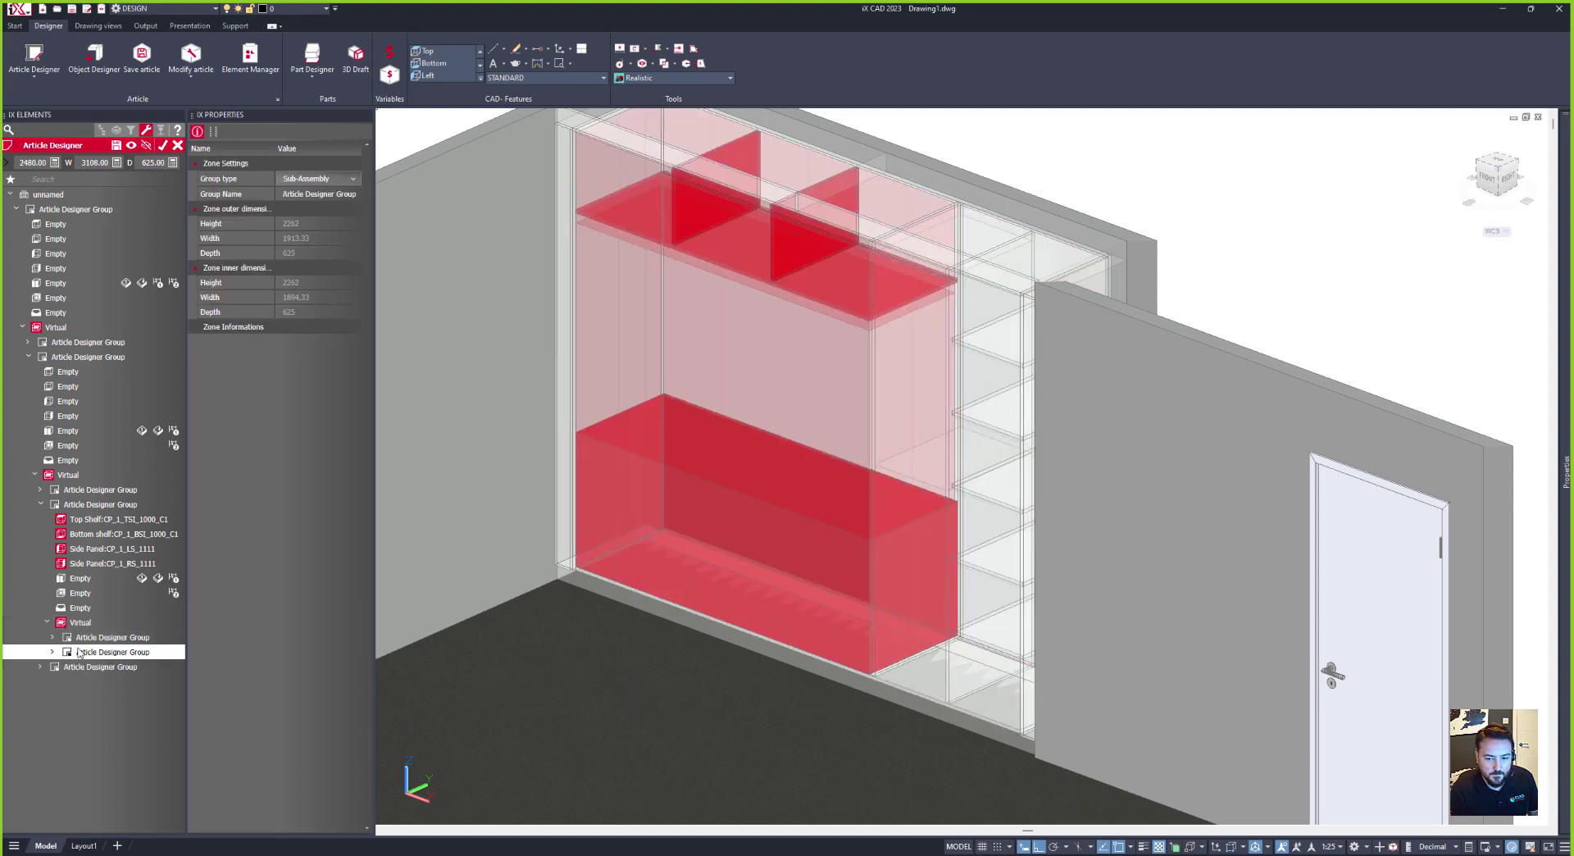
left_click(53, 652)
left_click(92, 770)
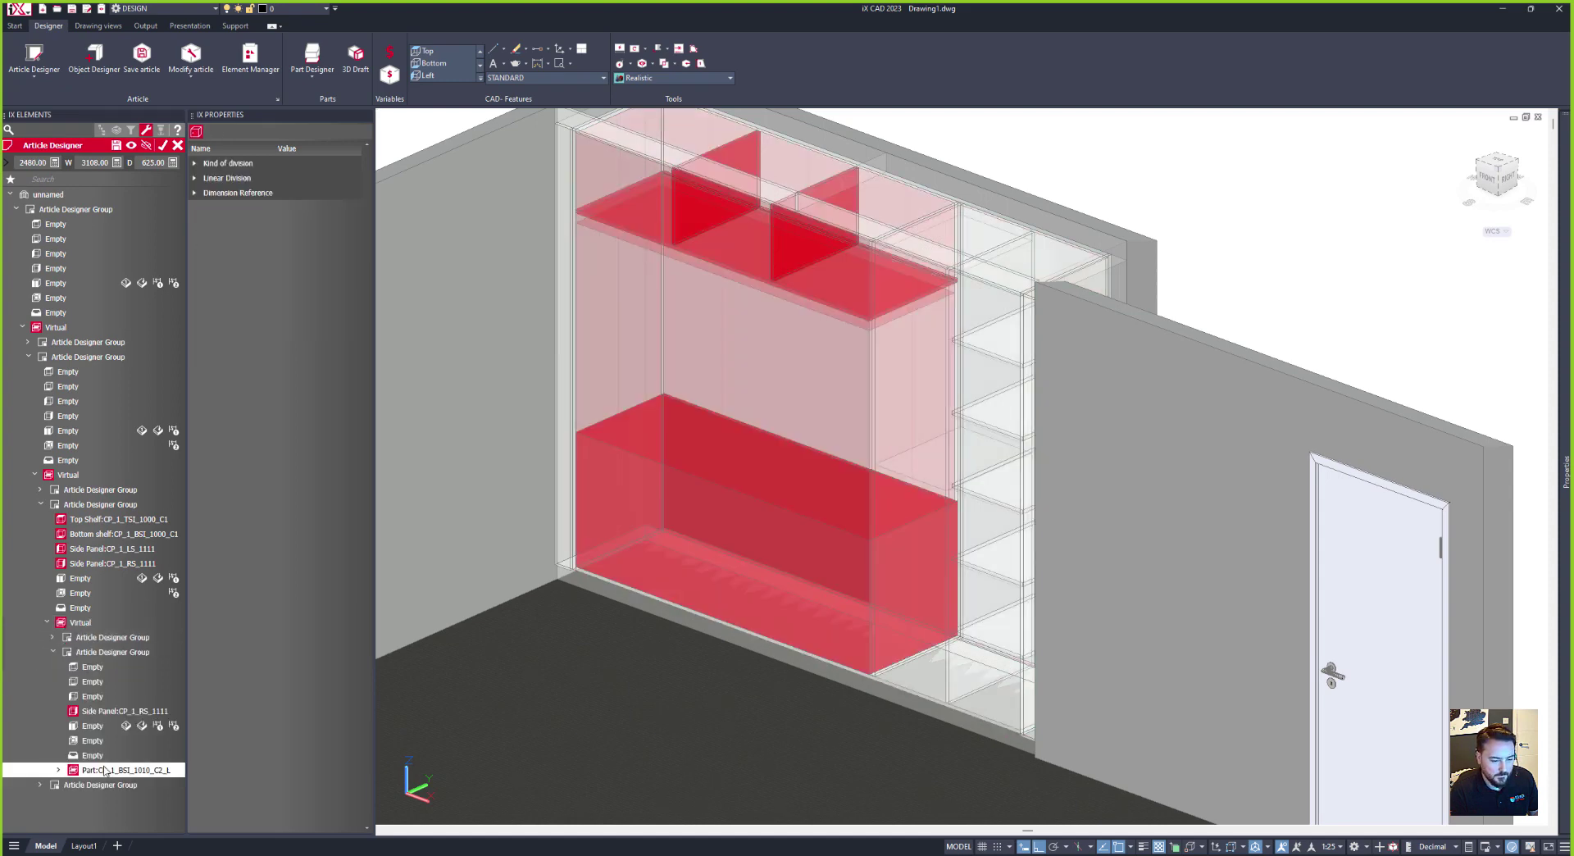
left_click(60, 770)
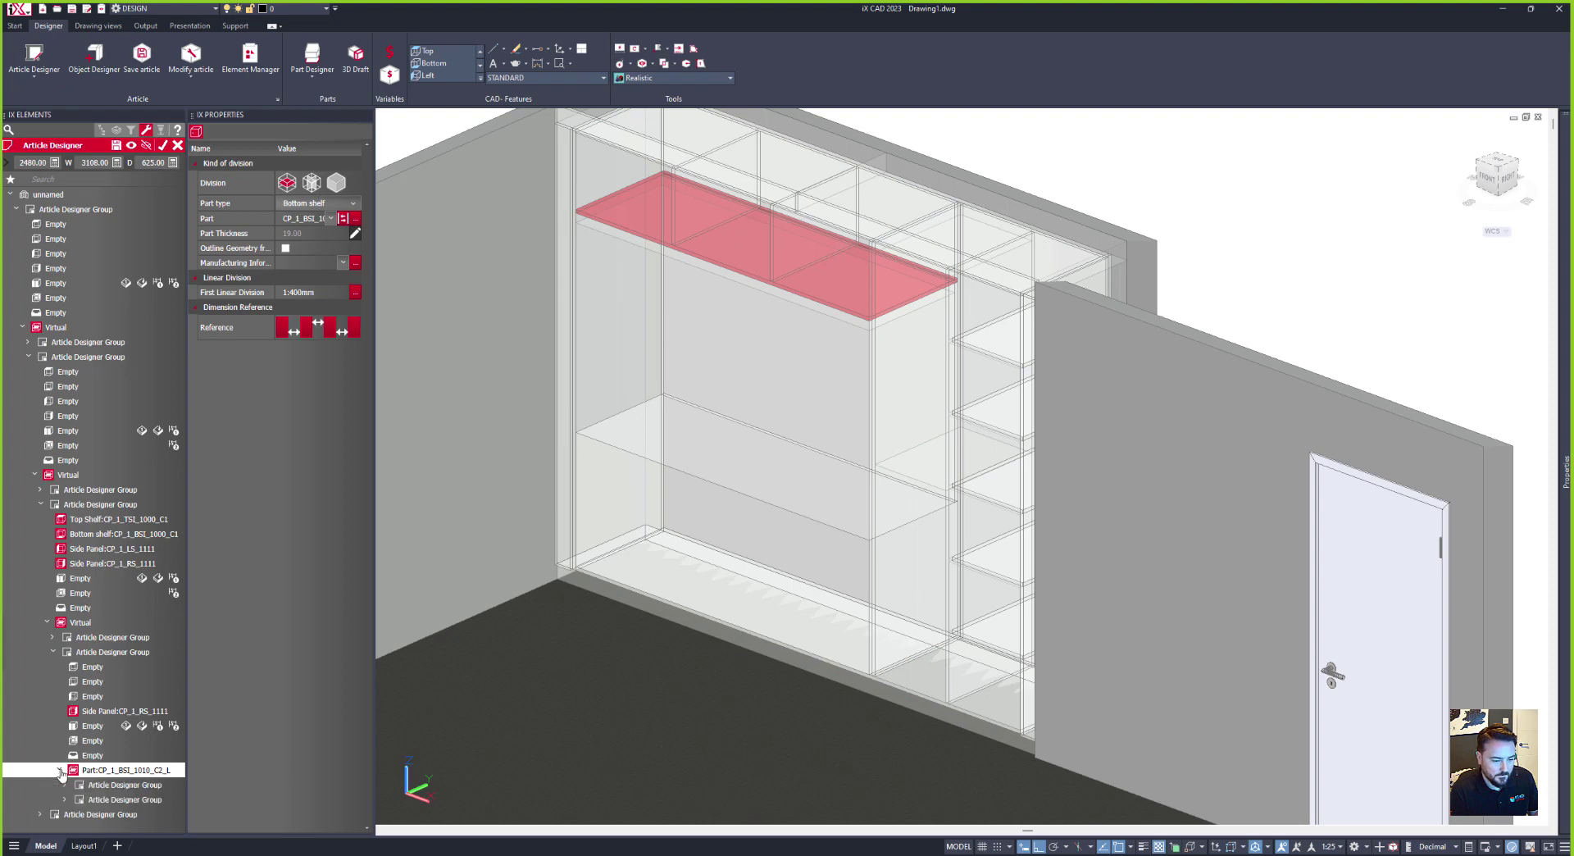
Step: Set the Zone Reveal of the drawer zone's front to 90 and accept the wardrobe design
scroll(103, 800, "down", 3)
left_click(103, 799)
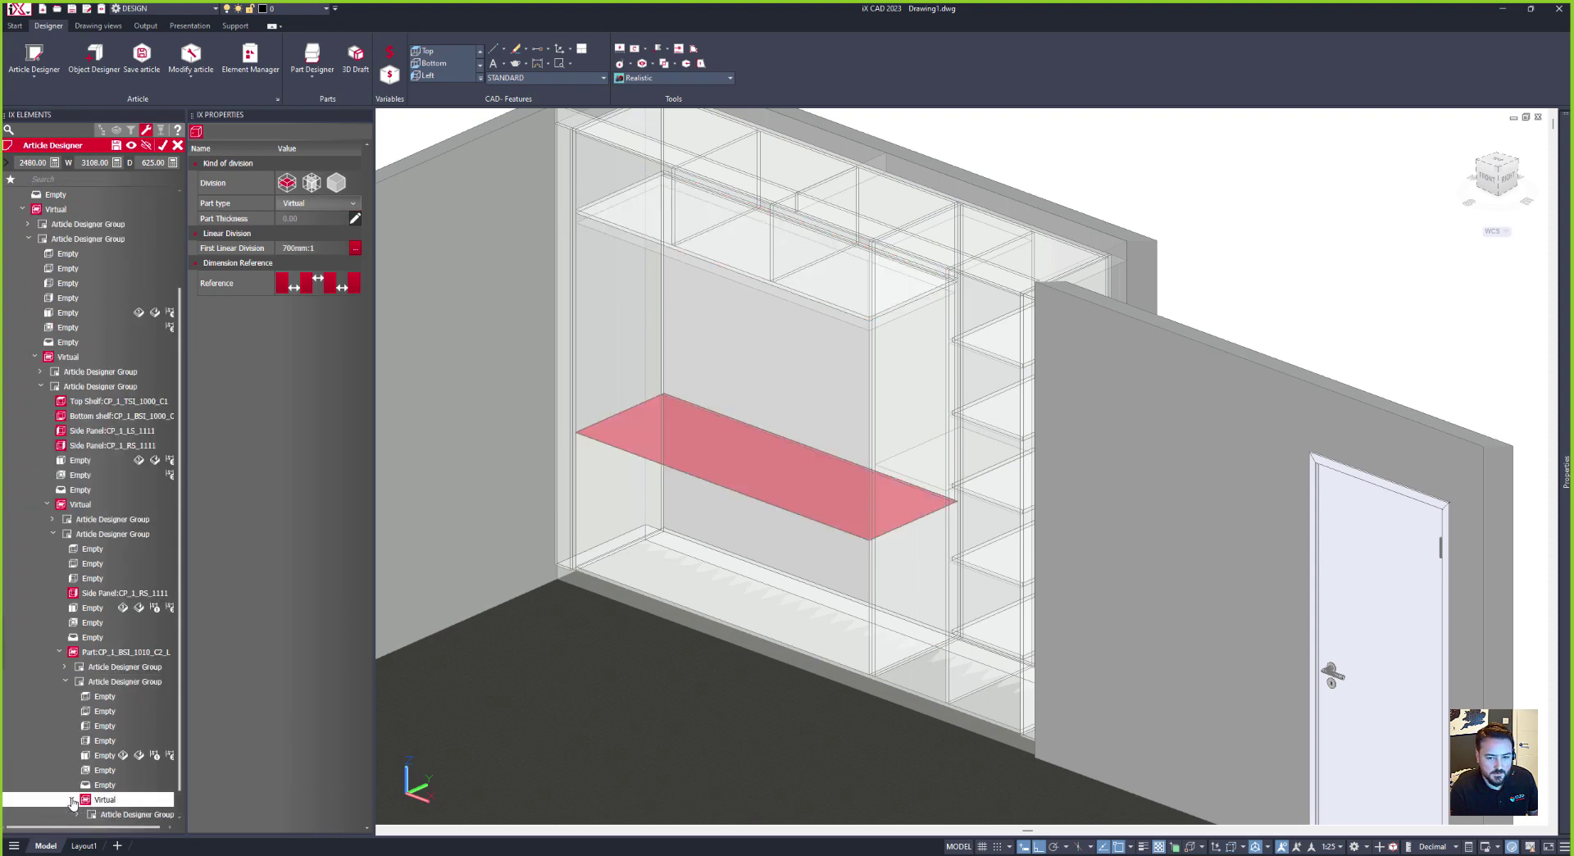
double_click(102, 800)
left_click(111, 801)
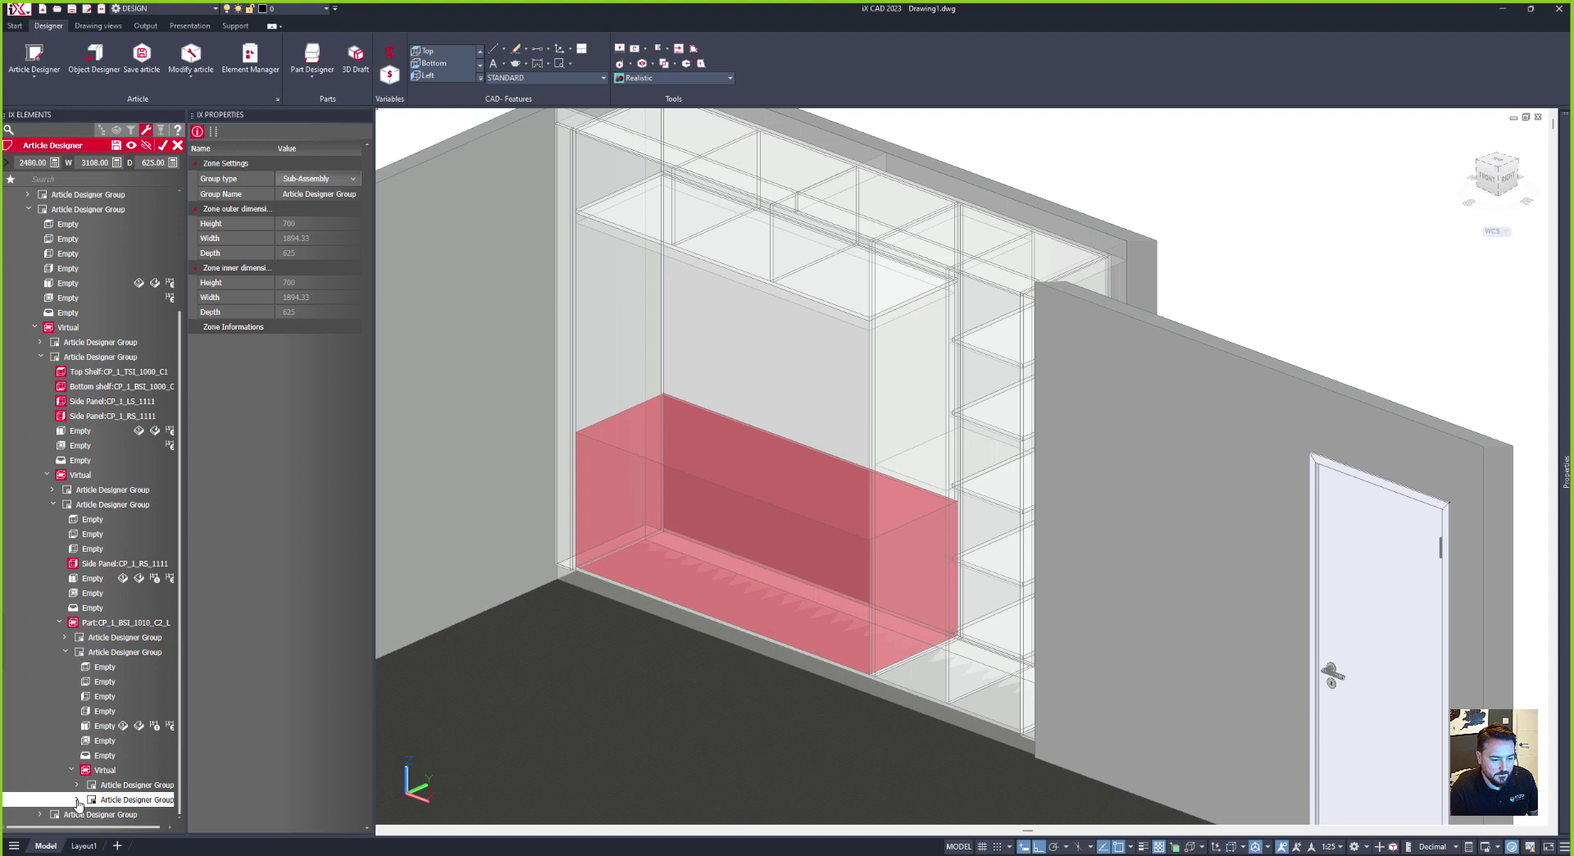
left_click(77, 801)
left_click(114, 755)
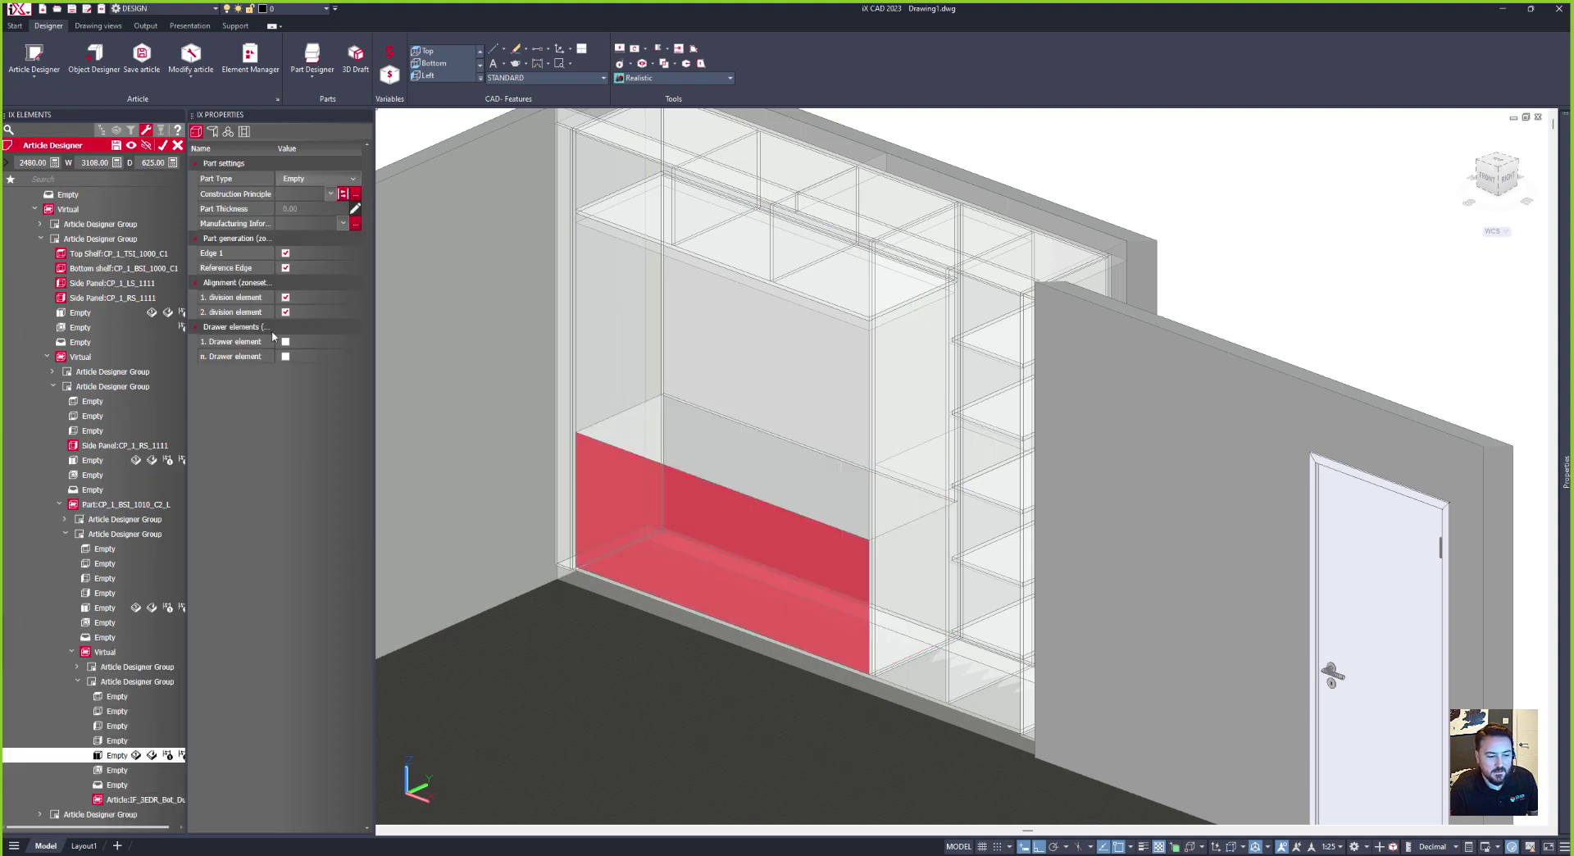
left_click(212, 132)
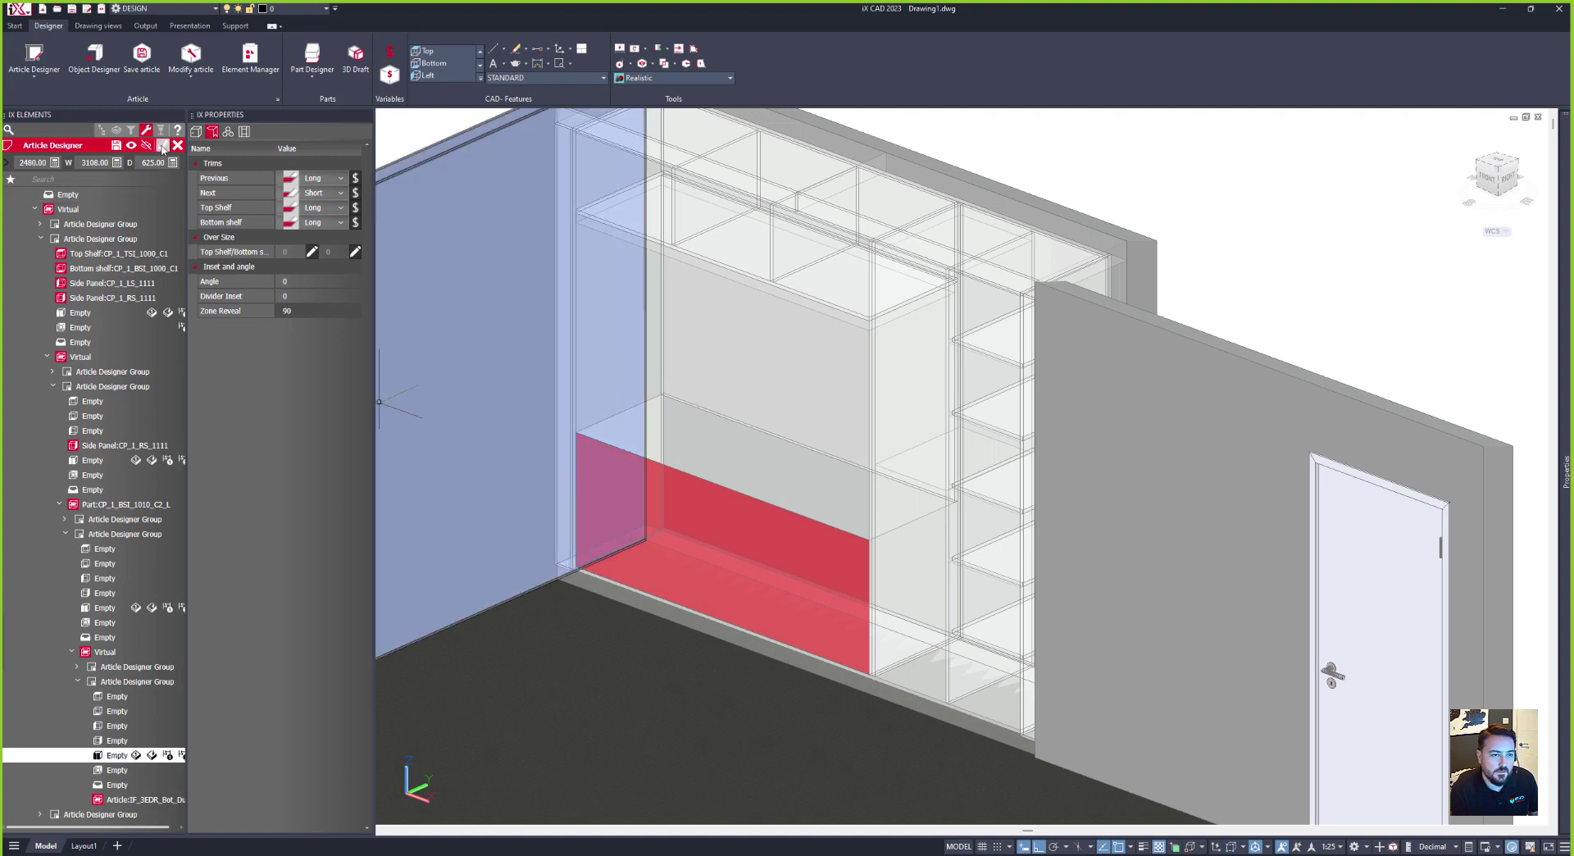
left_click(162, 146)
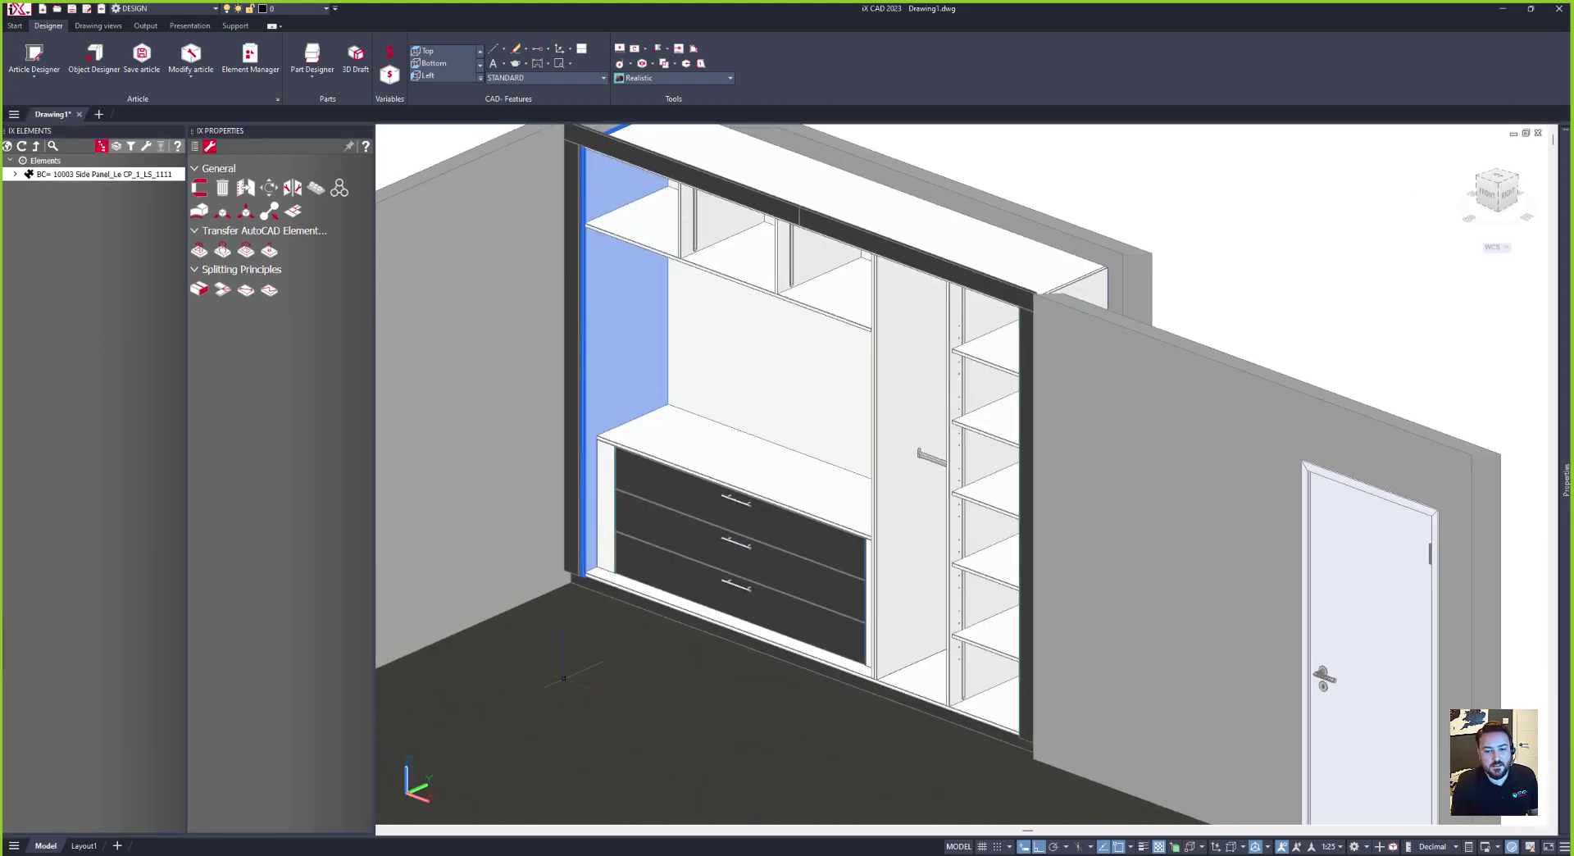
Step: Reopen the wardrobe article for modification and select the wide zone containing the drawers and upper compartments
middle_click_drag(710, 504, 849, 486, "shift")
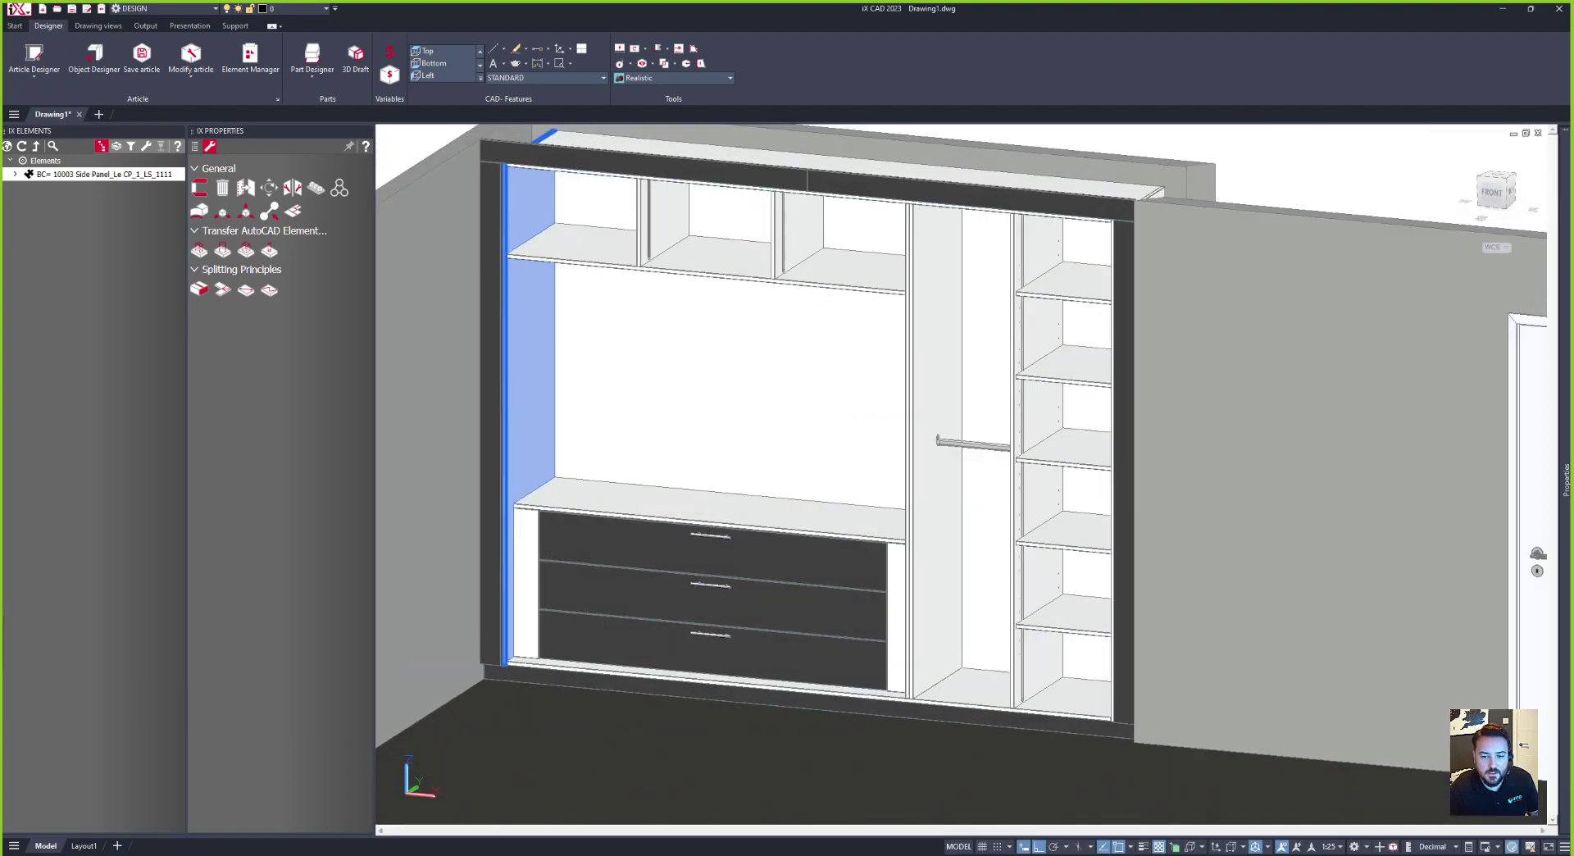
middle_click_drag(657, 451, 657, 486)
right_click(730, 410)
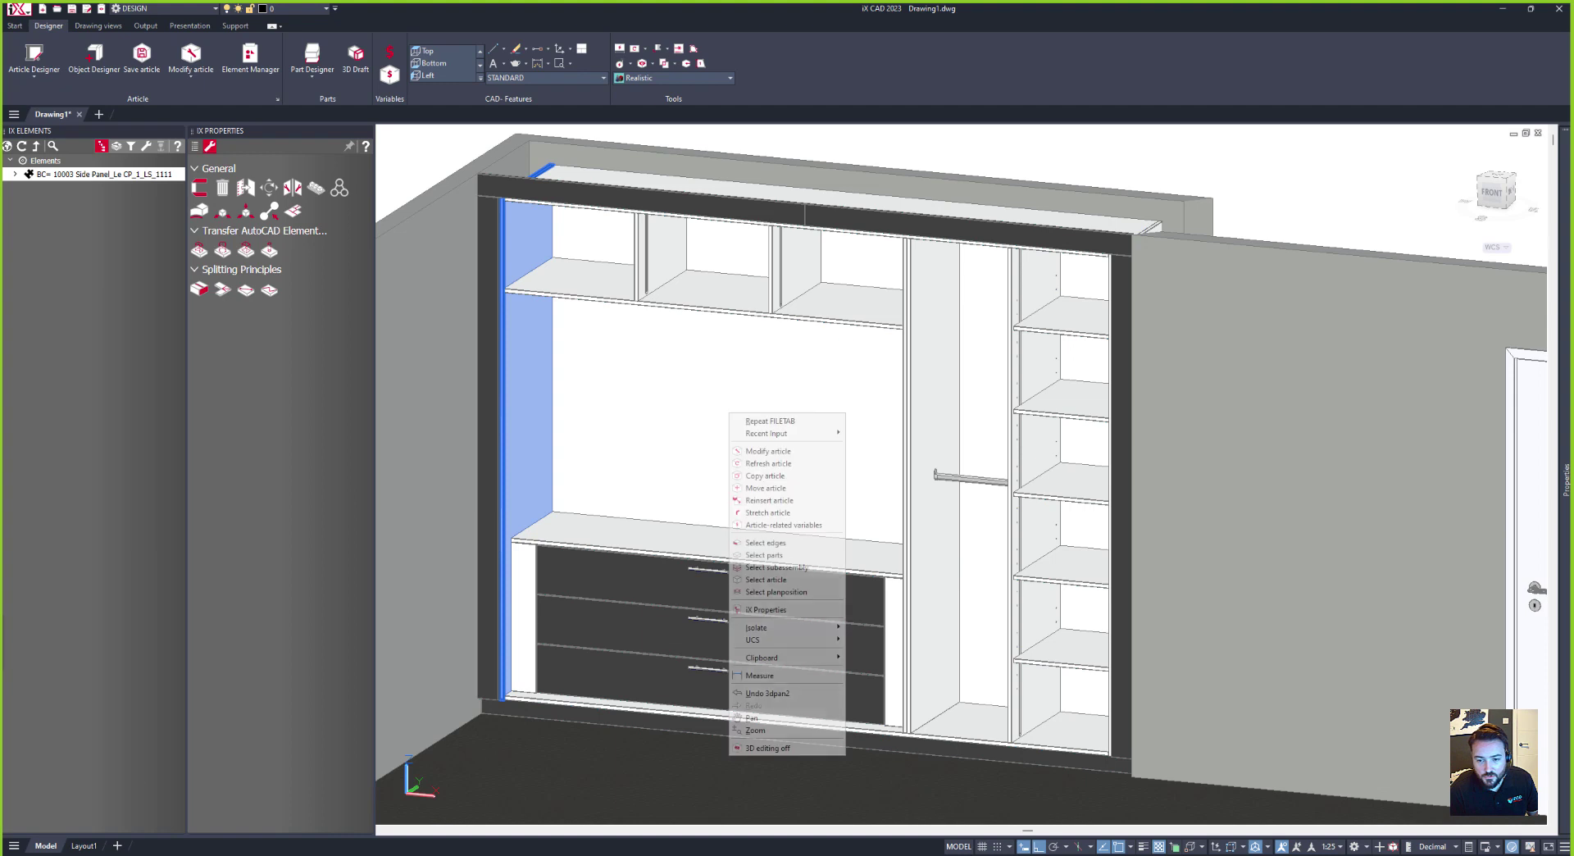
left_click(766, 451)
left_click(753, 350)
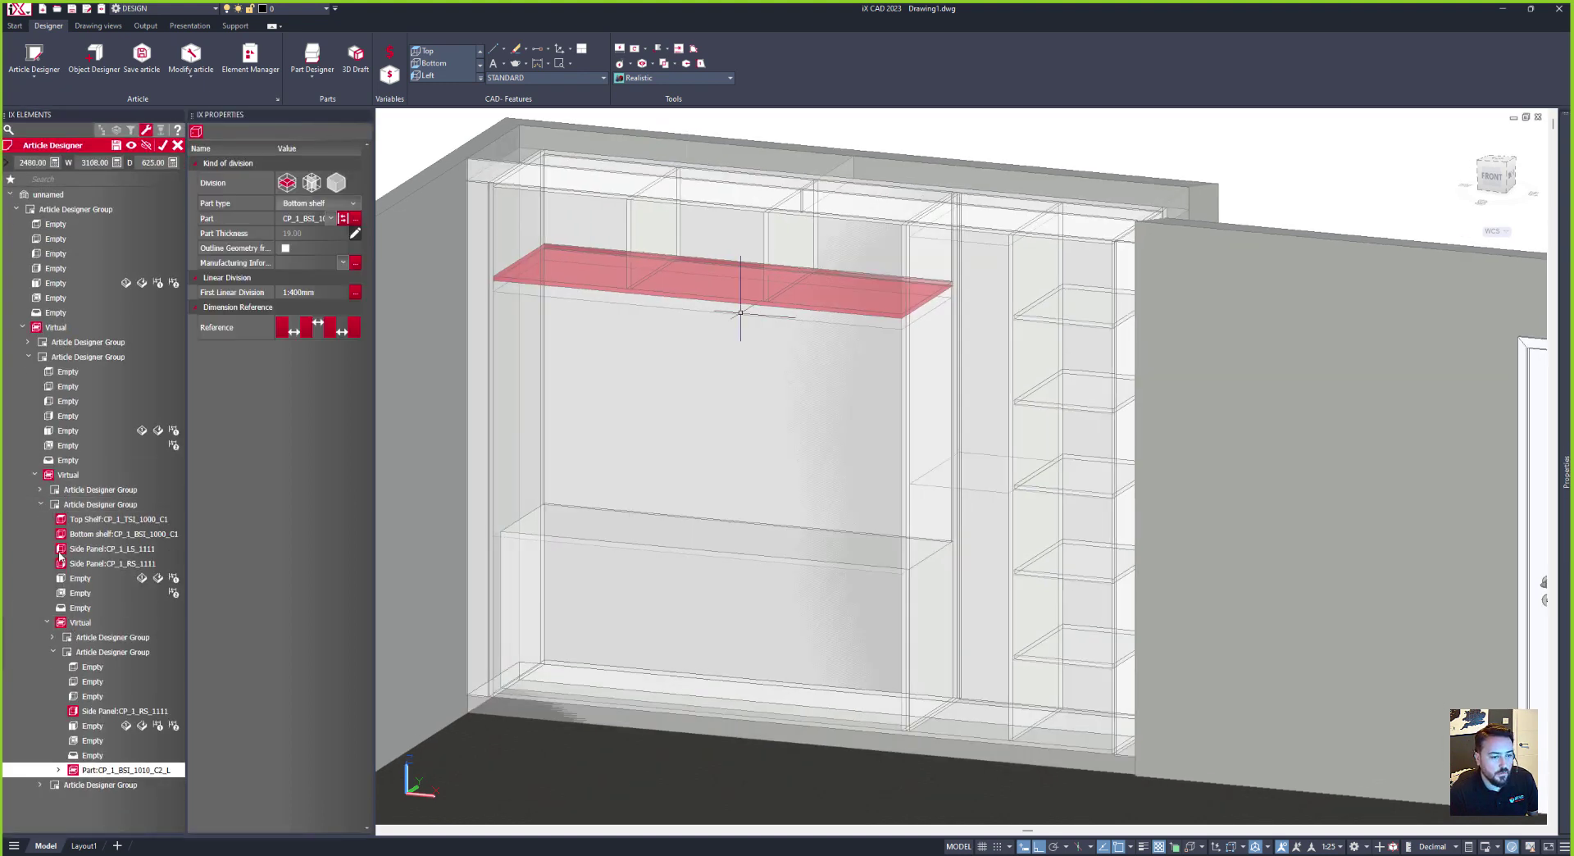
left_click(82, 494)
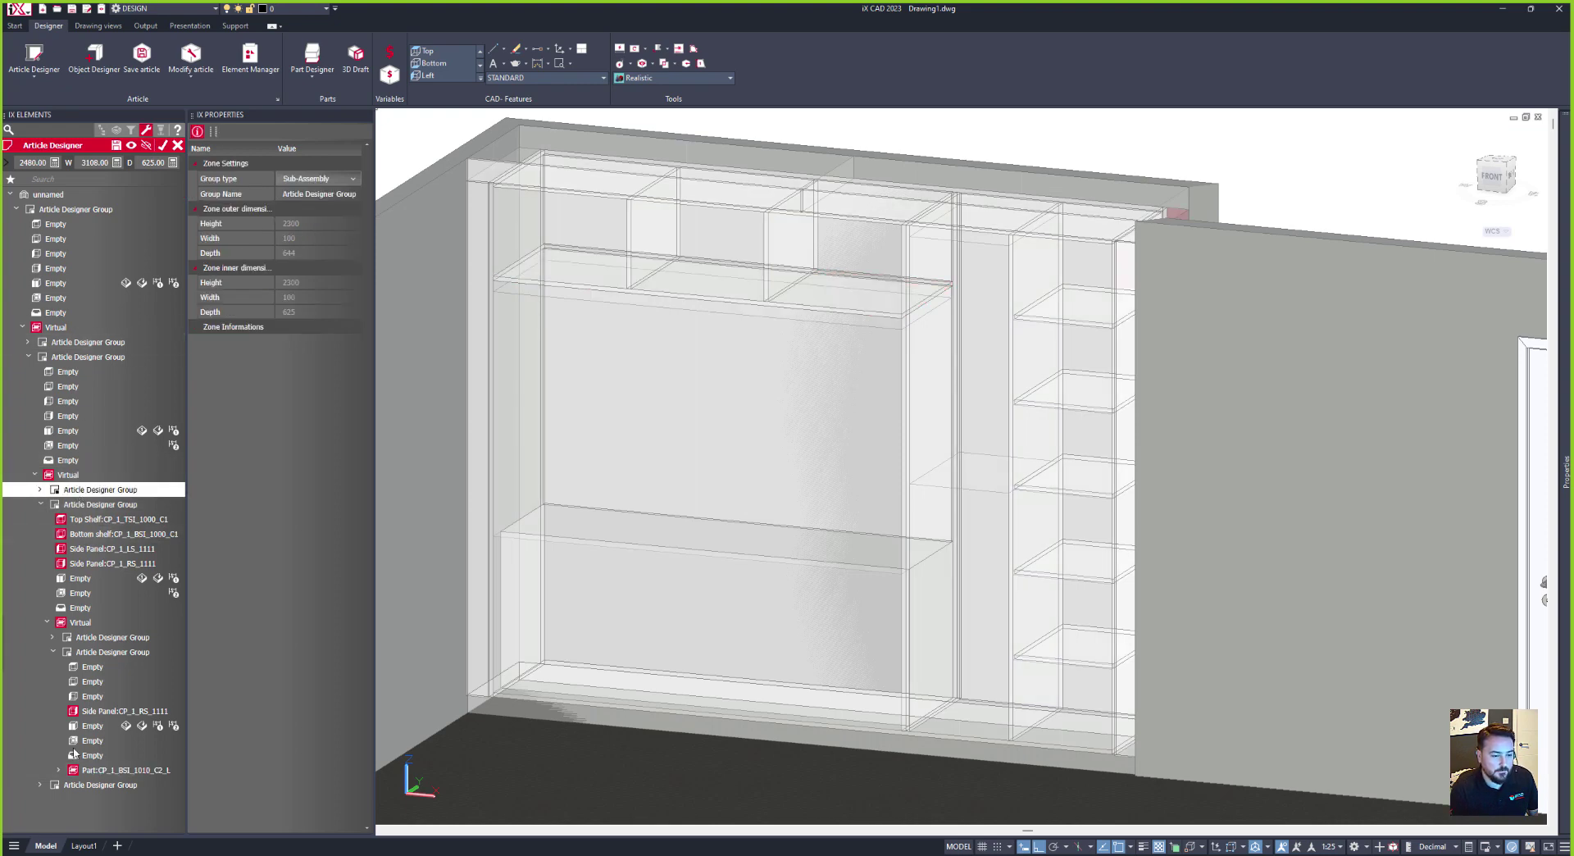
left_click(86, 622)
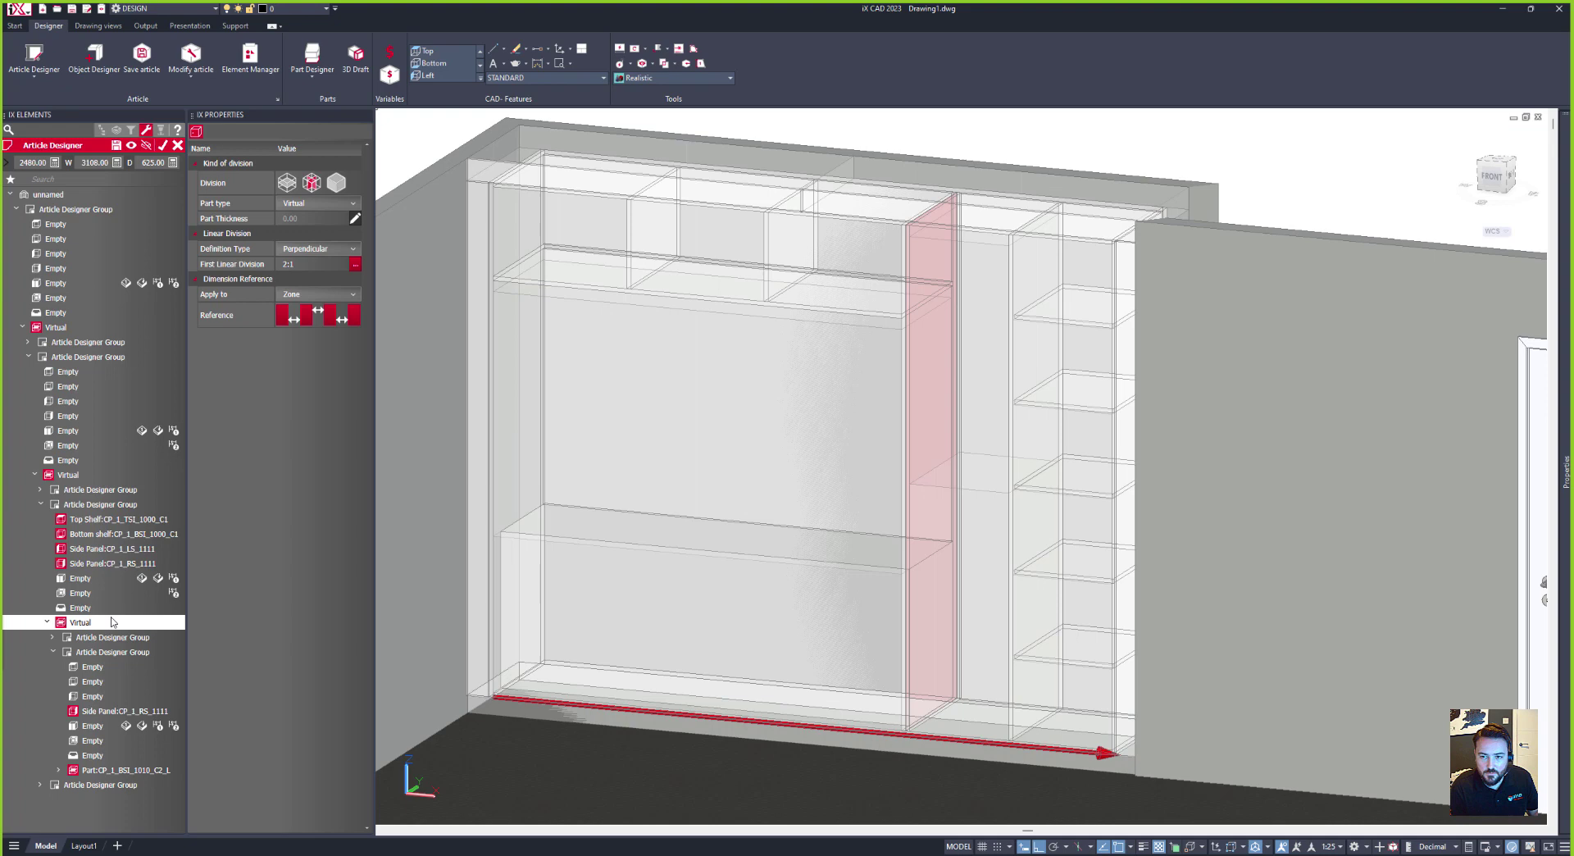
left_click(107, 654)
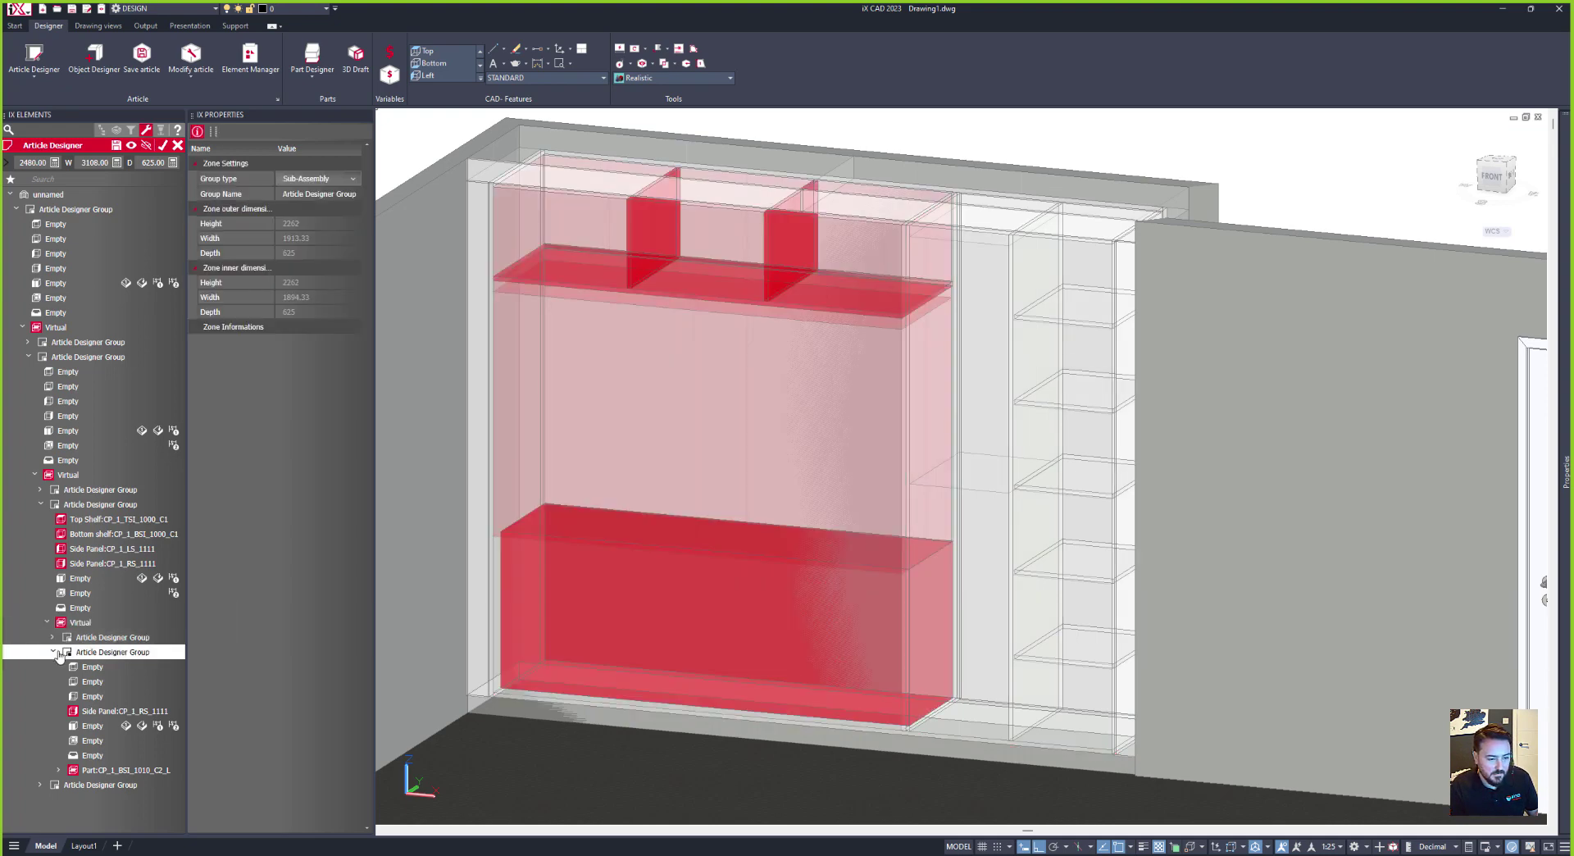
Step: Give the wide zone's front a Folding and sliding door with a four-door He_CP_WL construction principle
left_click(91, 726)
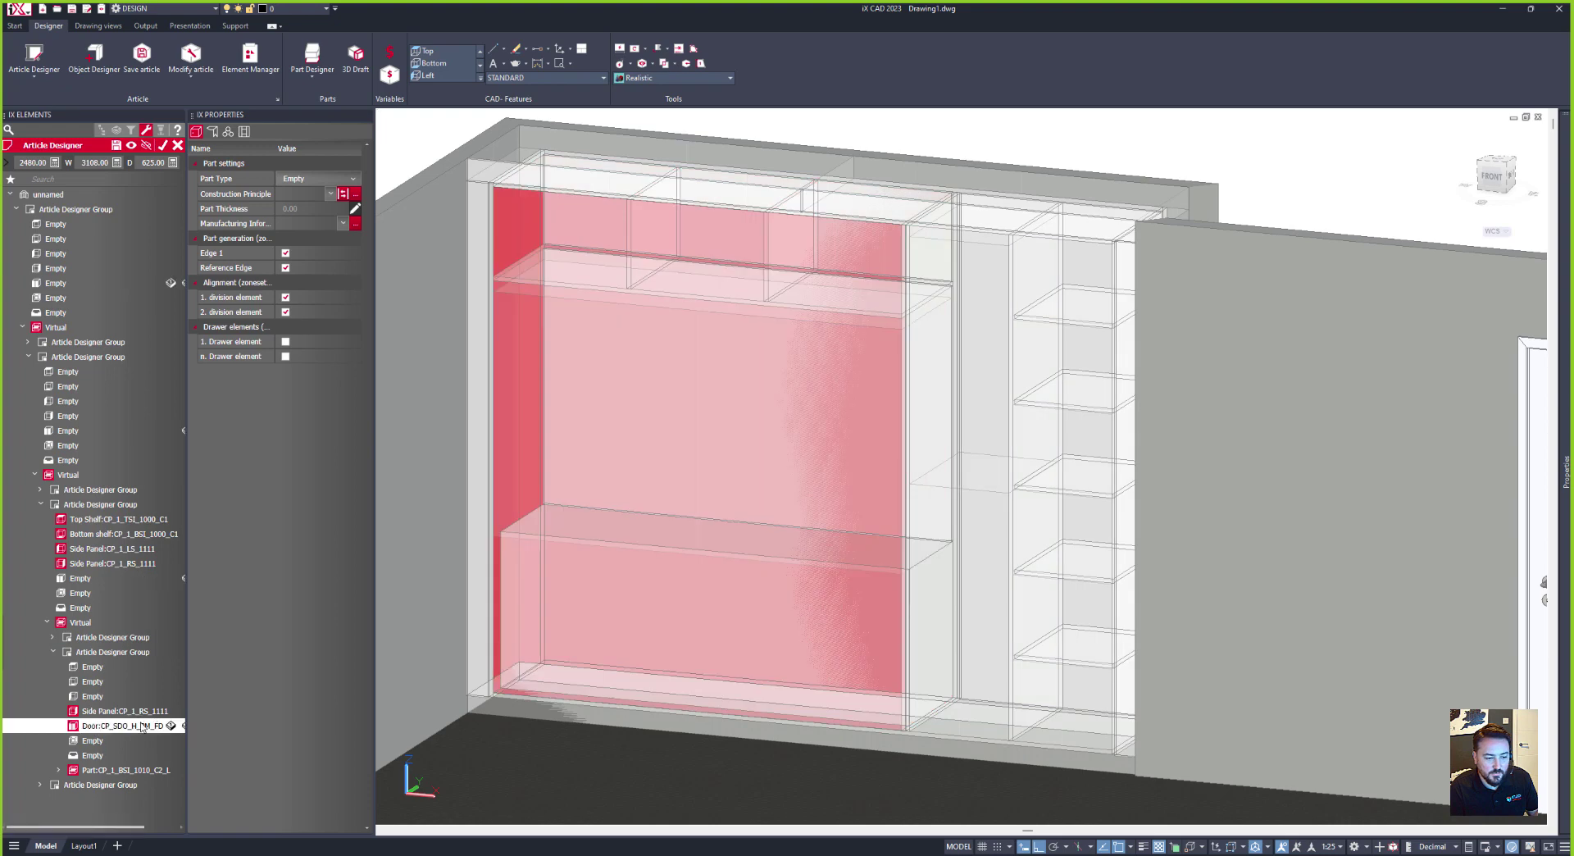
left_click(321, 183)
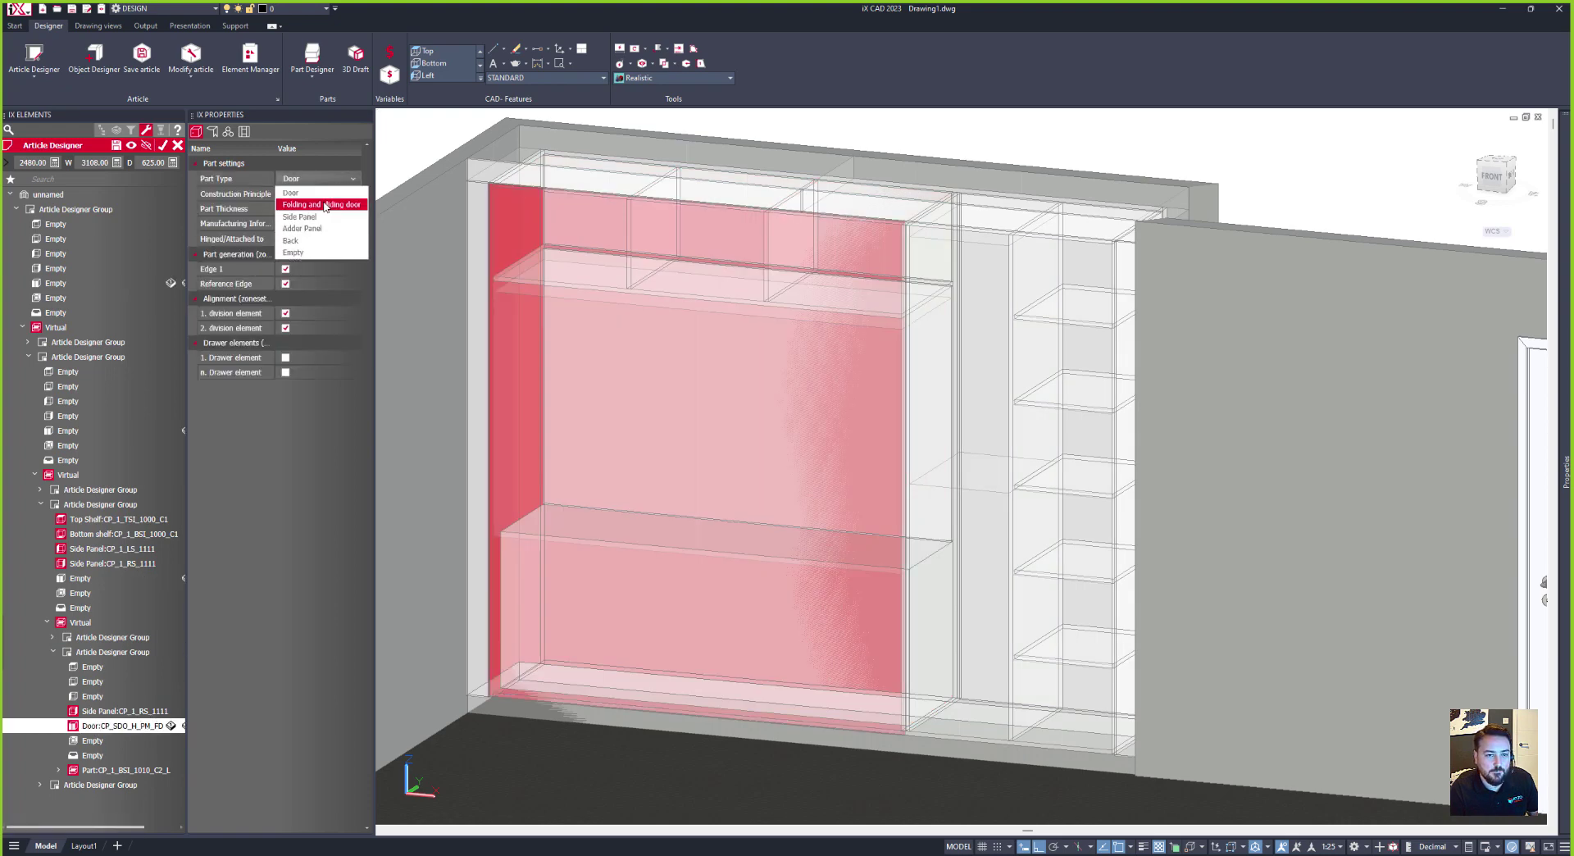
left_click(293, 199)
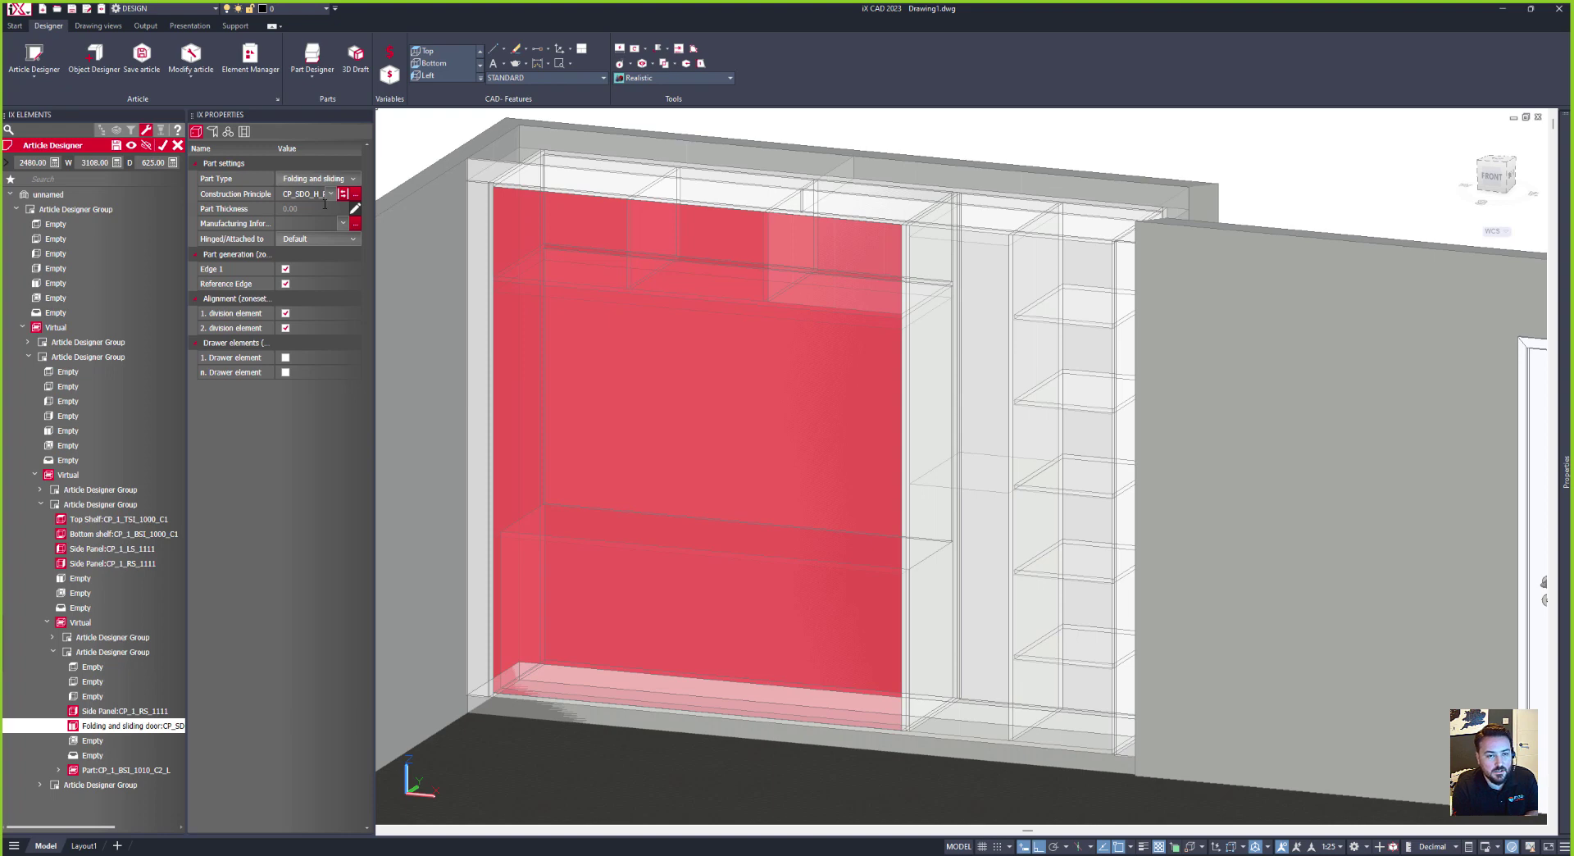
left_click(331, 194)
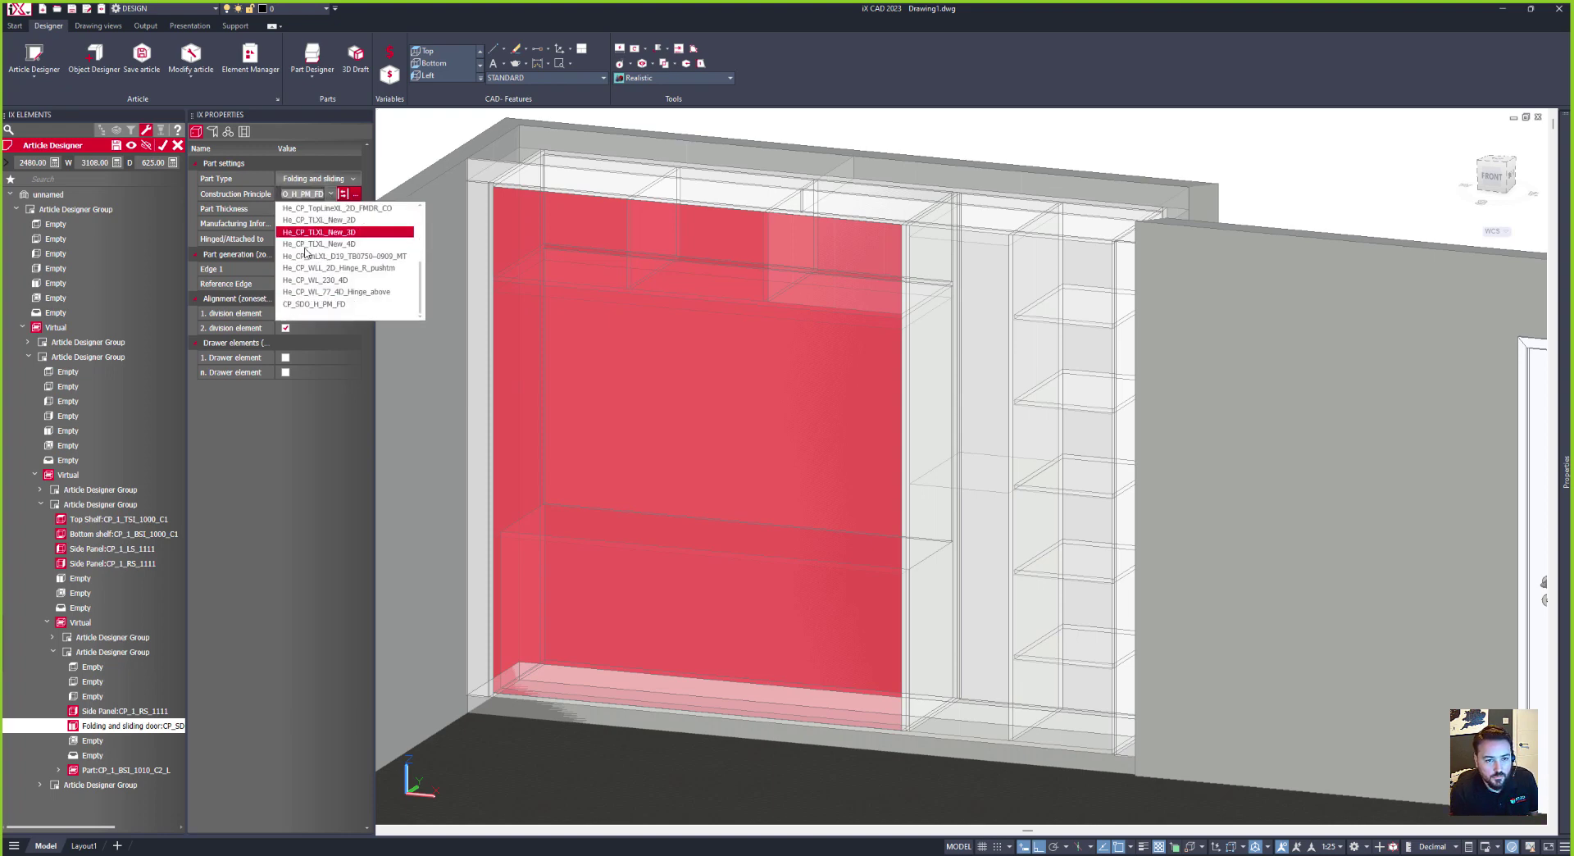
left_click(375, 238)
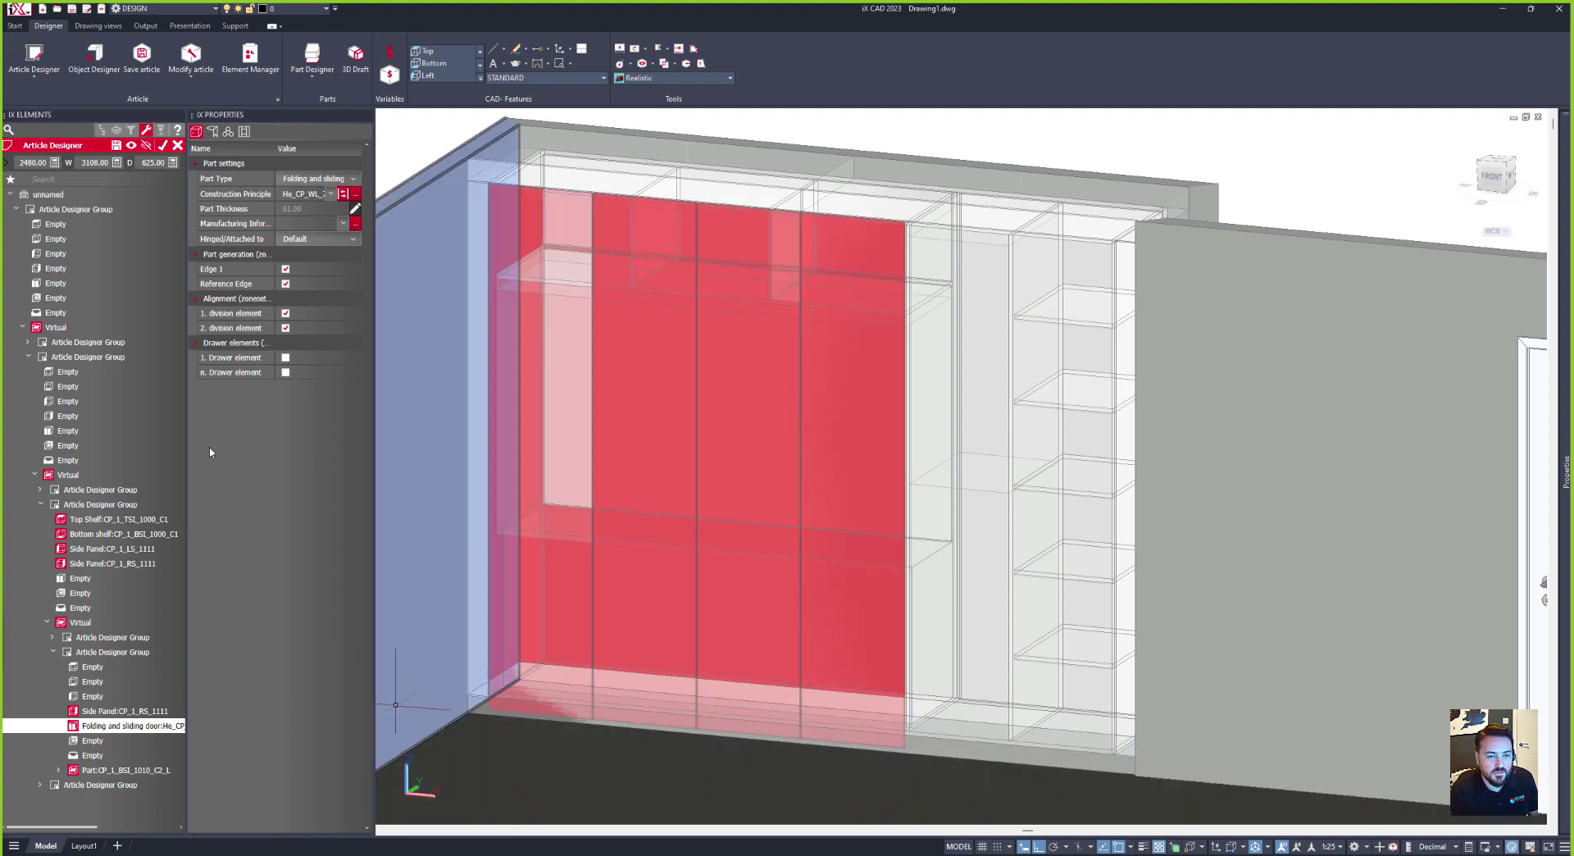
Step: Give the narrow shelf zone's front a Folding and sliding door with a two-door He_CP_WL construction principle, and accept the wardrobe design
left_click(82, 637)
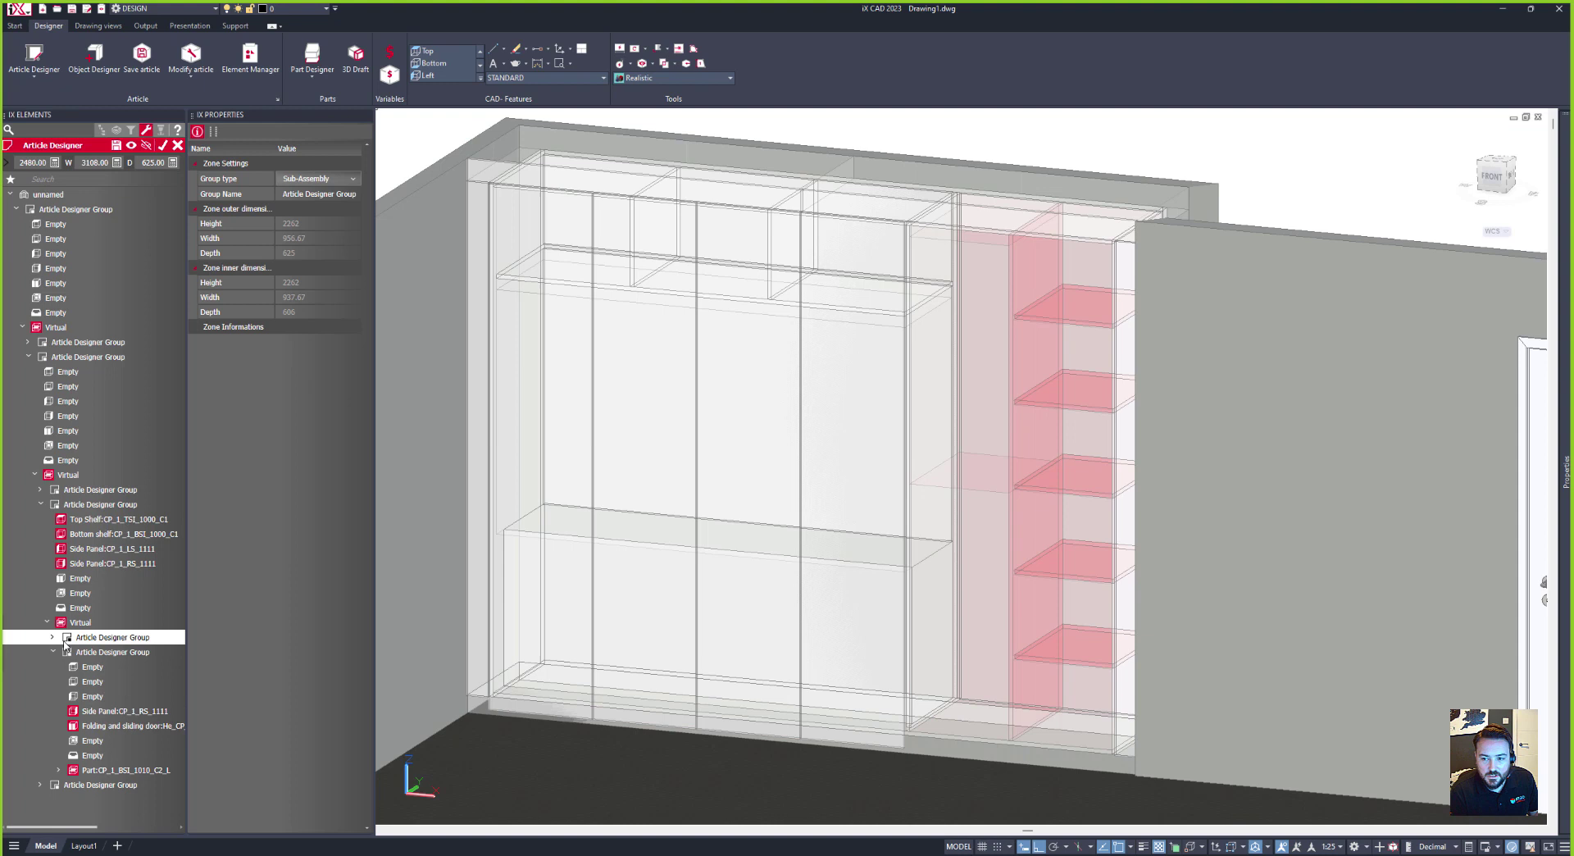
left_click(53, 639)
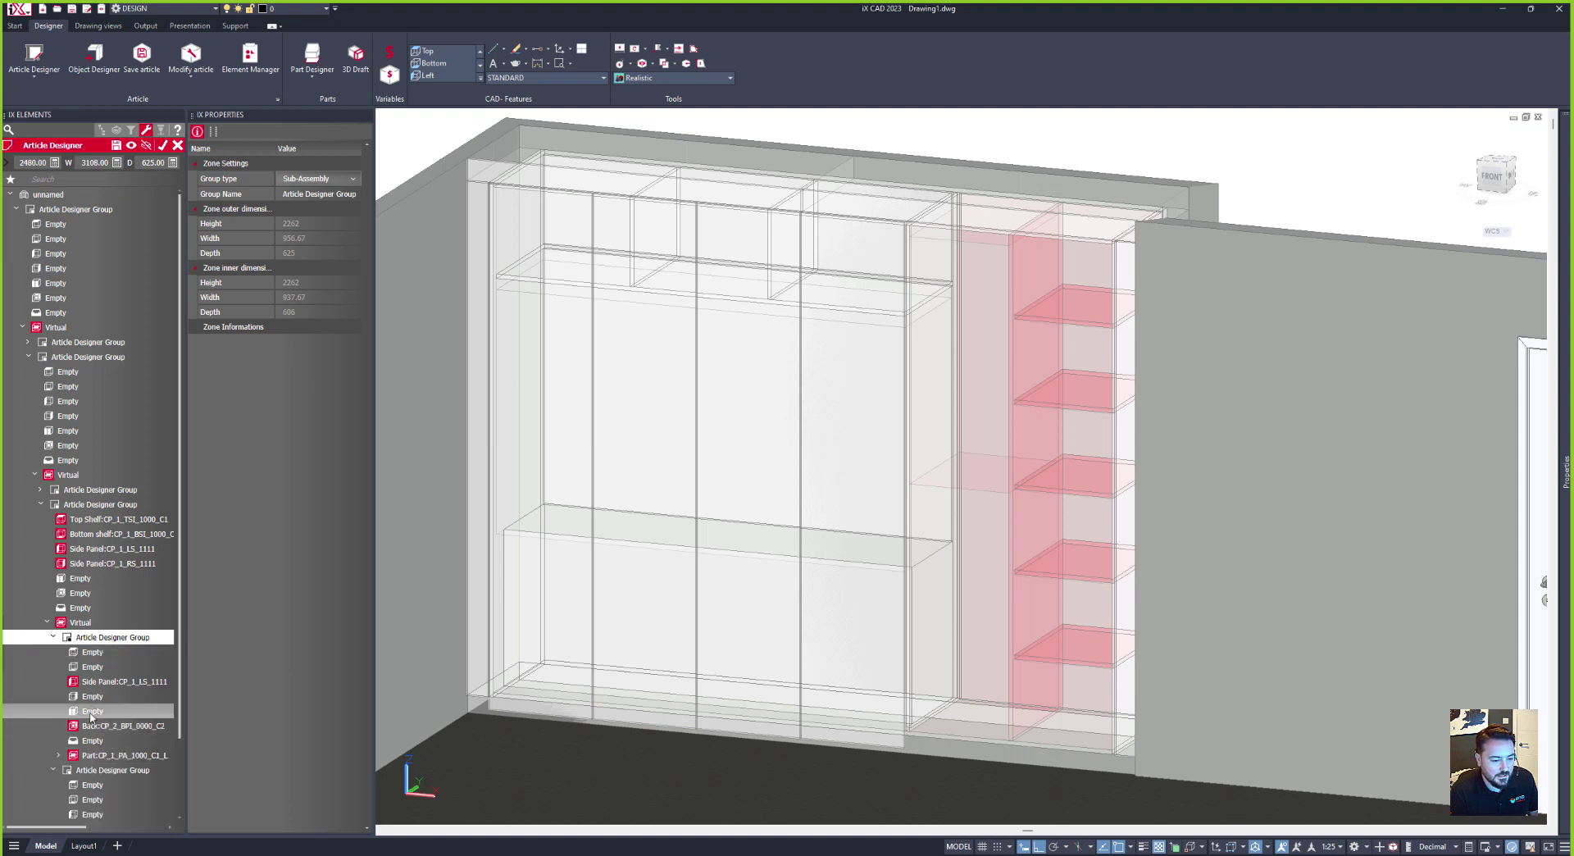
left_click(87, 712)
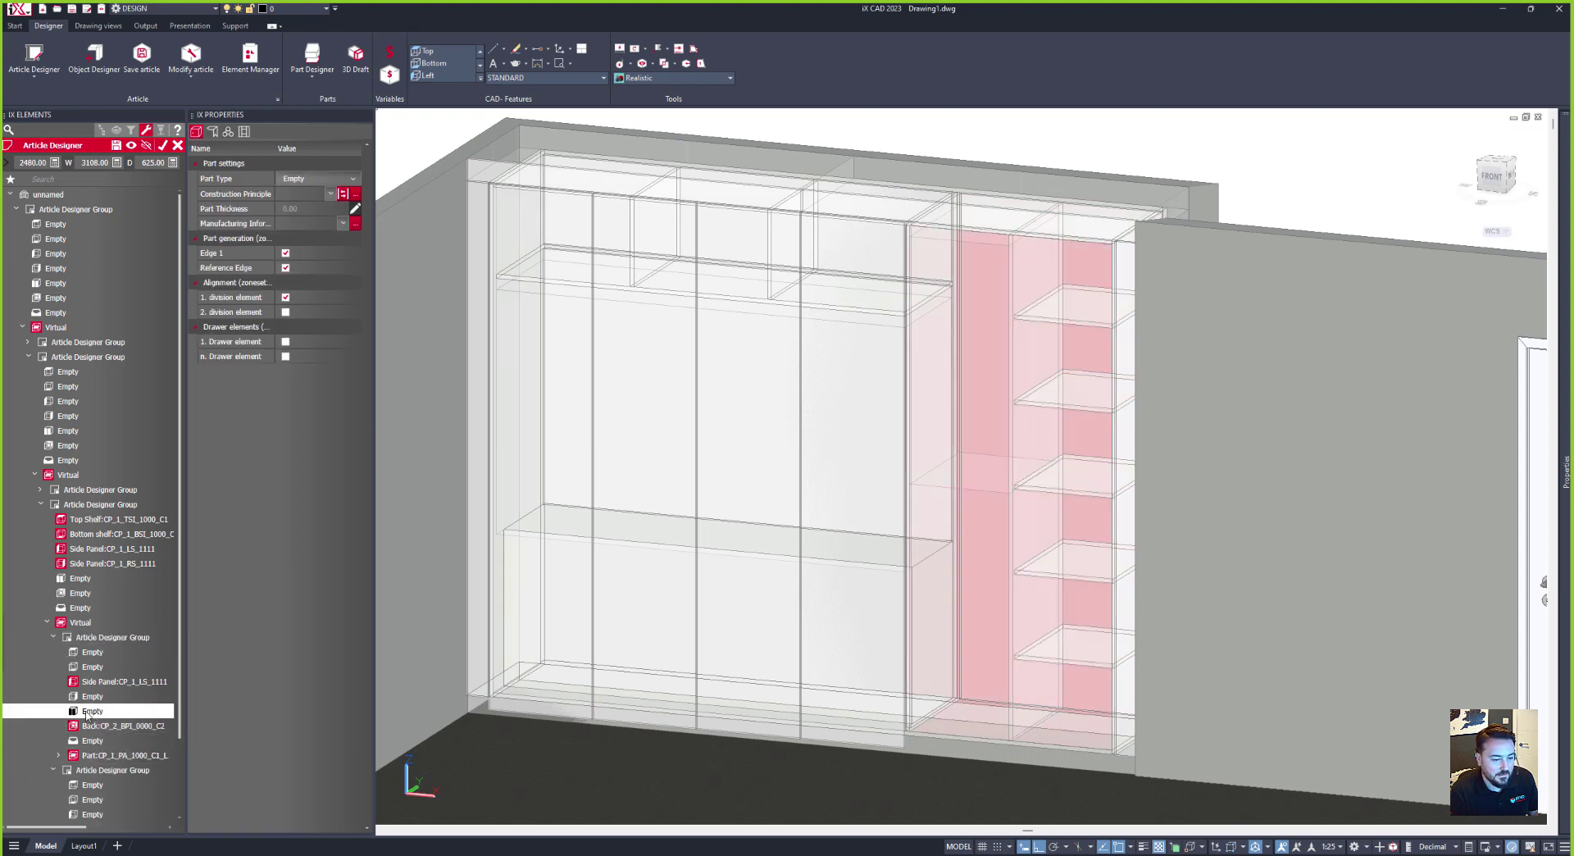
left_click(322, 179)
left_click(327, 205)
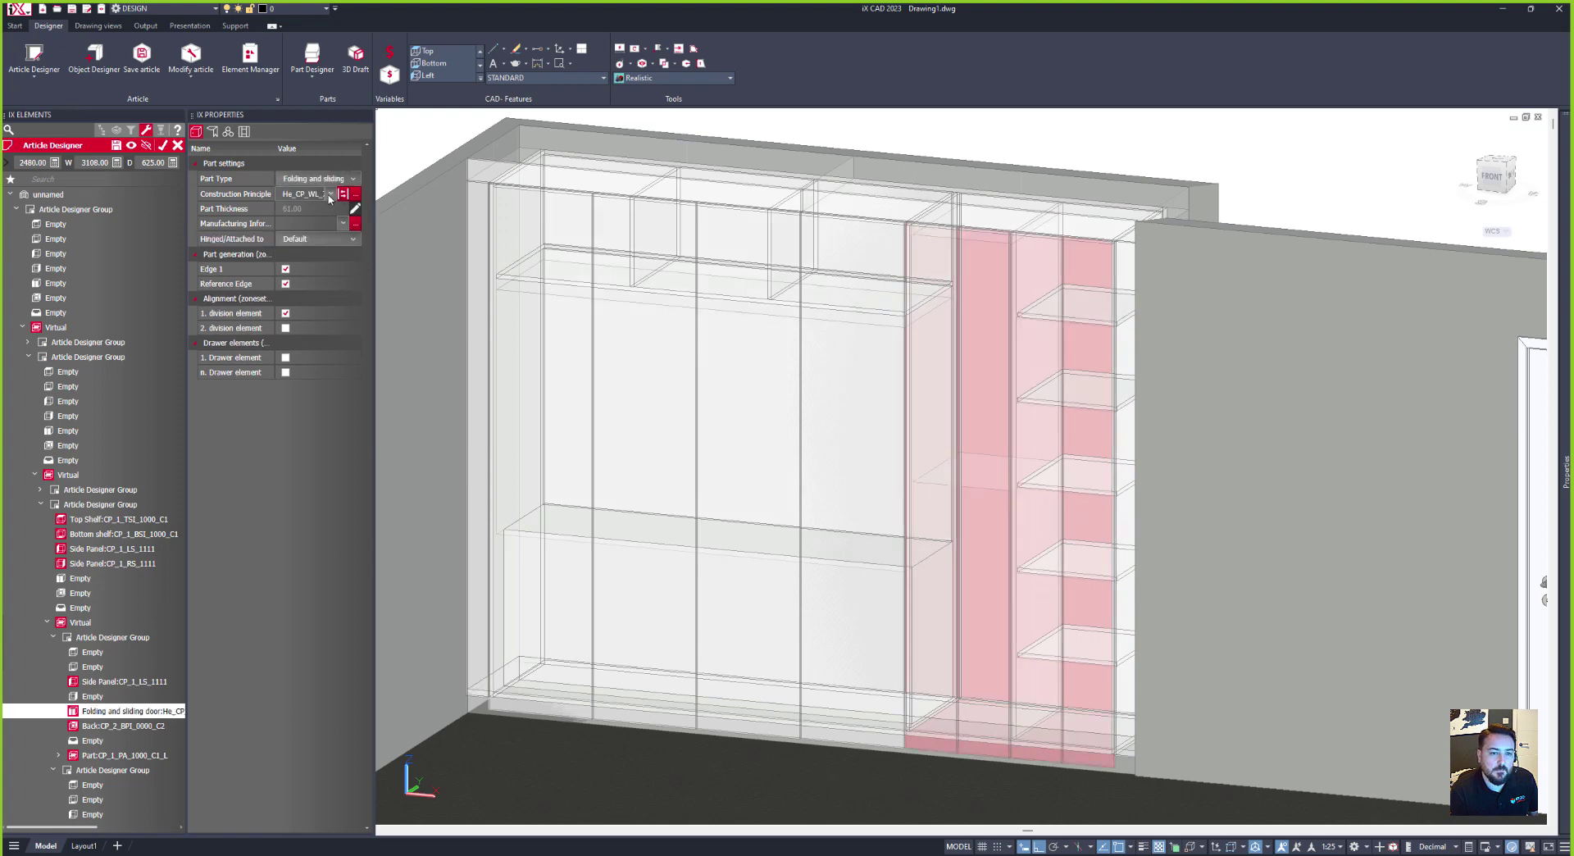
left_click(329, 194)
left_click(484, 261)
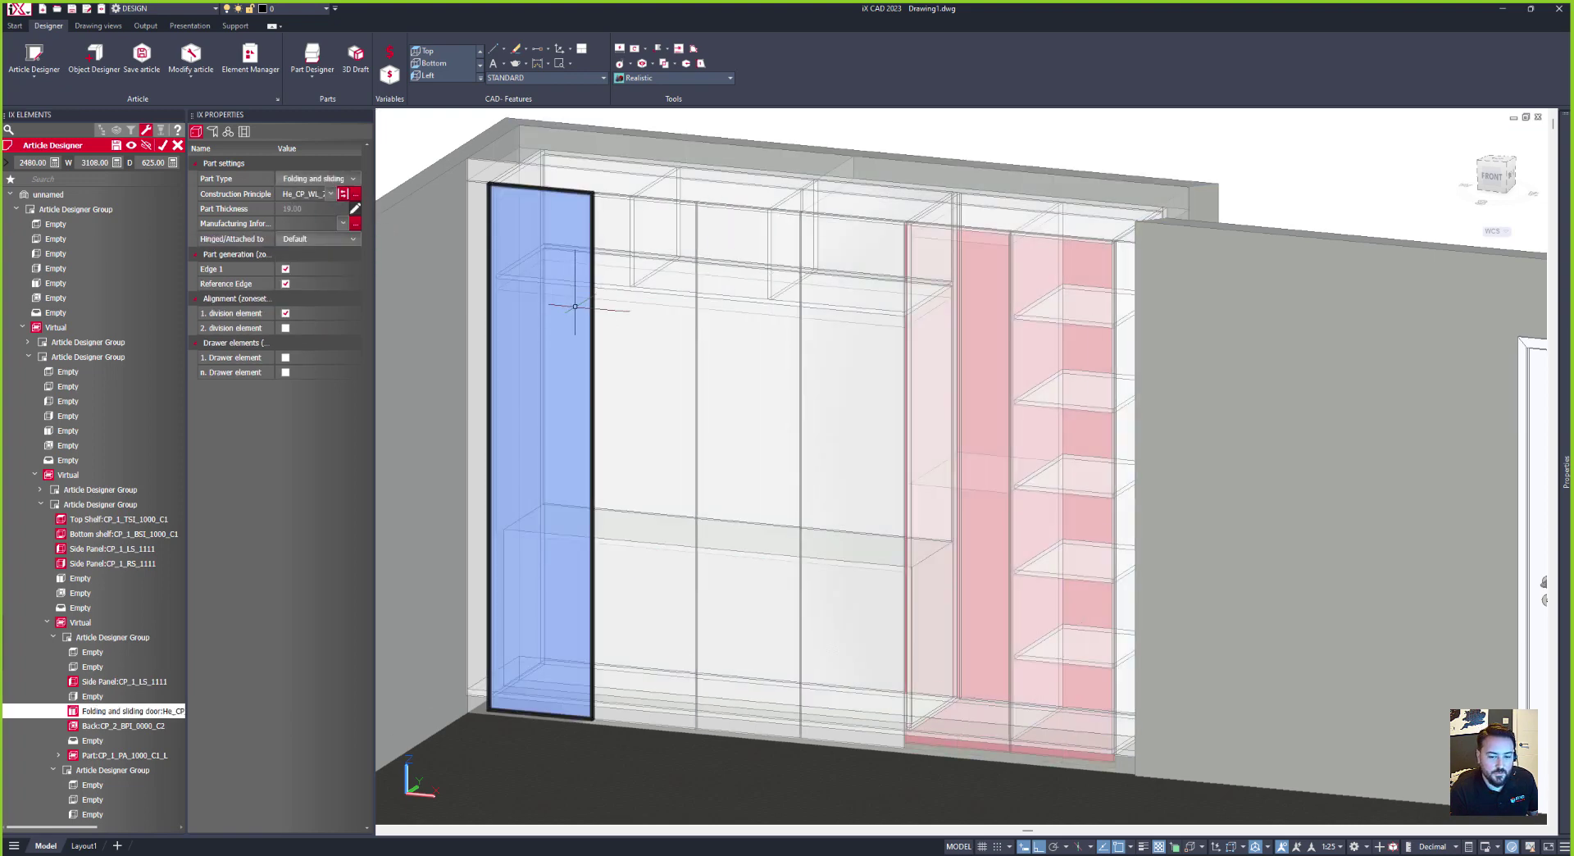
left_click(515, 576)
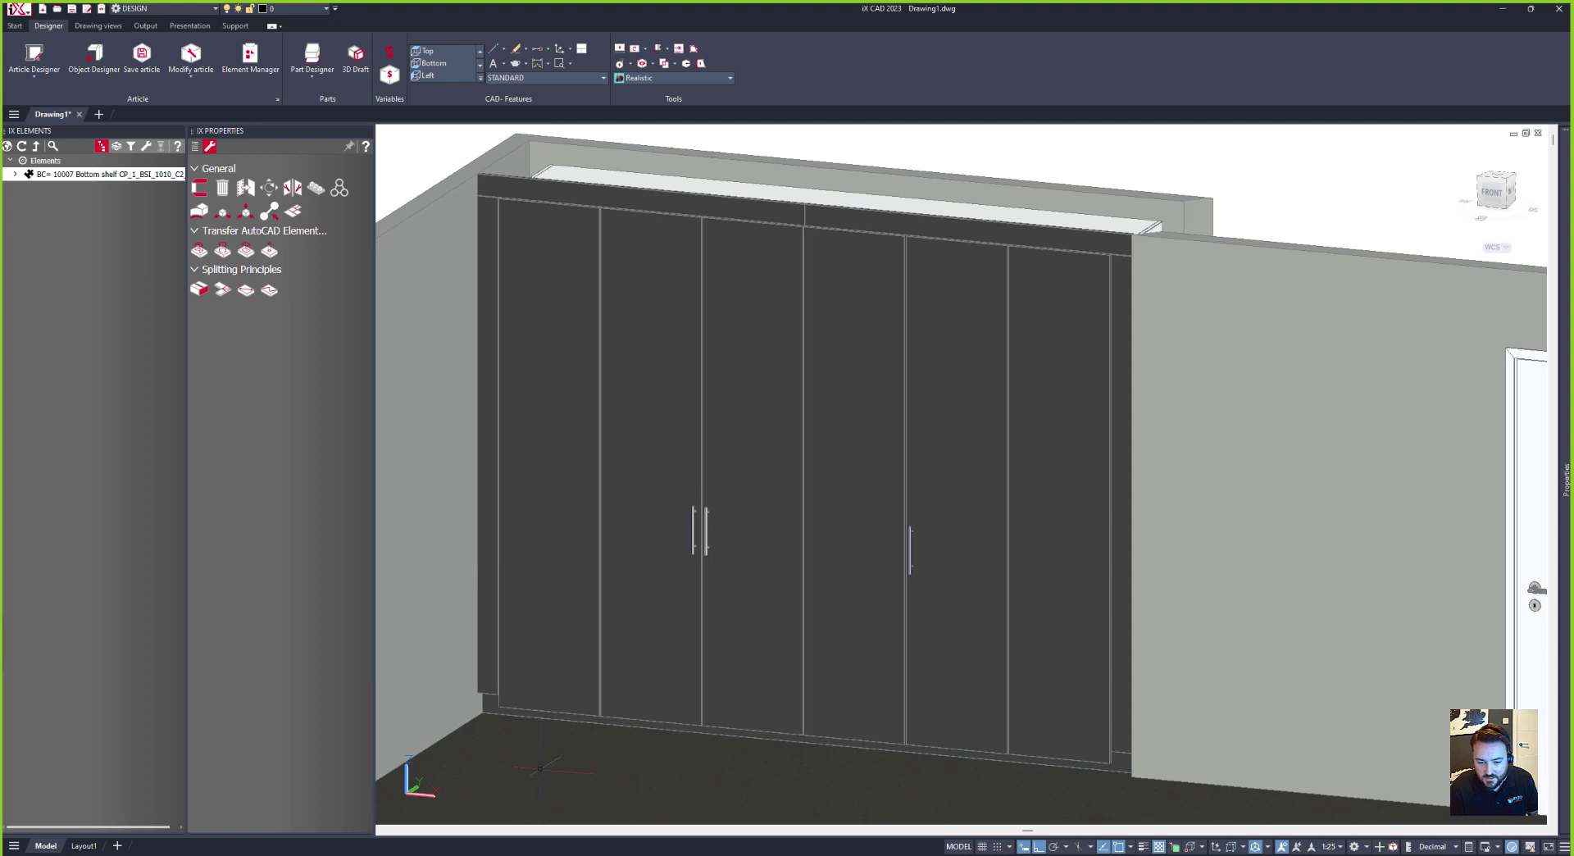
Step: Switch the visual style to 2D Wireframe and examine the folding doors' hinges, tracks and drillings
left_click(644, 80)
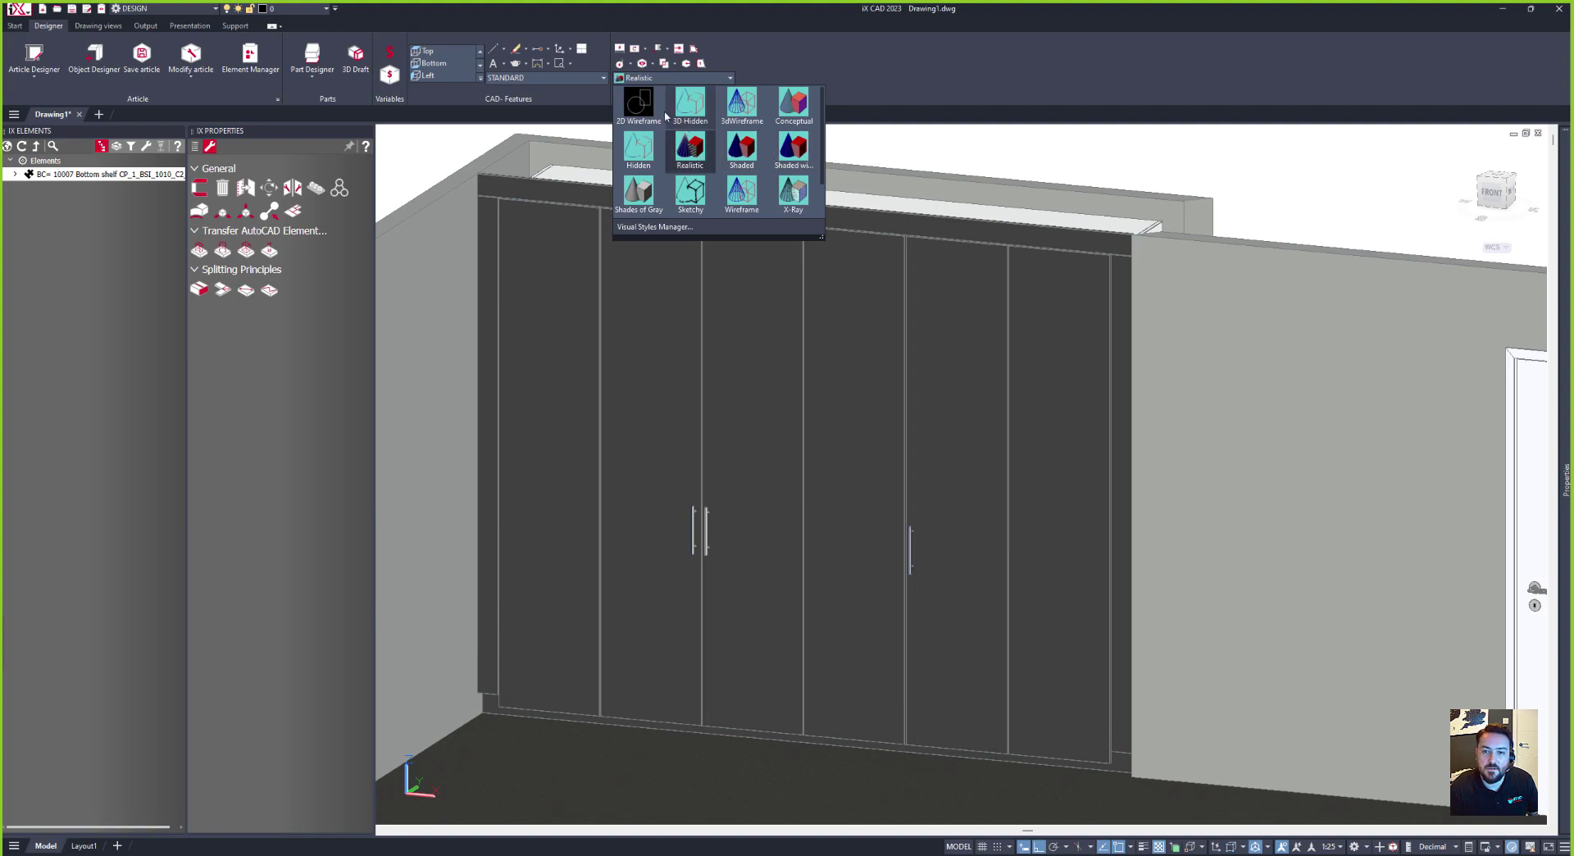
left_click(641, 107)
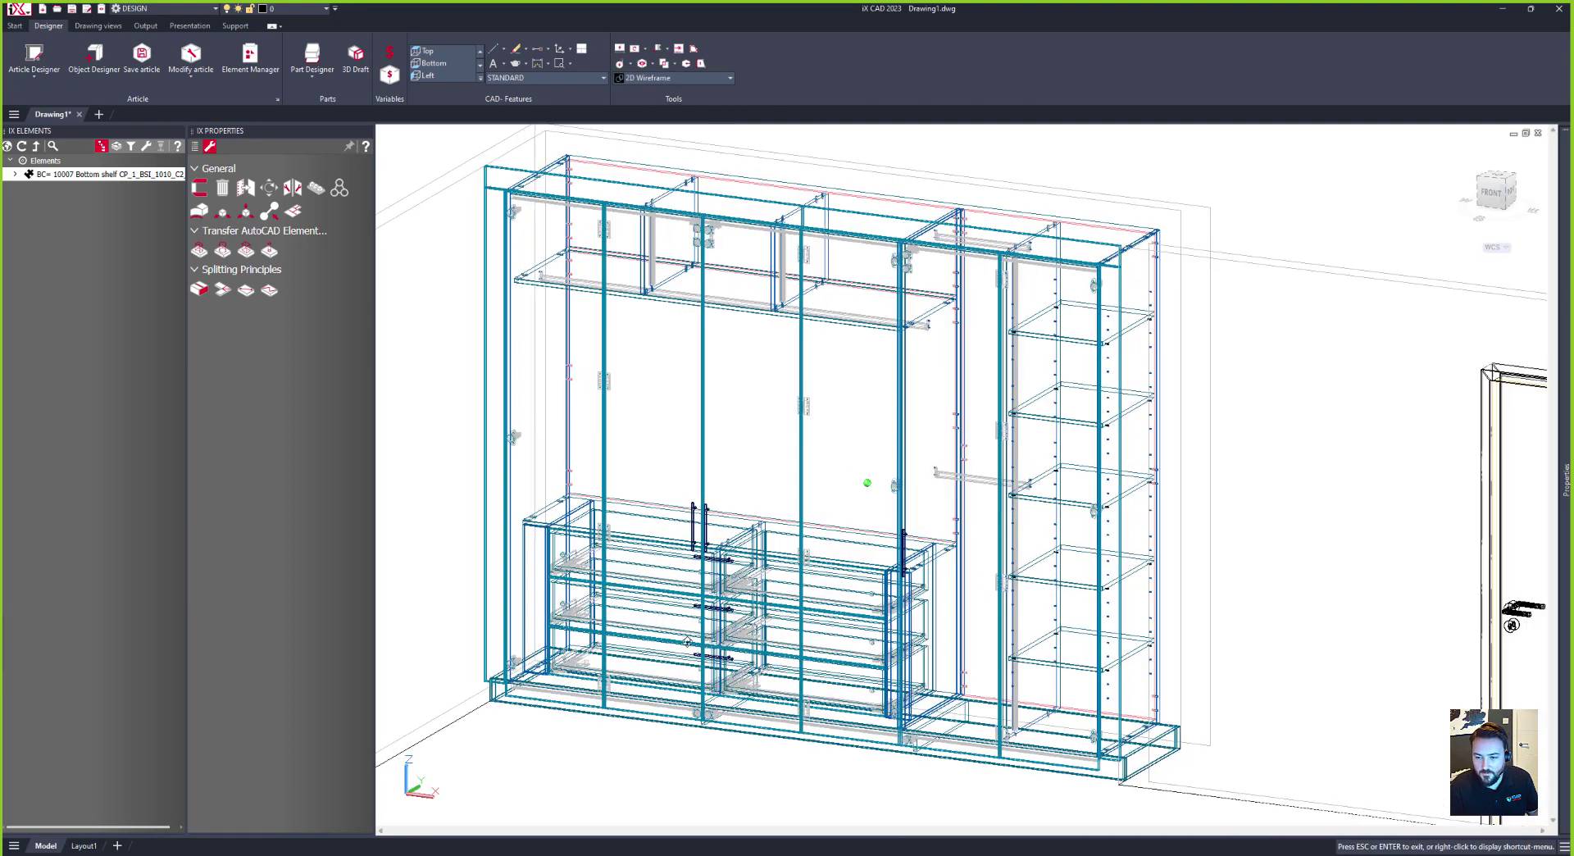
scroll(912, 210, "up", 5)
middle_click_drag(912, 210, 1115, 229, "shift")
scroll(967, 422, "down", 6)
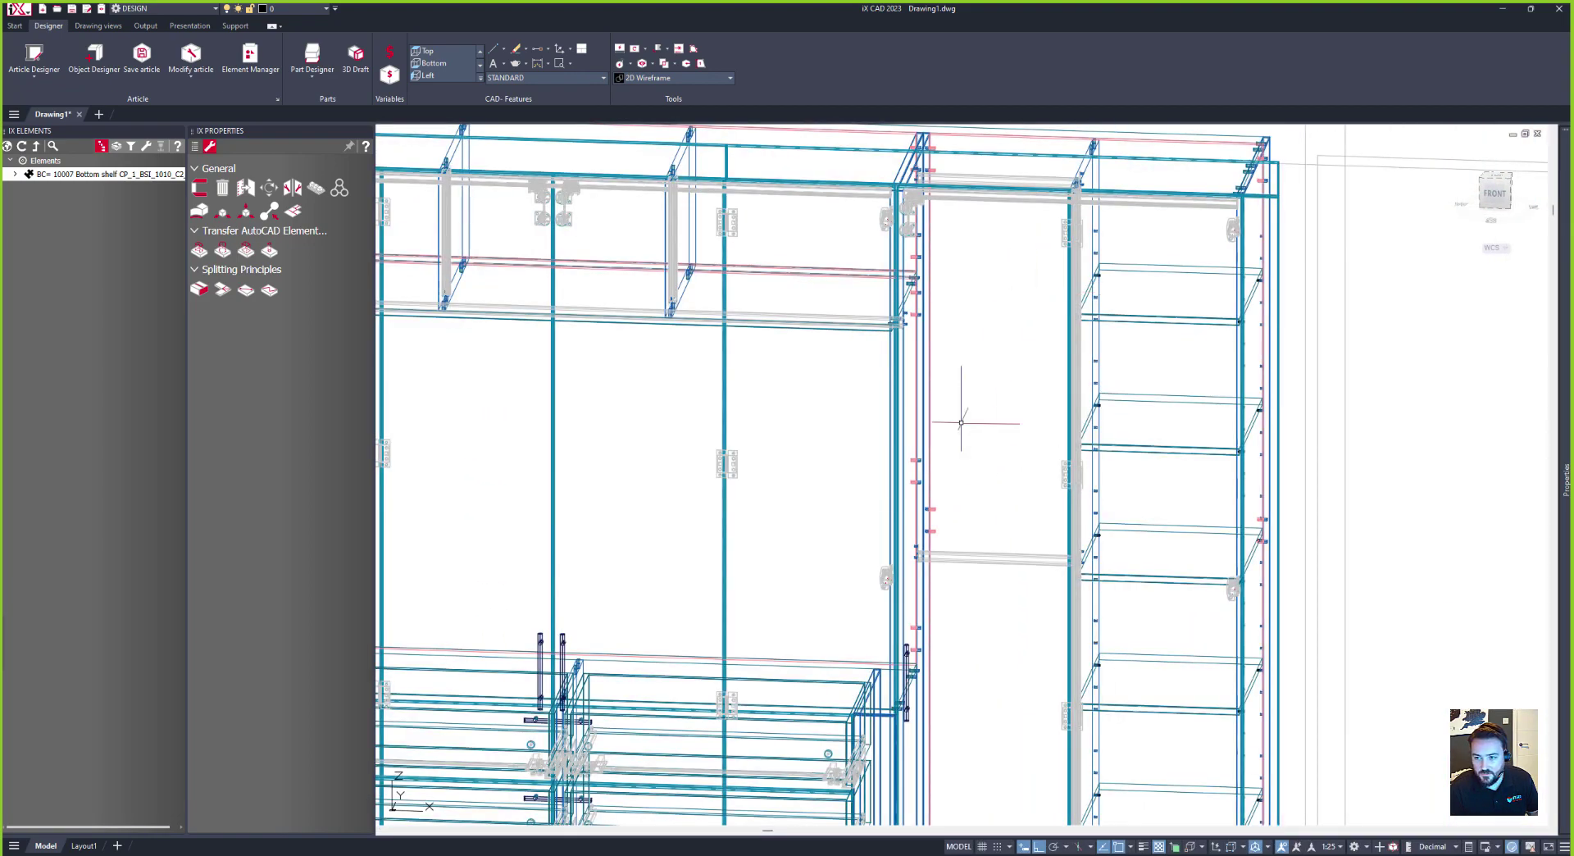
Step: Switch the visual style to Realistic and examine the lower end of the filler panel beside the side wall
middle_click_drag(822, 683, 557, 746, "shift")
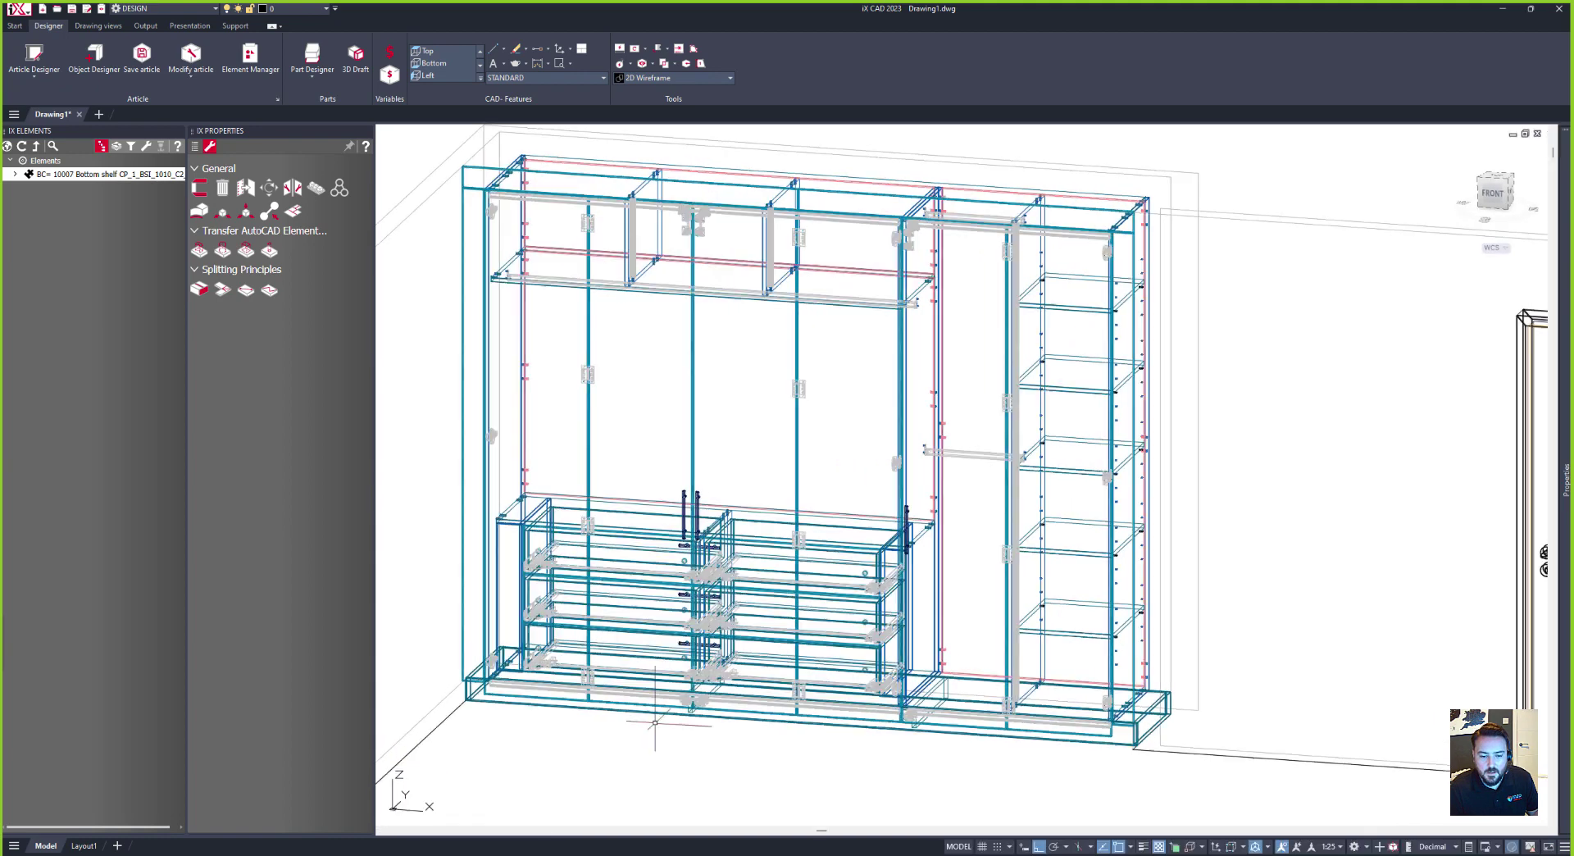
left_click(672, 78)
left_click(794, 95)
scroll(516, 658, "up", 5)
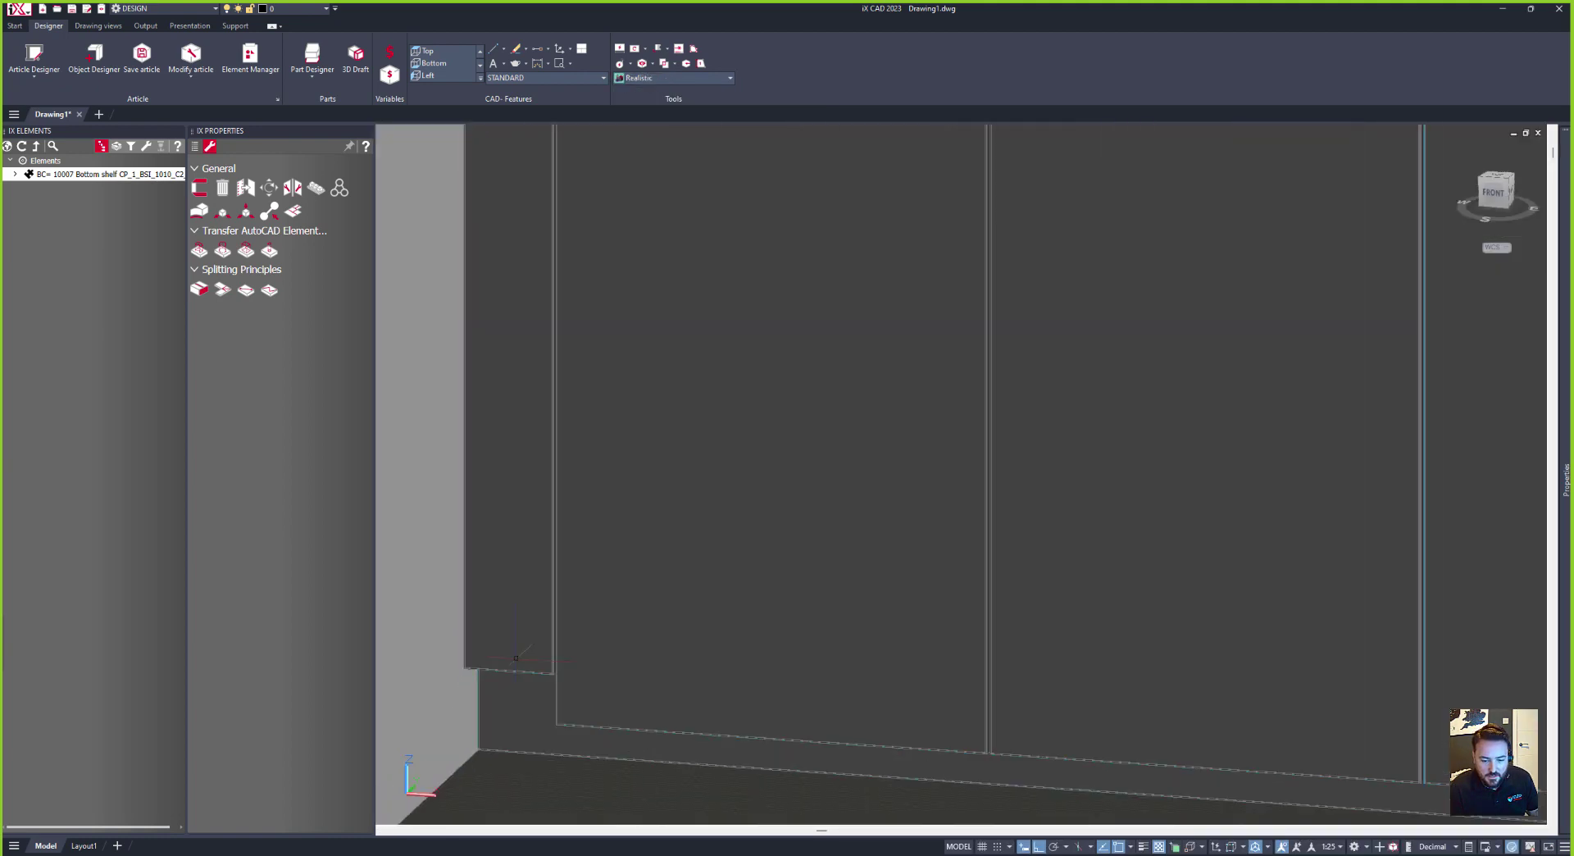
scroll(523, 618, "down", 5)
Step: Reopen the wardrobe for modification and set the bottom oversize of the left-hand filler panel to 55
right_click(520, 277)
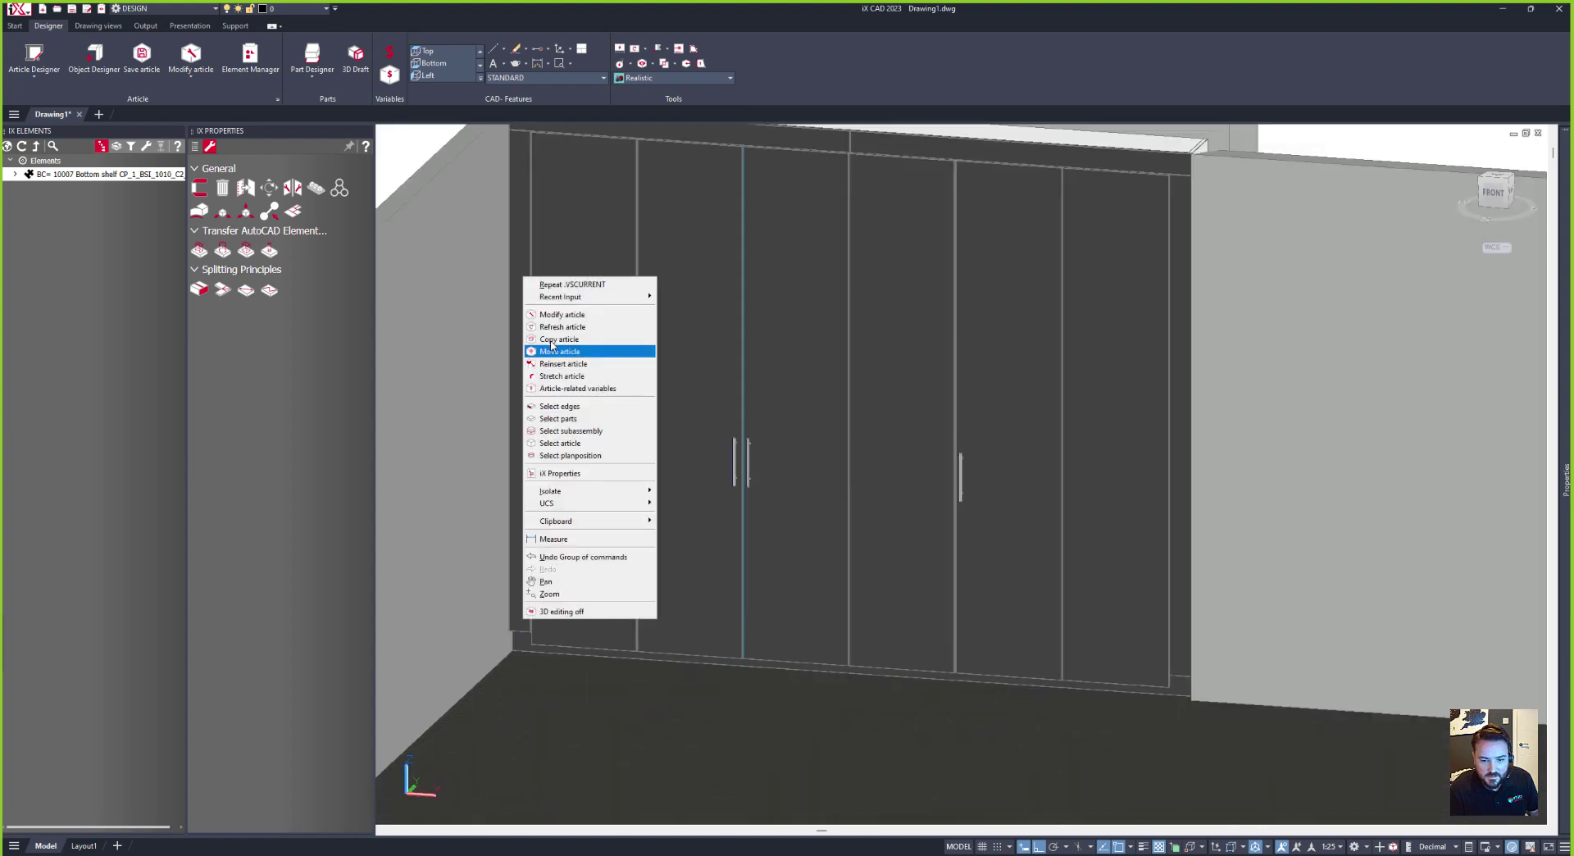
left_click(550, 316)
left_click(520, 625)
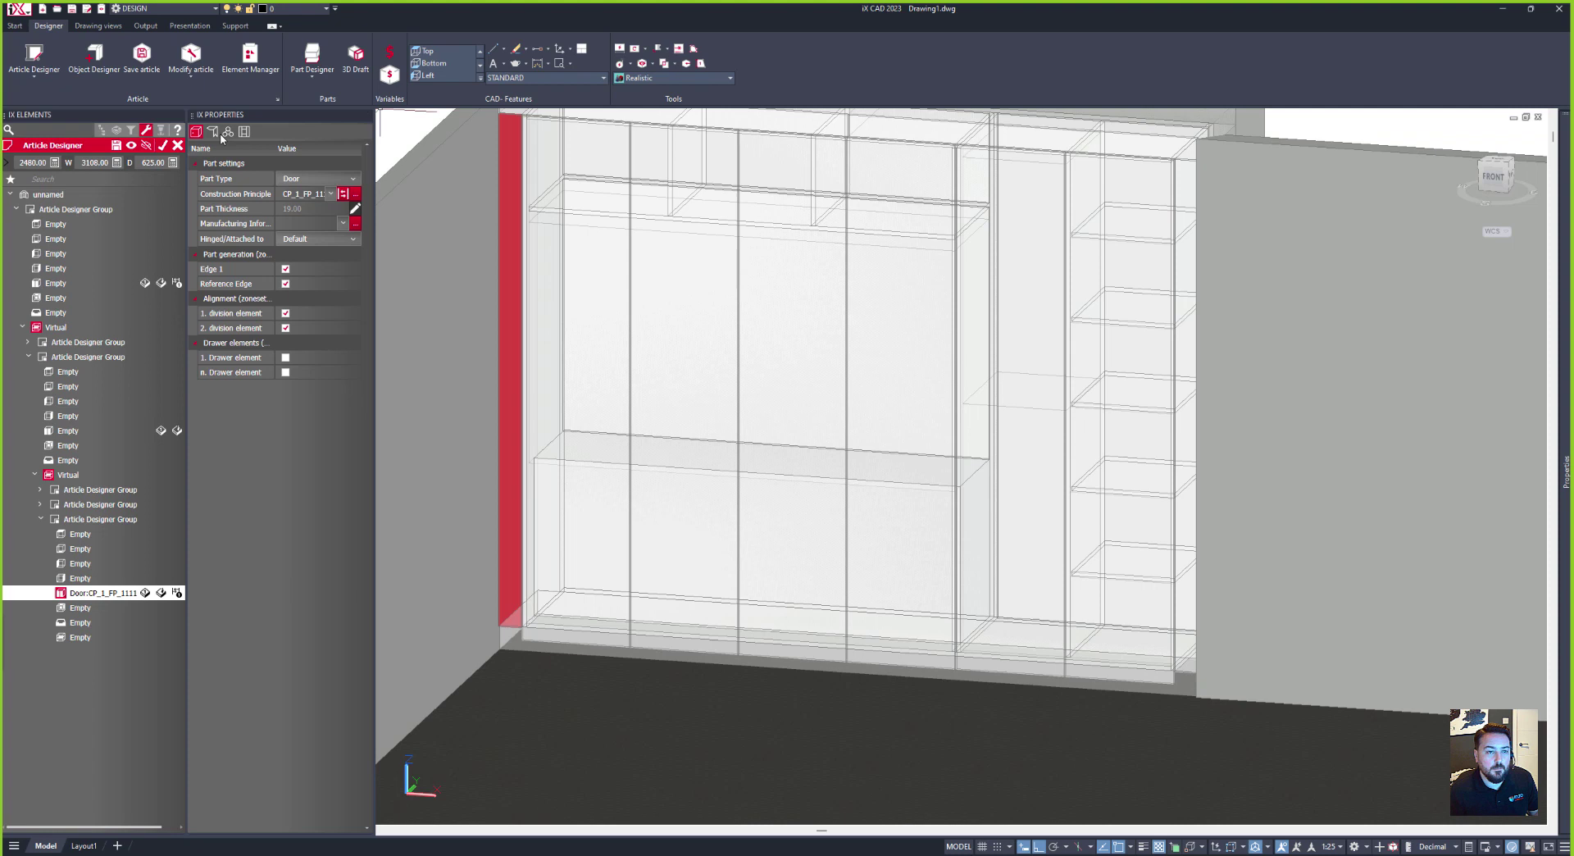
left_click(212, 132)
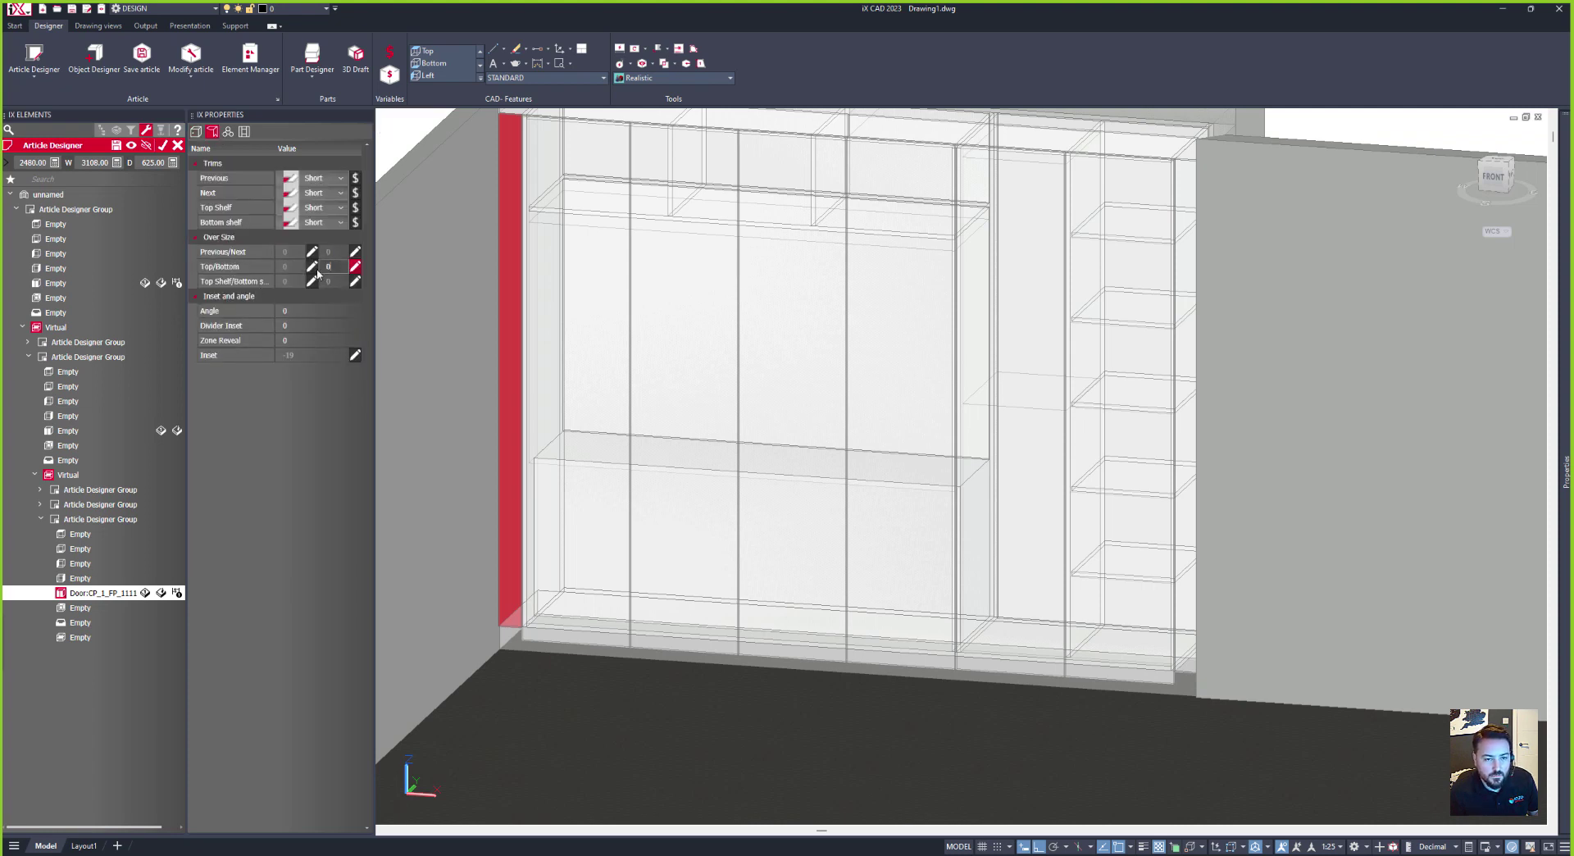
type("55")
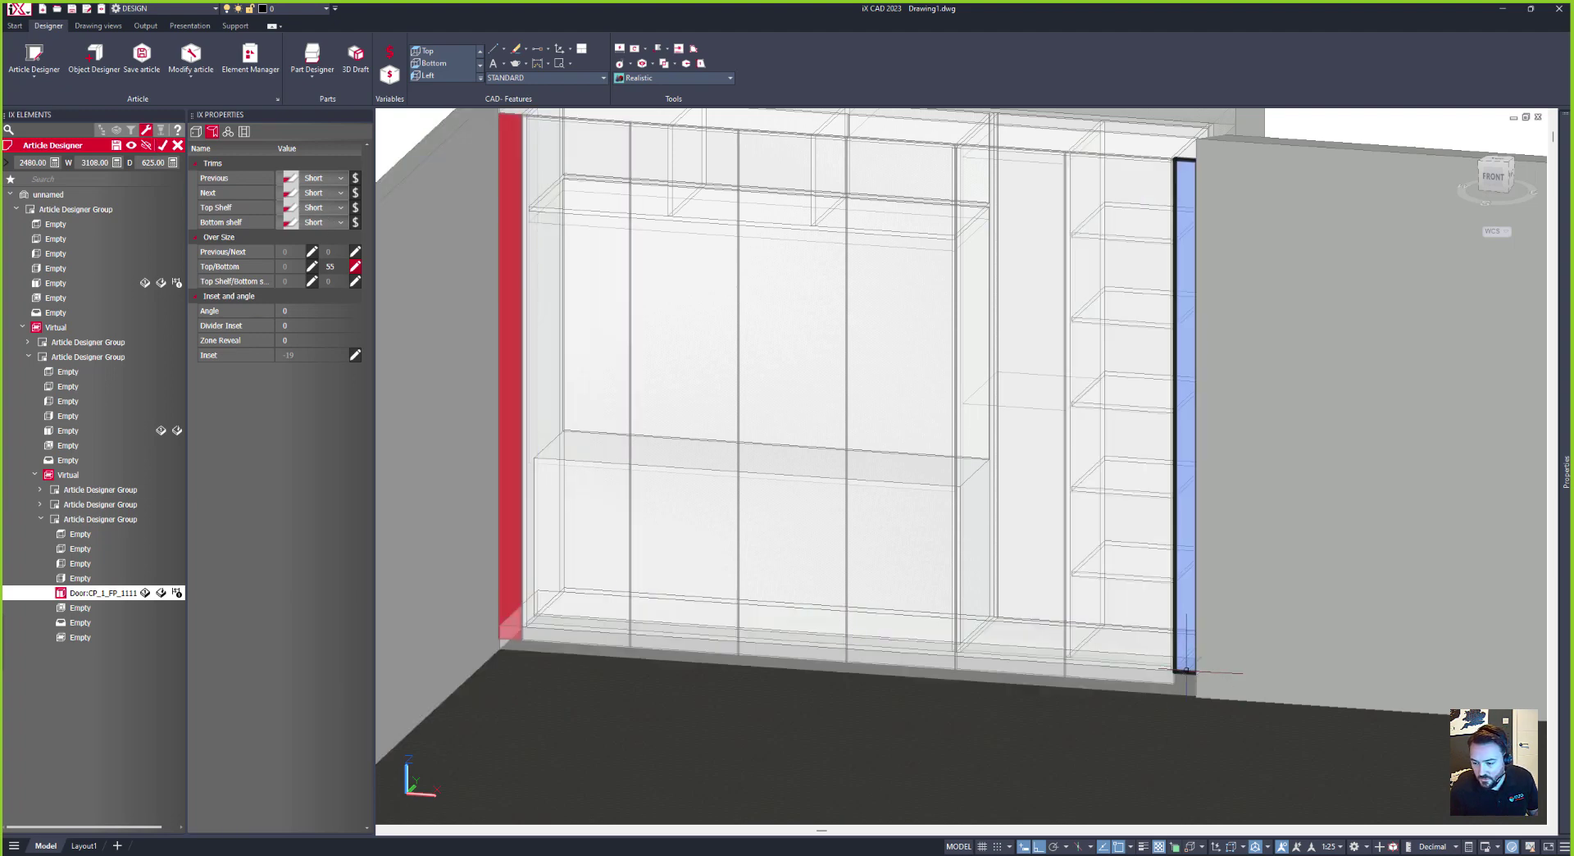
Step: Set the bottom oversize of the right-hand filler panel to 55 and accept the wardrobe design
left_click(1186, 669)
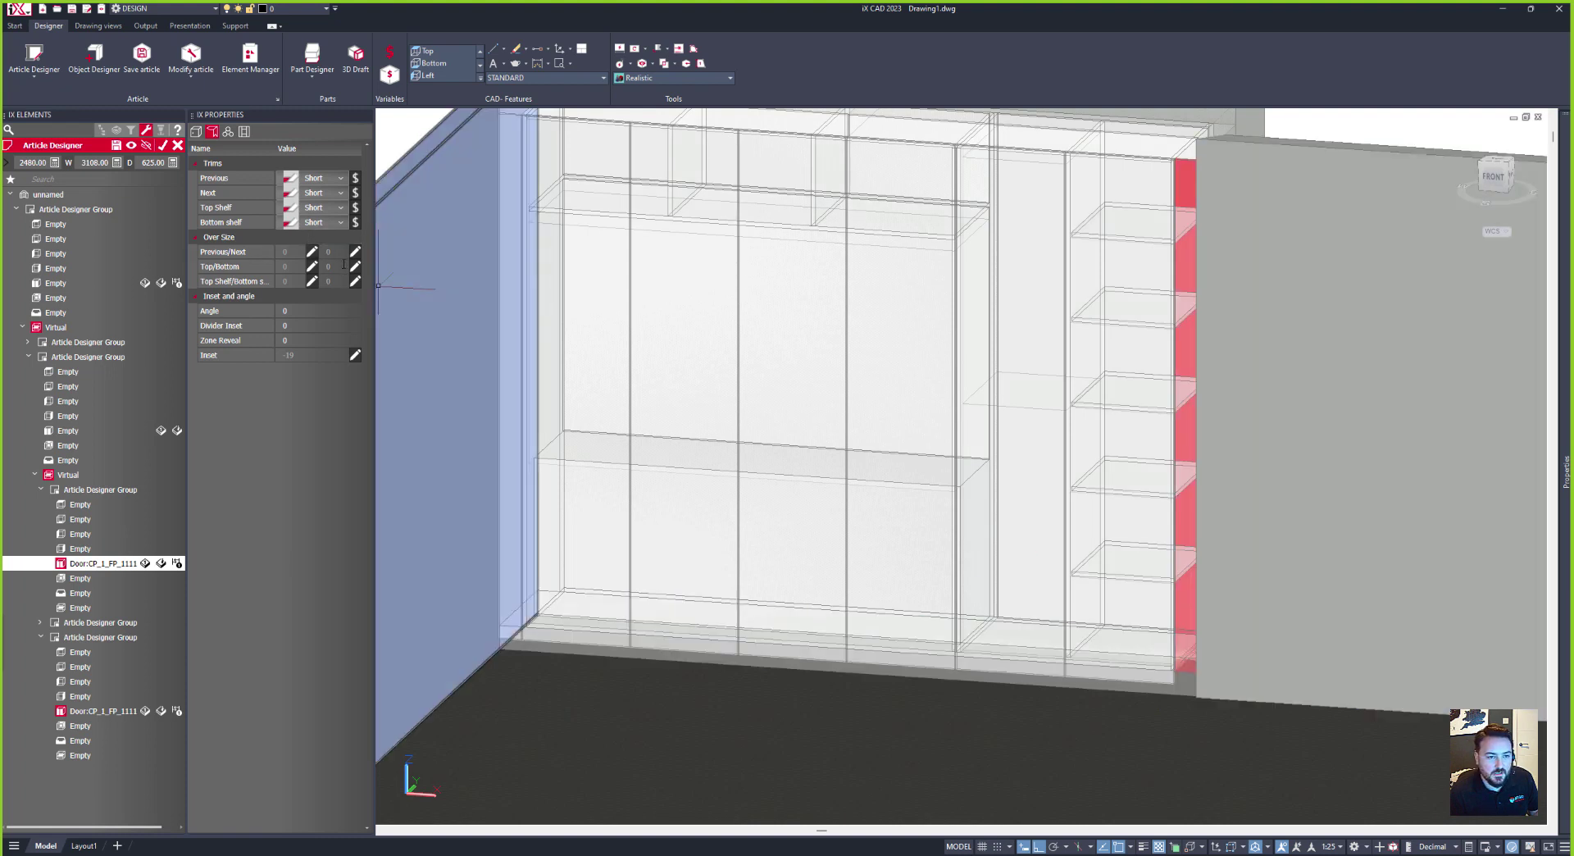
left_click(356, 267)
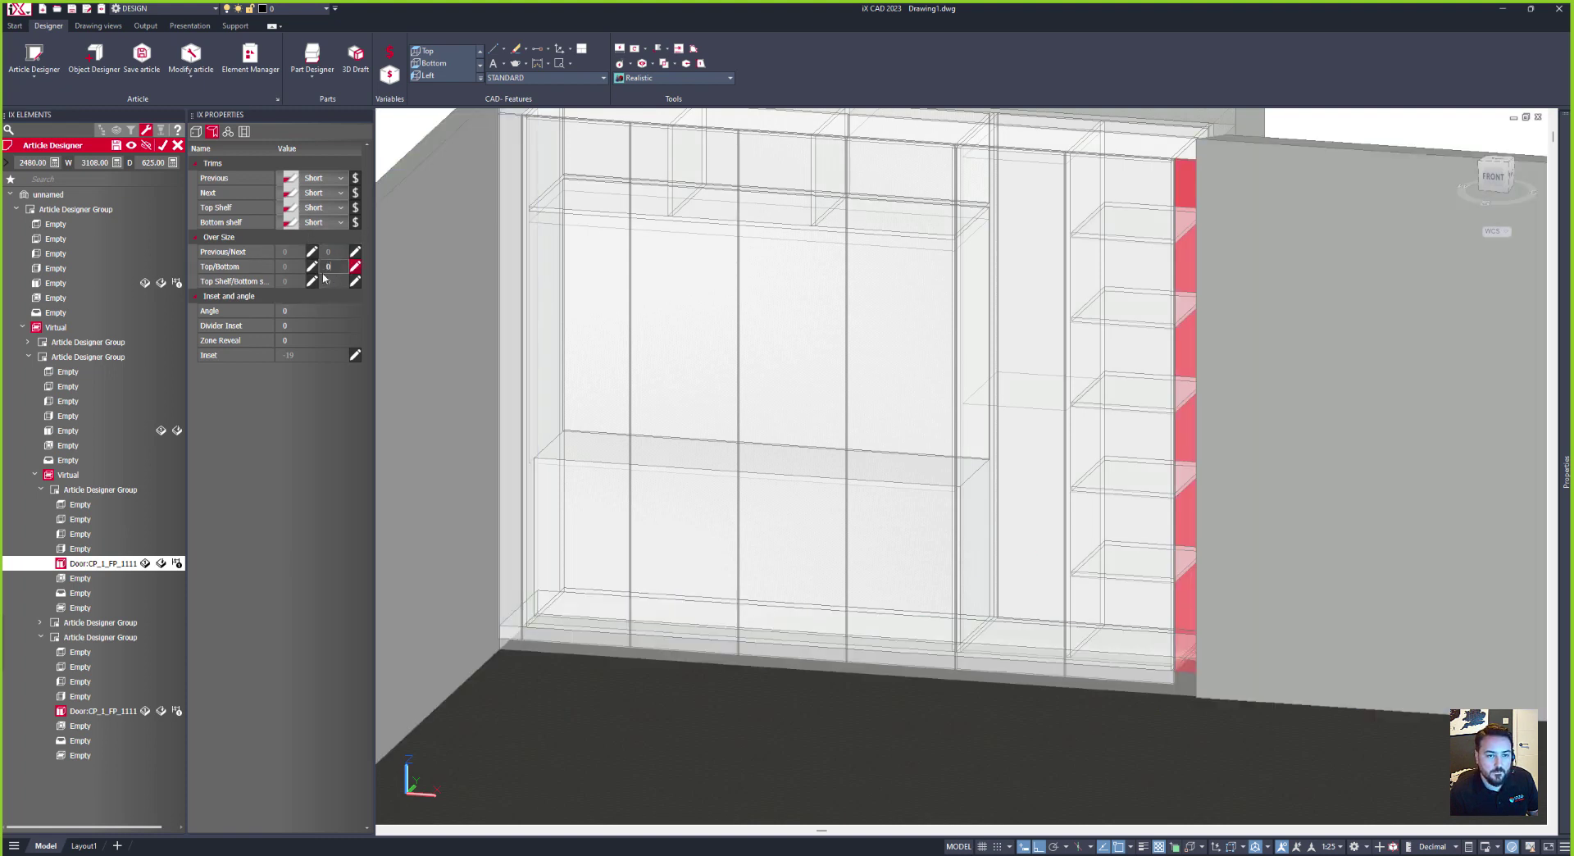
type("50")
key("BackSpace")
type("5")
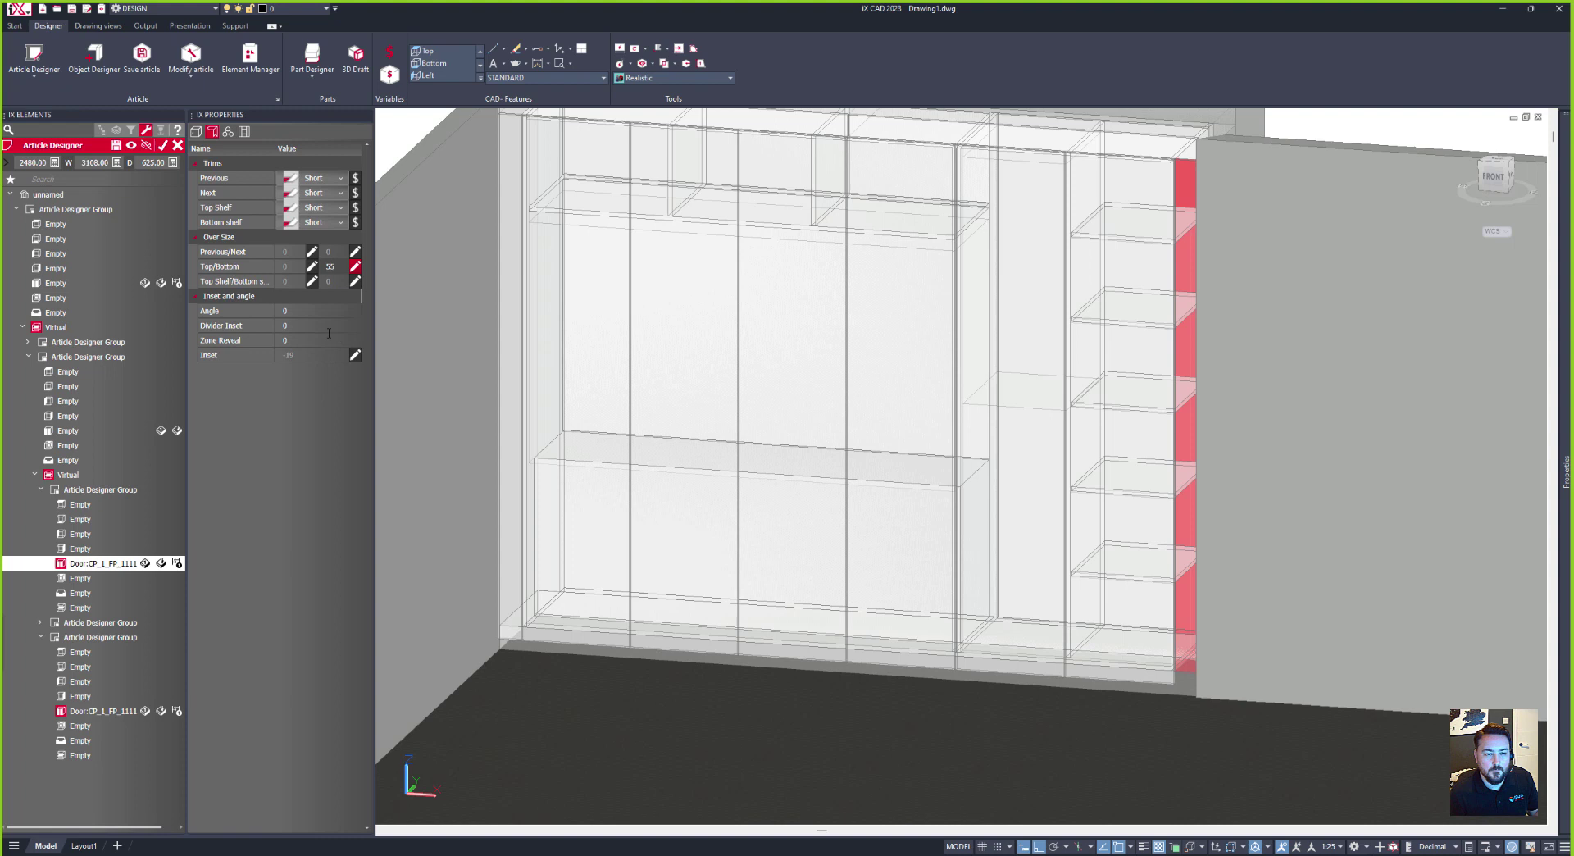
left_click(163, 147)
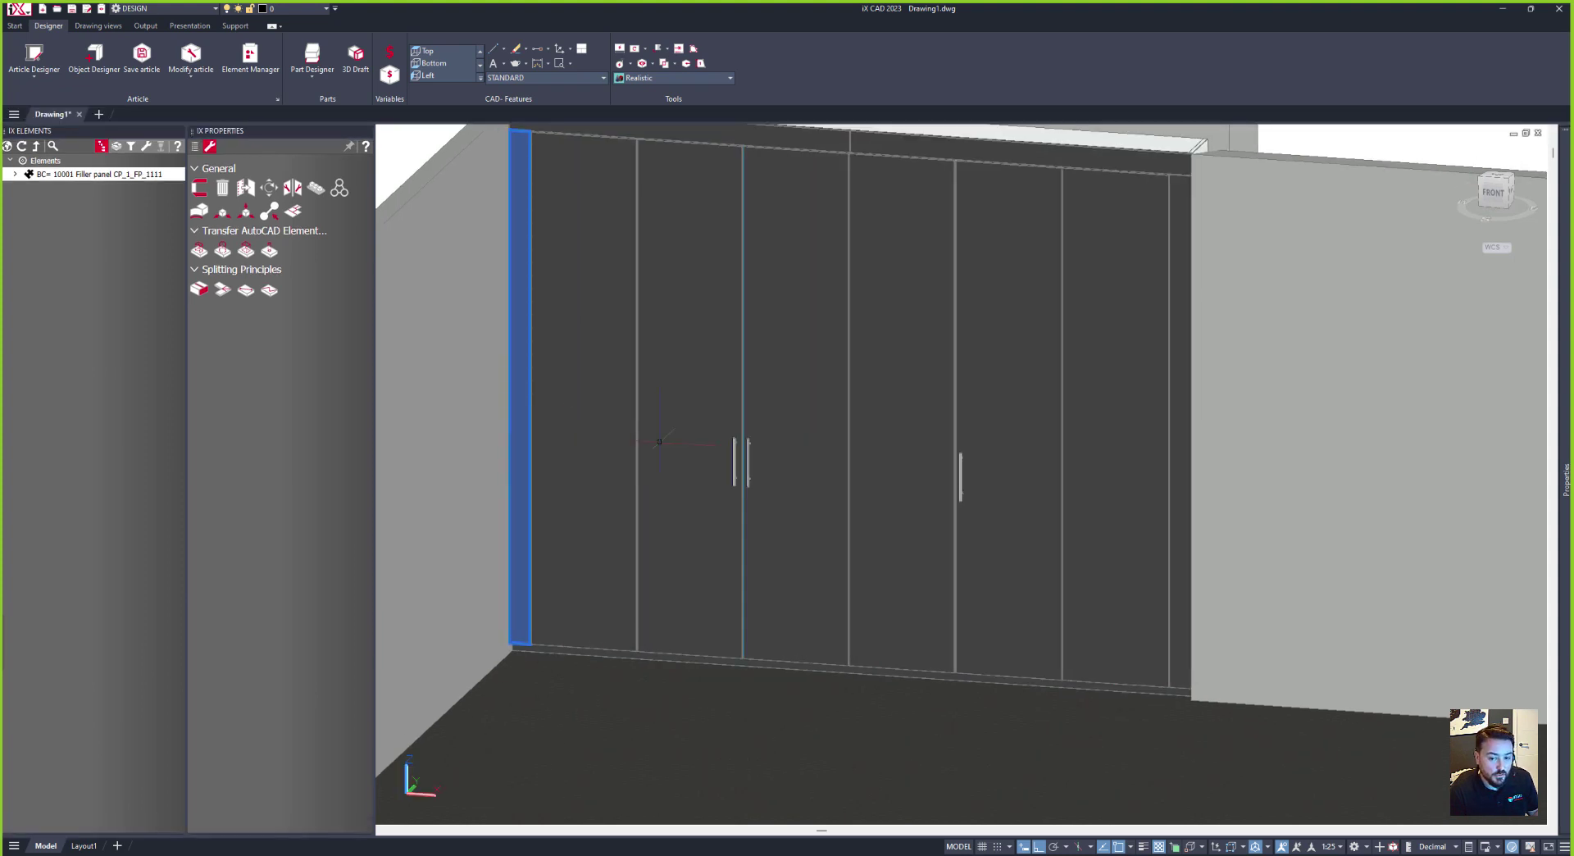
Step: Play the article animation on the wide zone's folding doors and on the narrow shelf zone's folding doors
middle_click_drag(659, 442, 646, 501)
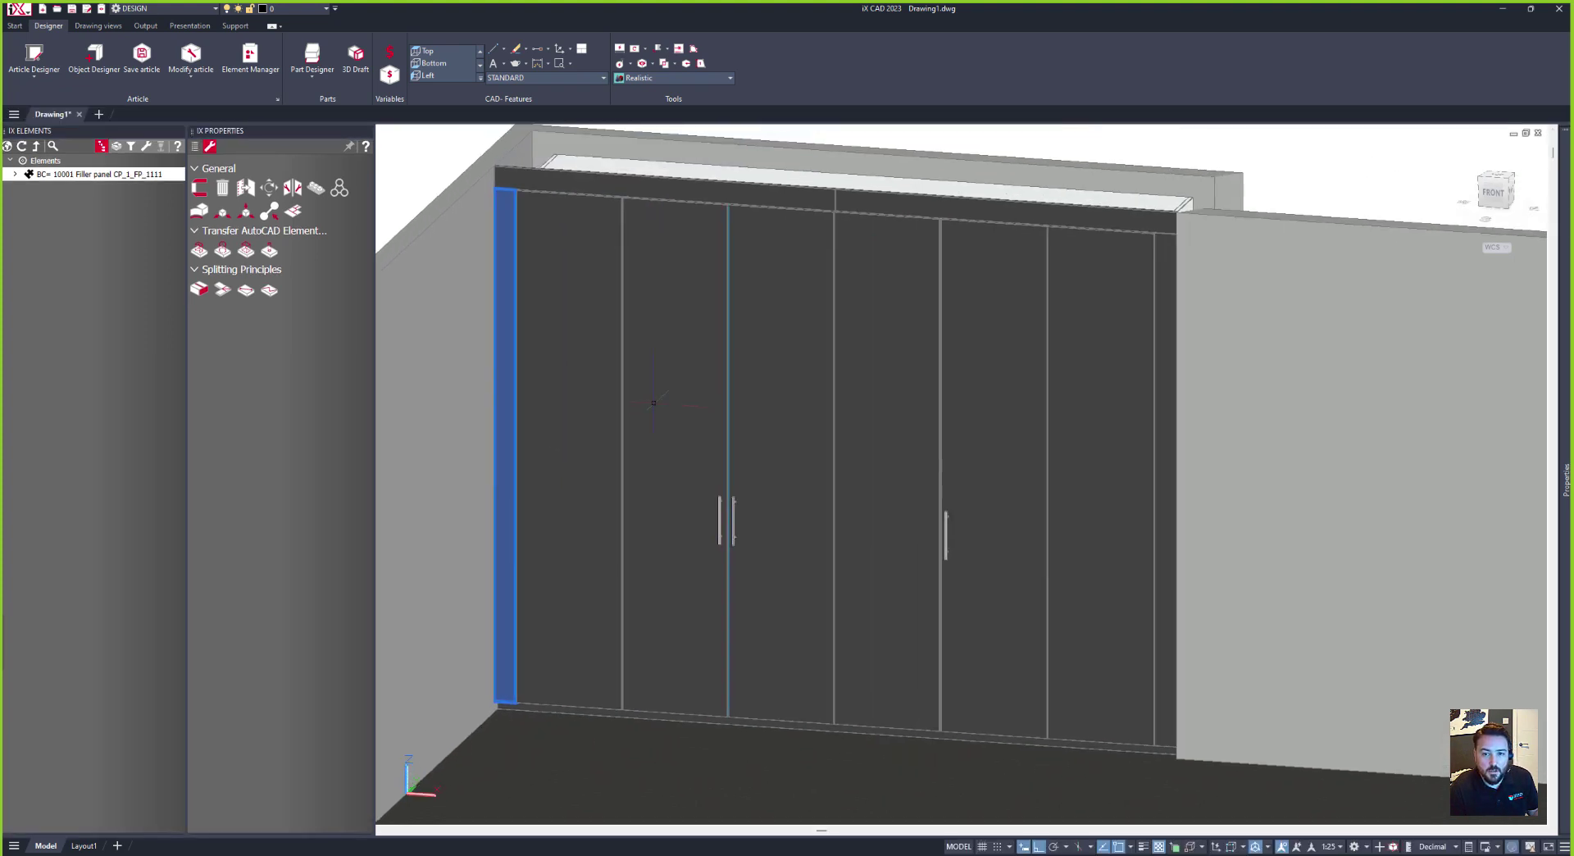
left_click(190, 26)
left_click(43, 54)
left_click(726, 513)
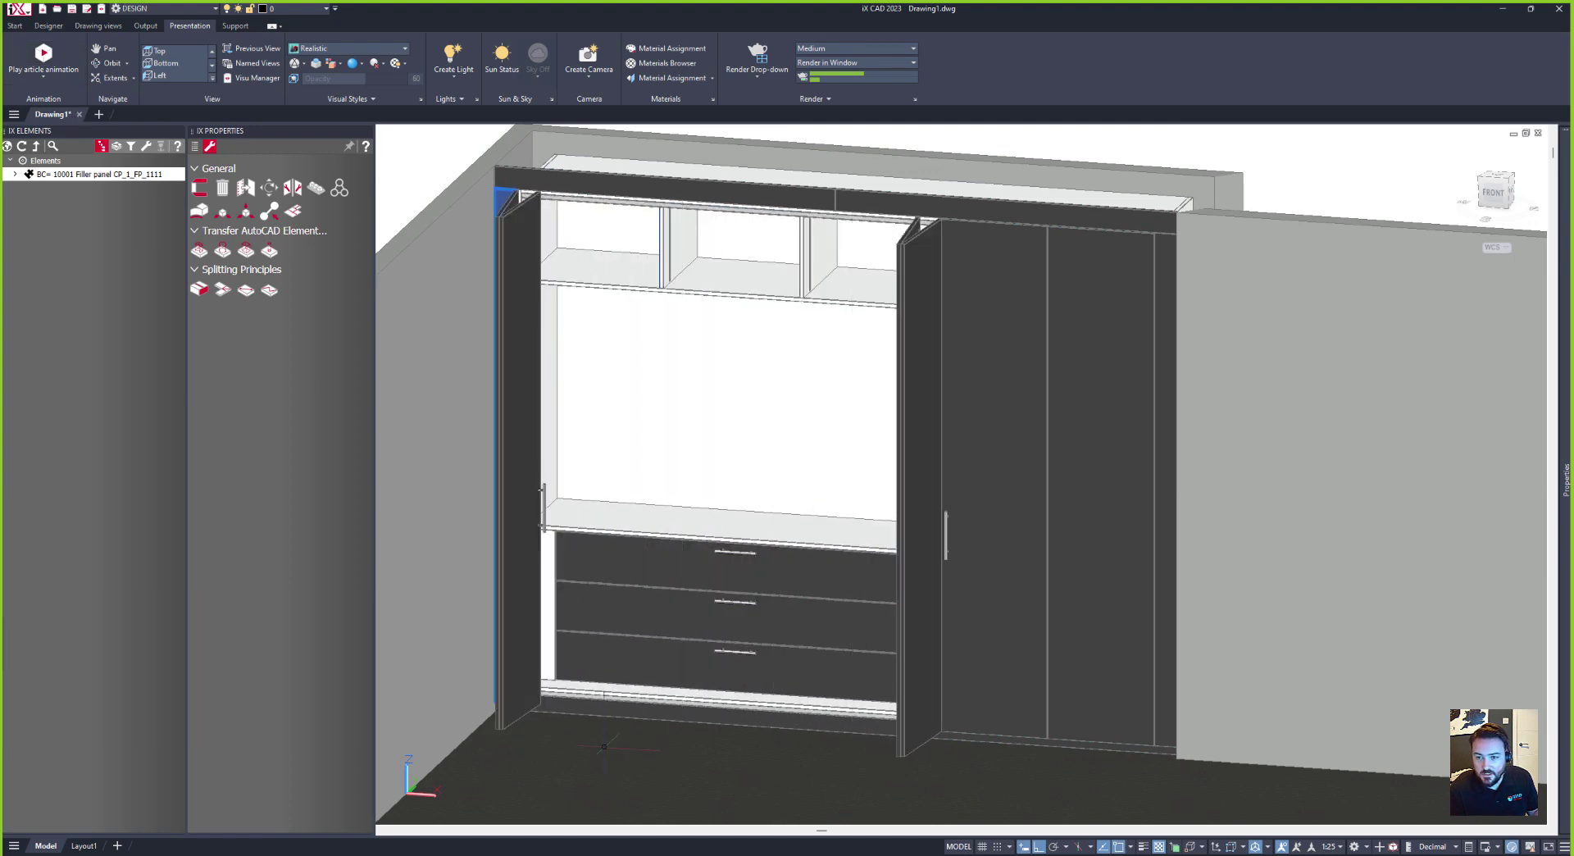
middle_click_drag(705, 695, 722, 648, "shift")
key("Return")
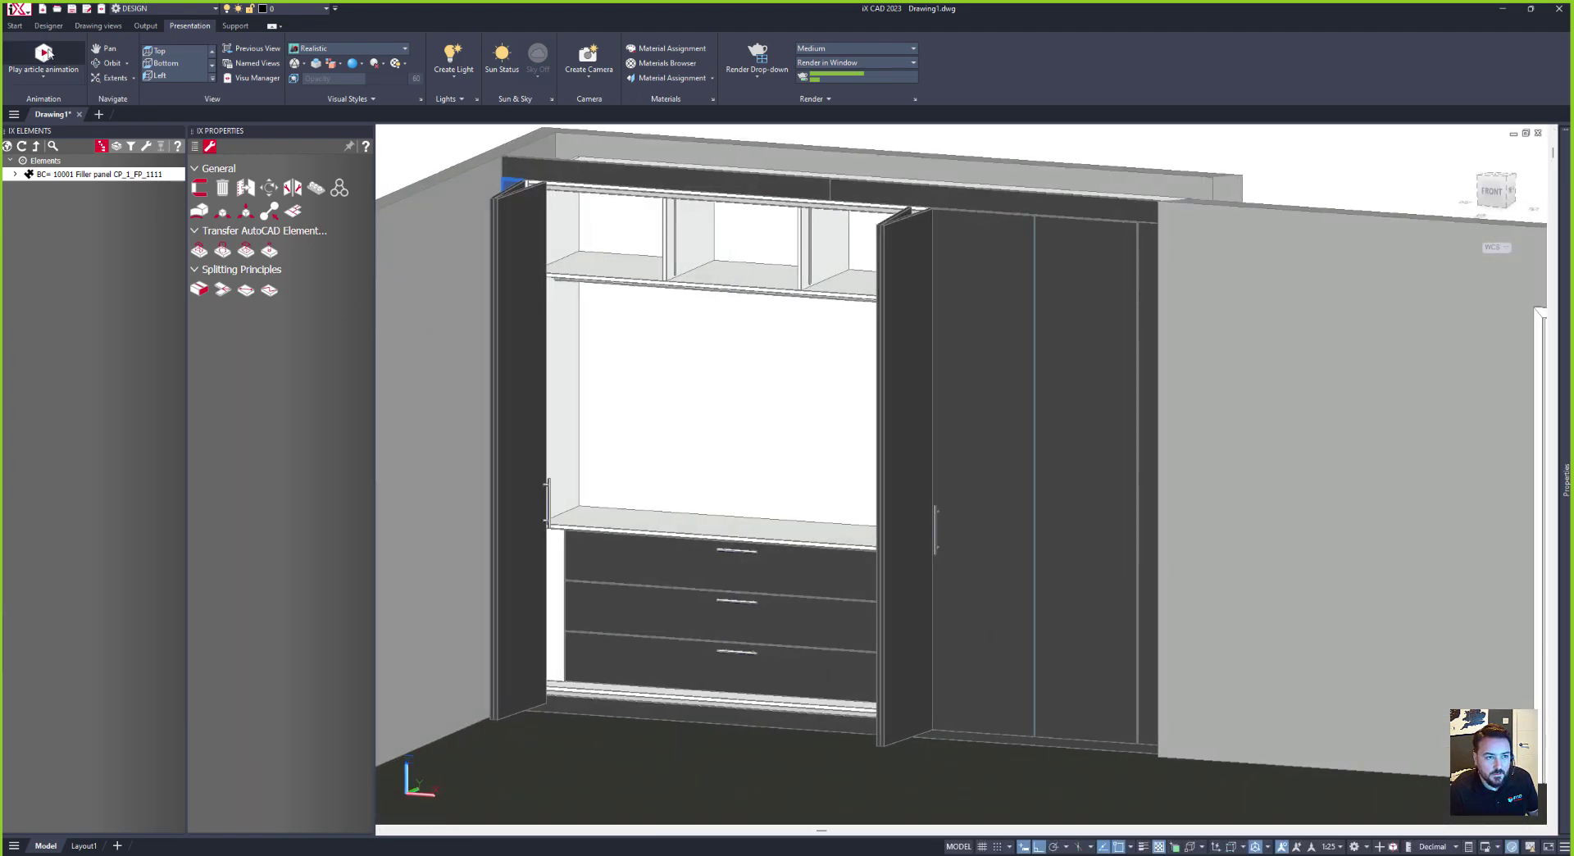
left_click(975, 508)
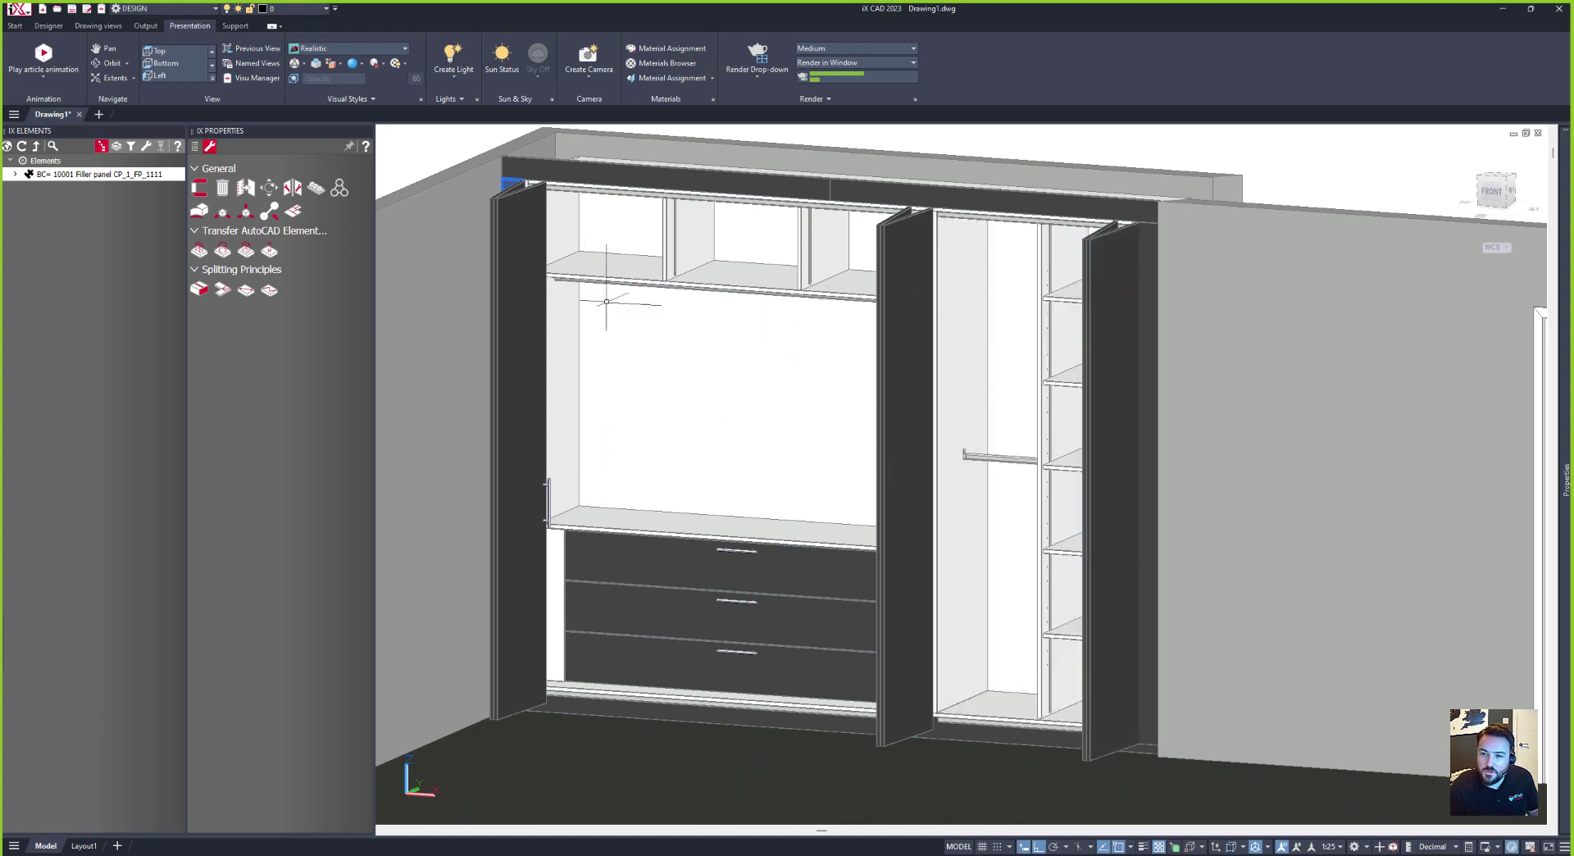
Step: Open the wardrobe's article-related variables and expand the Material_Case_1 and Material_Front_1 families
middle_click_drag(713, 474, 713, 522, "shift")
right_click(641, 374)
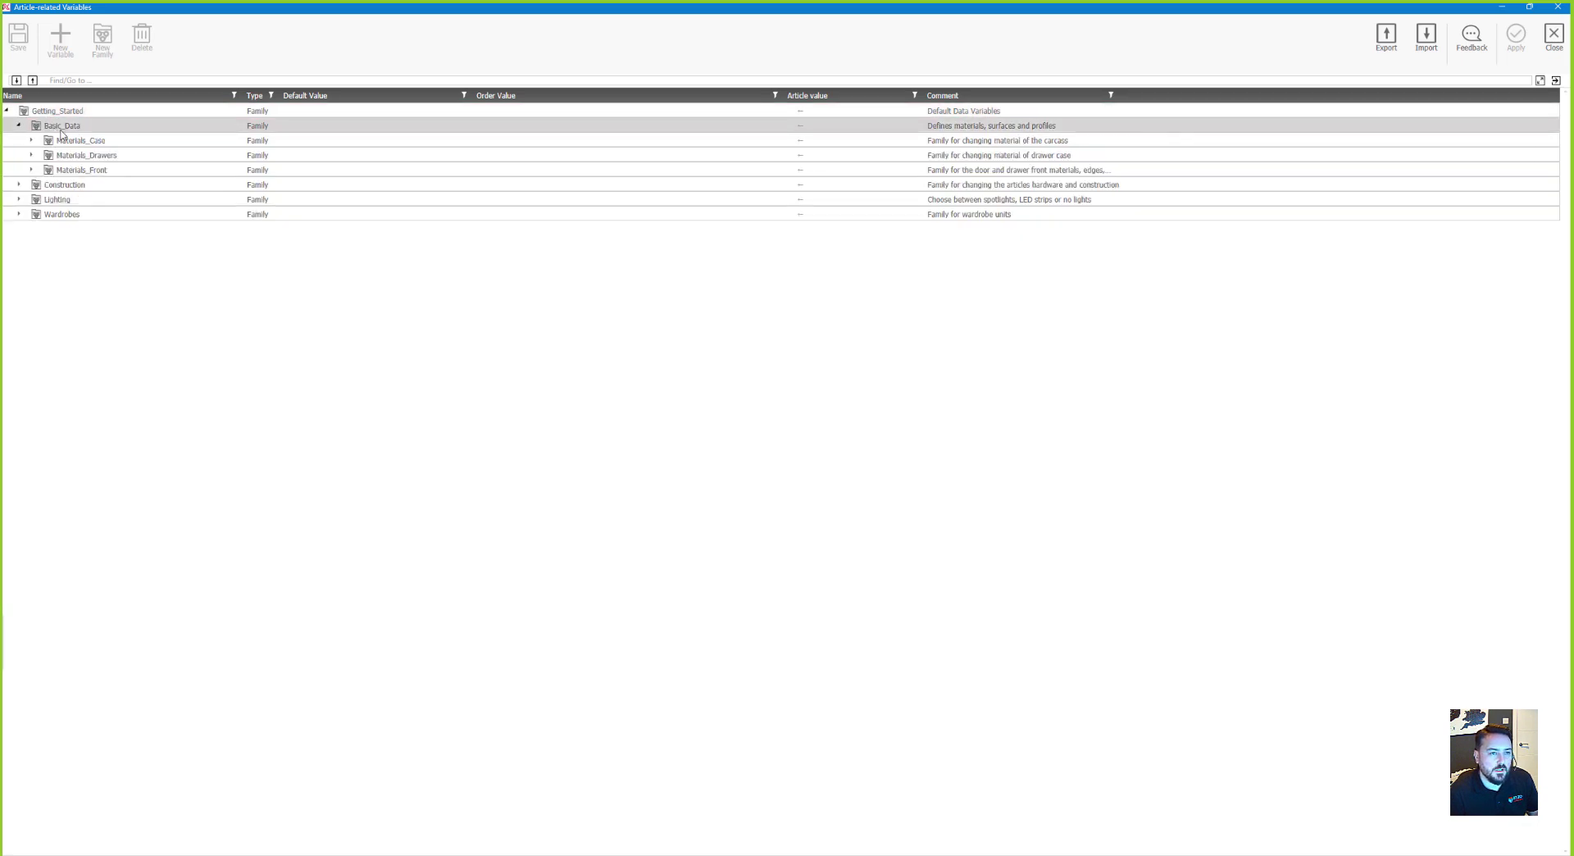
double_click(85, 141)
double_click(164, 156)
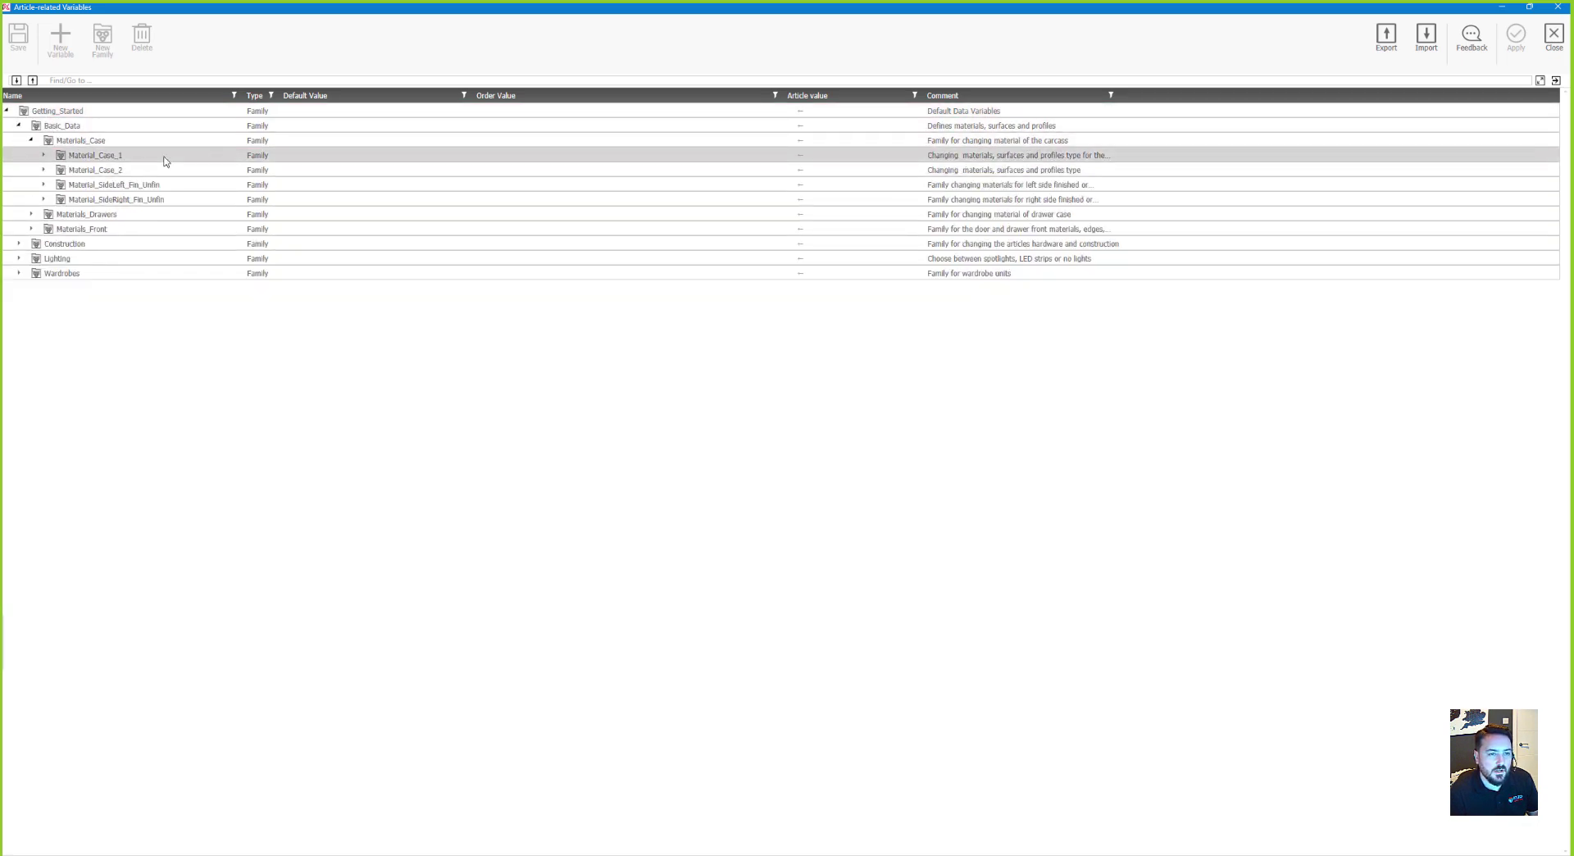
double_click(127, 304)
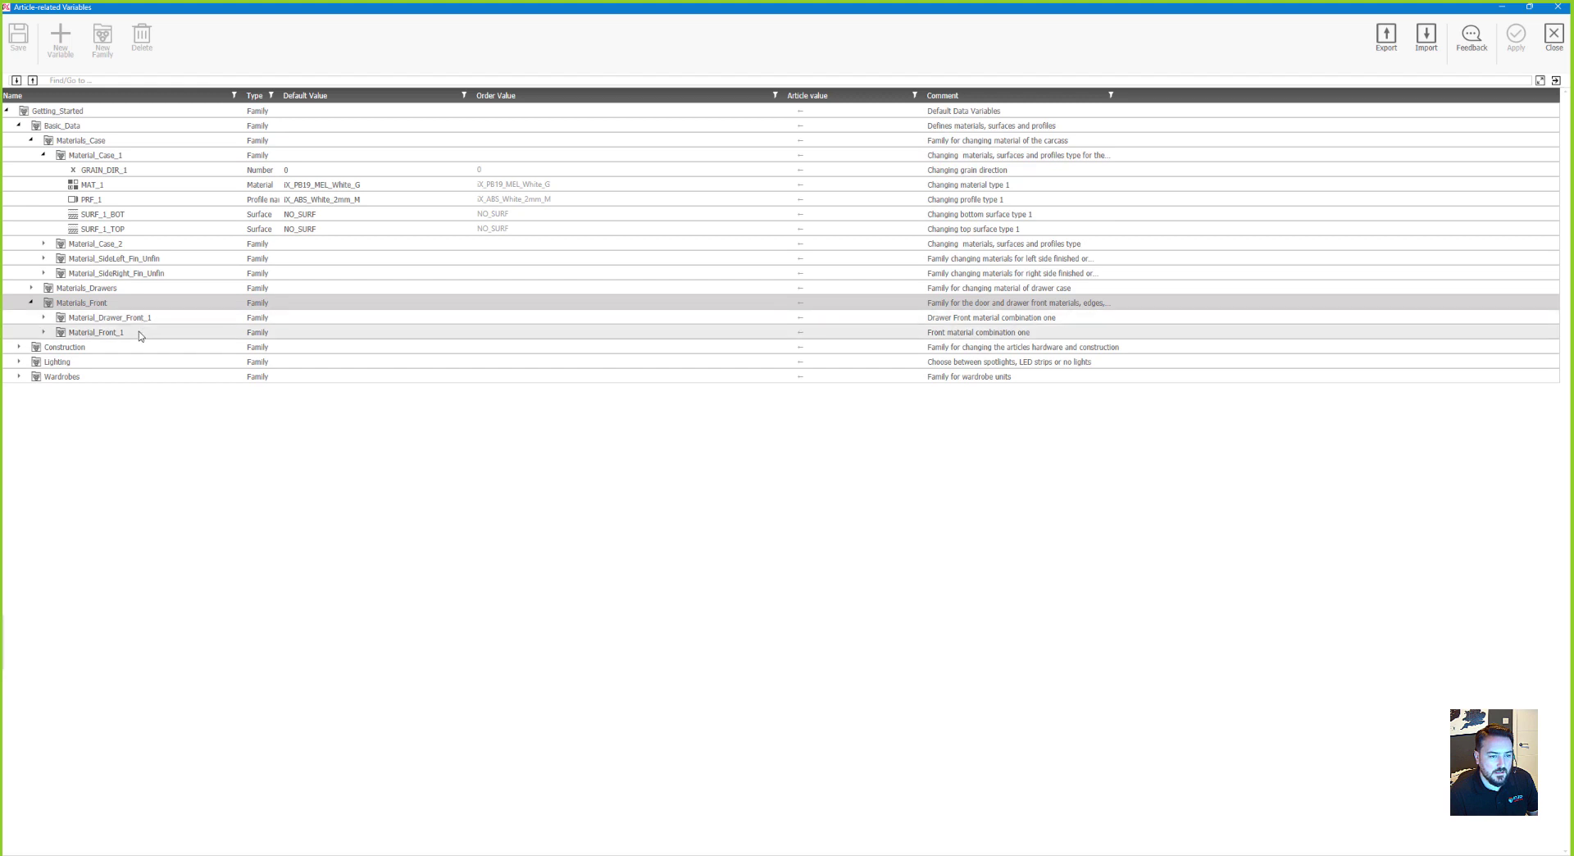
double_click(138, 332)
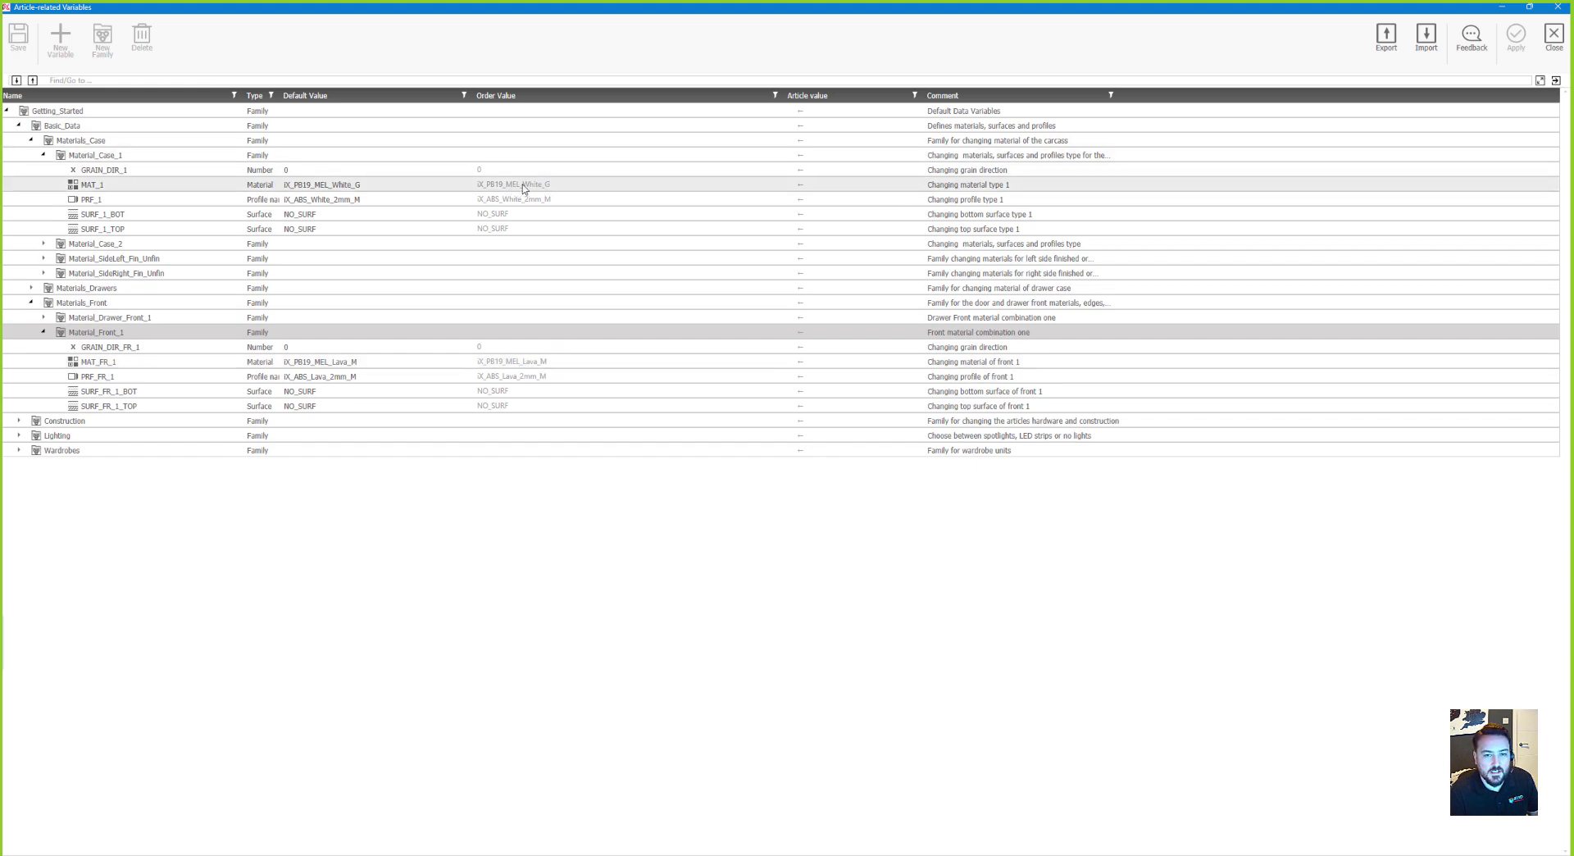
Step: Set the article value of Material_Case_1 to iX_PB19_MEL_Lava_M, apply it and regenerate the wardrobe
left_click(828, 170)
left_click(854, 155)
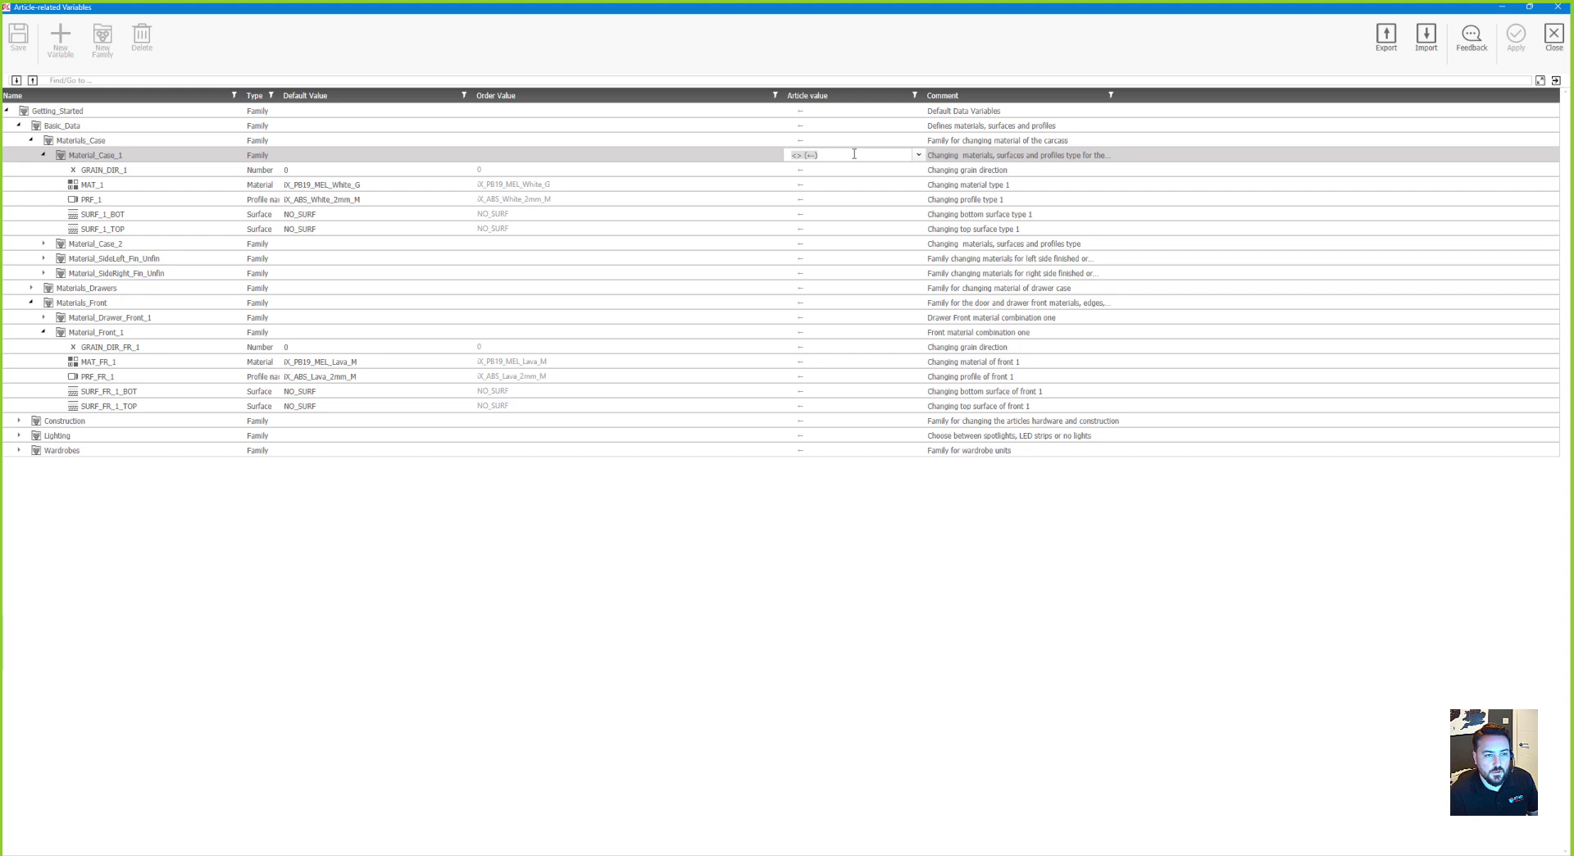
left_click(919, 155)
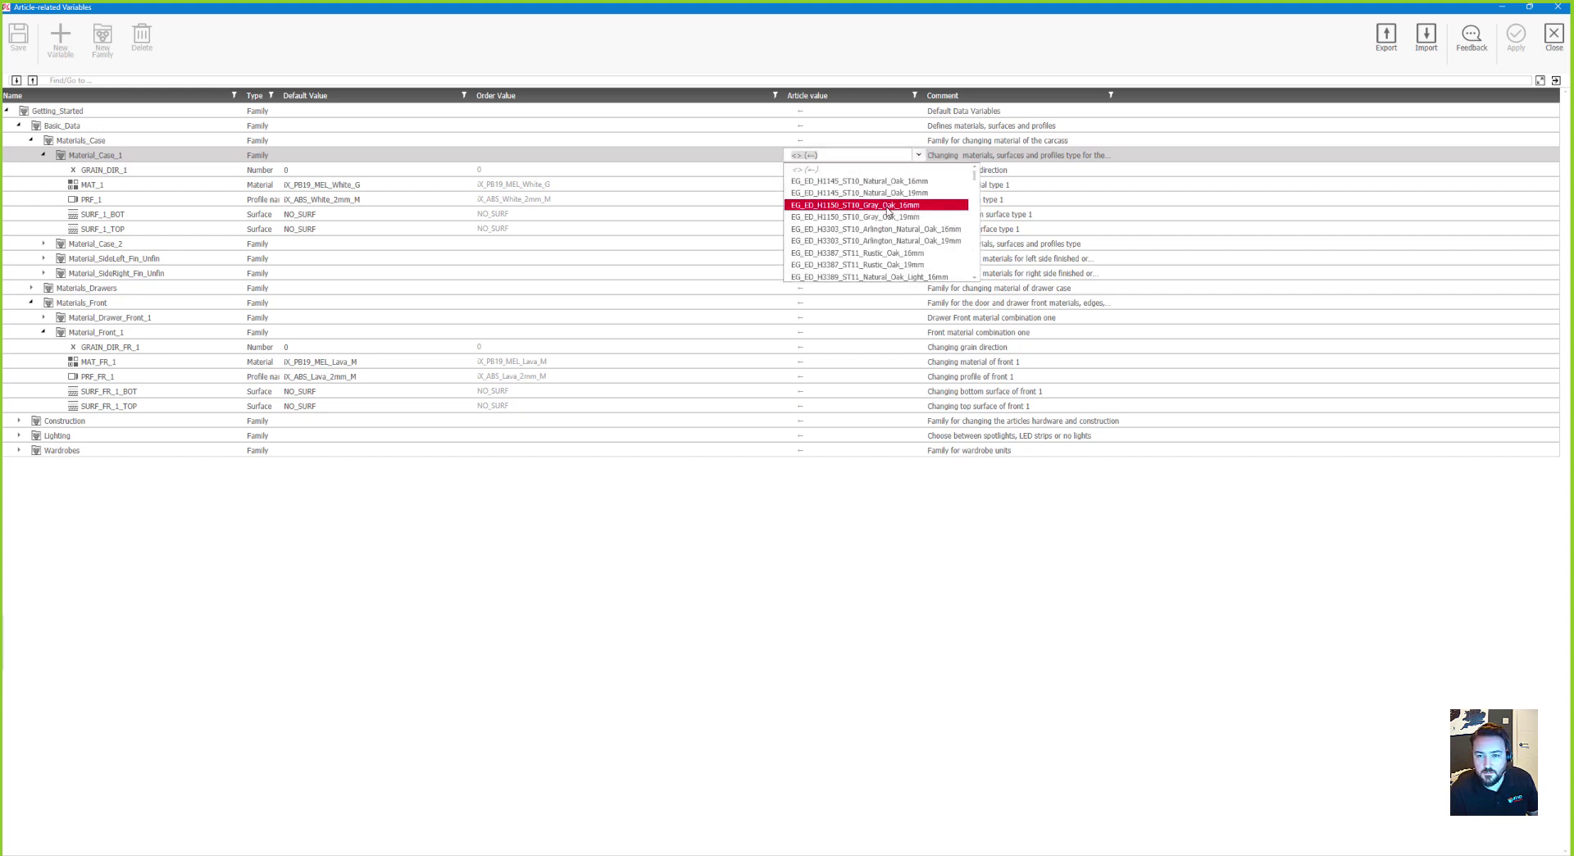
scroll(888, 217, "down", 5)
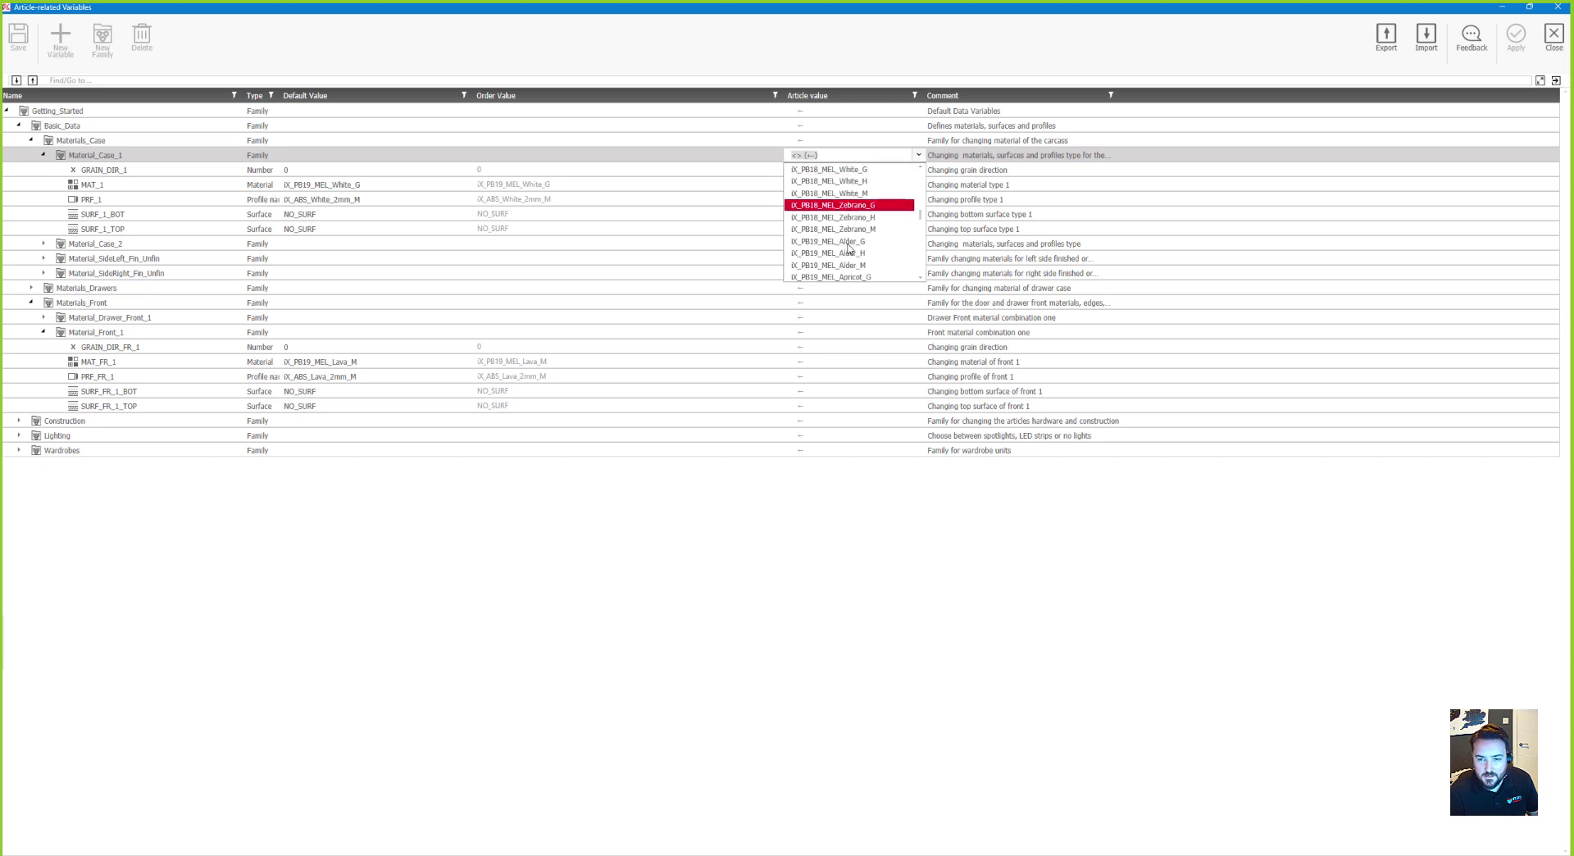
scroll(853, 254, "down", 4)
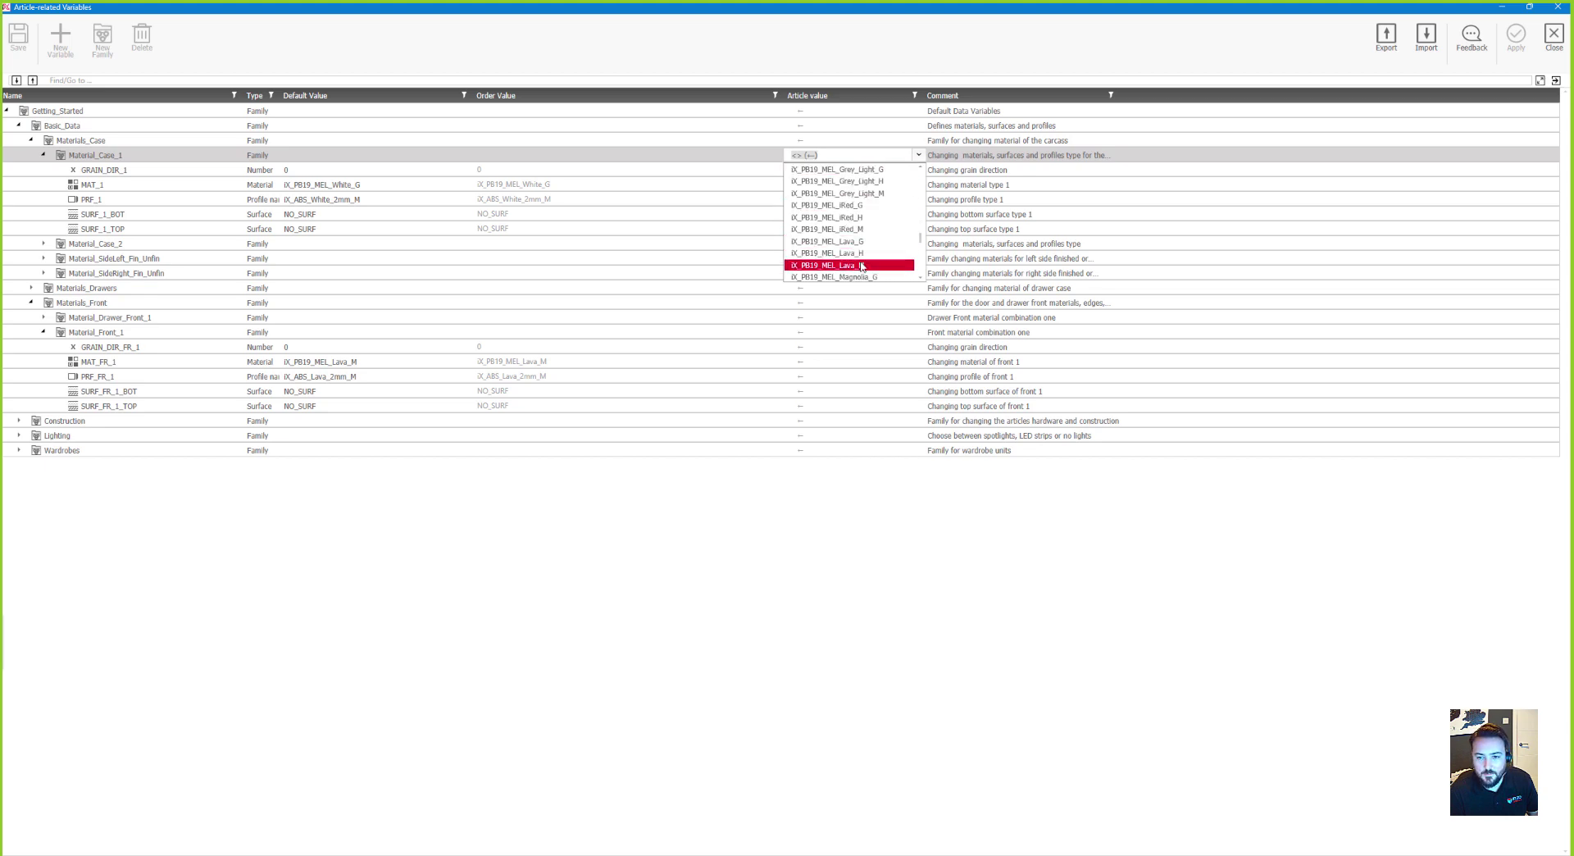
left_click(862, 266)
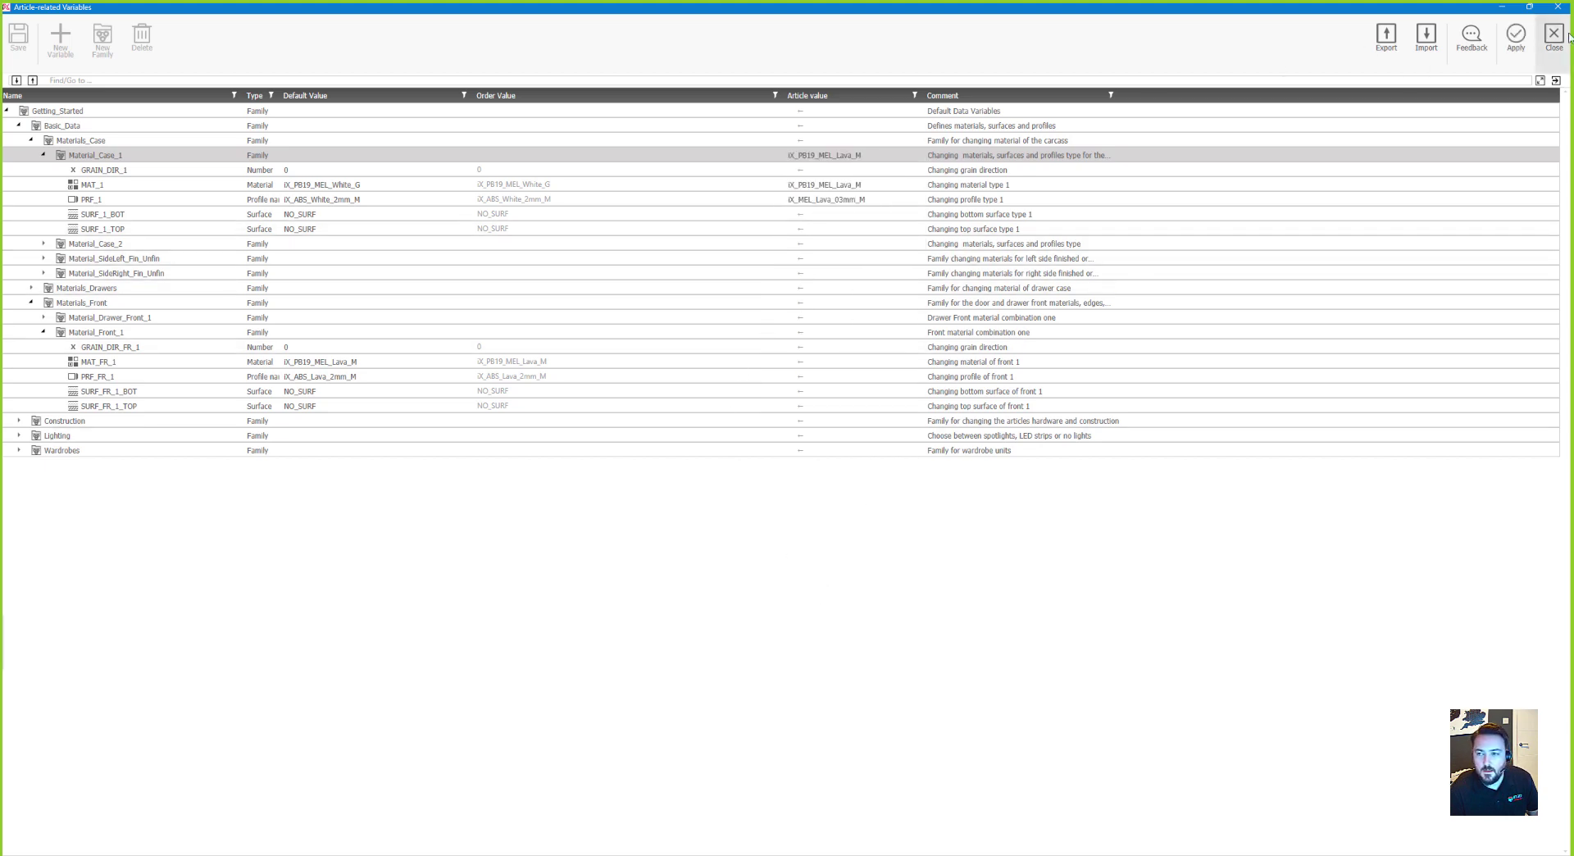
left_click(1516, 37)
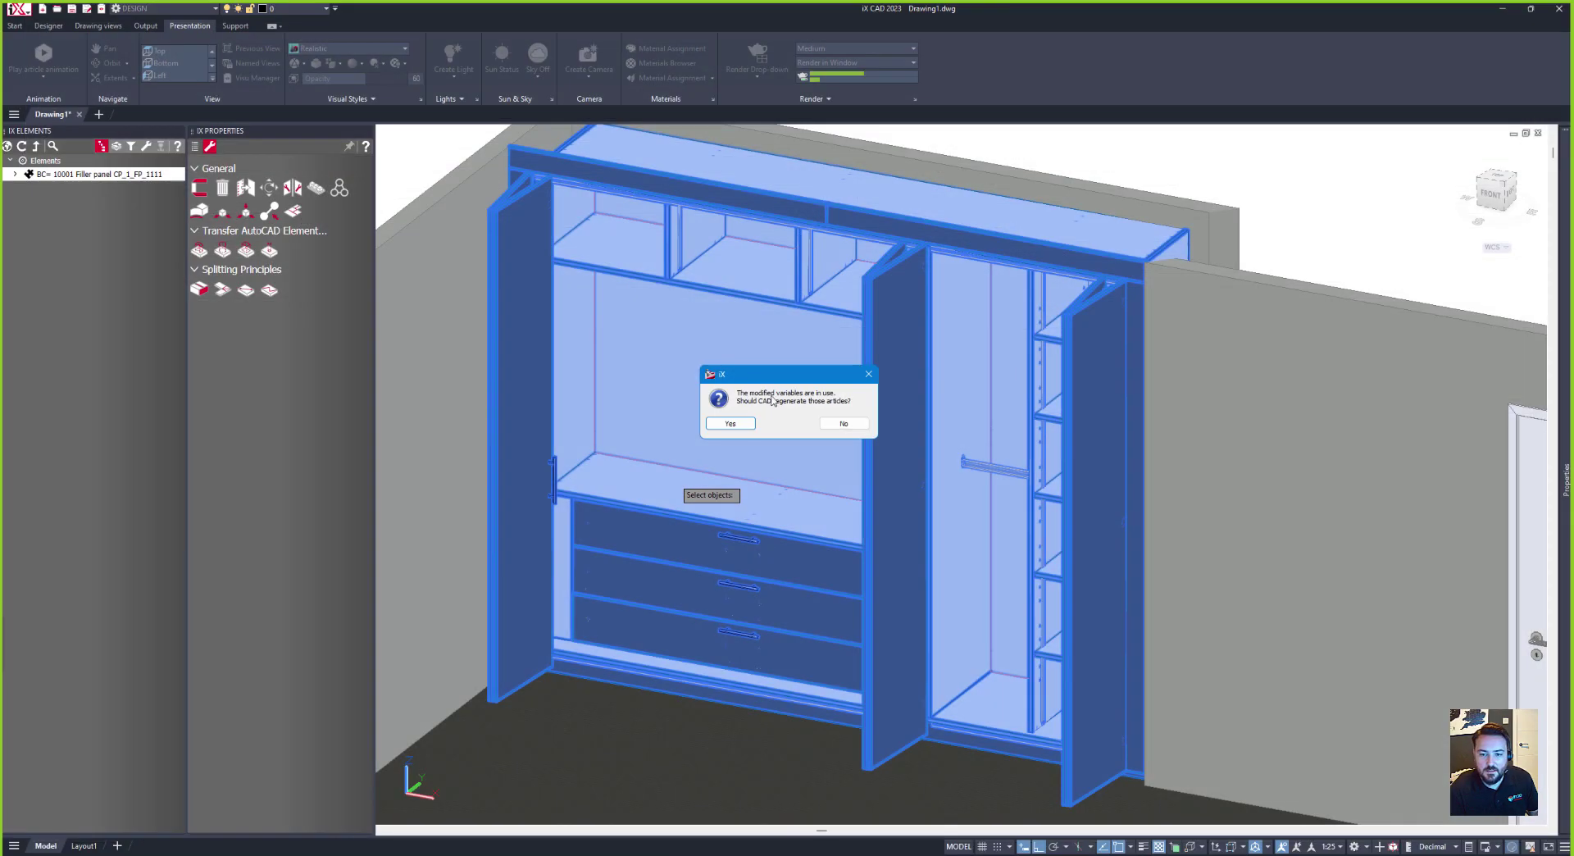
key("Return")
Step: Play the opening animation of the wide zone's folding doors to review the carcass material, and stop the animation
left_click(518, 628)
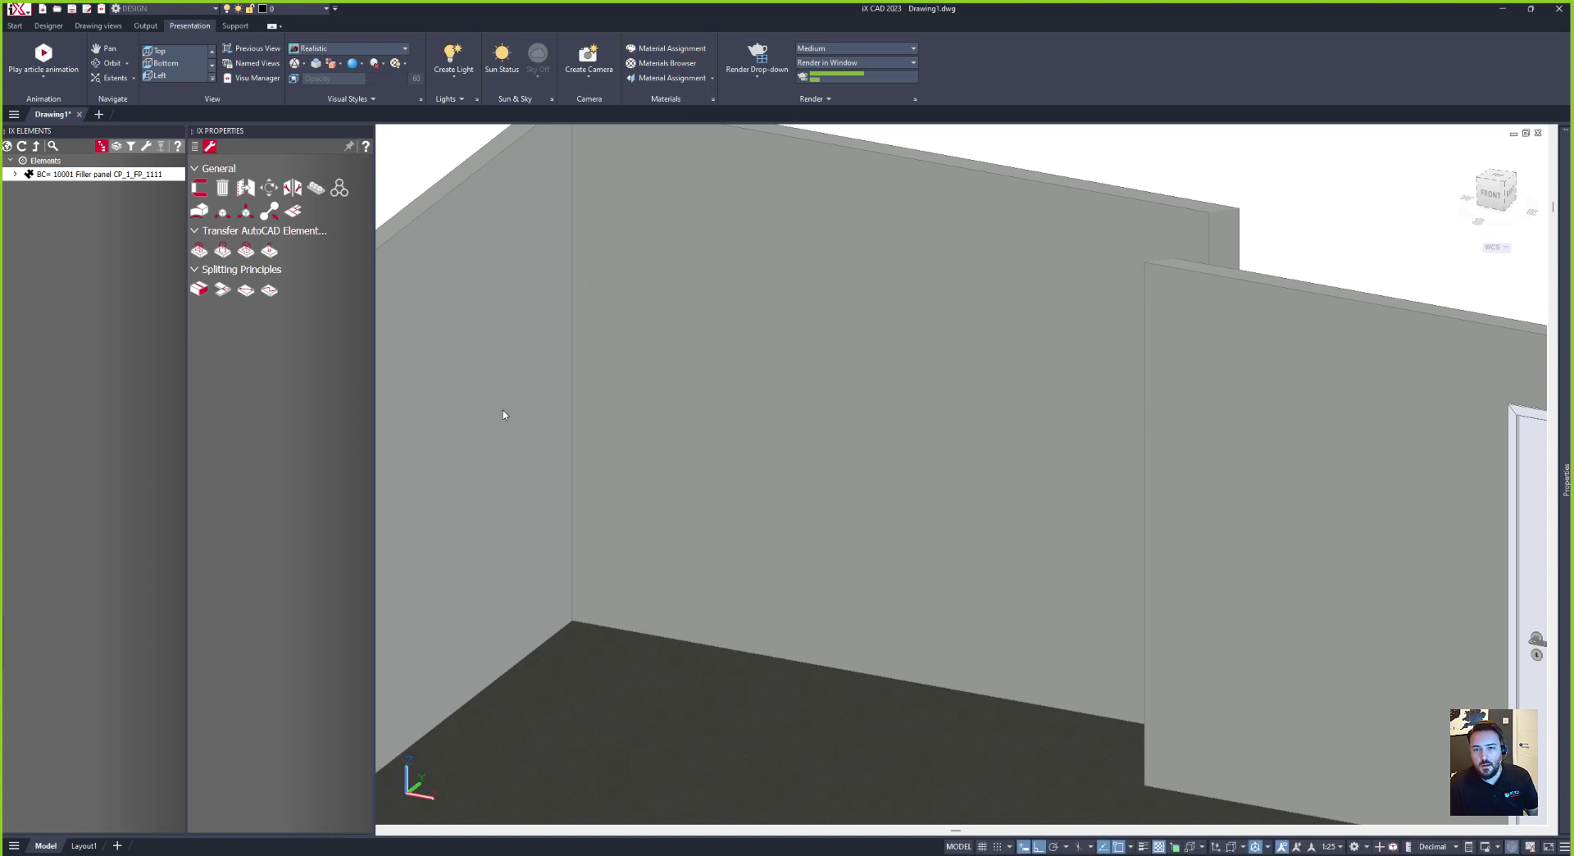
left_click(43, 52)
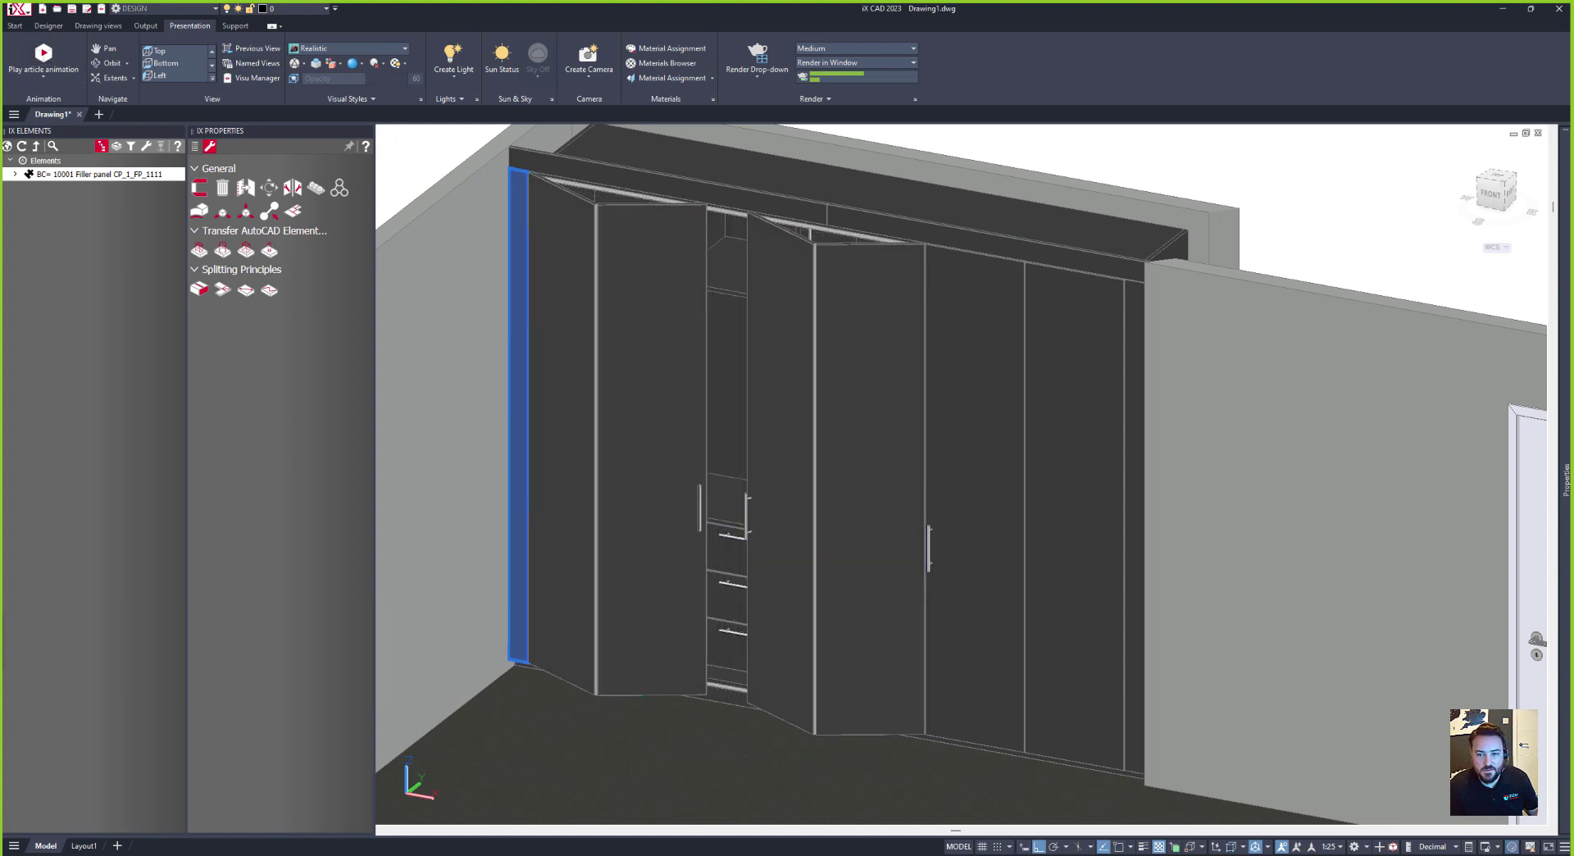
mouse_move(650, 616)
middle_mouse_down("shift")
mouse_move(598, 666)
mouse_move(661, 594)
middle_mouse_up("shift")
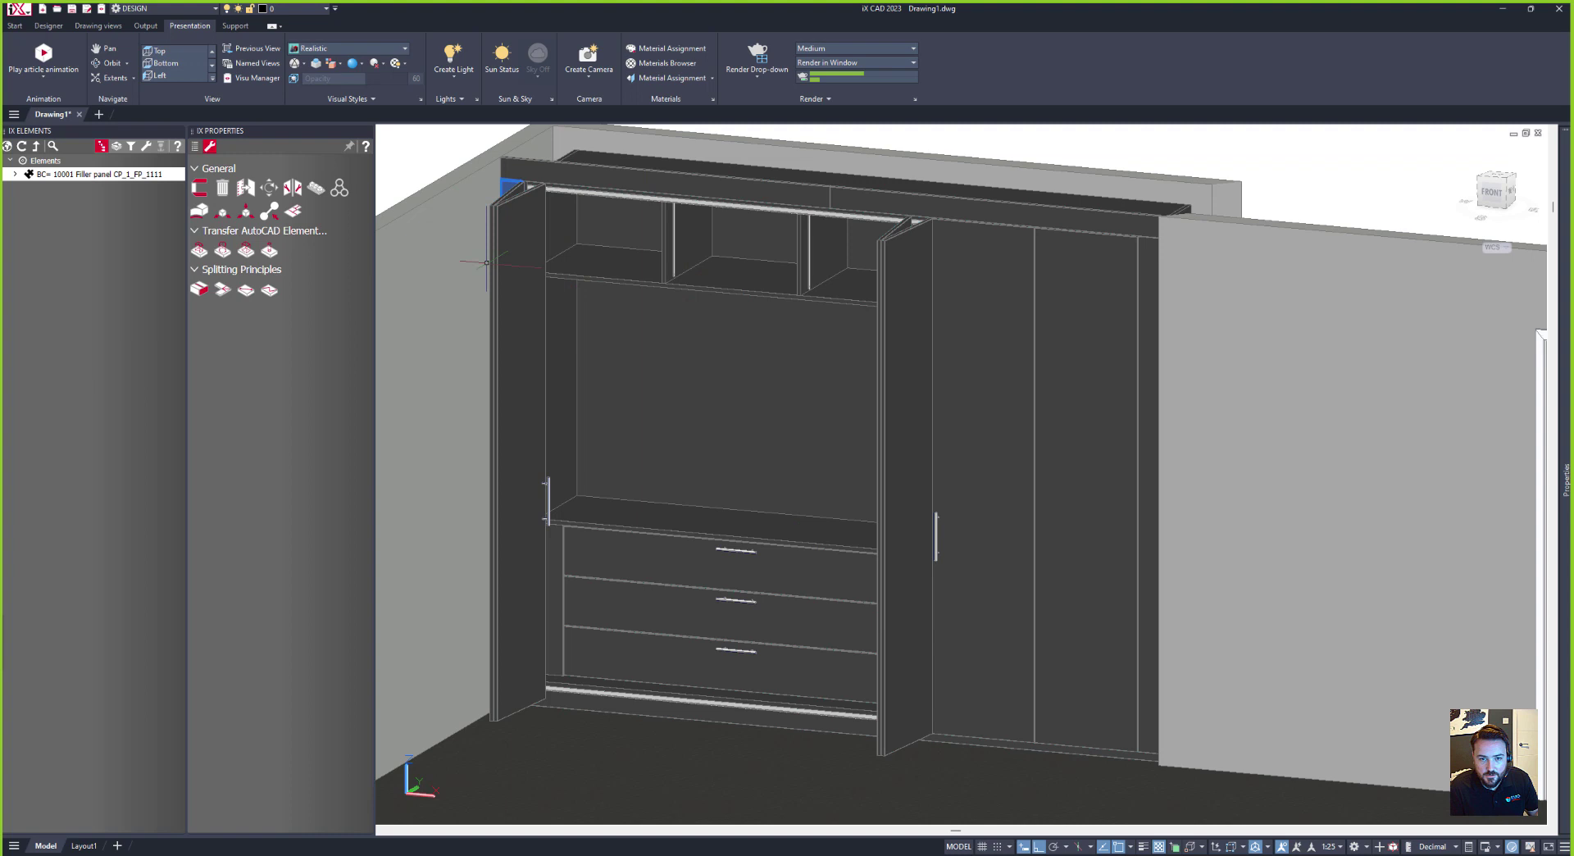
left_click(44, 76)
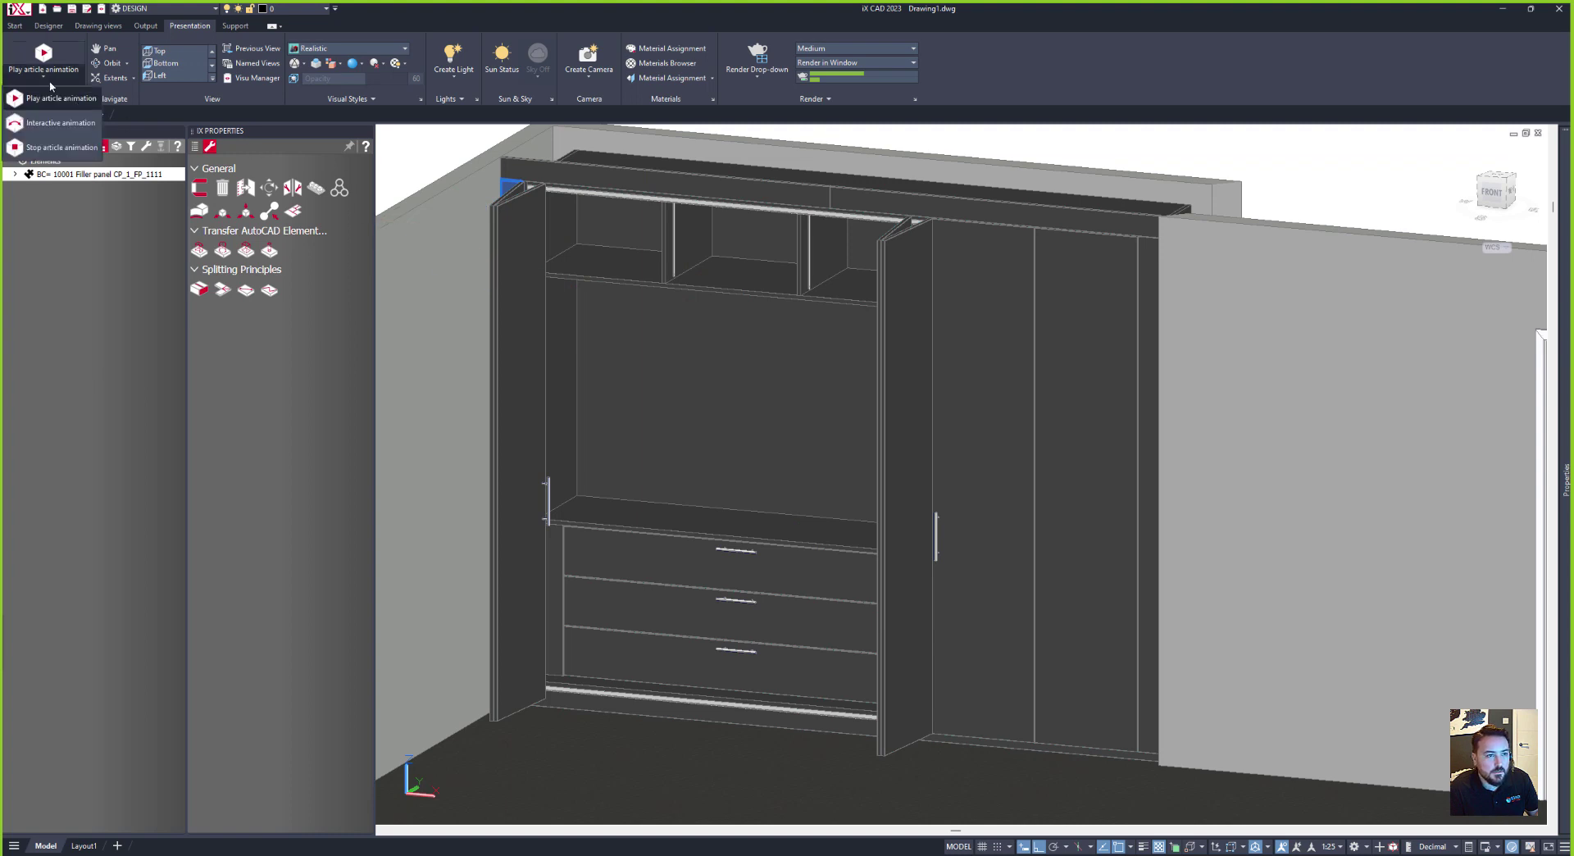
left_click(57, 151)
Step: Open the wardrobe's article-related variables again and expand the Wardrobes family down to Doors_Wardrobes
right_click(411, 151)
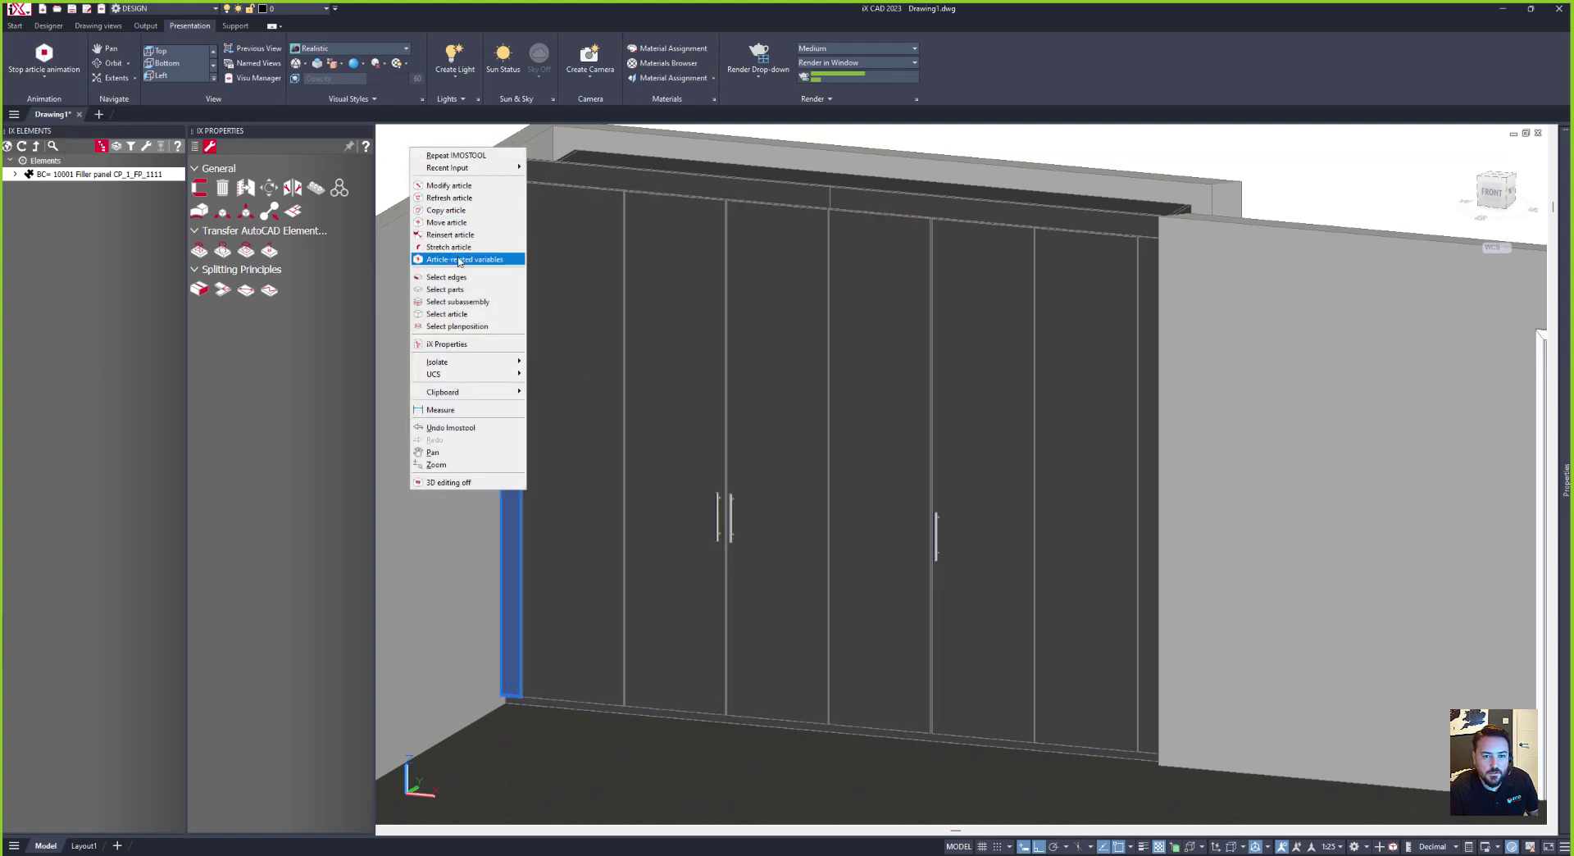
left_click(459, 259)
left_click(650, 320)
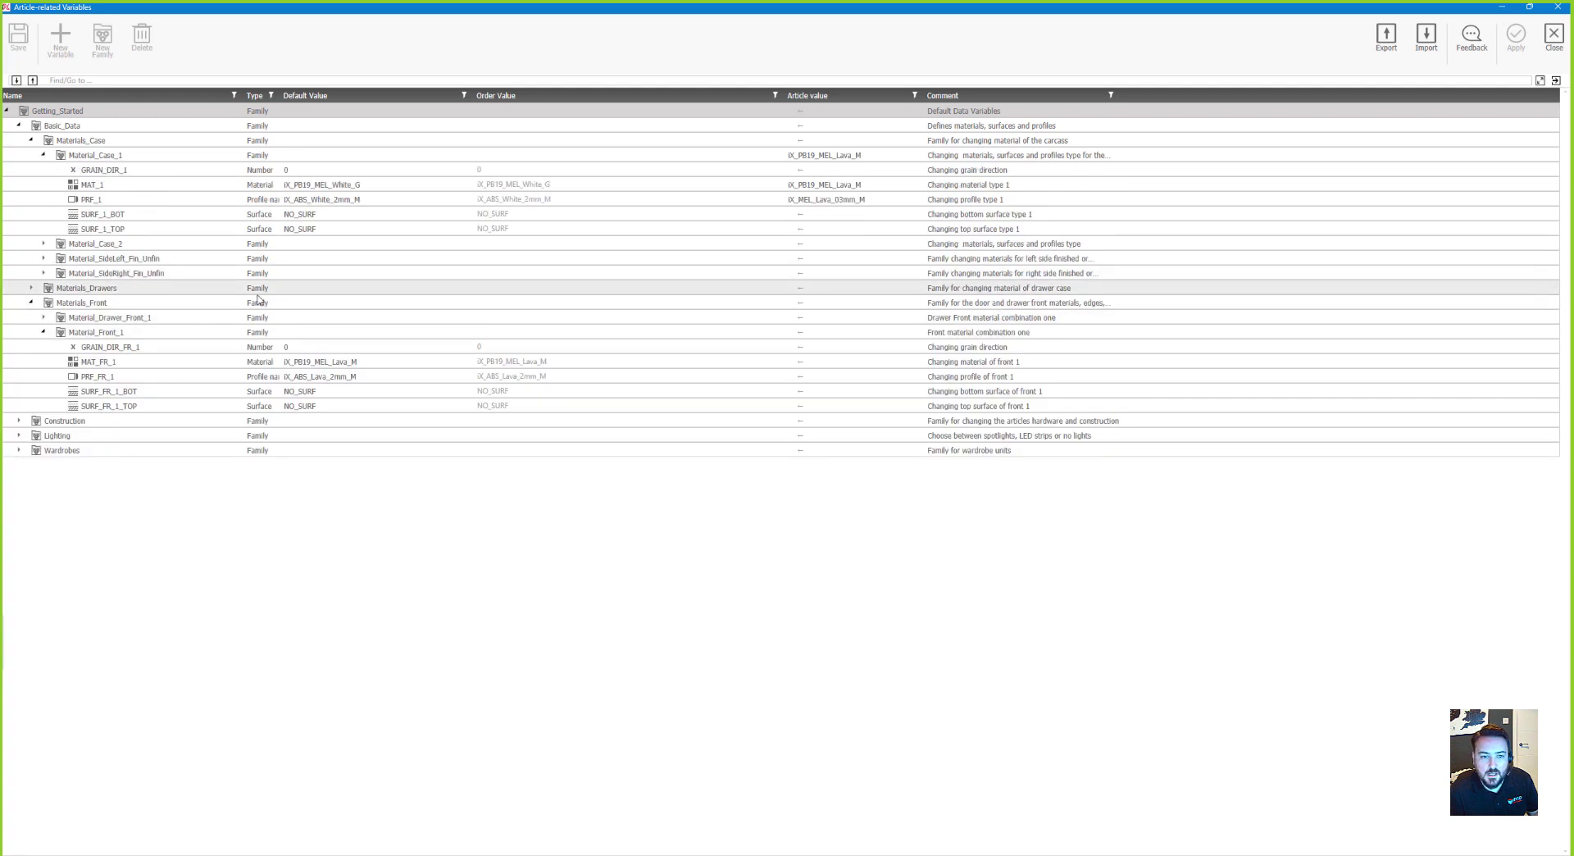
double_click(57, 453)
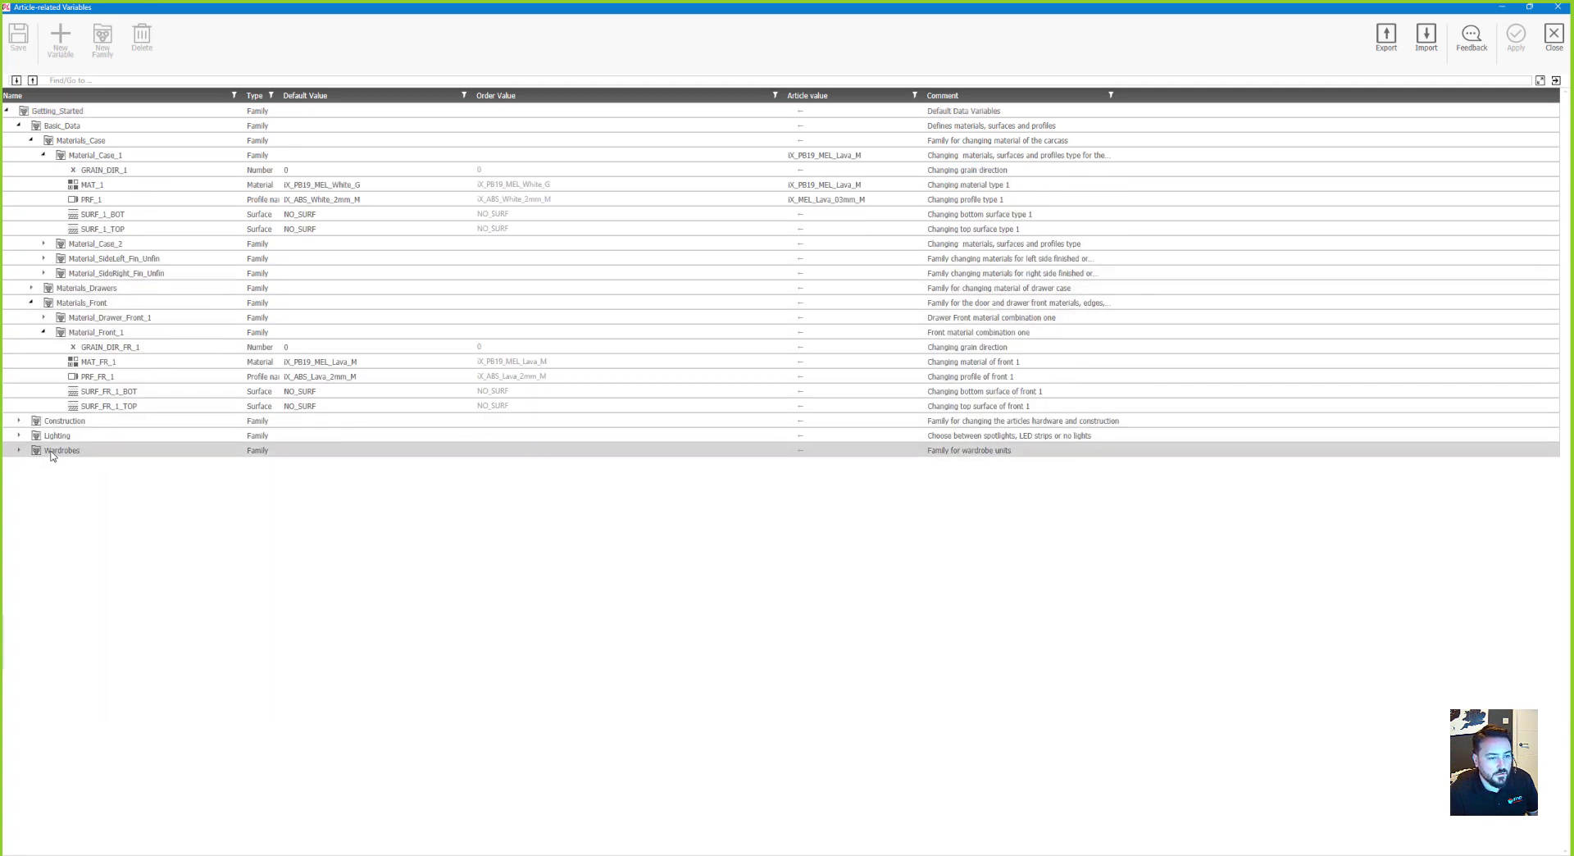
double_click(86, 465)
double_click(90, 481)
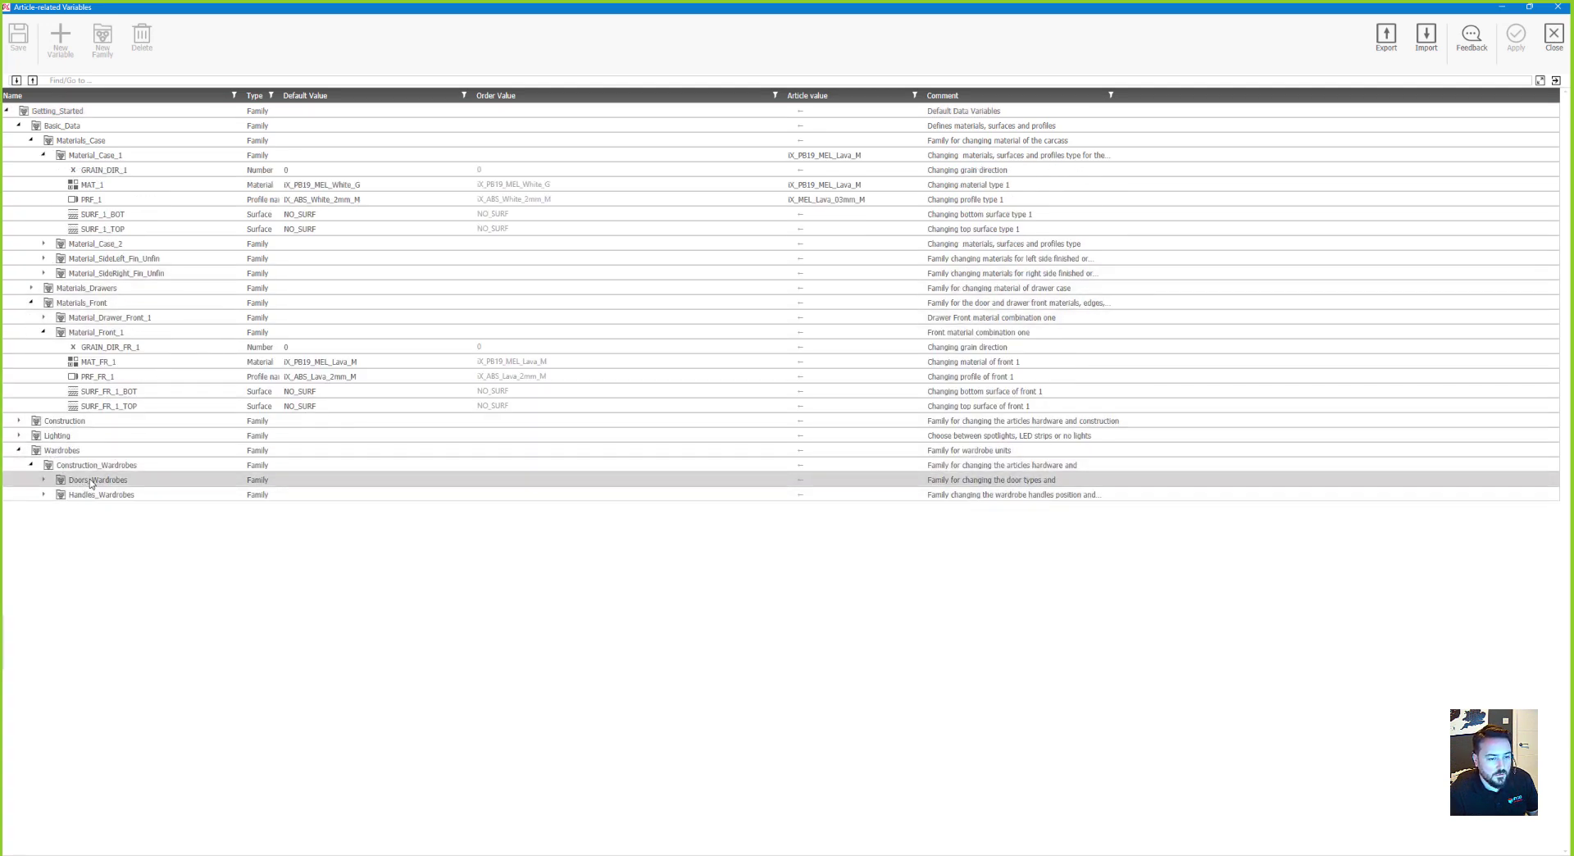
Step: Set the article value of Full_Front_WD to Four_Mirror_Door, apply it and regenerate the wardrobe
left_click(878, 493)
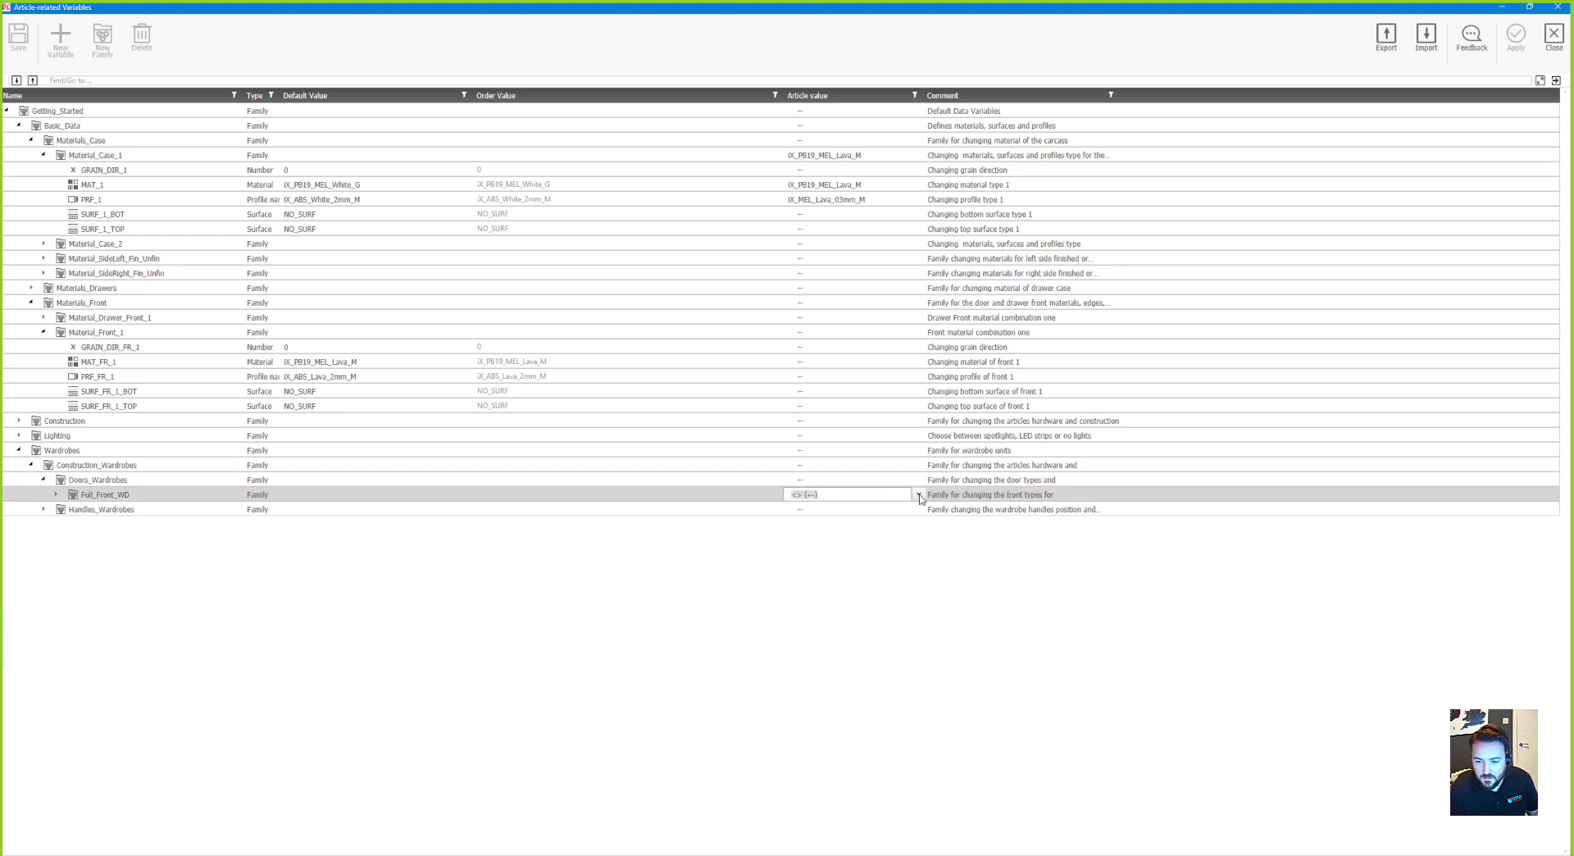
left_click(919, 495)
left_click(874, 521)
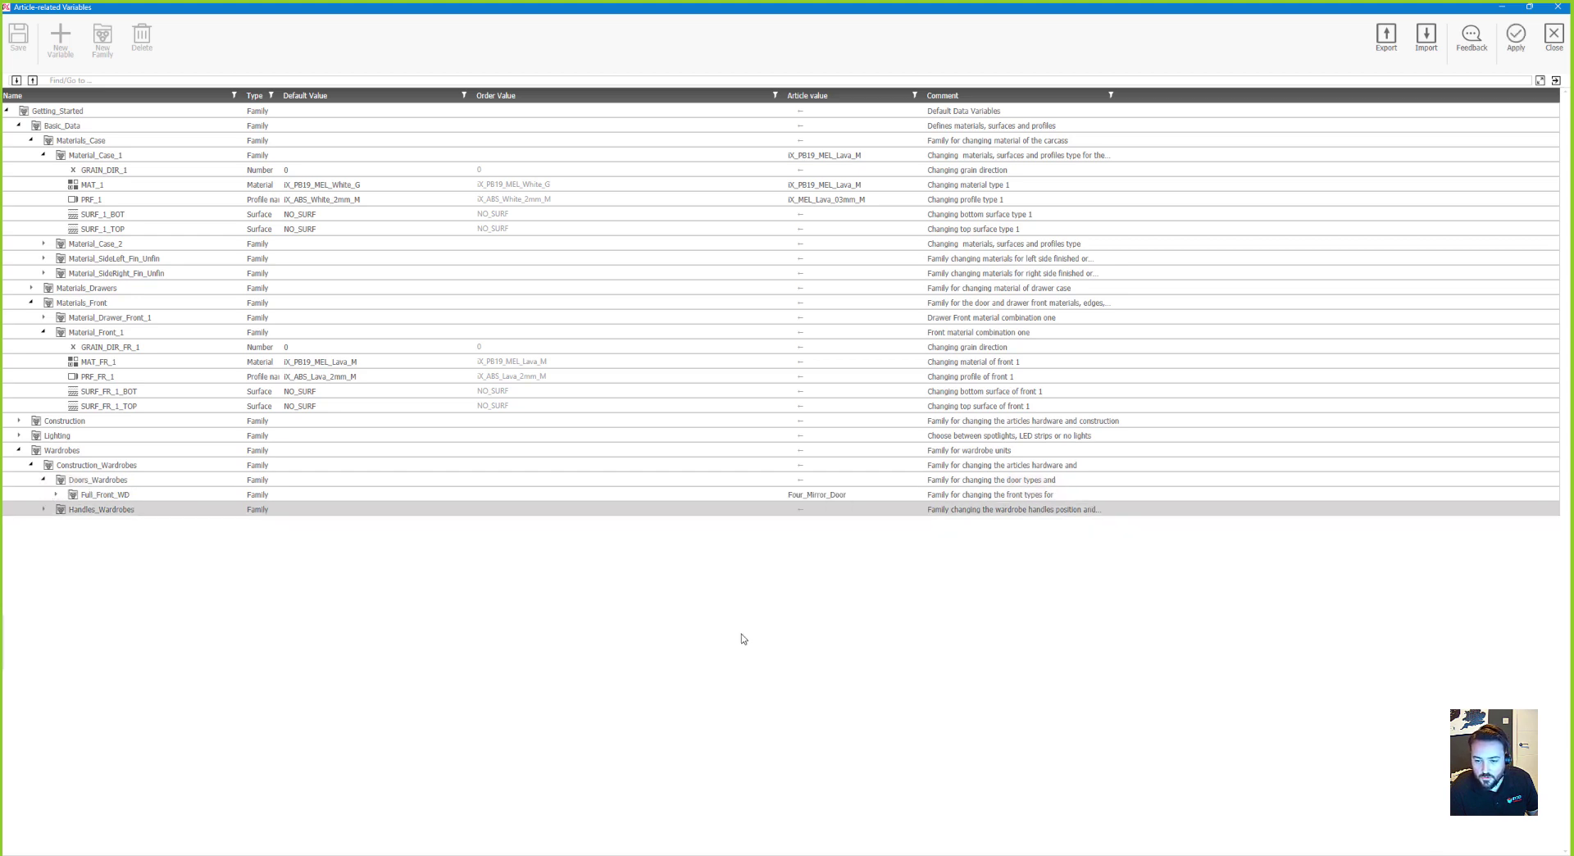
left_click(1516, 36)
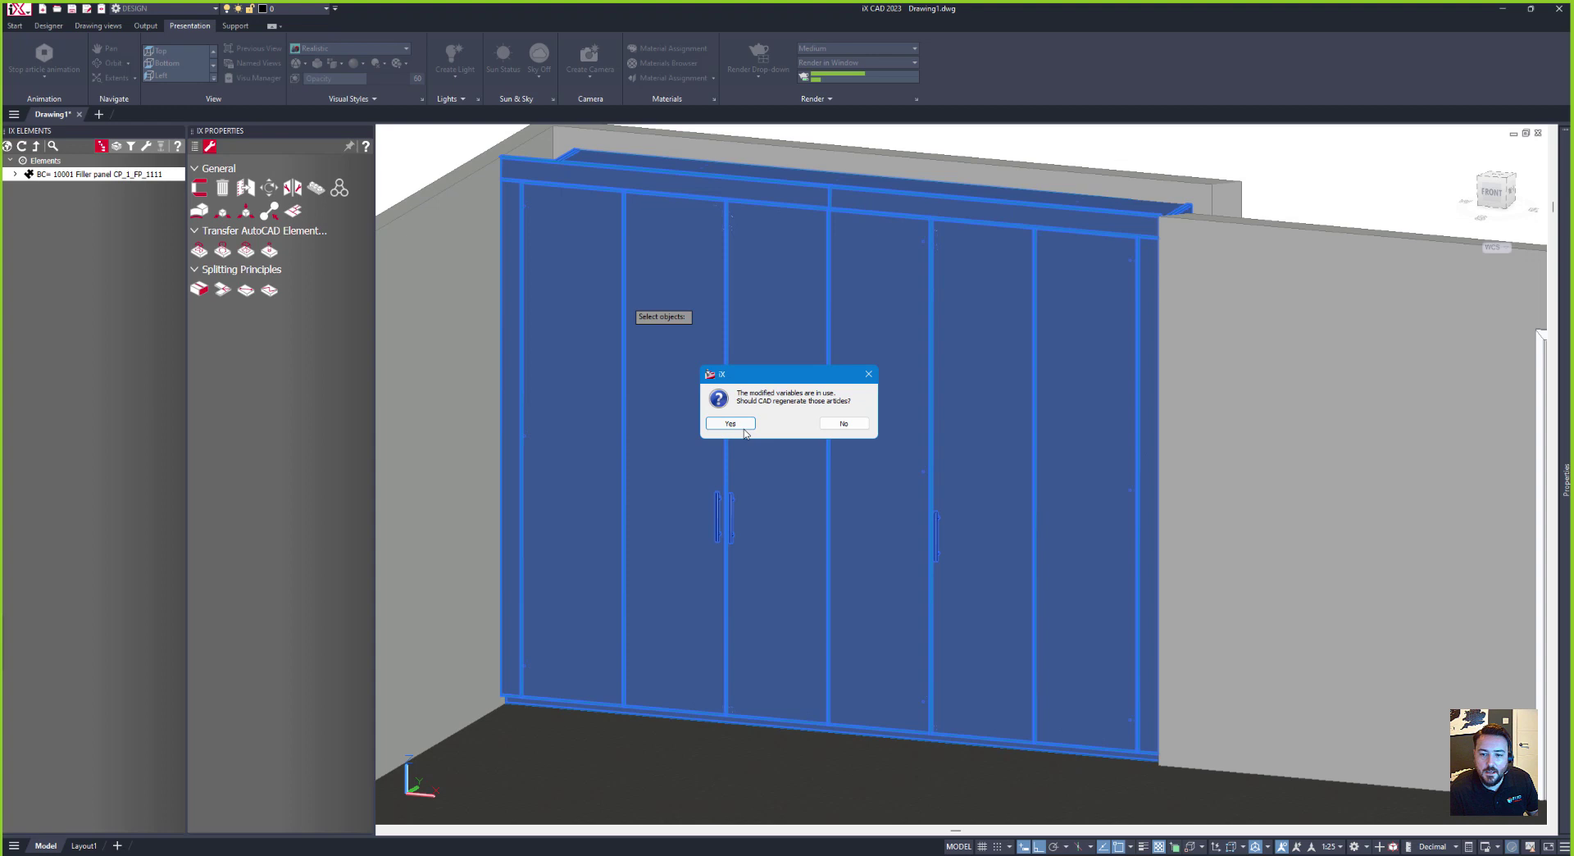
left_click(734, 422)
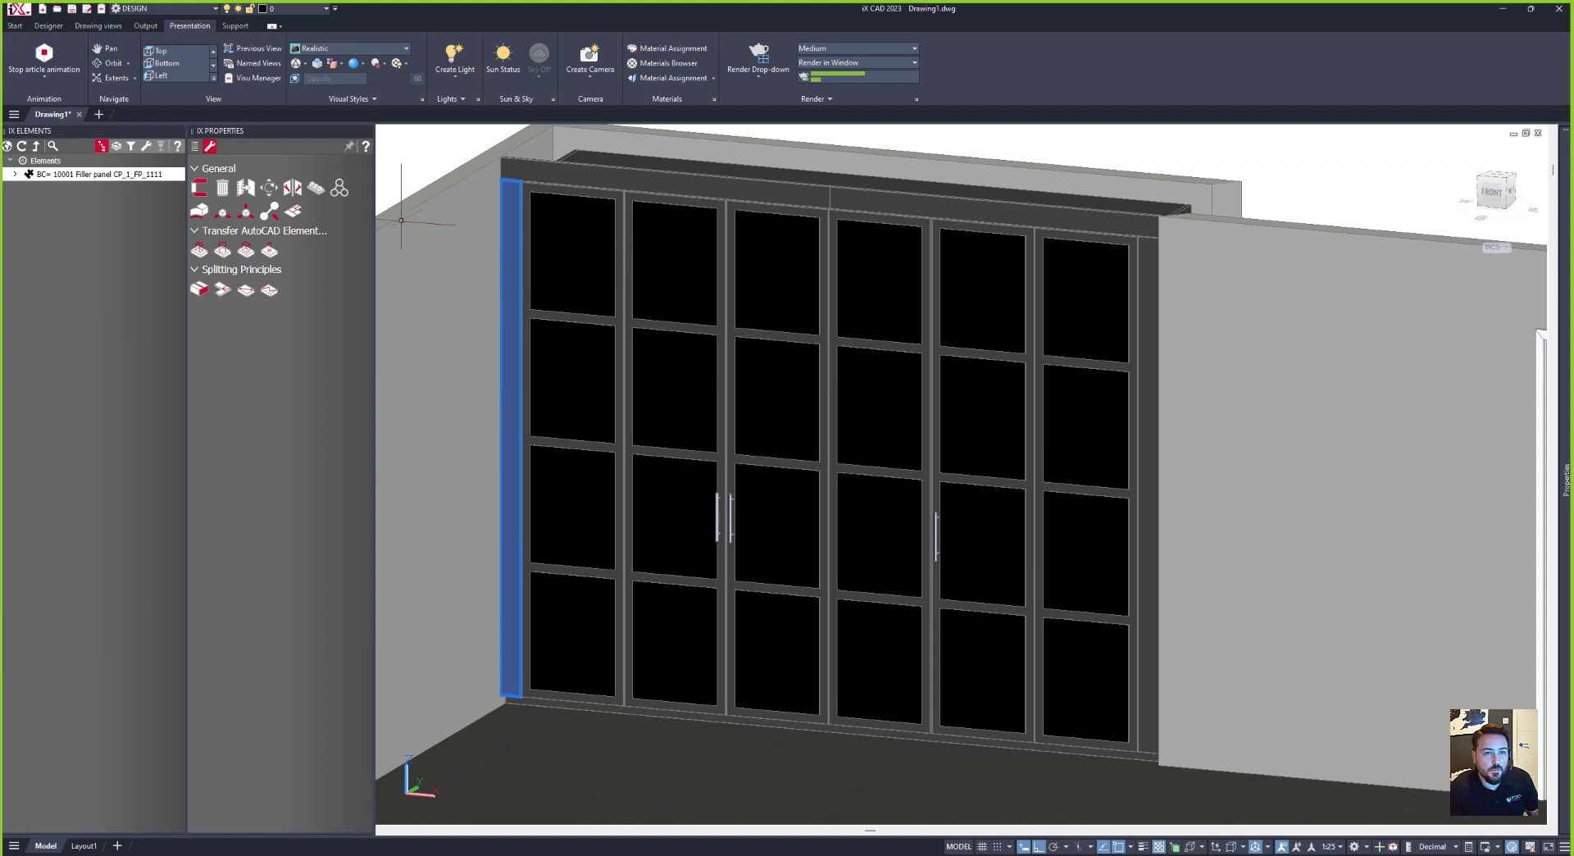
Step: Save the order under the name Wardrobe_4Mirror
left_click(15, 25)
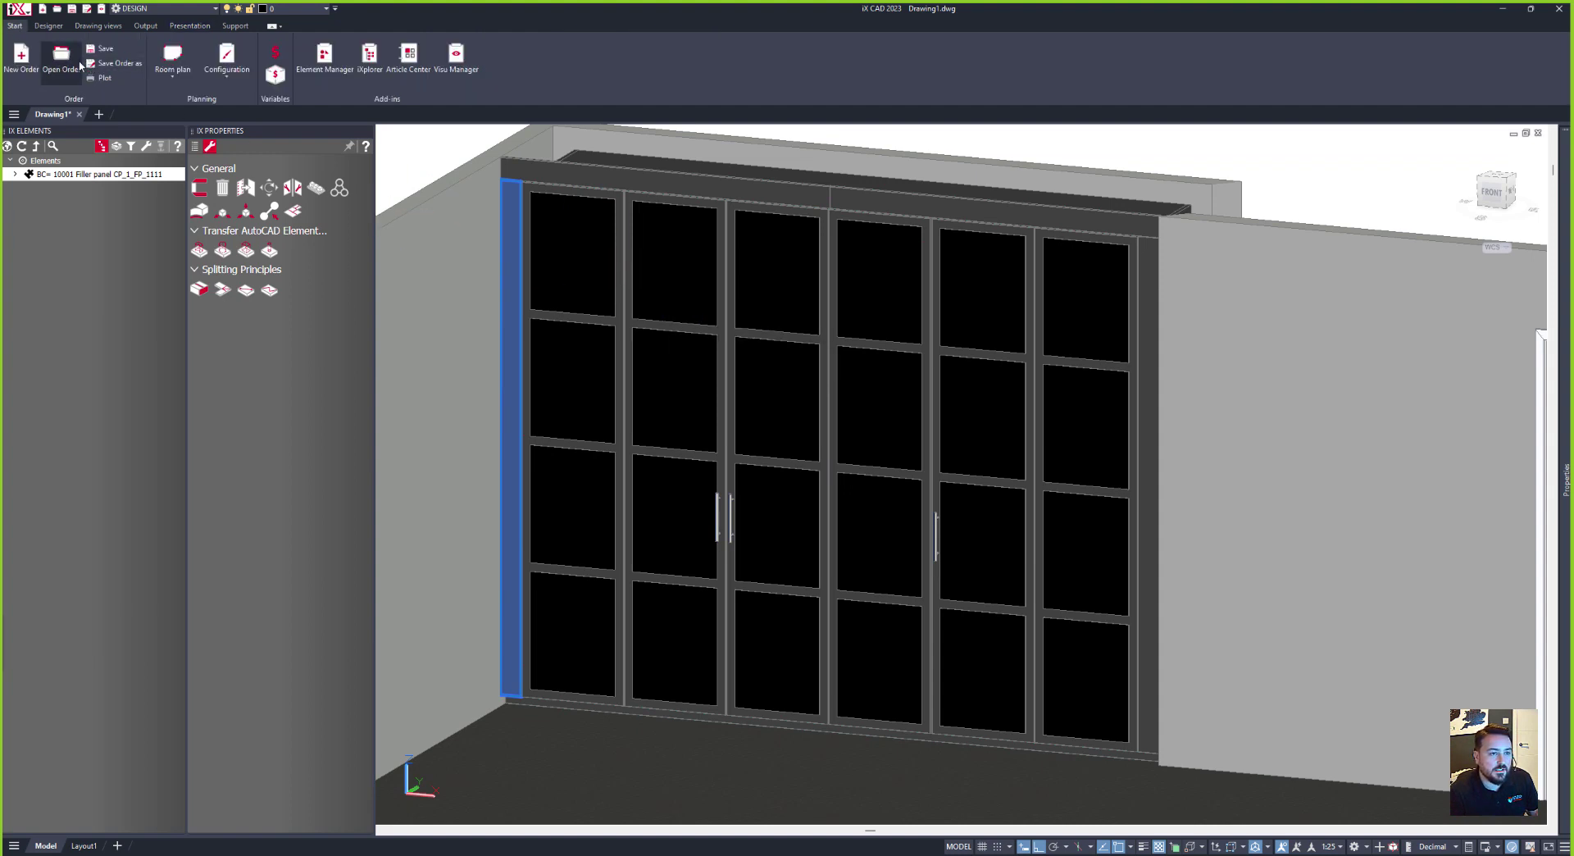
left_click(106, 63)
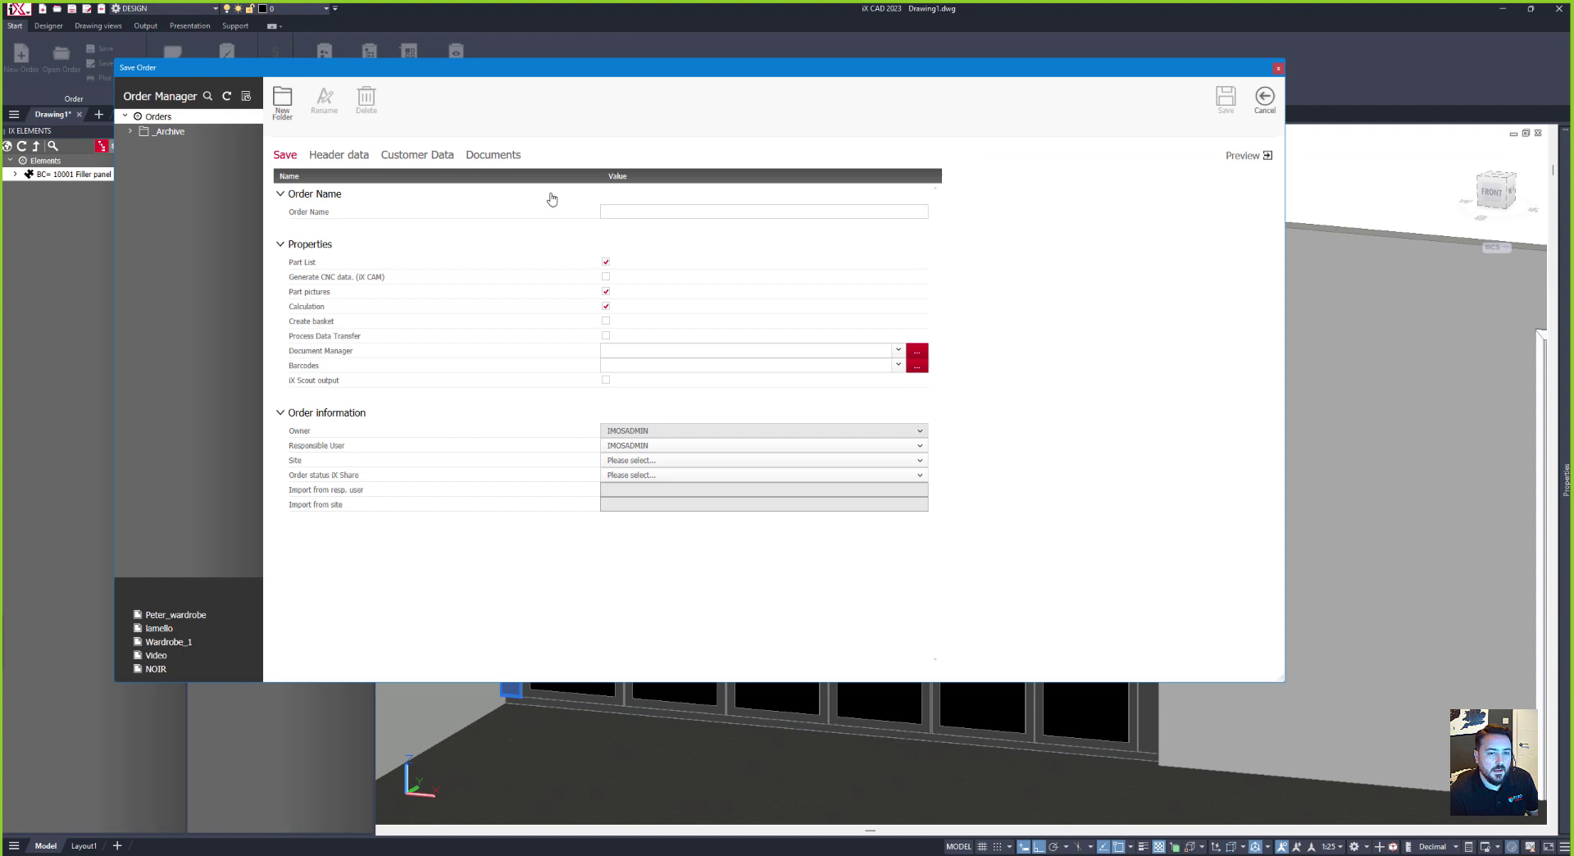
left_click(643, 212)
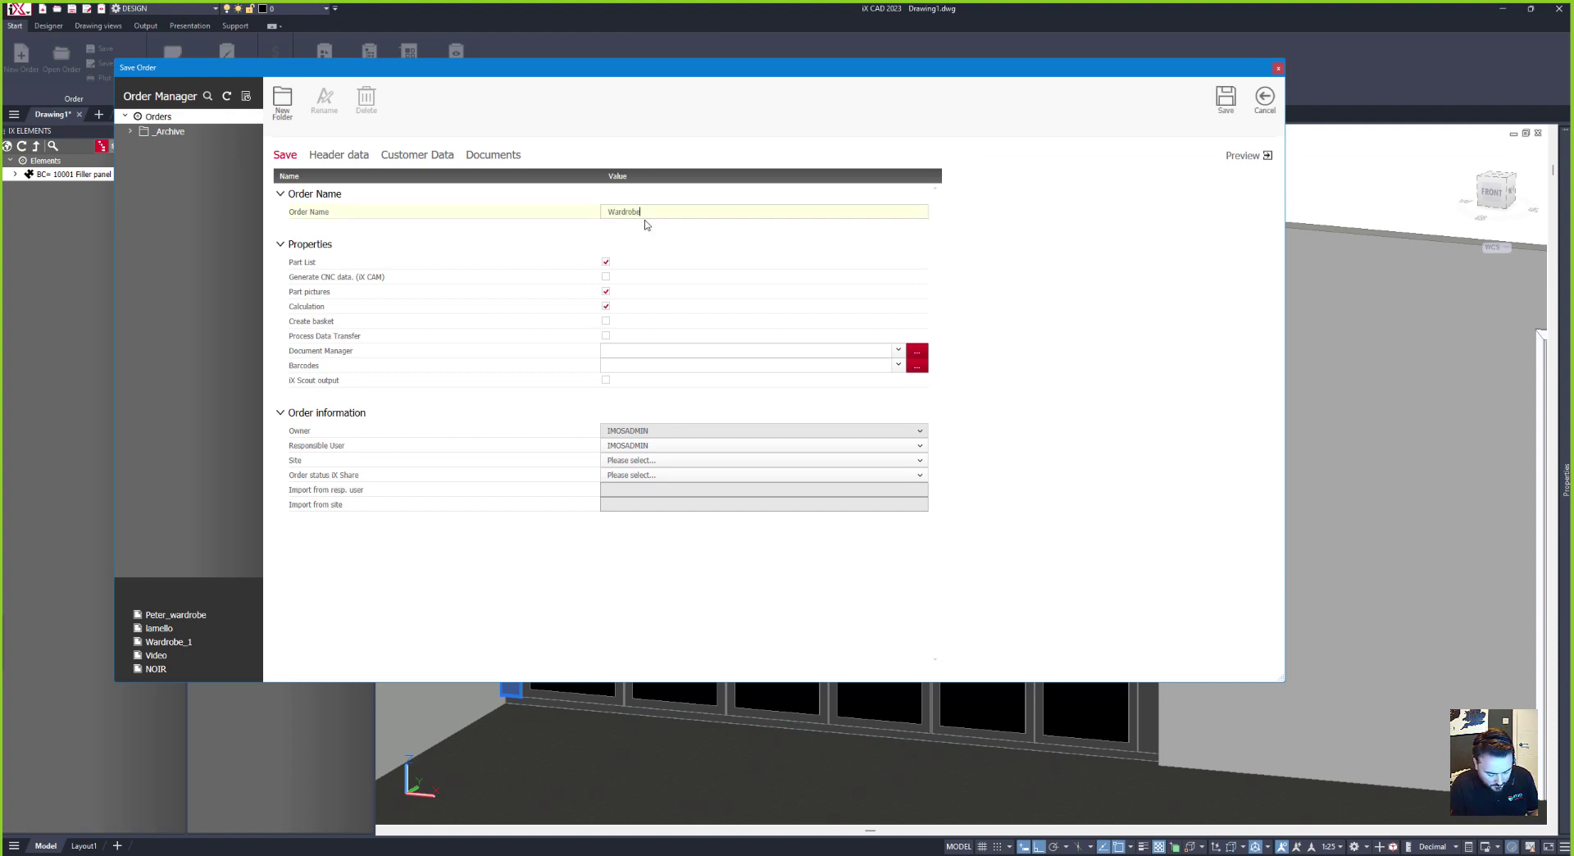
type("Wardrobe_4M<")
key("BackSpace")
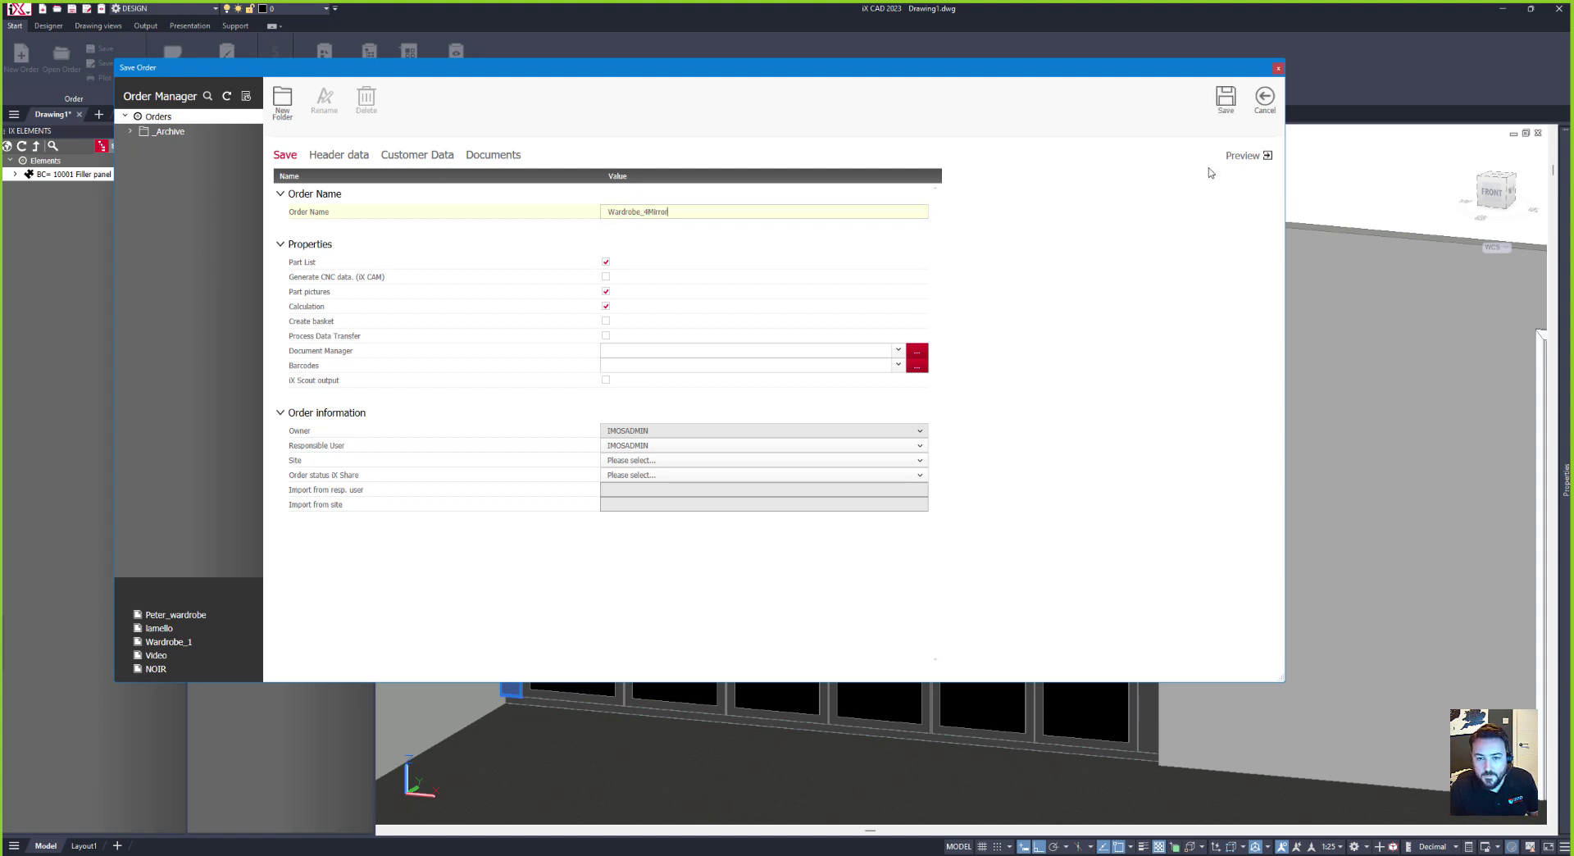
left_click(1226, 98)
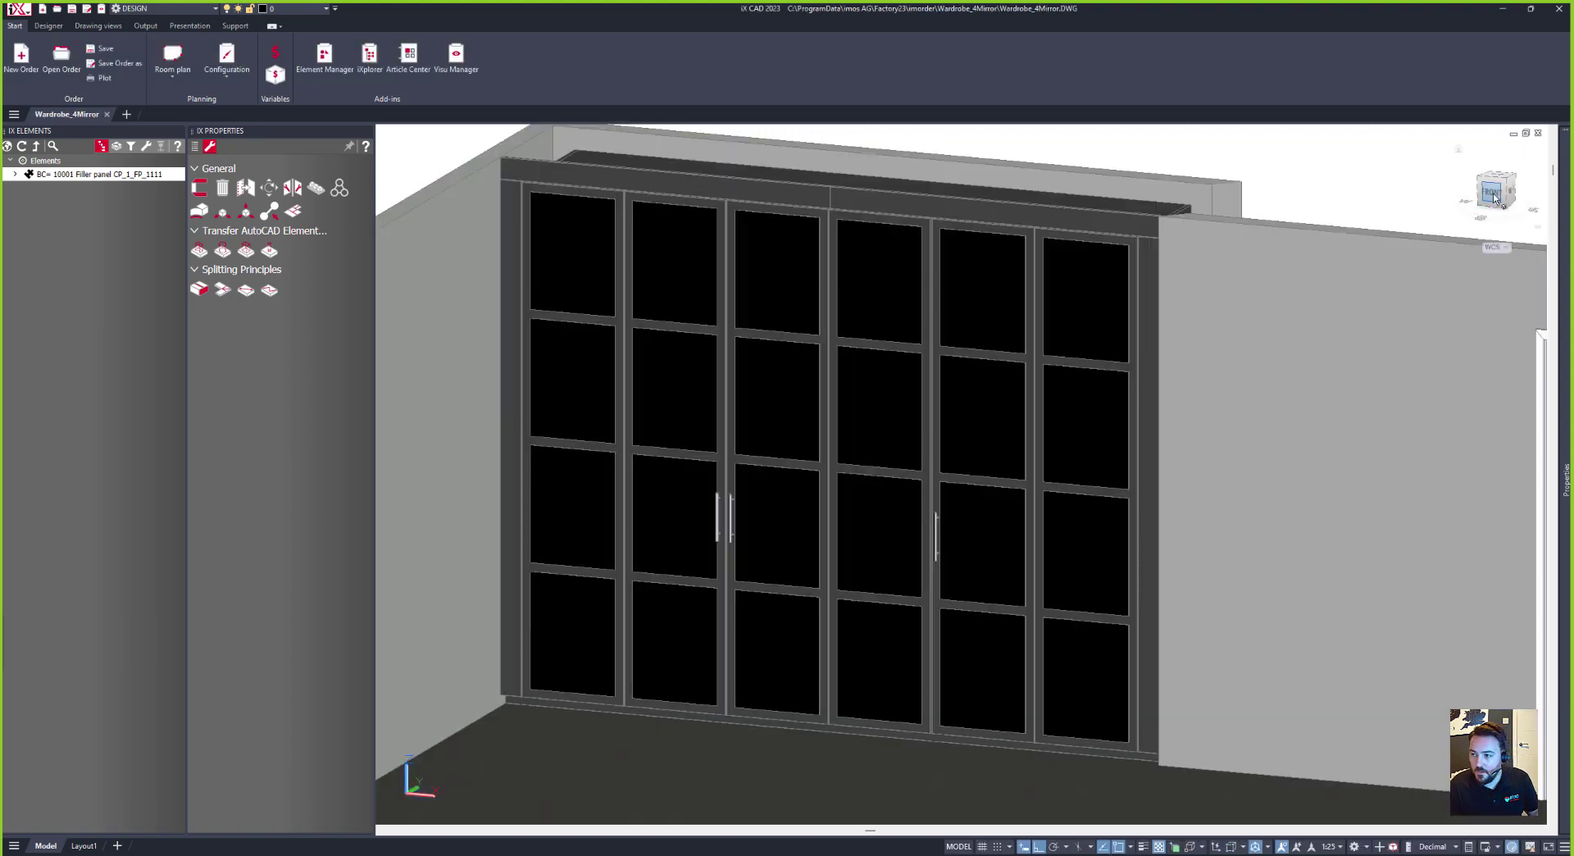
Step: Switch to the front view in perspective projection and frame the whole wardrobe at an angle inside the room
left_click(1494, 197)
right_click(1498, 190)
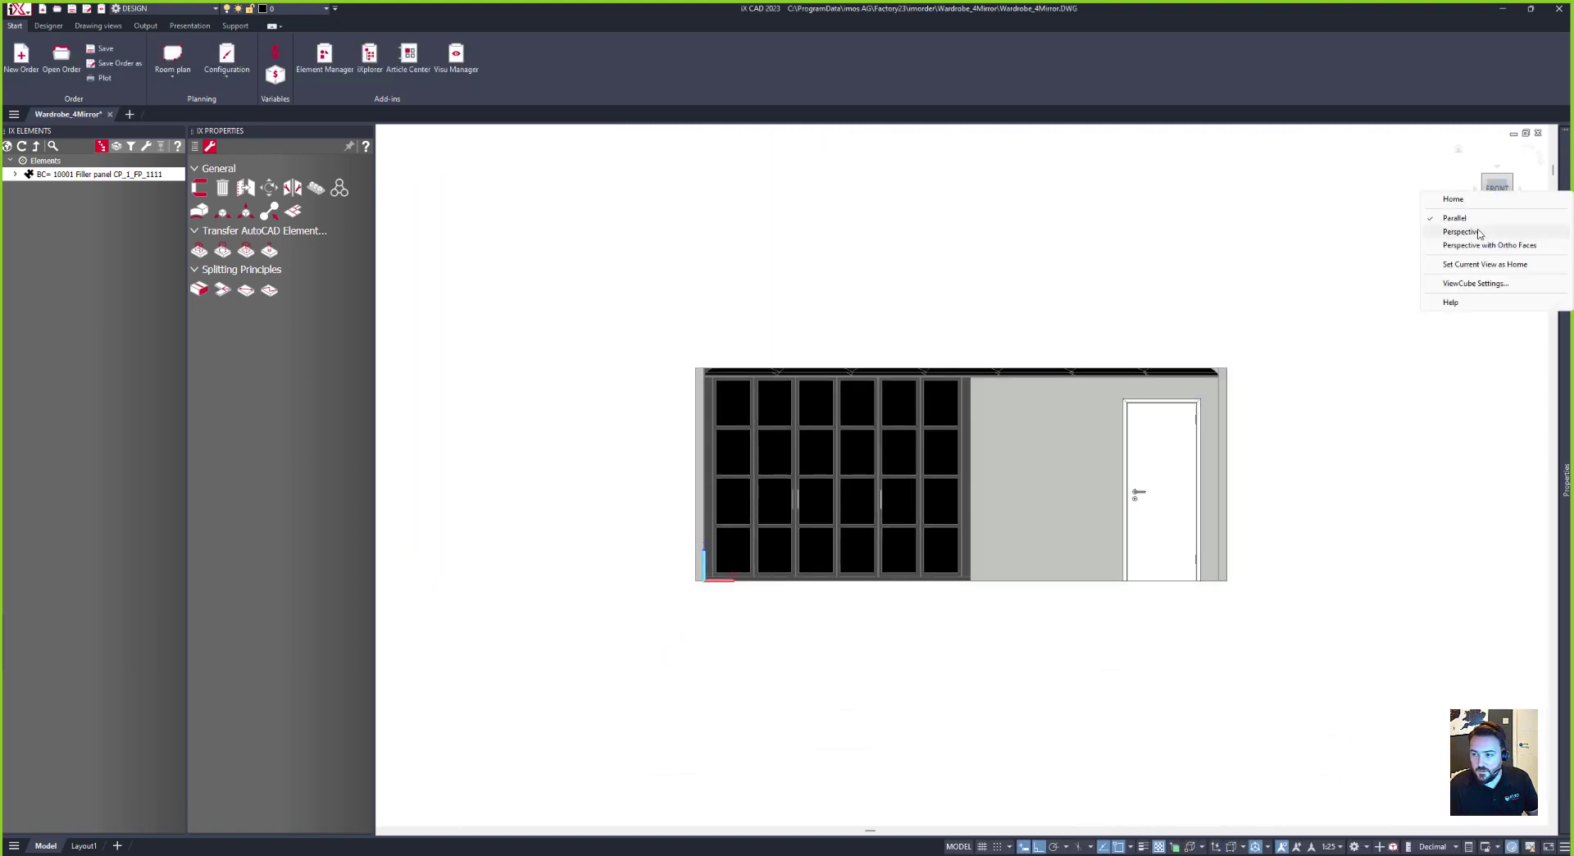
left_click(1462, 231)
scroll(815, 586, "up", 10)
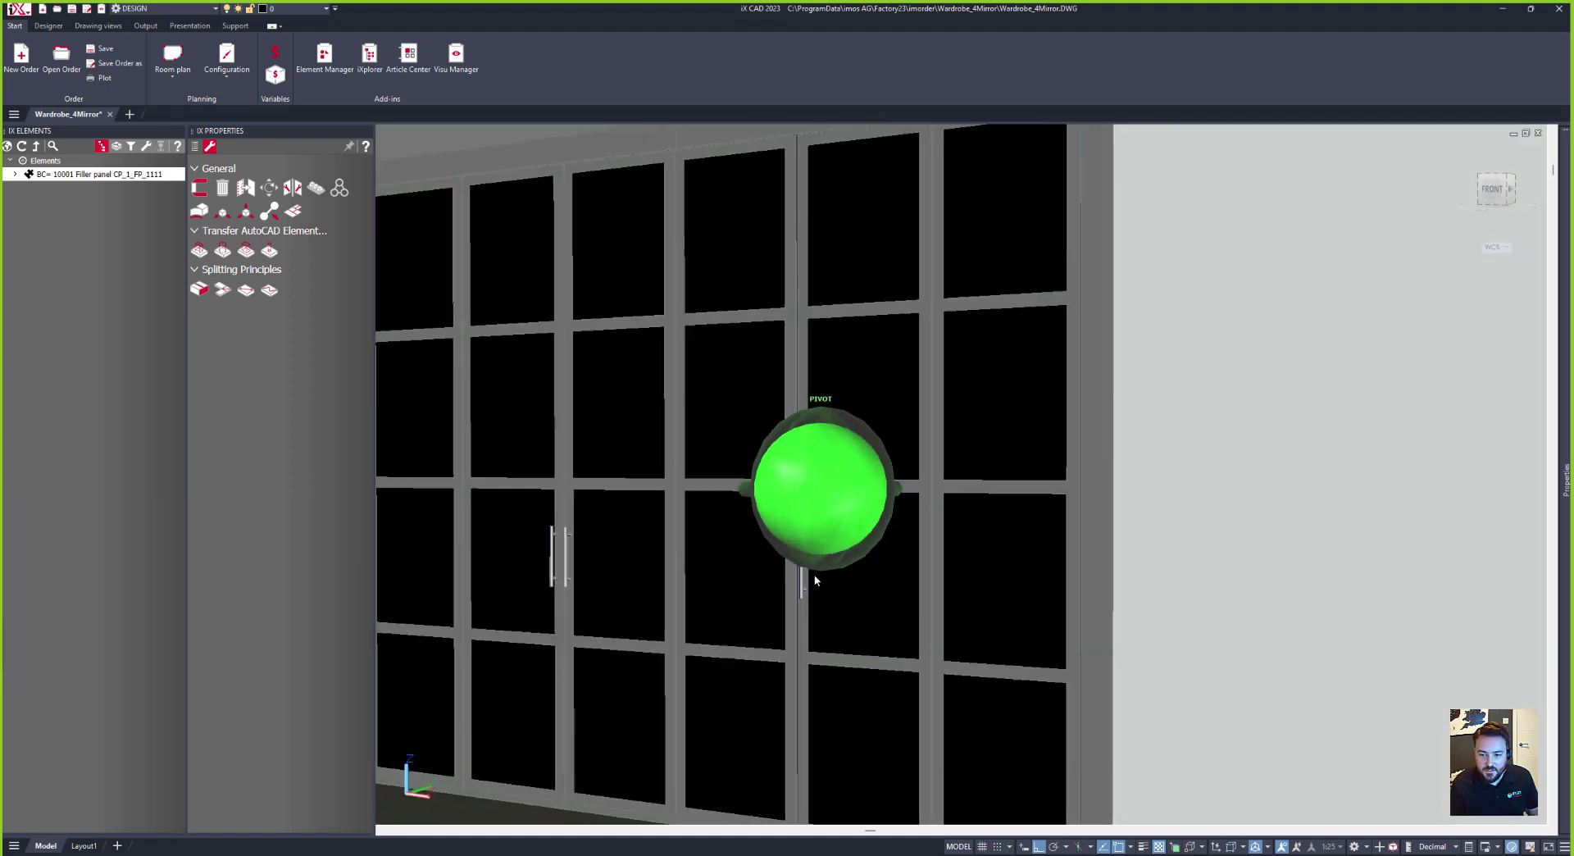
scroll(815, 580, "down", 5)
middle_click_drag(815, 579, 812, 561, "shift")
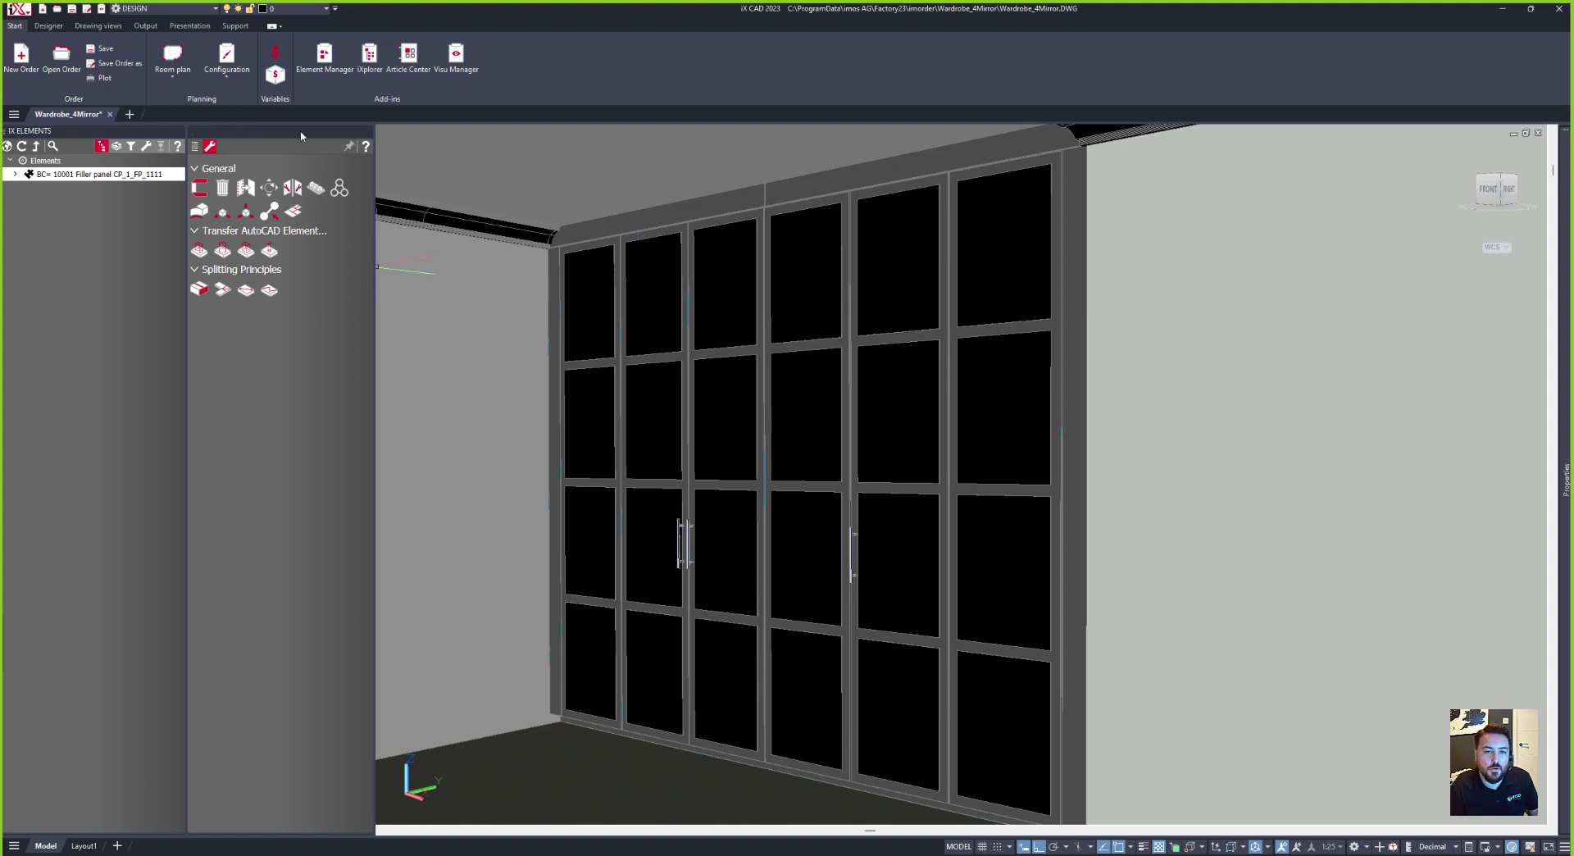
Step: Turn on the render environment and set its image-based lighting to Gypsum Crater
left_click(187, 25)
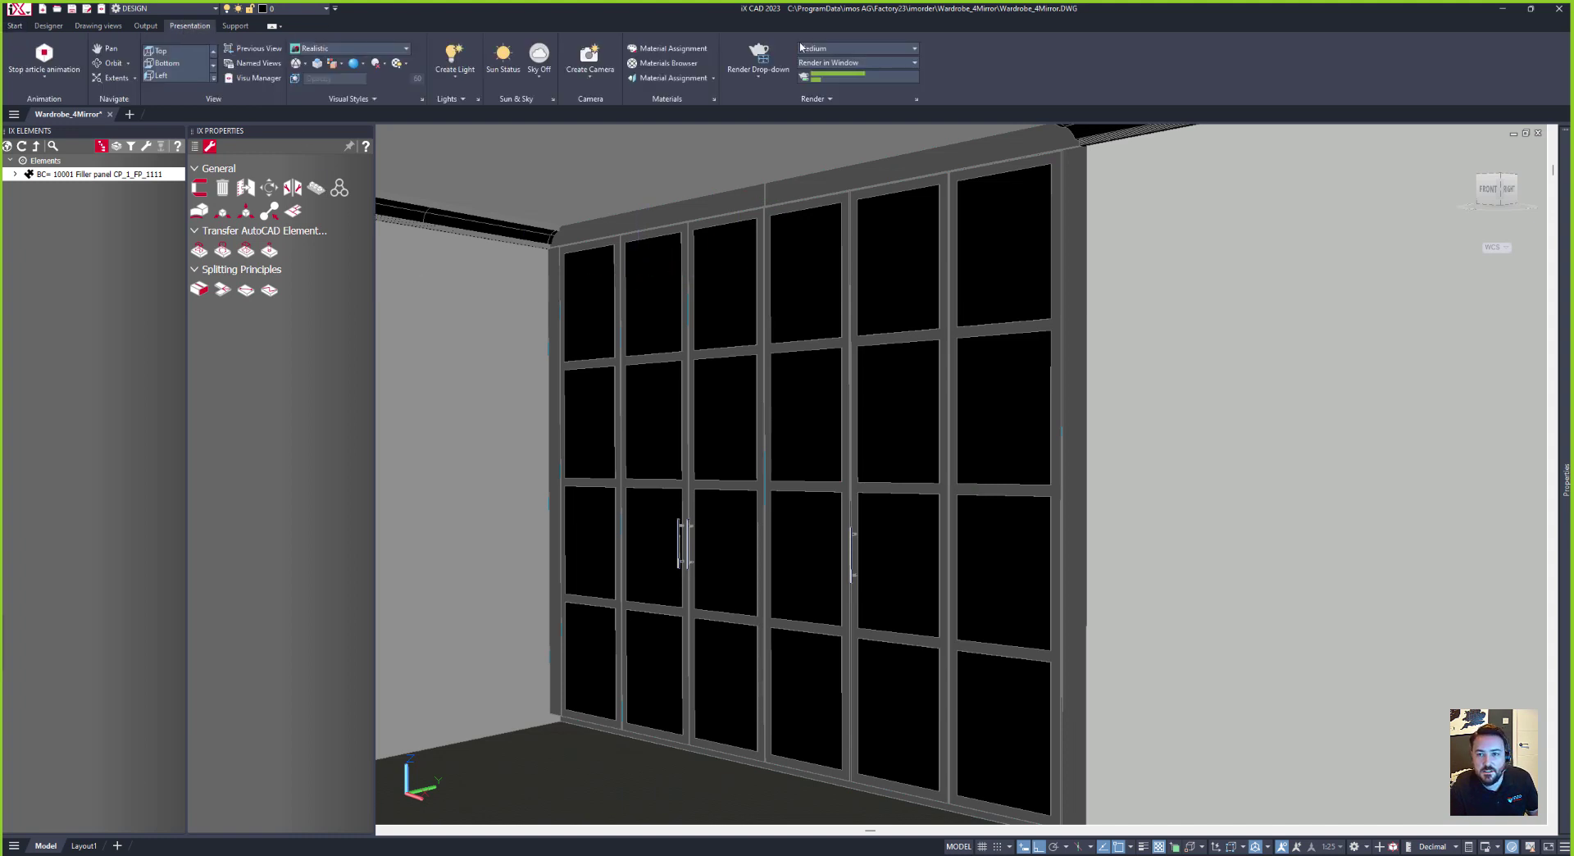
left_click(771, 80)
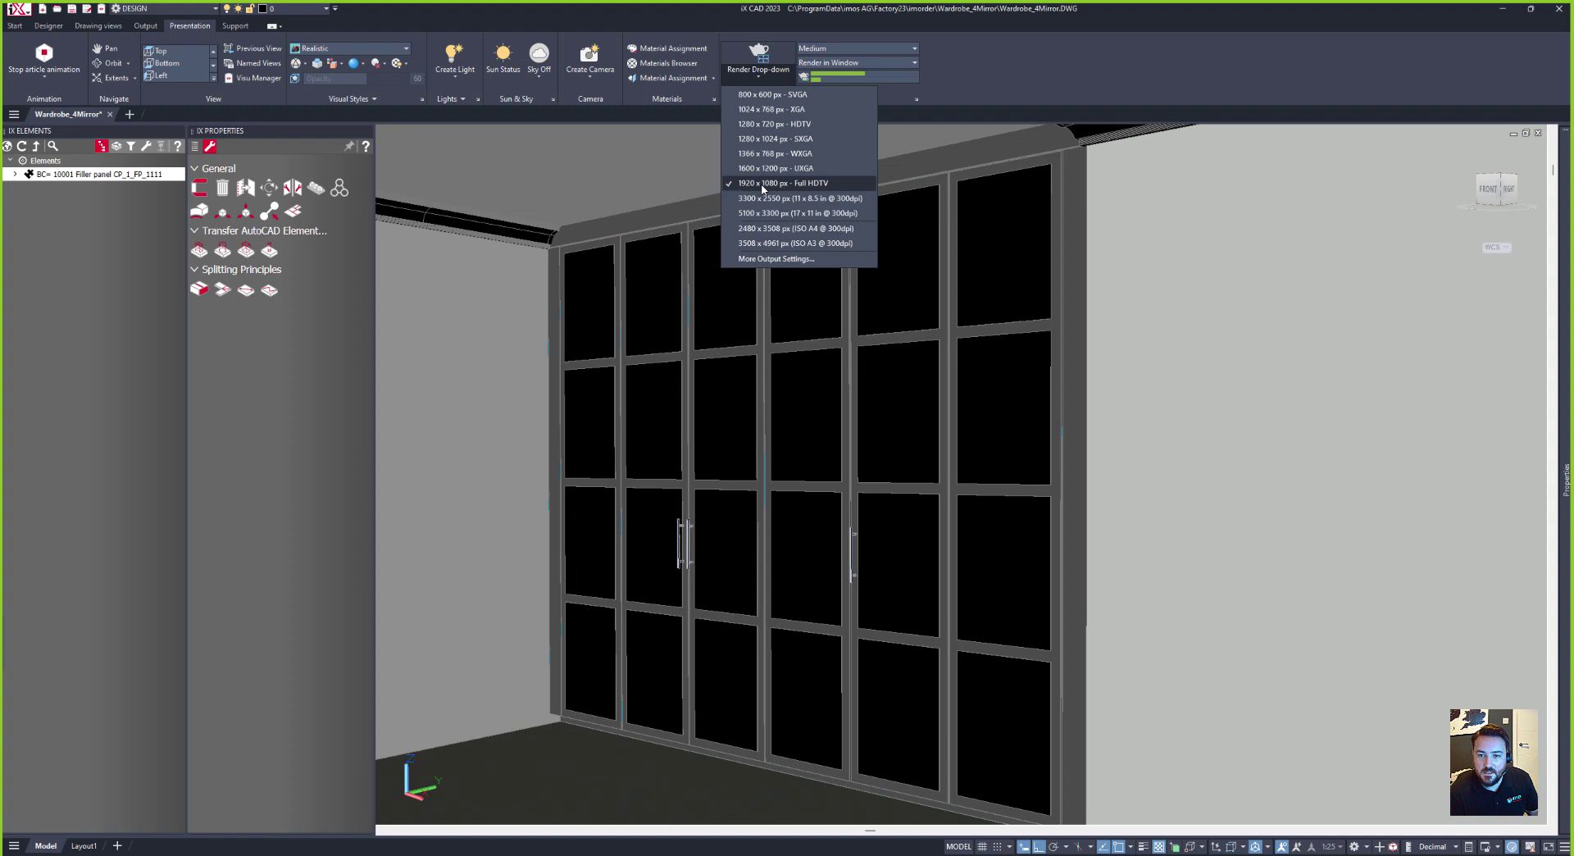
left_click(823, 50)
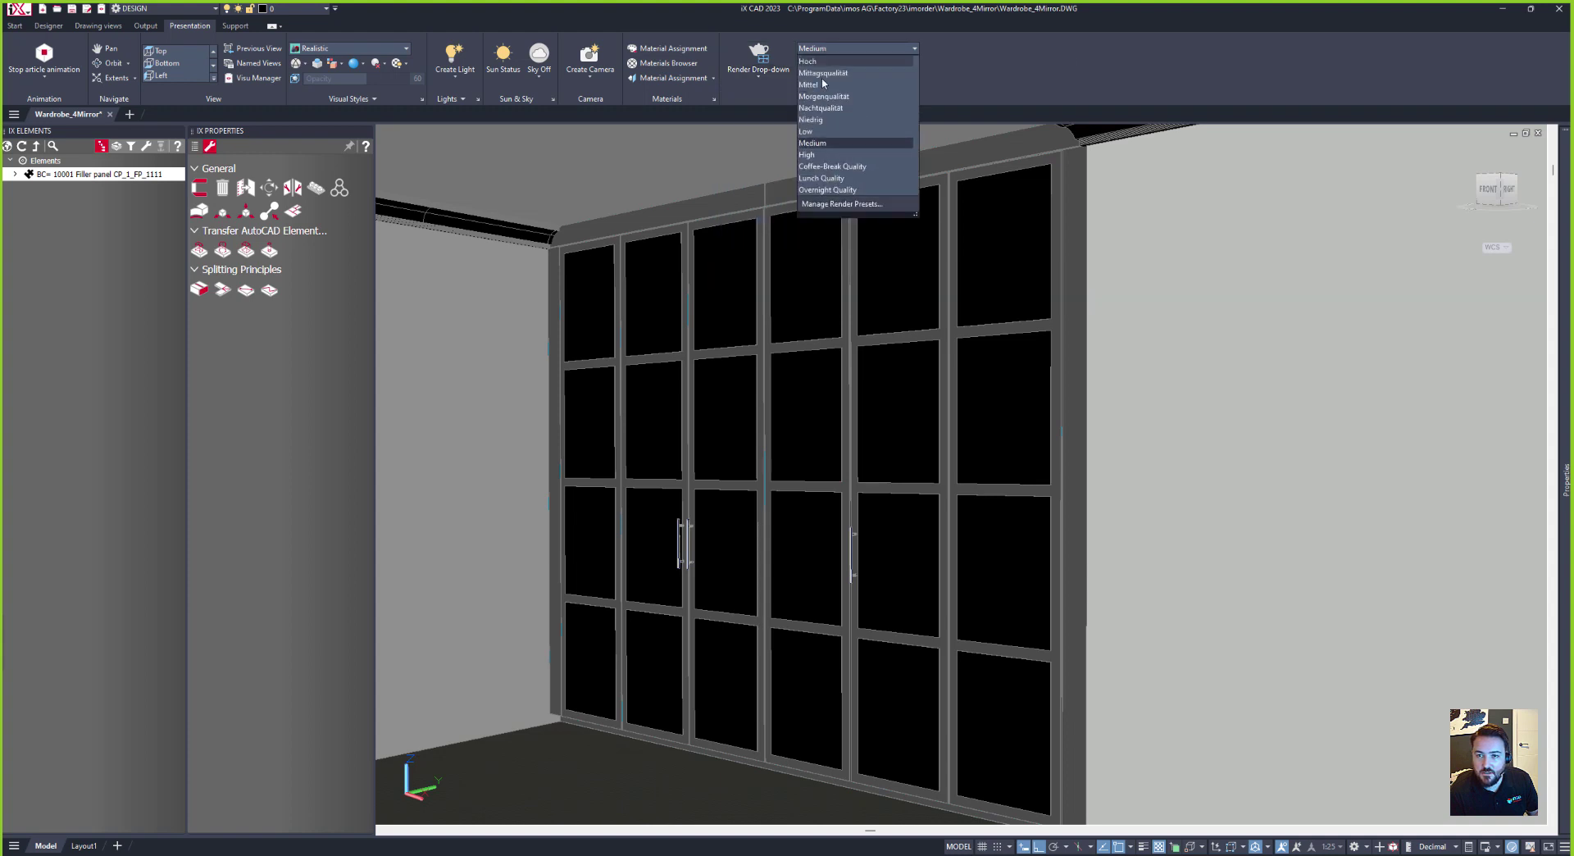
left_click(826, 61)
left_click(829, 99)
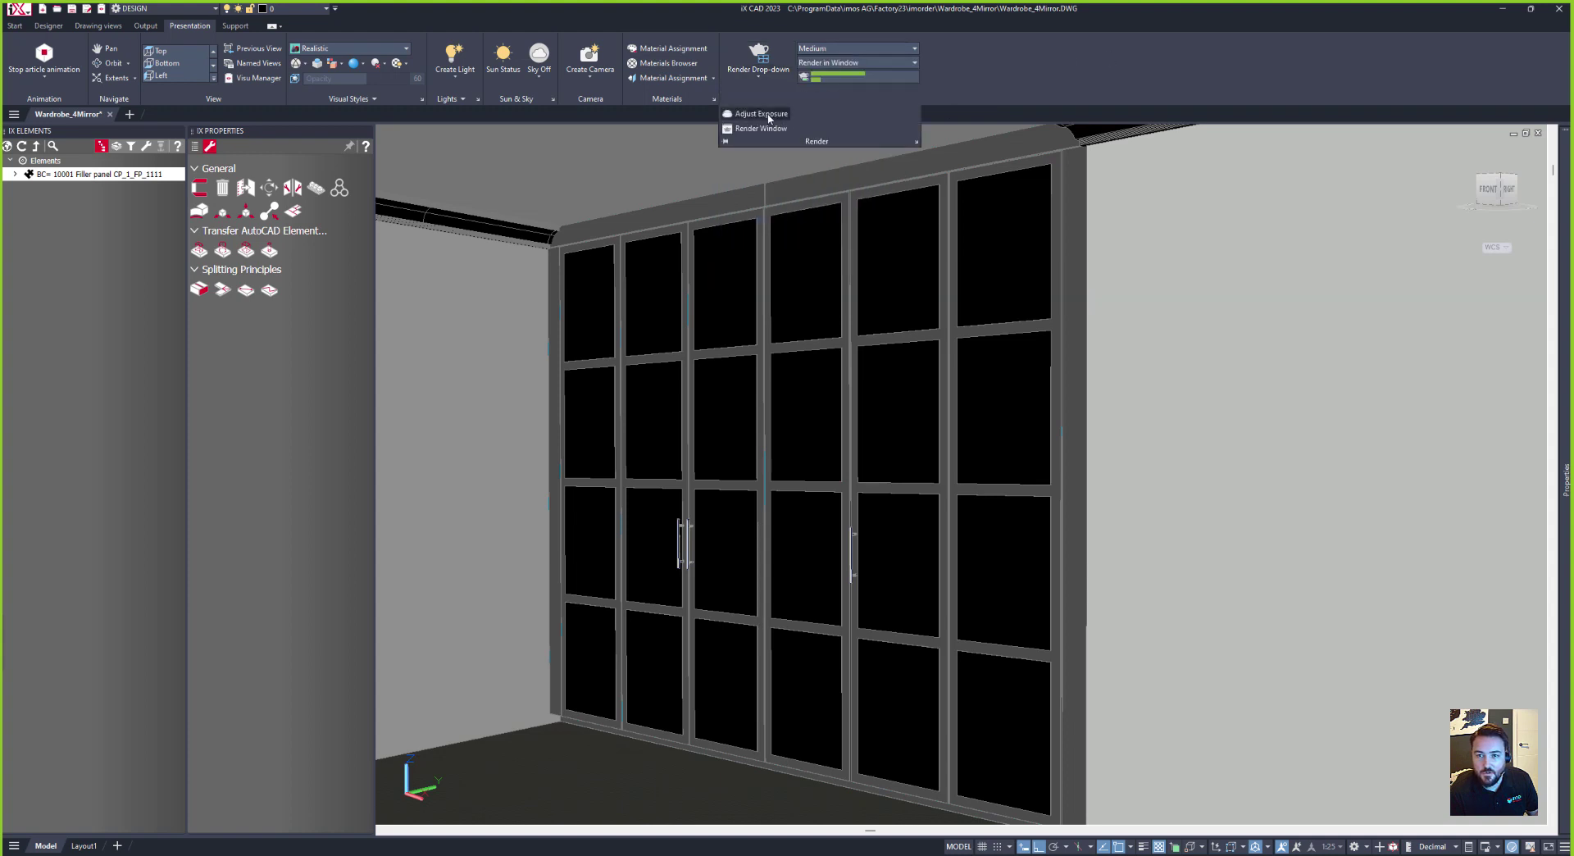
left_click(761, 114)
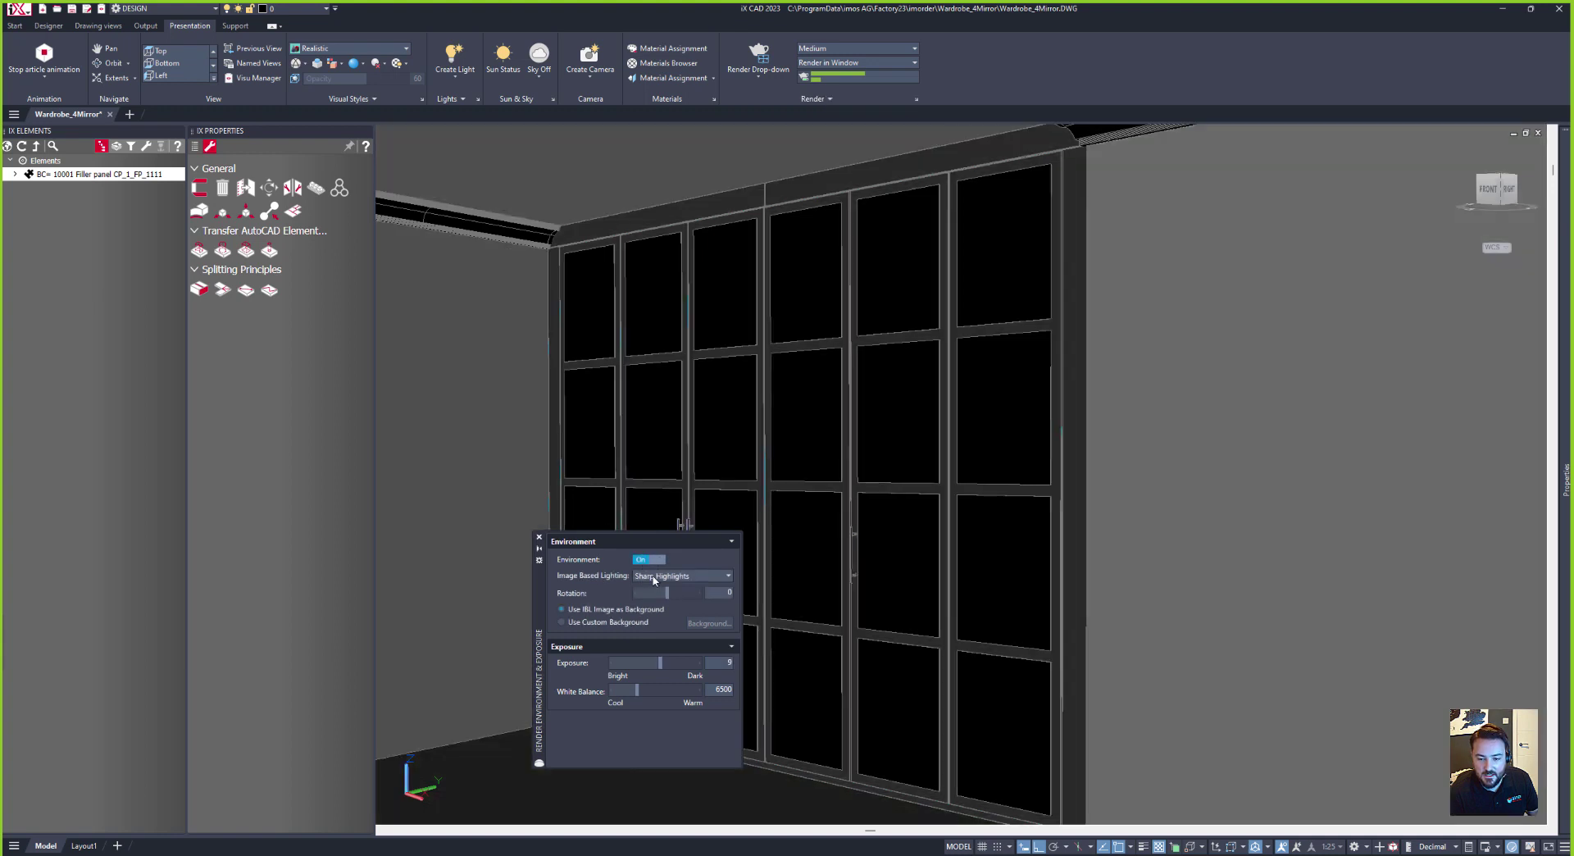
left_click(654, 580)
left_click(655, 597)
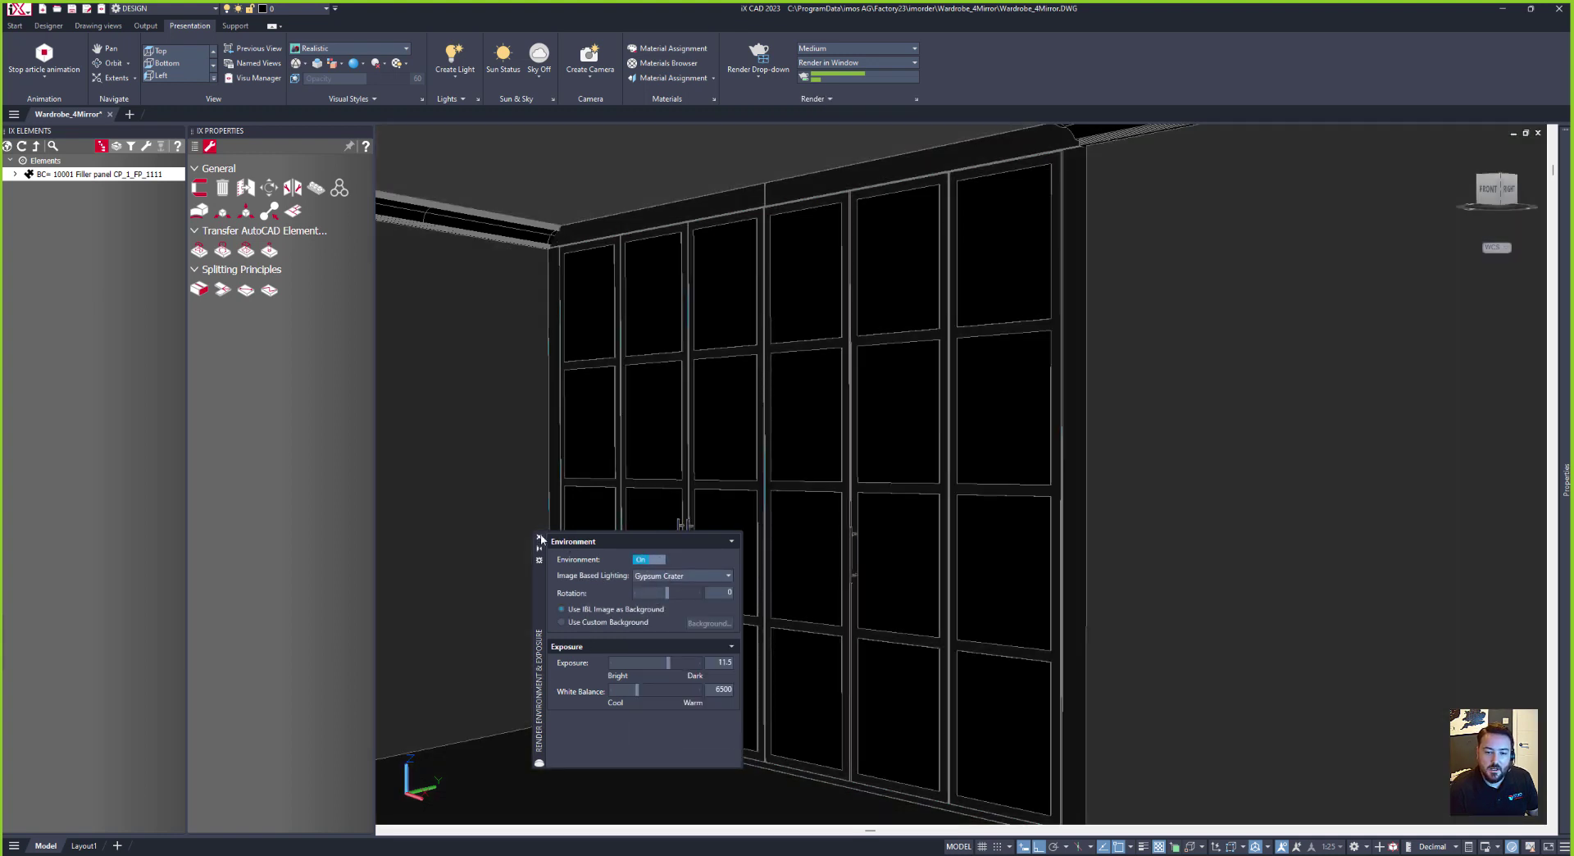
left_click(540, 538)
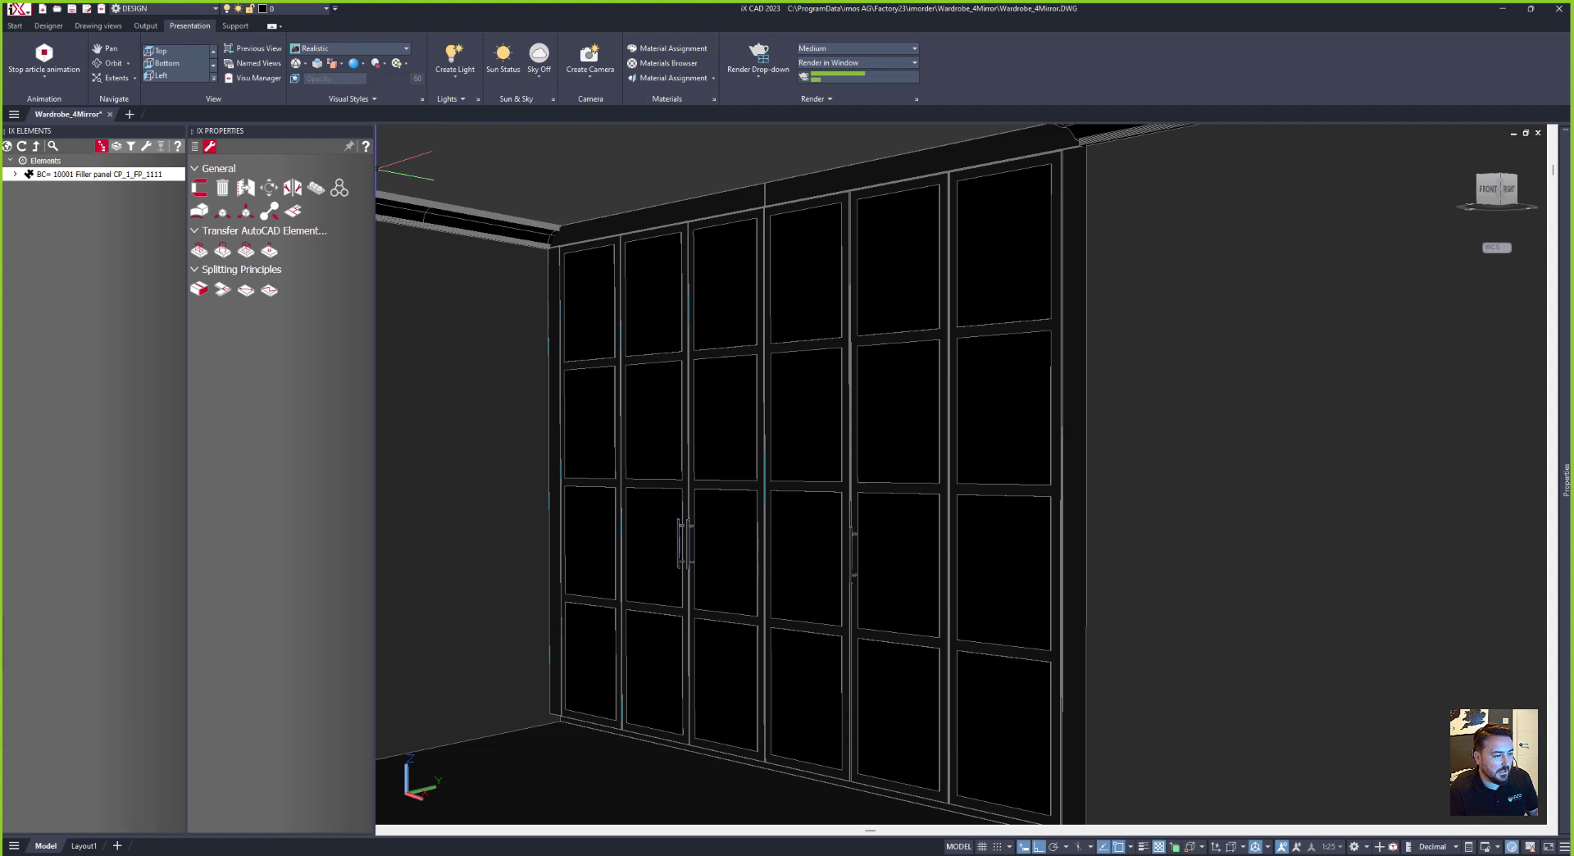
Step: Assign a photometric web file to the ceiling lights and set their lamp color to Incandescent
key("Escape")
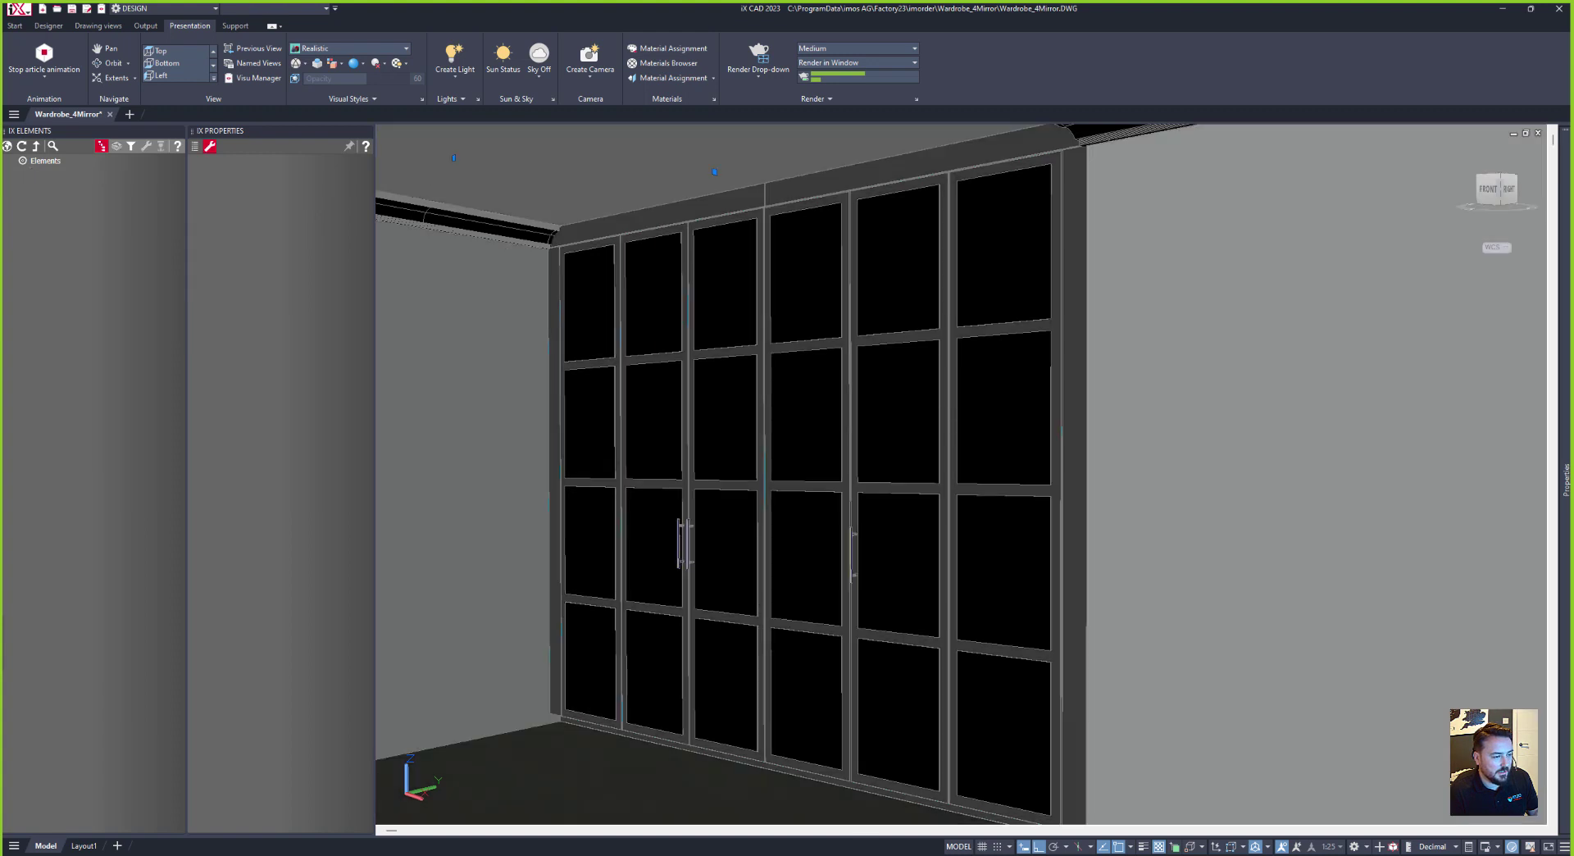
key("ctrl+1")
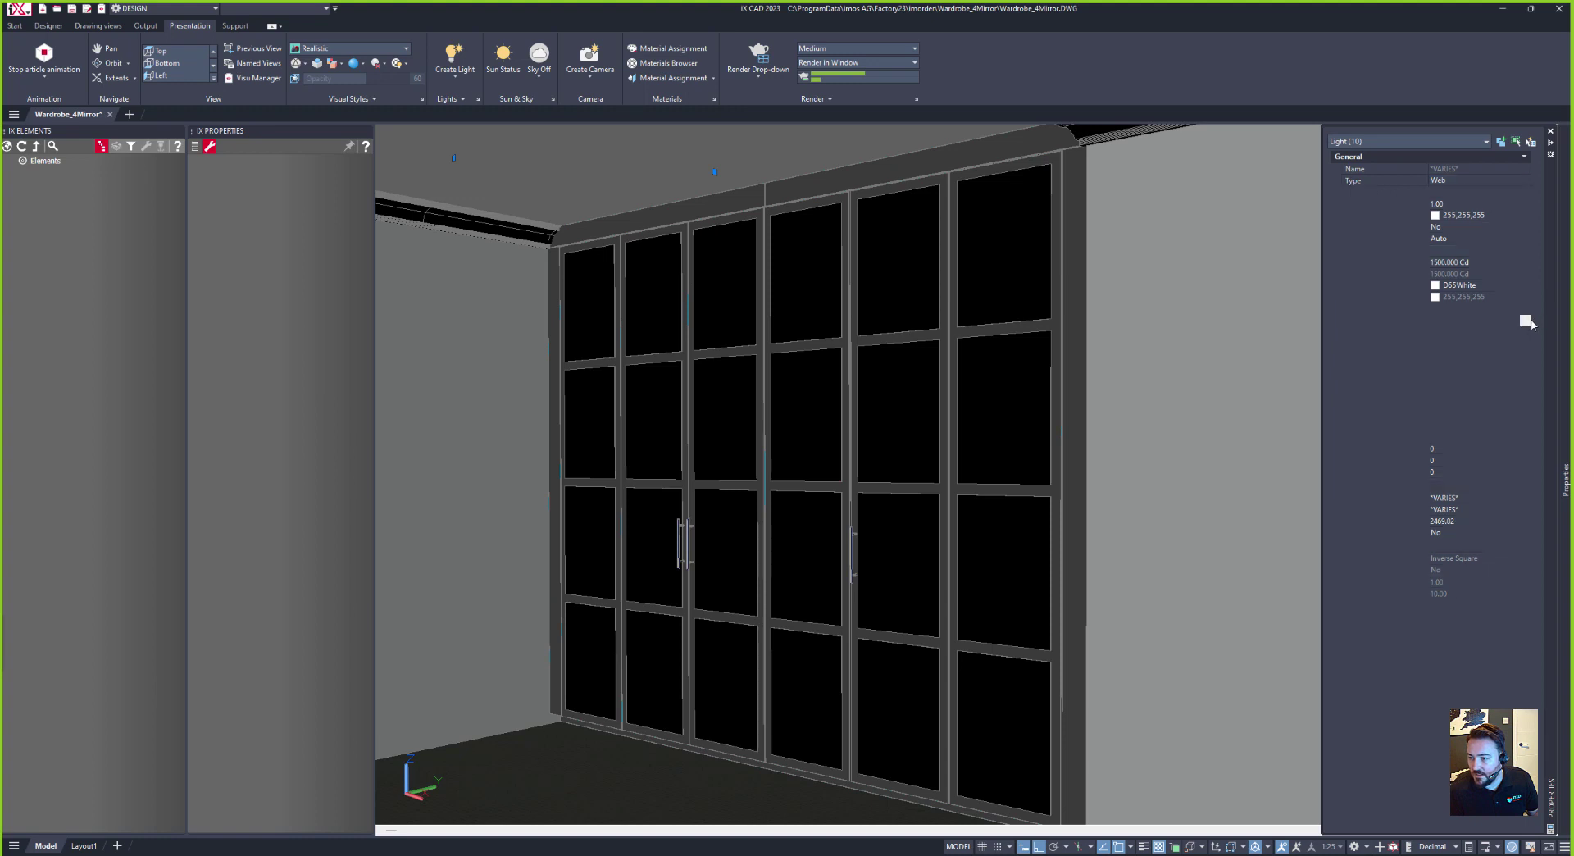
left_click(1526, 320)
double_click(695, 370)
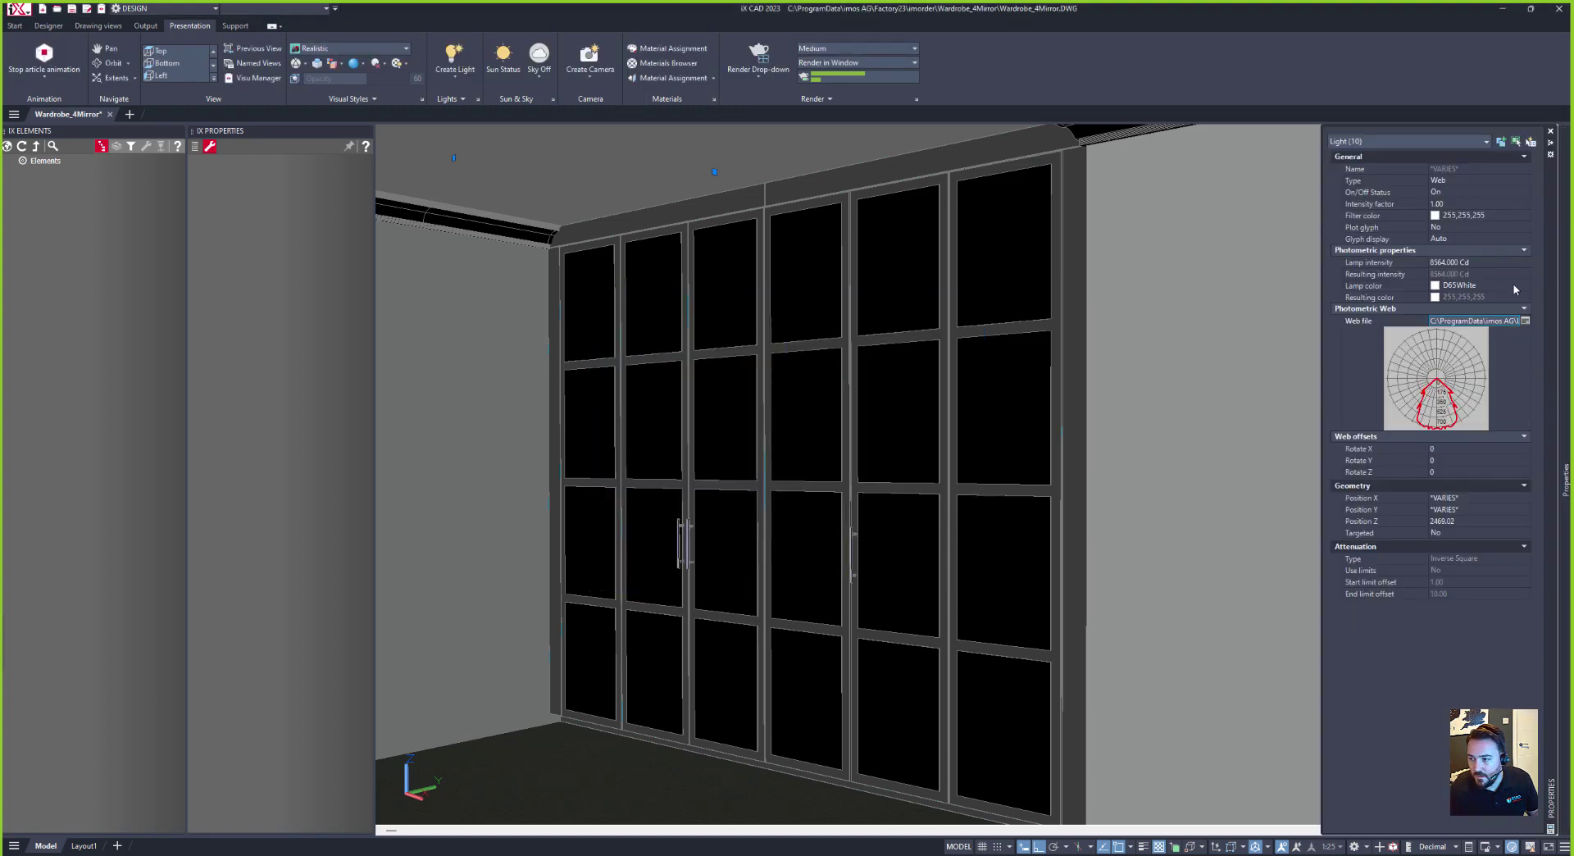
left_click(1515, 287)
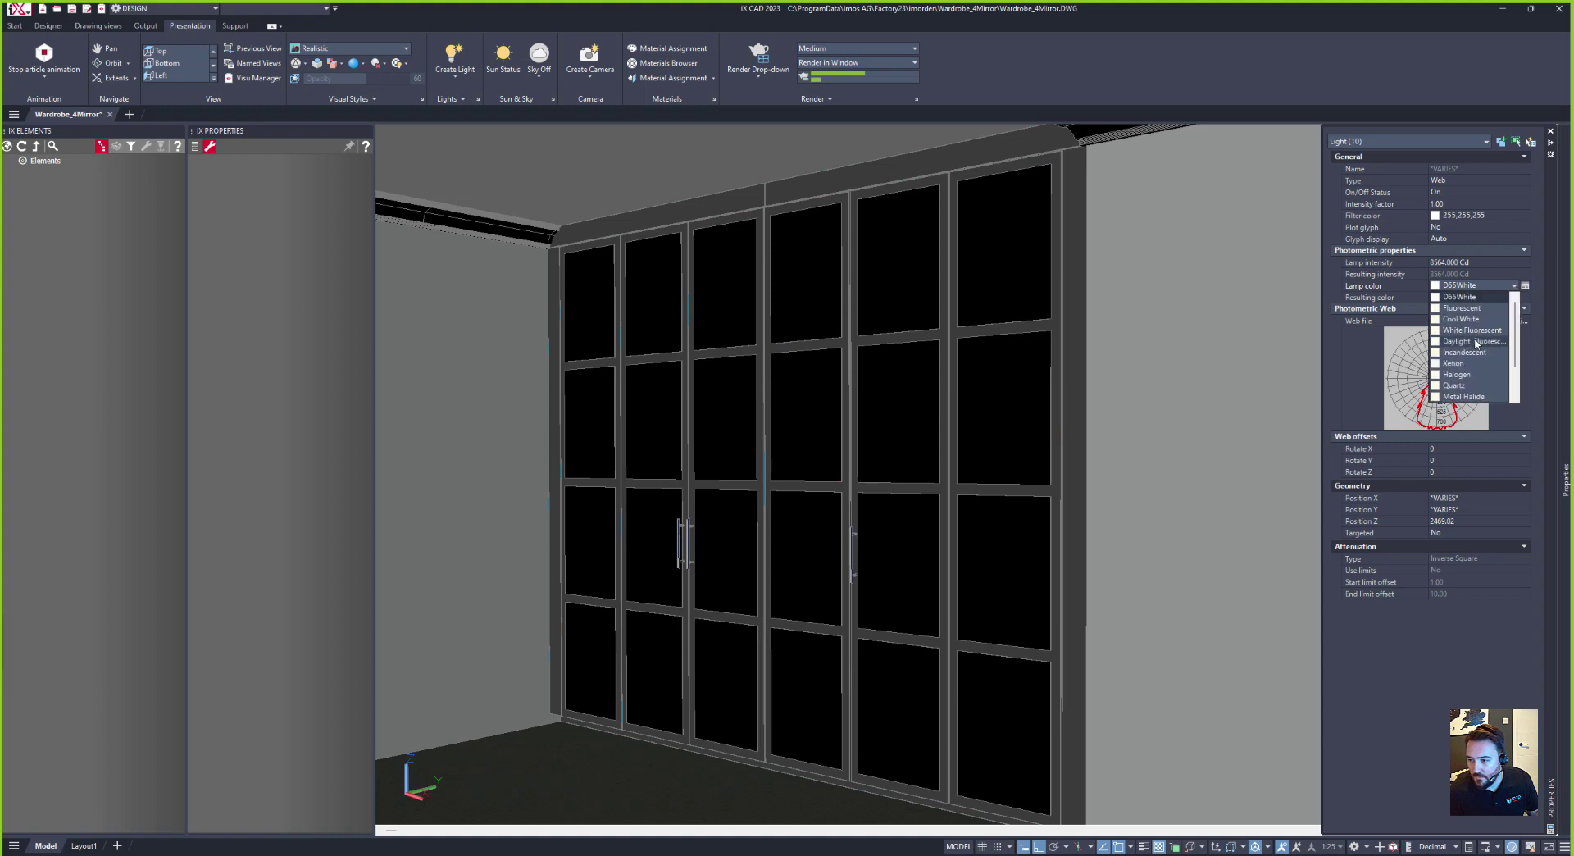
left_click(1468, 353)
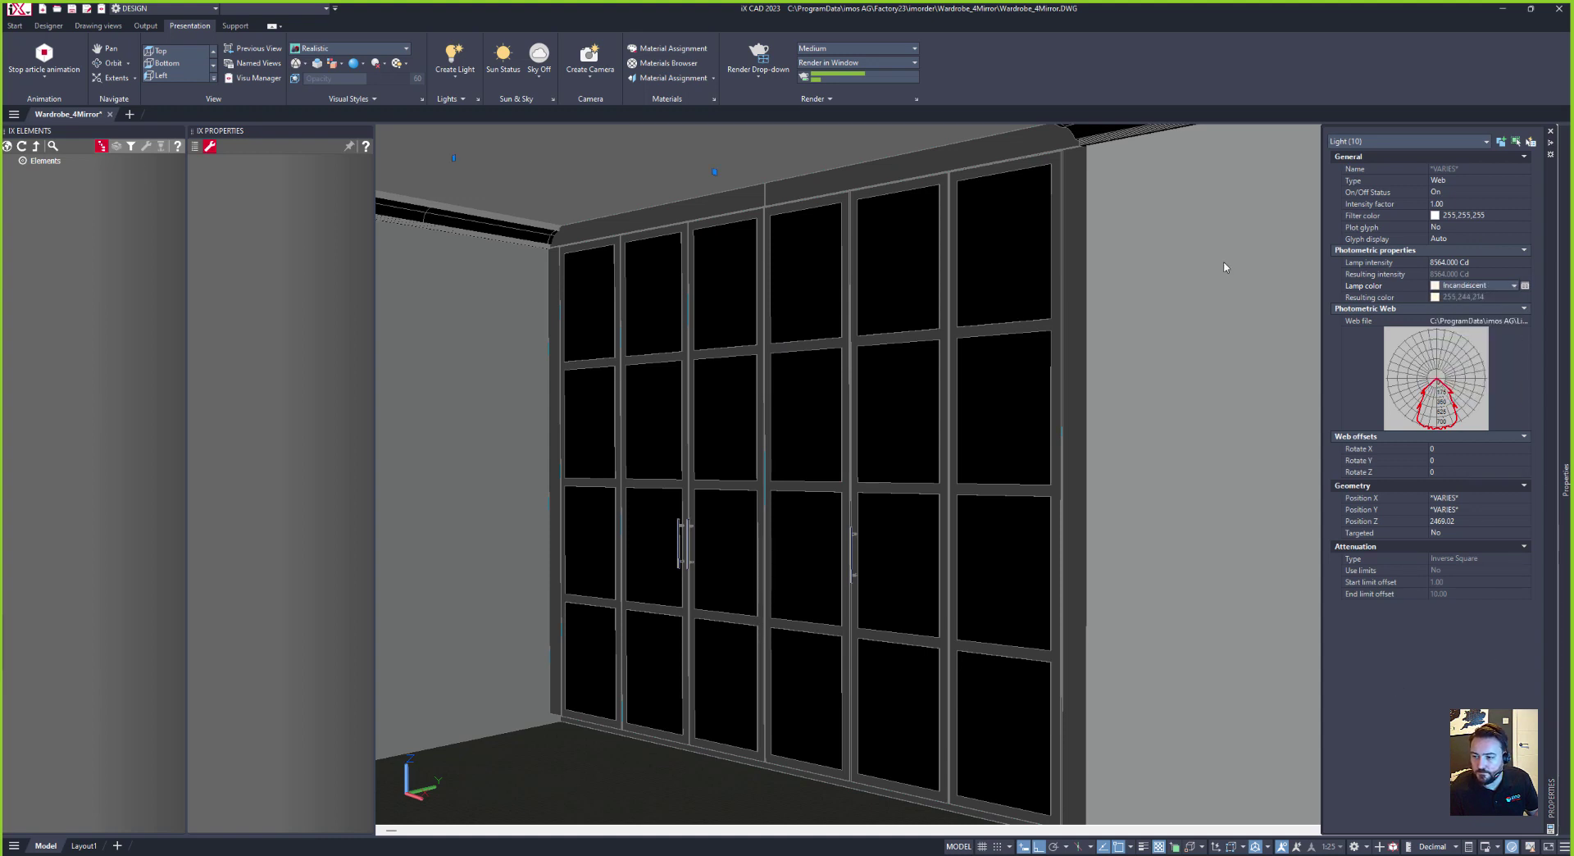
key("ctrl+1")
Step: Render the perspective view at Medium quality in a separate window, inspect the mirrored doors enlarged and close the render
left_click(816, 98)
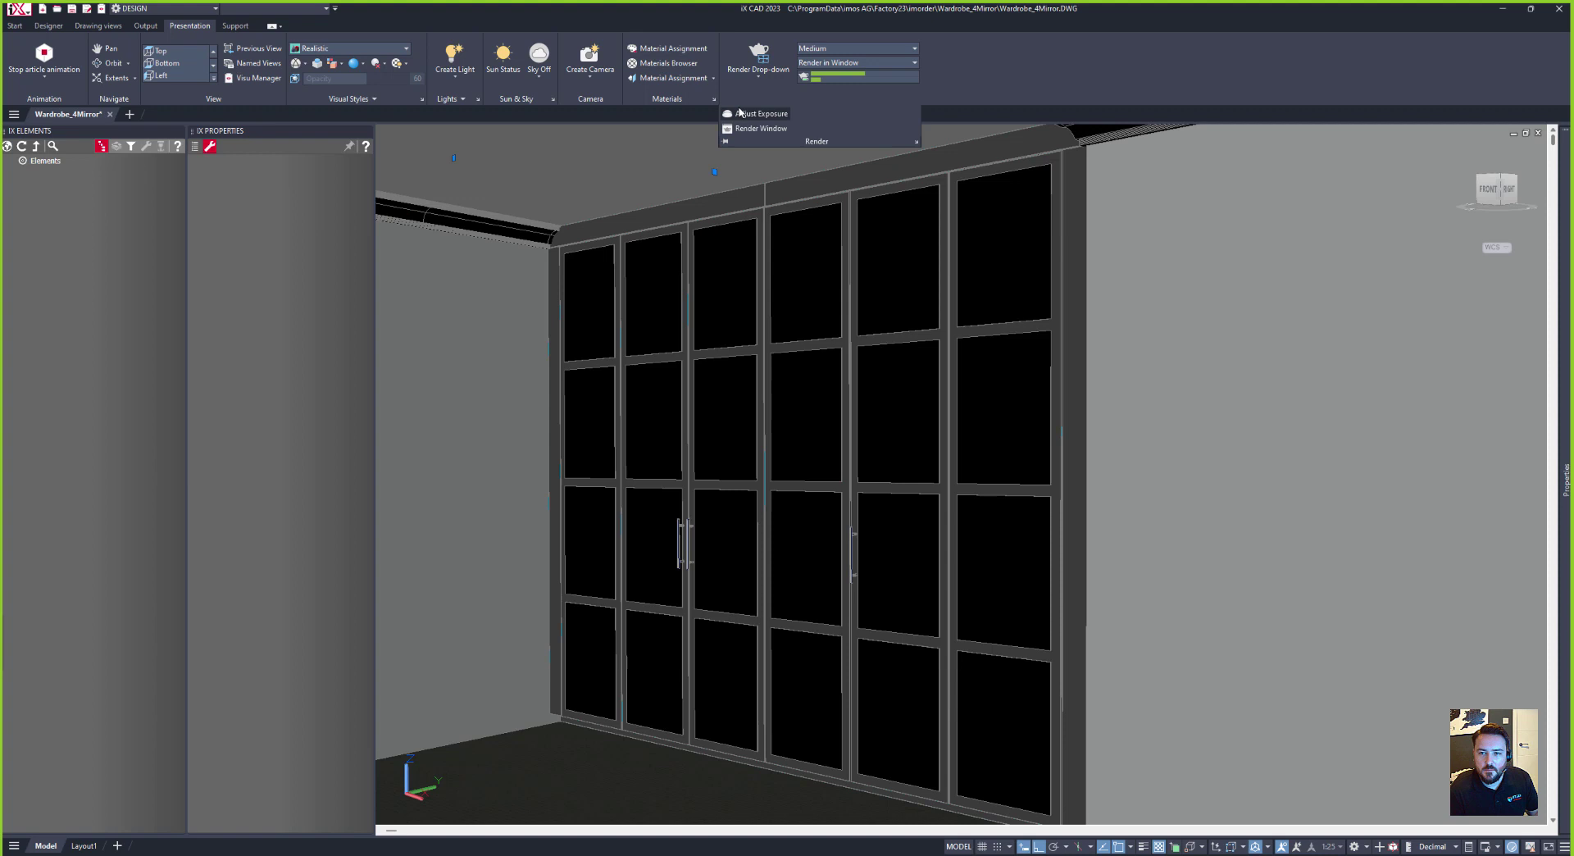
left_click(741, 113)
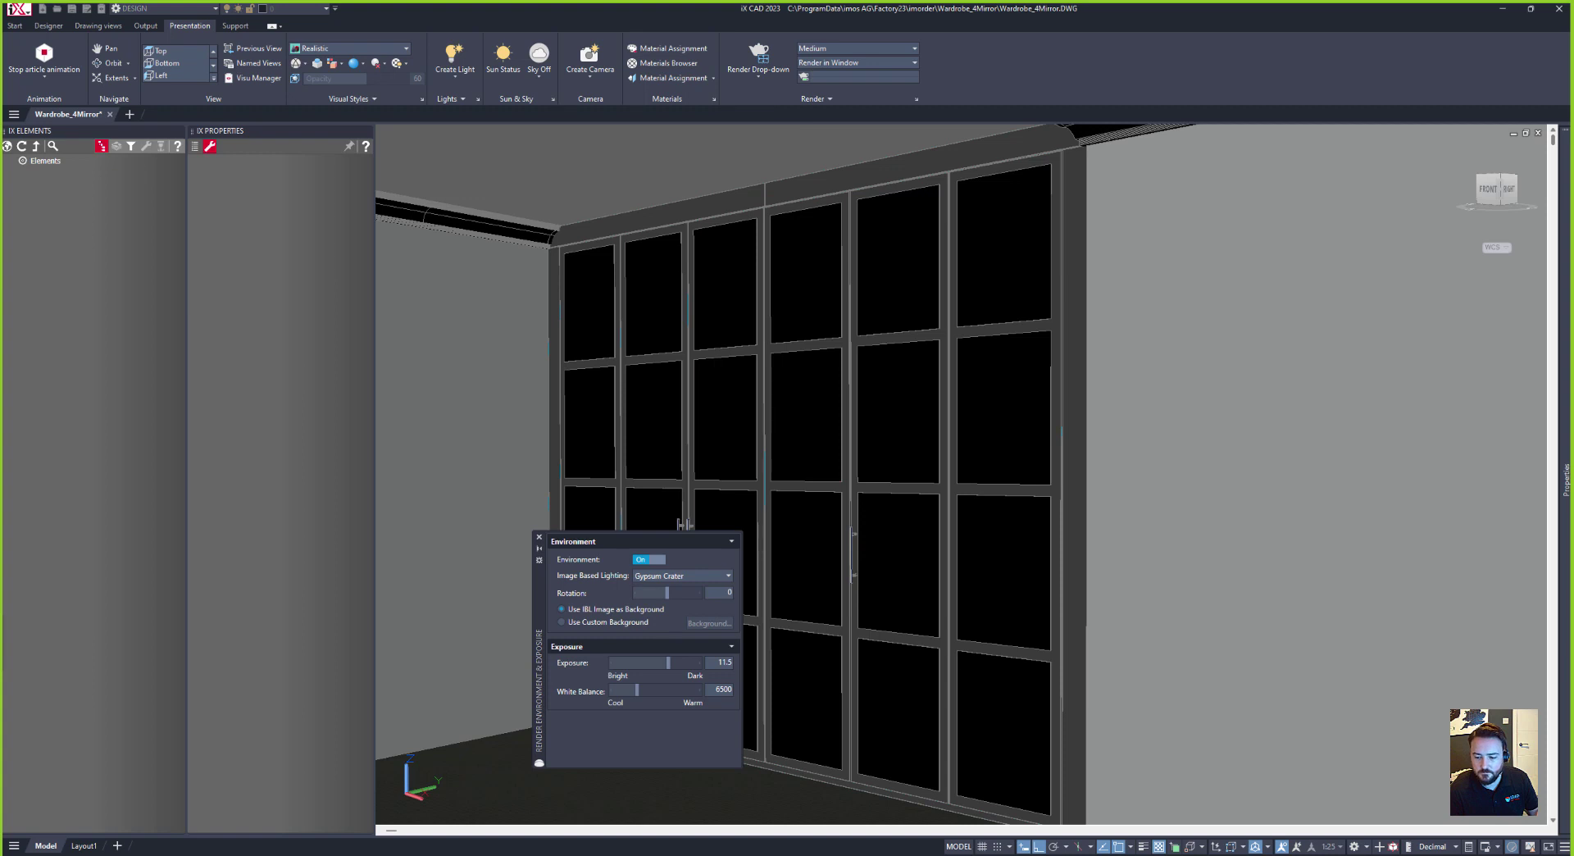
left_click(991, 813)
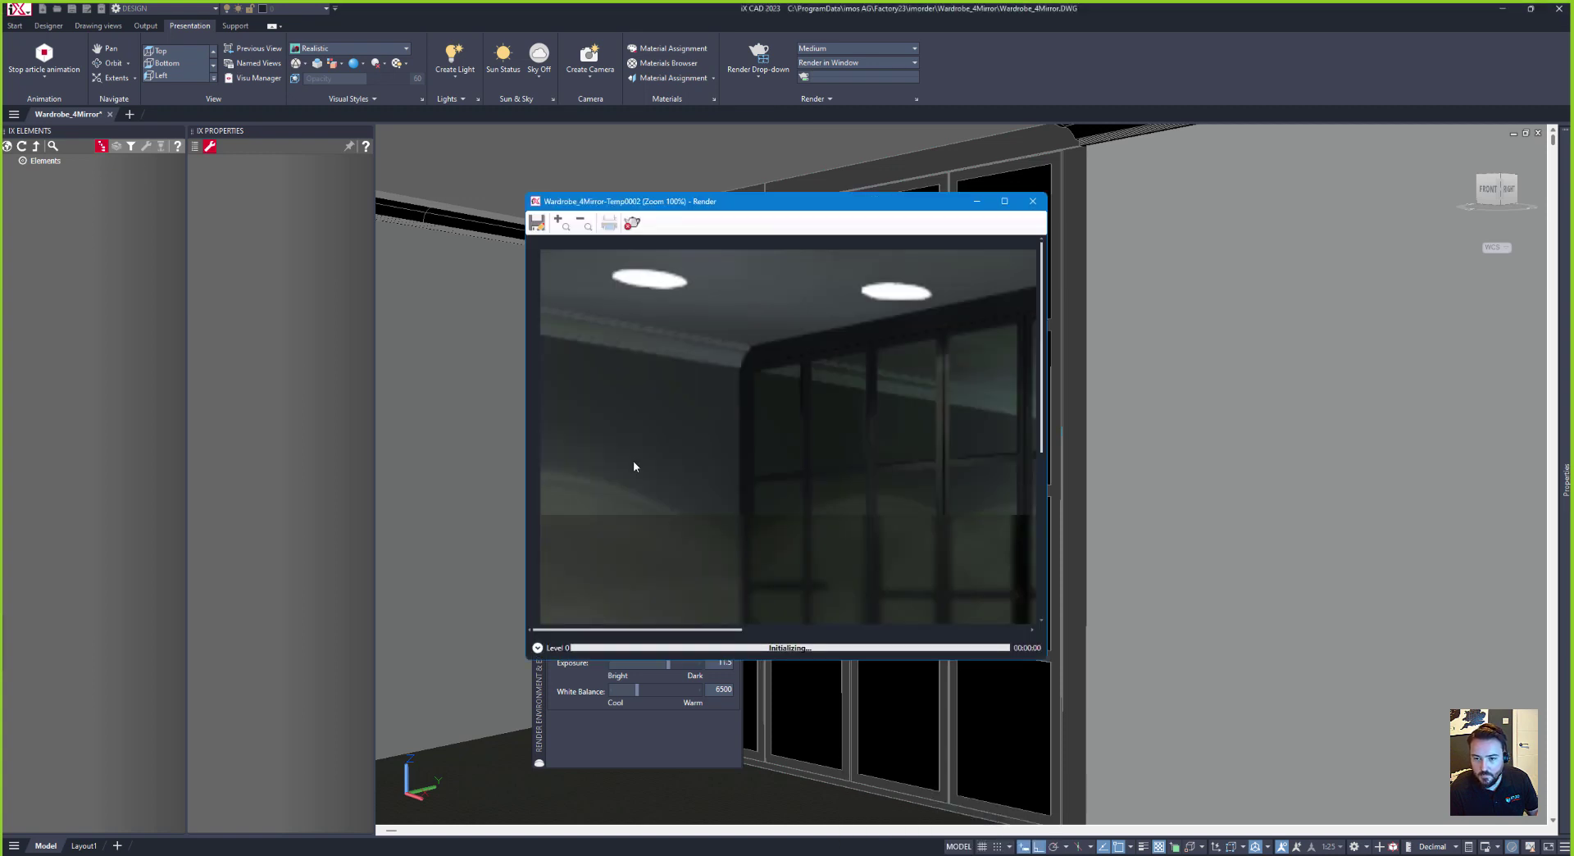
left_click(1006, 202)
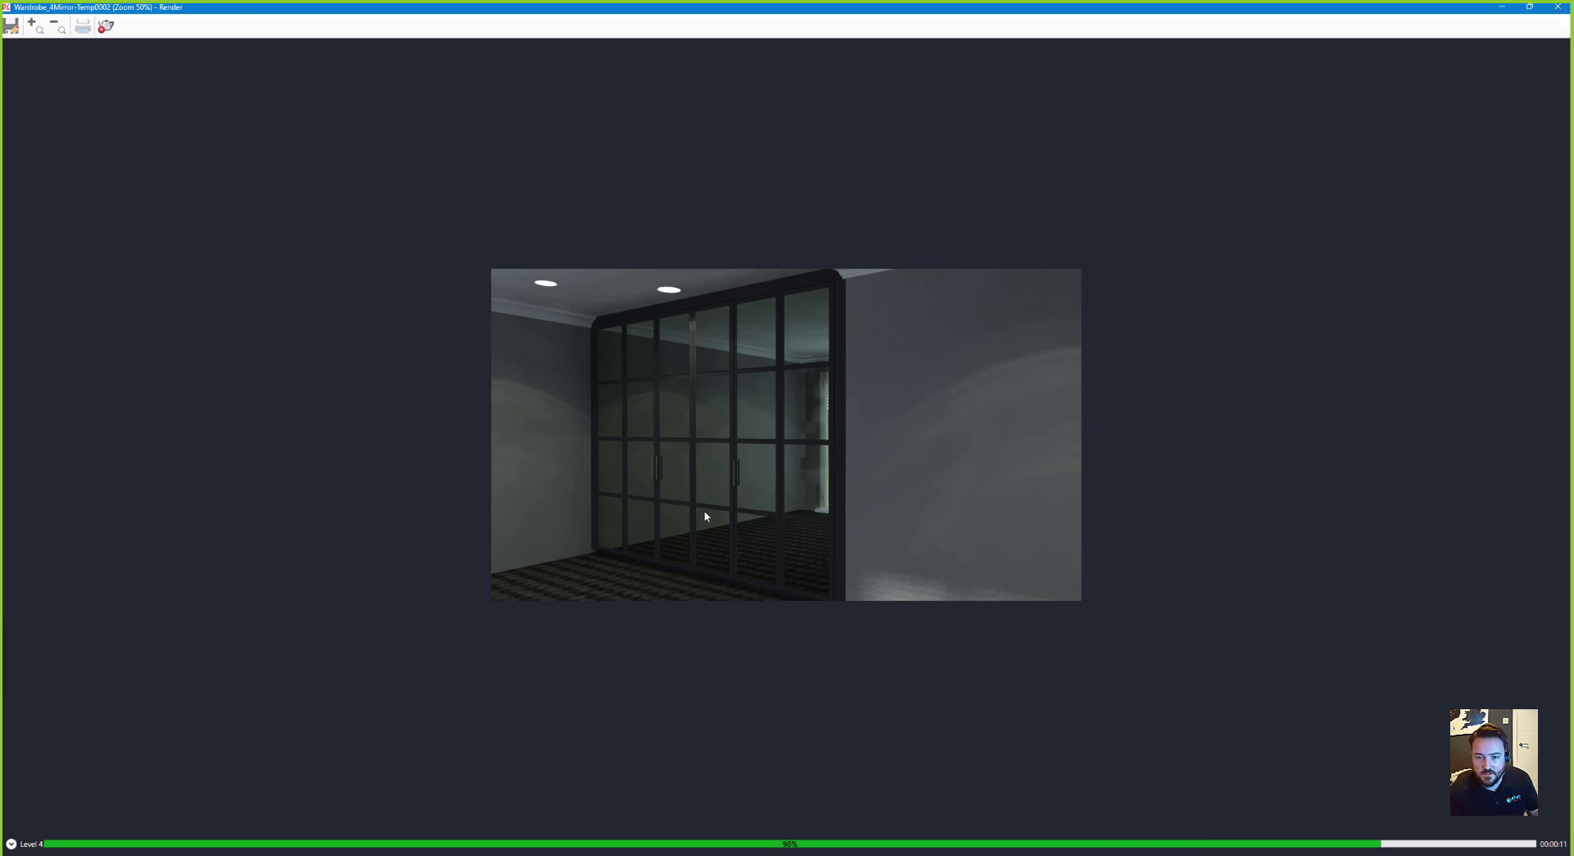
left_click(1560, 10)
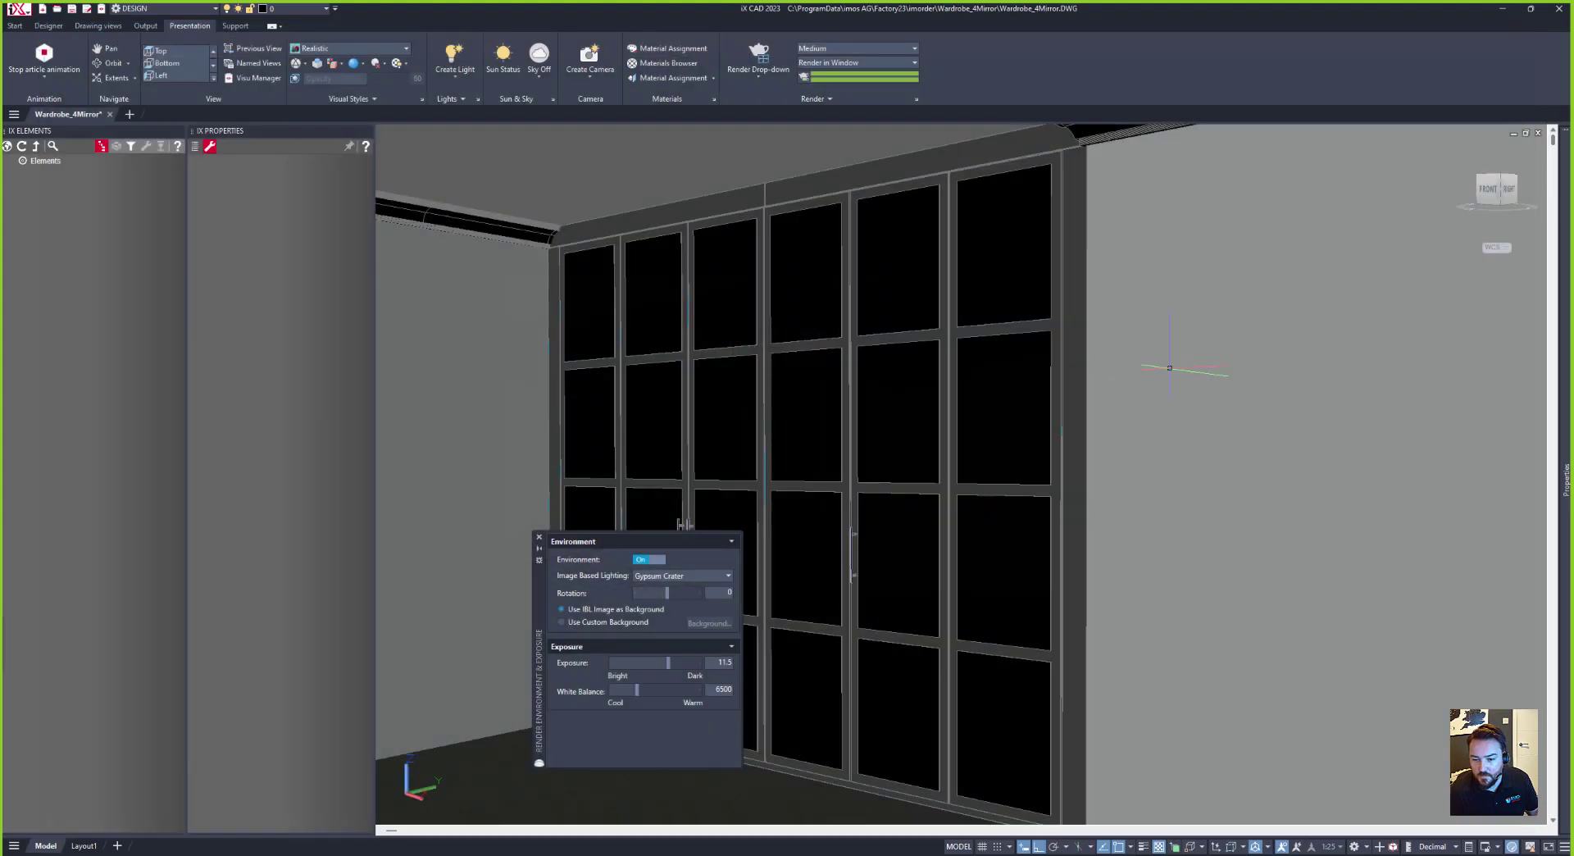
Step: Find the iX_CARPET_ff_Slate material among the document materials and open it for editing
left_click(669, 63)
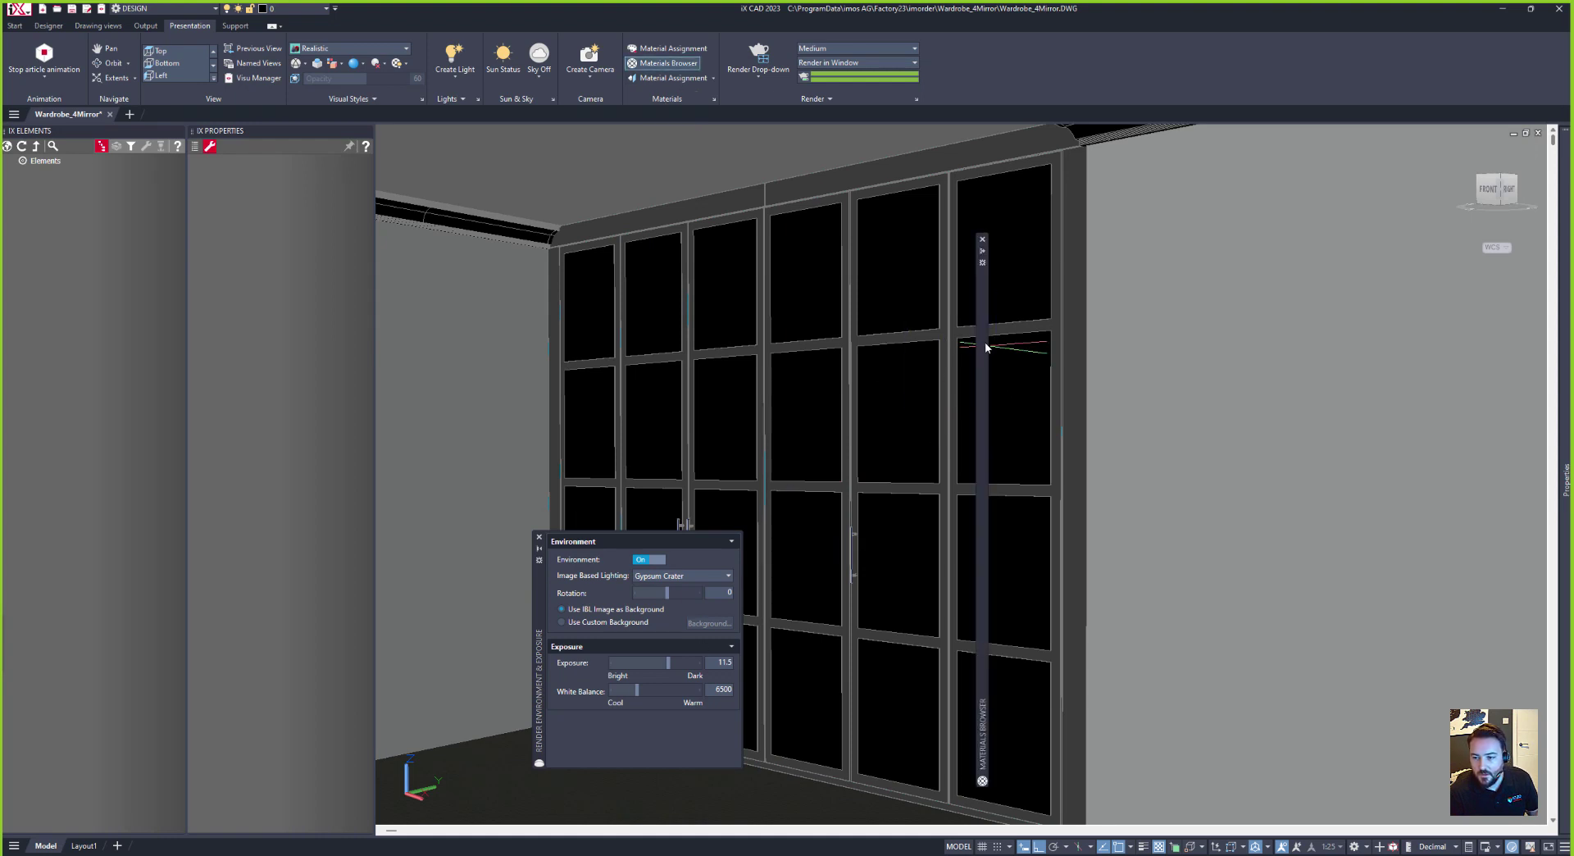
mouse_move(982, 351)
scroll(1058, 442, "down", 5)
scroll(1057, 449, "down", 5)
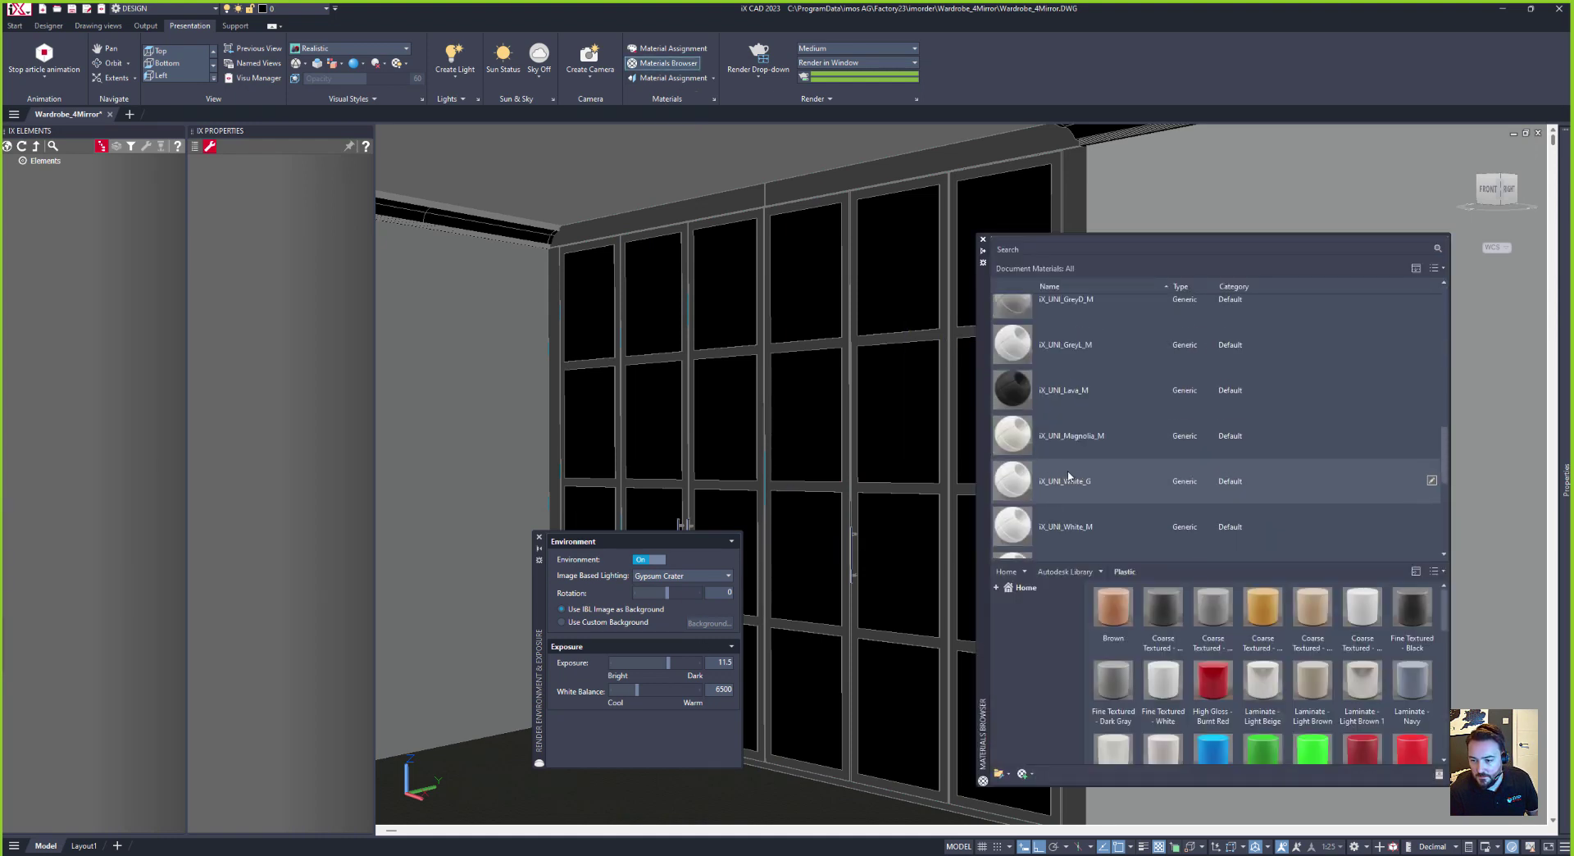
scroll(1070, 459, "up", 5)
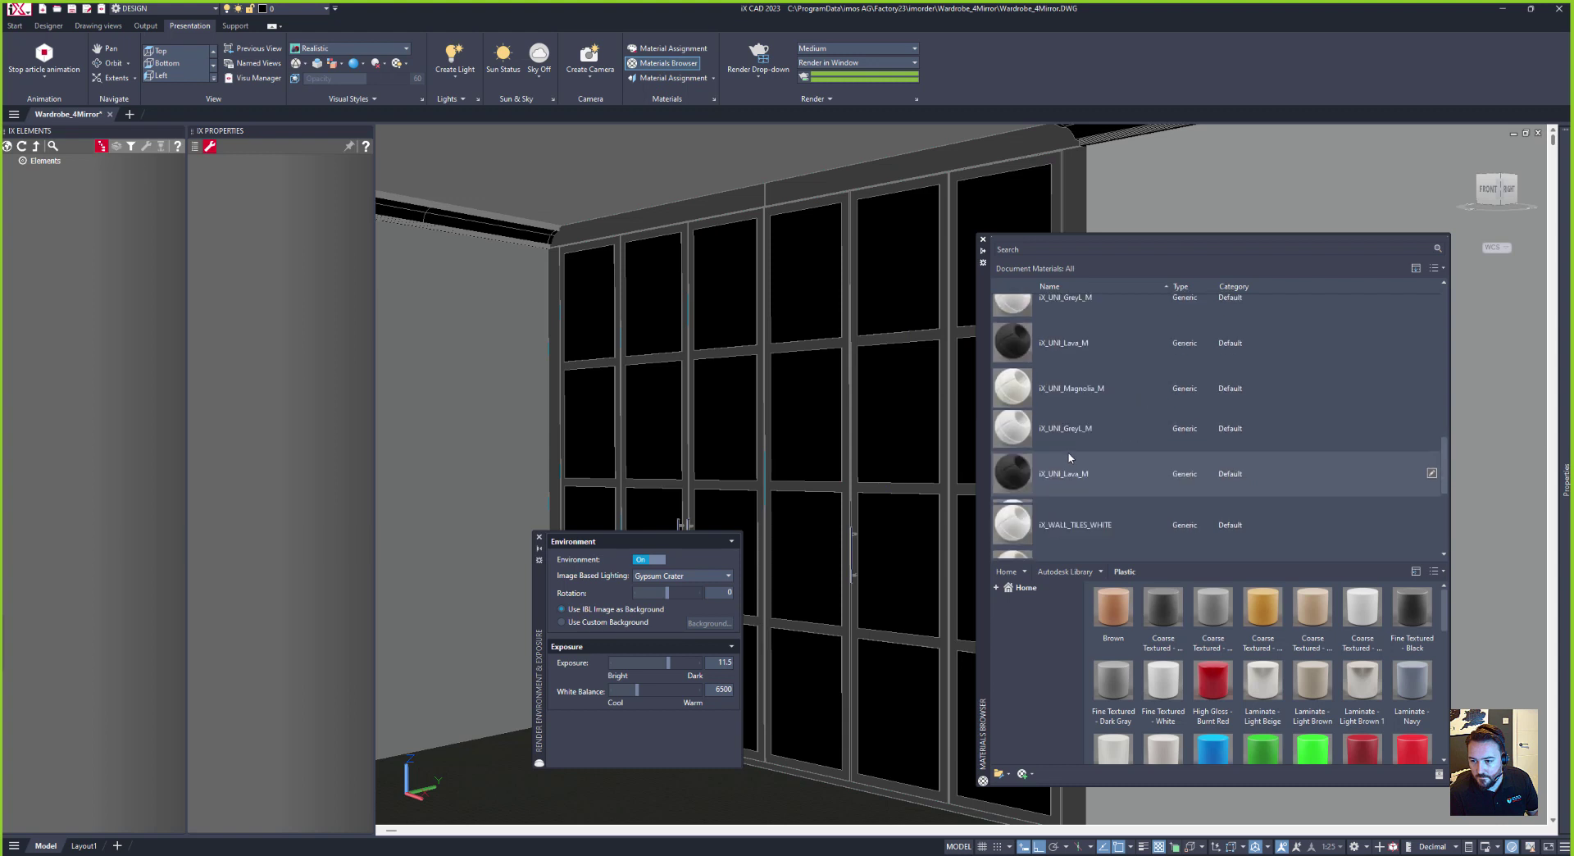
left_click(1284, 333)
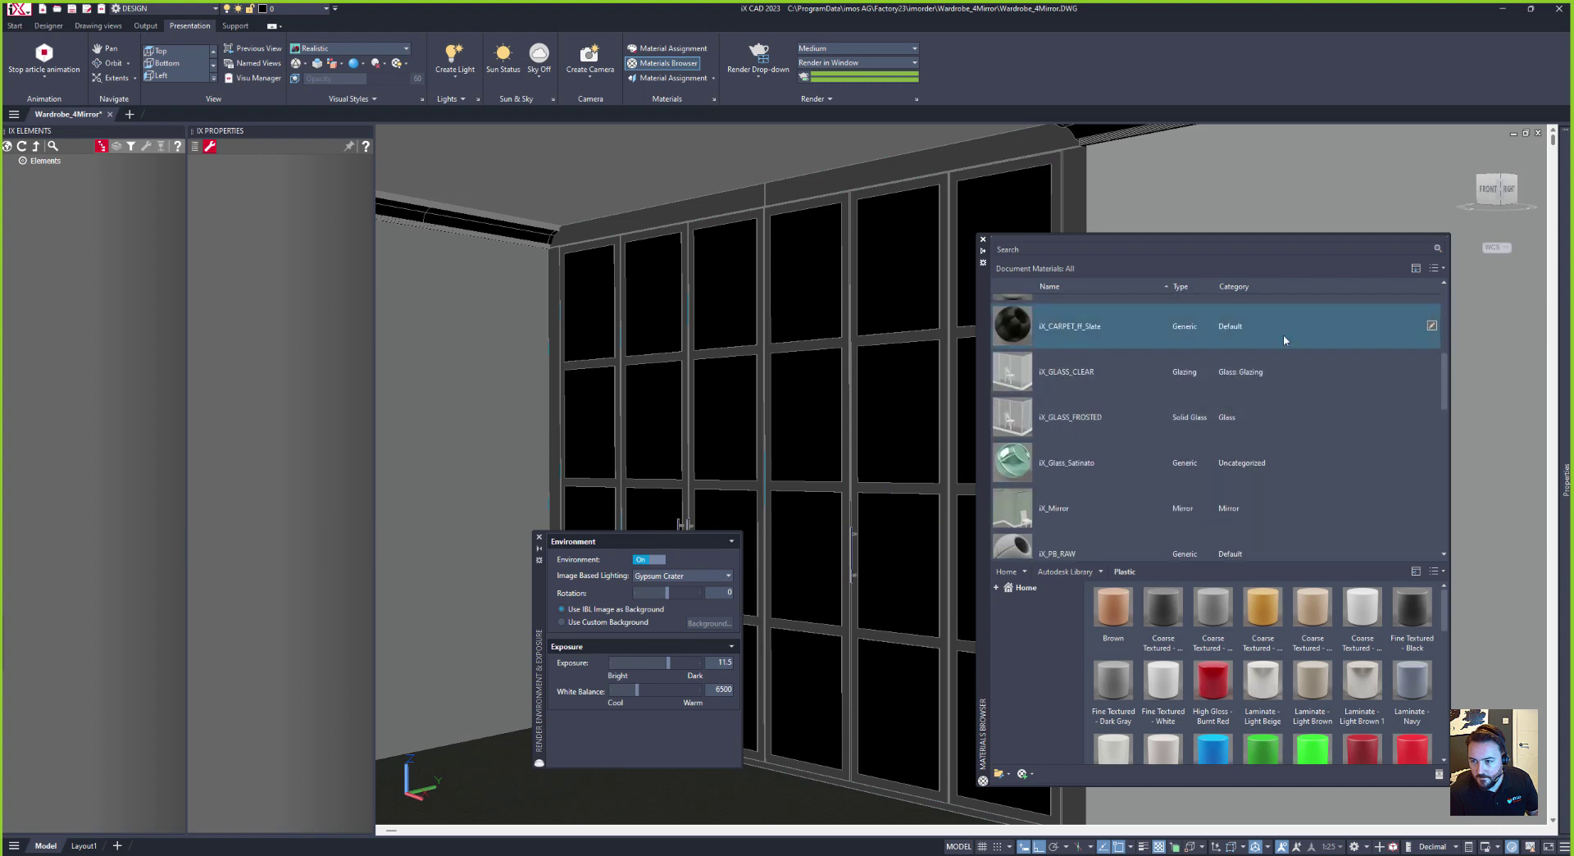
left_click(1432, 326)
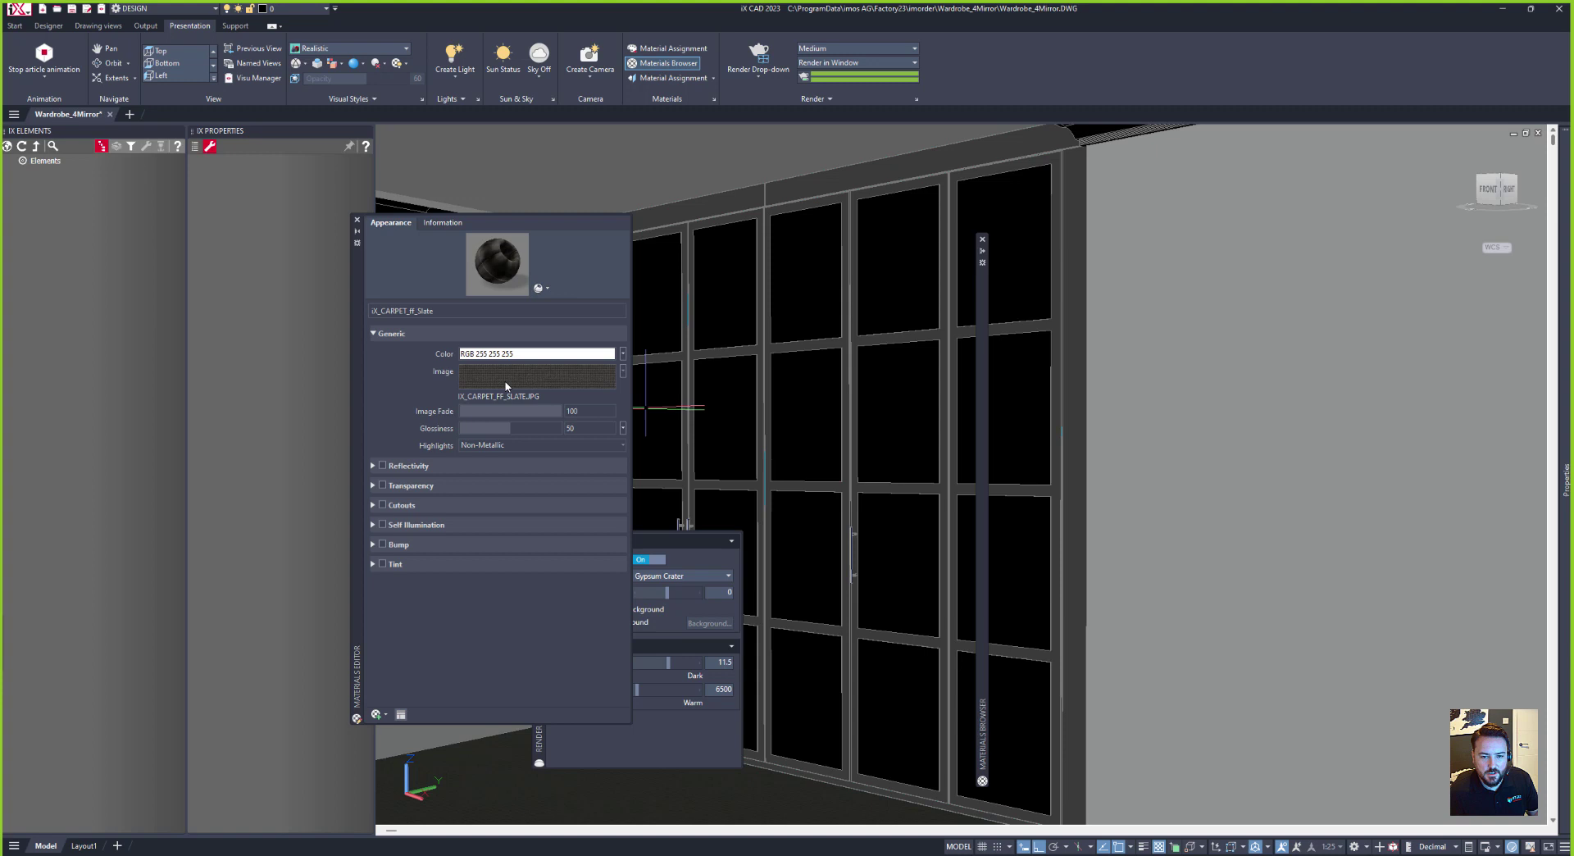
Step: Set the texture sample size of the slate carpet image to 600 wide and 600 high, and close the texture editor
left_click(506, 378)
double_click(699, 571)
type("50")
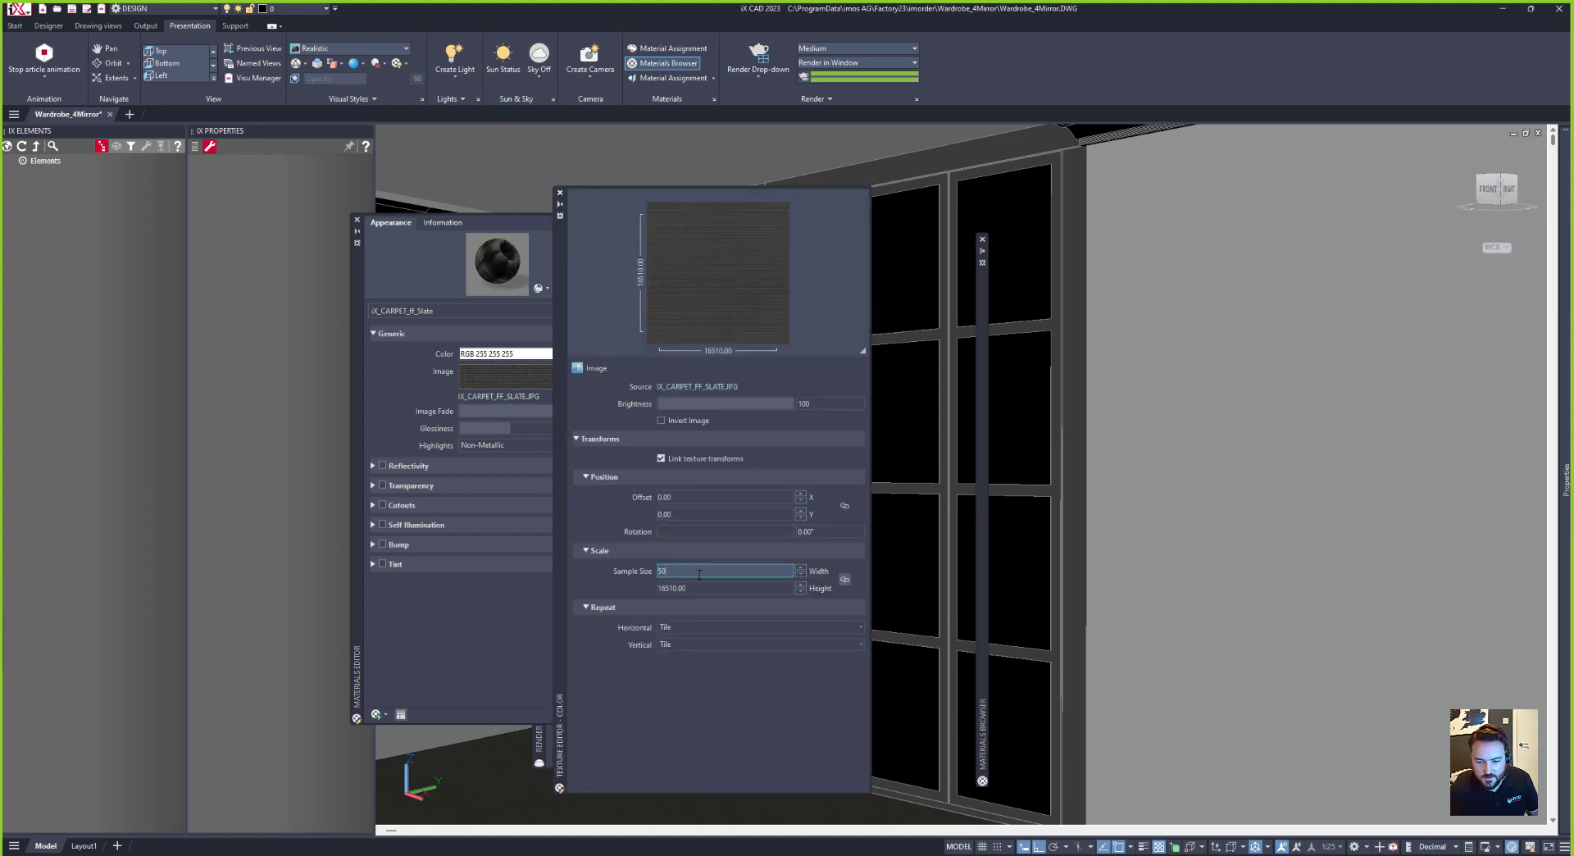
type("0")
key("Return")
type("06")
key("Return")
double_click(697, 571)
type("600")
key("Return")
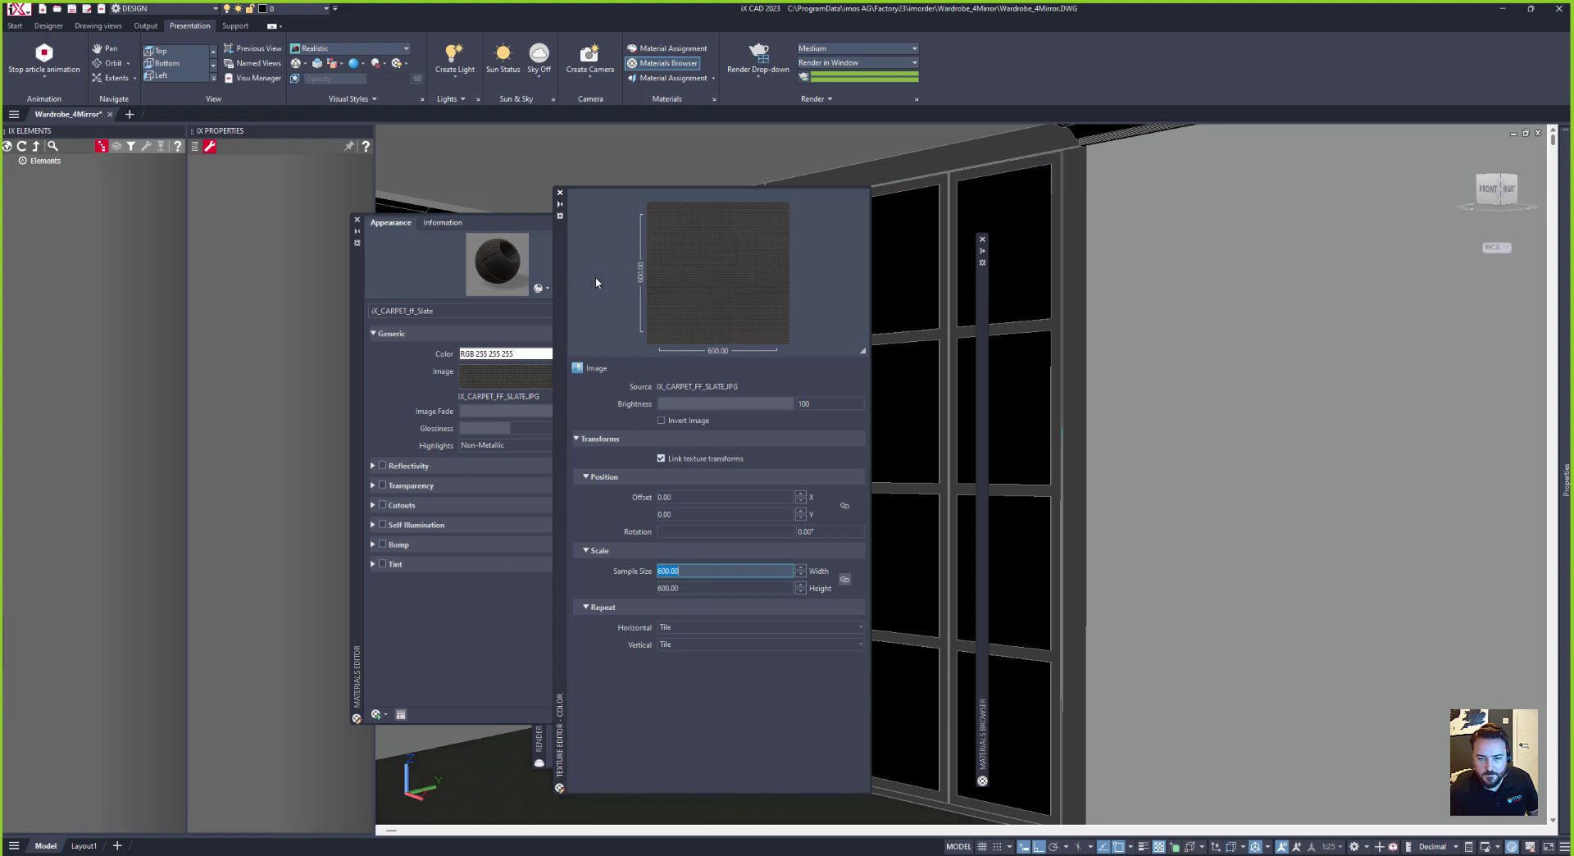
left_click(560, 194)
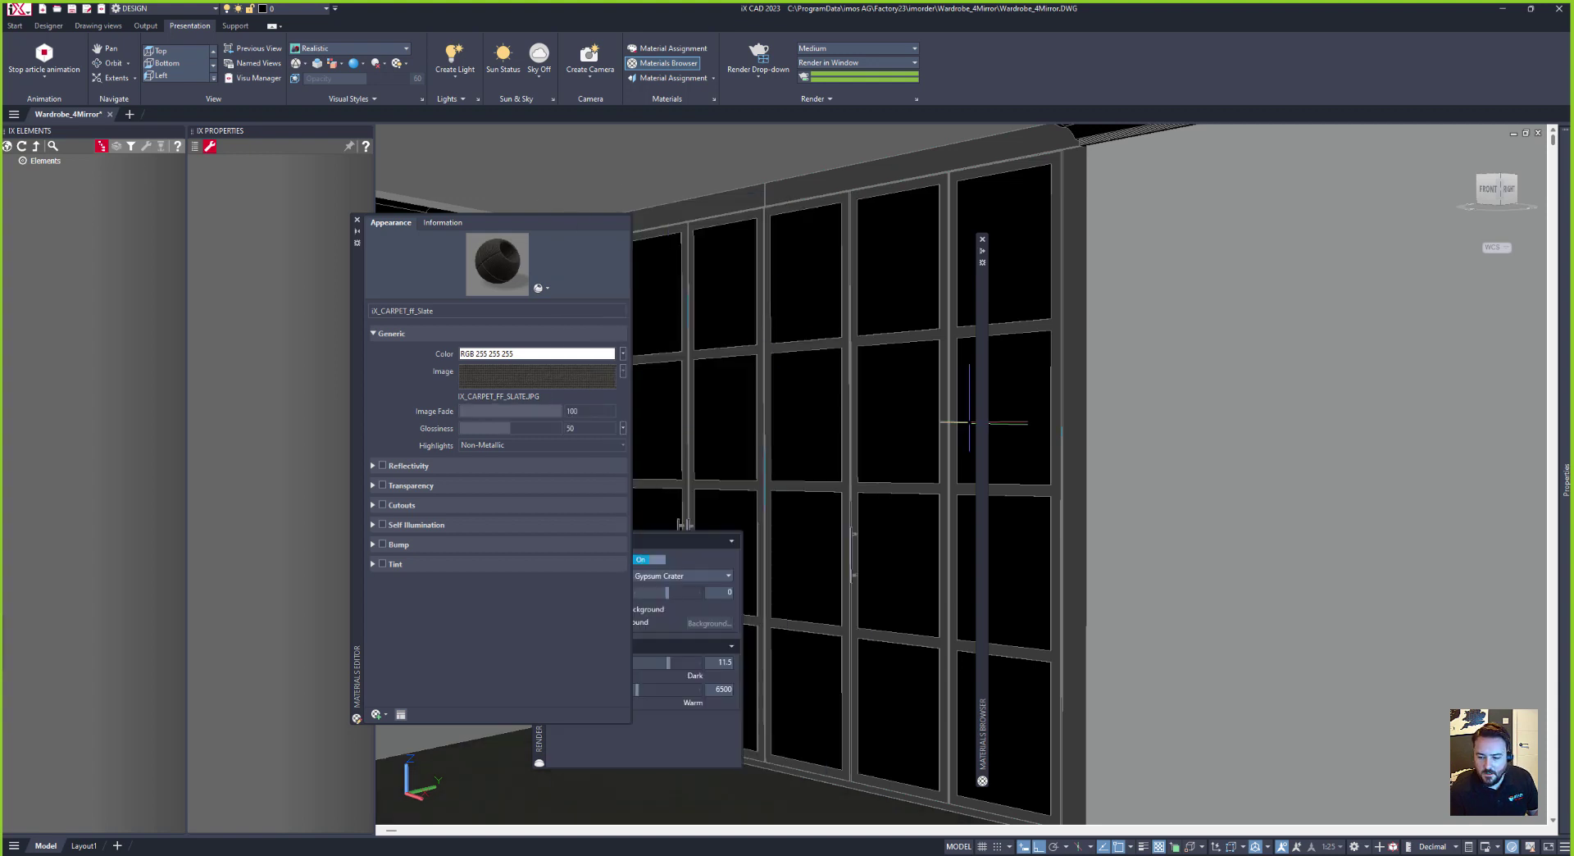
Step: Set the render exposure to 9.5 and the white balance to 7000
middle_click_drag(1008, 471, 1103, 496, "shift")
left_click(675, 631)
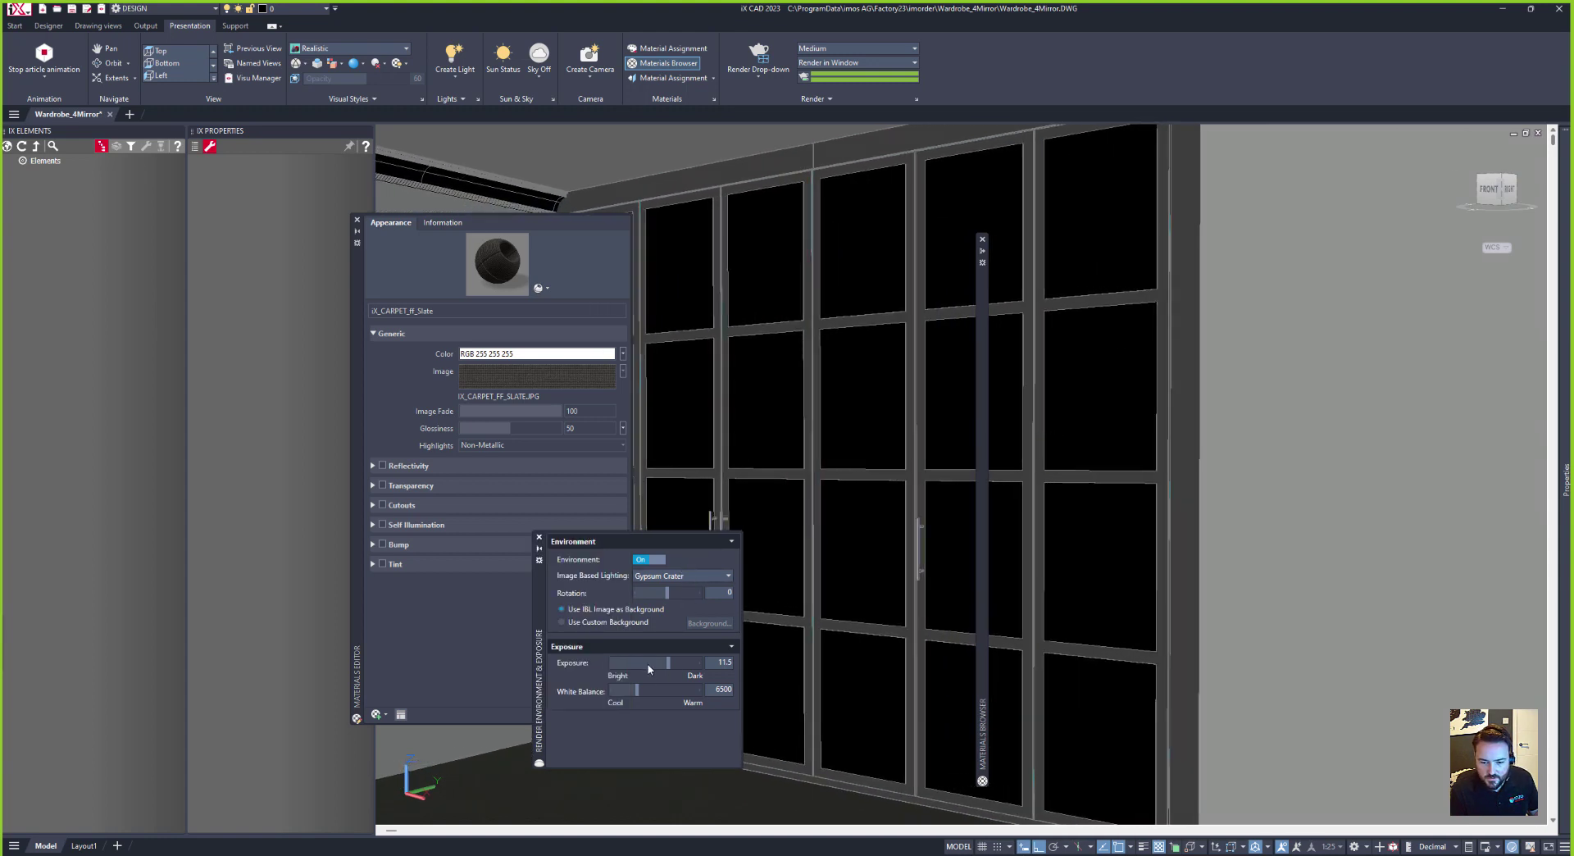
left_click(648, 664)
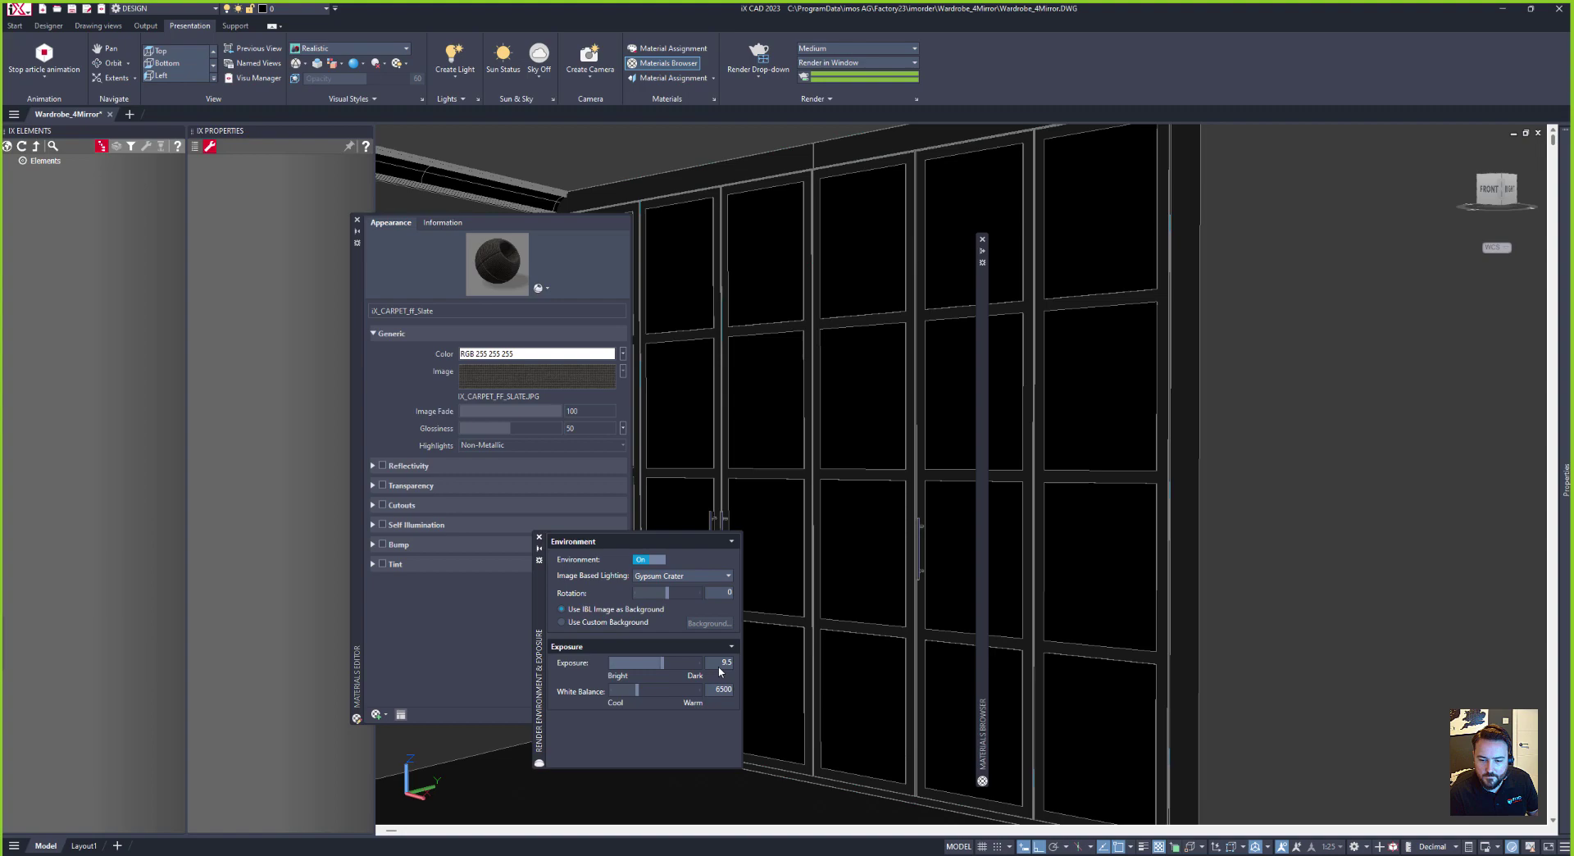
Step: Render the wardrobe with its mirrored doors closed, save the image and close the render window
left_click(761, 54)
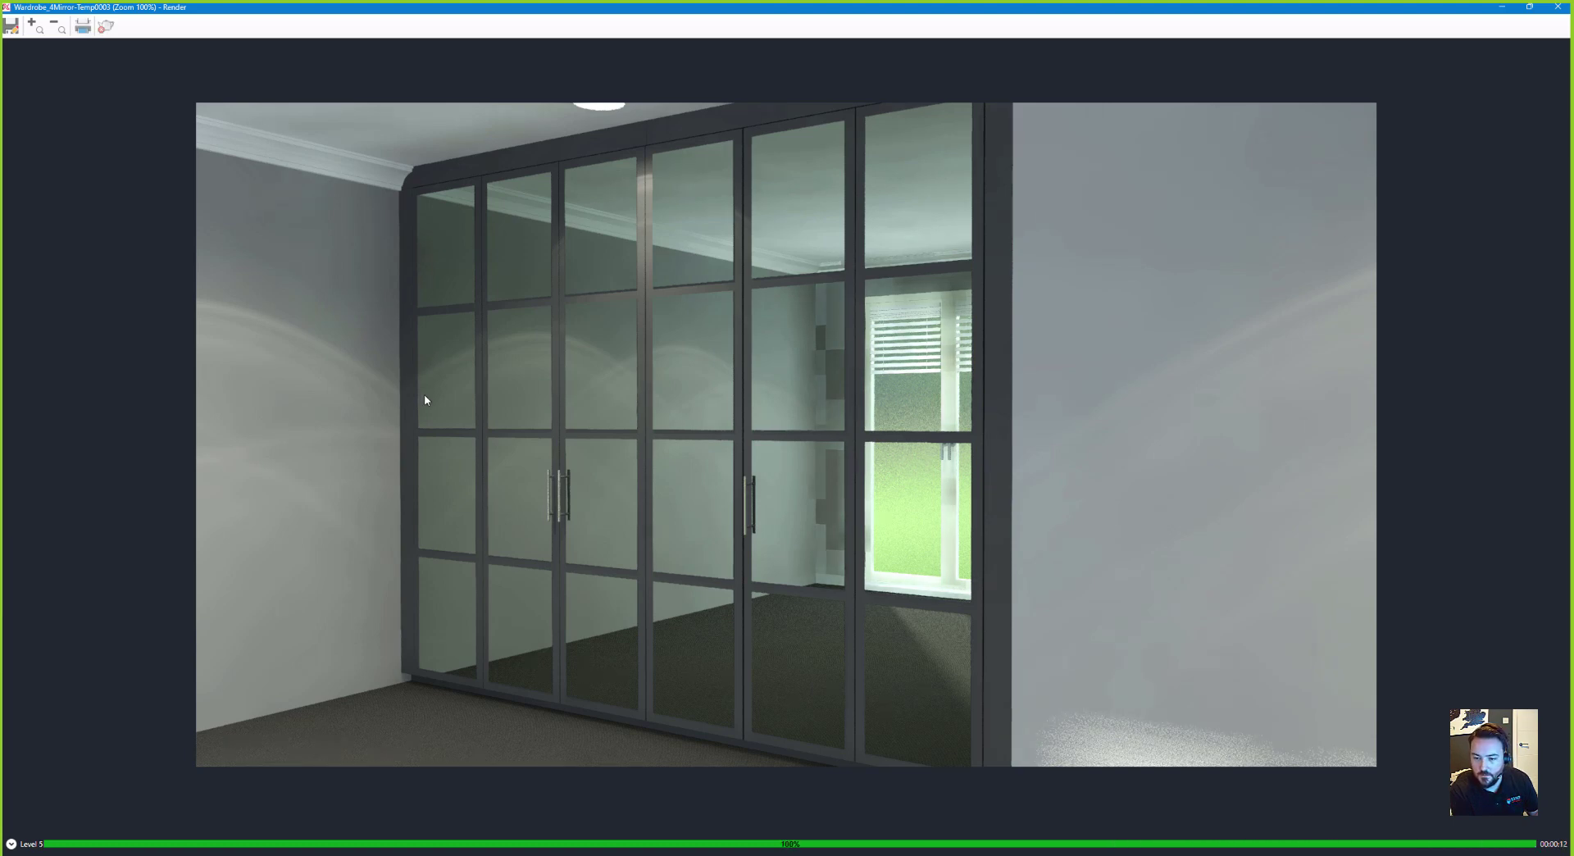
left_click(12, 34)
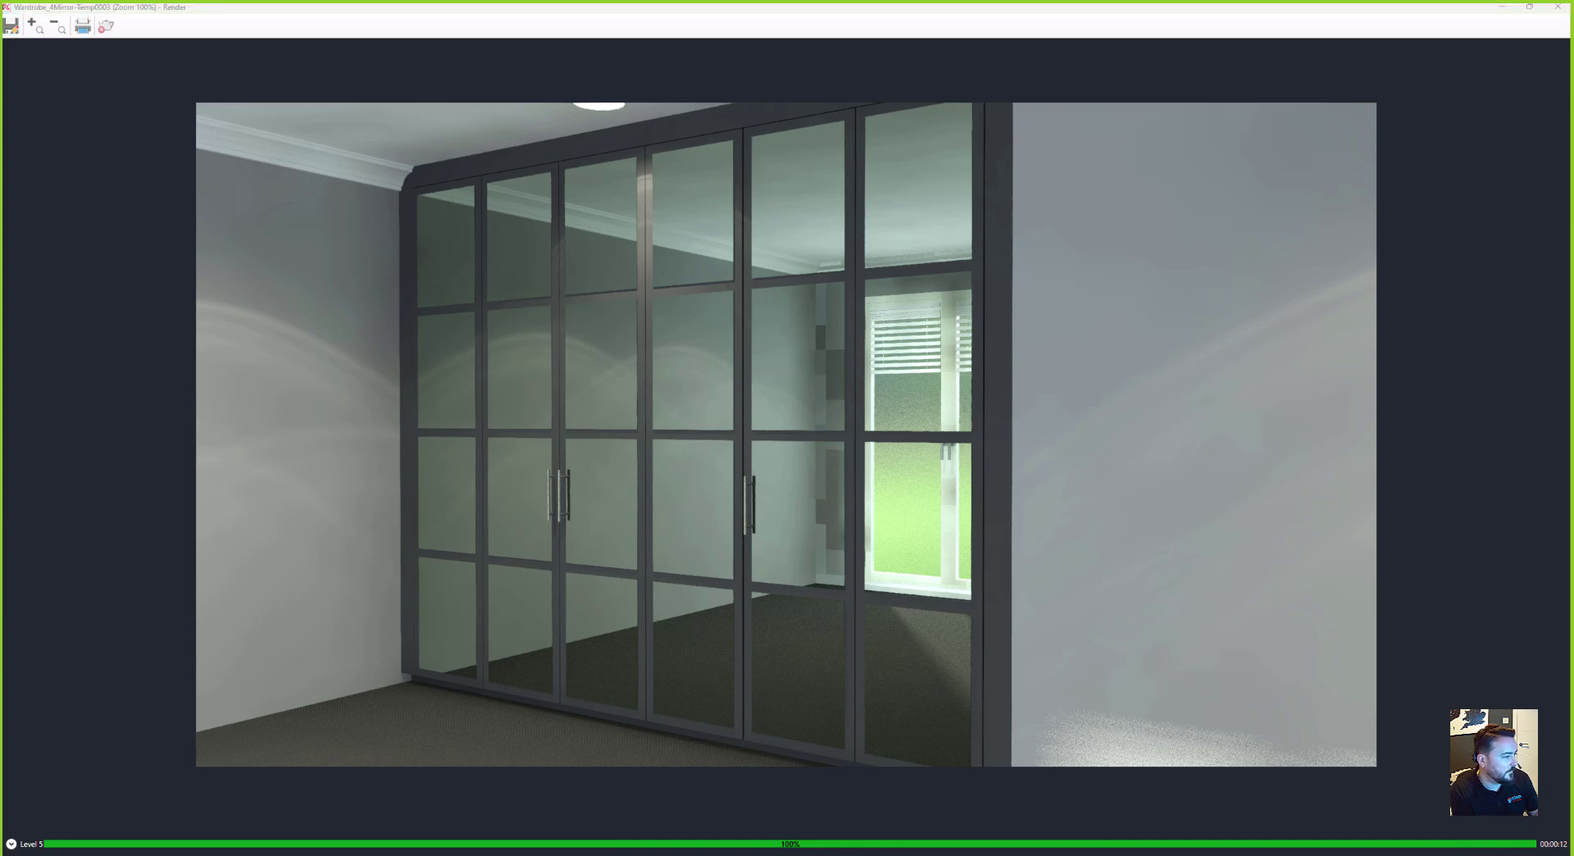
key("Return")
left_click(1558, 6)
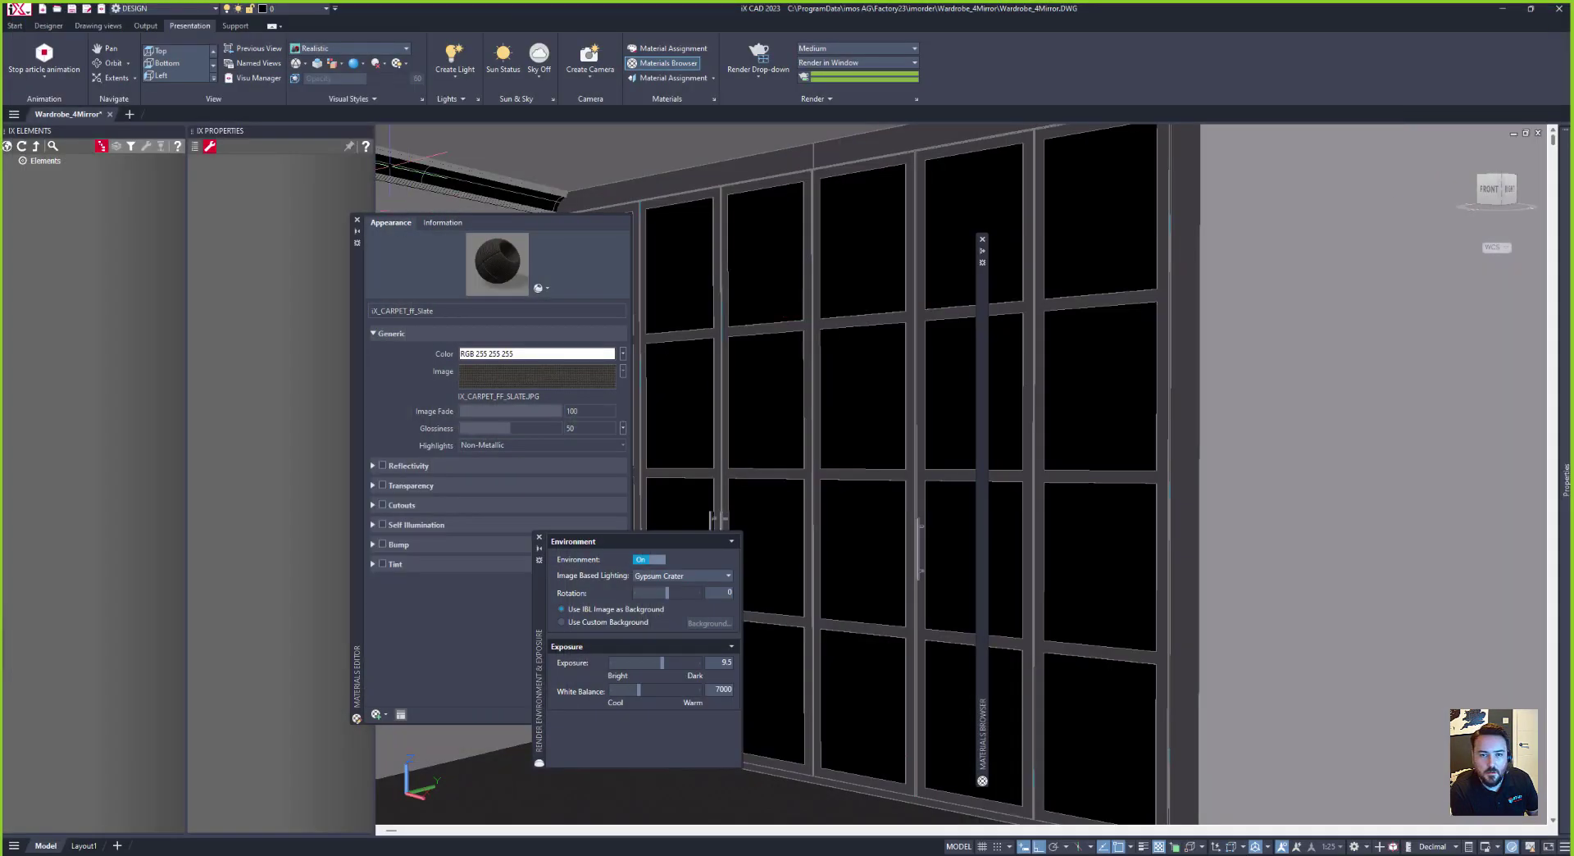
Step: Open the wardrobe's folding doors with the article animation and save a render of the open interior
left_click(68, 62)
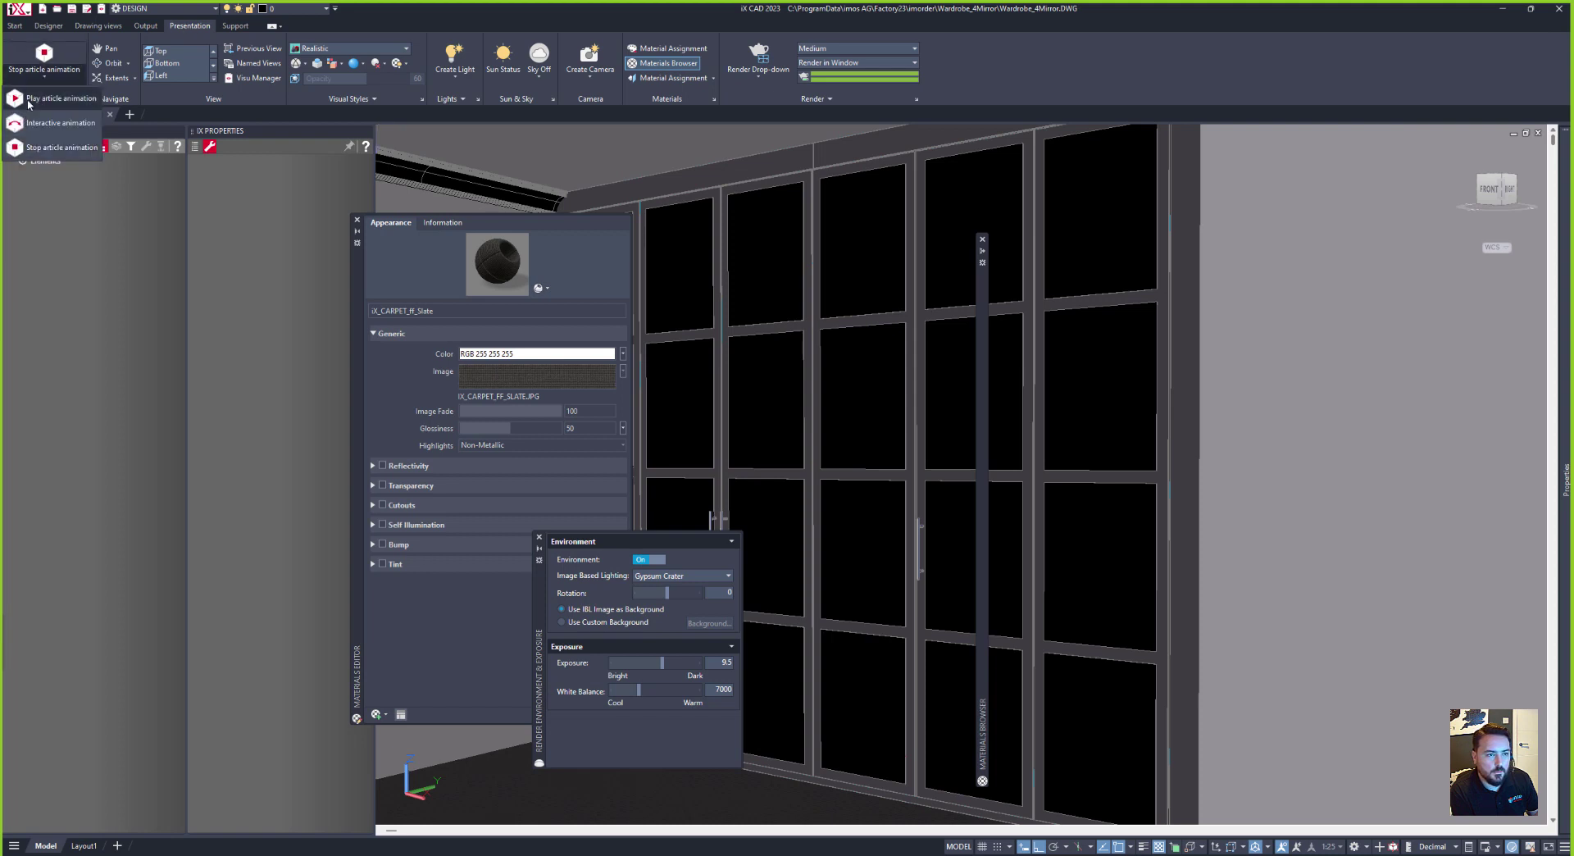
left_click(710, 474)
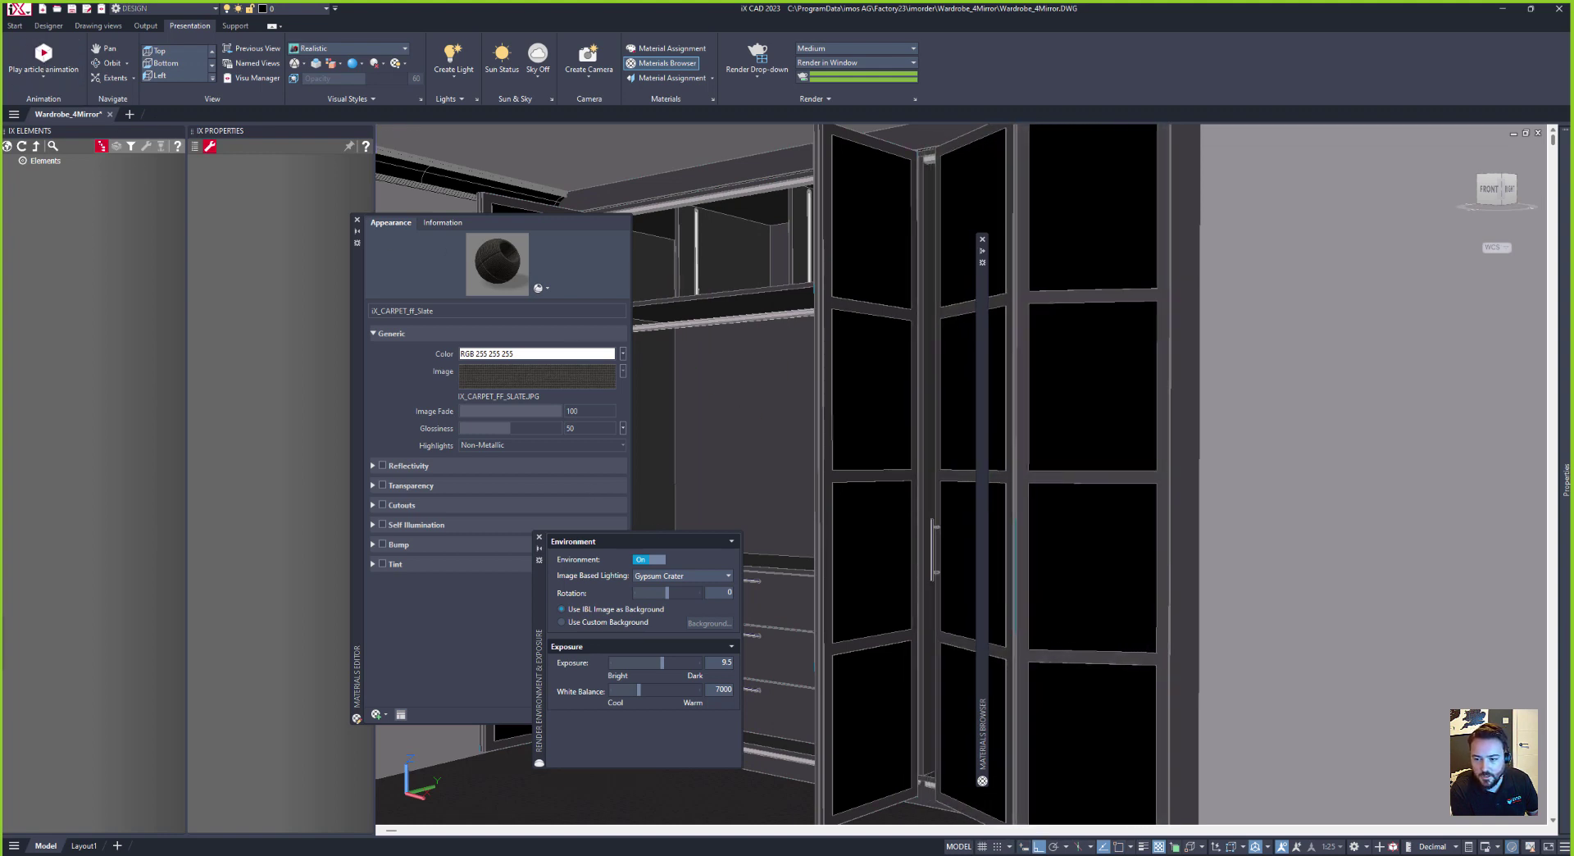
left_click(758, 56)
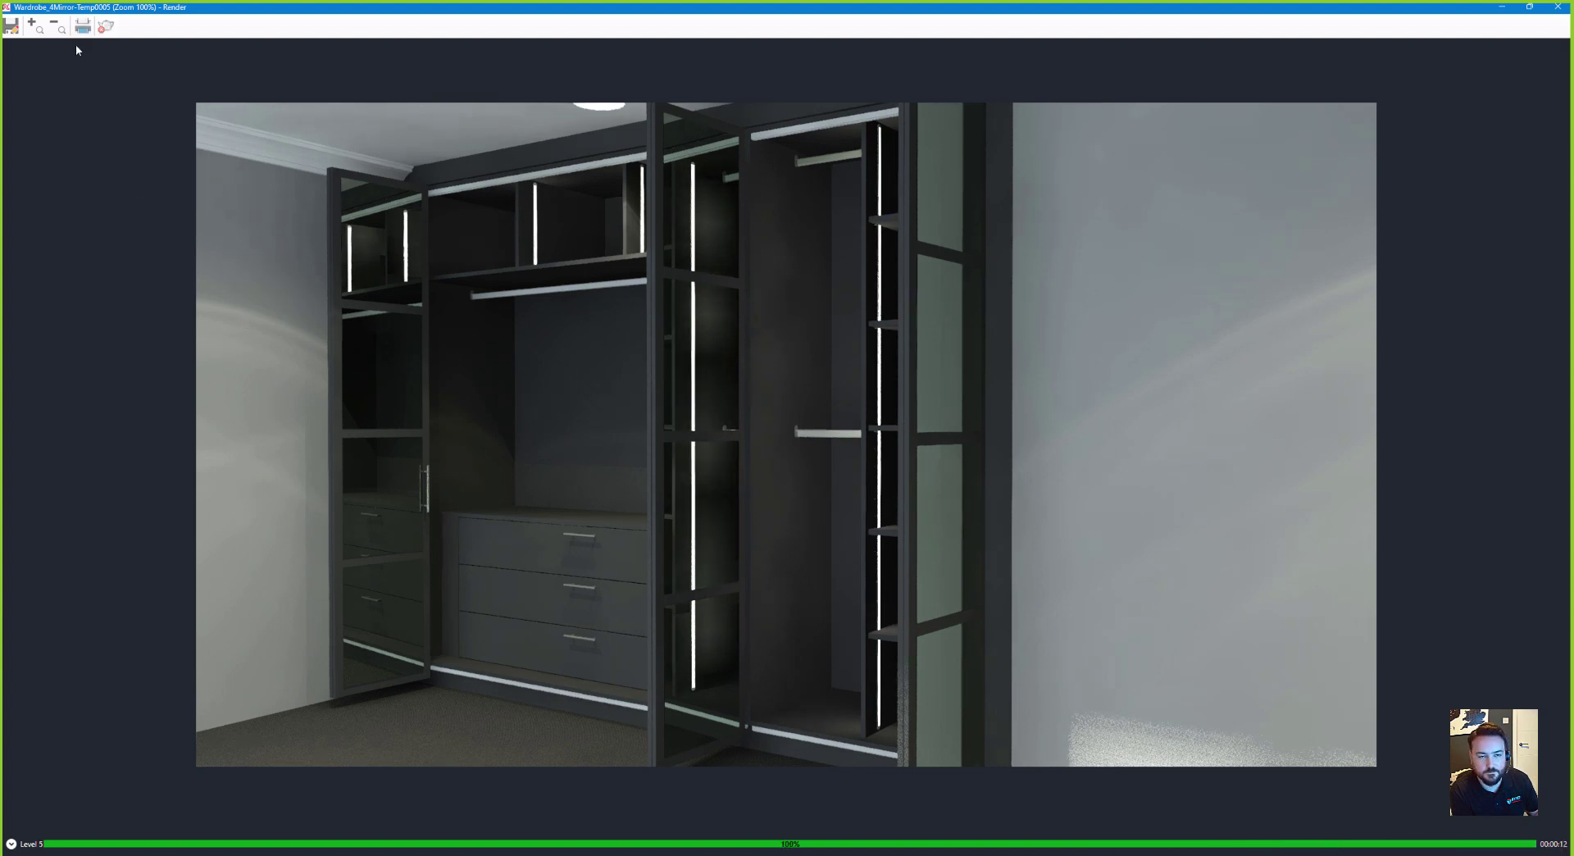
left_click(13, 29)
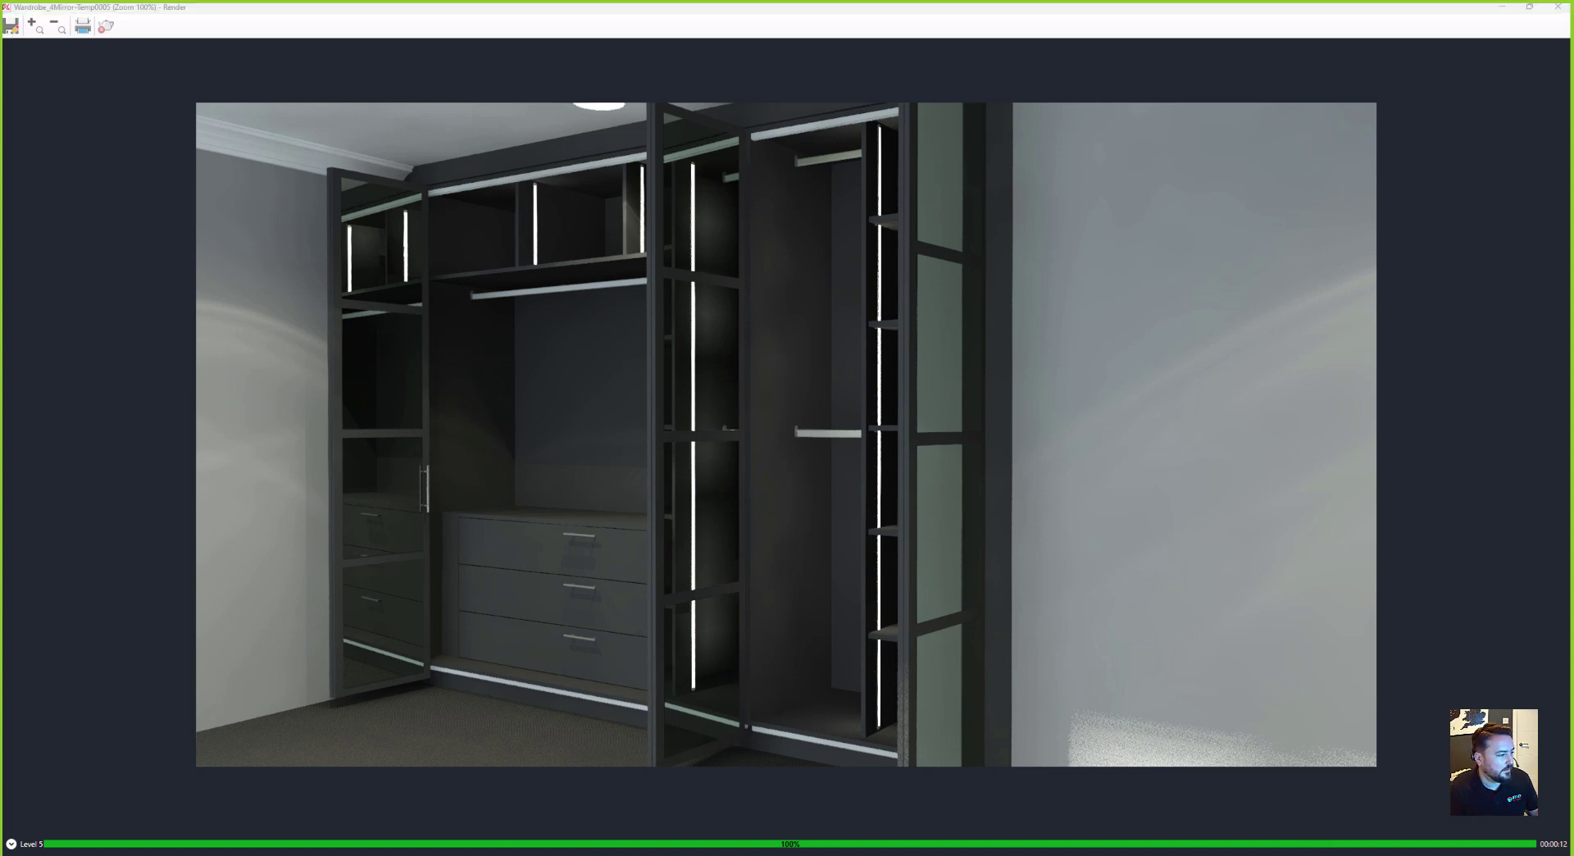
key("Return")
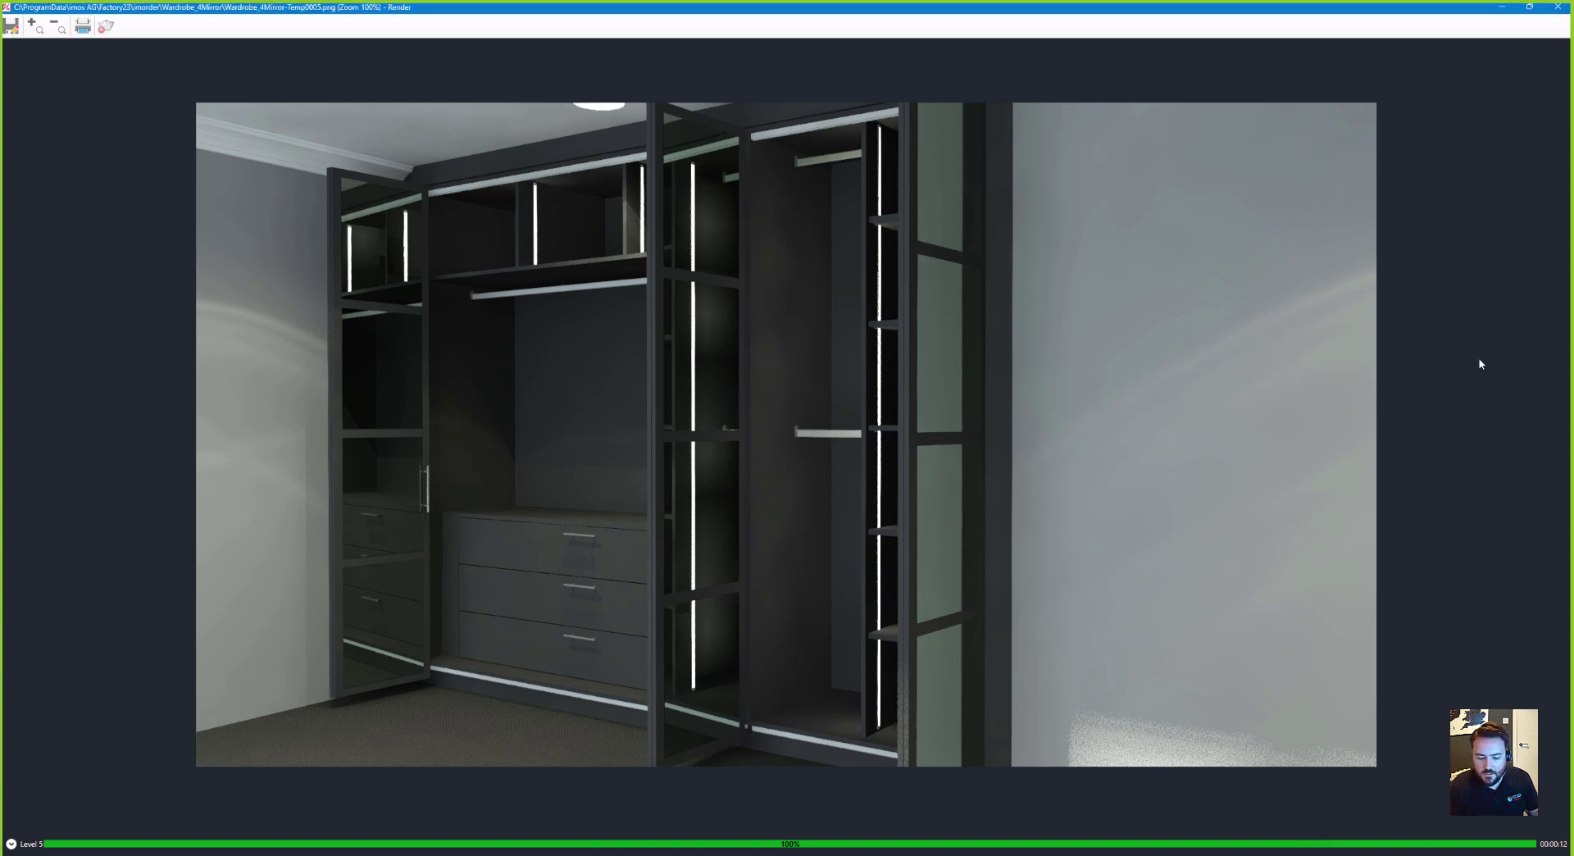
left_click(1558, 6)
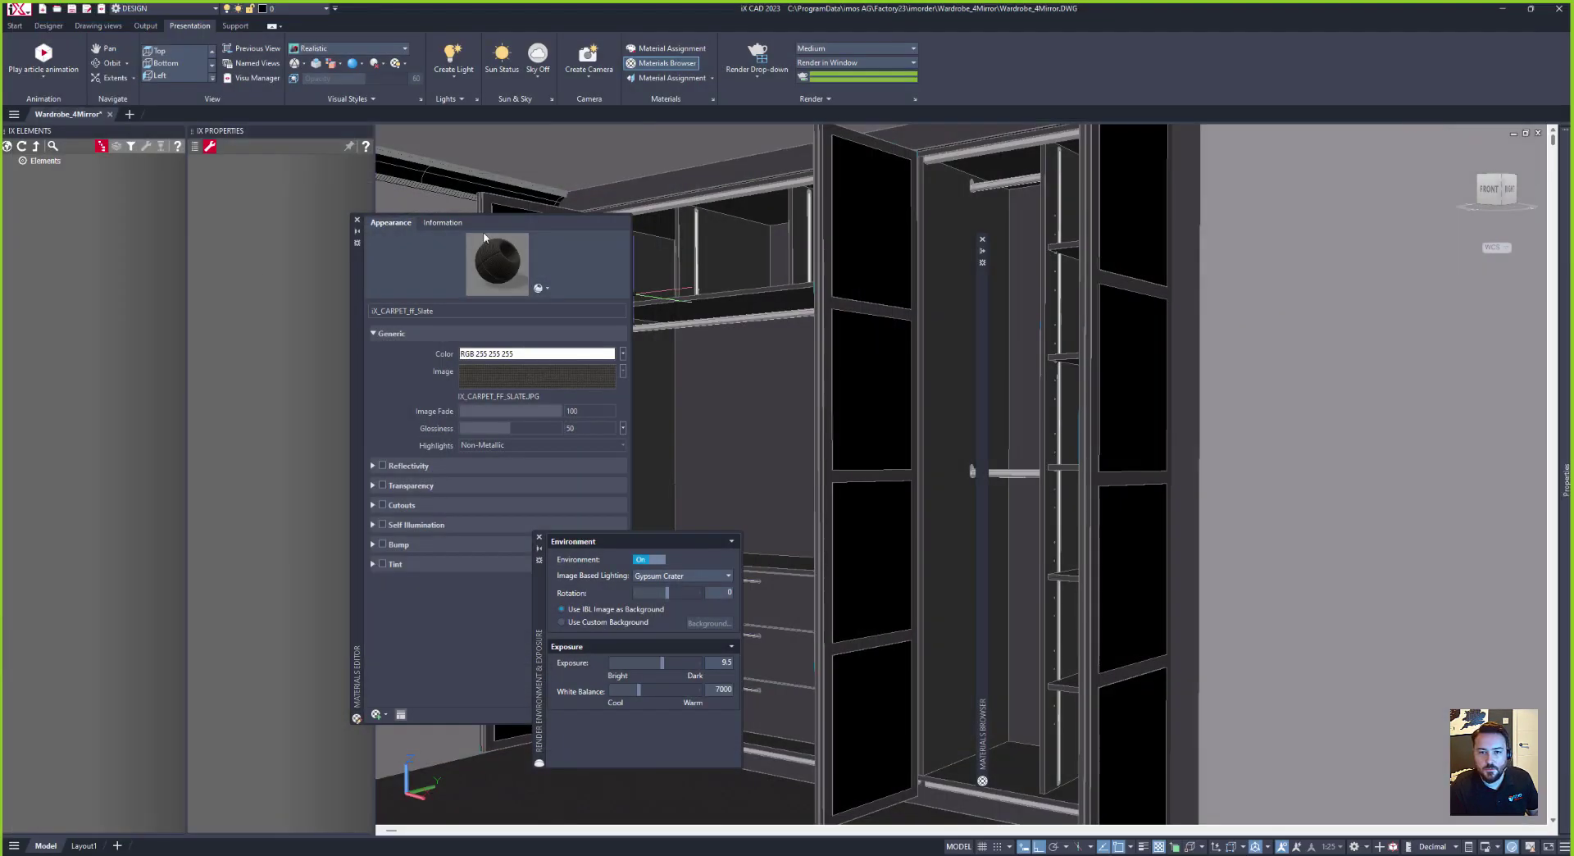
Step: Save the Wardrobe_4Mirror order with CNC data generation enabled and start the Homag iX CAM Nesting workflow
left_click(357, 220)
left_click(15, 26)
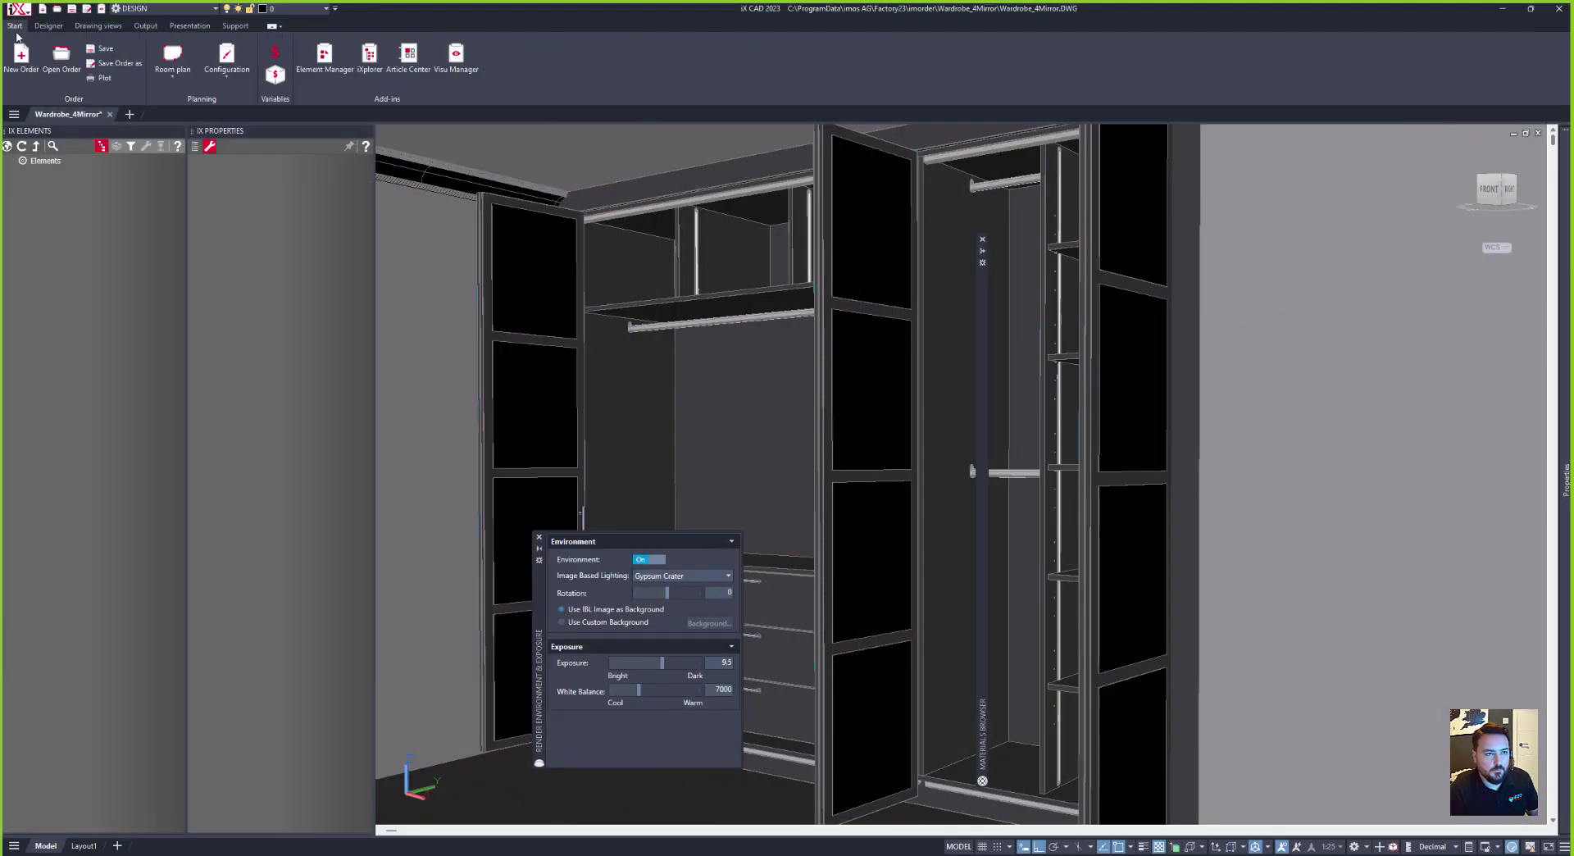
left_click(99, 64)
left_click(607, 277)
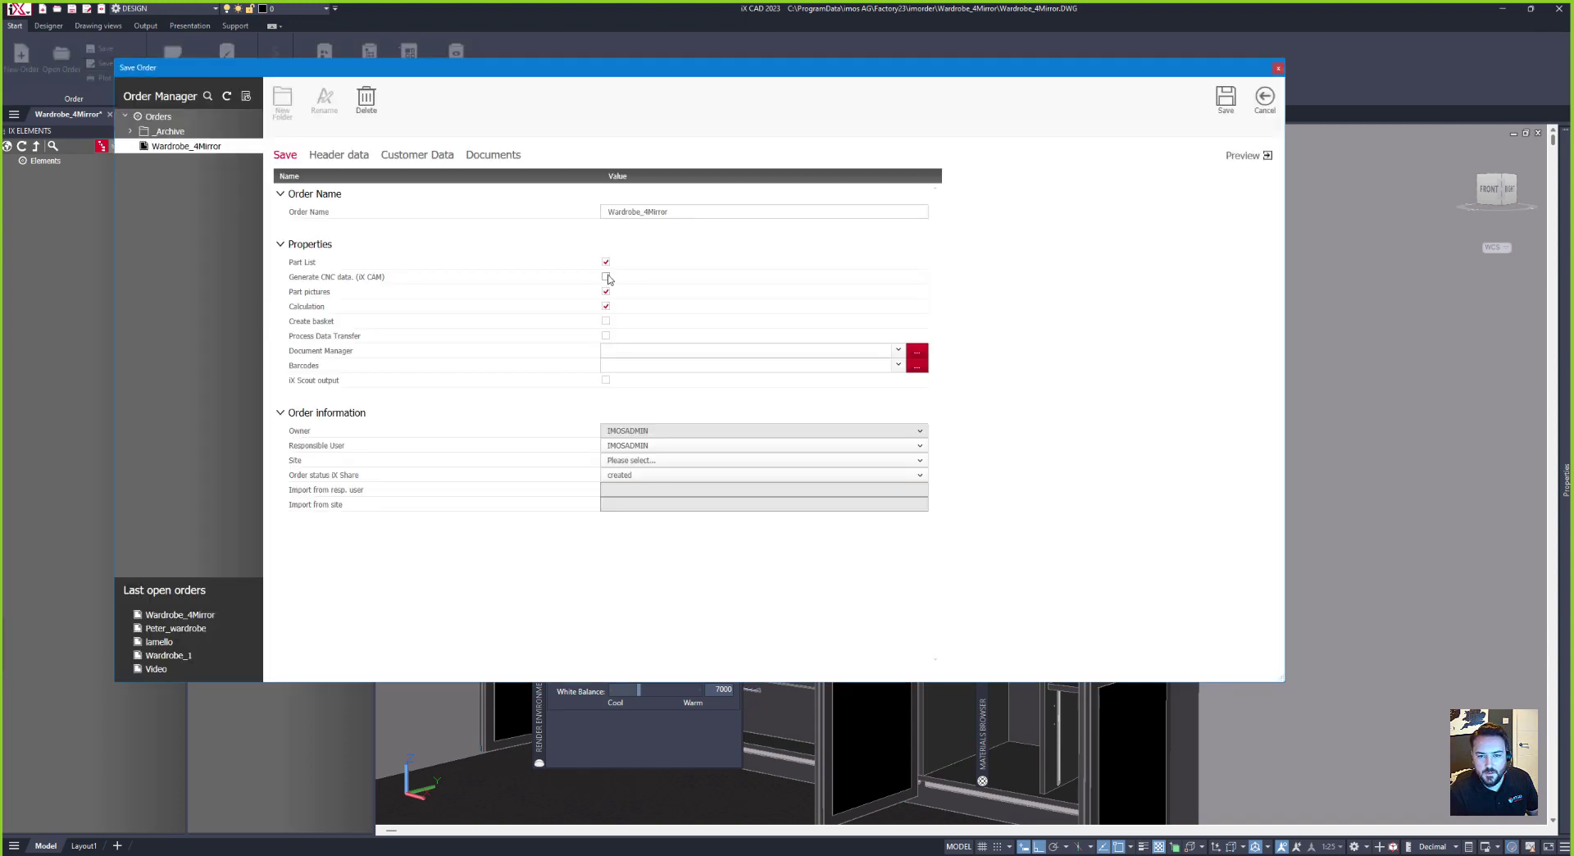
left_click(606, 277)
left_click(1226, 98)
left_click(858, 451)
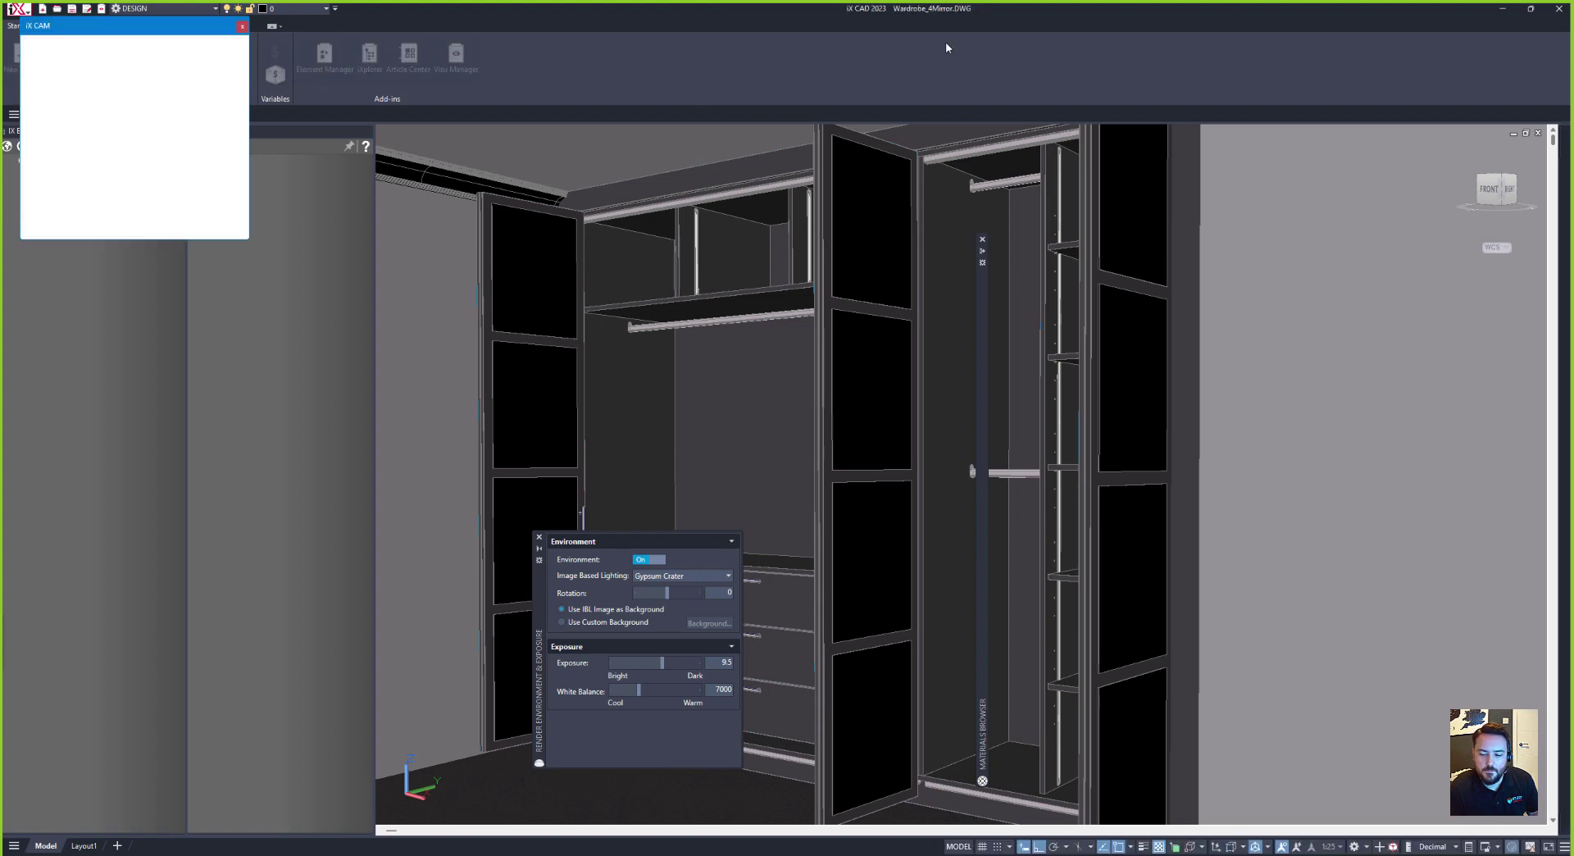
left_click_drag(83, 41, 356, 188)
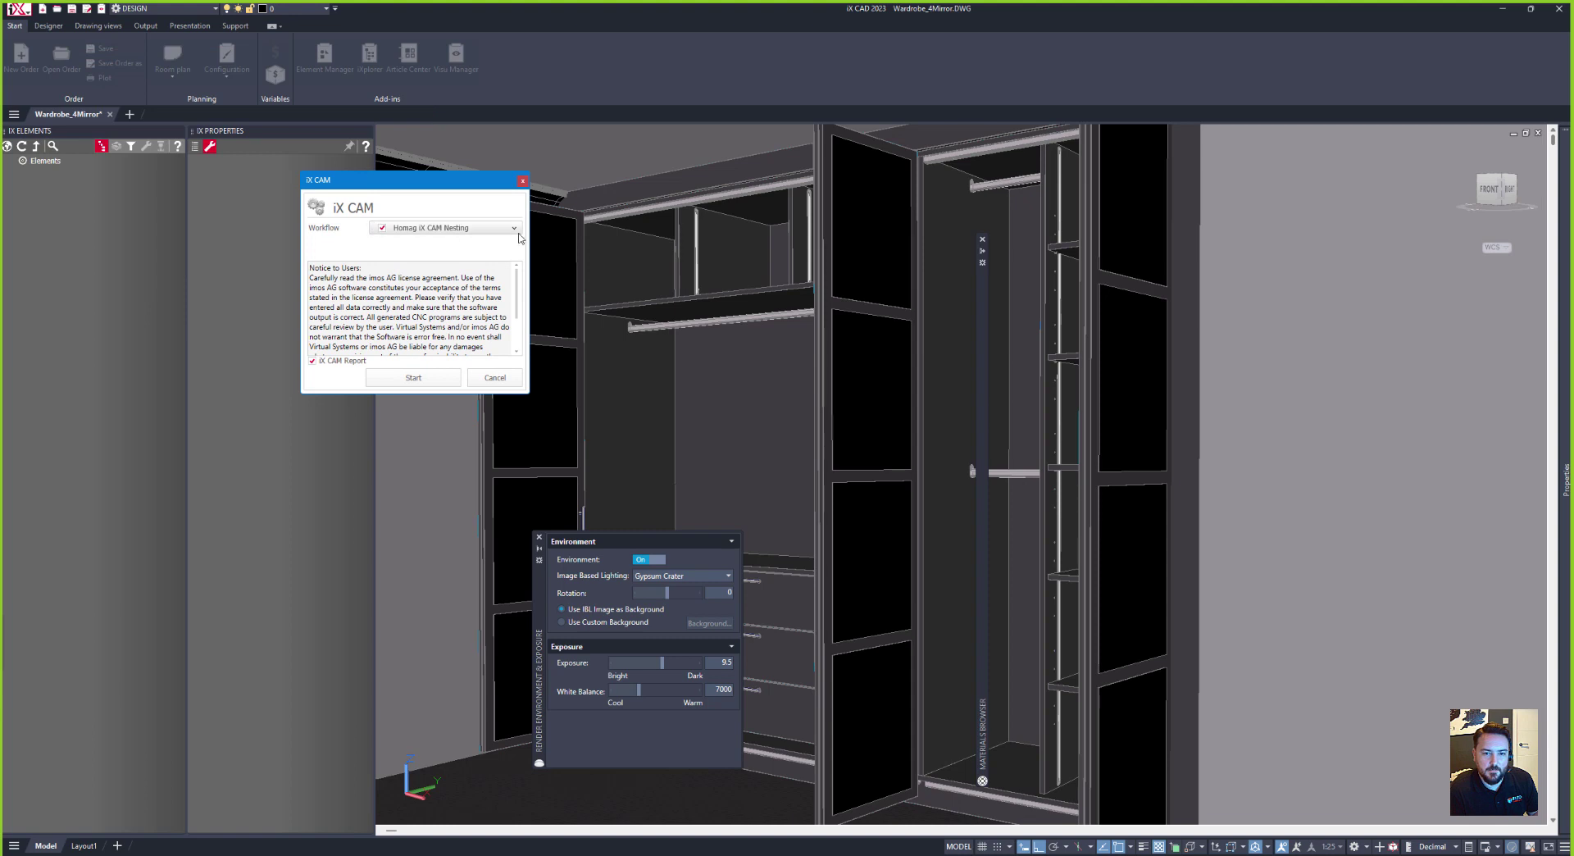
left_click(386, 381)
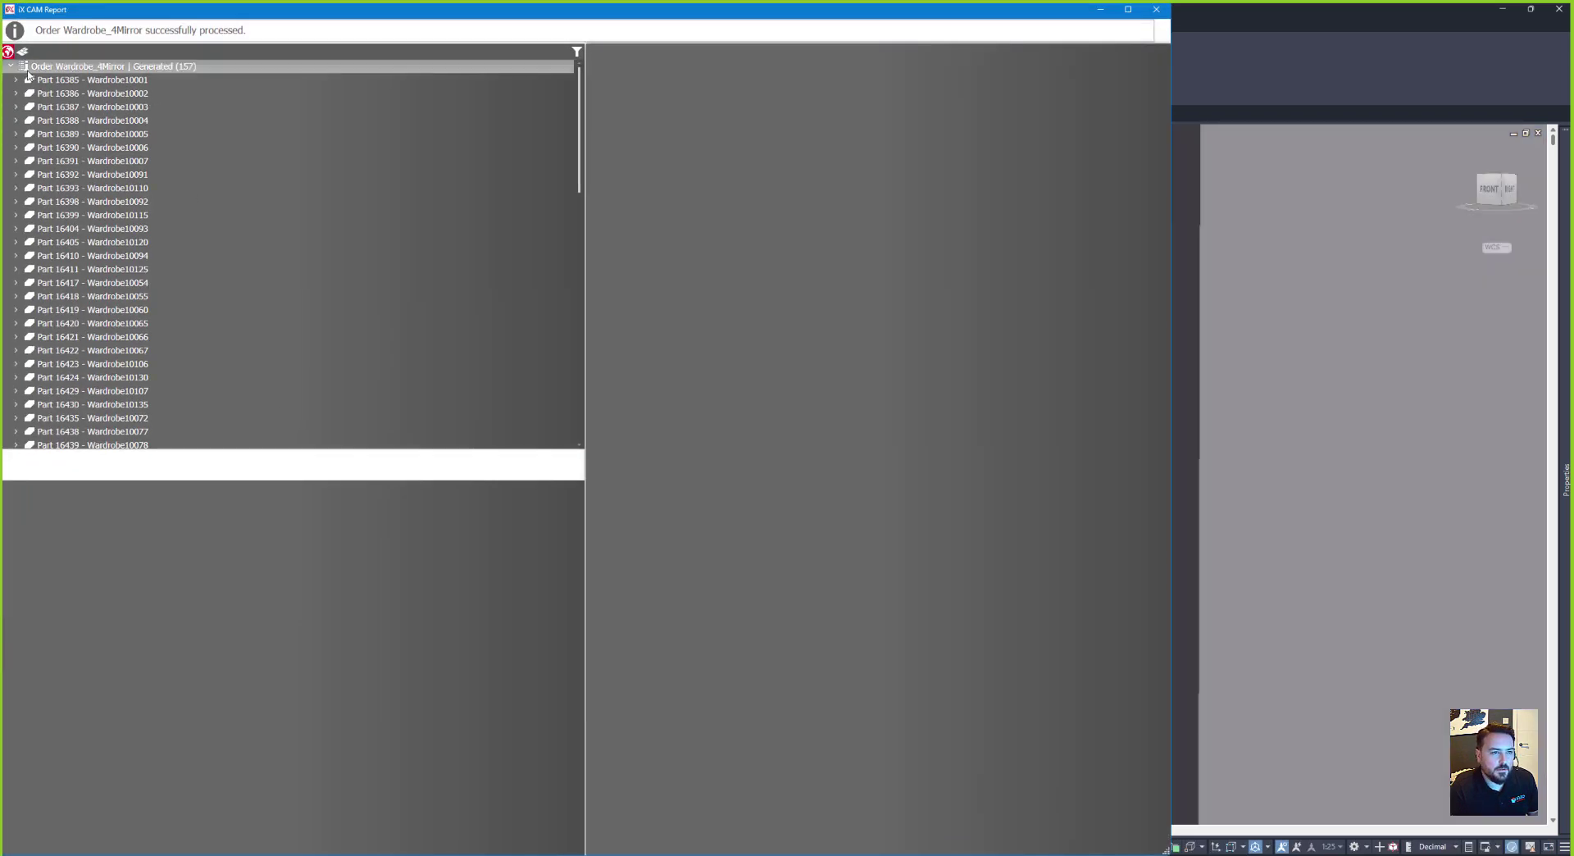
Step: Look through the individual wardrobe parts and their machining drawings in the iX CAM report
left_click(28, 70)
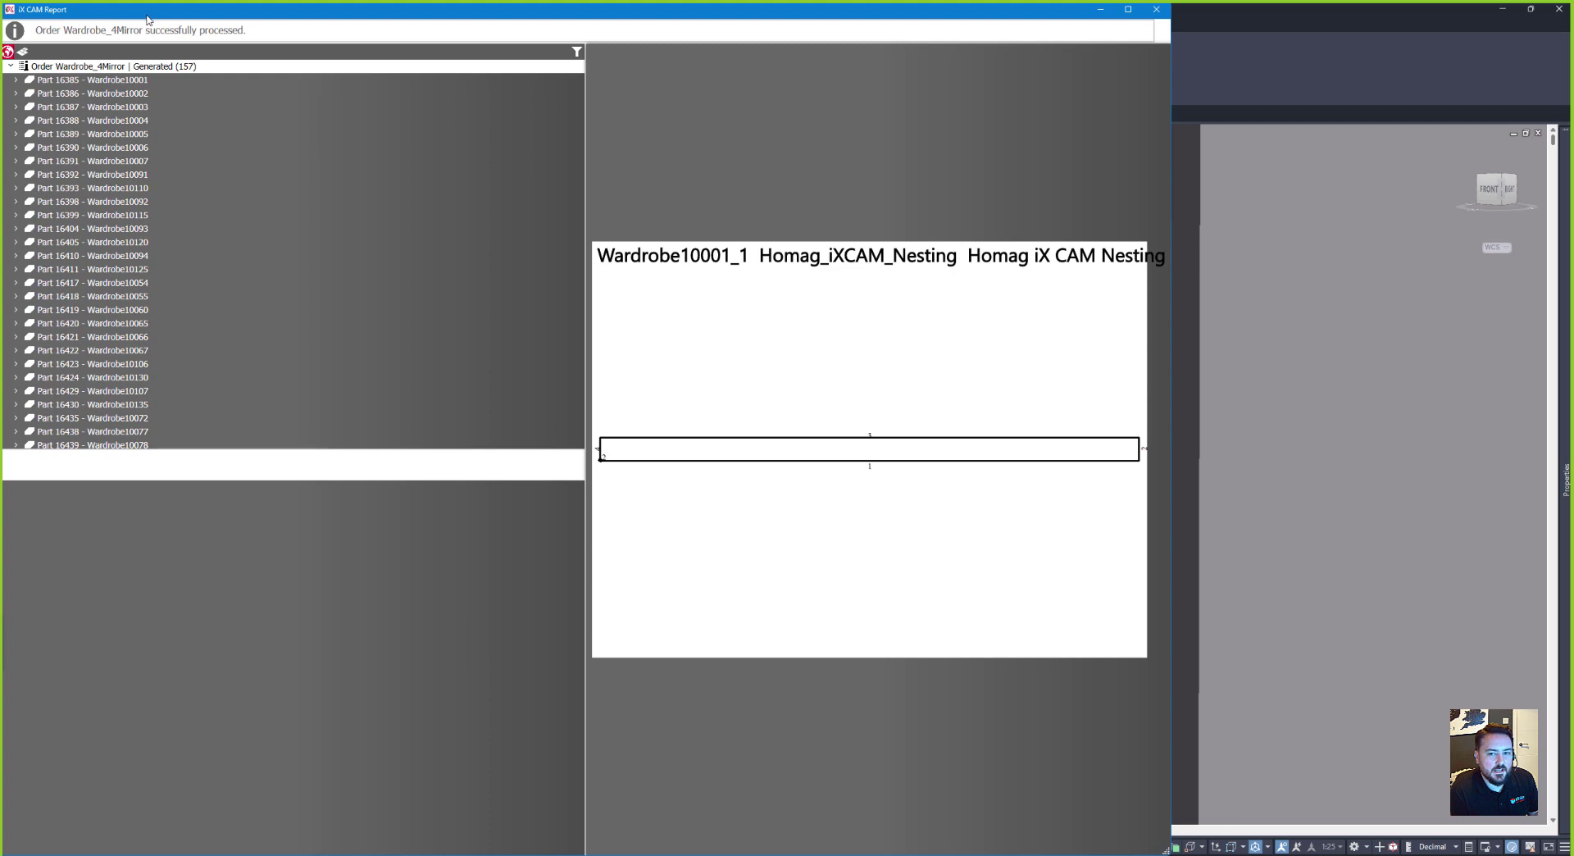
left_click_drag(148, 20, 265, 28)
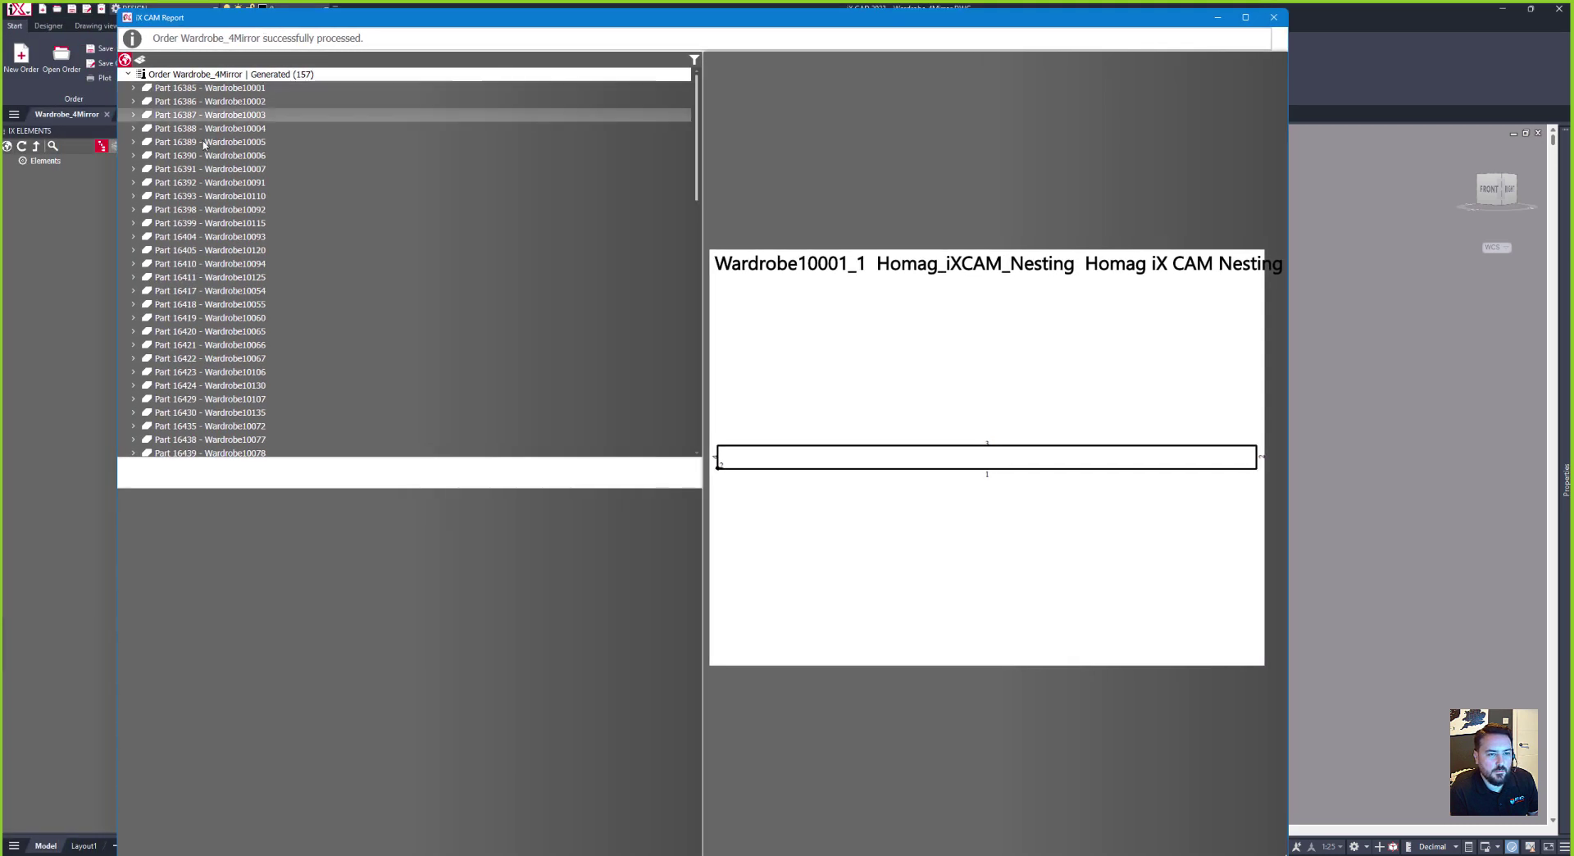
scroll(204, 145, "down", 3)
left_click(197, 200)
left_click(188, 347)
left_click(182, 416)
scroll(182, 416, "down", 1)
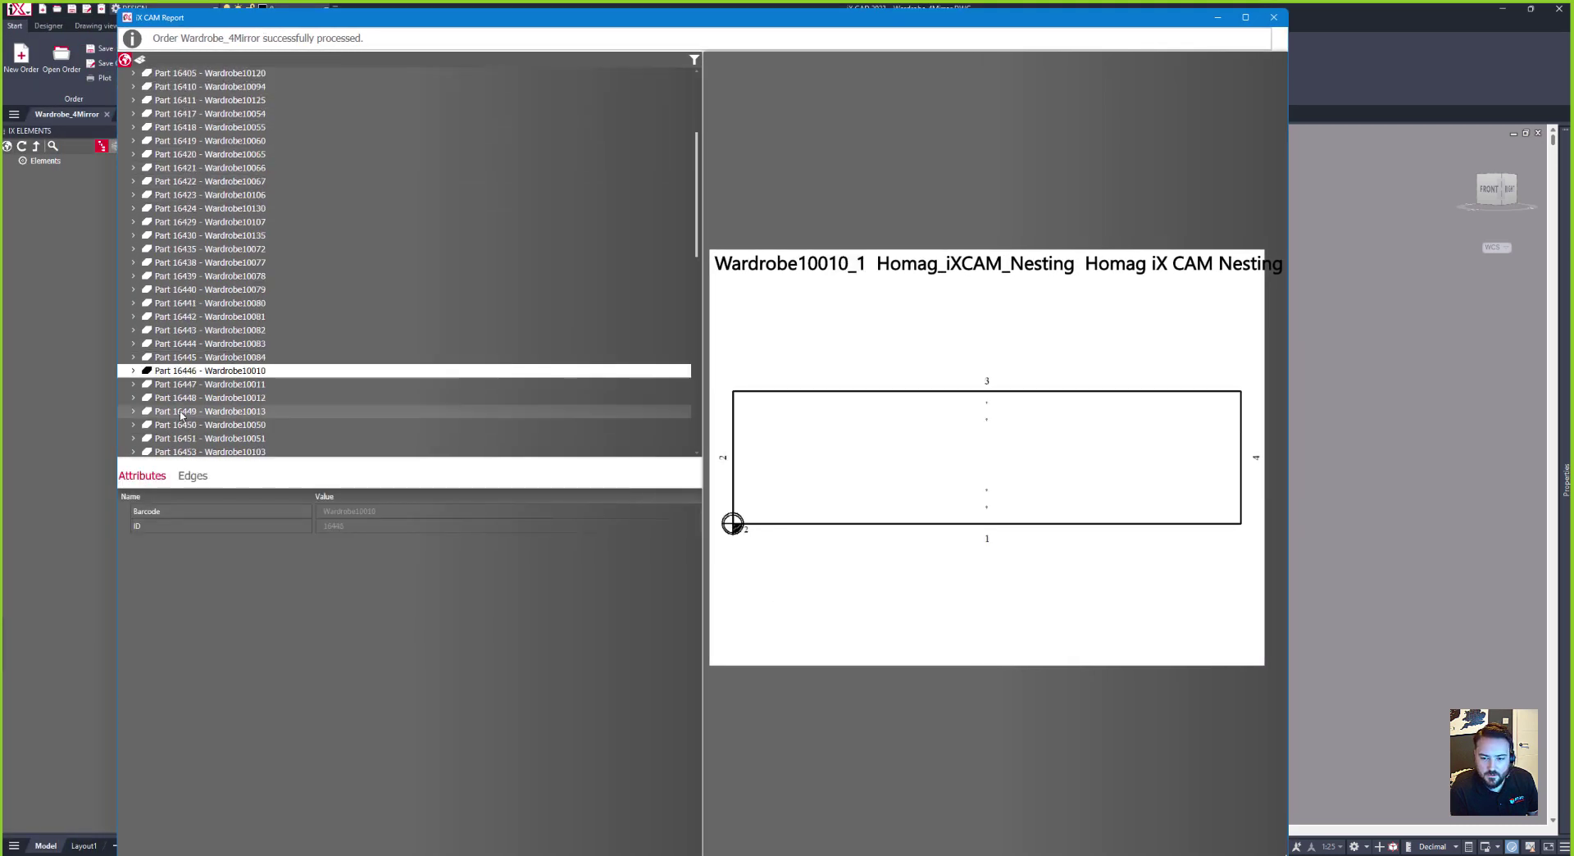
scroll(182, 415, "down", 15)
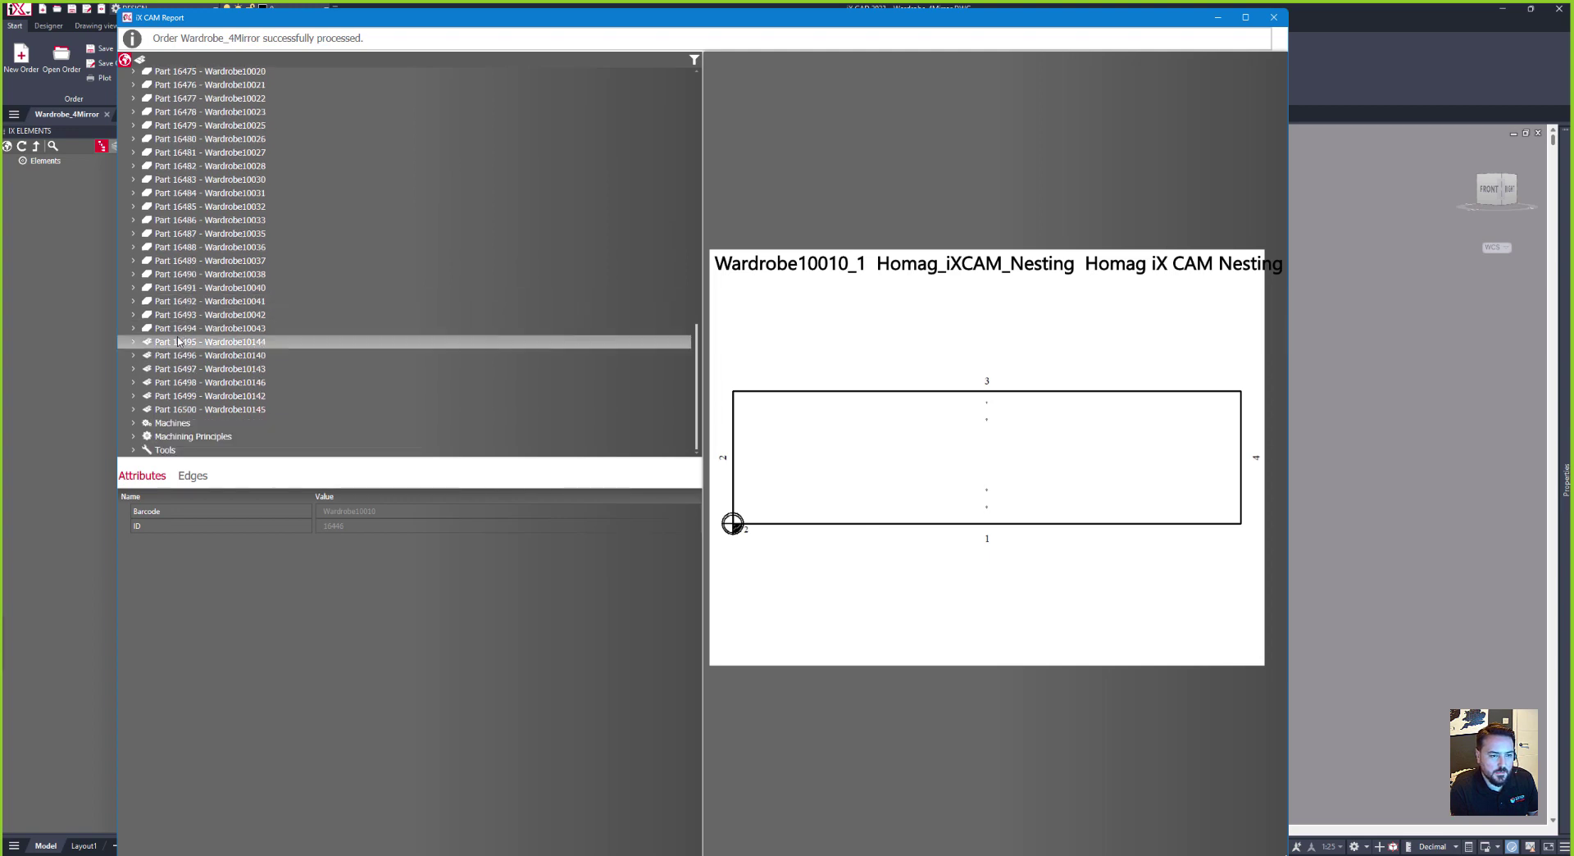
Step: Examine the nested sheet layouts at the end of the report's part list and close the report
left_click(179, 341)
key("Down")
key("Down")
key("Down")
key("Down")
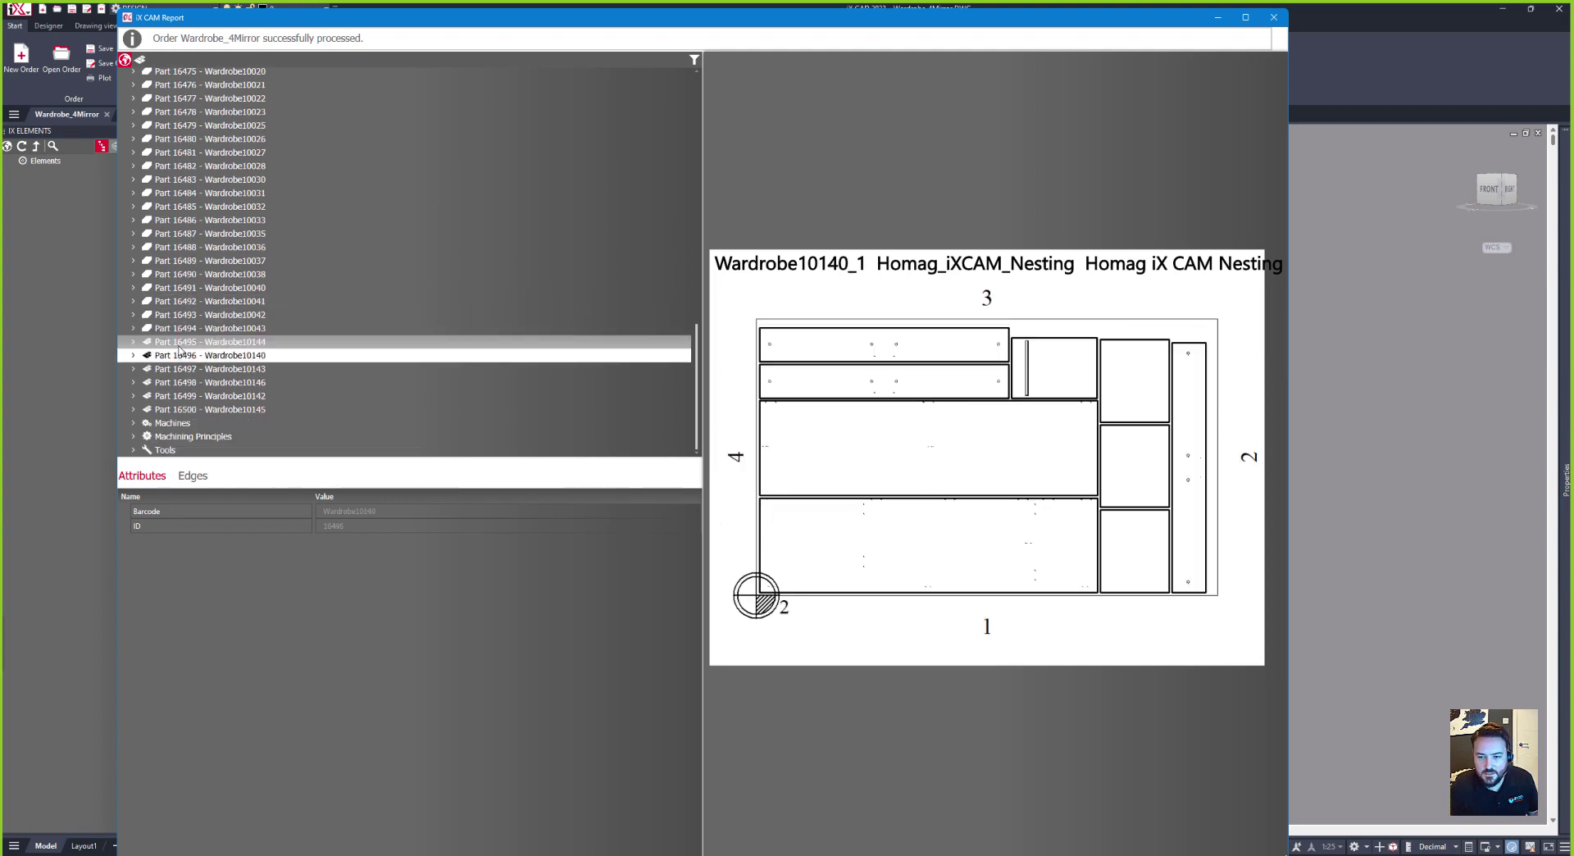
key("Down")
key("Down")
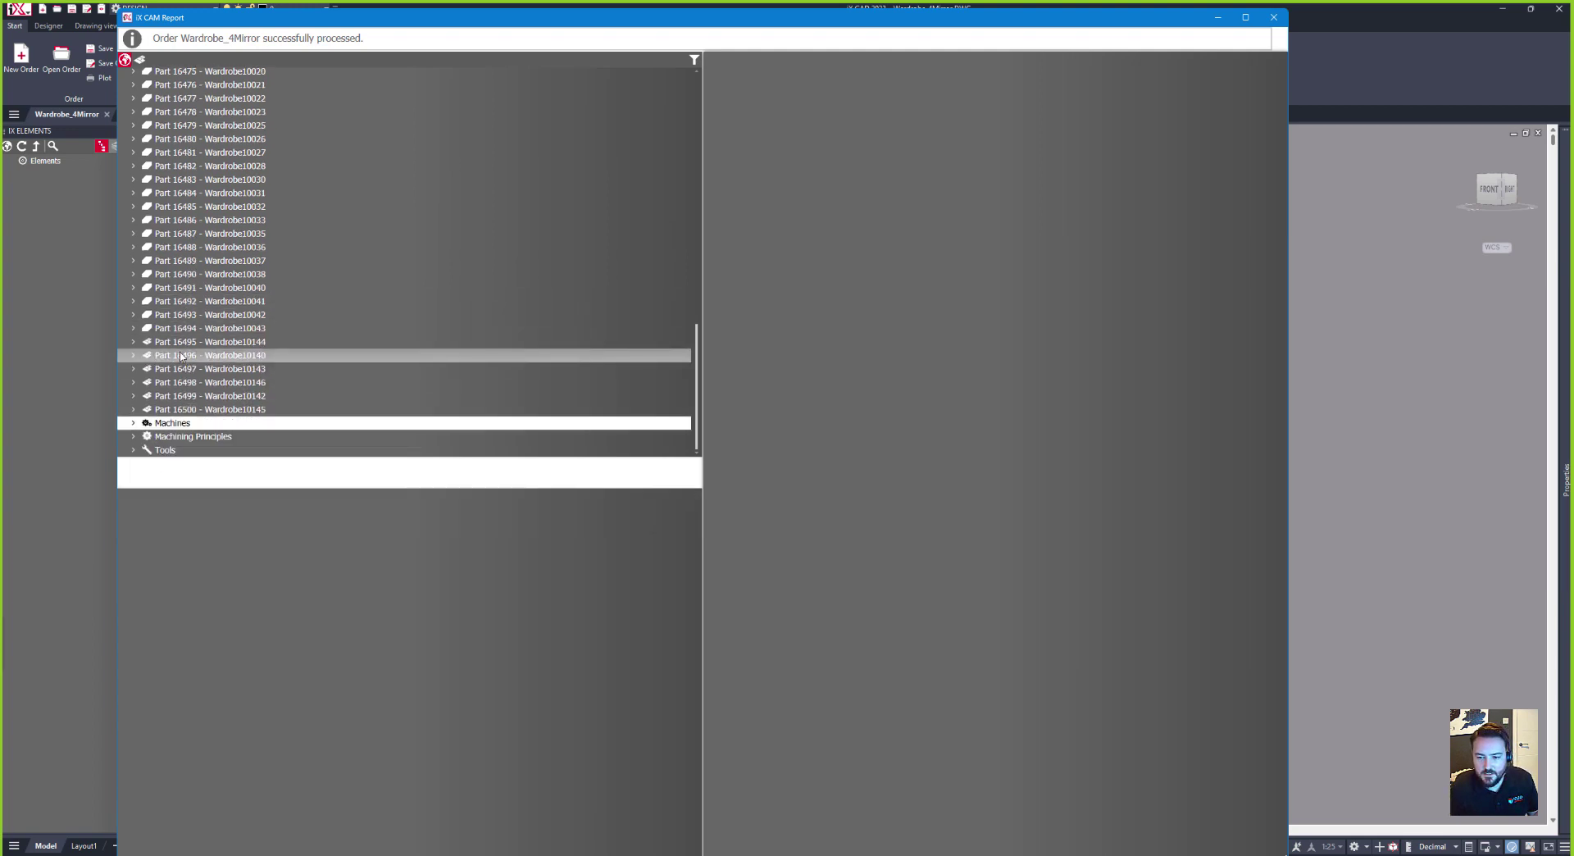
scroll(184, 336, "up", 10)
scroll(185, 322, "up", 5)
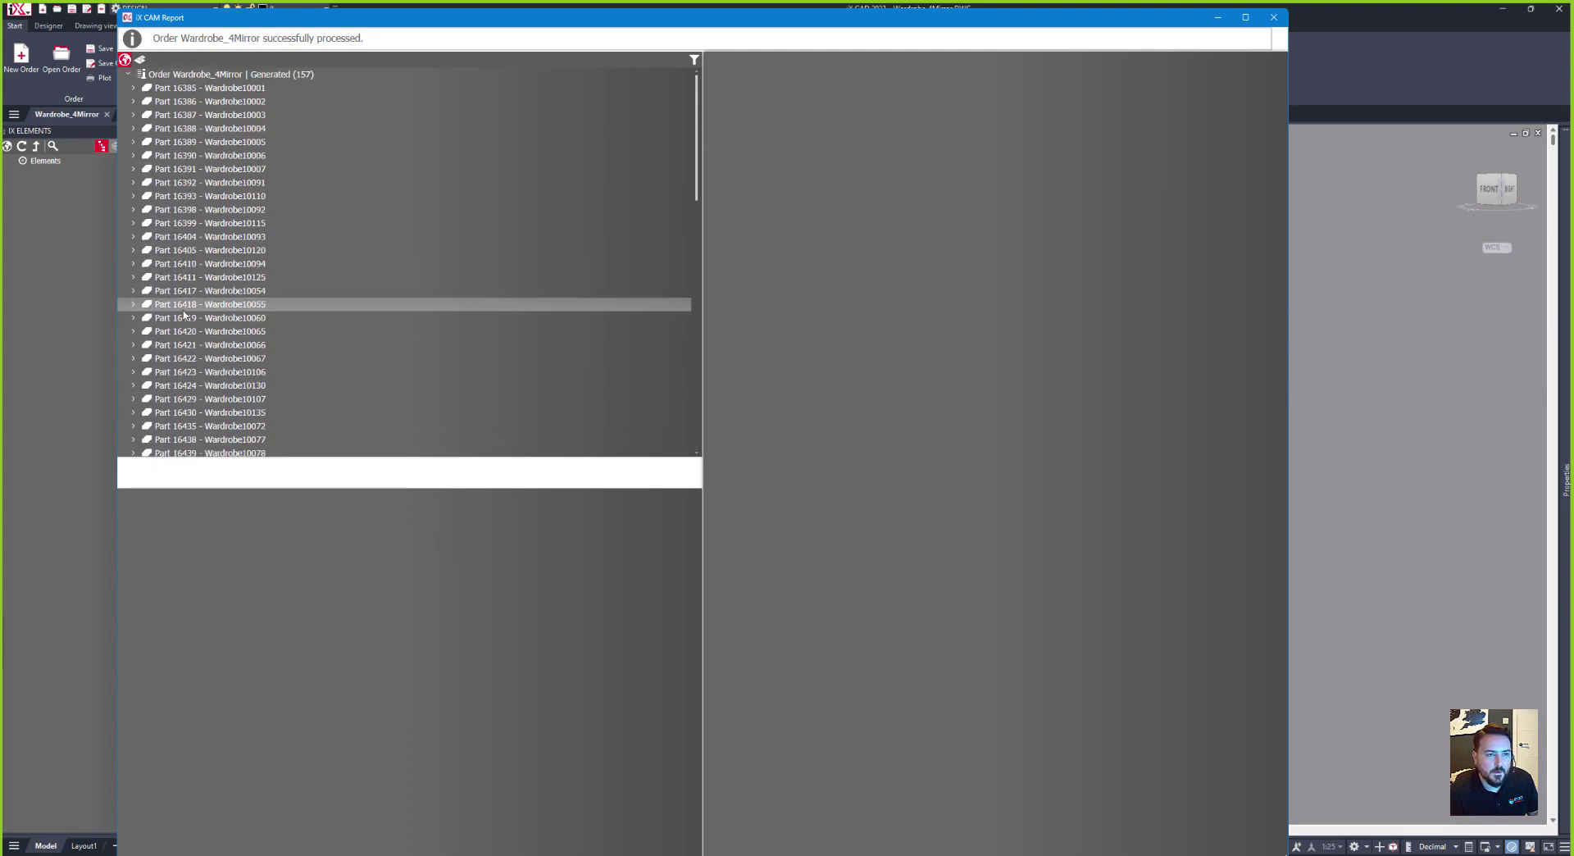
left_click(1281, 21)
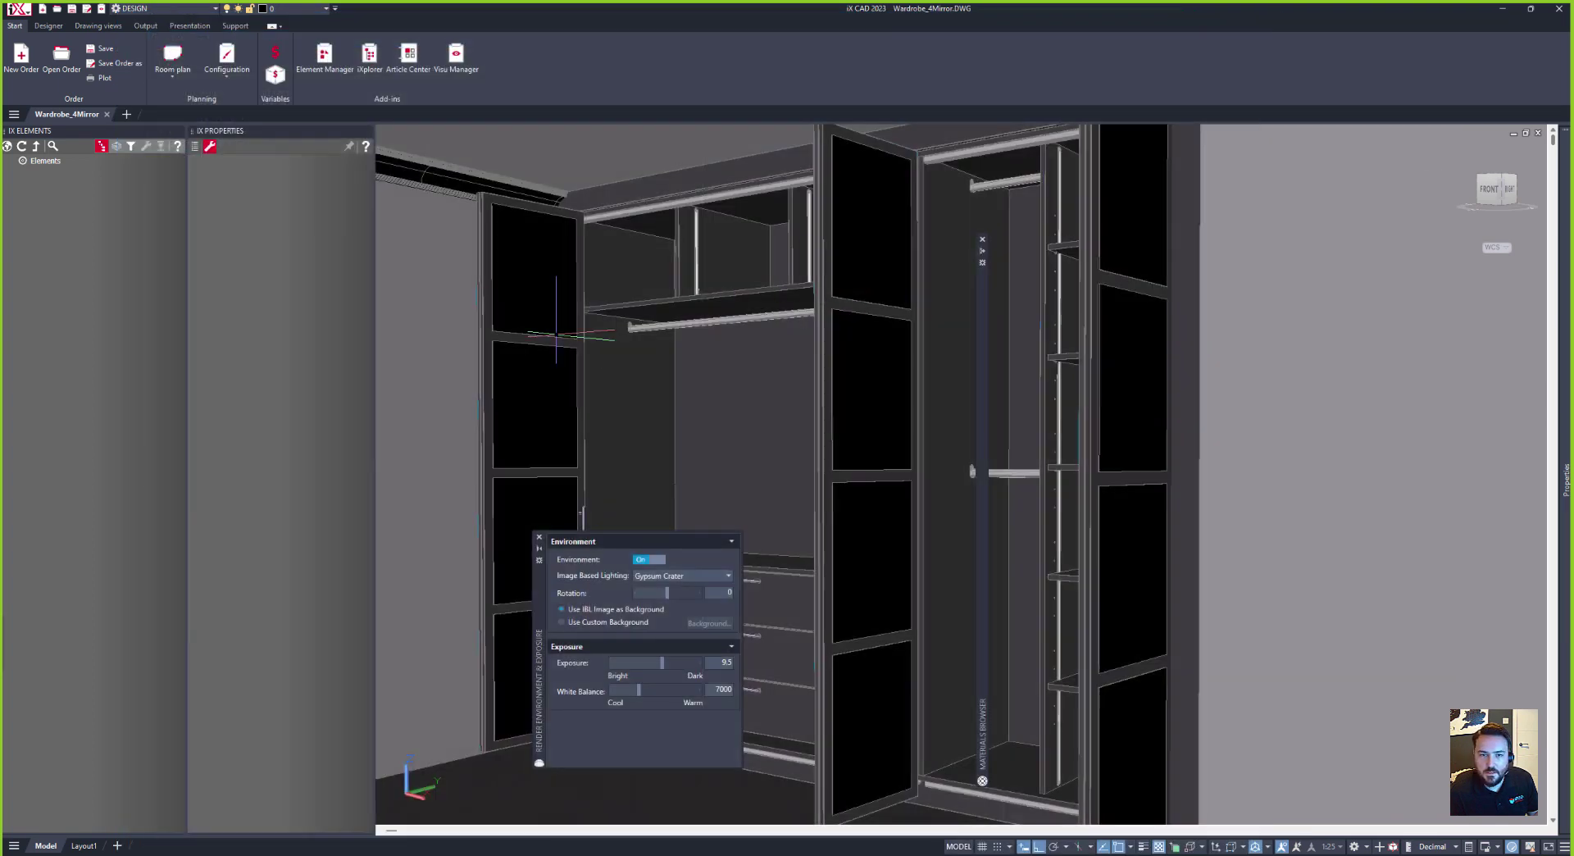
Step: Display the model as 2D Wireframe from the top and bring the nested sheet drawings beside the room into view
left_click(145, 26)
left_click(97, 25)
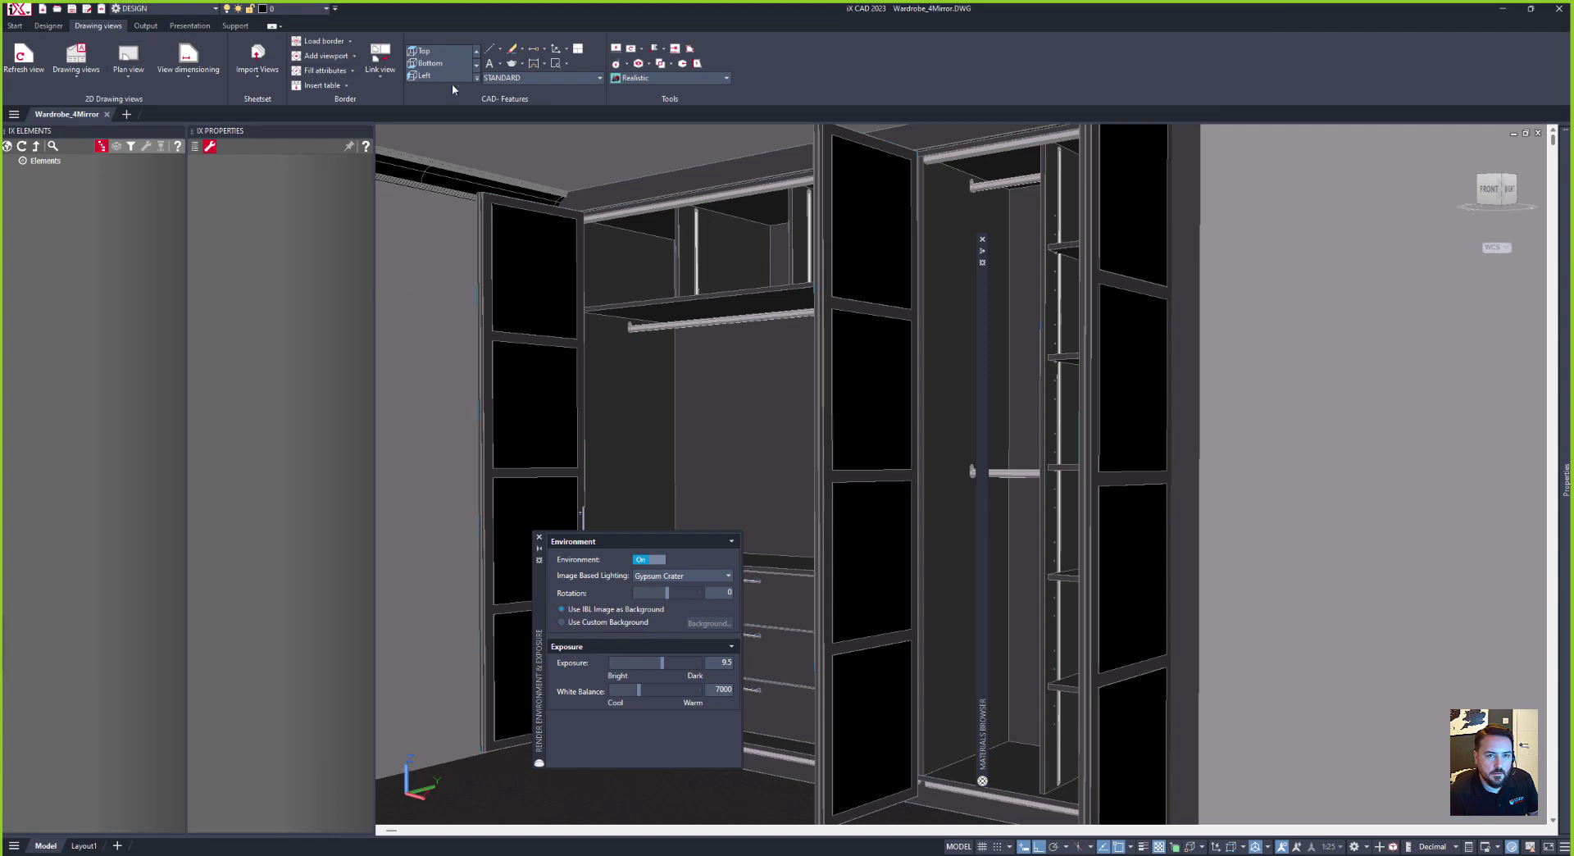
left_click(674, 78)
left_click(638, 155)
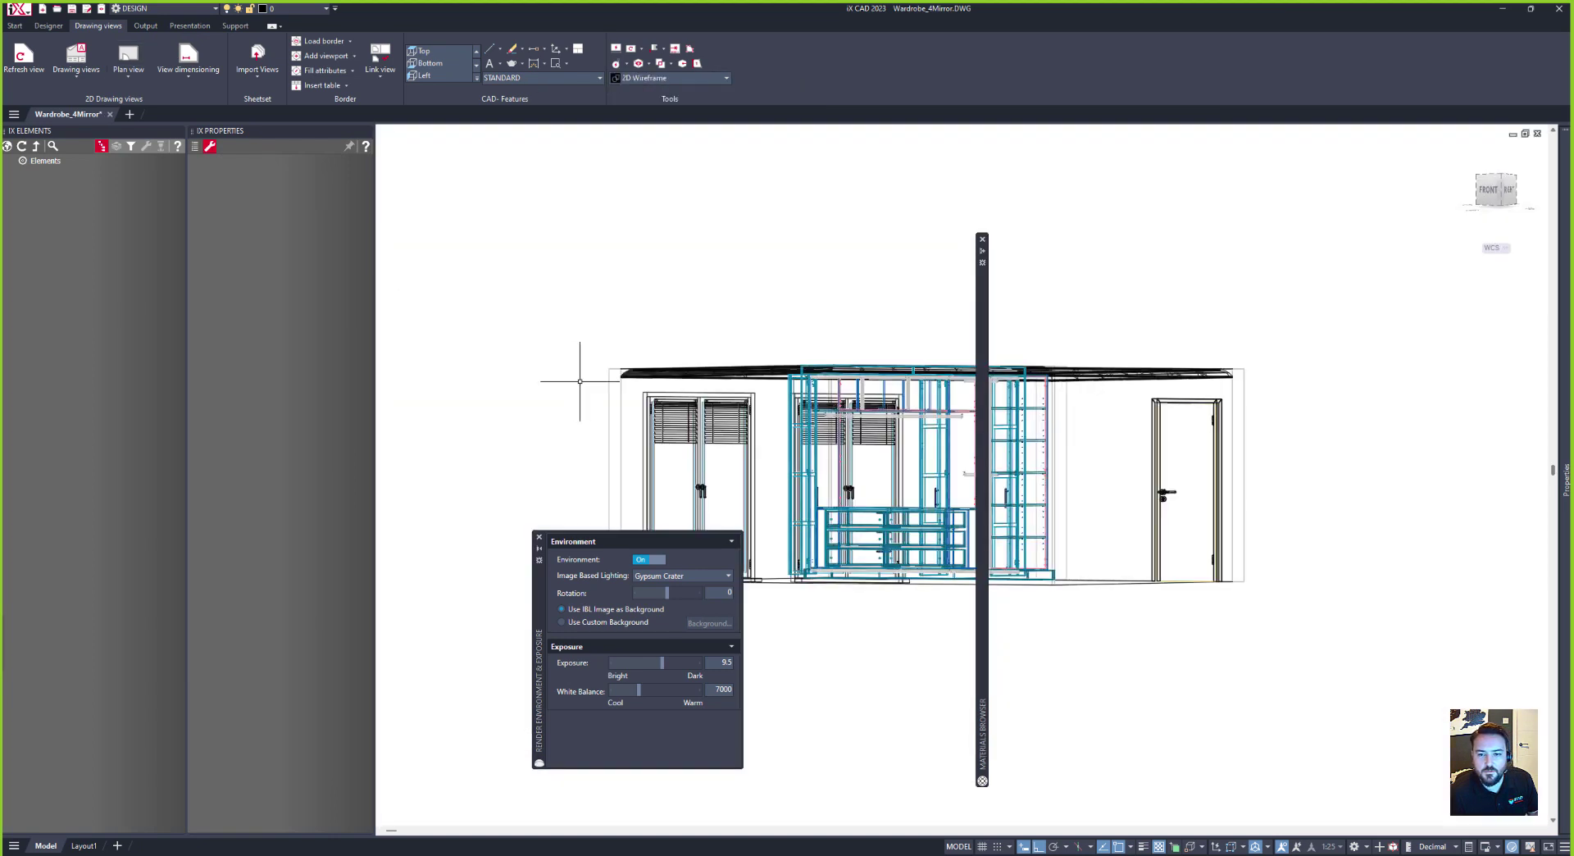
left_click(424, 51)
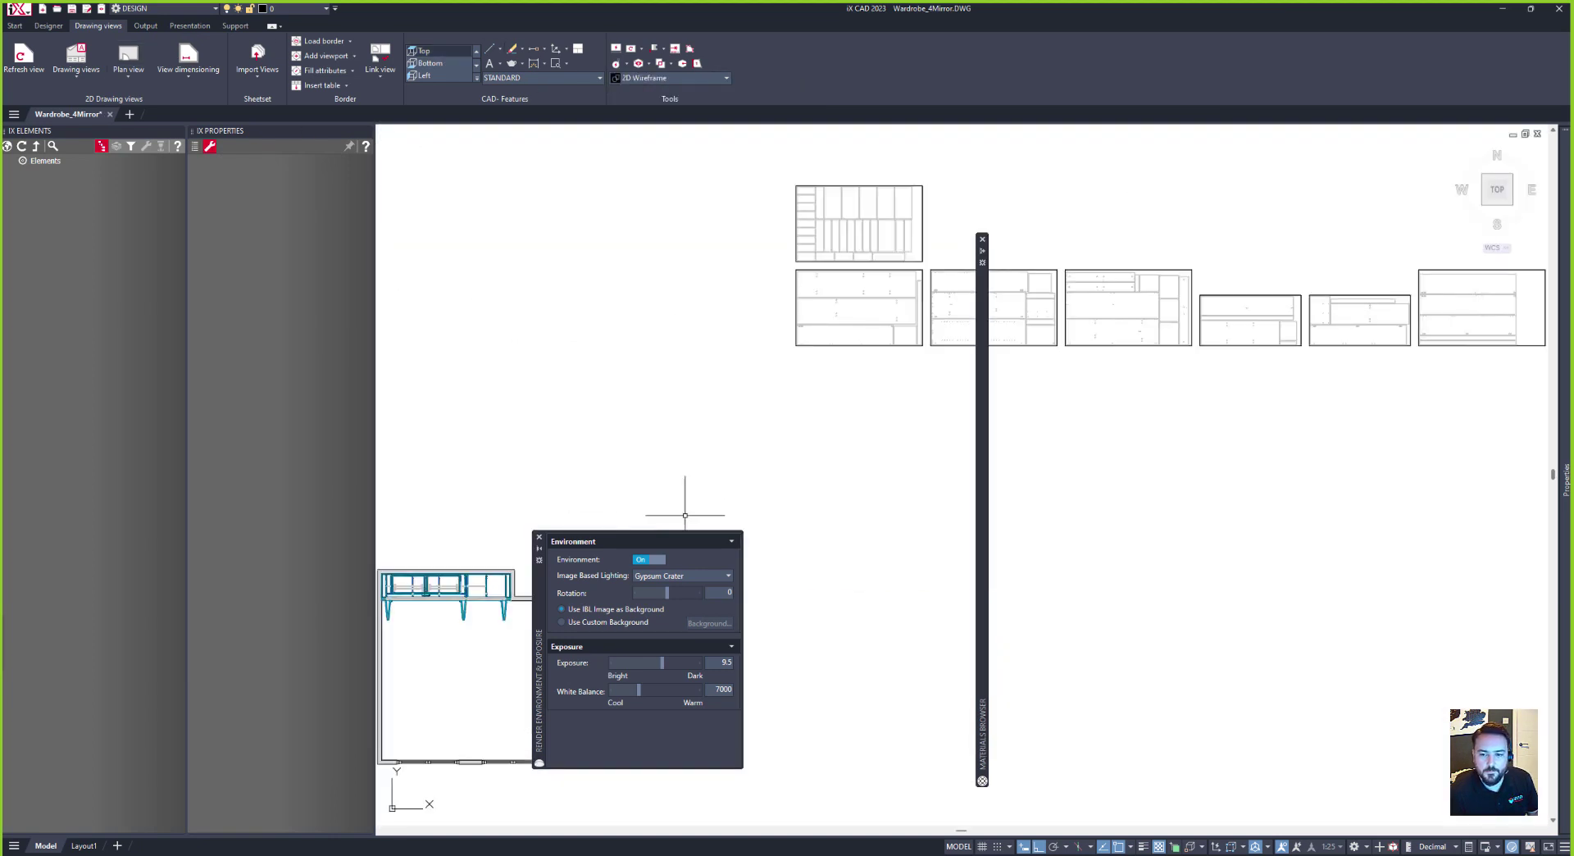
middle_click_drag(891, 267, 573, 355)
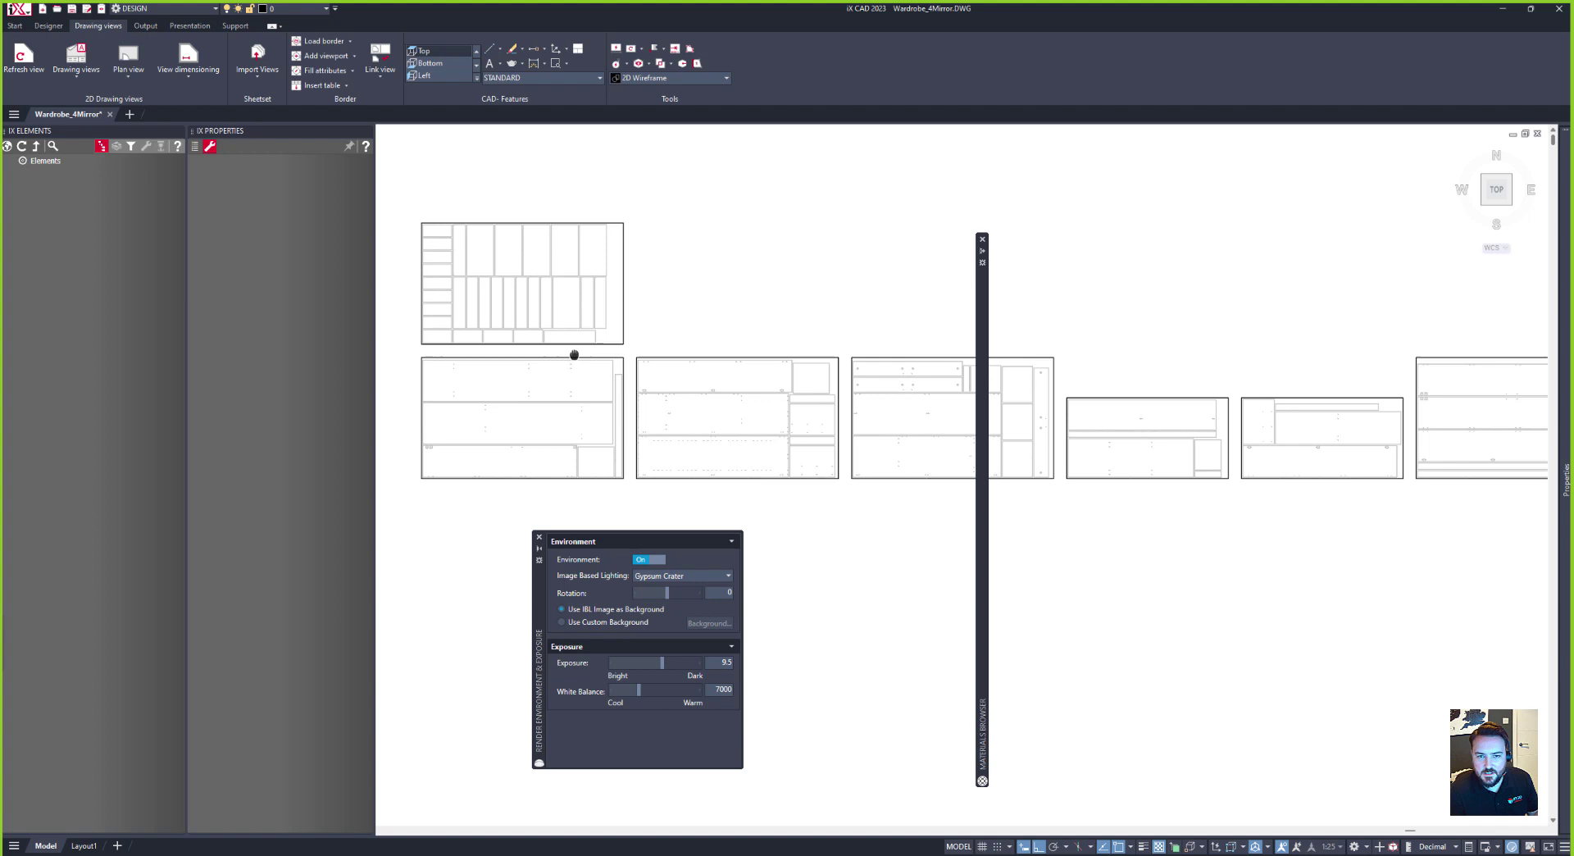
Step: Set the visual style to Realistic, view the nested sheets alongside the room plan and close the render environment settings
left_click(647, 78)
left_click(696, 155)
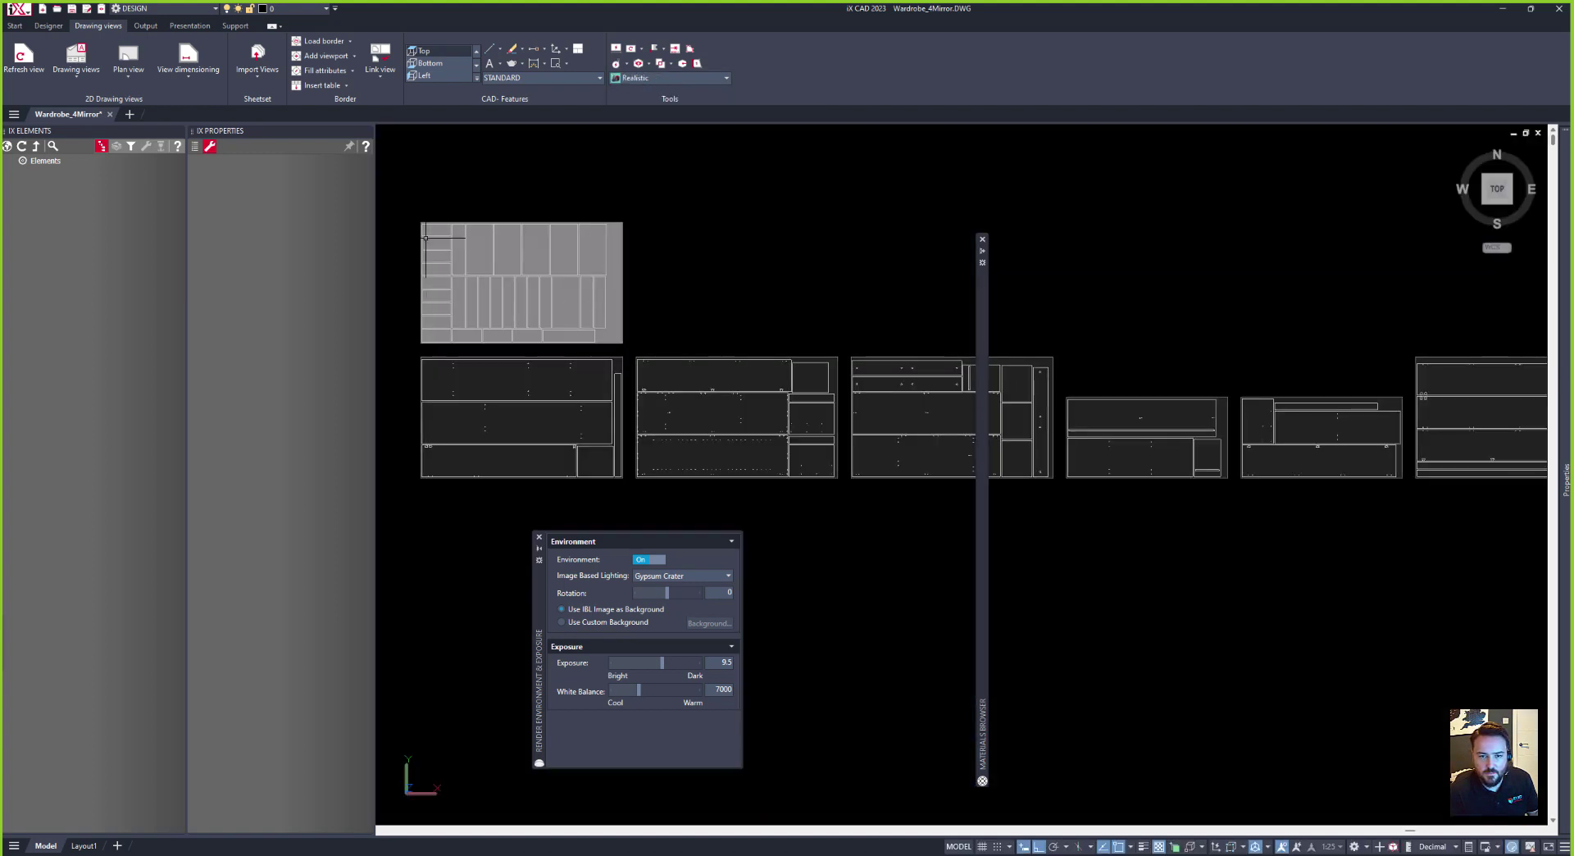
scroll(610, 341, "down", 2)
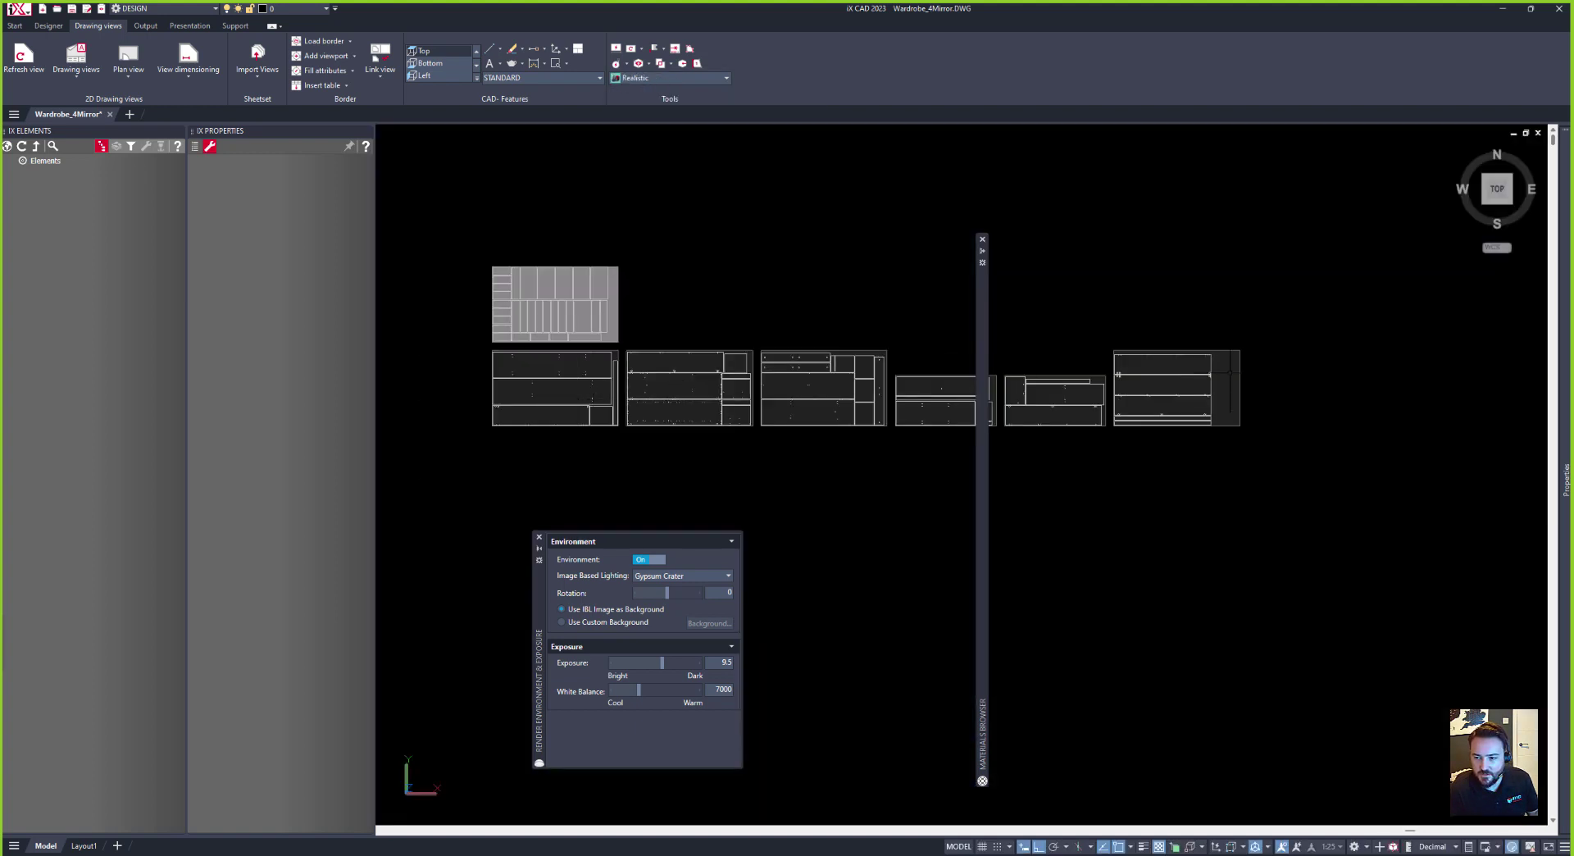
mouse_move(385, 323)
middle_mouse_down()
mouse_move(573, 302)
mouse_move(739, 242)
mouse_move(742, 119)
middle_mouse_up()
scroll(742, 237, "down", 2)
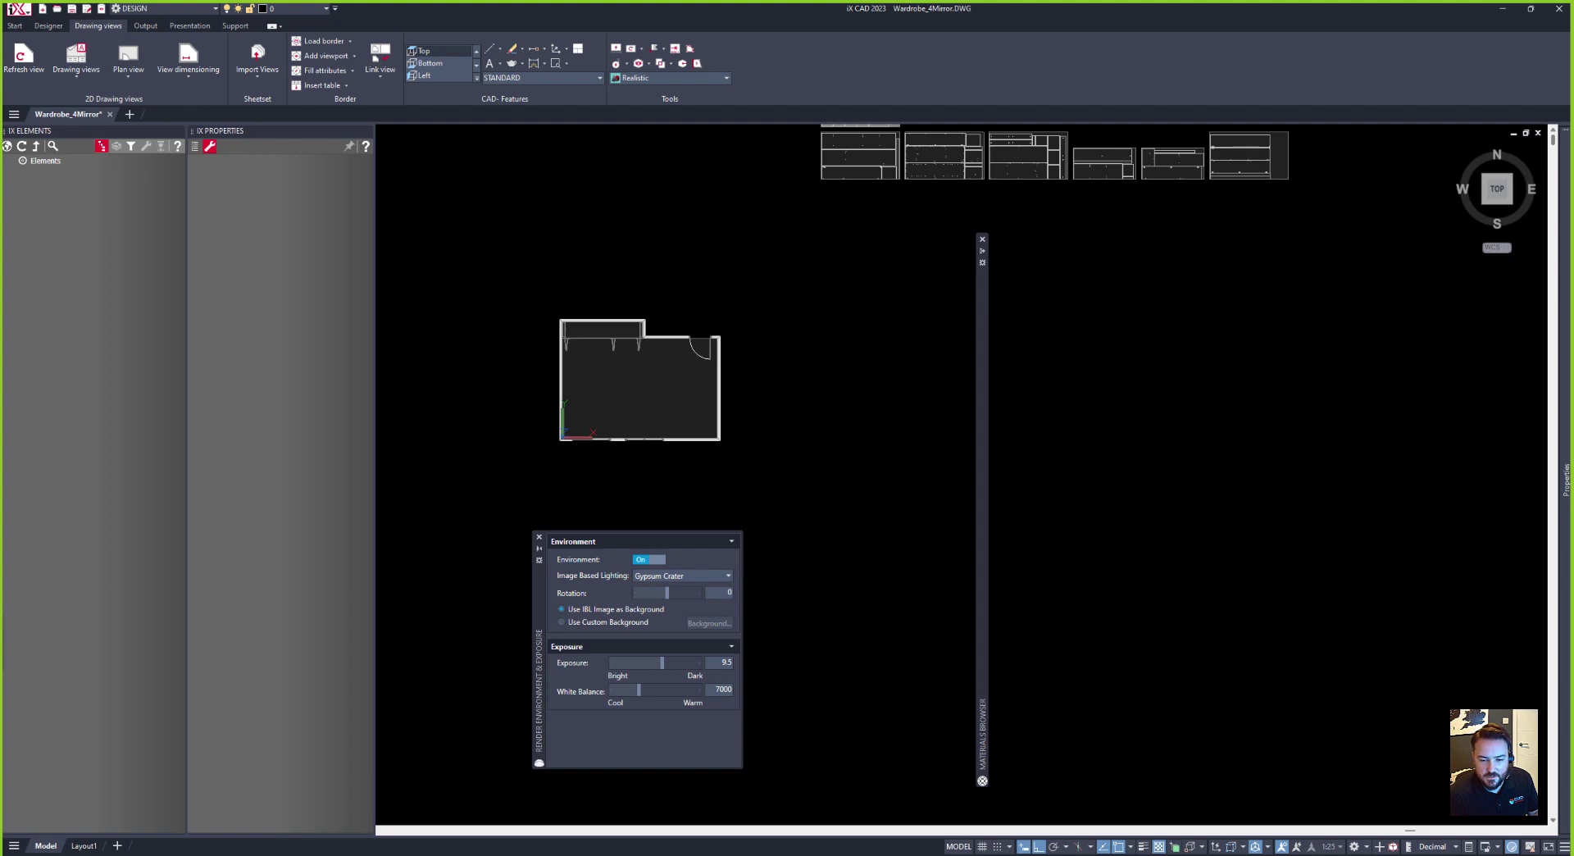
left_click(539, 537)
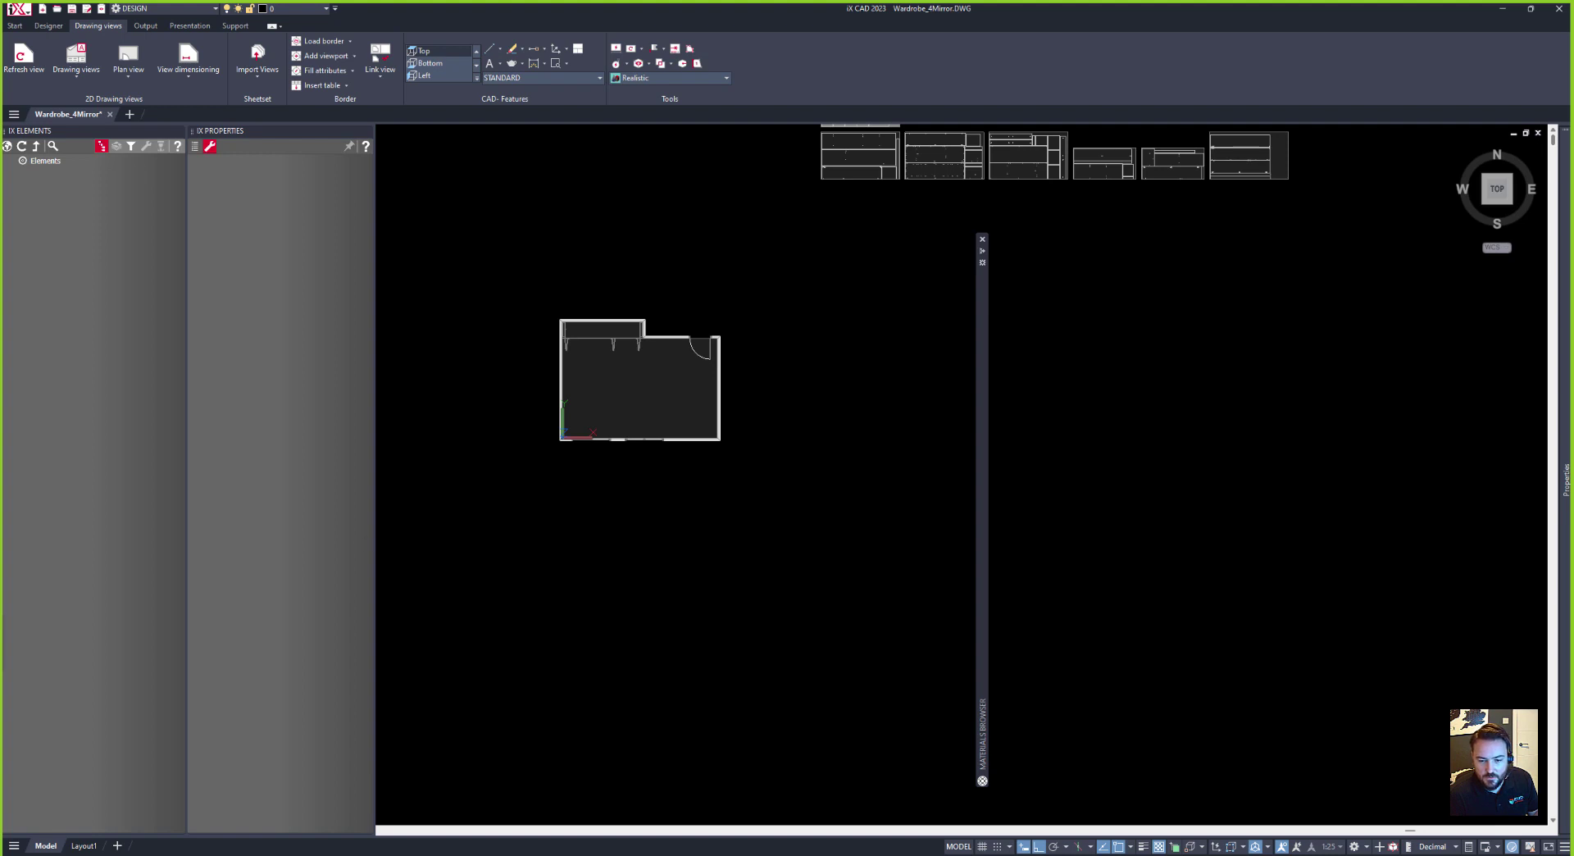
Step: Close the material browser and delete the nesting pieces element from the drawing
left_click(982, 239)
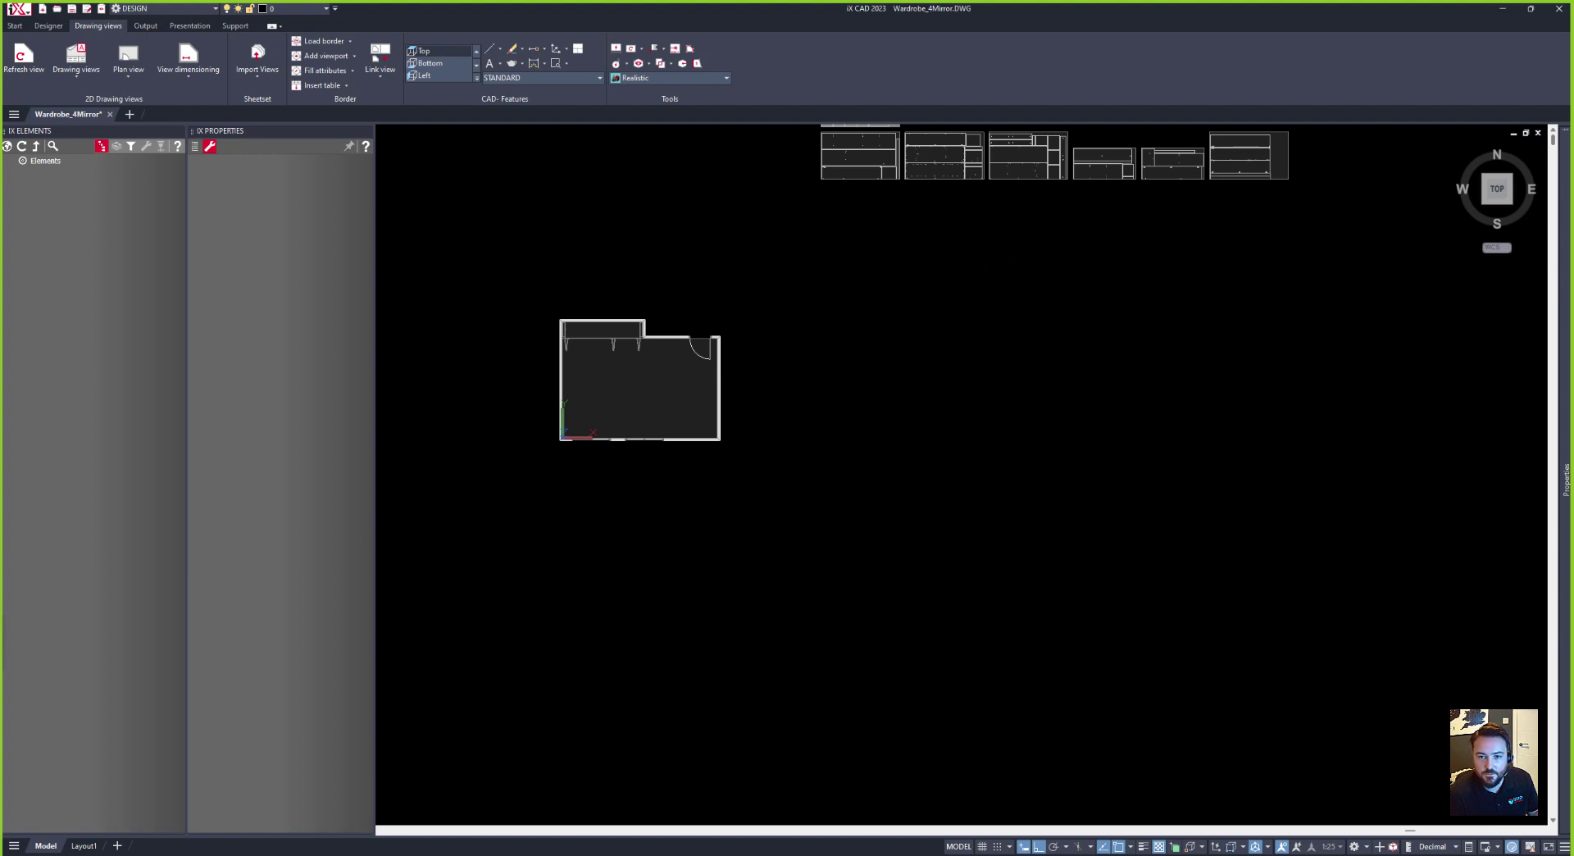
left_click(29, 161)
left_click(65, 189)
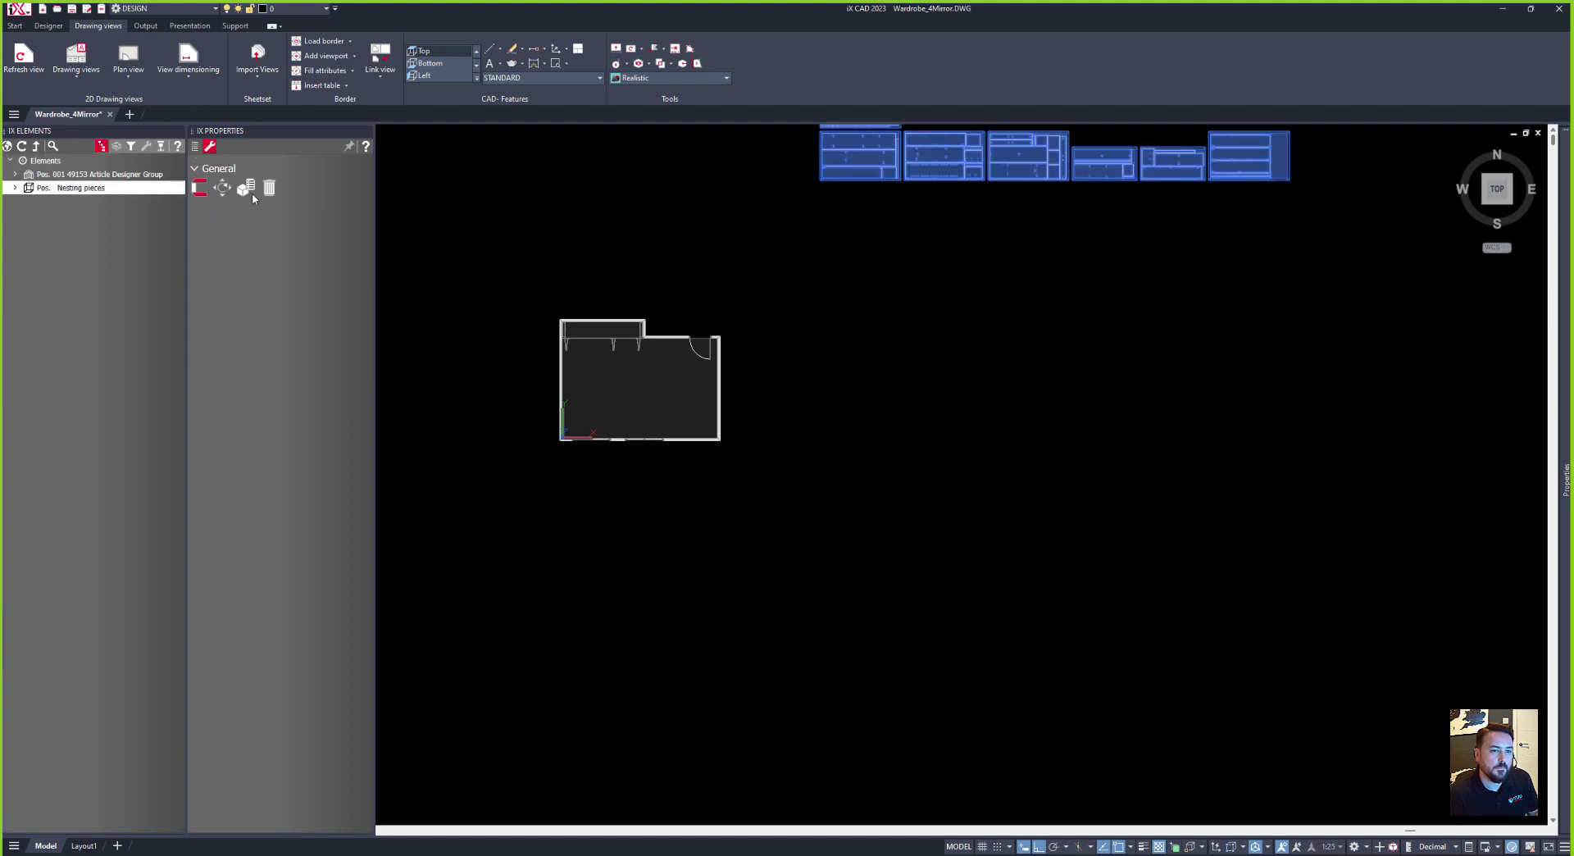
left_click(269, 190)
left_click(761, 470)
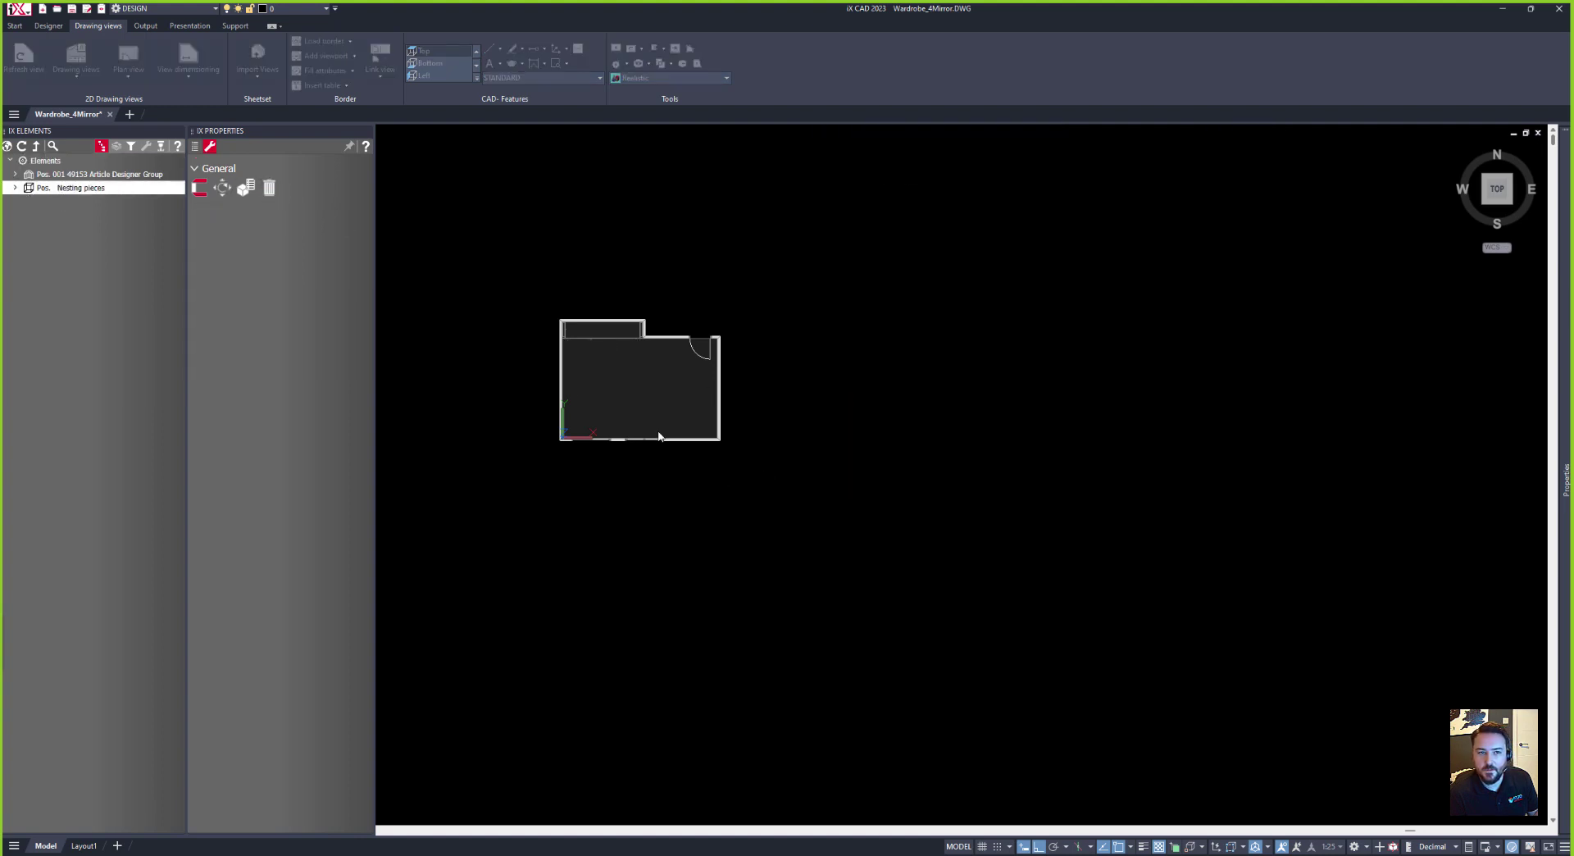
Step: Upload the wardrobe model to iX Showcase with the preset quality settings and open the generated showcase link in the browser
left_click(145, 26)
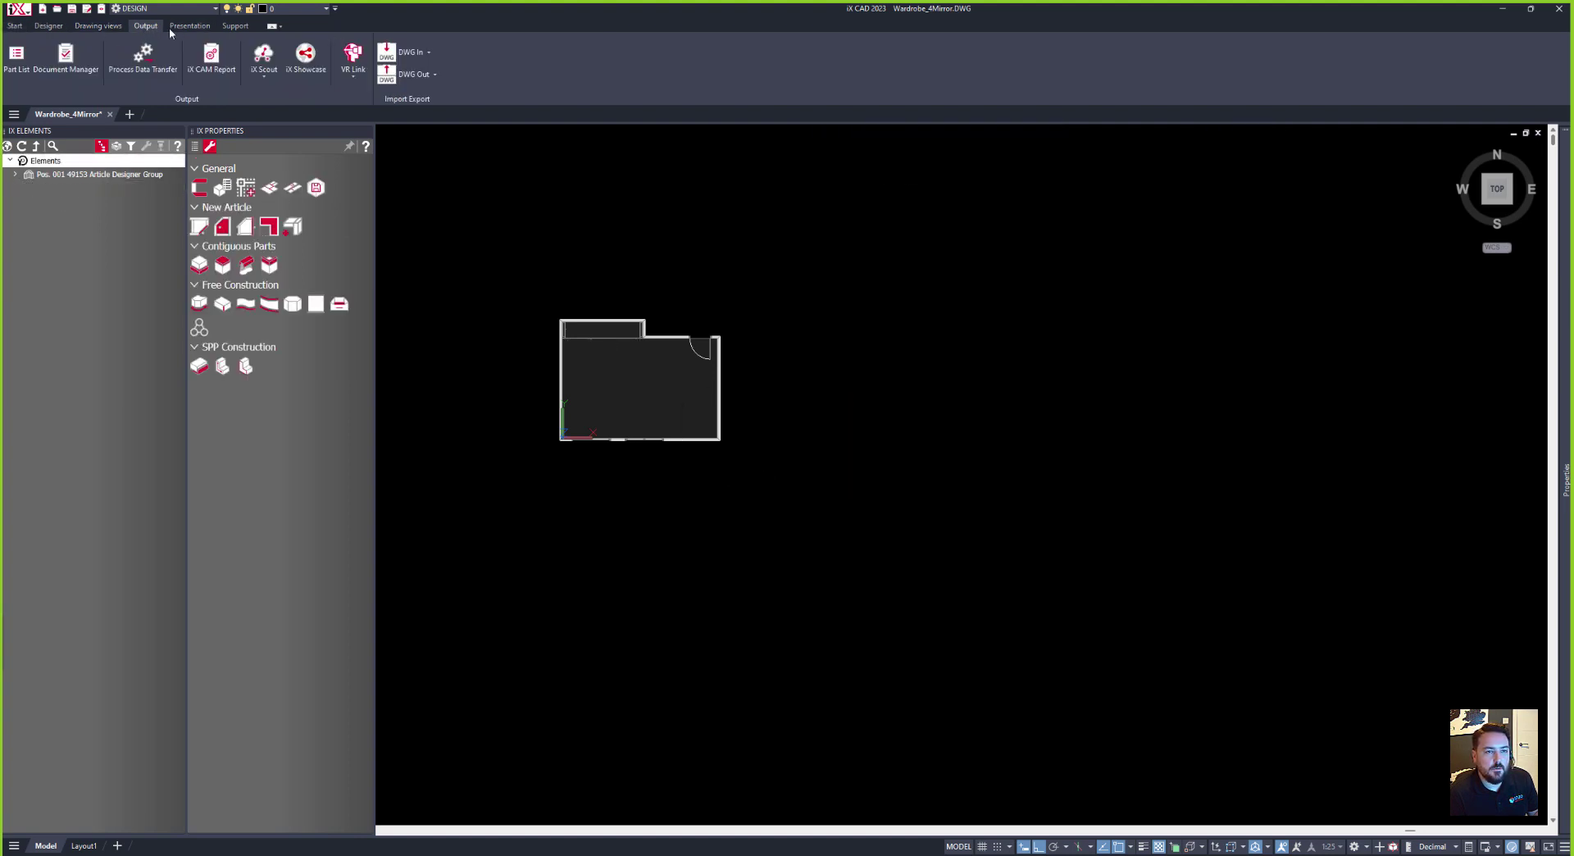
left_click(302, 56)
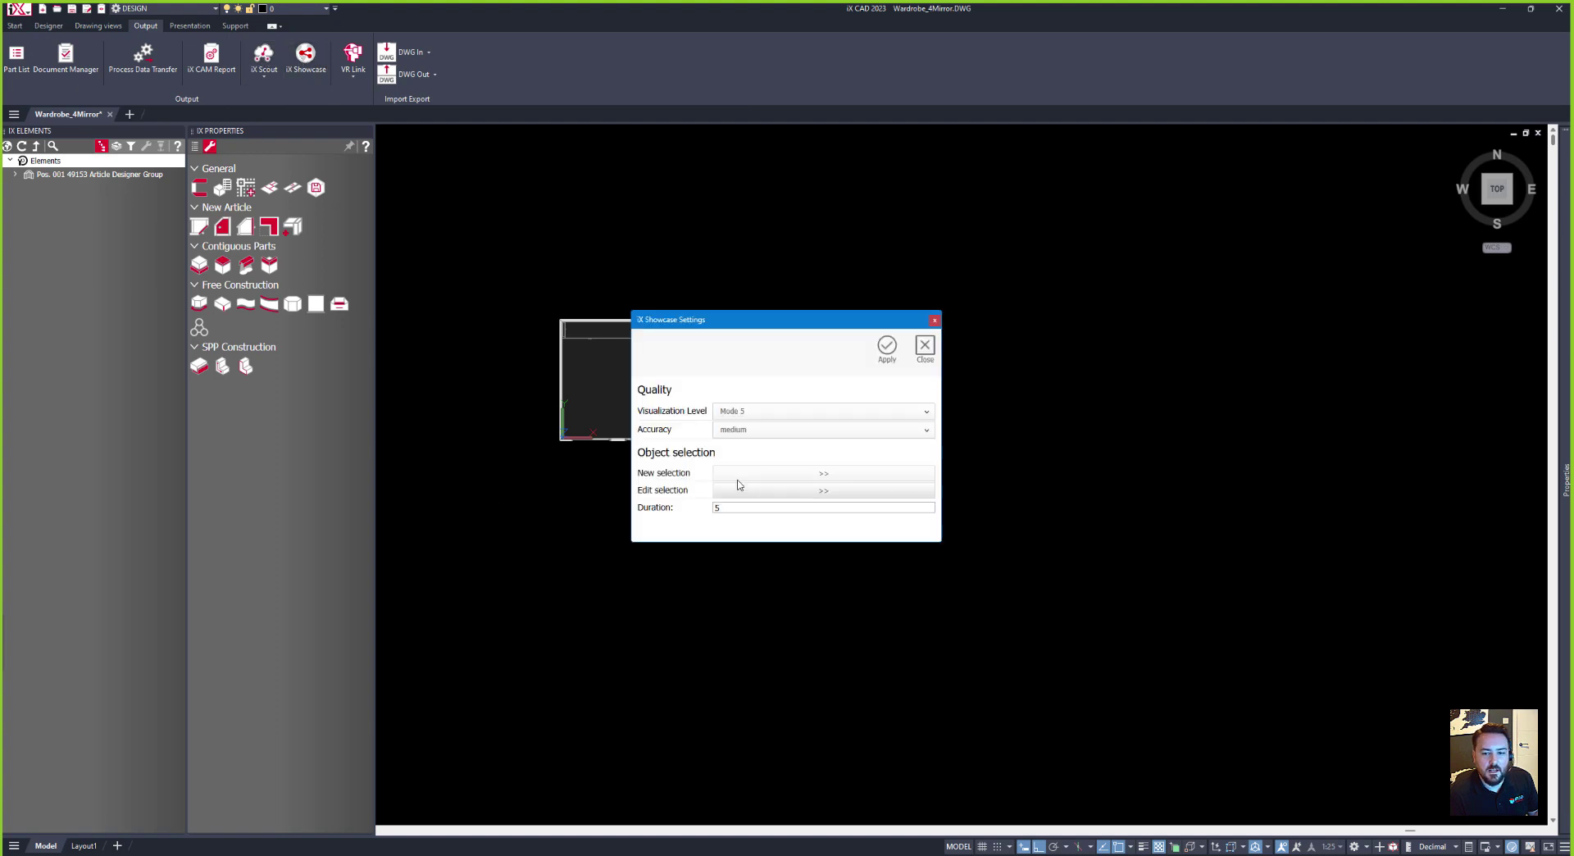
left_click(883, 355)
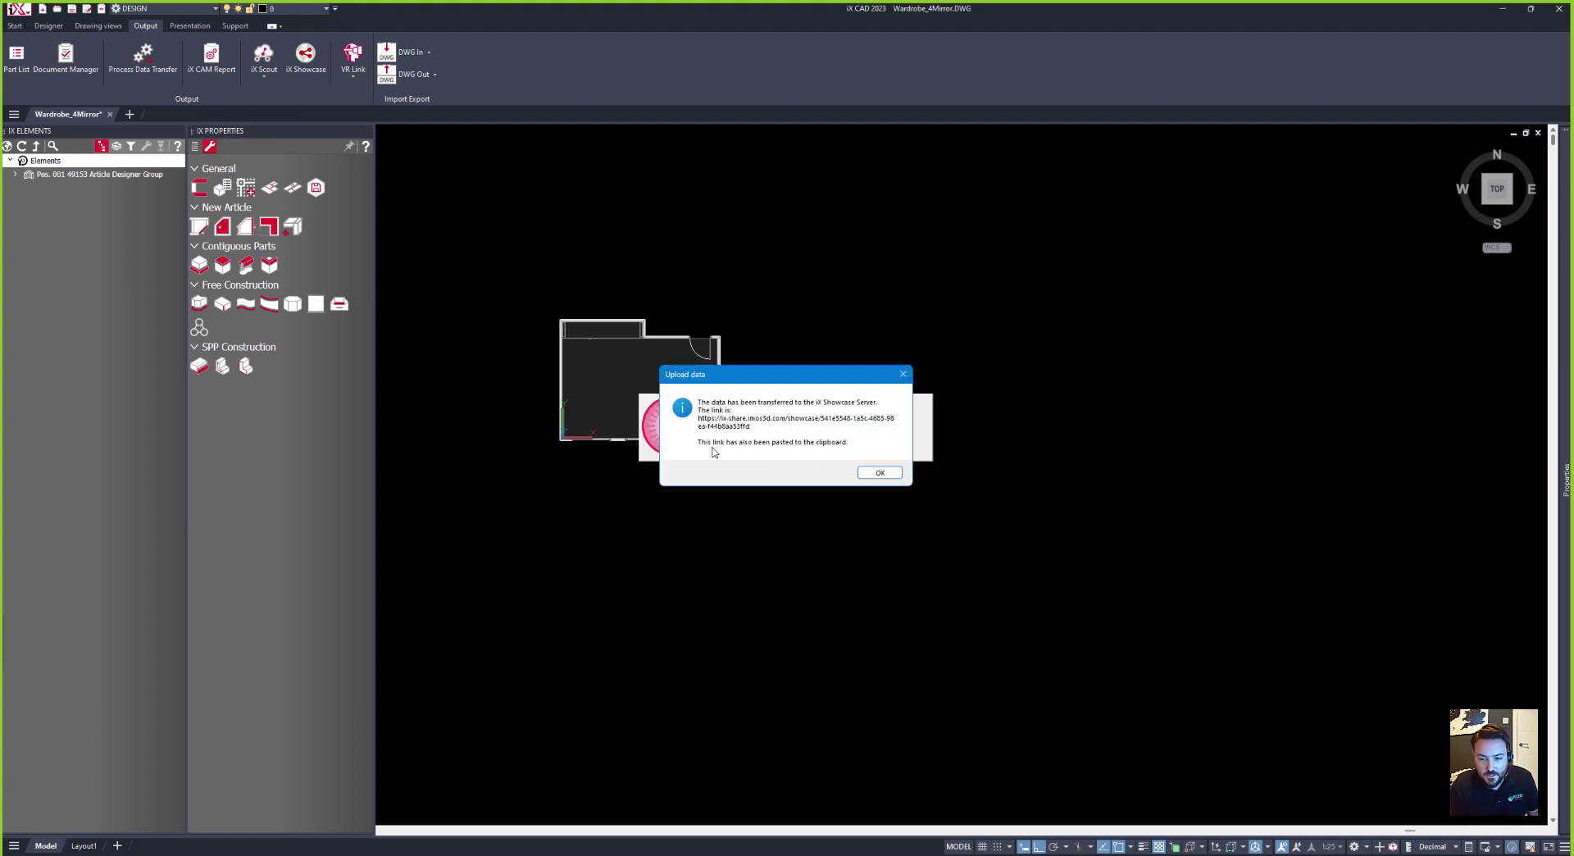
left_click(882, 474)
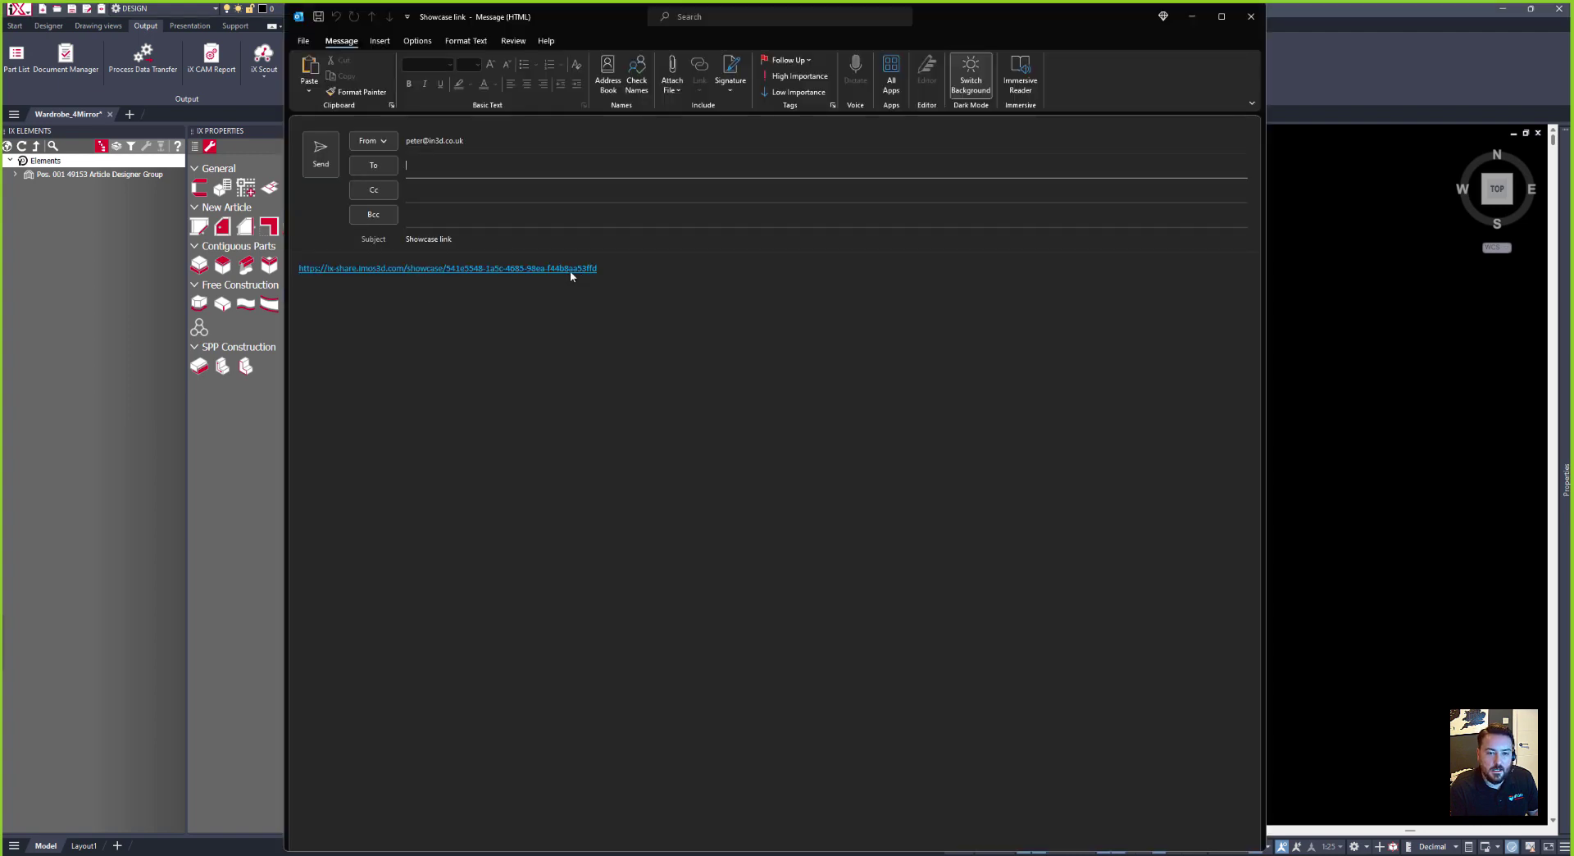
key("super")
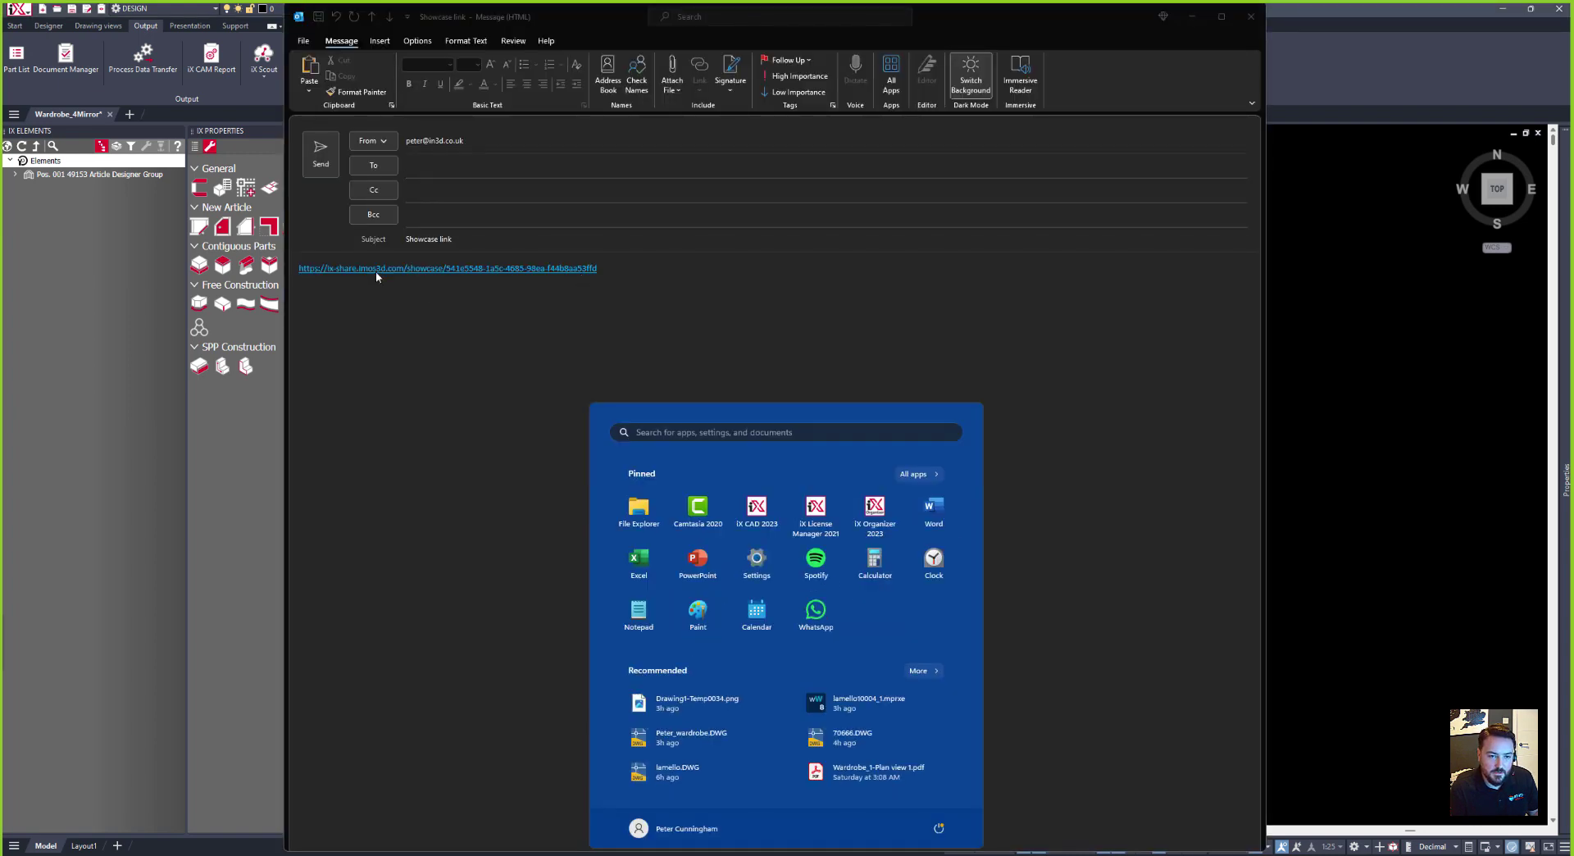
left_click(375, 271, "ctrl")
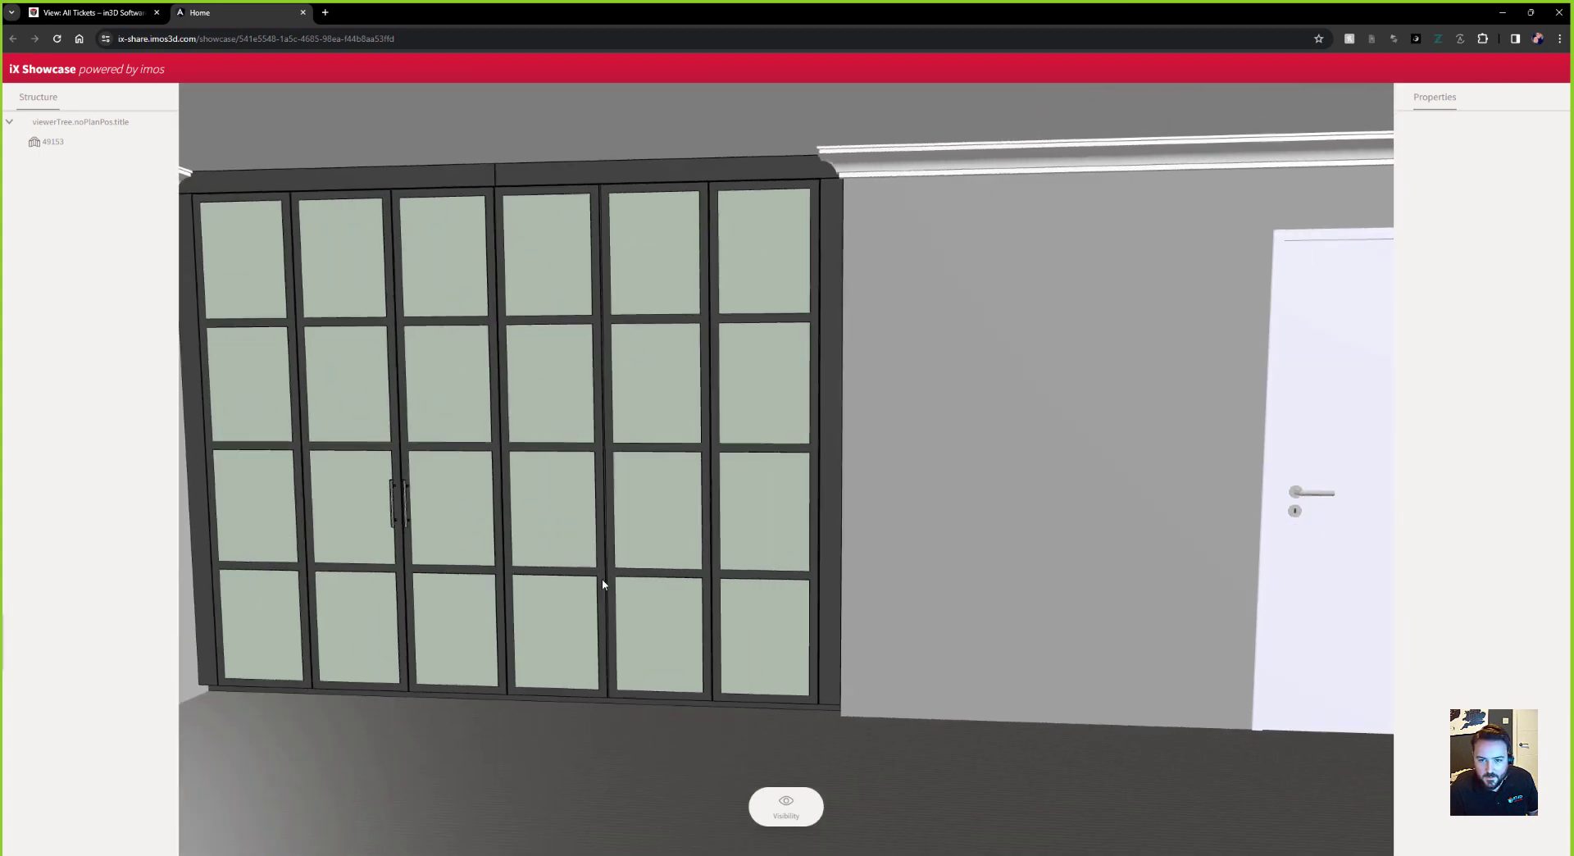
Step: Select the wardrobe in the showcase structure, switch on the X-Ray display and examine its interior with nothing selected
left_click(46, 143)
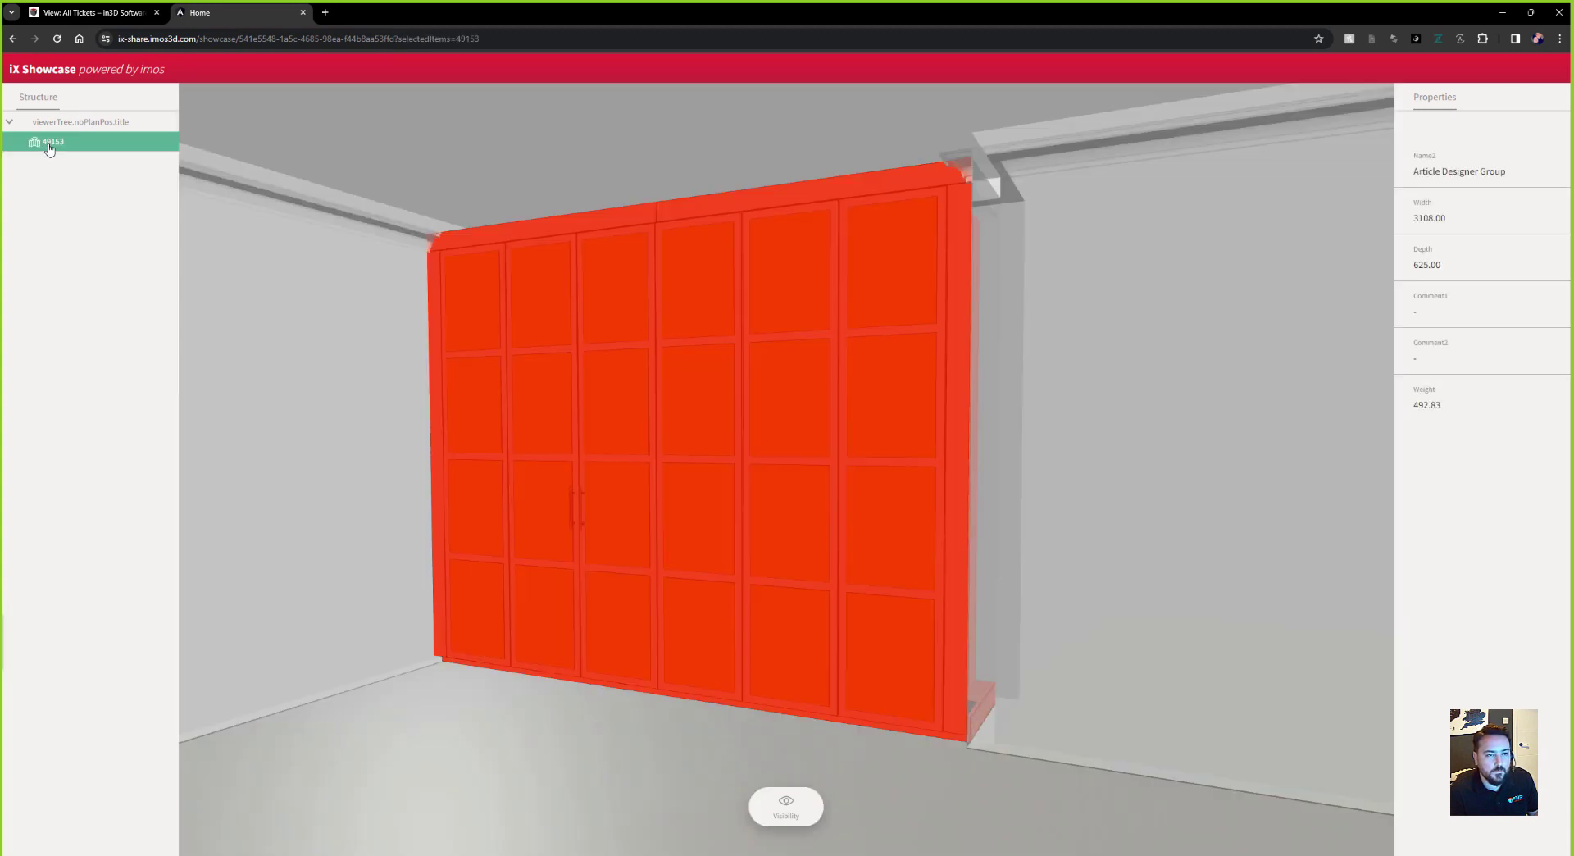
left_click(786, 807)
left_click(786, 747)
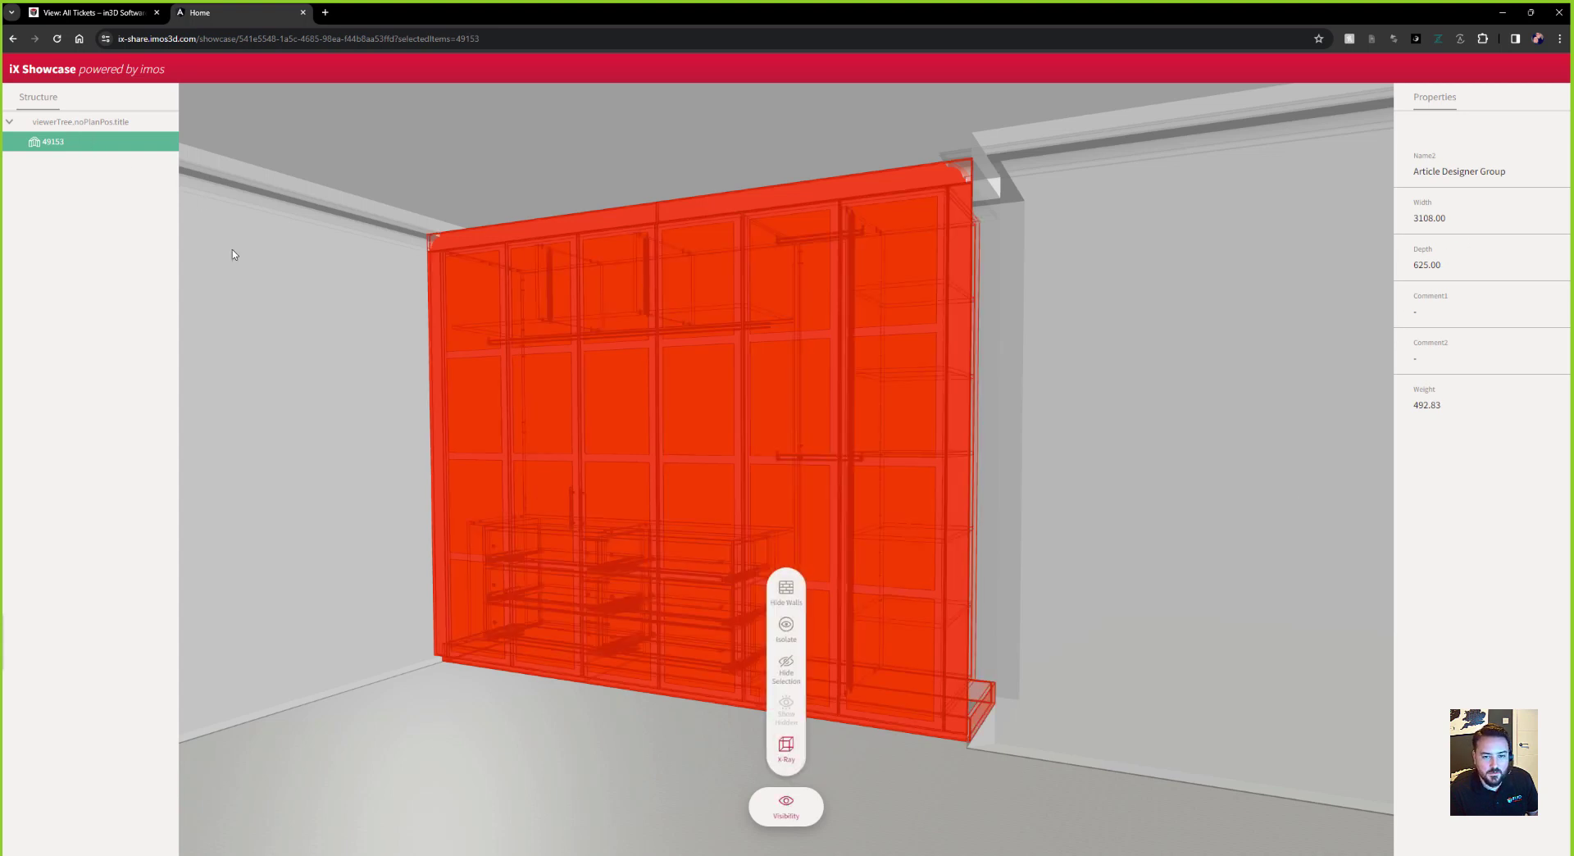
left_click(514, 627)
scroll(455, 804, "up", 5)
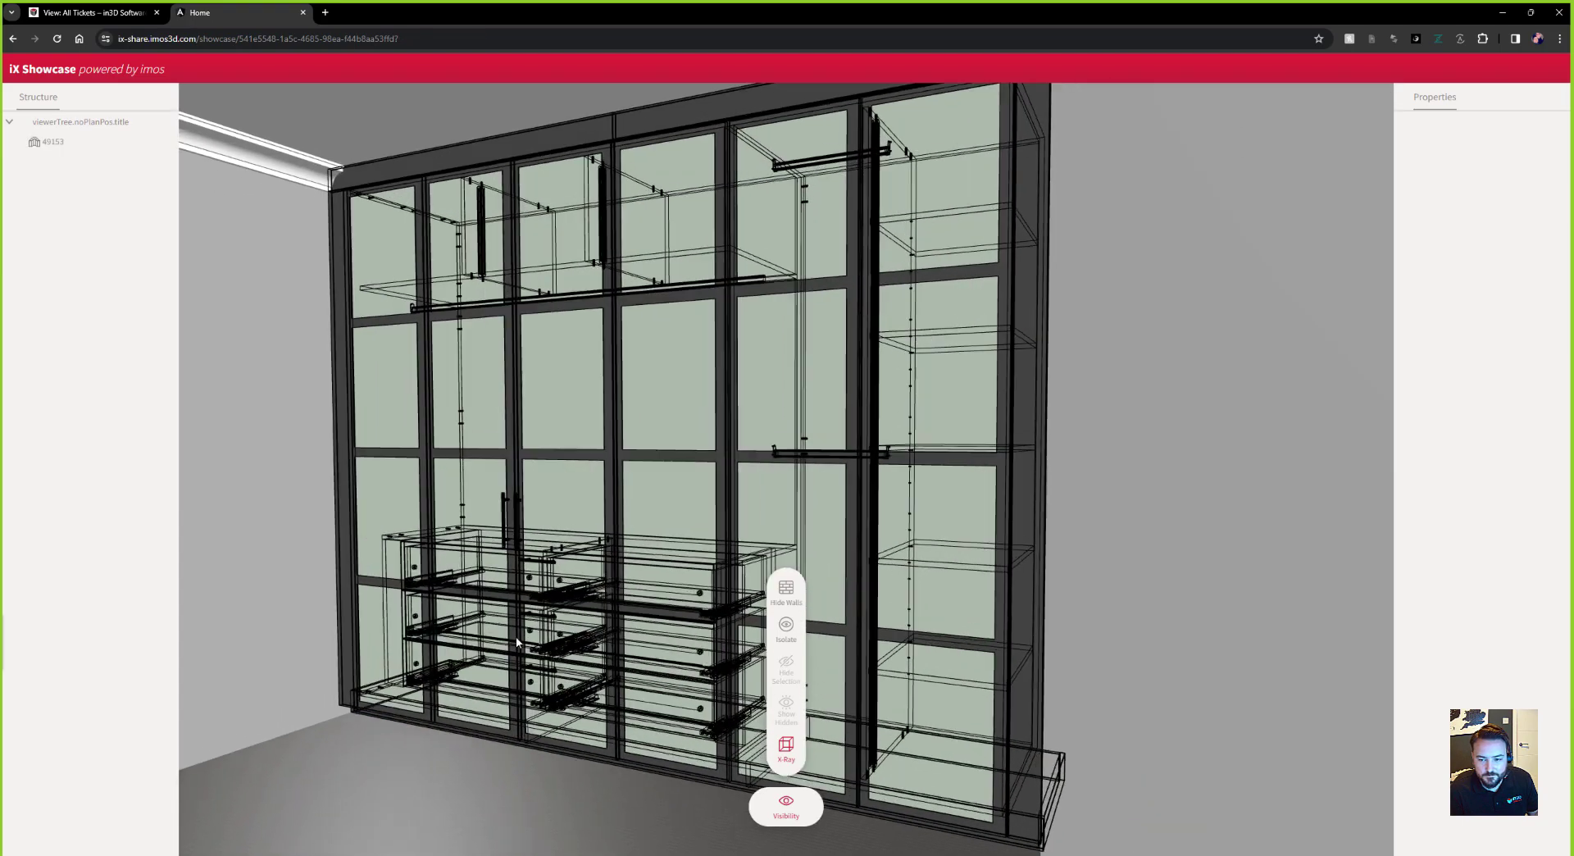
left_click_drag(546, 668, 977, 679)
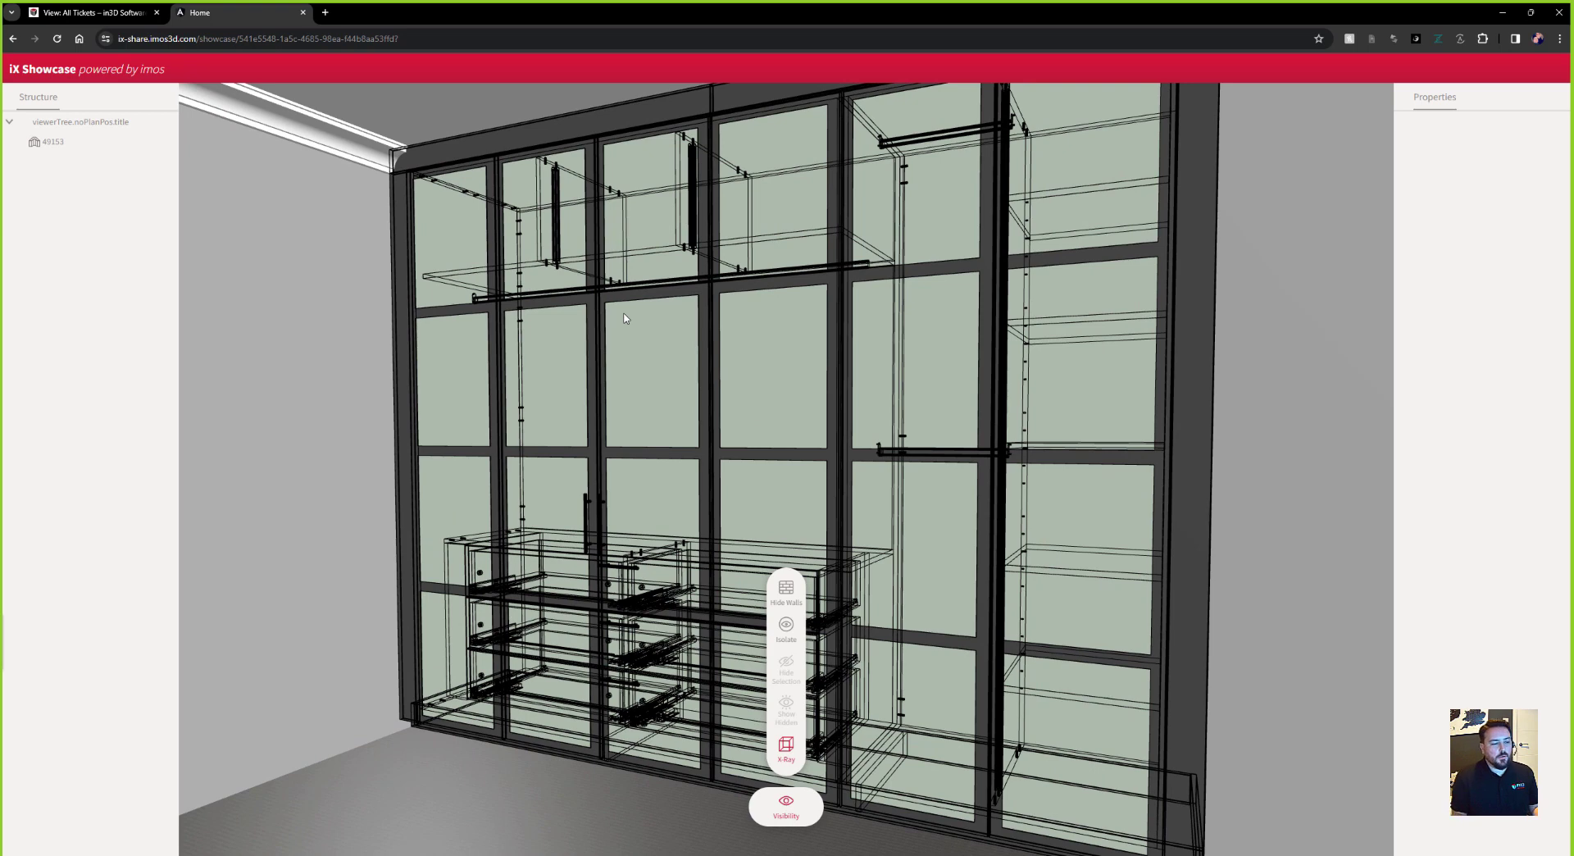